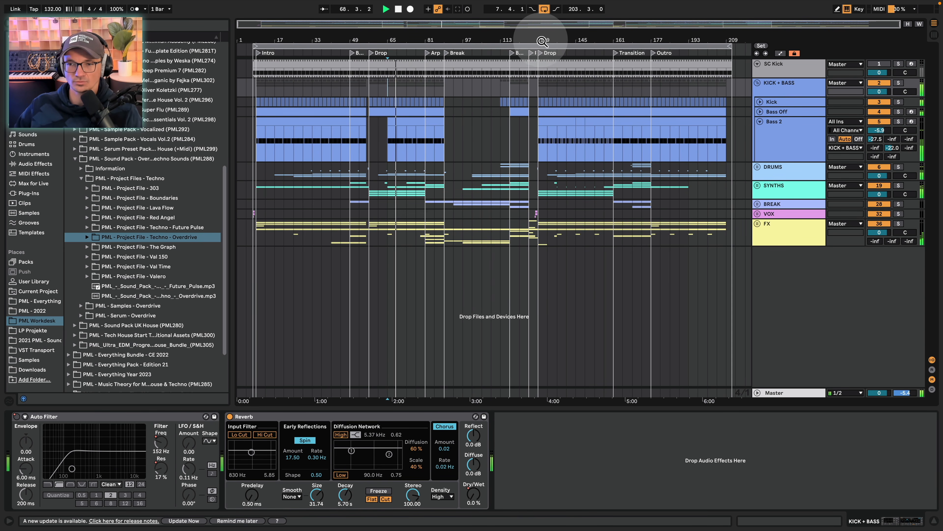
Play the arrangement from bar 127 through the Pre Drop into the second Drop, and stop playback
{"action": "left_click_drag", "start_coordinate": [539, 41], "coordinate": [539, 75]}
{"action": "left_click", "coordinate": [533, 99]}
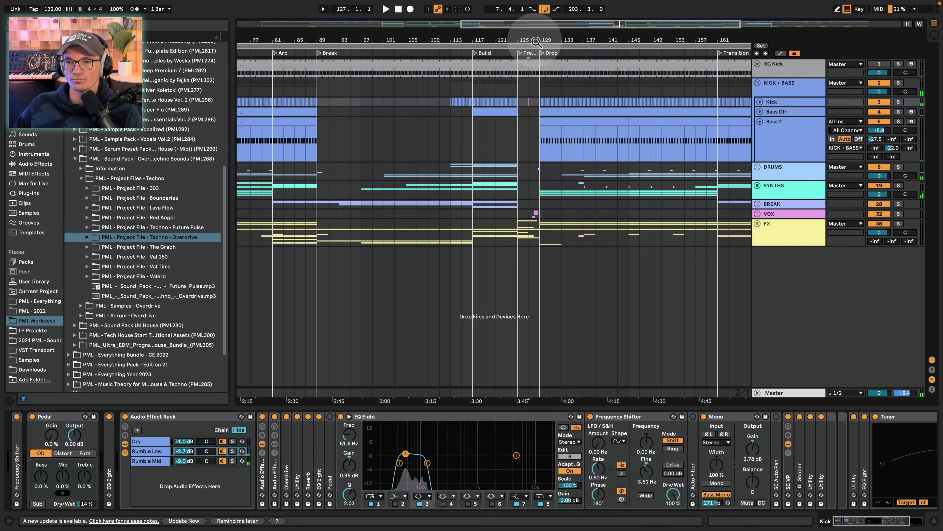
{"action": "key", "text": "space"}
{"action": "left_click_drag", "start_coordinate": [538, 41], "coordinate": [507, 104]}
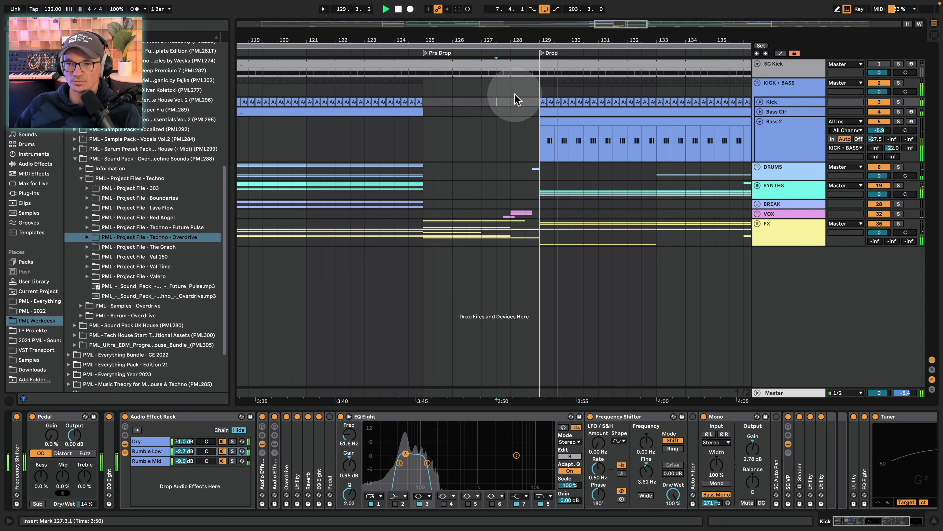
{"action": "left_click_drag", "start_coordinate": [544, 41], "coordinate": [429, 36]}
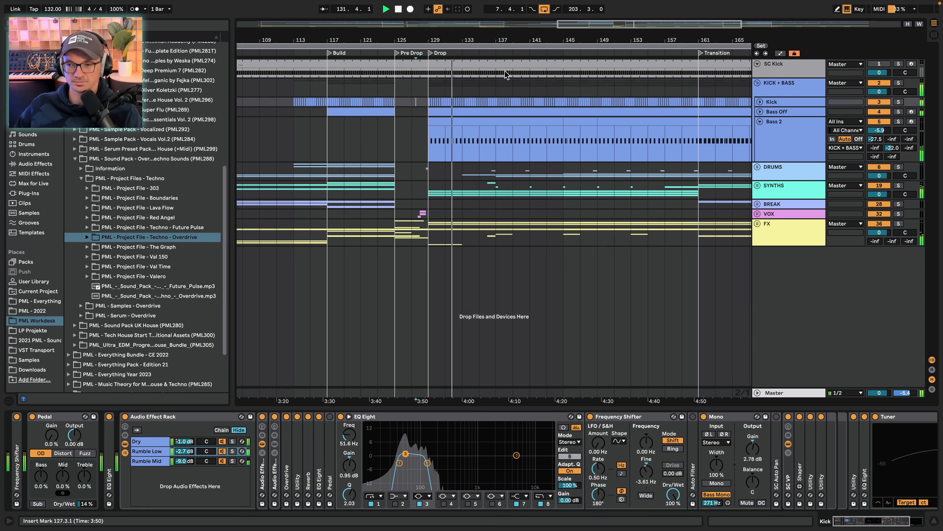
{"action": "left_click", "coordinate": [498, 74]}
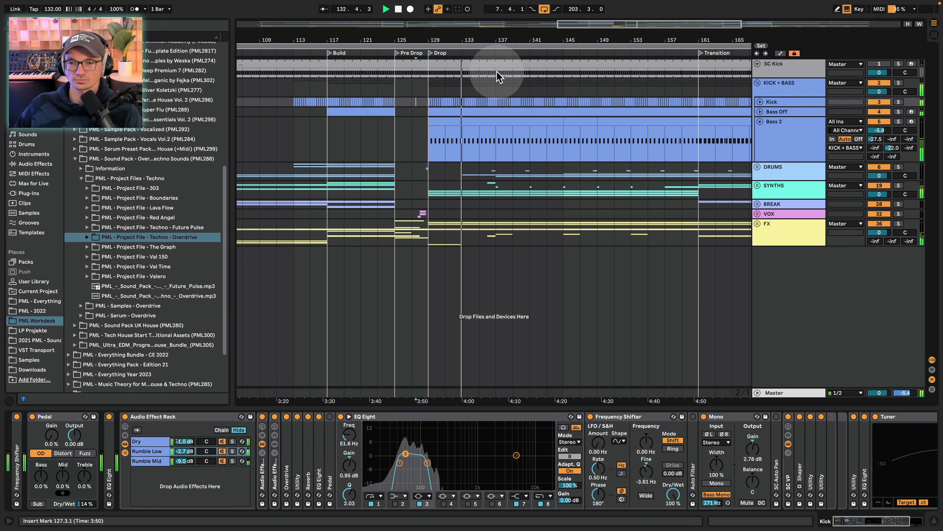
{"action": "left_click", "coordinate": [497, 87]}
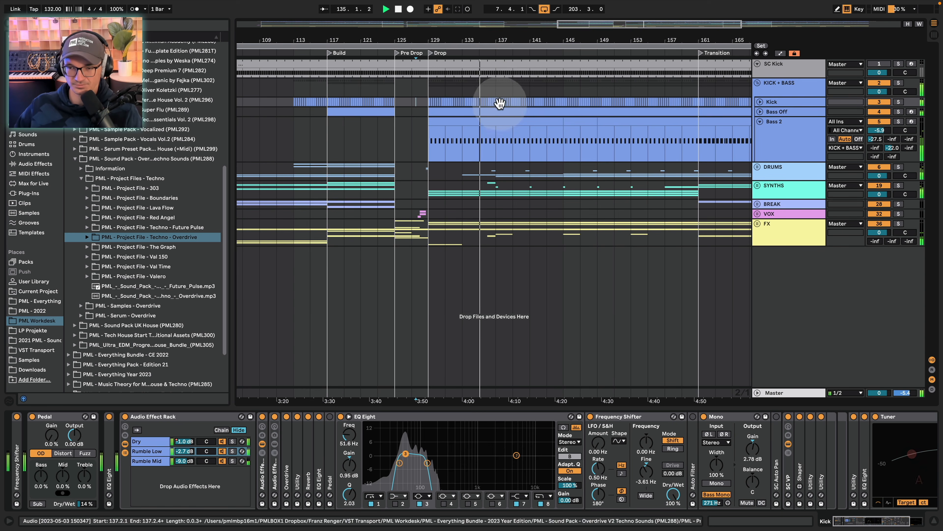
{"action": "left_click_drag", "start_coordinate": [489, 39], "coordinate": [489, 11]}
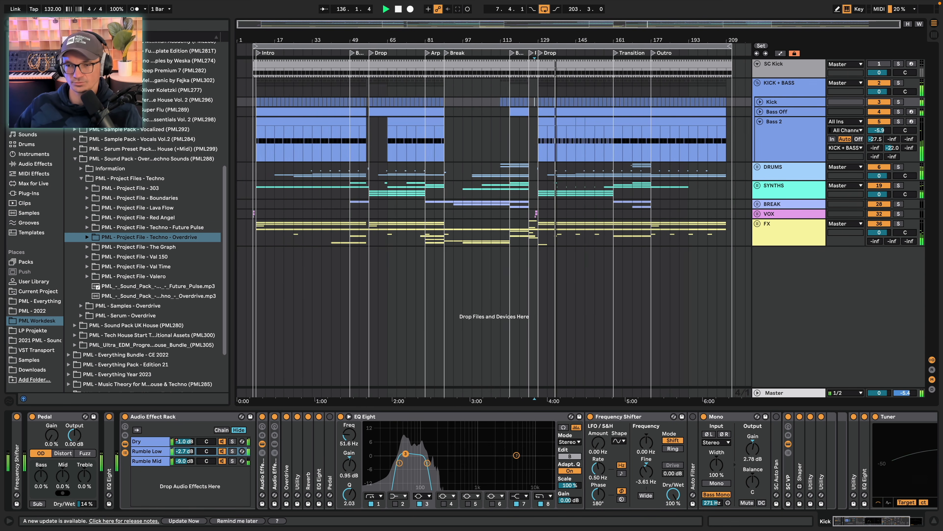
{"action": "left_click", "coordinate": [590, 136]}
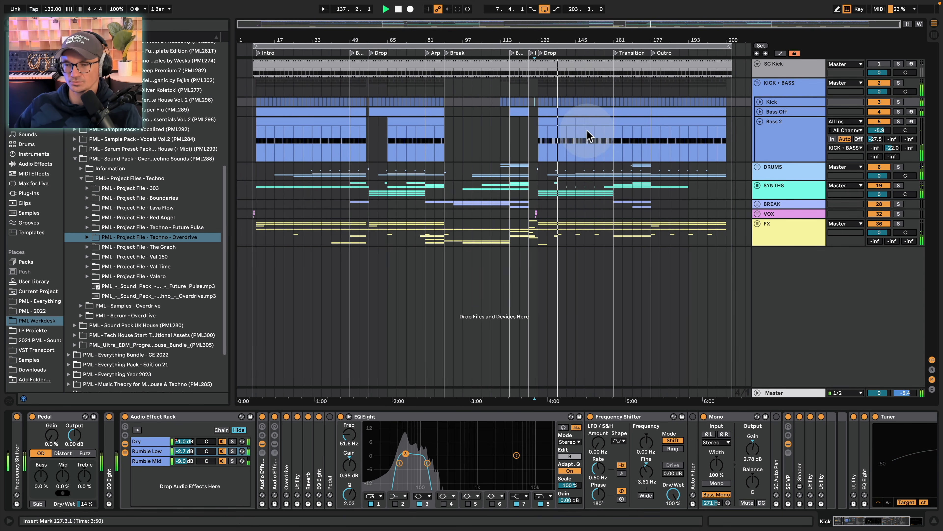
{"action": "key", "text": "space"}
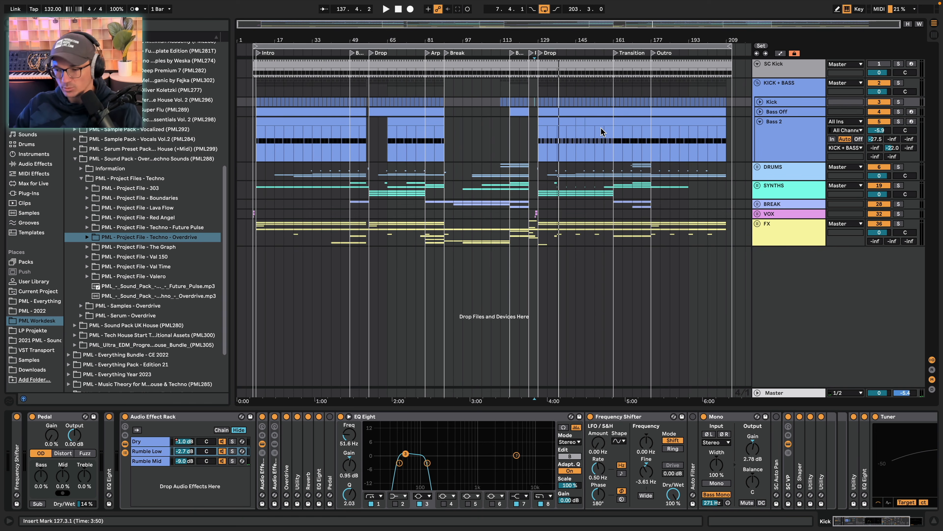
Play the Intro from bar 17 to hear the Bass 2 track, and stop playback
{"action": "left_click", "coordinate": [558, 107]}
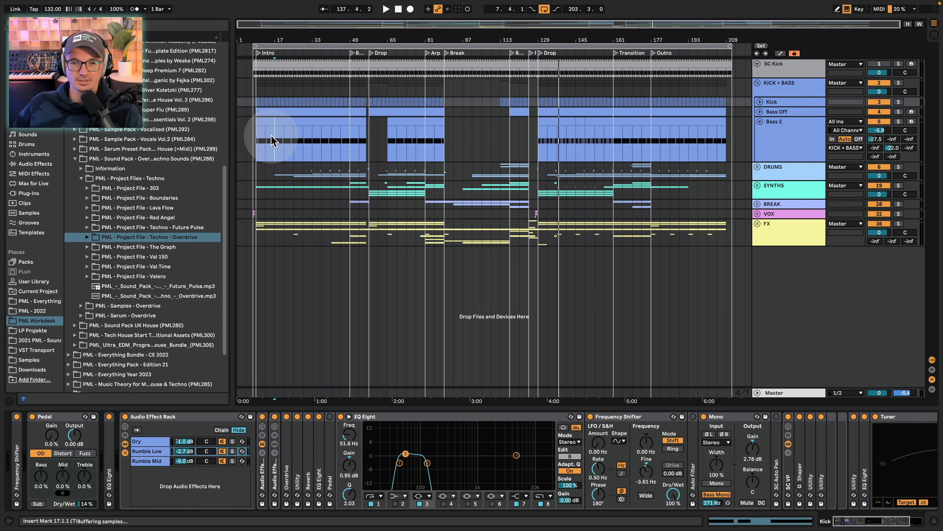
{"action": "left_click", "coordinate": [273, 141]}
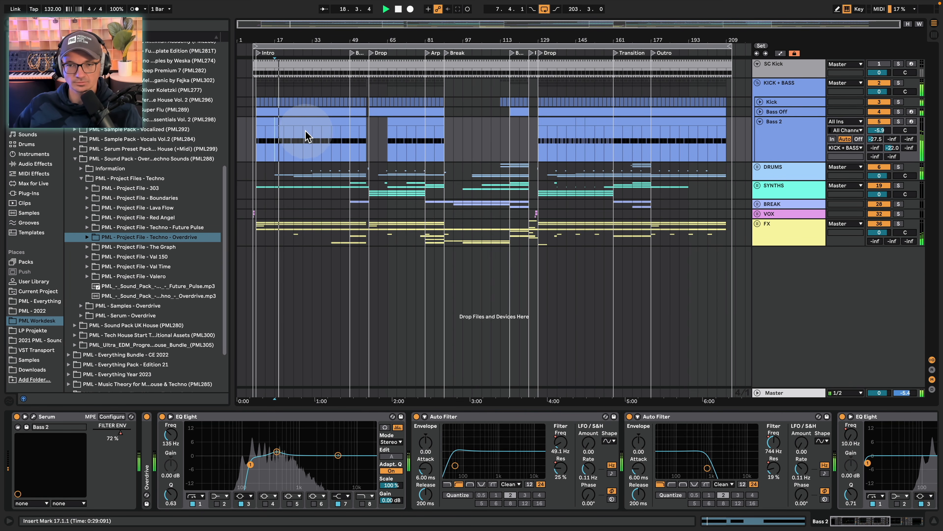
{"action": "key", "text": "space"}
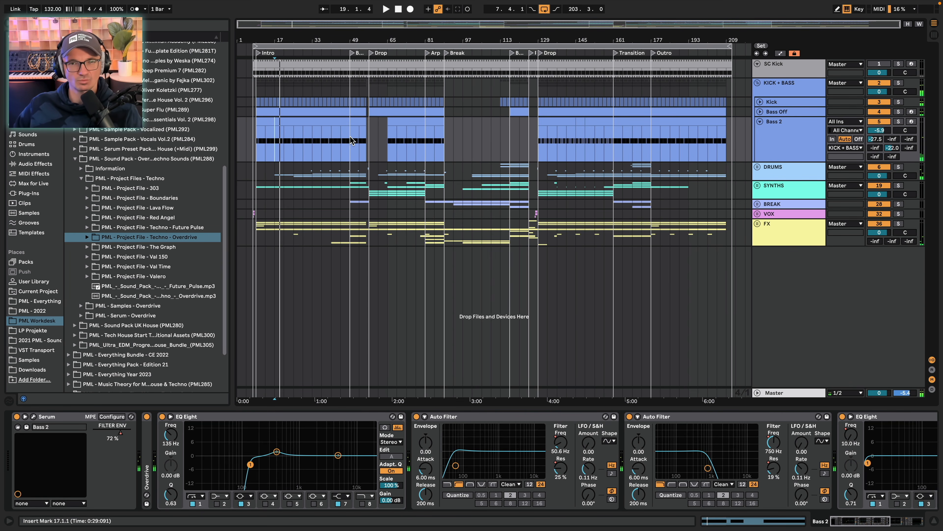
Play the first Build from bar 49, and continue from bar 53 into the first Drop
{"action": "key", "text": "space"}
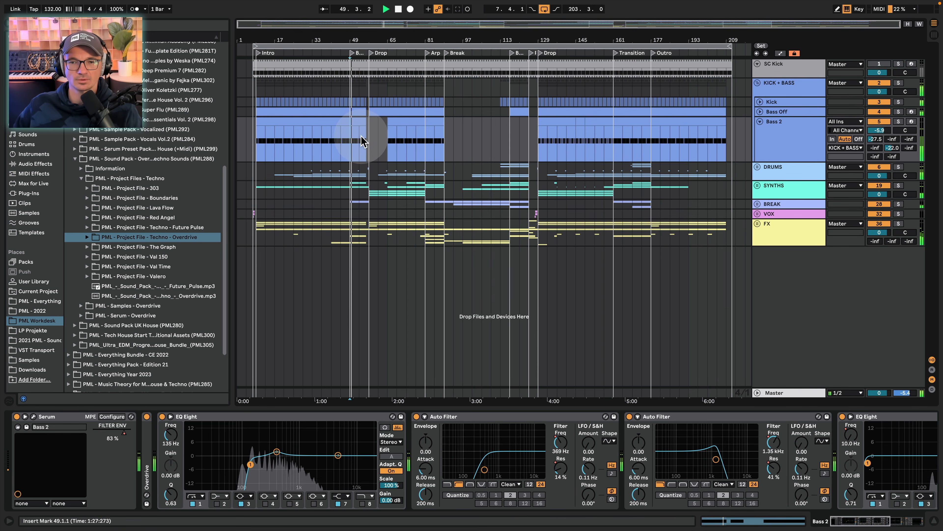
{"action": "left_click", "coordinate": [361, 140]}
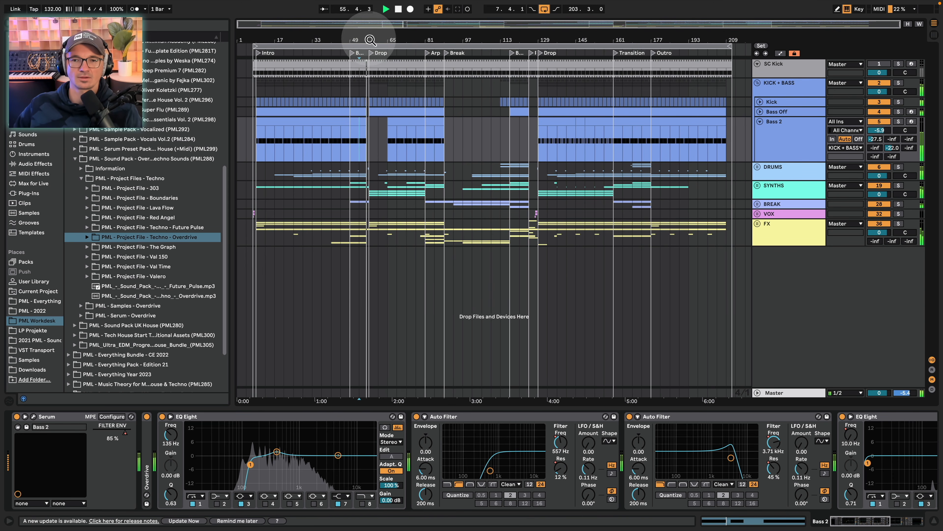
{"action": "left_click_drag", "start_coordinate": [371, 40], "coordinate": [371, 70]}
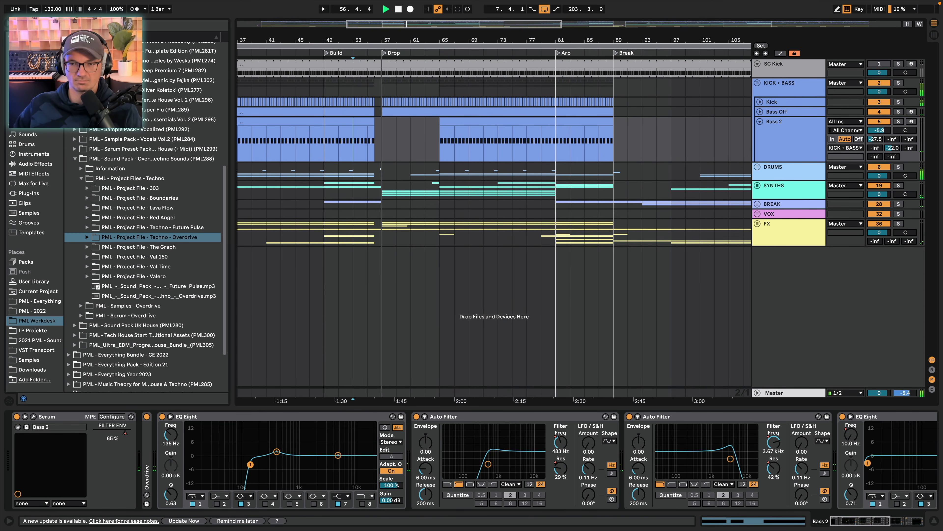
{"action": "left_click_drag", "start_coordinate": [385, 40], "coordinate": [385, 29]}
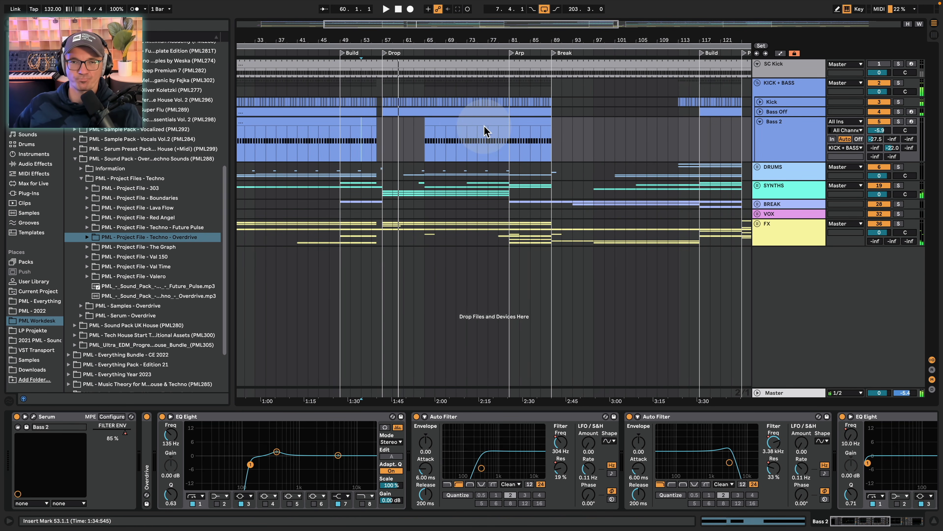
Play the Break section from bar 89 for a few bars, and stop playback
{"action": "left_click_drag", "start_coordinate": [438, 39], "coordinate": [403, 18]}
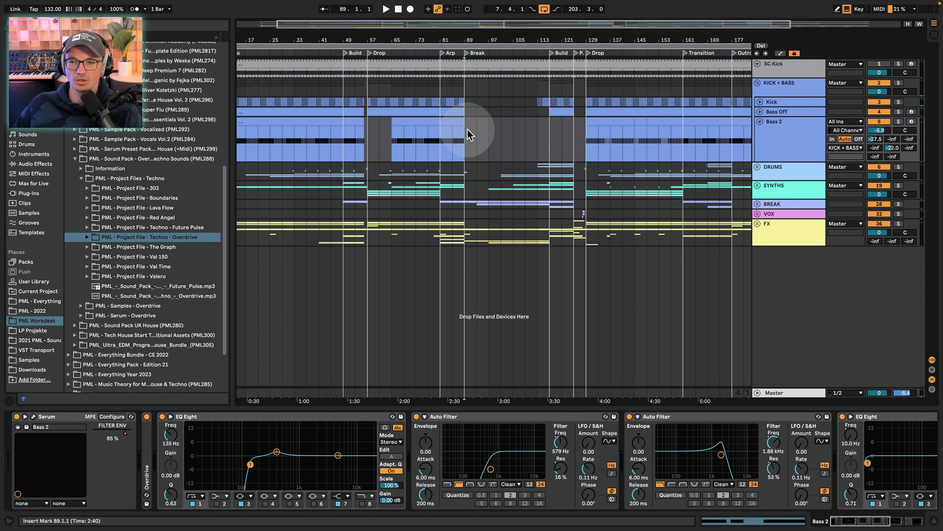
{"action": "key", "text": "space"}
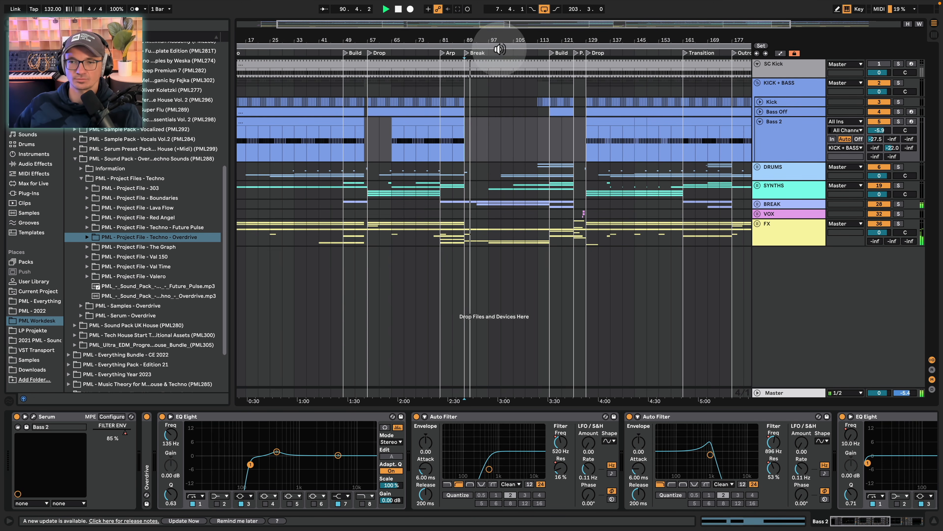
{"action": "key", "text": "w"}
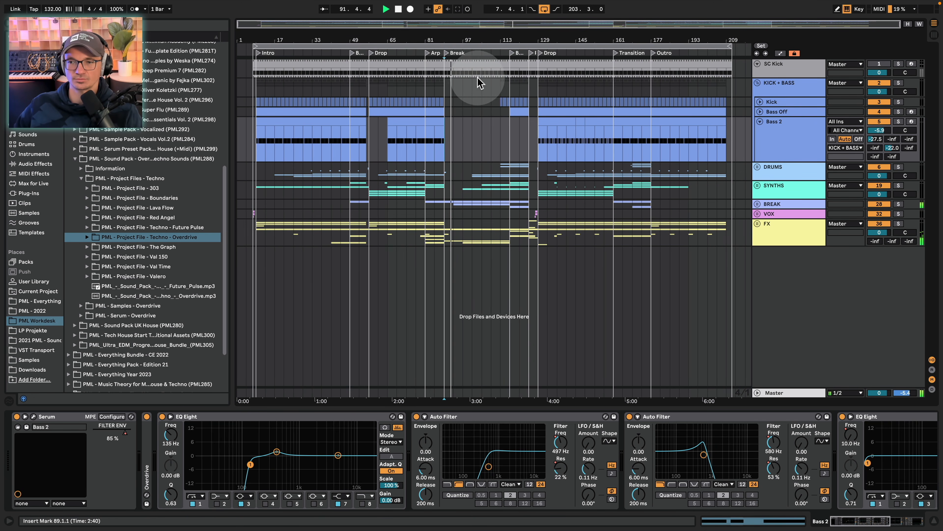
{"action": "key", "text": "space"}
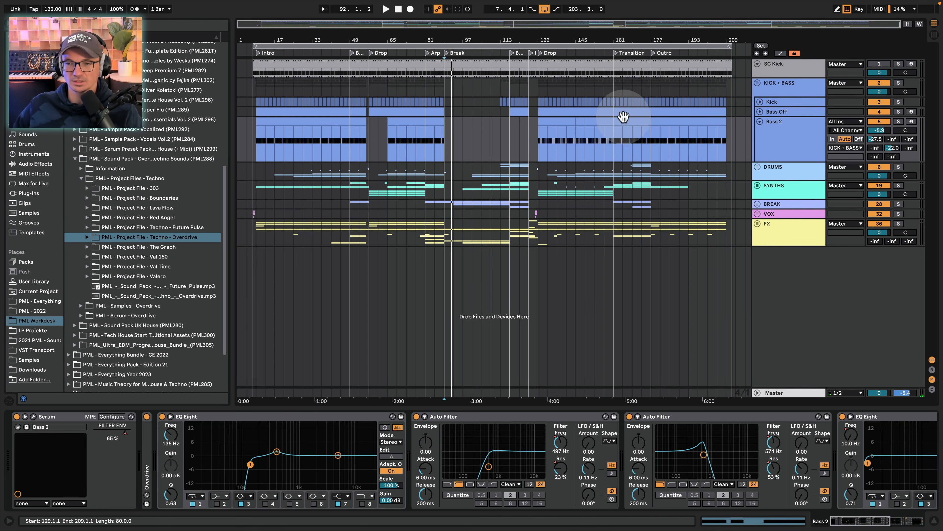
Play the Transition section from bar 161
{"action": "left_click", "coordinate": [613, 138]}
{"action": "key", "text": "space"}
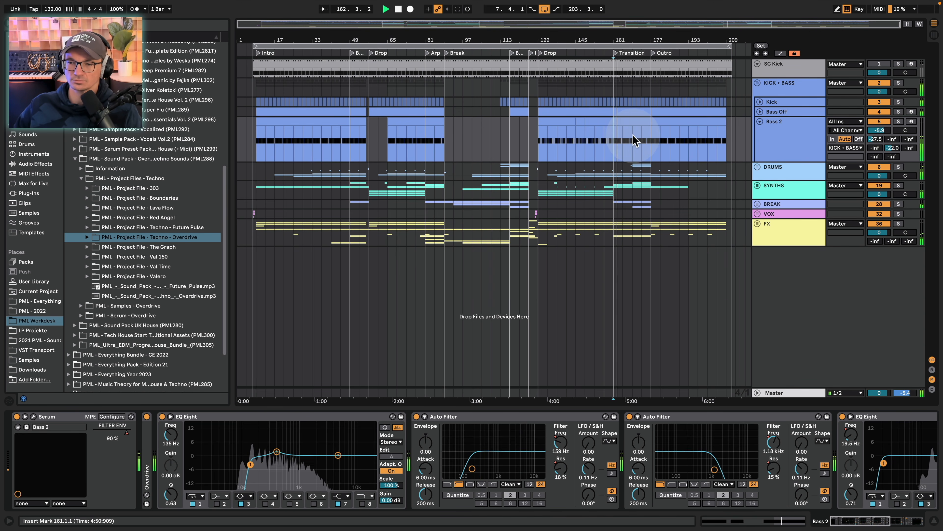
Unfold the SYNTHS group and collapse its Pad and Arp tracks to compact height
{"action": "left_click", "coordinate": [758, 185]}
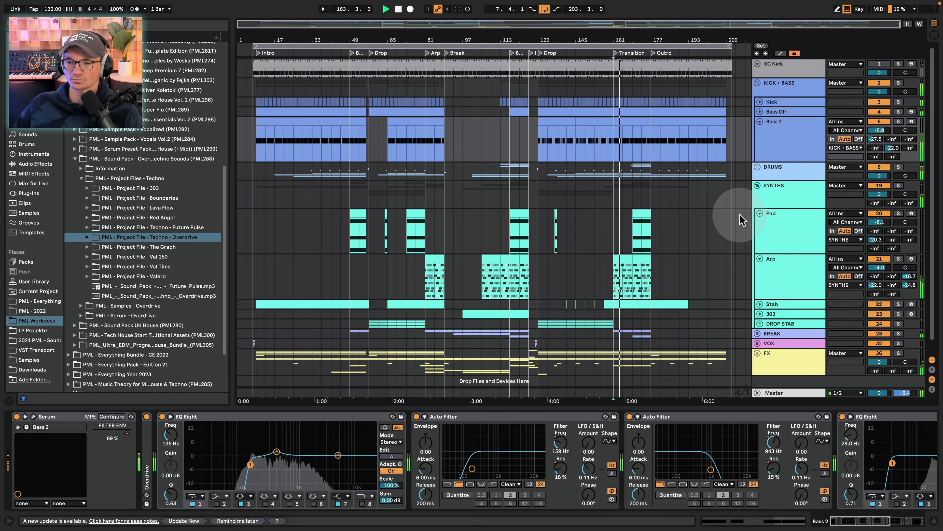
{"action": "scroll", "coordinate": [740, 215], "scroll_direction": "down", "scroll_amount": 1}
{"action": "left_click", "coordinate": [760, 246]}
{"action": "left_click", "coordinate": [759, 213]}
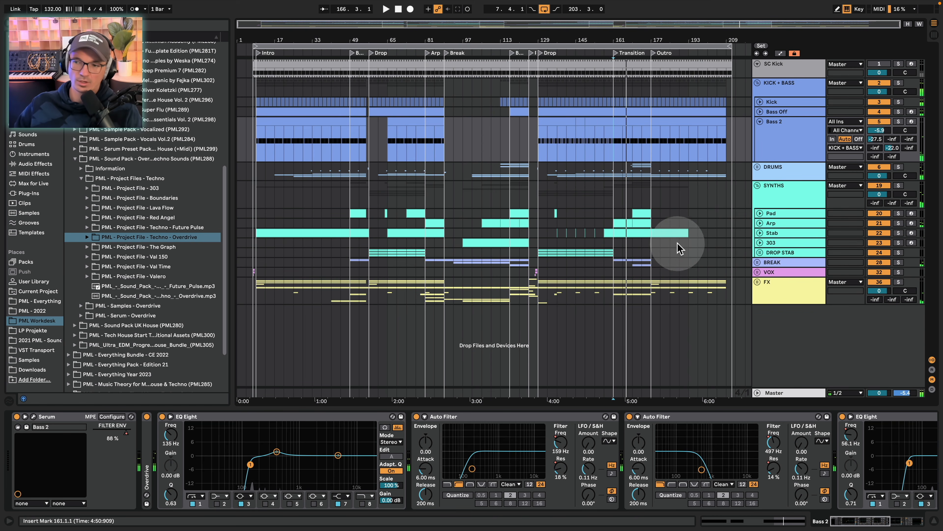
Play the Outro section from bar 181
{"action": "left_click", "coordinate": [621, 233]}
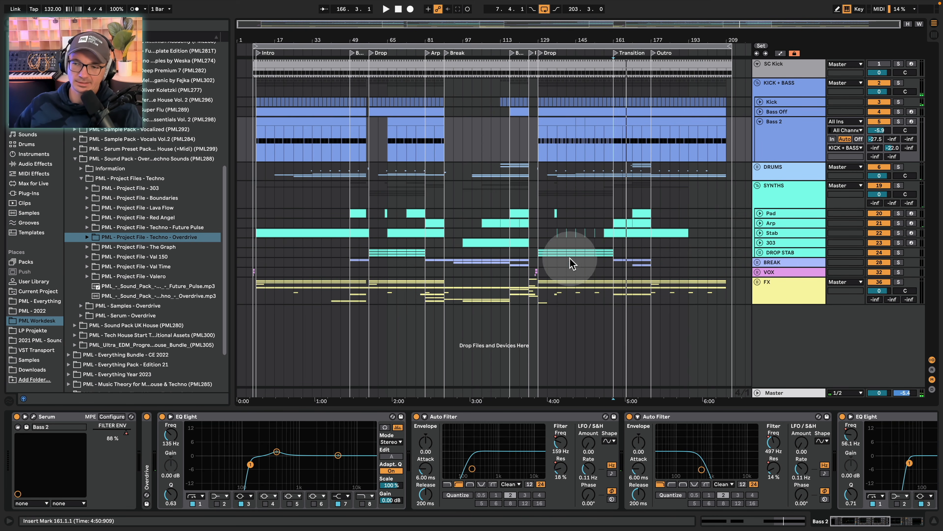
{"action": "left_click", "coordinate": [656, 215]}
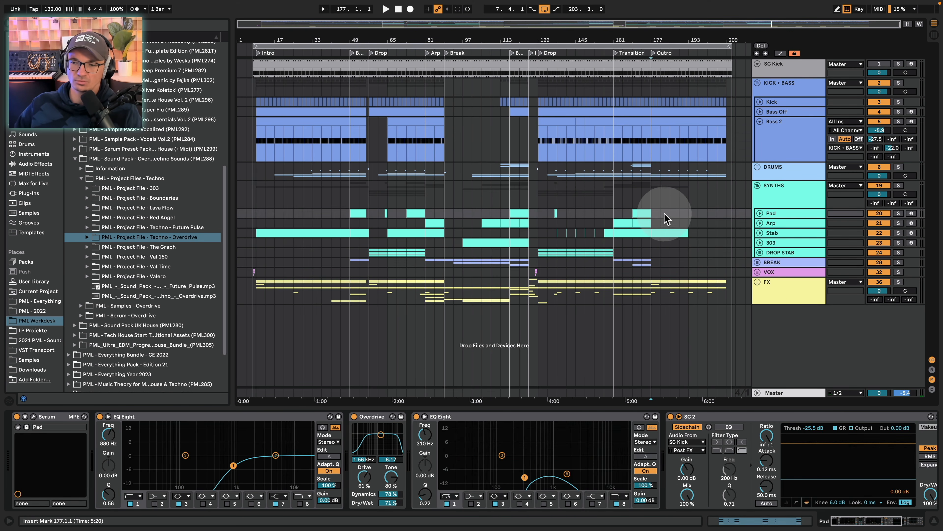
{"action": "left_click", "coordinate": [661, 202]}
{"action": "key", "text": "space"}
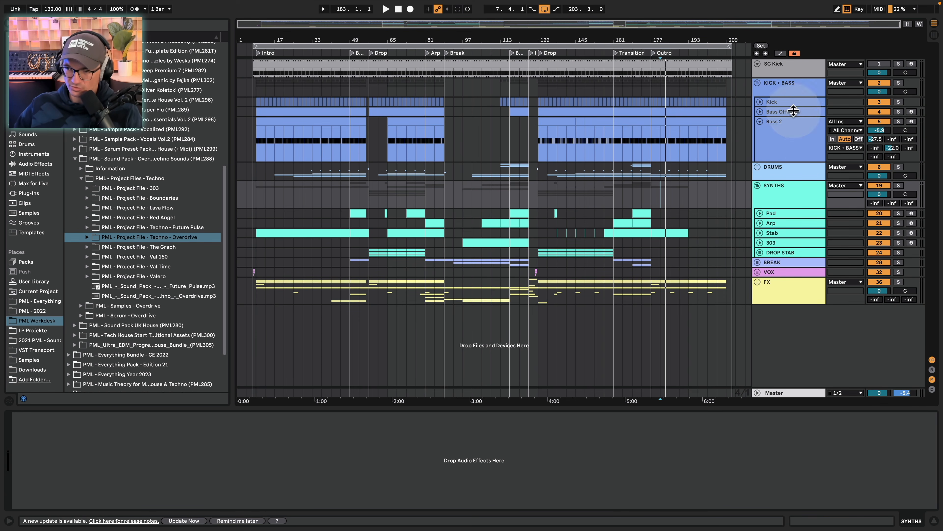
Solo the KICK + BASS group and play it from the start of the second Drop at bar 129
{"action": "left_click", "coordinate": [784, 175]}
{"action": "left_click", "coordinate": [791, 187]}
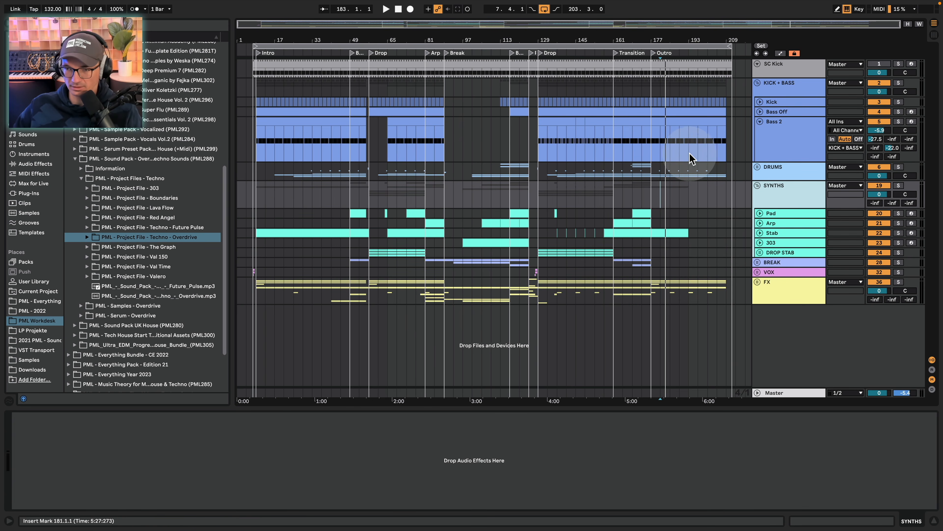
{"action": "left_click", "coordinate": [780, 85]}
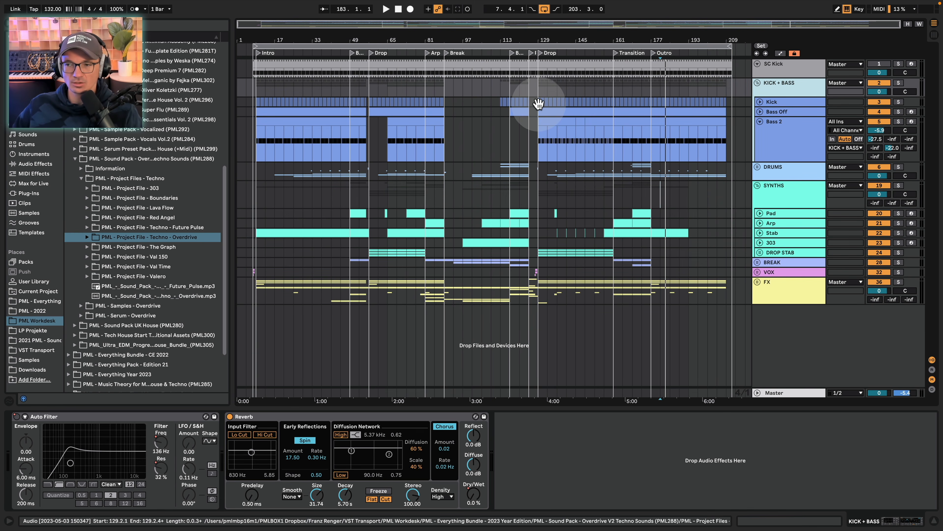
{"action": "left_click", "coordinate": [541, 94]}
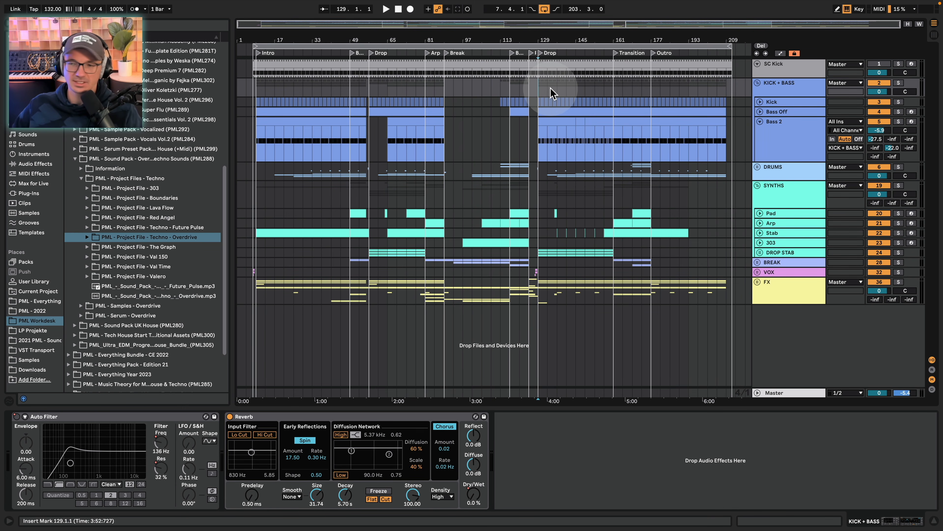
{"action": "left_click", "coordinate": [900, 84]}
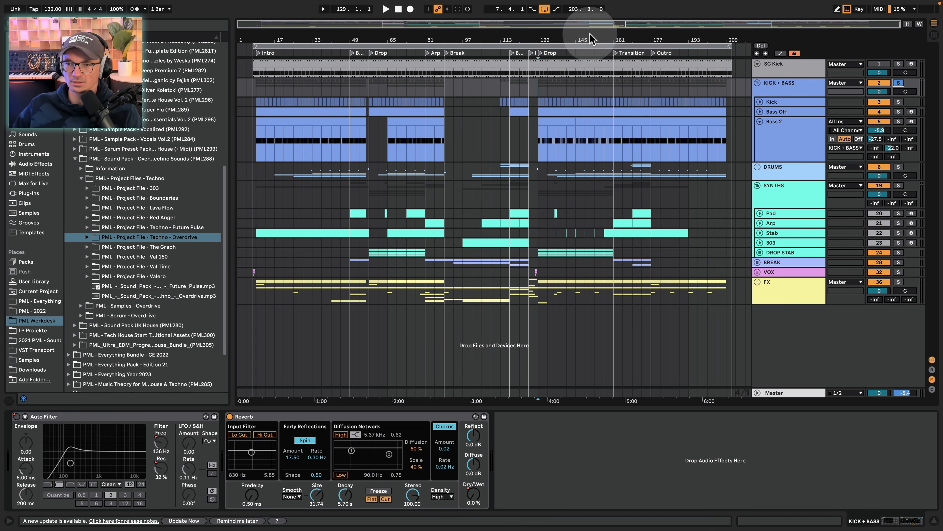
{"action": "left_click_drag", "start_coordinate": [545, 35], "coordinate": [470, 35]}
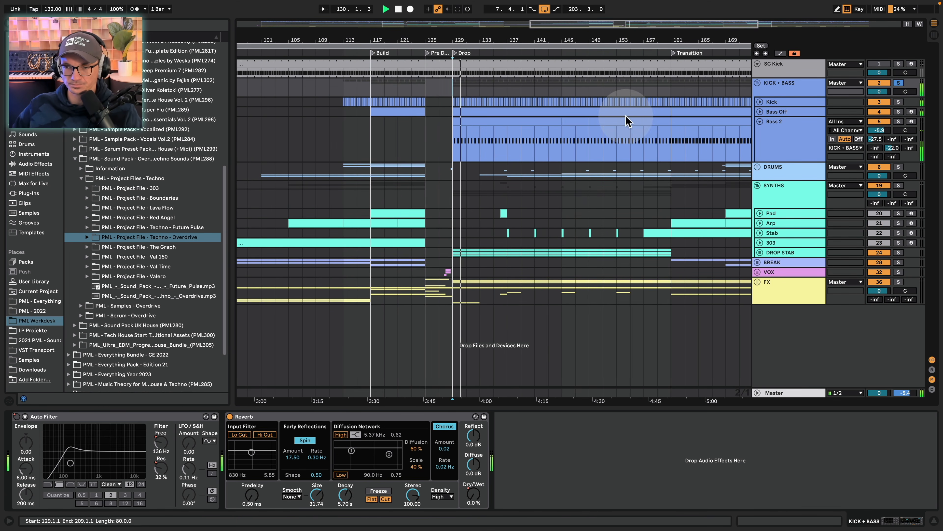
{"action": "left_click_drag", "start_coordinate": [574, 41], "coordinate": [427, 36]}
{"action": "key", "text": "space"}
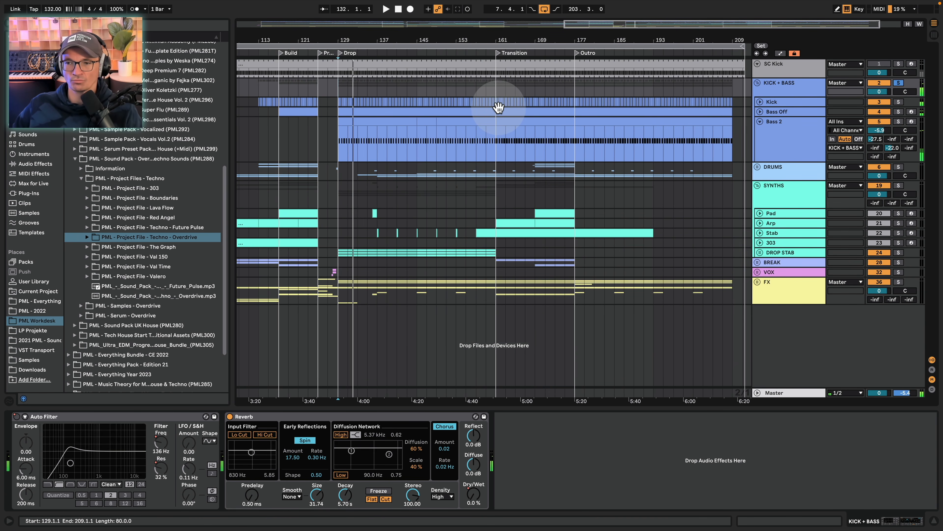
Play the soloed KICK + BASS group from the Transition at bar 161
{"action": "left_click", "coordinate": [498, 136]}
{"action": "key", "text": "space"}
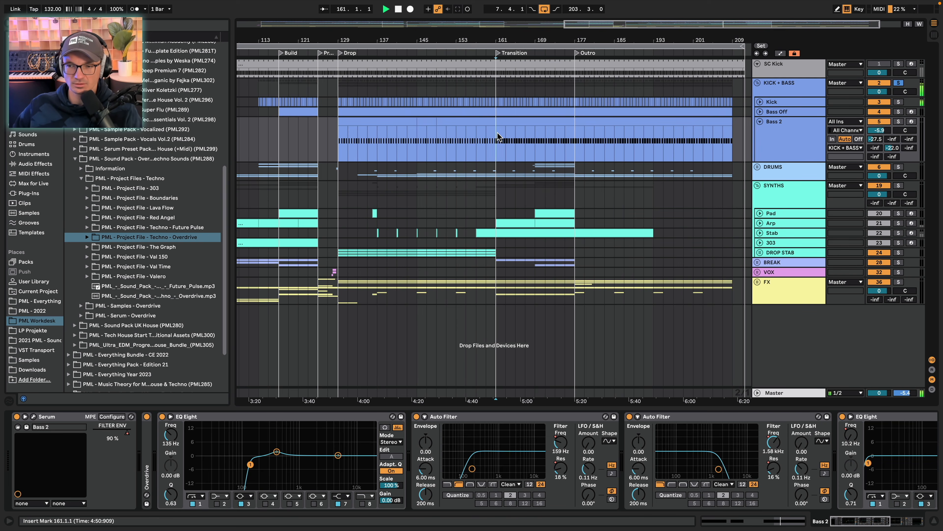
Open the Bass 2 clip that starts at bar 149 in the MIDI note editor and examine its notes up close
{"action": "left_click", "coordinate": [505, 122]}
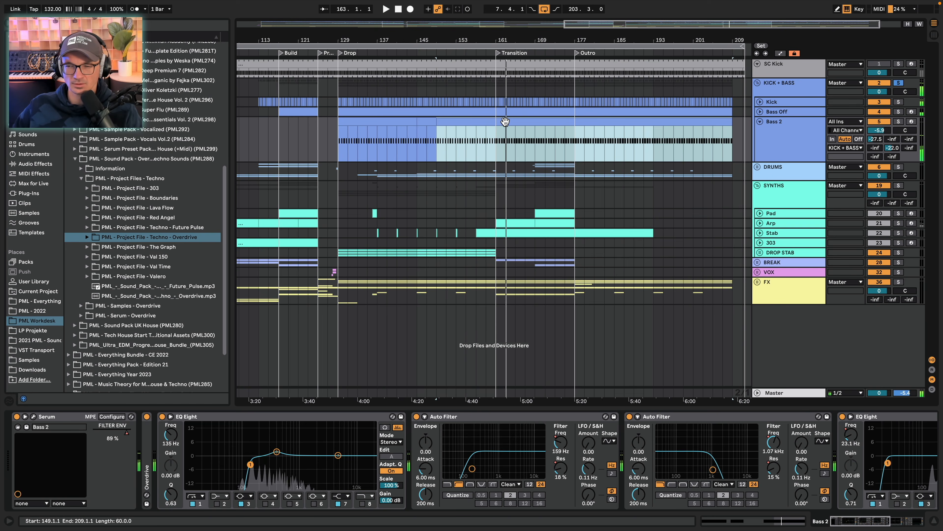
{"action": "double_click", "coordinate": [505, 122]}
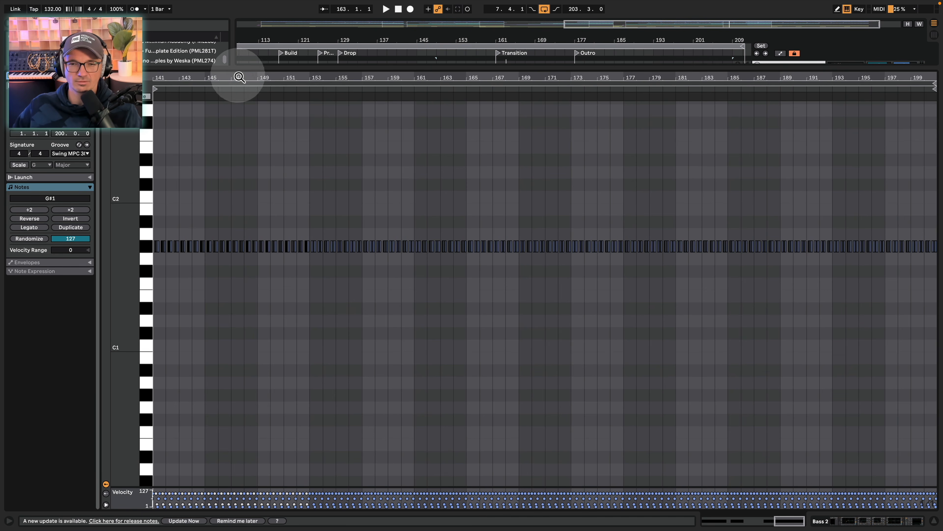
{"action": "left_click_drag", "start_coordinate": [239, 77], "coordinate": [363, 81]}
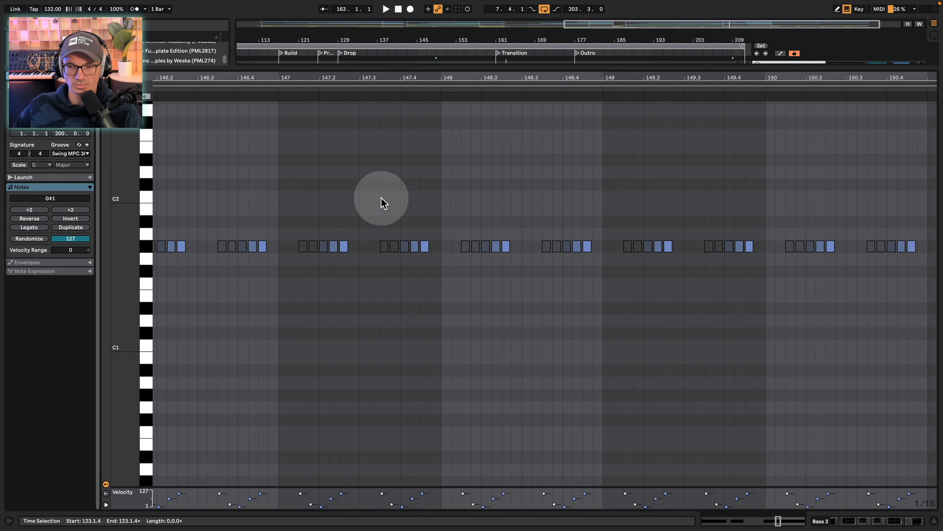
Set the Bass 2 clip's note grid to a fixed 1/16, play a short passage and return to the device view
{"action": "left_click_drag", "start_coordinate": [400, 209], "coordinate": [431, 275]}
{"action": "right_click", "coordinate": [336, 292]}
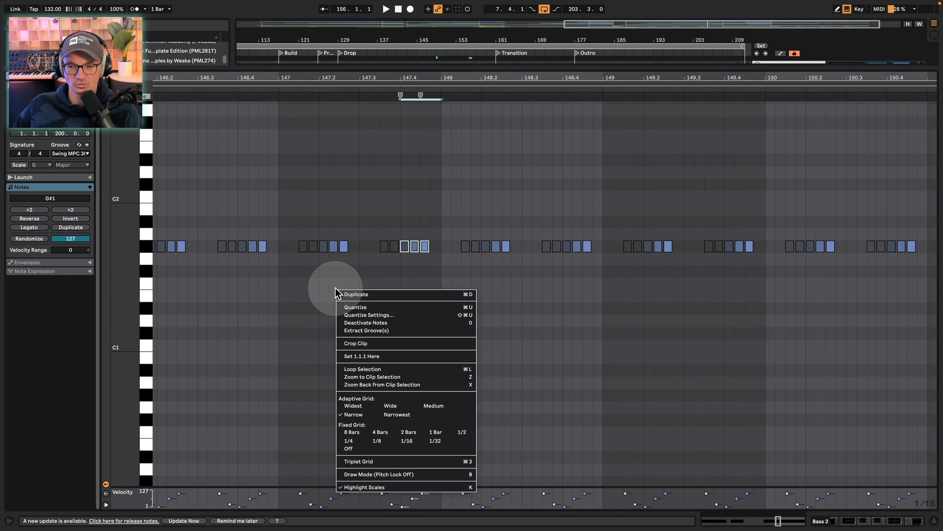
{"action": "left_click", "coordinate": [406, 440]}
{"action": "left_click", "coordinate": [439, 357]}
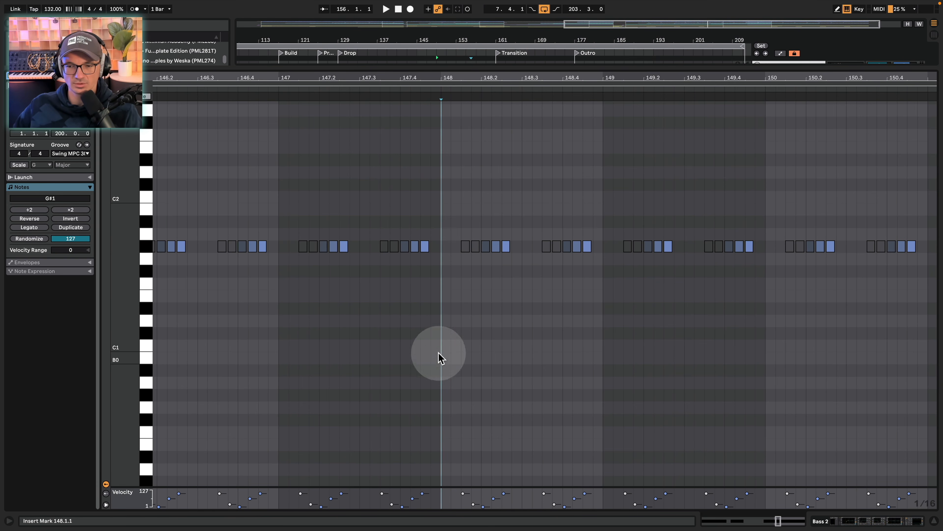
{"action": "left_click", "coordinate": [329, 292]}
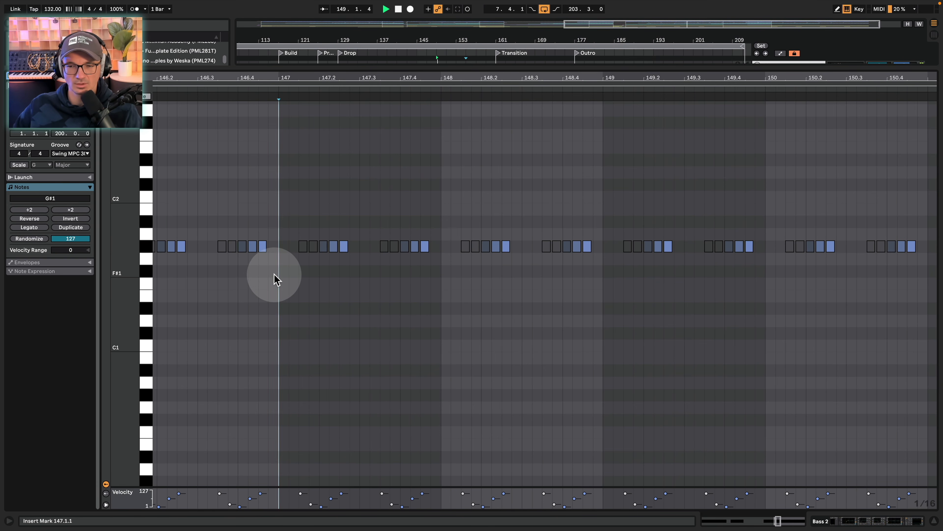
{"action": "left_click", "coordinate": [843, 518]}
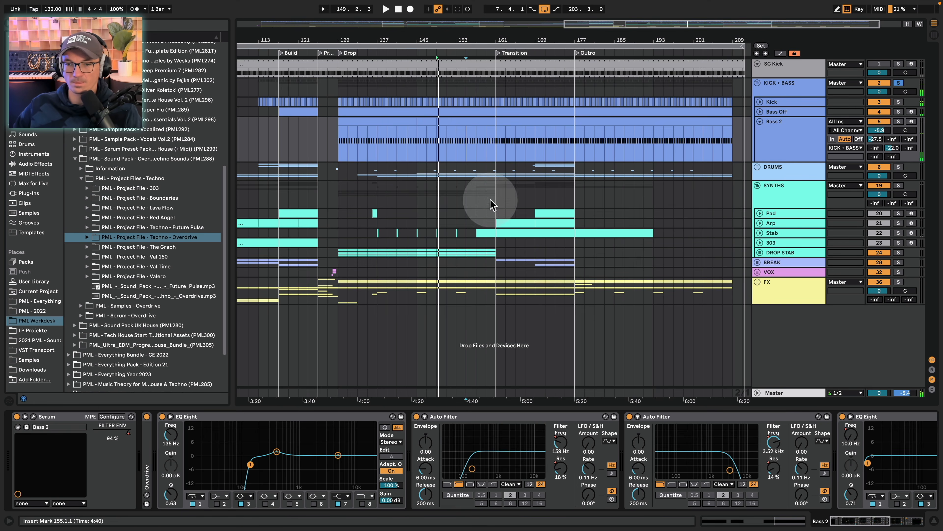
Examine the first Bass 2 clip of the second Drop at bar 129 in the note editor and play it
{"action": "double_click", "coordinate": [348, 121]}
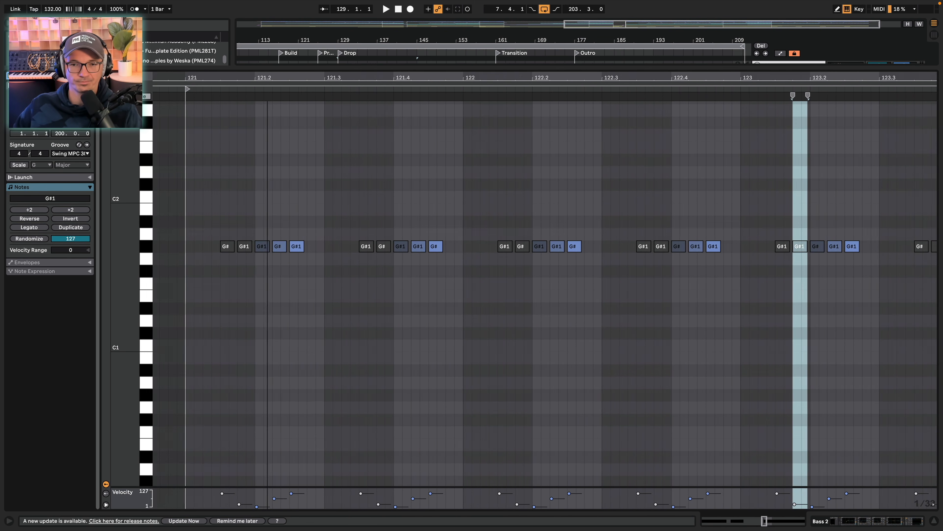
{"action": "left_click_drag", "start_coordinate": [267, 77], "coordinate": [337, 76]}
{"action": "key", "text": "space"}
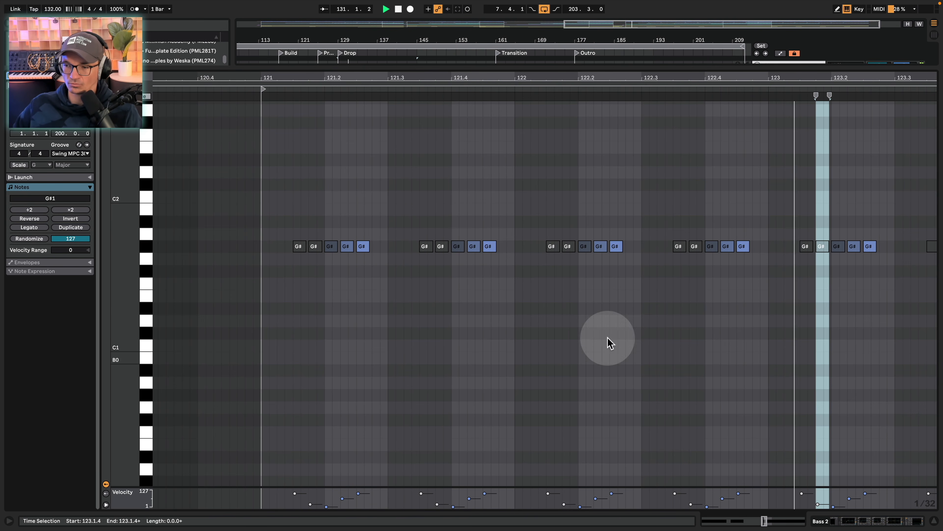
{"action": "key", "text": "space"}
{"action": "left_click", "coordinate": [843, 519]}
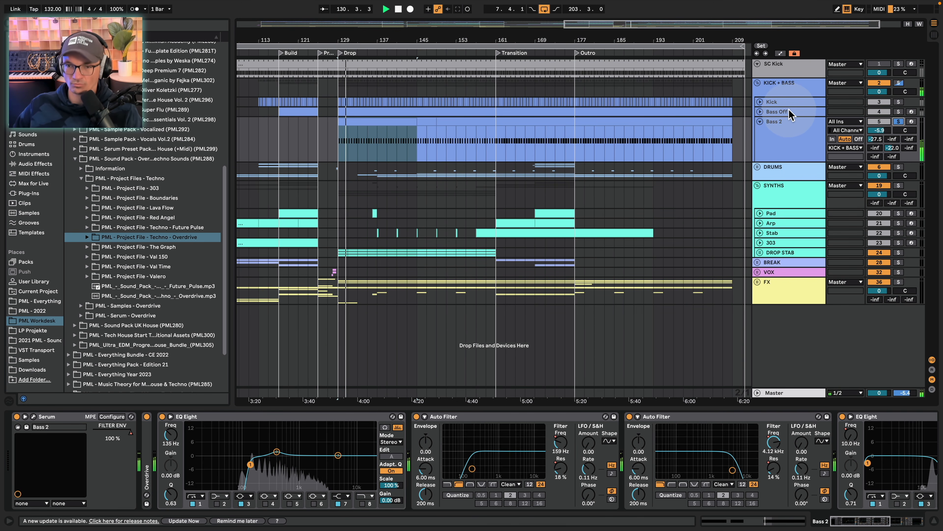
{"action": "key", "text": "space"}
Unfold and solo the Bass Off track, and examine its Drop clip's notes up close during playback from bar 129
{"action": "left_click", "coordinate": [760, 112]}
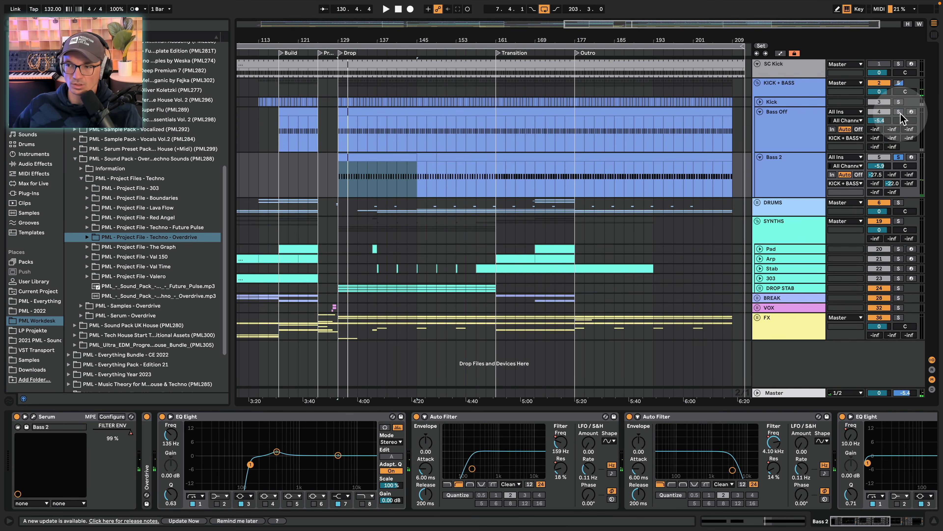
{"action": "left_click", "coordinate": [353, 110]}
{"action": "double_click", "coordinate": [352, 111]}
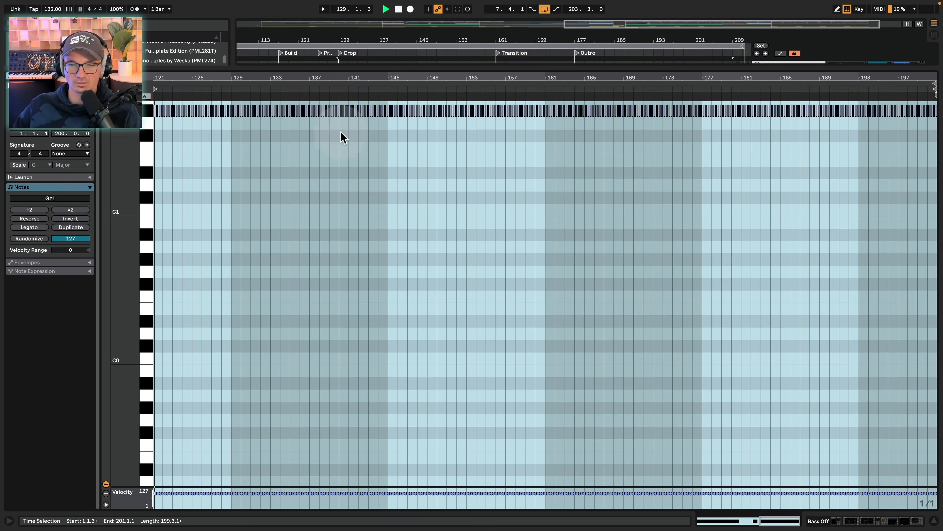
{"action": "scroll", "coordinate": [340, 132], "scroll_direction": "up", "scroll_amount": 5}
{"action": "left_click_drag", "start_coordinate": [160, 76], "coordinate": [354, 77]}
{"action": "key", "text": "space"}
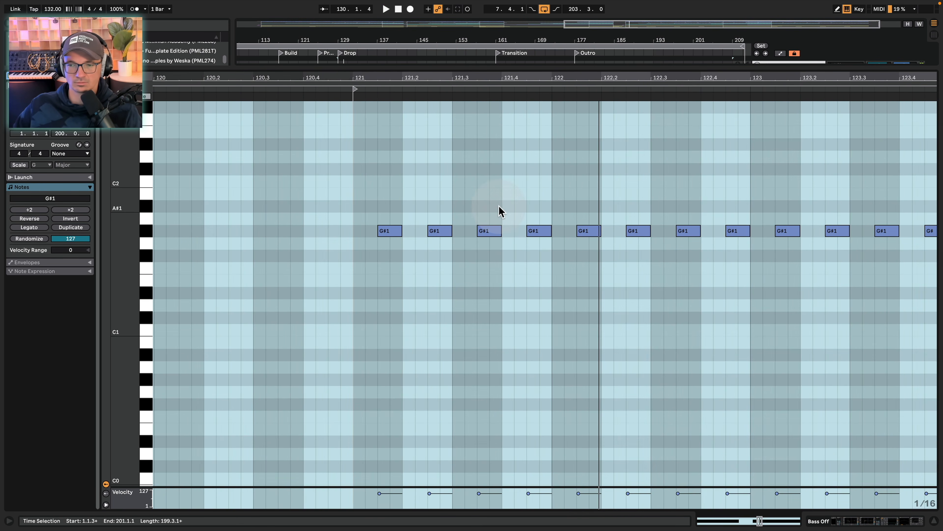
{"action": "left_click", "coordinate": [553, 305]}
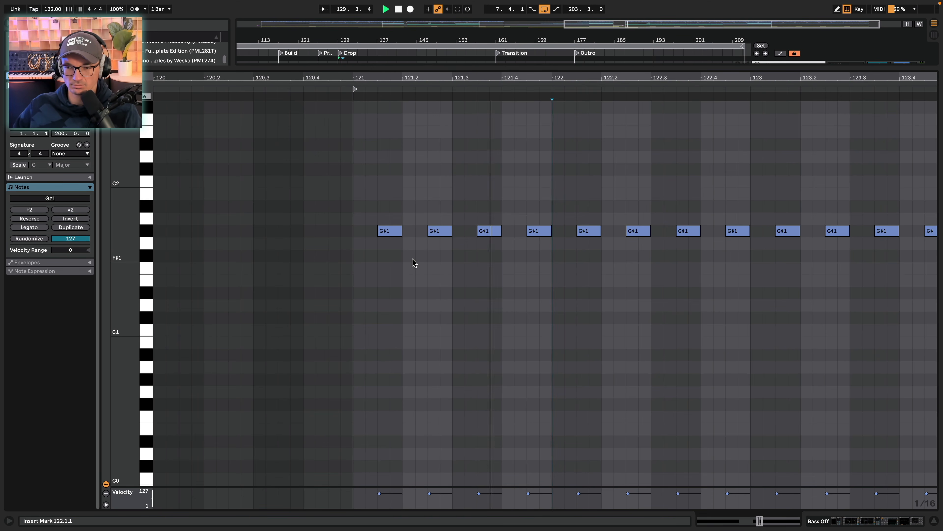
{"action": "left_click", "coordinate": [862, 520]}
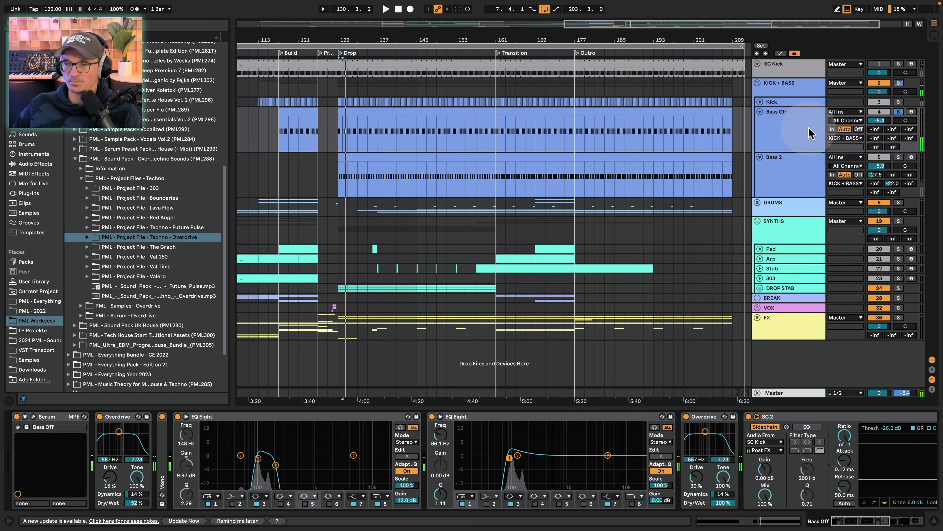
Unfold and solo the Kick track, show its device chain, and play it up close from the Drop at bar 129
{"action": "left_click", "coordinate": [761, 104]}
{"action": "left_click", "coordinate": [899, 101]}
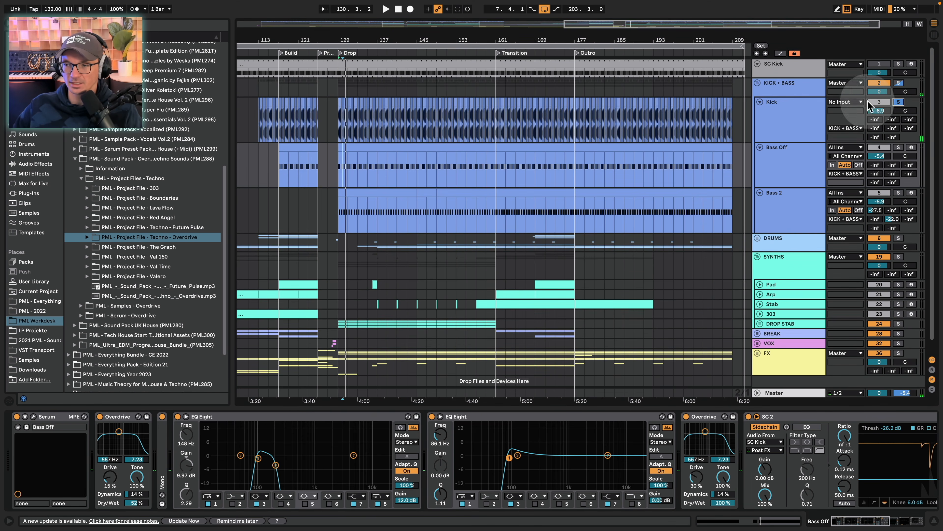
{"action": "left_click", "coordinate": [784, 110]}
{"action": "left_click", "coordinate": [689, 126]}
{"action": "key", "text": "space"}
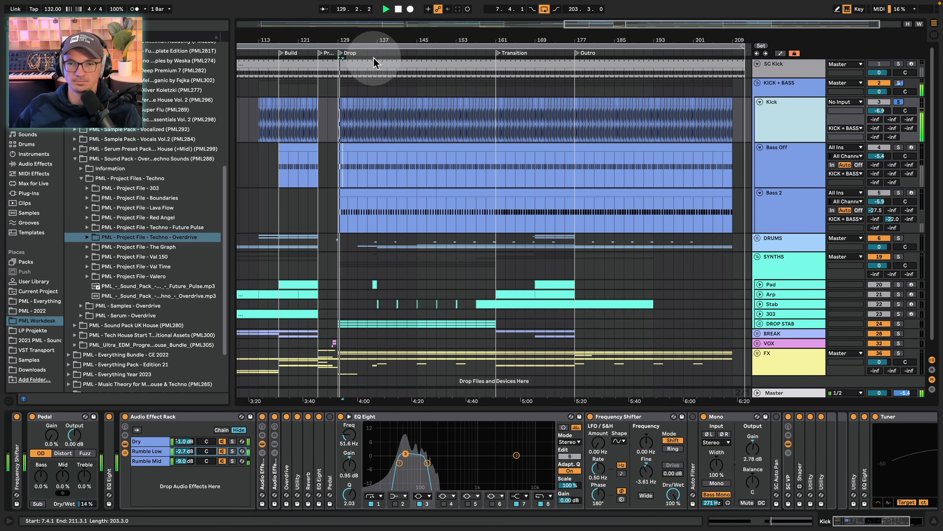
{"action": "mouse_move", "coordinate": [336, 37]}
{"action": "left_mouse_down"}
{"action": "mouse_move", "coordinate": [336, 59]}
{"action": "mouse_move", "coordinate": [290, 59]}
{"action": "mouse_move", "coordinate": [245, 39]}
{"action": "mouse_move", "coordinate": [284, 52]}
{"action": "mouse_move", "coordinate": [284, 65]}
{"action": "left_mouse_up"}
{"action": "key", "text": "space"}
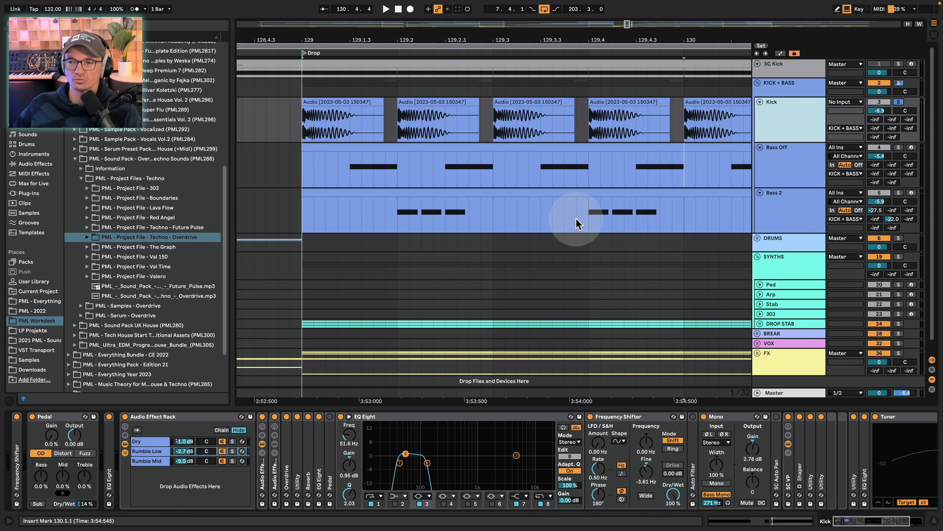
Bypass the Audio Effect Rack with the rumble chains on the Kick track and play the kick from bar 129
{"action": "left_click_drag", "start_coordinate": [851, 522], "coordinate": [841, 524]}
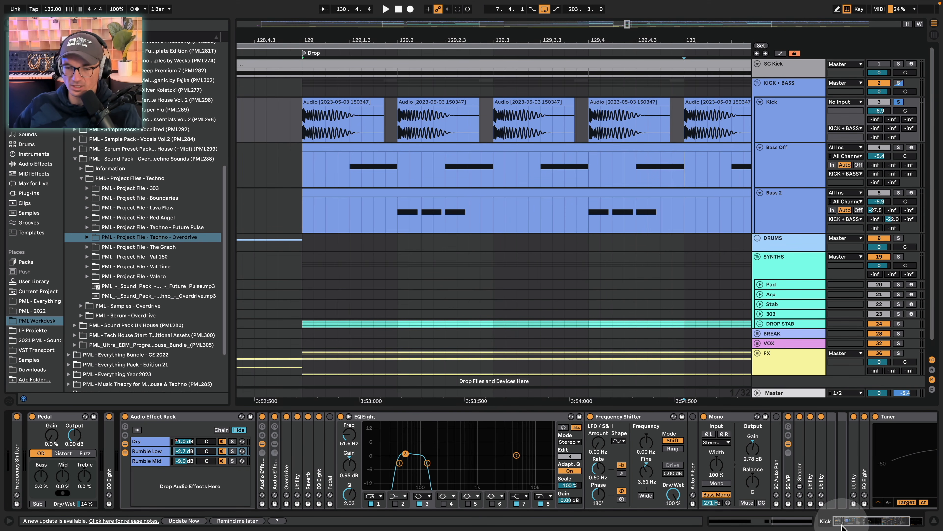
{"action": "left_click", "coordinate": [125, 417]}
{"action": "key", "text": "space"}
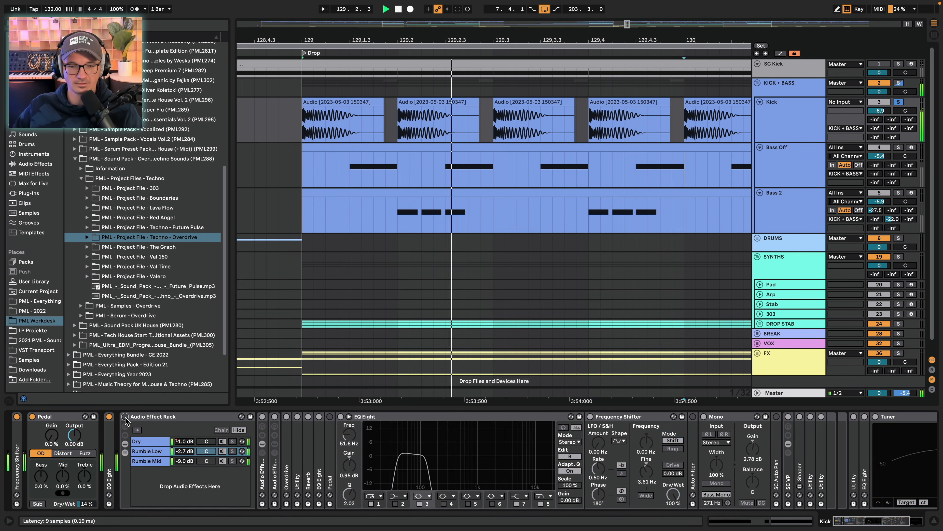
{"action": "key", "text": "space"}
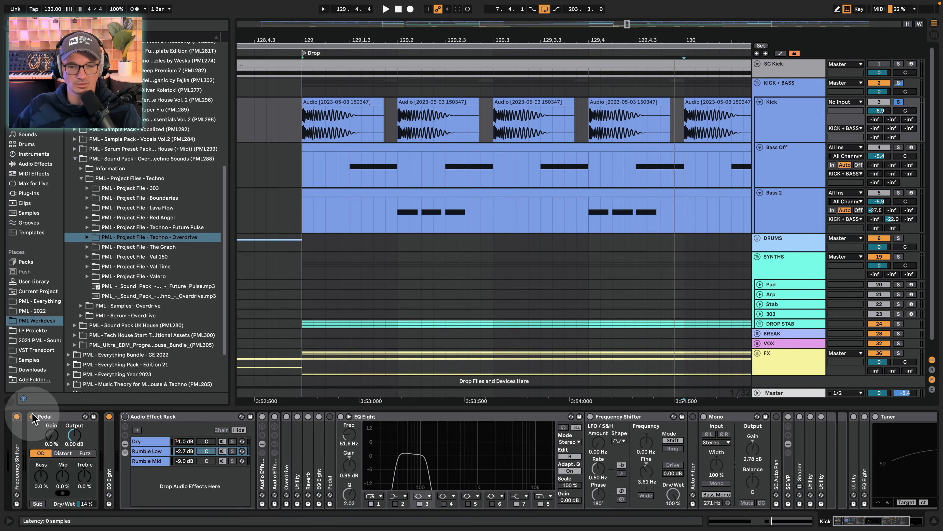
Expand the Kick's Frequency Shifter and first EQ Eight, bypass both along with the Pedal, and play the unprocessed kick
{"action": "double_click", "coordinate": [18, 441]}
{"action": "key", "text": "space"}
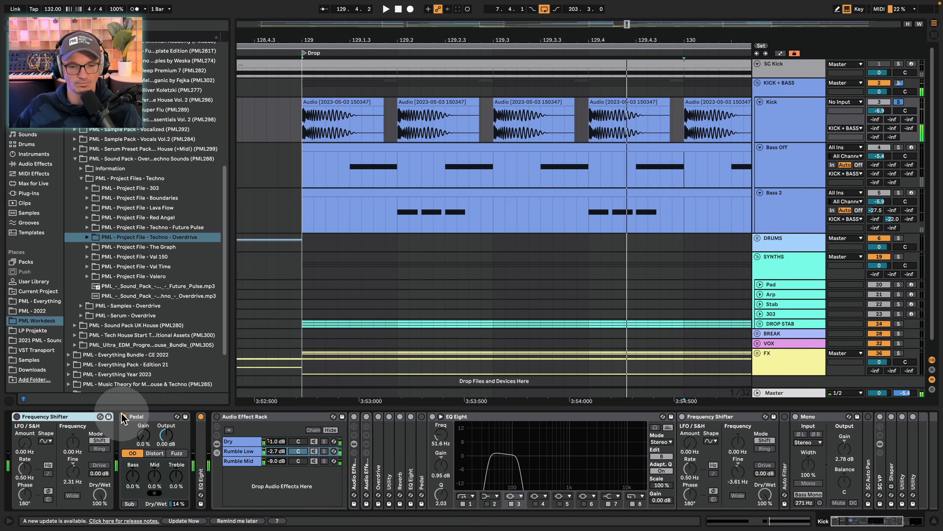
{"action": "double_click", "coordinate": [201, 423]}
{"action": "left_click", "coordinate": [200, 417]}
{"action": "key", "text": "space"}
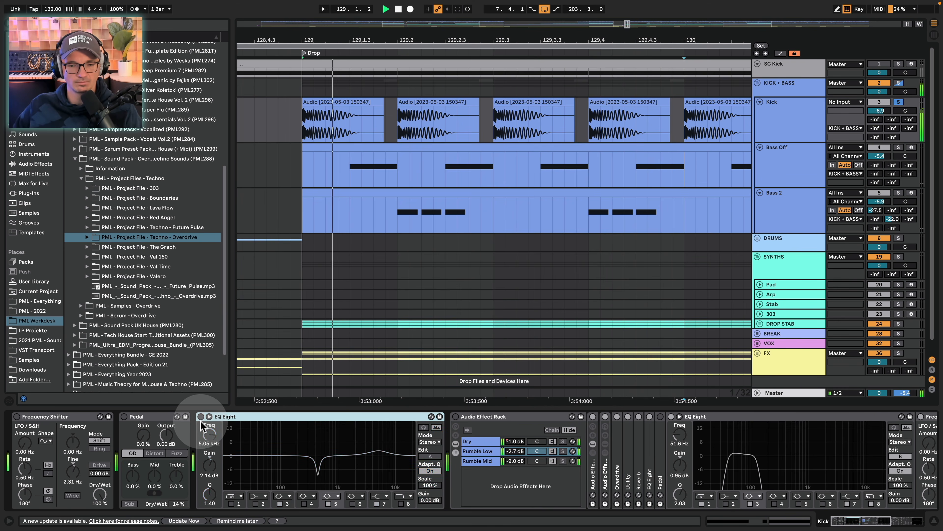
{"action": "key", "text": "space"}
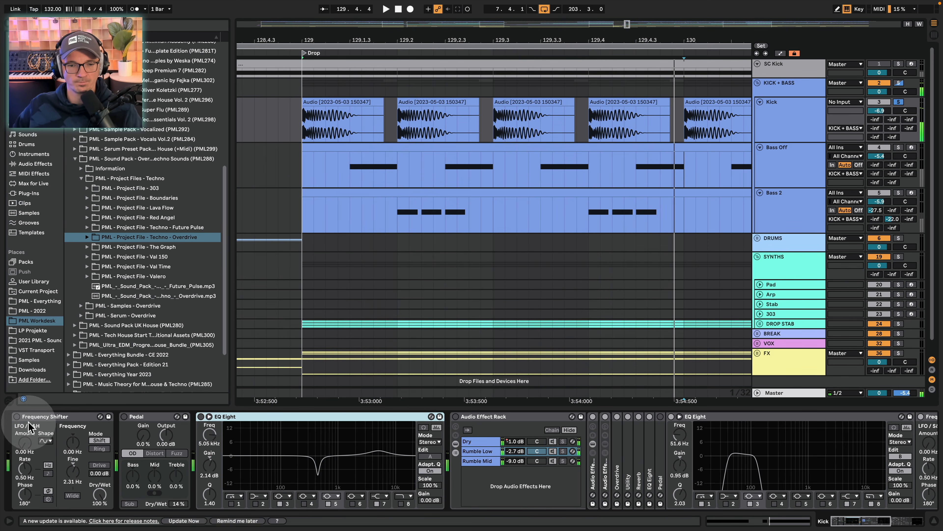
Check the KICK + BASS group's devices and re-enable the Kick track's Frequency Shifter, comparing the kick with it on and off
{"action": "left_click", "coordinate": [783, 92]}
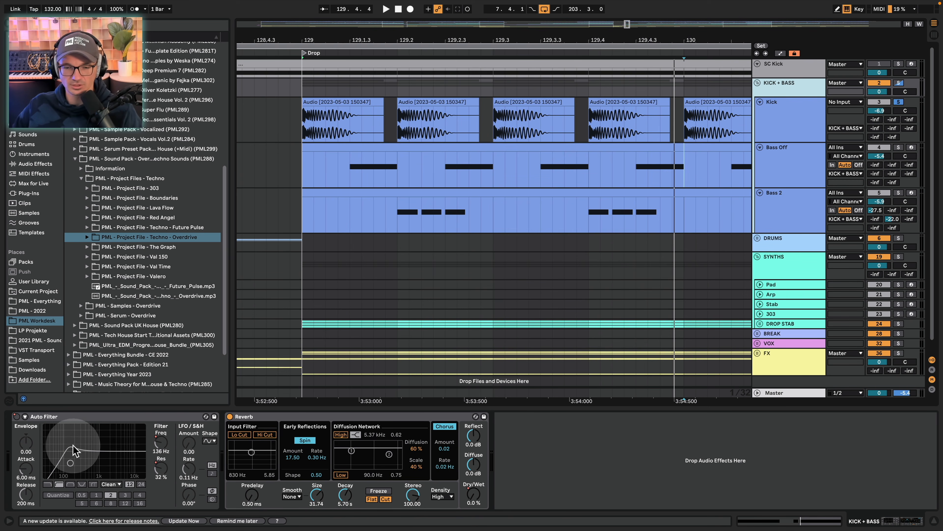
{"action": "left_click", "coordinate": [811, 119]}
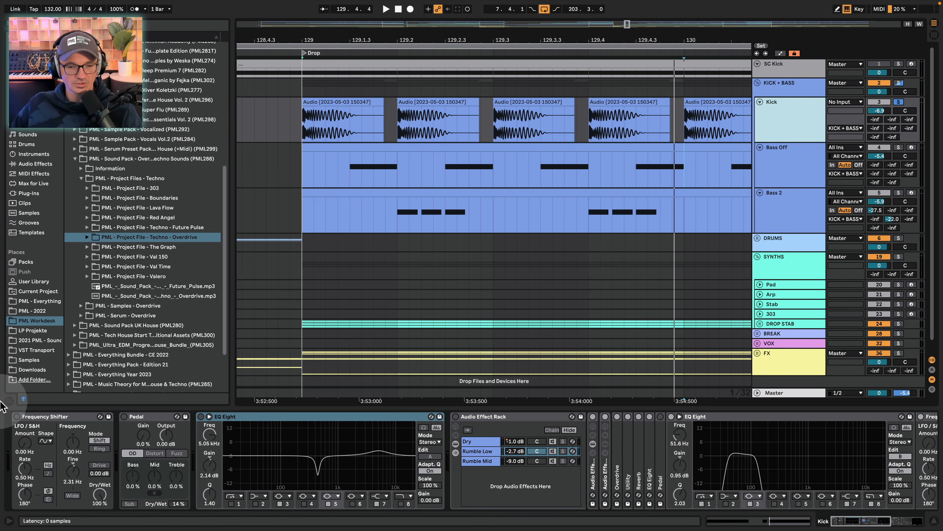
{"action": "left_click", "coordinate": [16, 417]}
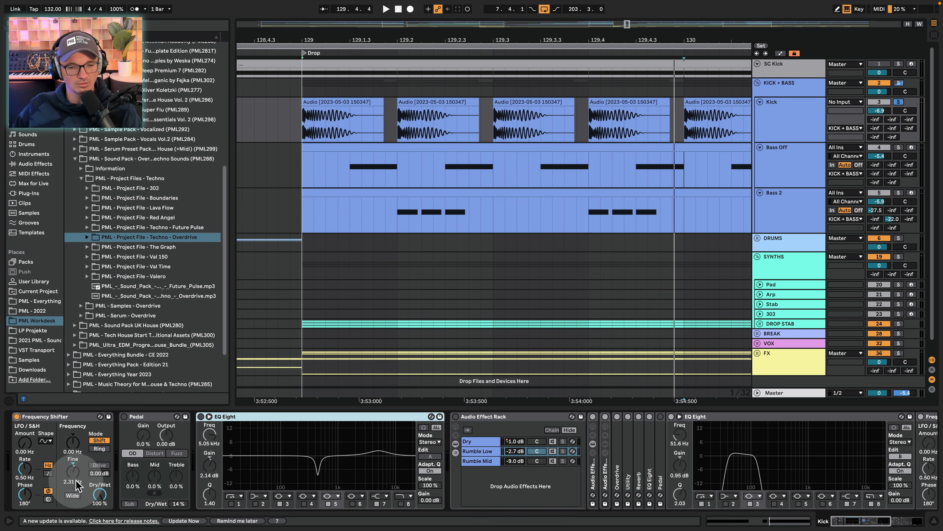
{"action": "left_click", "coordinate": [348, 122]}
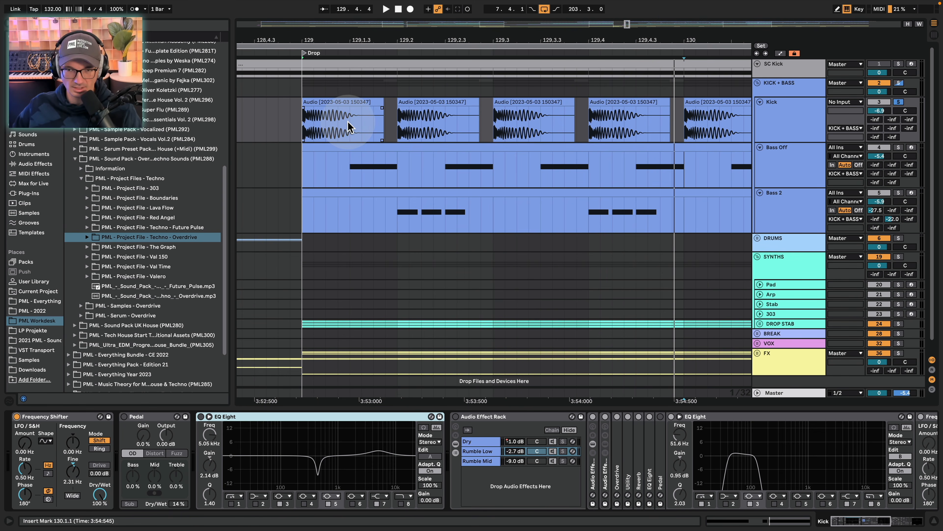
{"action": "left_click", "coordinate": [16, 416]}
{"action": "left_click", "coordinate": [16, 417]}
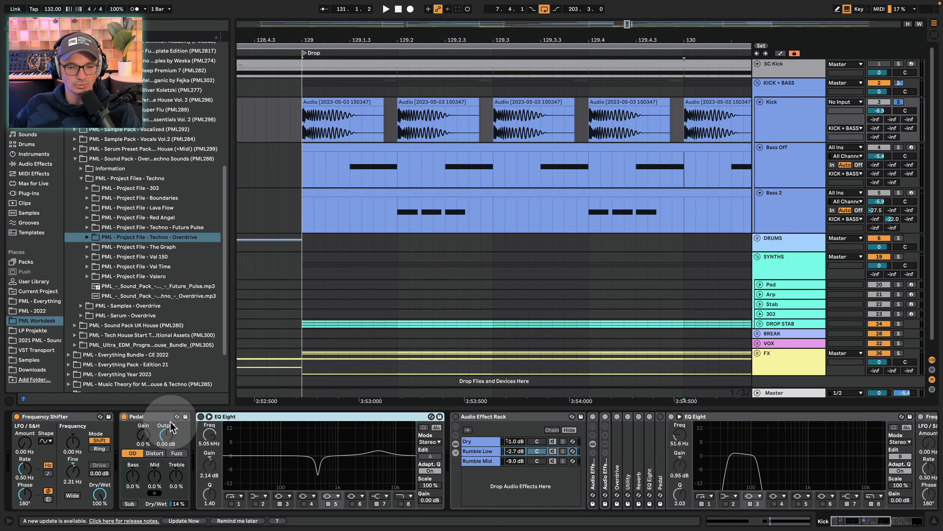
Compare the Kick's Pedal distortion during playback by raising its Dry/Wet to 100% and returning it to 14%
{"action": "key", "text": "space"}
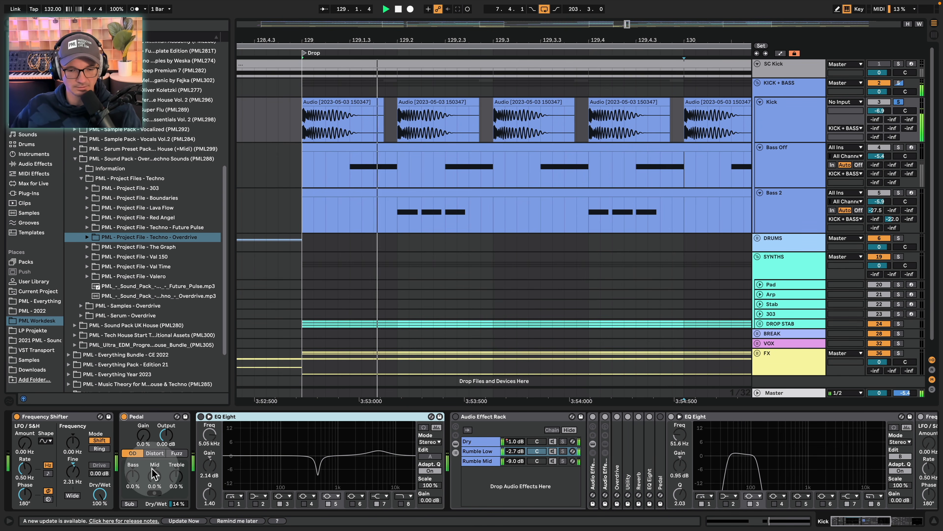
{"action": "left_click", "coordinate": [124, 416]}
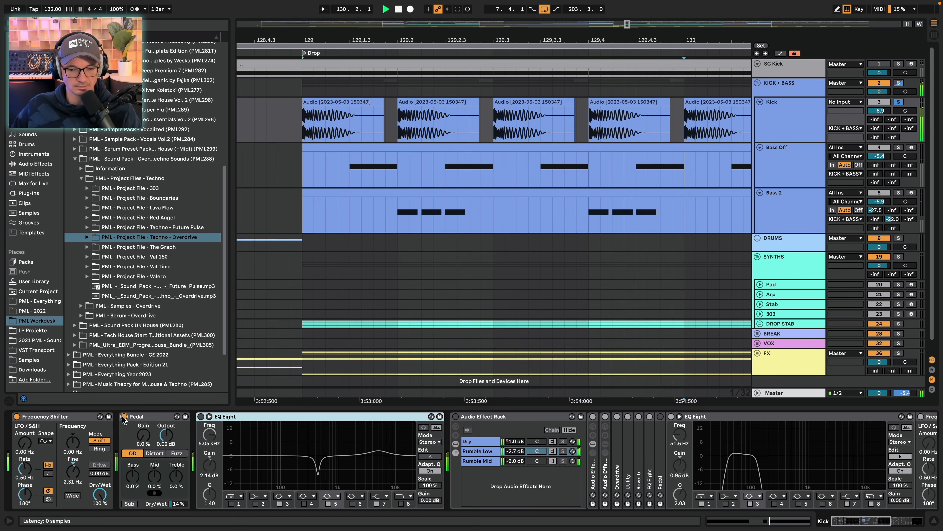
{"action": "left_click_drag", "start_coordinate": [178, 504], "coordinate": [178, 481]}
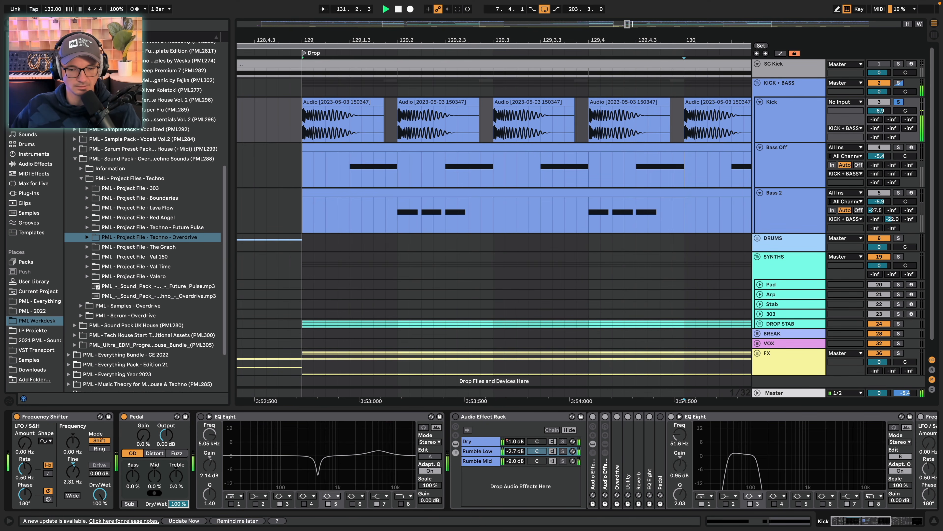
{"action": "left_click_drag", "start_coordinate": [178, 504], "coordinate": [177, 502]}
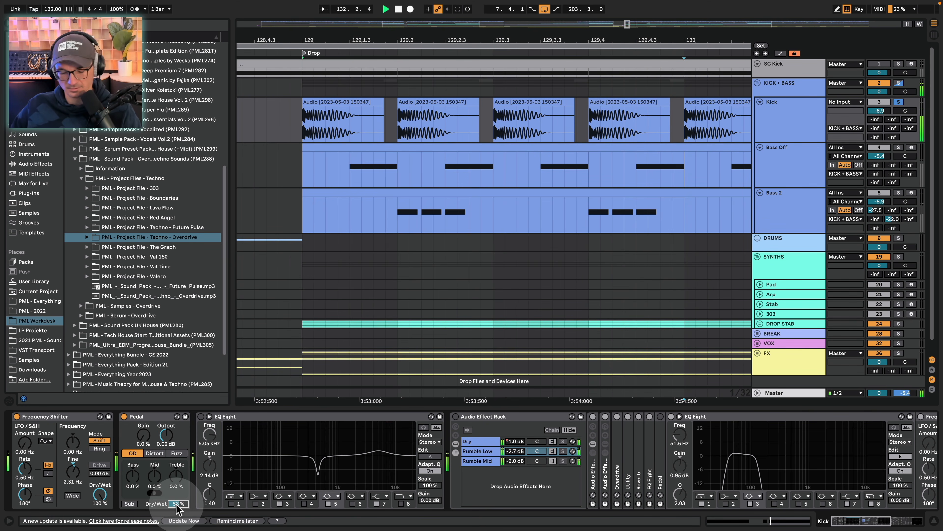
{"action": "key", "text": "space"}
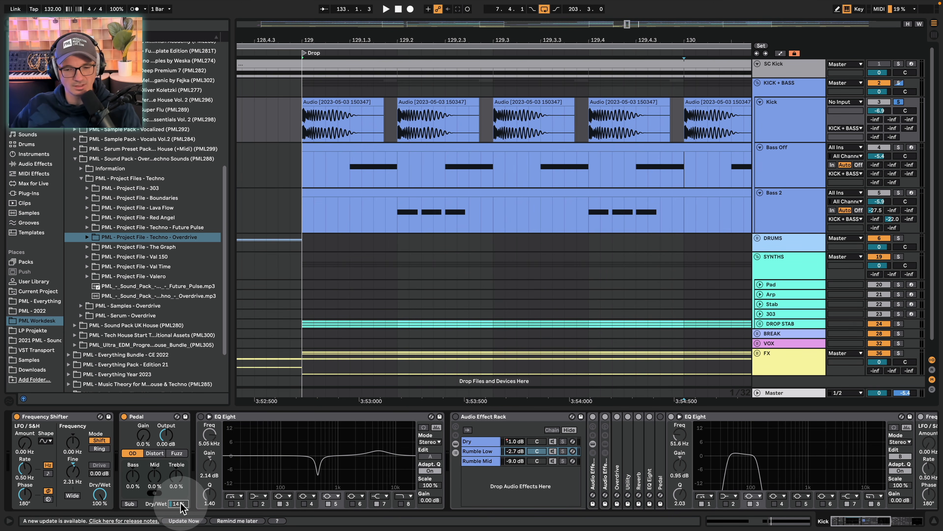
{"action": "key", "text": "space"}
{"action": "left_click_drag", "start_coordinate": [182, 508], "coordinate": [182, 501]}
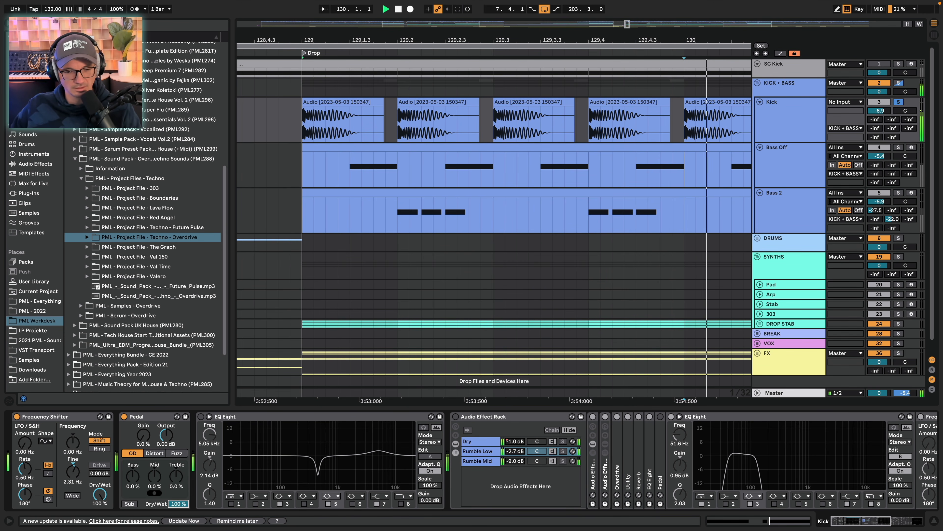
{"action": "left_click_drag", "start_coordinate": [180, 504], "coordinate": [180, 506]}
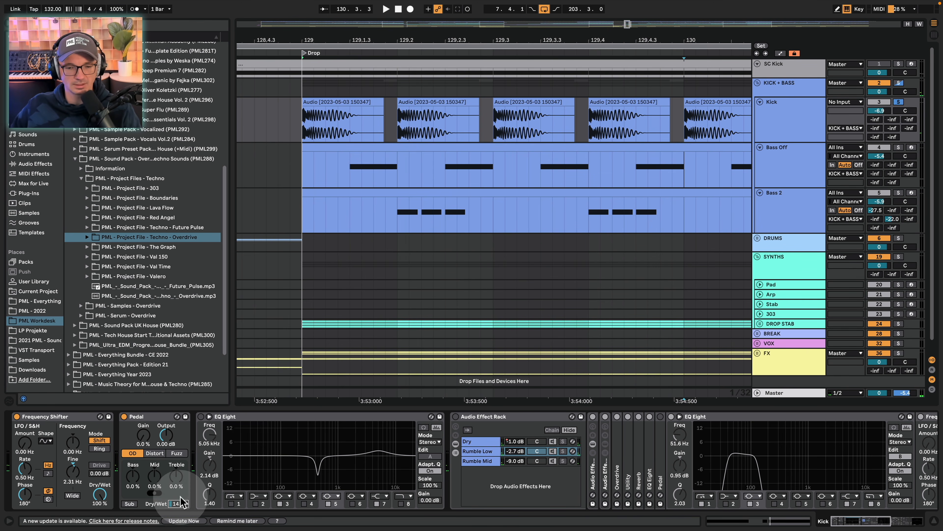
Re-enable the EQ Eight after the Pedal on the Kick track and select its narrow dip band
{"action": "left_click", "coordinate": [207, 416]}
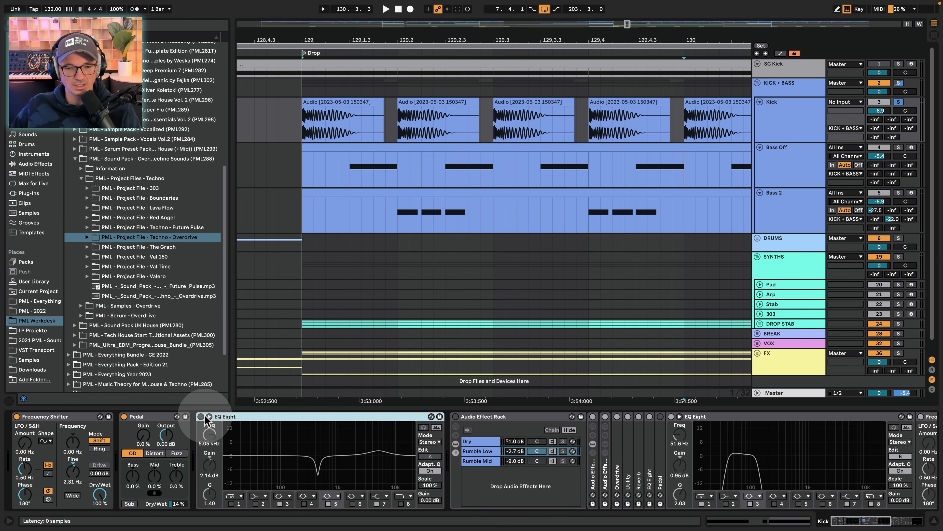
{"action": "left_click", "coordinate": [318, 474]}
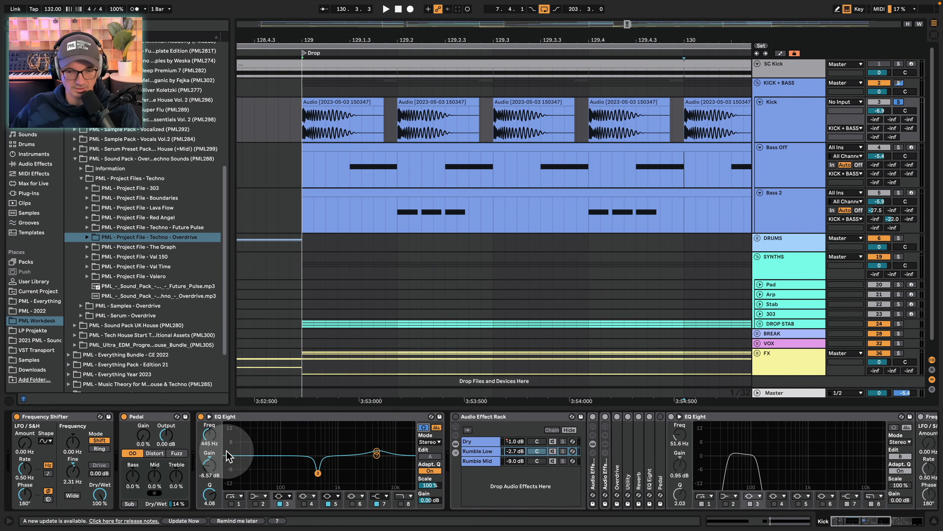
Play the Kick through the EQ Eight after the Pedal and inspect its narrow dip band and high boost band
{"action": "key", "text": "space"}
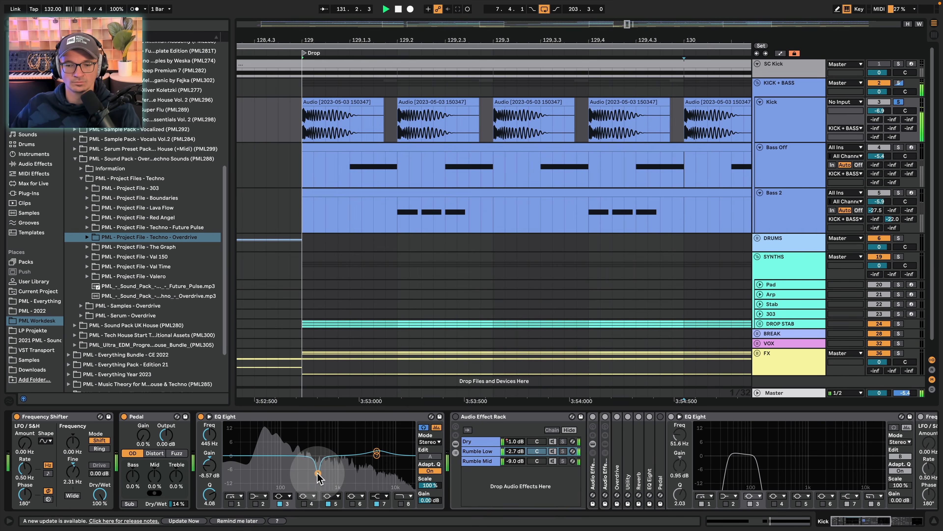
{"action": "left_click", "coordinate": [376, 451]}
{"action": "key", "text": "space"}
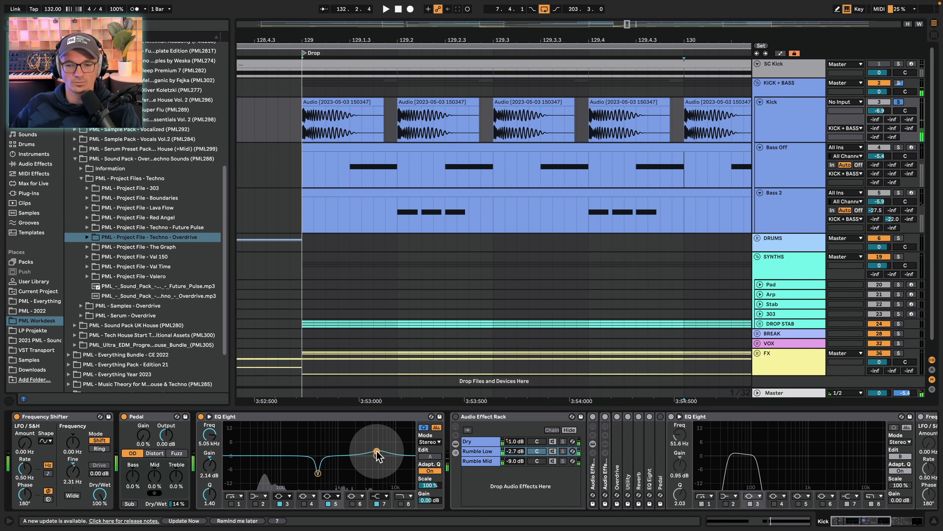
{"action": "left_click", "coordinate": [318, 472]}
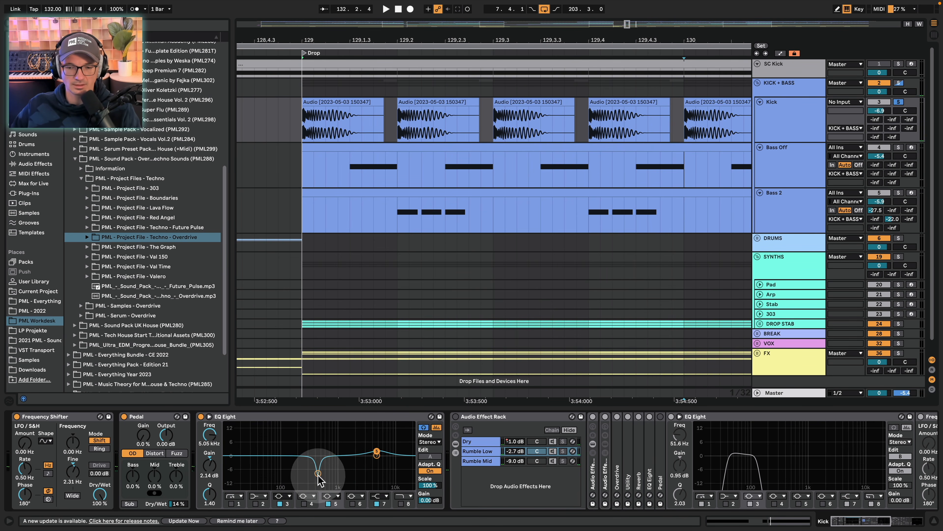
{"action": "key", "text": "space"}
{"action": "key", "text": "space"}
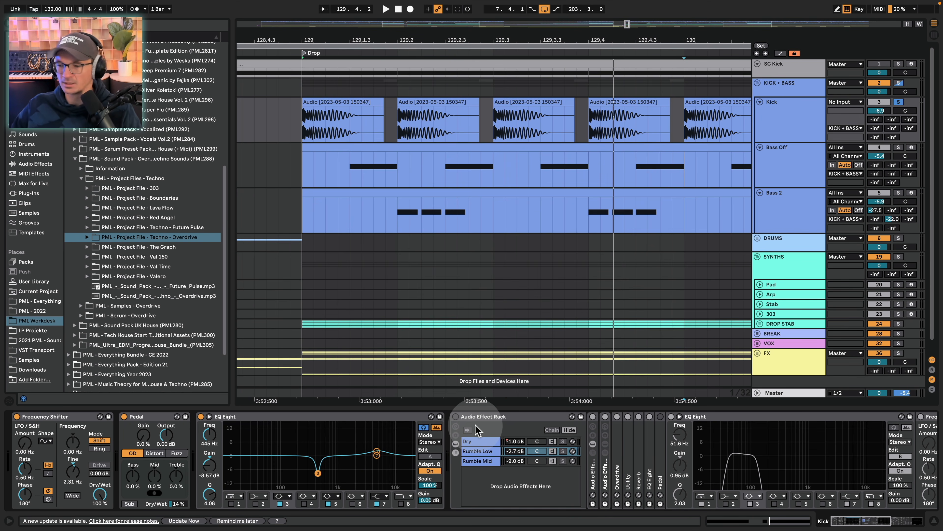
Solo the Dry chain in the Kick's Audio Effect Rack and play it on its own
{"action": "mouse_move", "coordinate": [844, 522]}
{"action": "left_mouse_down"}
{"action": "mouse_move", "coordinate": [868, 522]}
{"action": "mouse_move", "coordinate": [850, 521]}
{"action": "left_mouse_up"}
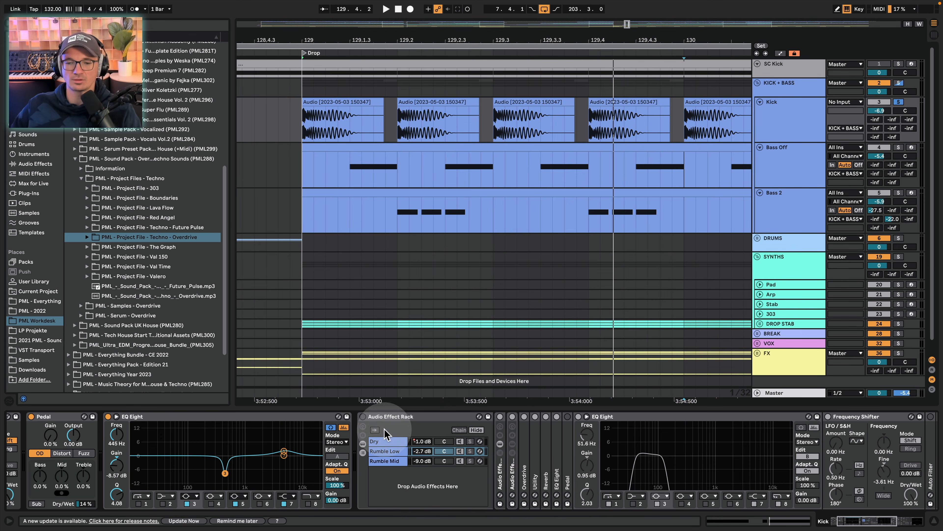
{"action": "left_click", "coordinate": [471, 440]}
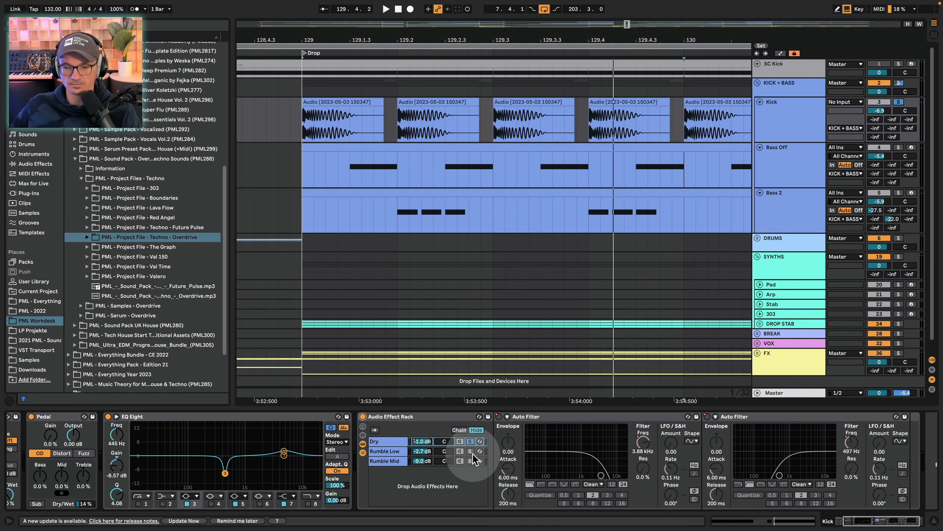
{"action": "key", "text": "space"}
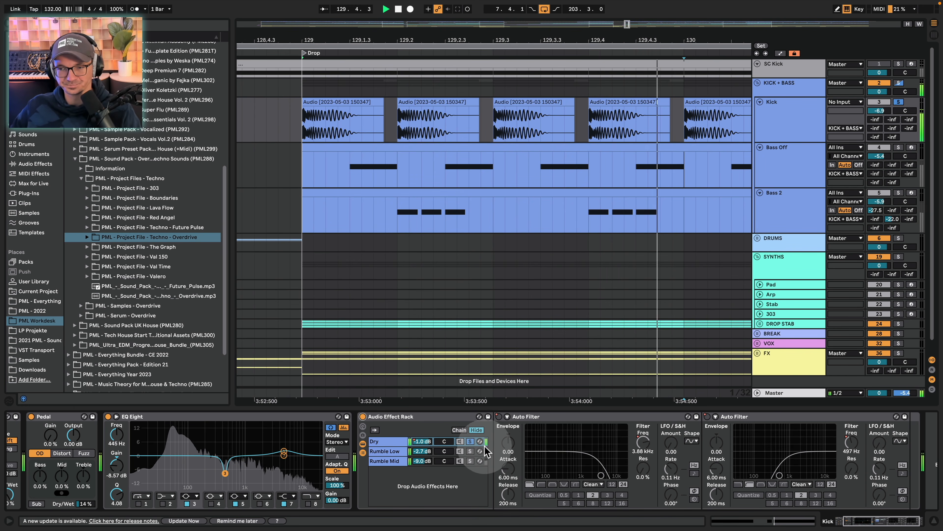
{"action": "key", "text": "space"}
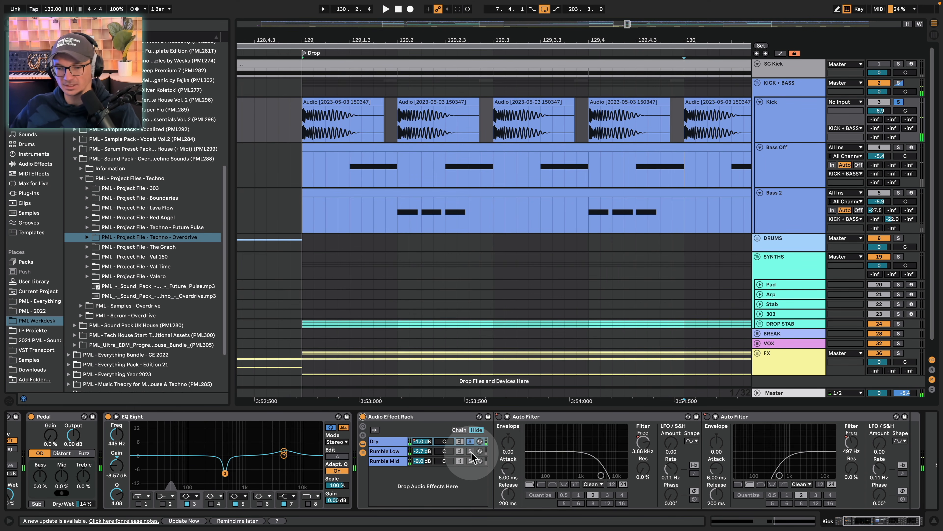
Audition the rack's two rumble layers separately by soloing and playing Rumble Low, followed by Rumble Mid
{"action": "left_click", "coordinate": [470, 451]}
{"action": "key", "text": "space"}
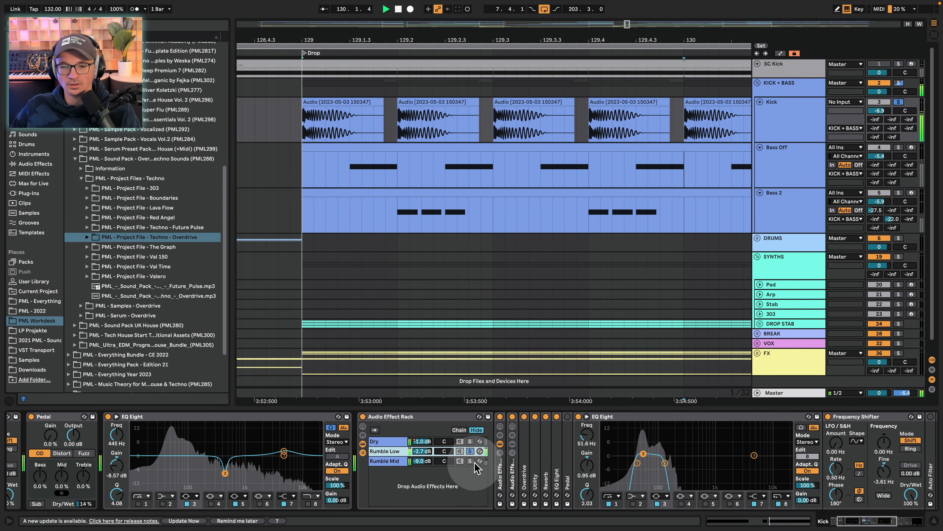
{"action": "key", "text": "space"}
{"action": "left_click", "coordinate": [471, 461]}
{"action": "key", "text": "space"}
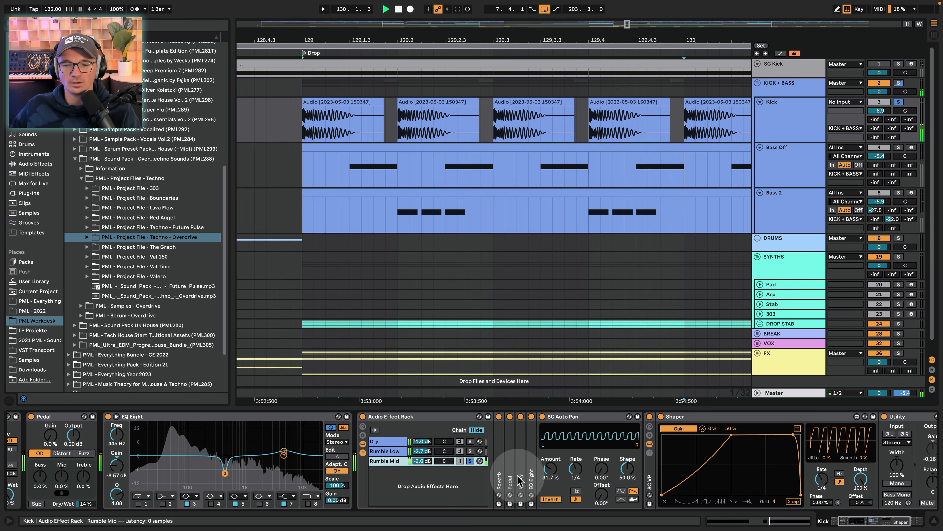
{"action": "key", "text": "space"}
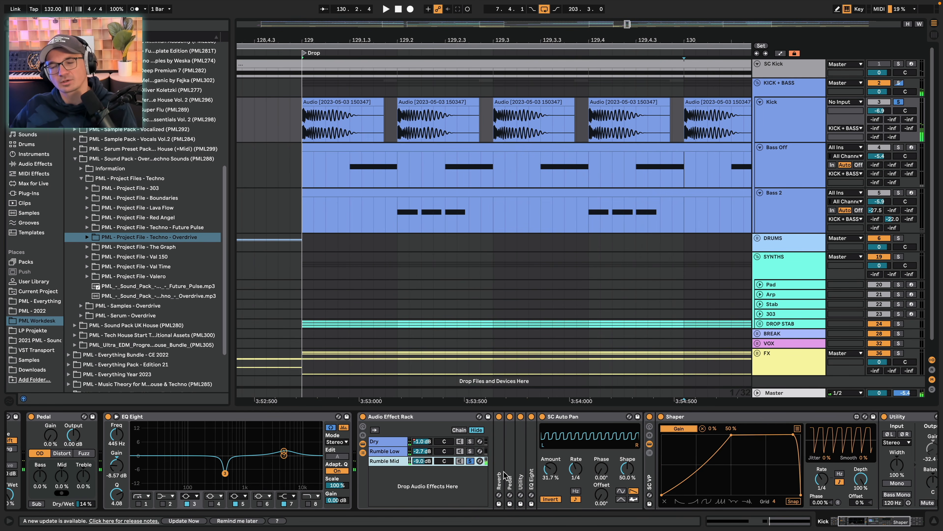
Solo the Rumble Low chain and compare its sound during playback with the SC VP rack off and on
{"action": "left_click", "coordinate": [869, 523]}
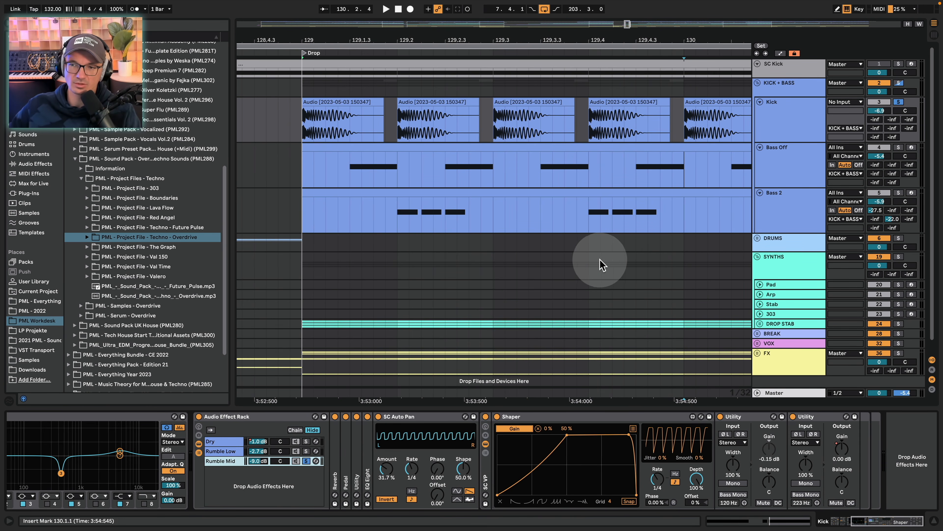
{"action": "left_click", "coordinate": [221, 451]}
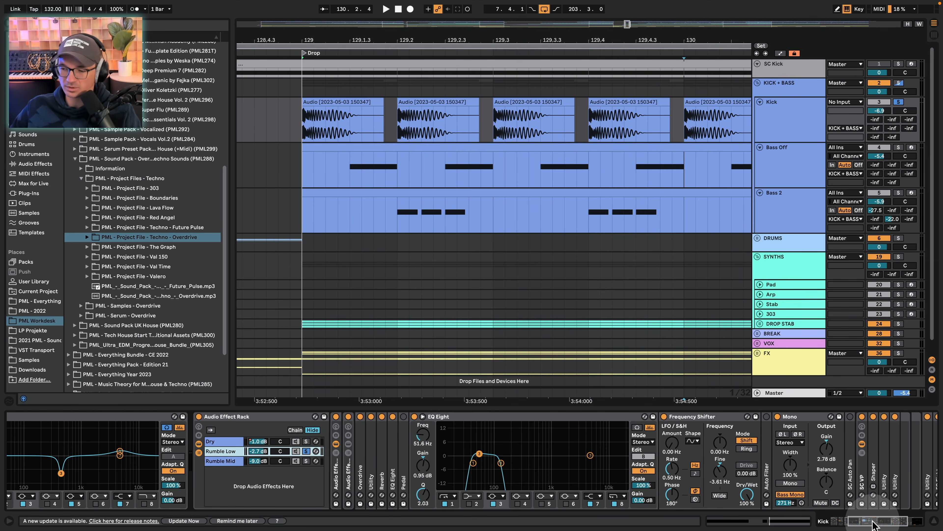
{"action": "left_click_drag", "start_coordinate": [873, 521], "coordinate": [891, 524]}
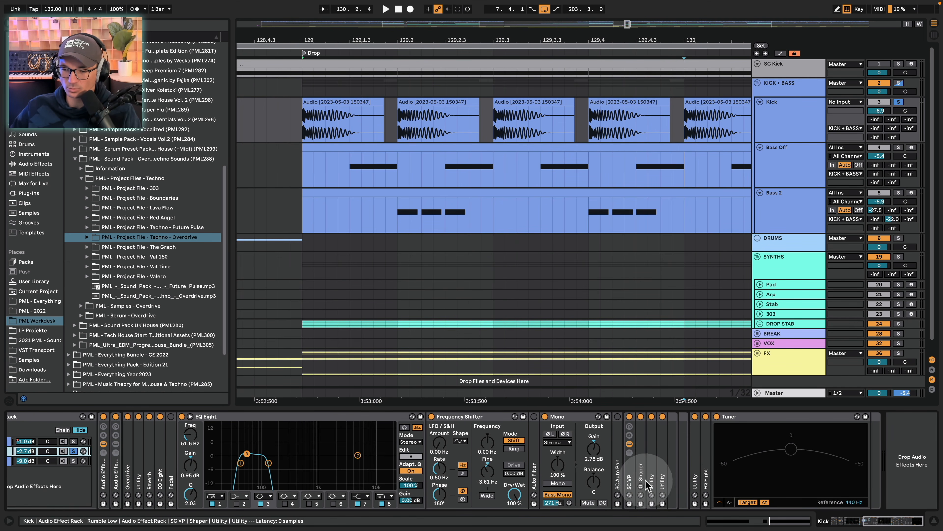
{"action": "left_click", "coordinate": [639, 462]}
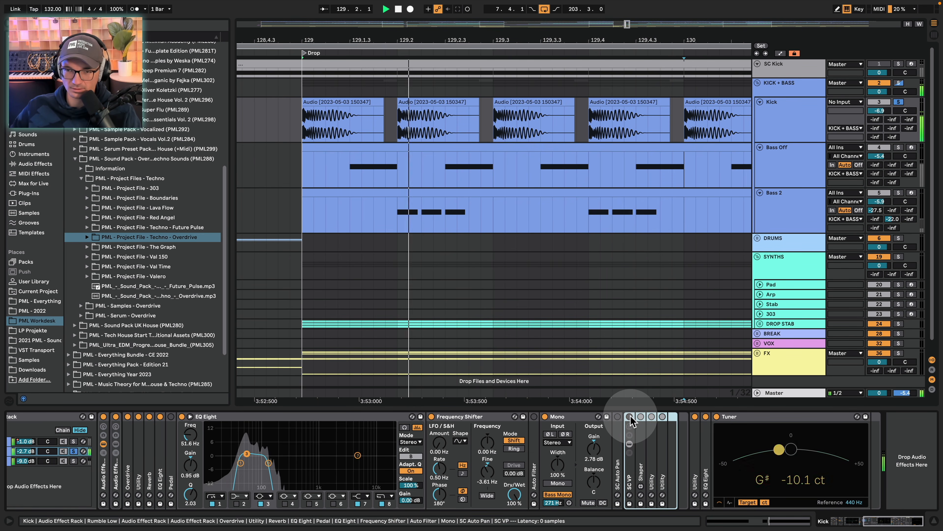
{"action": "key", "text": "space"}
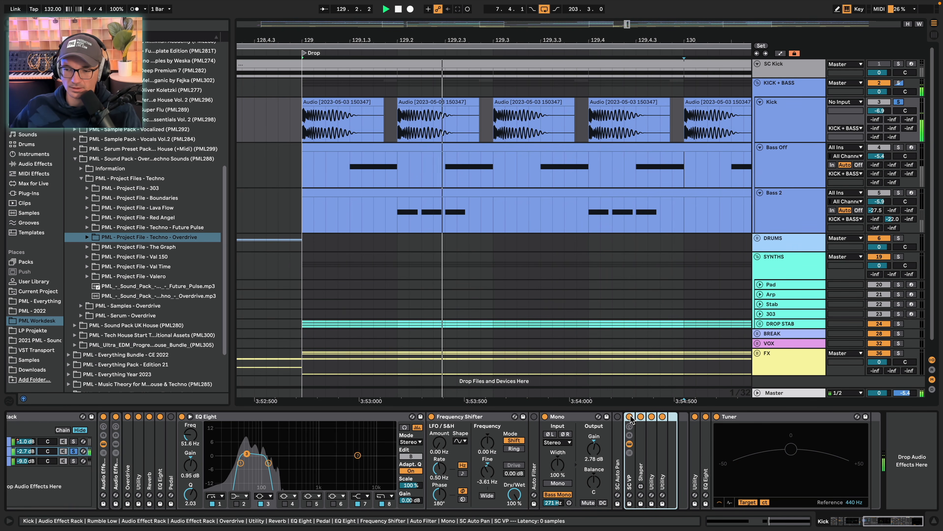
{"action": "key", "text": "space"}
Expand the Shaper inside Rumble Low's SC VP rack, play the rumble, and bypass SC VP to hear it without sidechaining
{"action": "double_click", "coordinate": [641, 457]}
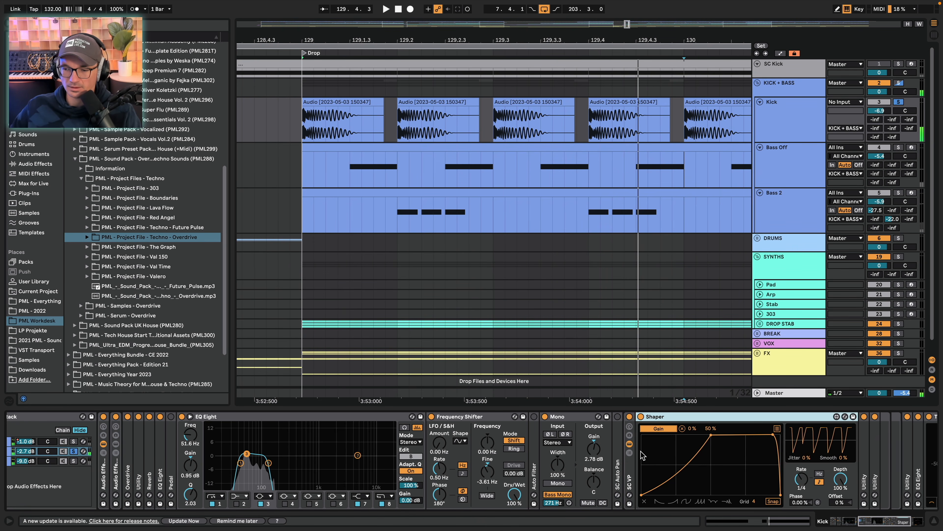
{"action": "key", "text": "space"}
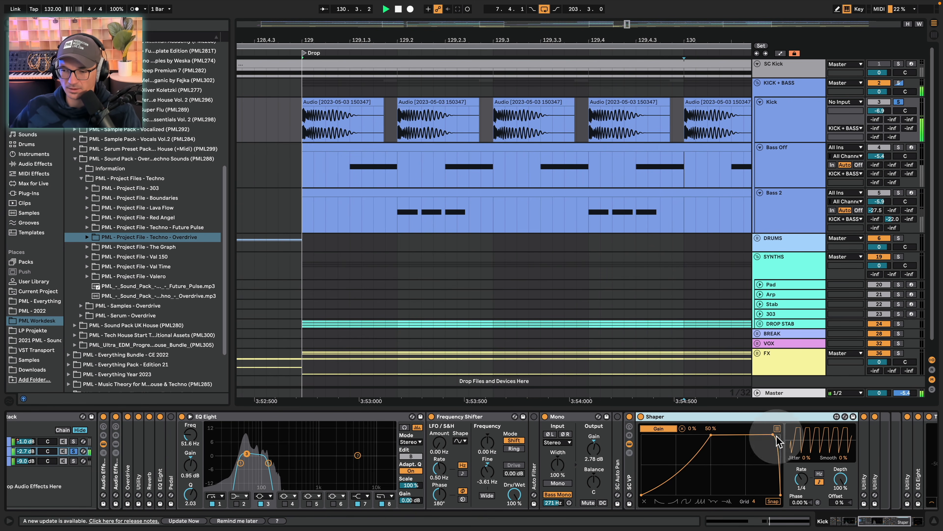
{"action": "key", "text": "space"}
{"action": "left_click", "coordinate": [629, 417]}
{"action": "left_click", "coordinate": [630, 416]}
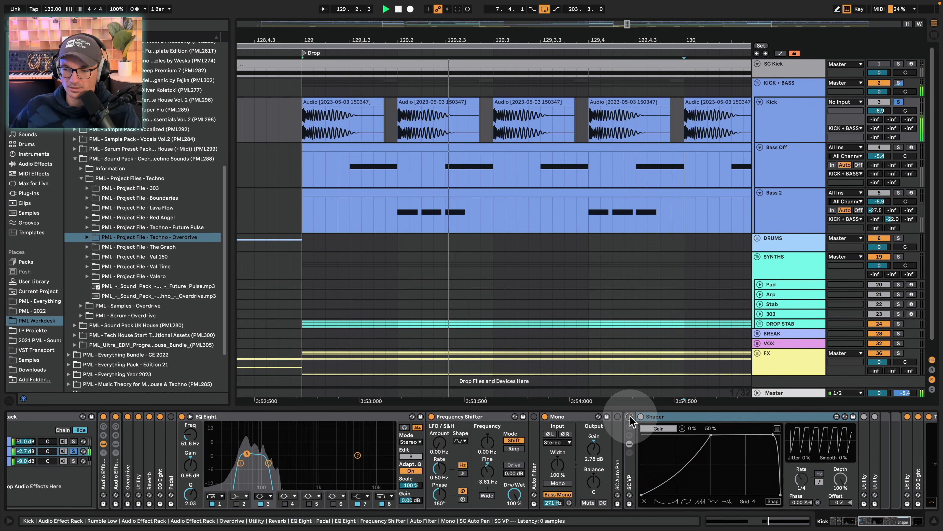
{"action": "left_click", "coordinate": [630, 416]}
{"action": "key", "text": "space"}
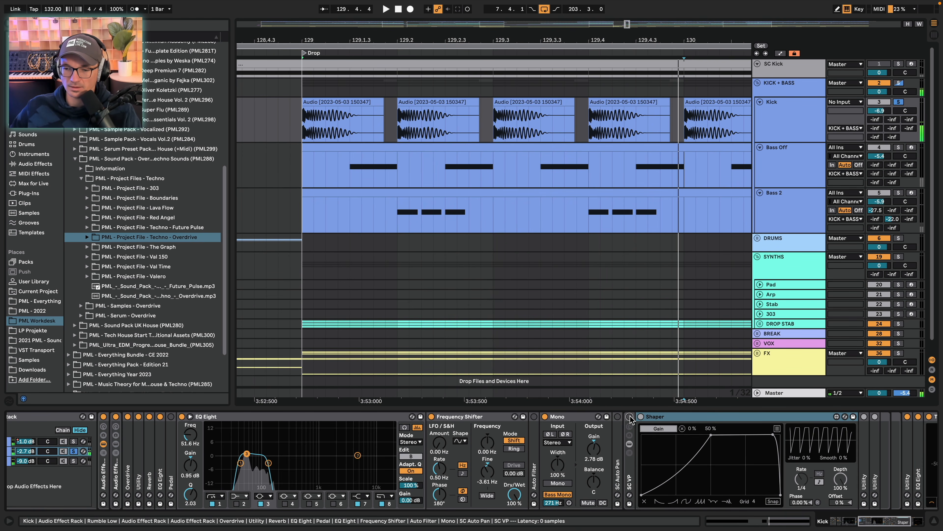
Compare Rumble Low's Frequency Shifter off and on during playback, raising Fine to 157 Hz and returning it to -3.61 Hz
{"action": "left_click", "coordinate": [873, 522]}
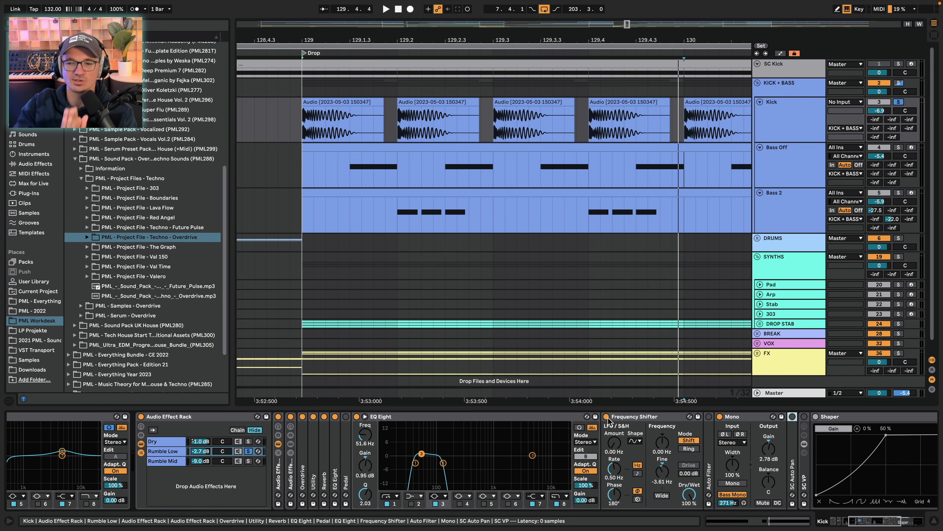
{"action": "key", "text": "space"}
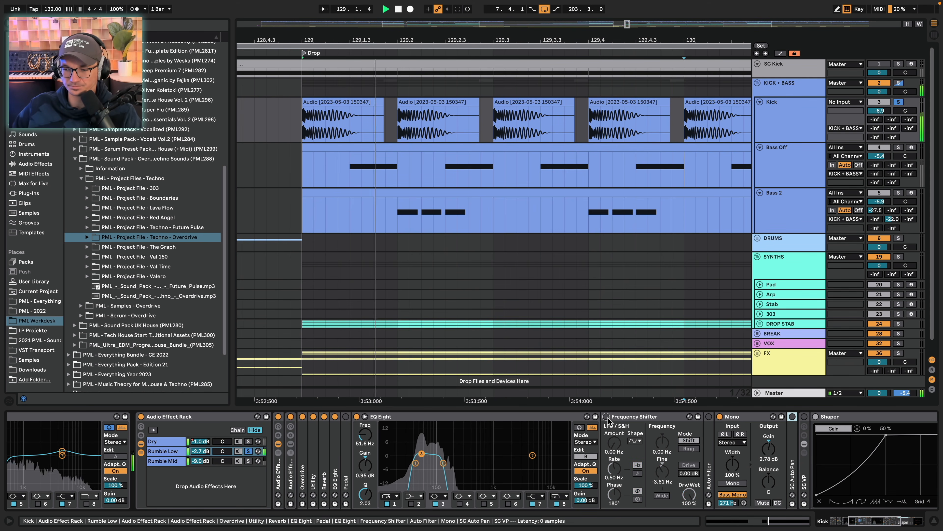
{"action": "left_click", "coordinate": [607, 417]}
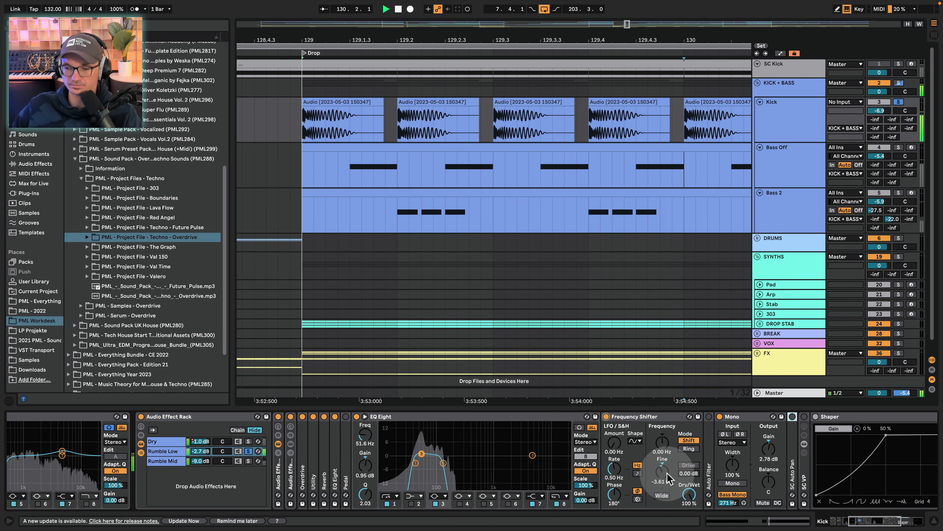
{"action": "left_click_drag", "start_coordinate": [662, 471], "coordinate": [662, 461]}
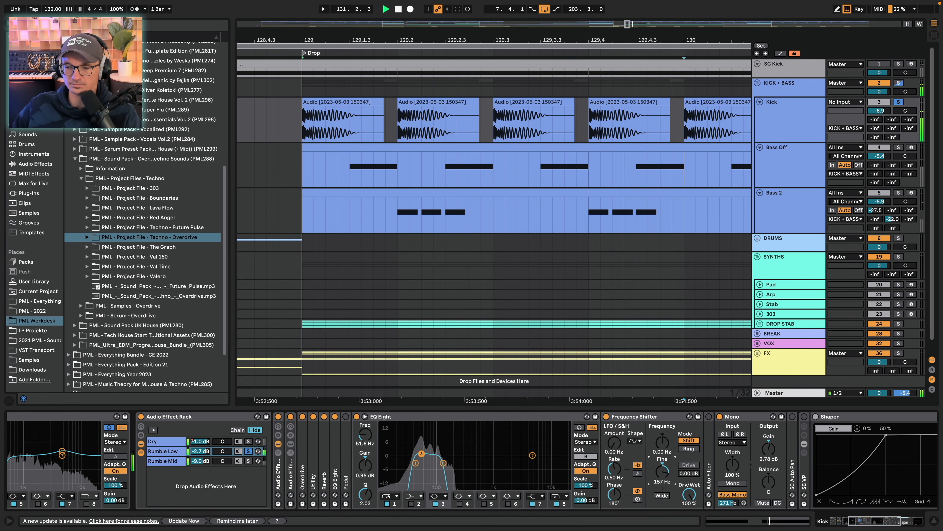
{"action": "left_click_drag", "start_coordinate": [662, 471], "coordinate": [679, 496]}
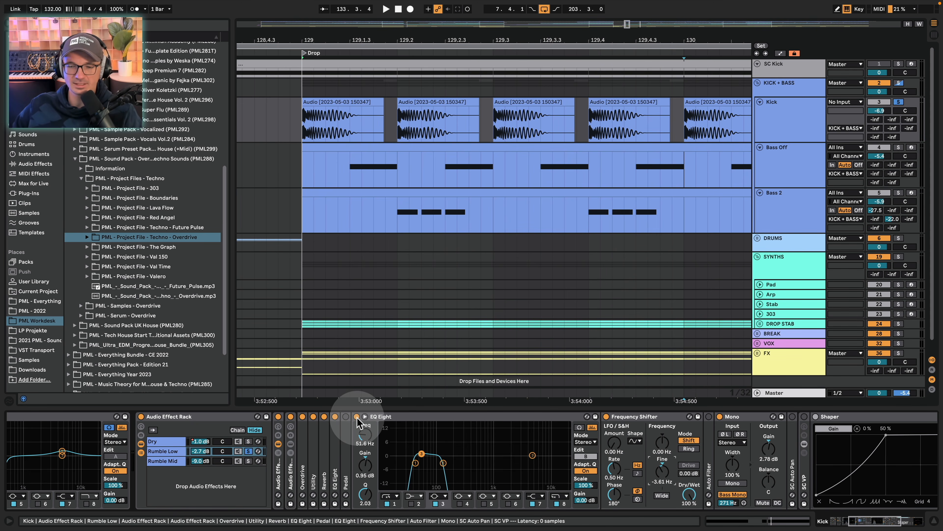
Bypass Rumble Low's EQ Eight before the Frequency Shifter and the last EQ Eight before the Tuner, and play the rumble
{"action": "left_click", "coordinate": [357, 416]}
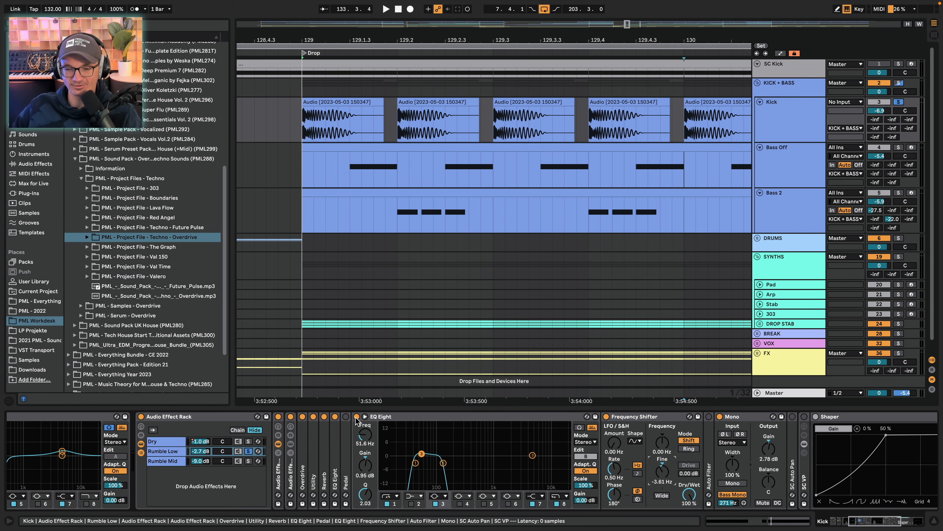
{"action": "key", "text": "space"}
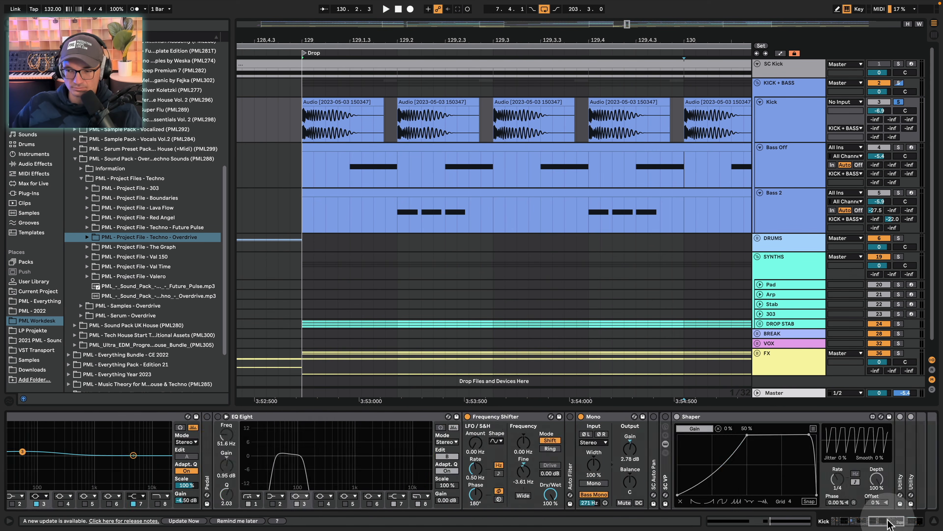
{"action": "left_click_drag", "start_coordinate": [889, 524], "coordinate": [903, 519]}
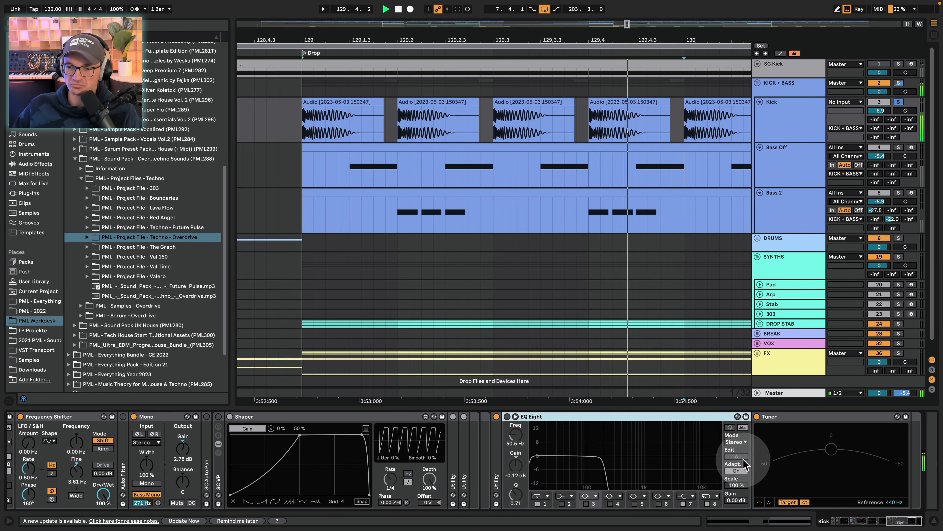
{"action": "key", "text": "space"}
Play the Rumble Low chain with its Reverb active, and bypass the Reverb to compare
{"action": "left_click_drag", "start_coordinate": [891, 517], "coordinate": [859, 525]}
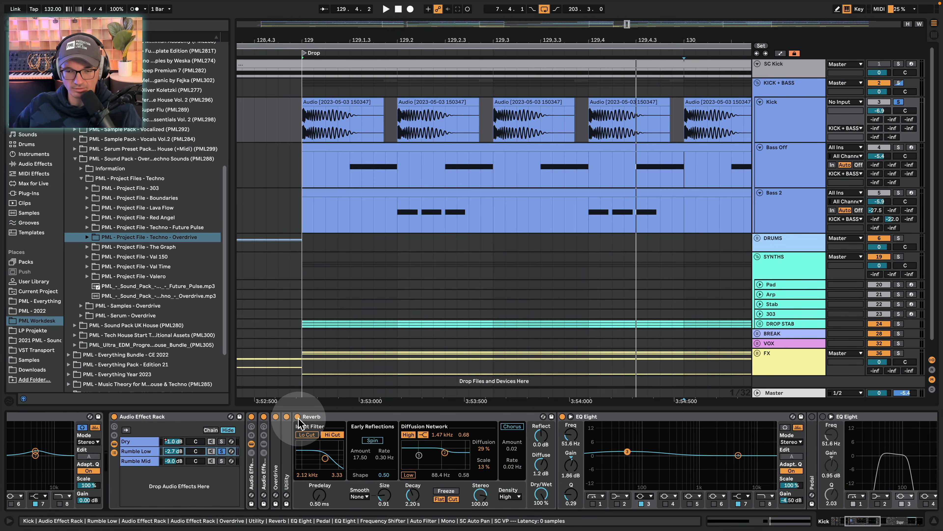
{"action": "key", "text": "space"}
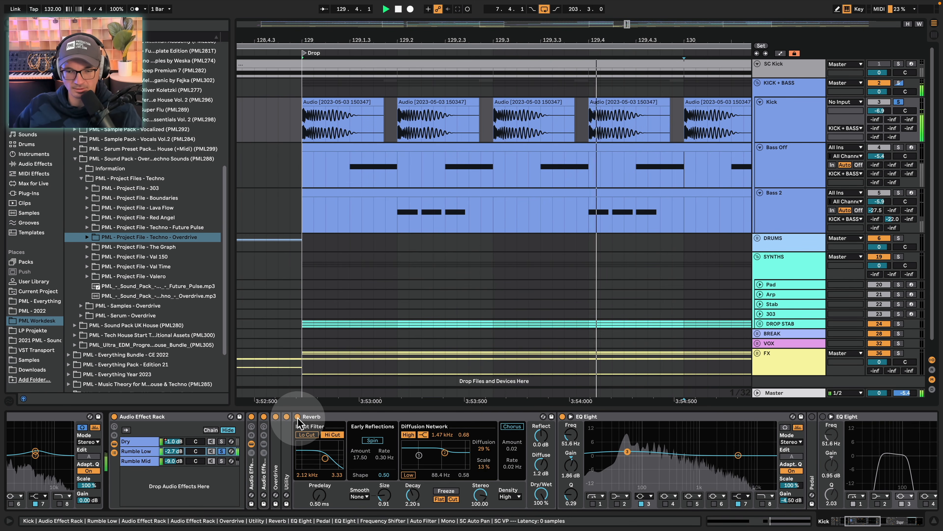
{"action": "key", "text": "space"}
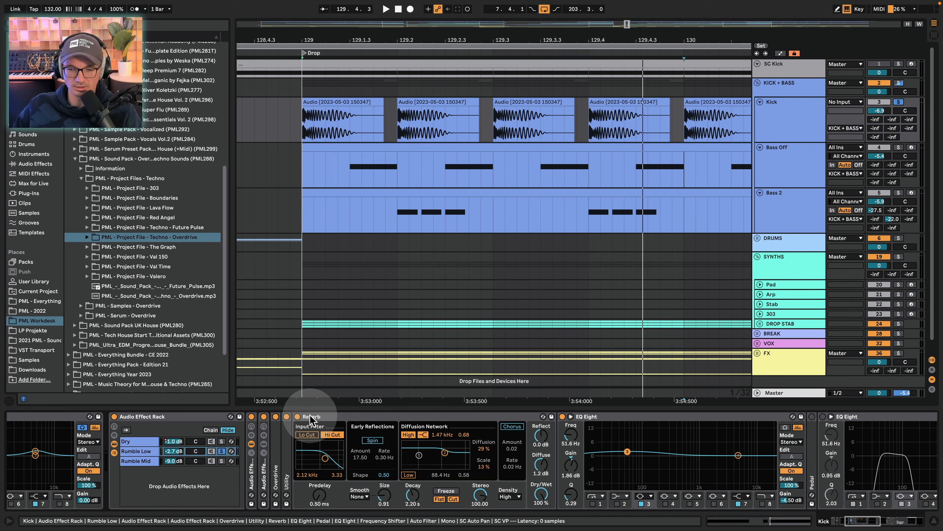
{"action": "left_click", "coordinate": [297, 416]}
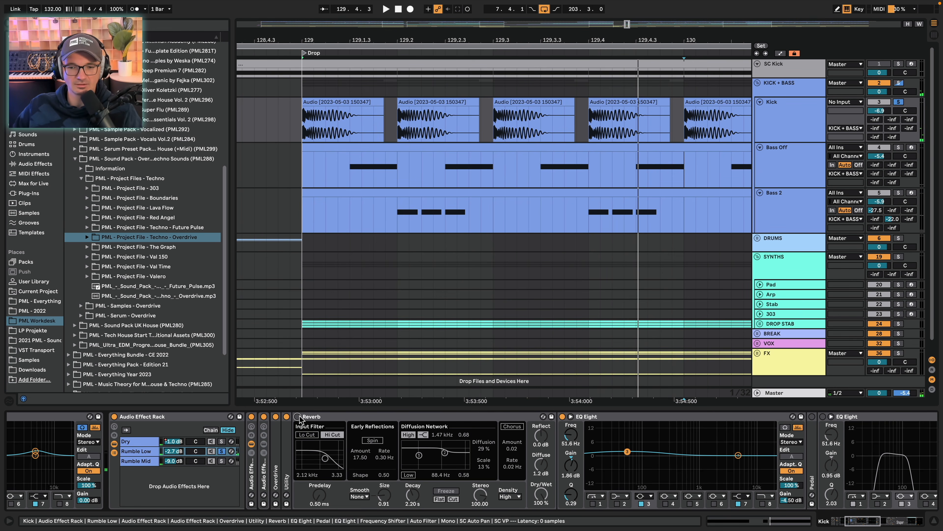
Expand Rumble Low's Overdrive, bypass it, and play the chain without distortion
{"action": "double_click", "coordinate": [277, 442]}
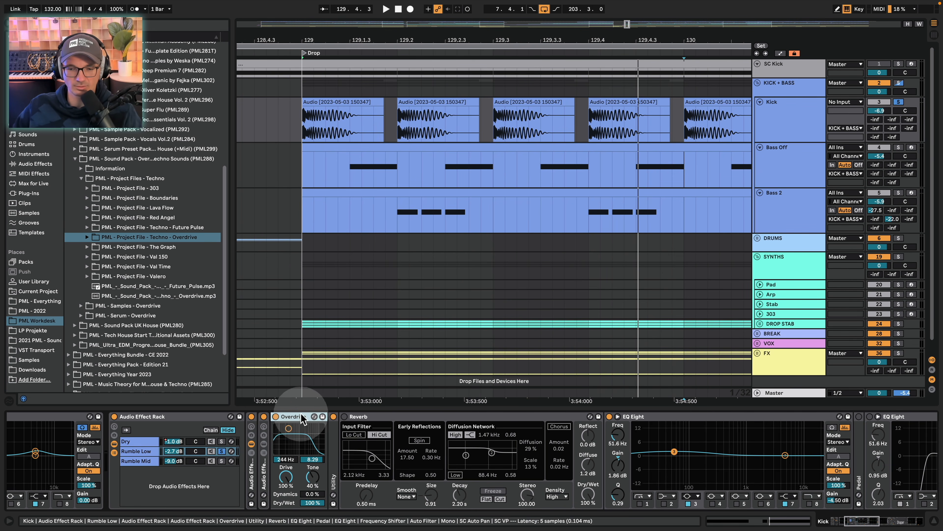
{"action": "left_click", "coordinate": [276, 417]}
{"action": "key", "text": "space"}
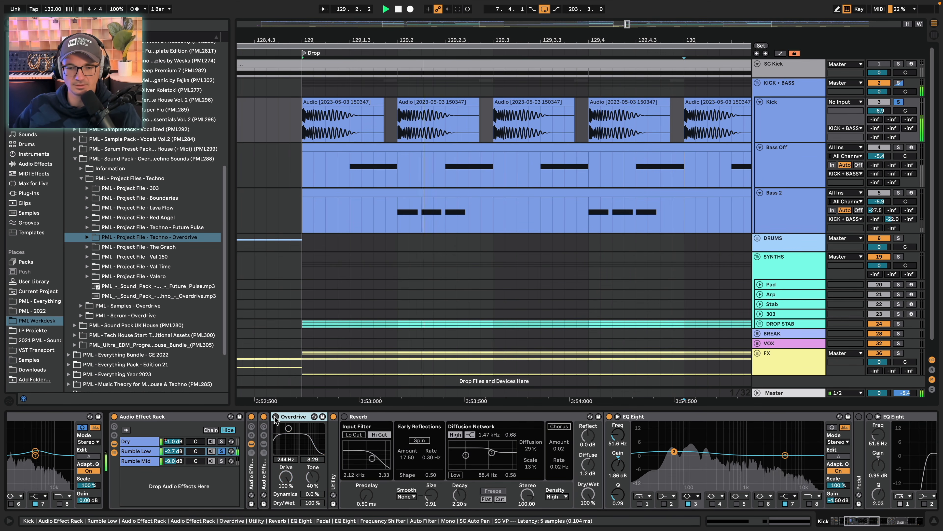
{"action": "key", "text": "space"}
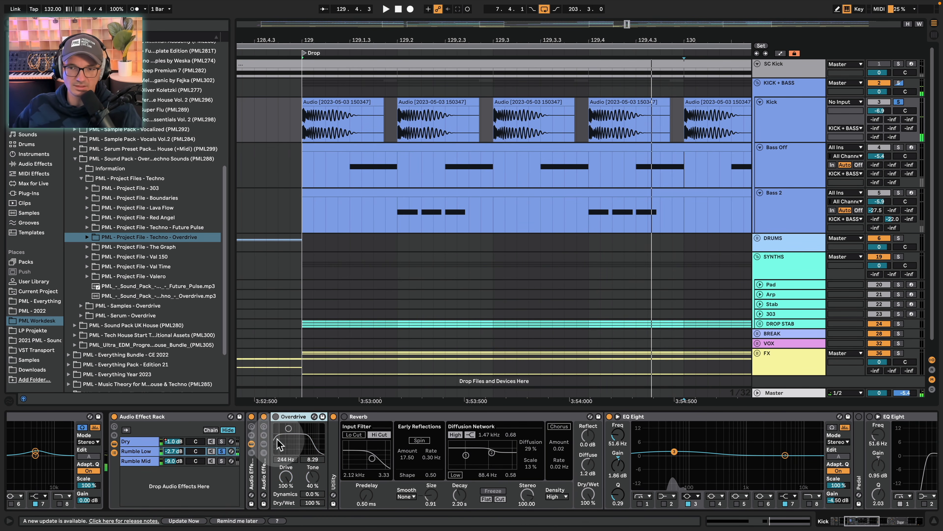
Play the Kick with the Dry chain soloed, and switch the solo to Rumble Low to compare
{"action": "left_click", "coordinate": [222, 441]}
{"action": "key", "text": "space"}
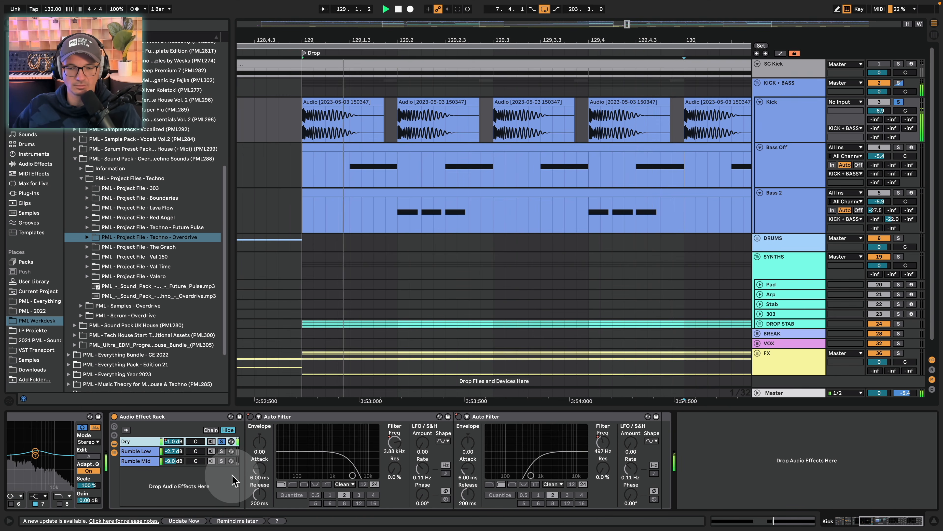
{"action": "left_click", "coordinate": [222, 451]}
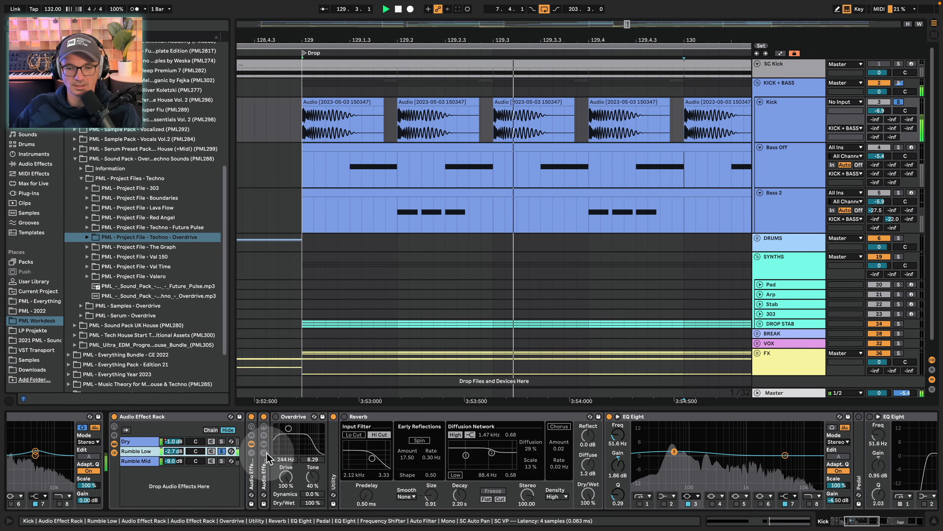
{"action": "key", "text": "space"}
Expand Rumble Low's first Utility and inspect its two folded Audio Effect Racks, unfolding the one holding Saturator, Drum Buss and EQ Eight
{"action": "double_click", "coordinate": [333, 447]}
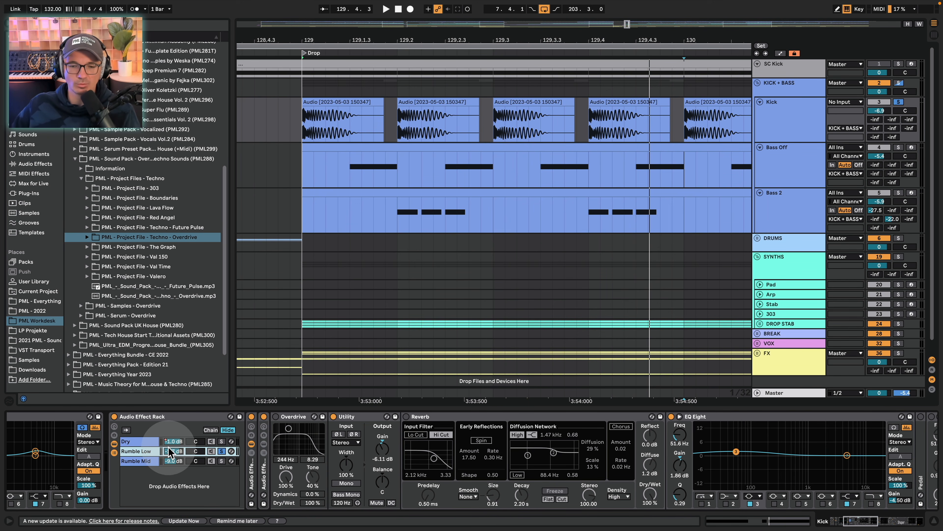
{"action": "left_click", "coordinate": [252, 470]}
{"action": "double_click", "coordinate": [250, 466]}
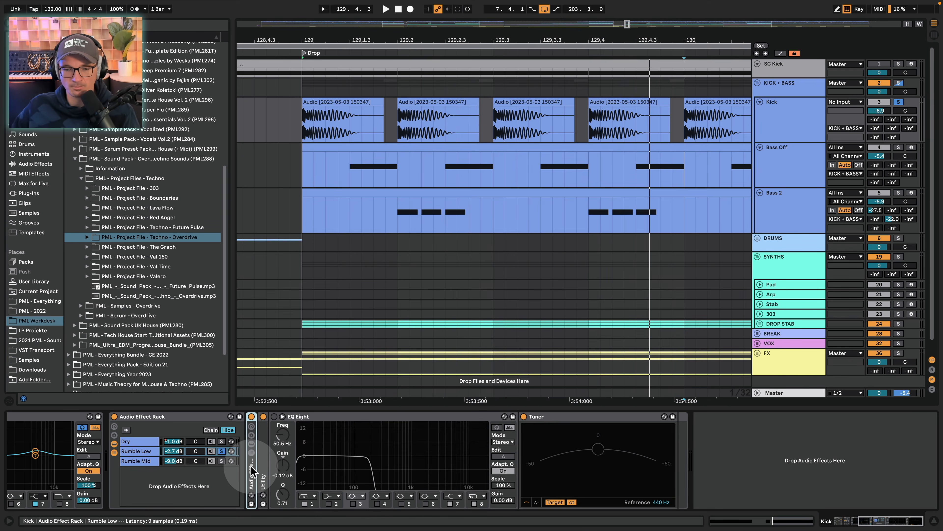
{"action": "double_click", "coordinate": [251, 466]}
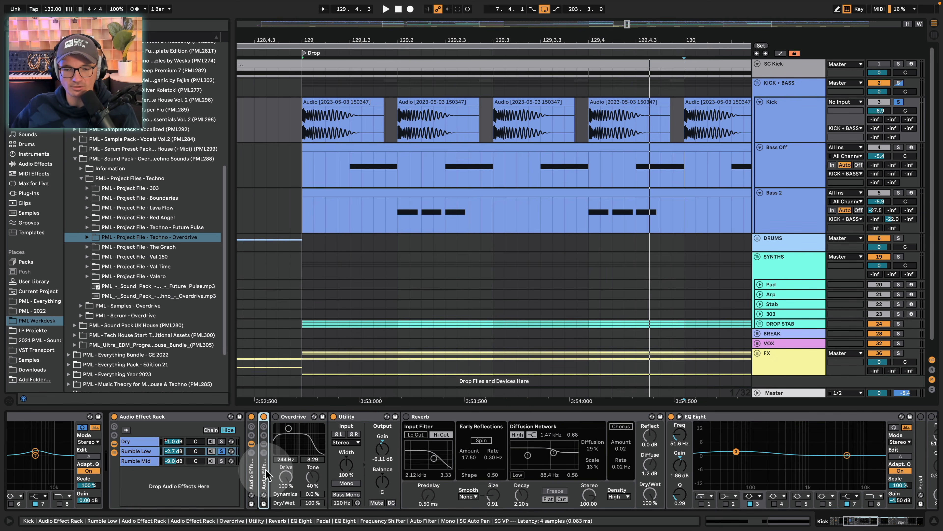
{"action": "double_click", "coordinate": [265, 472]}
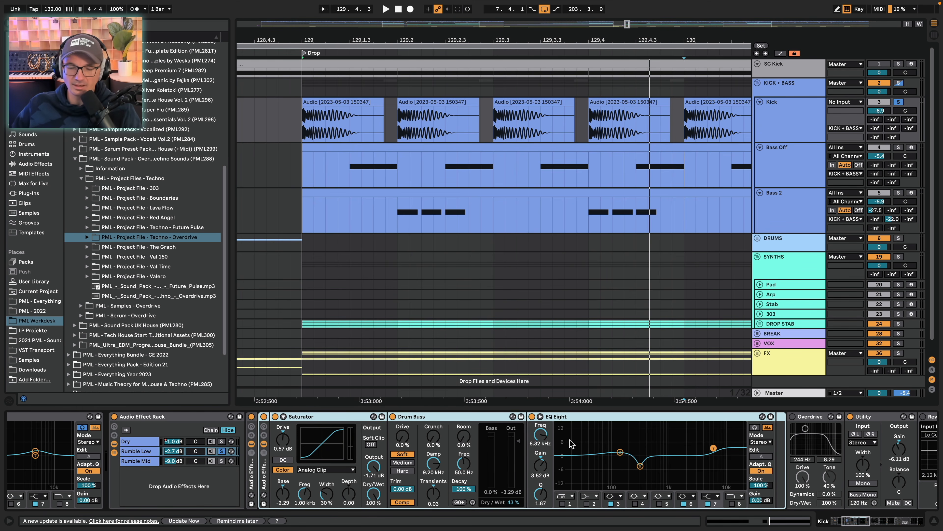
Compare Rumble Low's Saturator, Drum Buss and EQ Eight rack bypassed and active during playback, and fold the rack
{"action": "left_click", "coordinate": [264, 416]}
{"action": "key", "text": "space"}
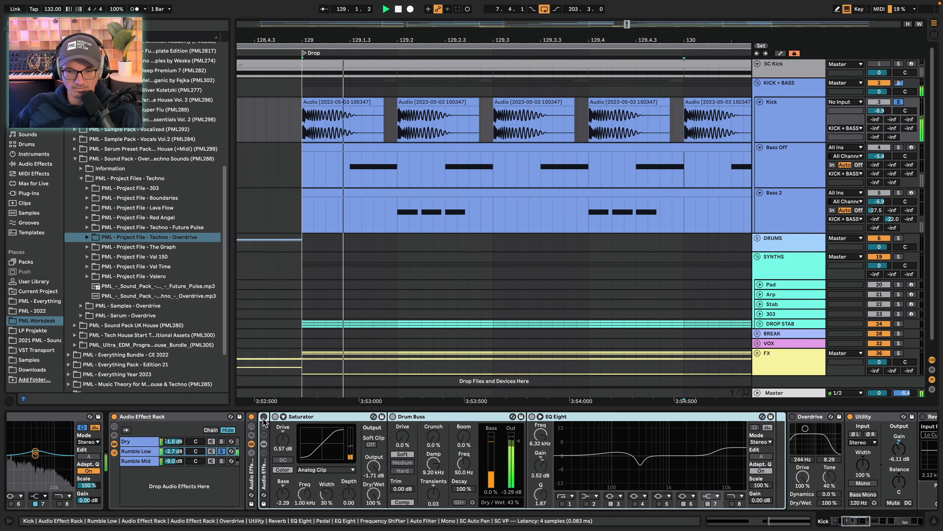
{"action": "left_click", "coordinate": [264, 417]}
{"action": "key", "text": "space"}
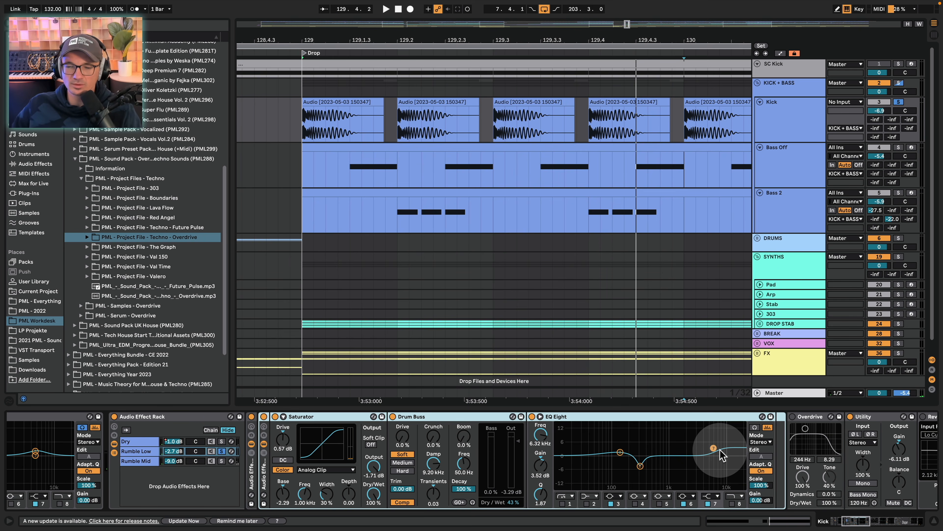
{"action": "key", "text": "space"}
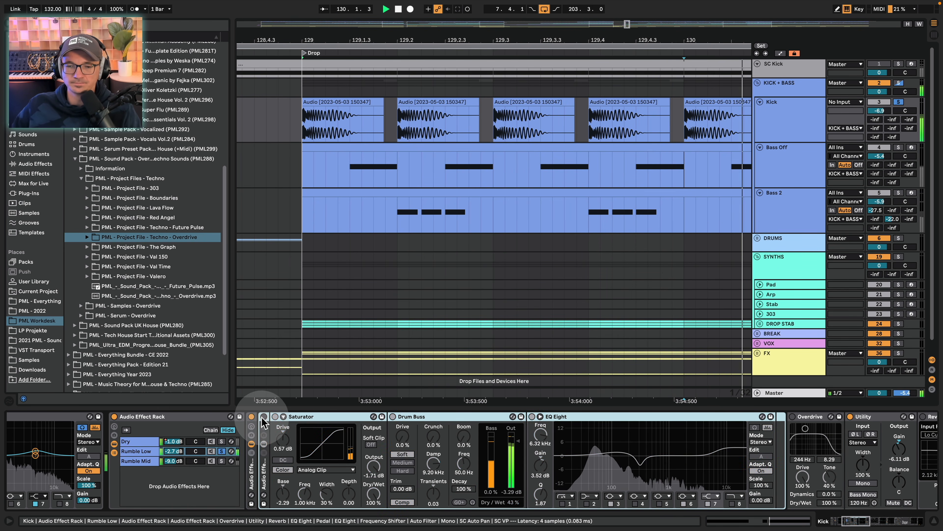
{"action": "key", "text": "space"}
{"action": "double_click", "coordinate": [264, 477]}
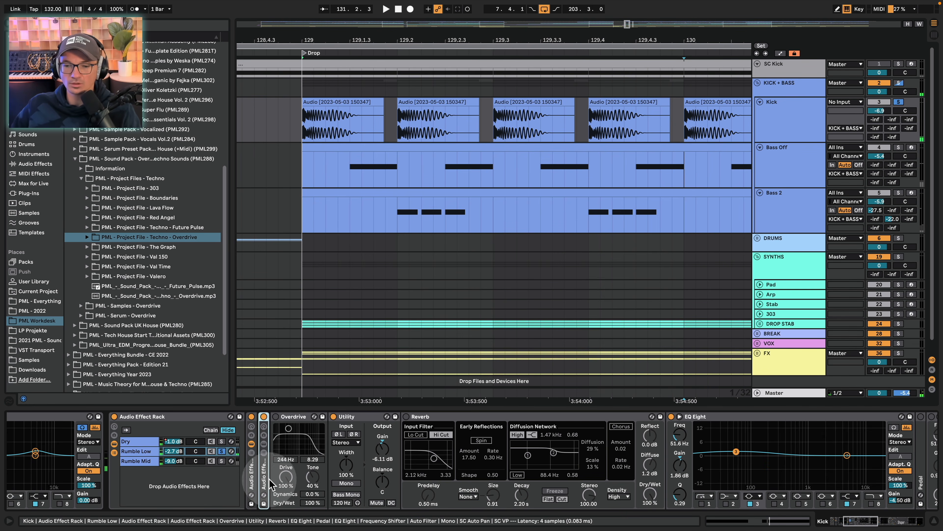
Reactivate Rumble Low's Overdrive and Reverb one after the other, playing the chain with each addition
{"action": "left_click", "coordinate": [279, 419]}
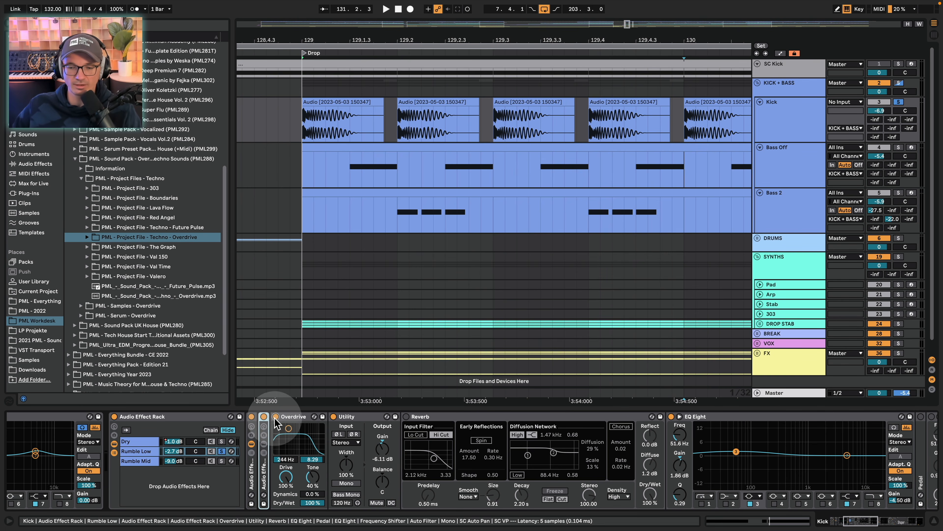
{"action": "key", "text": "space"}
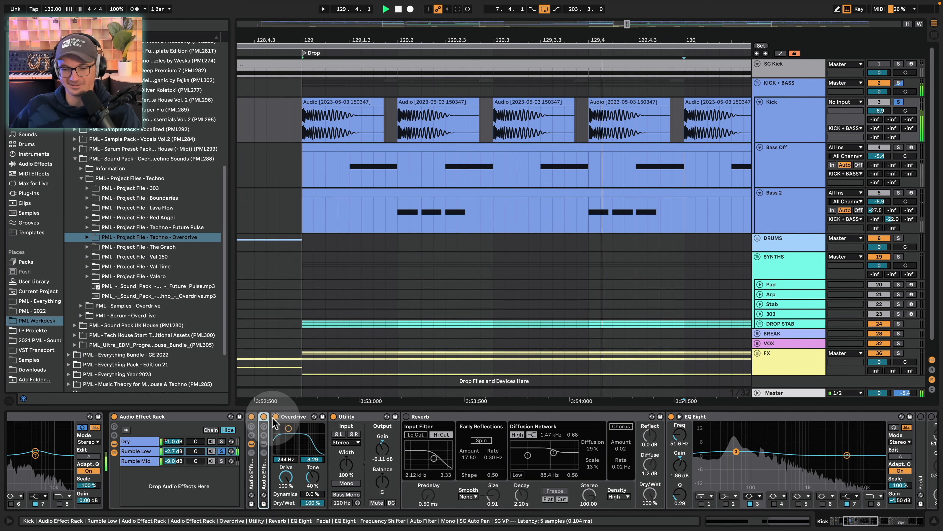
{"action": "key", "text": "space"}
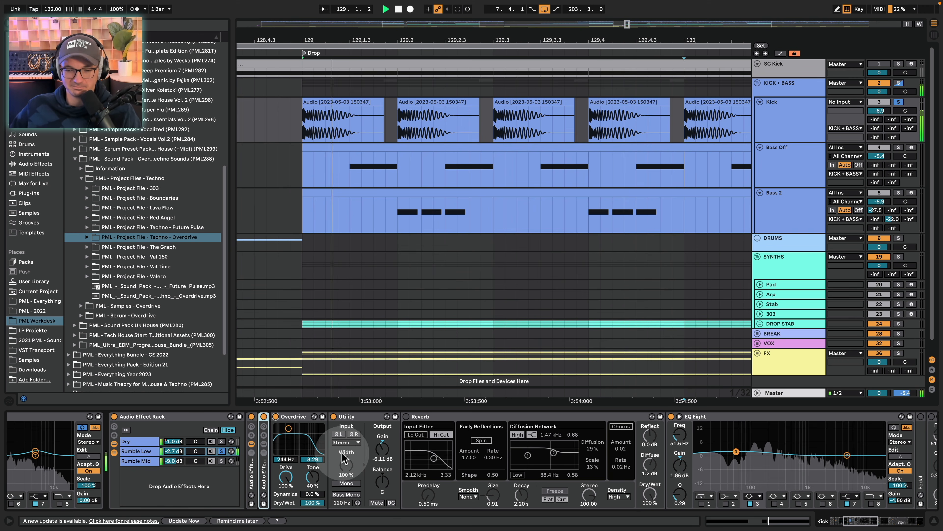
{"action": "key", "text": "space"}
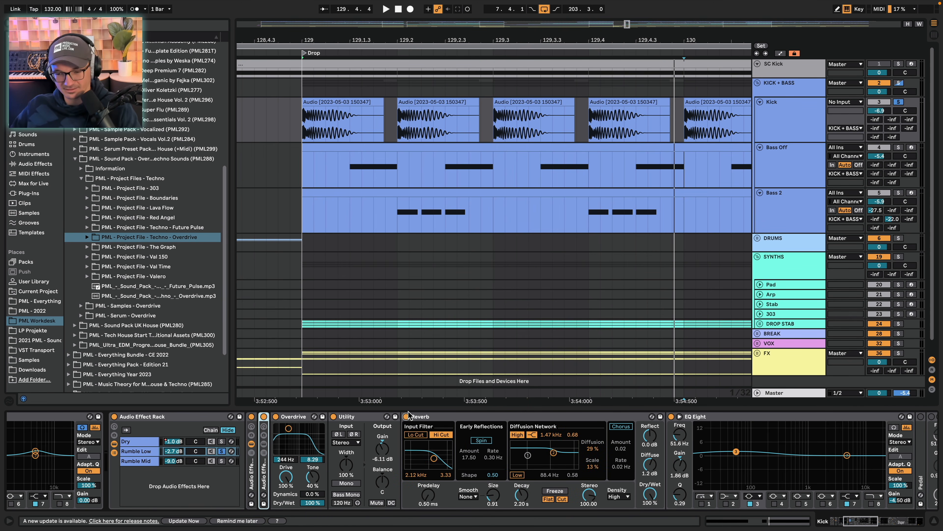
{"action": "key", "text": "space"}
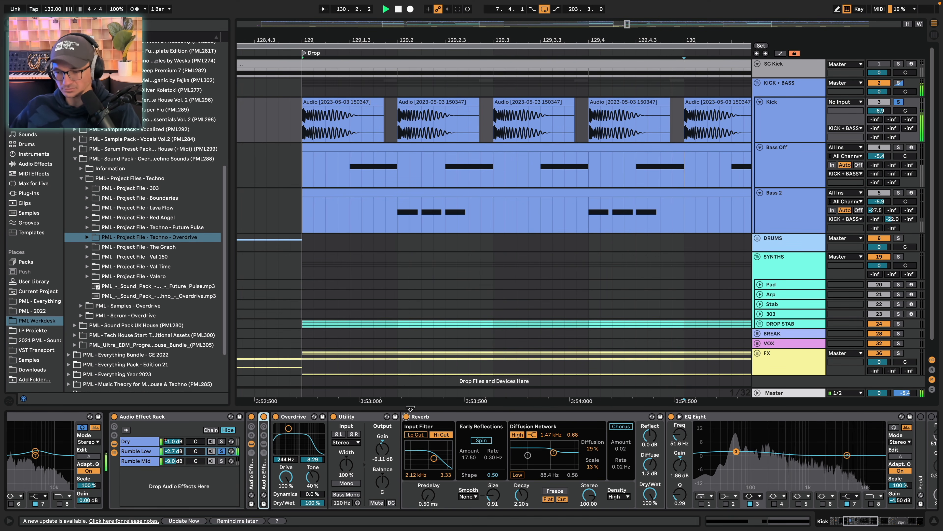
{"action": "key", "text": "space"}
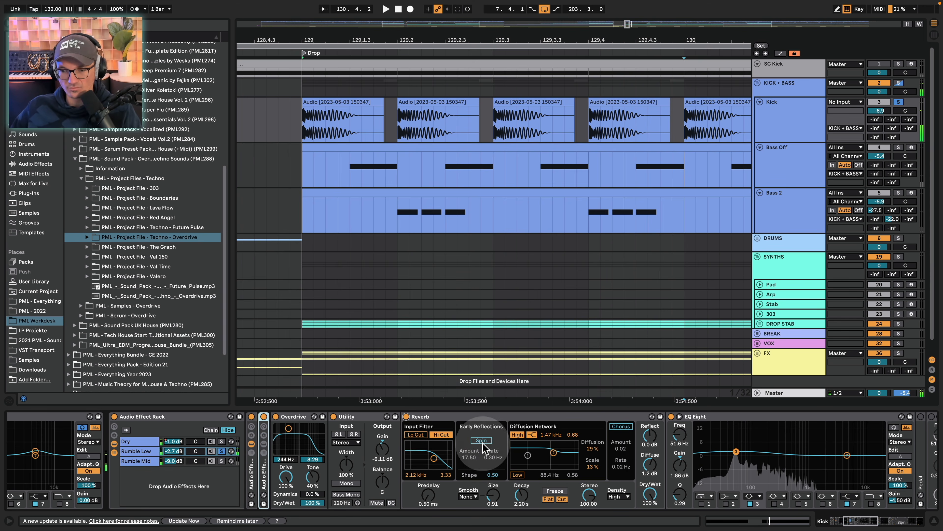
Expand Rumble Low's Pedal, and reactivate it and the EQ Eight that follows it
{"action": "left_click_drag", "start_coordinate": [851, 522], "coordinate": [881, 524]}
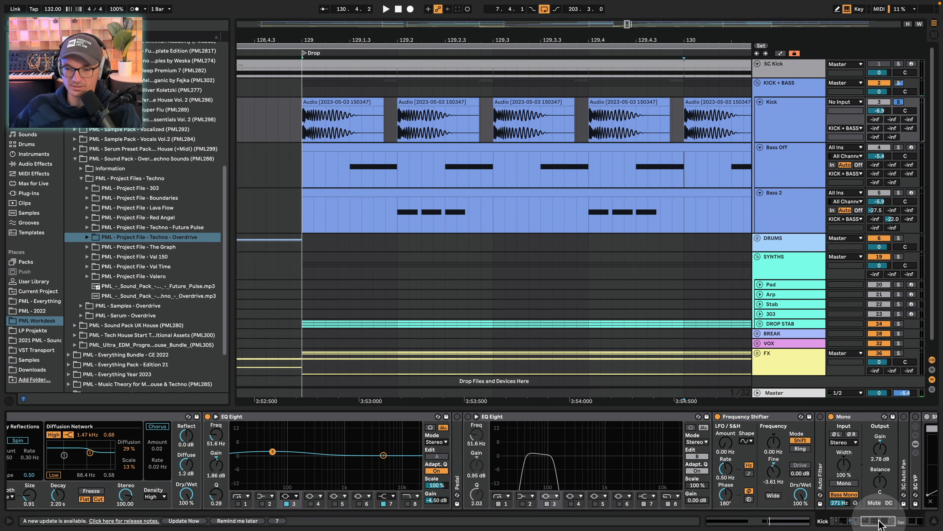
{"action": "double_click", "coordinate": [461, 435]}
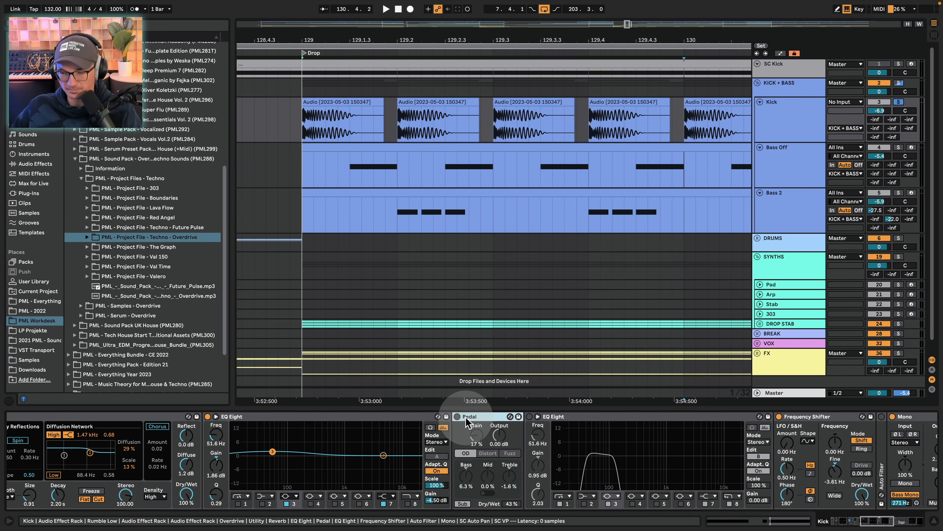
{"action": "key", "text": "space"}
{"action": "left_click", "coordinate": [489, 415]}
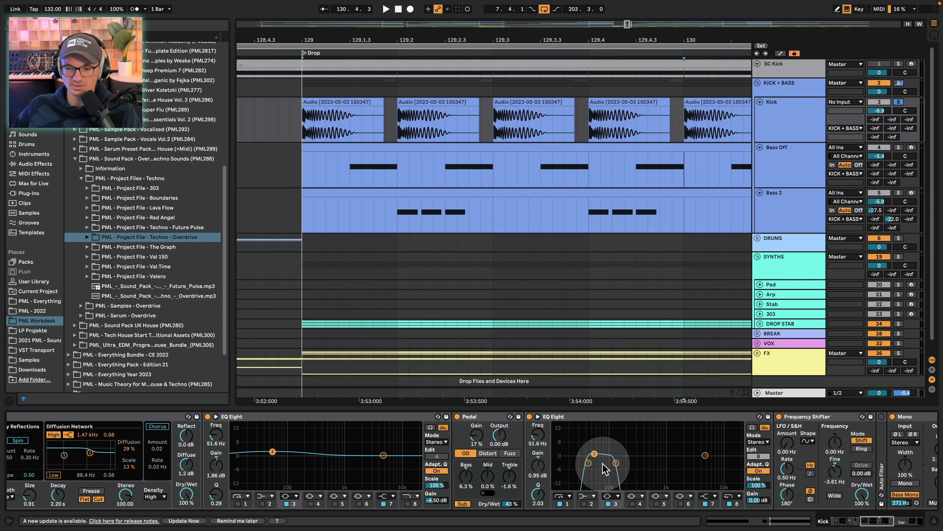
Select the low-cut band of the EQ Eight after the Pedal and play the filtered rumble
{"action": "left_click", "coordinate": [588, 463]}
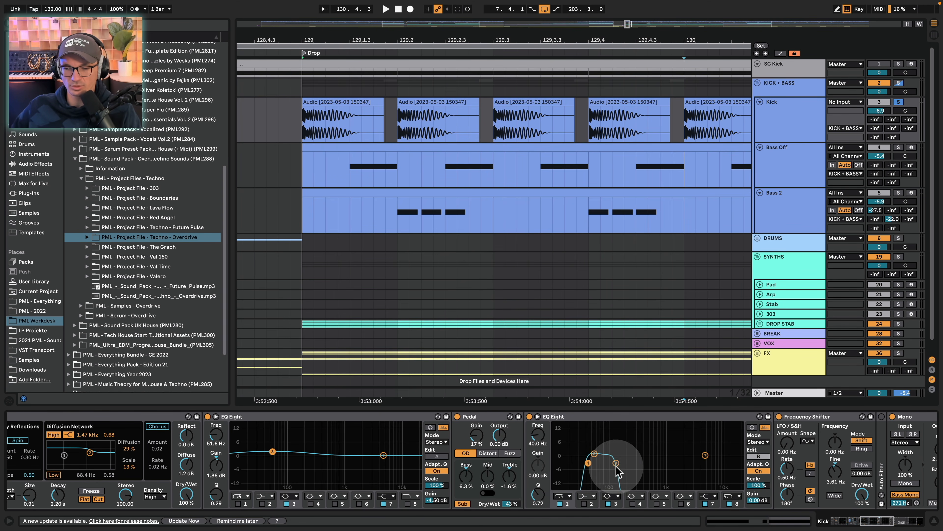
{"action": "key", "text": "space"}
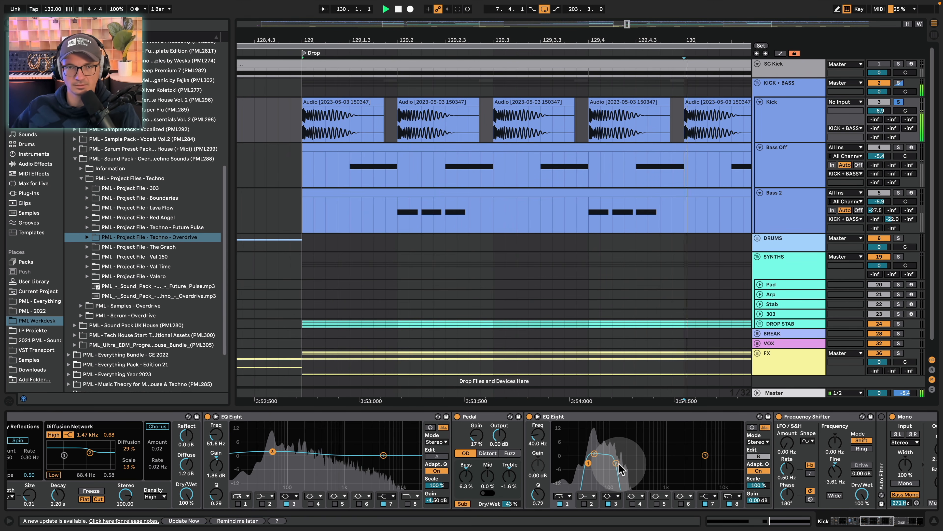
{"action": "key", "text": "space"}
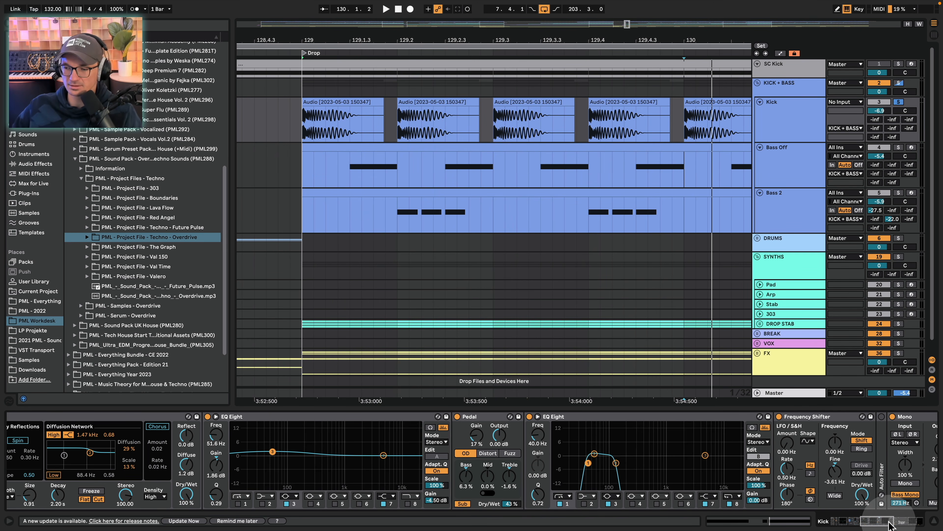
Reactivate Rumble Low's Frequency Shifter and SC VP sidechain rack, and play the chain
{"action": "left_click_drag", "start_coordinate": [890, 522], "coordinate": [900, 523]}
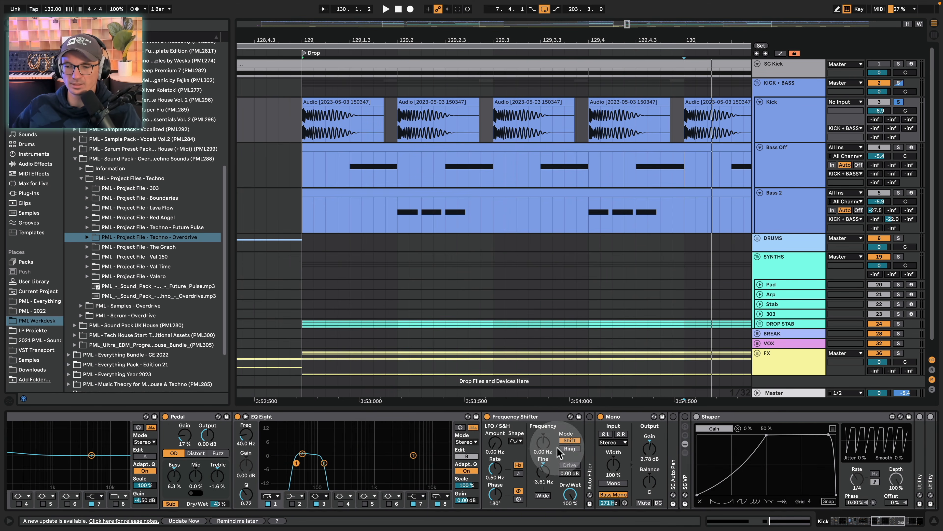
{"action": "left_click", "coordinate": [487, 416]}
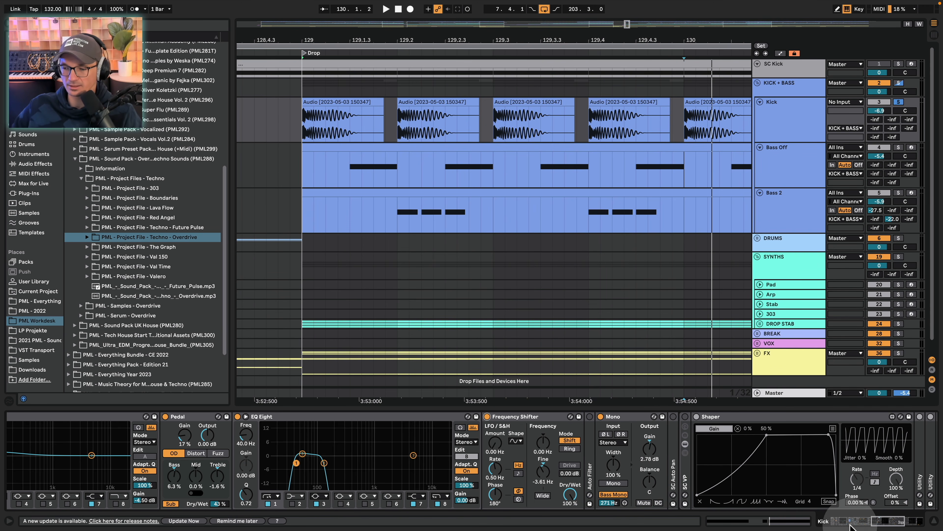
{"action": "left_click_drag", "start_coordinate": [885, 523], "coordinate": [889, 523]}
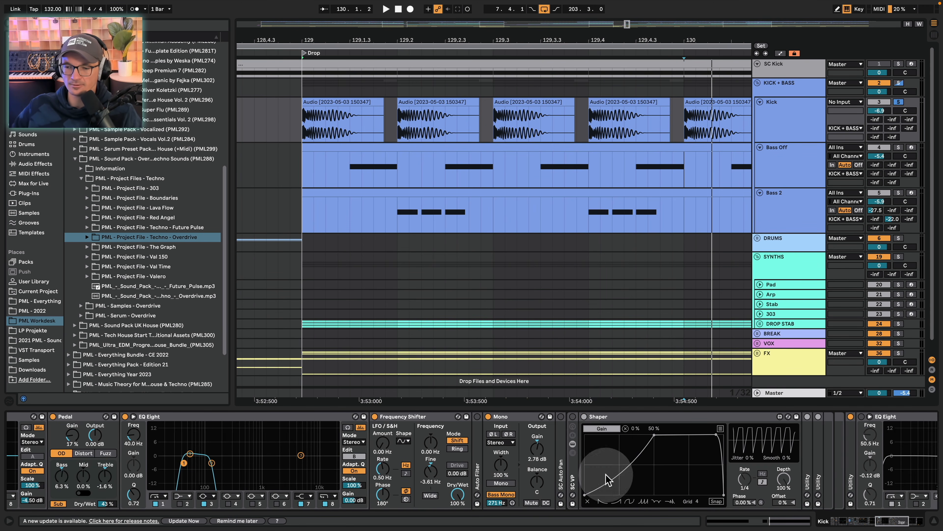
{"action": "left_click", "coordinate": [572, 416]}
{"action": "key", "text": "space"}
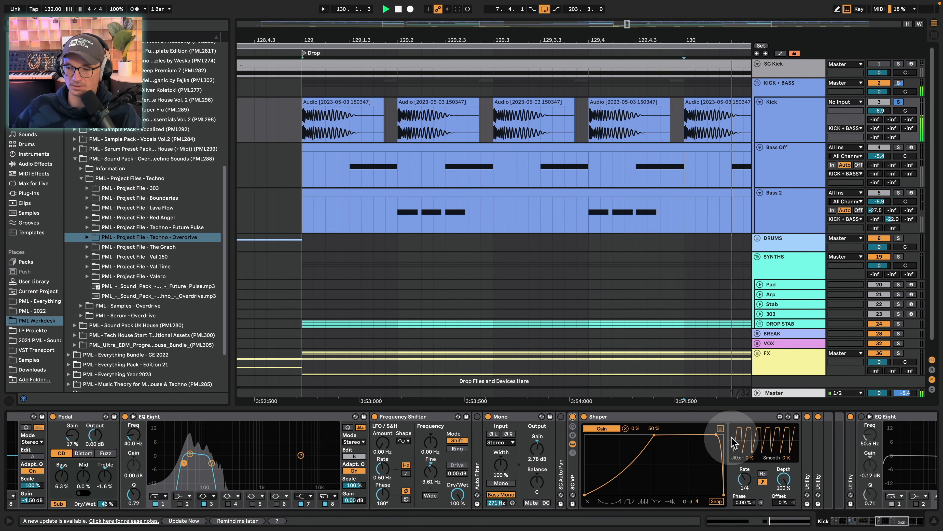
Stop playback and expand the two Utility devices after the Shaper and the Utility before the last EQ Eight
{"action": "left_click_drag", "start_coordinate": [878, 522], "coordinate": [893, 523]}
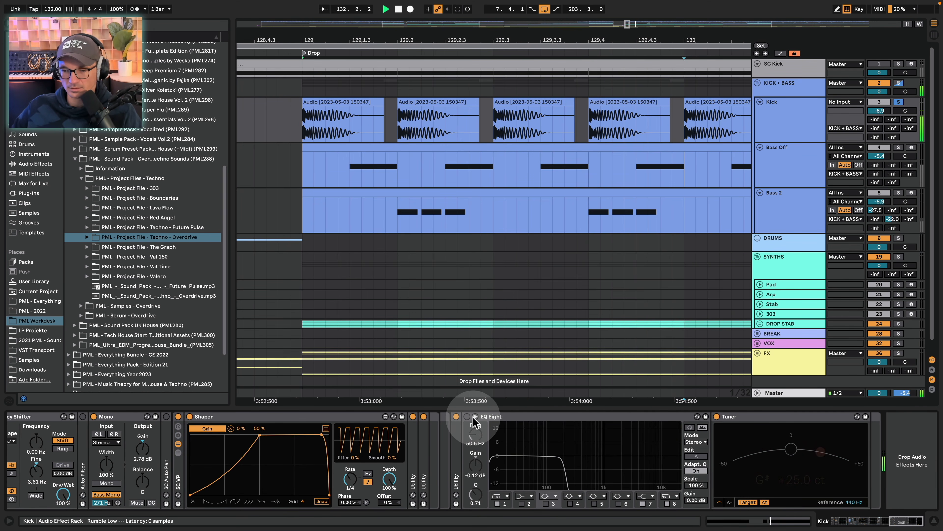
{"action": "double_click", "coordinate": [414, 444]}
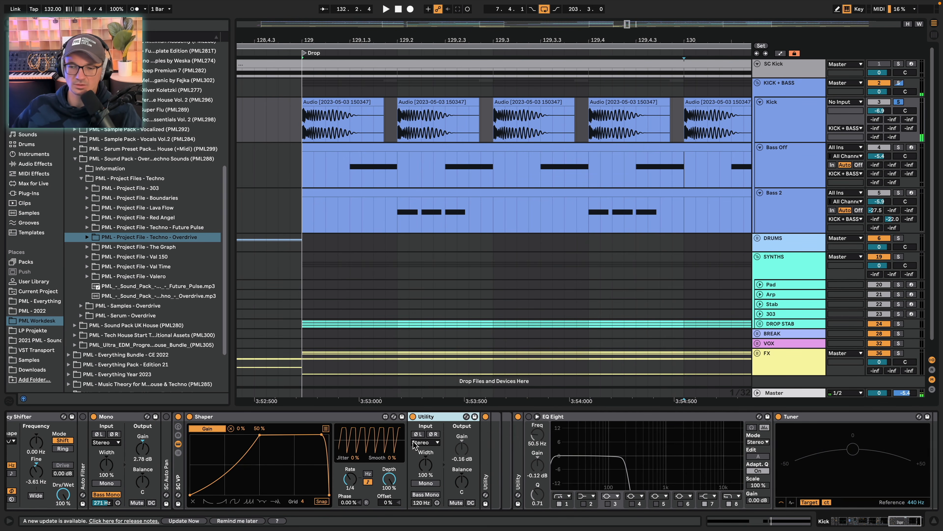
{"action": "double_click", "coordinate": [491, 444]}
{"action": "left_click", "coordinate": [537, 450]}
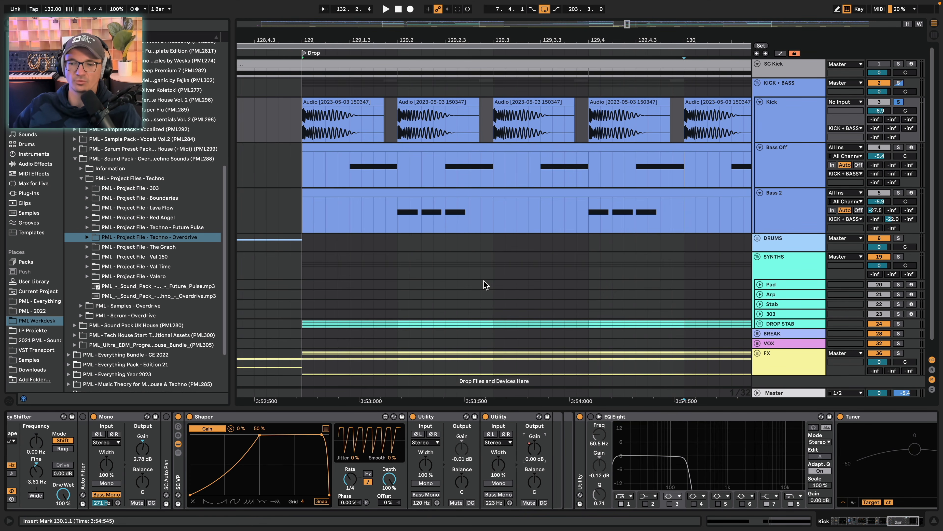
{"action": "double_click", "coordinate": [583, 444]}
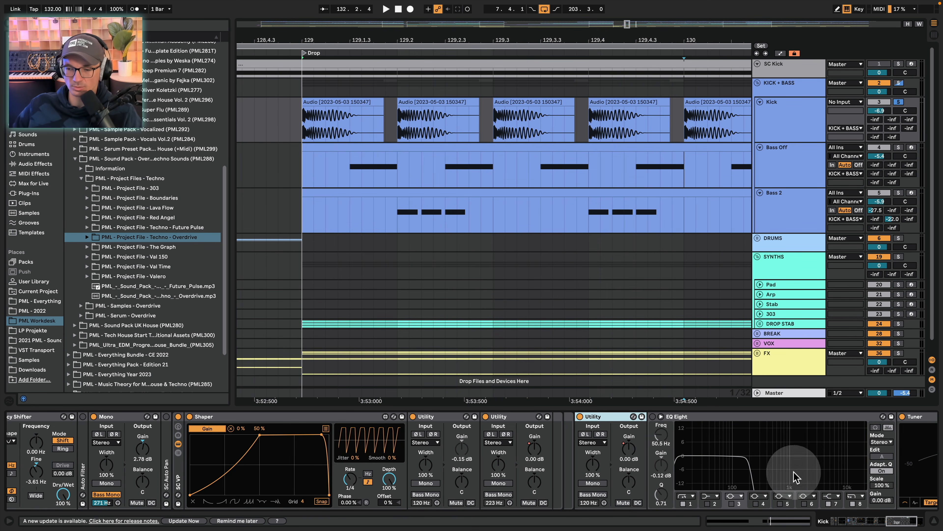
Reactivate the last EQ Eight before the Tuner and play the complete Rumble Low chain
{"action": "scroll", "coordinate": [798, 483], "scroll_direction": "right", "scroll_amount": 5}
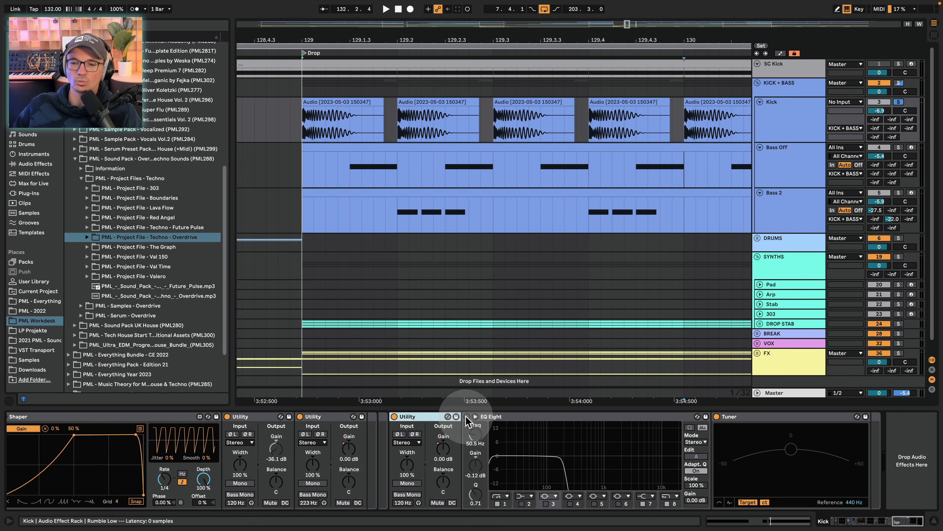
{"action": "left_click", "coordinate": [468, 416]}
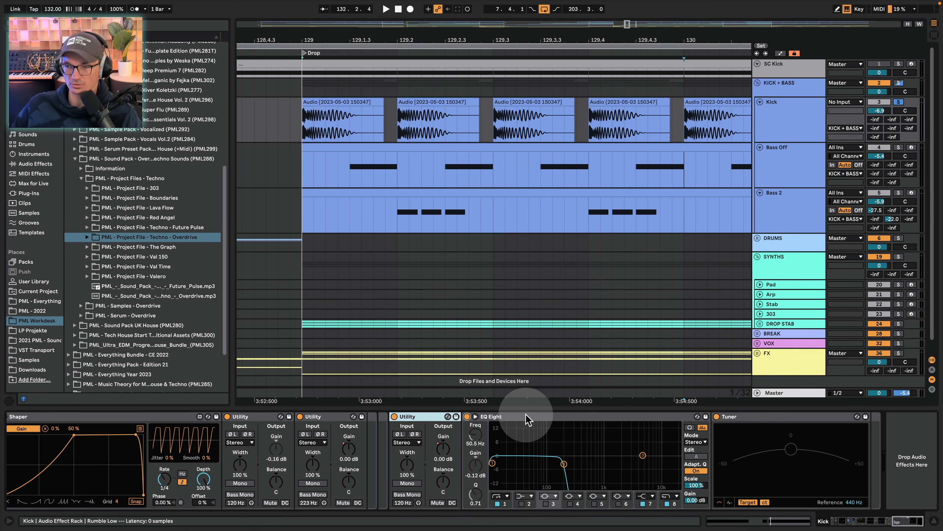
{"action": "key", "text": "space"}
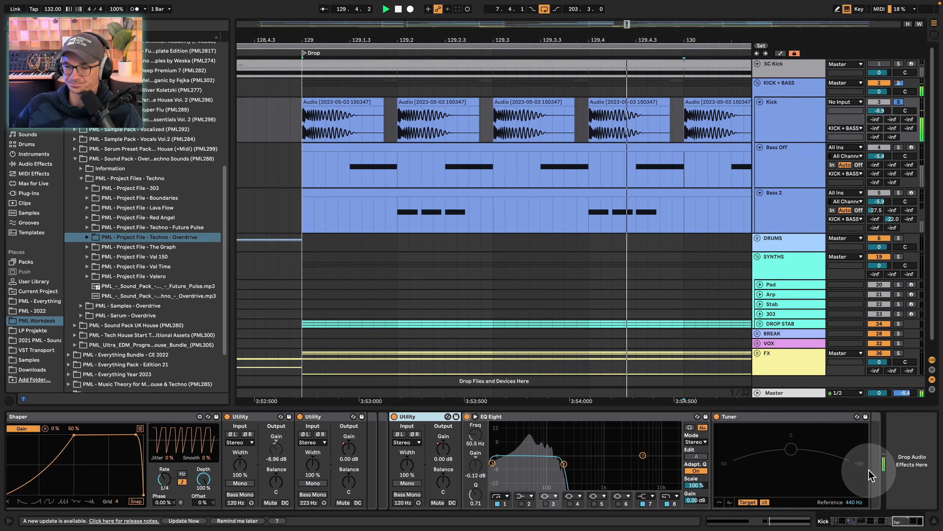
{"action": "key", "text": "space"}
Go back to the Kick's Audio Effect Rack and solo the Rumble Mid chain to show its devices
{"action": "left_click_drag", "start_coordinate": [910, 521], "coordinate": [864, 522]}
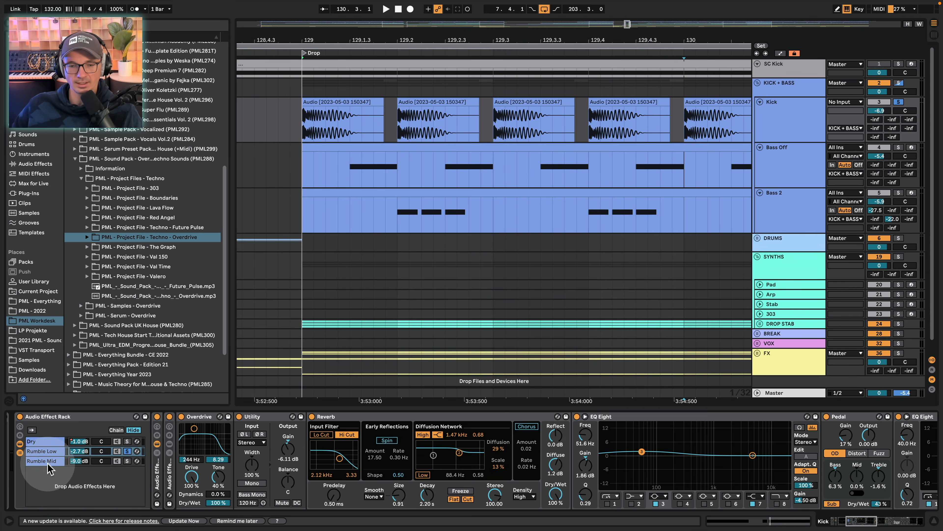
{"action": "left_click", "coordinate": [122, 465]}
{"action": "left_click", "coordinate": [128, 461]}
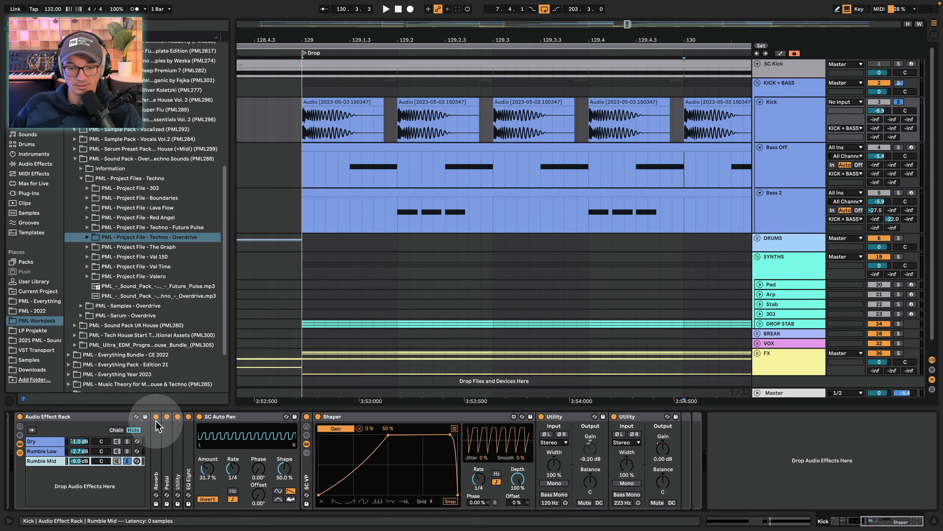
Deactivate all of the Rumble Mid chain's devices and play the unprocessed layer
{"action": "left_click", "coordinate": [307, 472]}
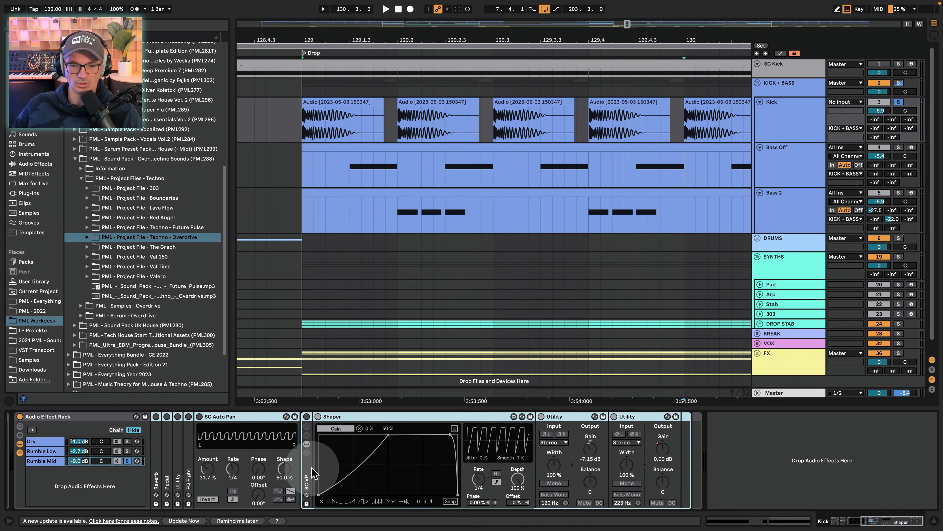
{"action": "key", "text": "0"}
{"action": "key", "text": "space"}
{"action": "left_click", "coordinate": [314, 471]}
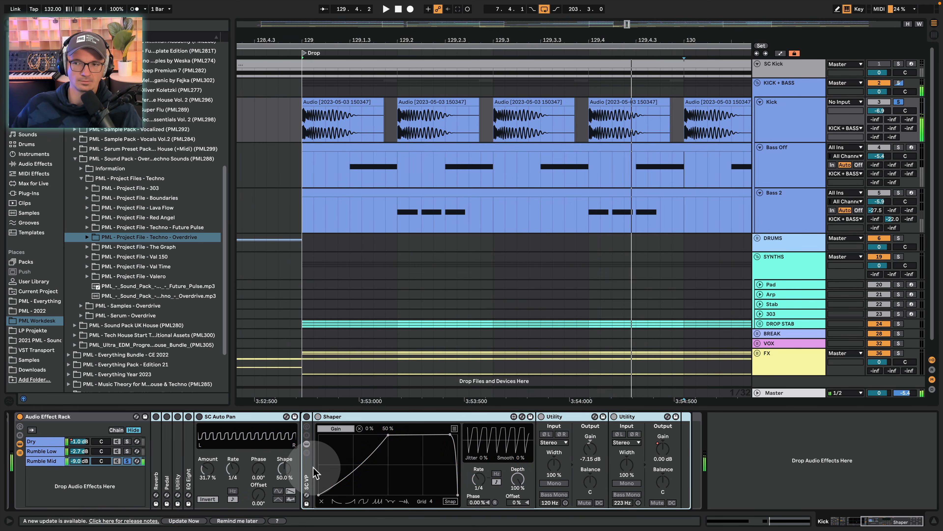
Reactivate and expand Rumble Mid's Reverb, and play the chain to hear the reverb alone
{"action": "left_click", "coordinate": [169, 455]}
{"action": "left_click", "coordinate": [156, 417]}
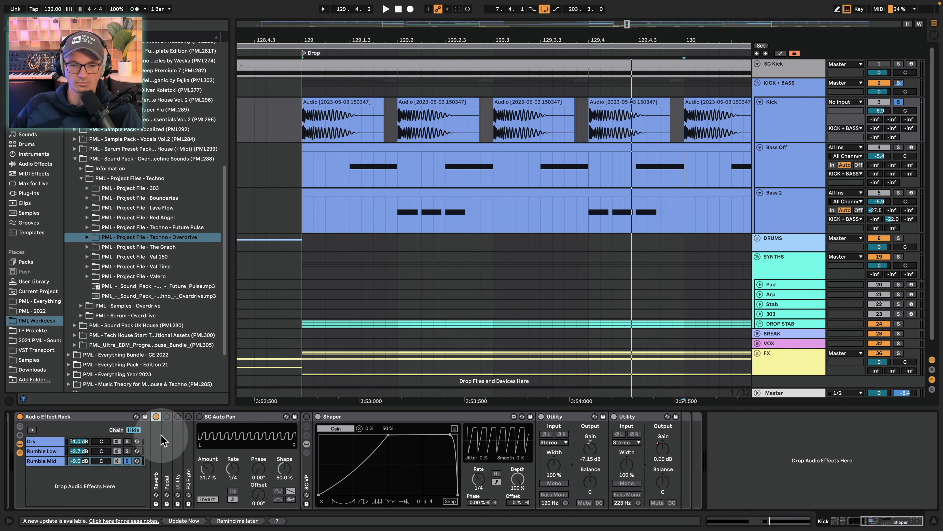
{"action": "double_click", "coordinate": [160, 441]}
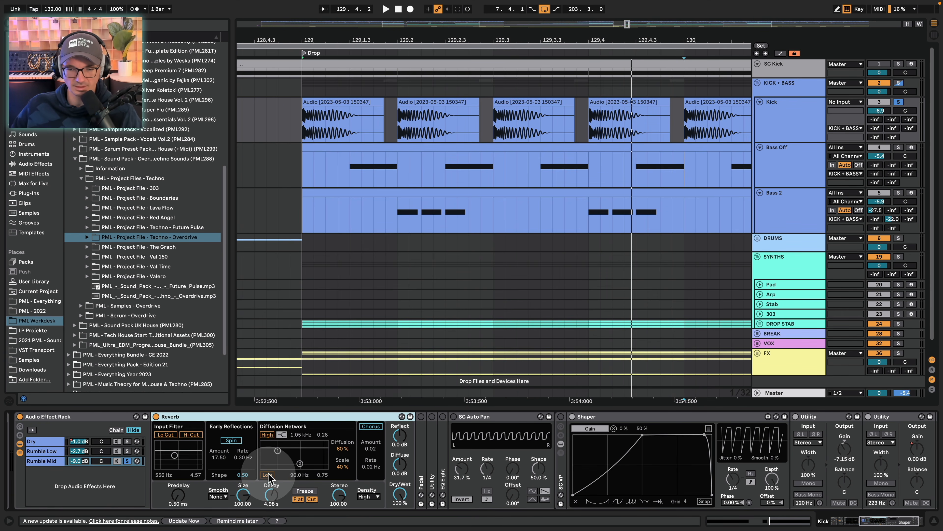
{"action": "key", "text": "space"}
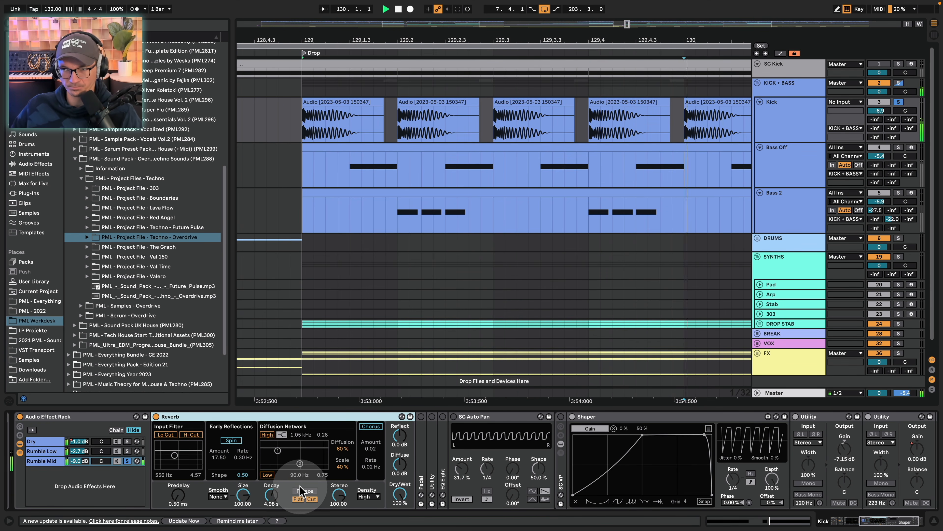
{"action": "key", "text": "space"}
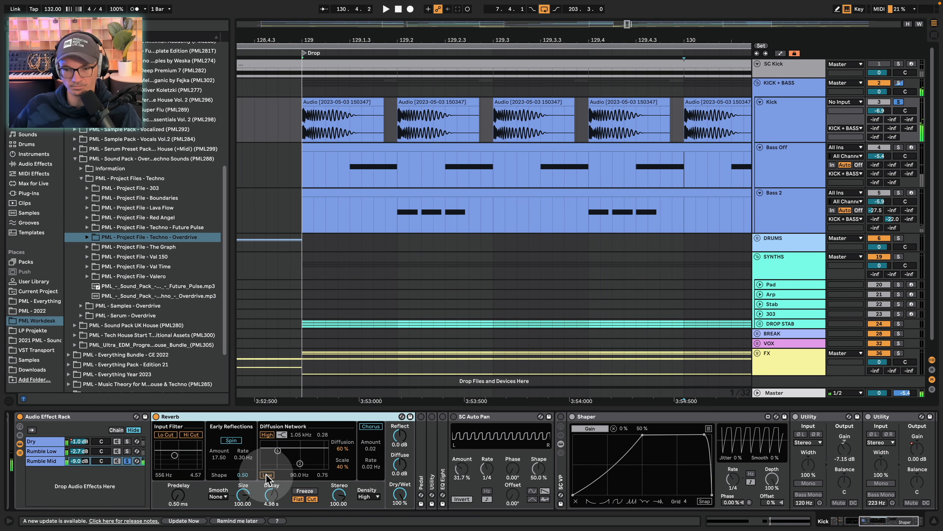
{"action": "key", "text": "space"}
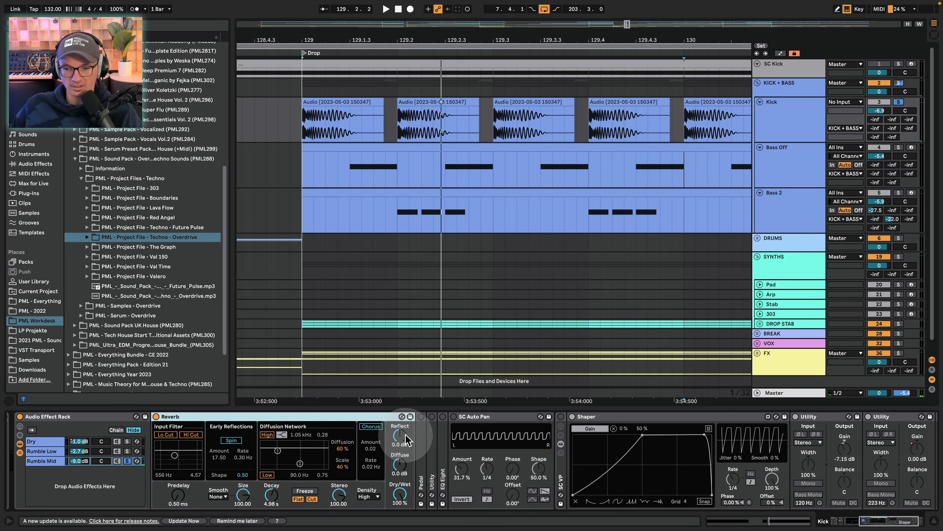
Reactivate and expand the Pedal after the Reverb, and play the distorted Rumble Mid chain
{"action": "left_click", "coordinate": [421, 417]}
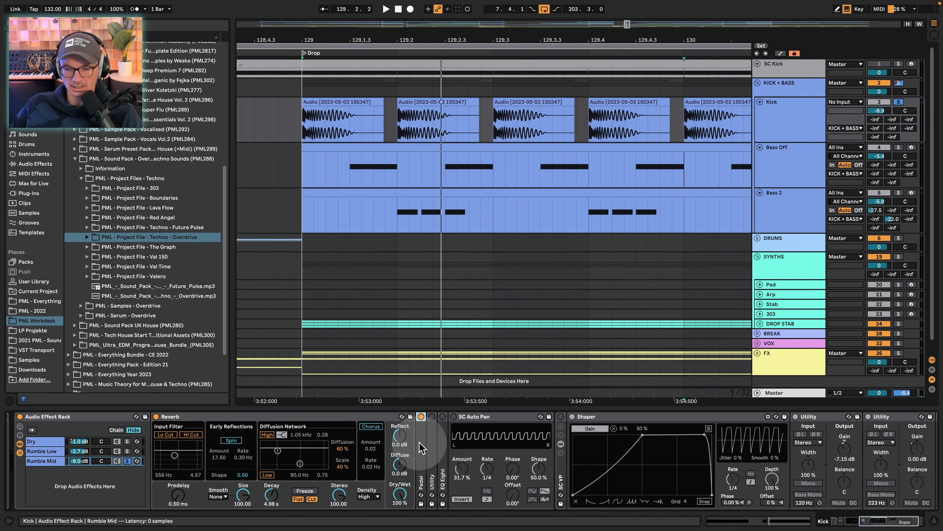
{"action": "double_click", "coordinate": [423, 452]}
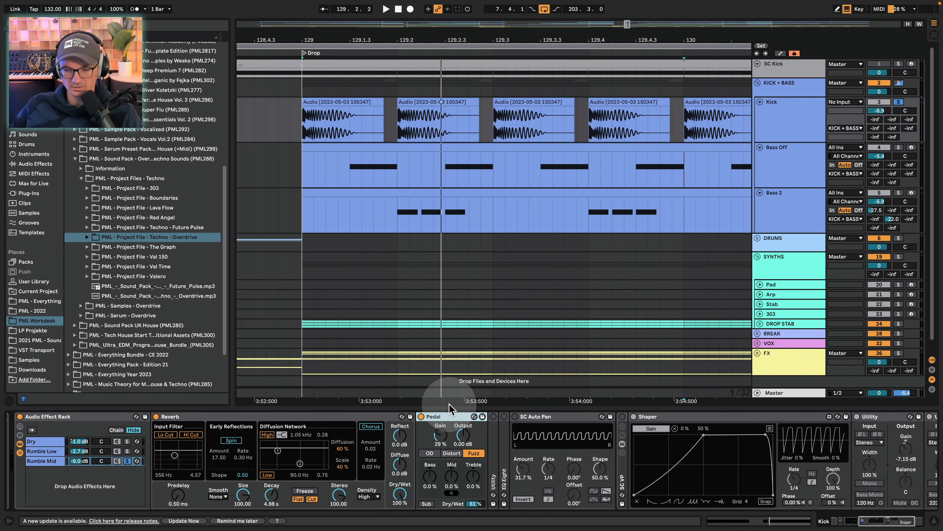
{"action": "key", "text": "space"}
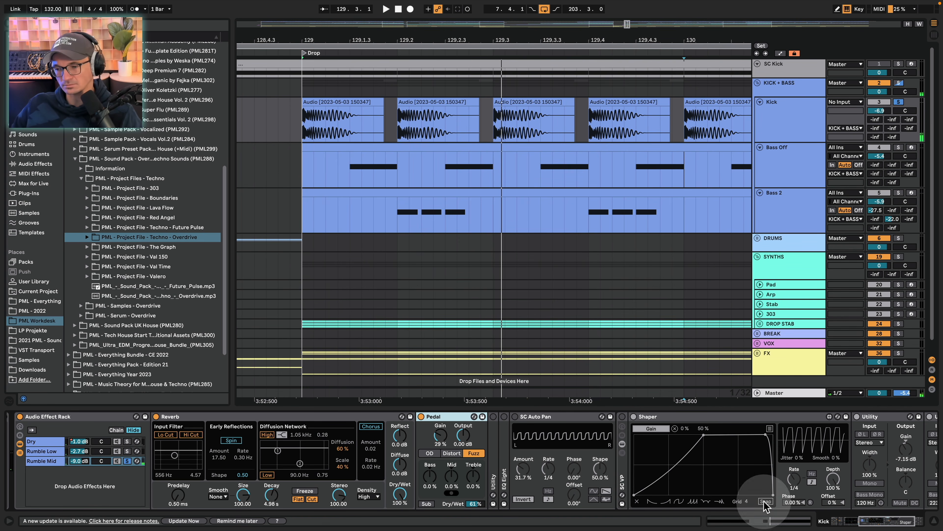
Expand and reactivate the Utility after the Pedal, and play Rumble Mid with it
{"action": "left_click", "coordinate": [873, 523]}
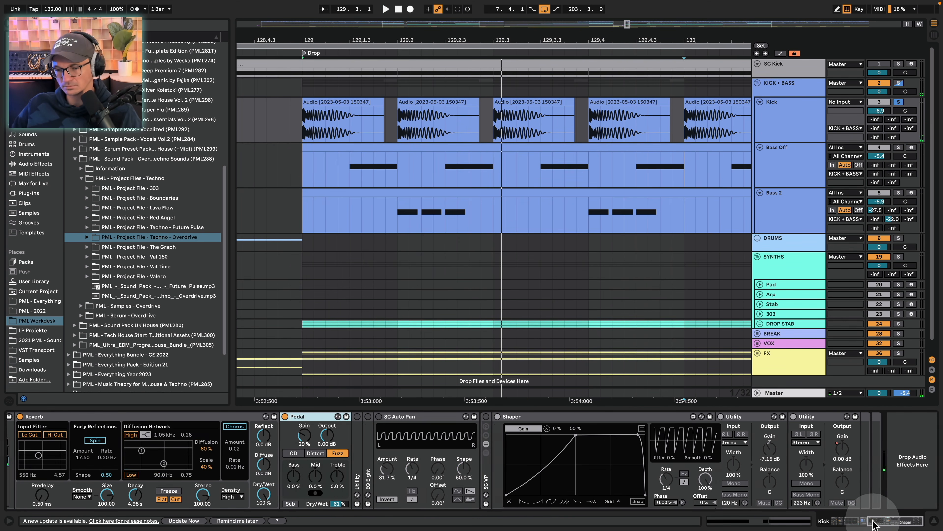
{"action": "double_click", "coordinate": [357, 437]}
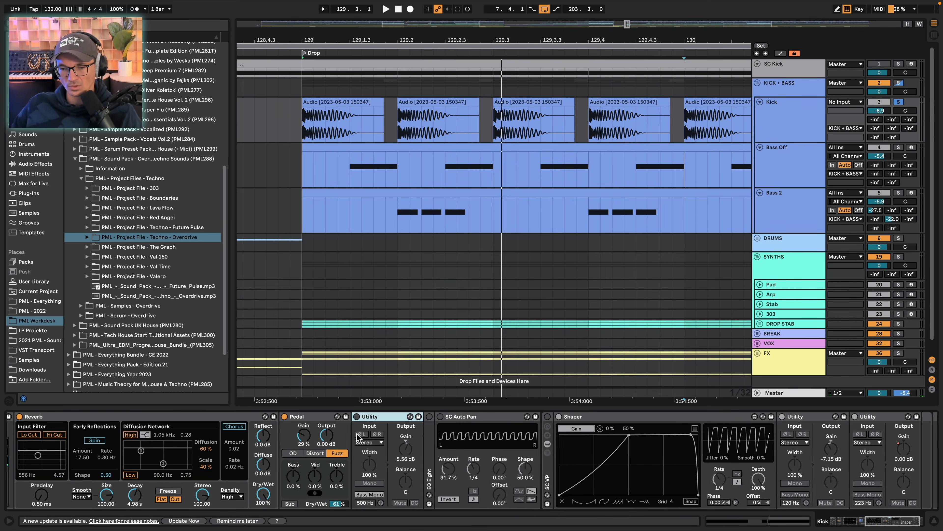
{"action": "left_click", "coordinate": [357, 417]}
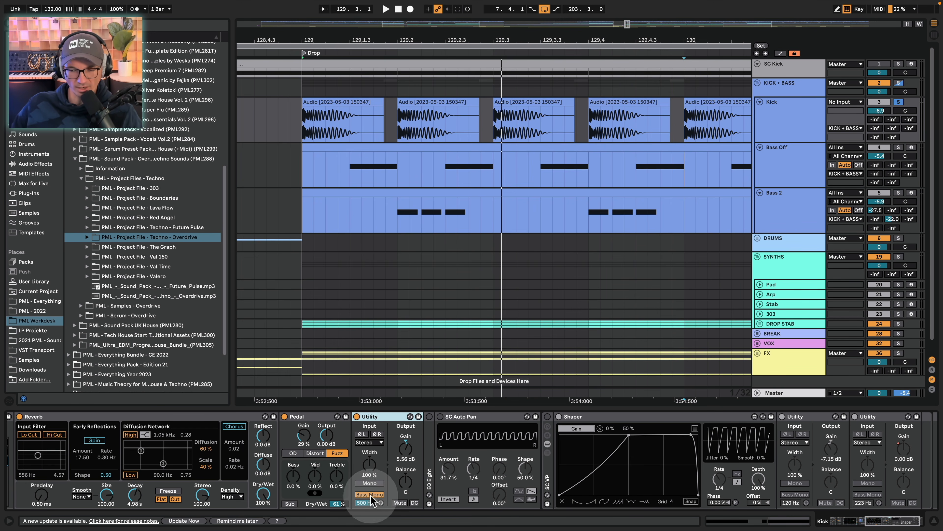
{"action": "key", "text": "space"}
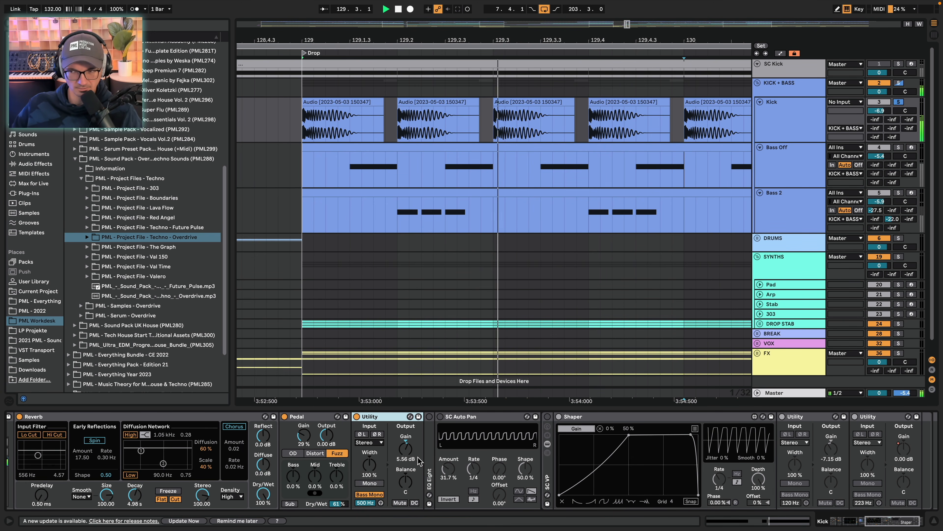
{"action": "left_click", "coordinate": [420, 461]}
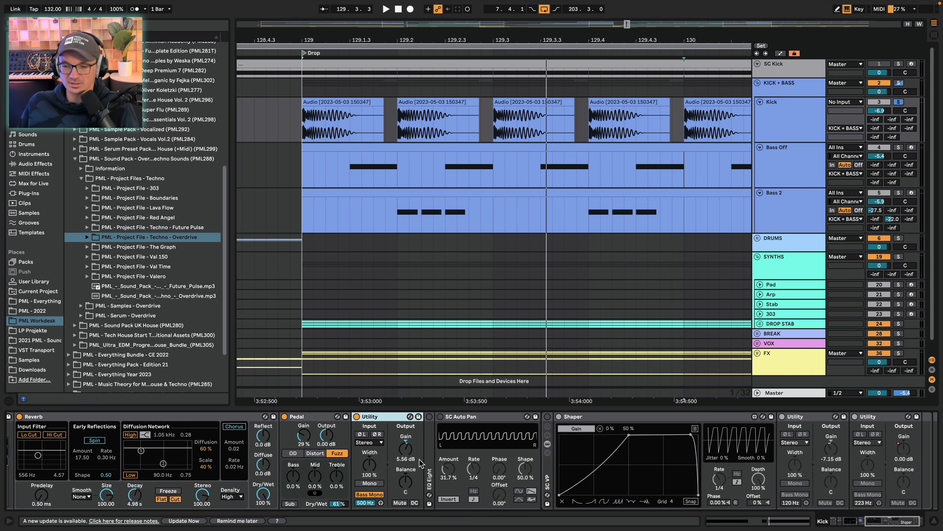
{"action": "left_click", "coordinate": [421, 461]}
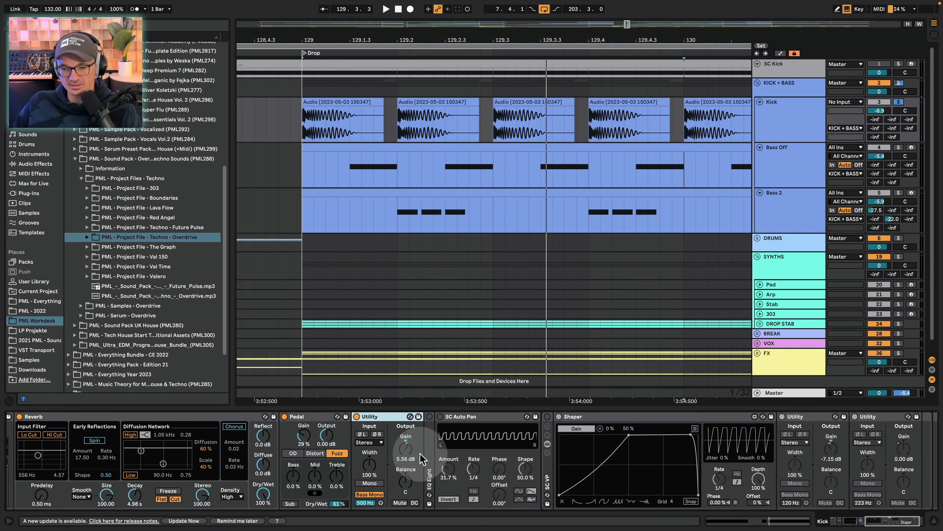
Expand and reactivate Rumble Mid's EQ Eight, reactivate the SC Auto Pan, and play the chain with each added
{"action": "double_click", "coordinate": [429, 453]}
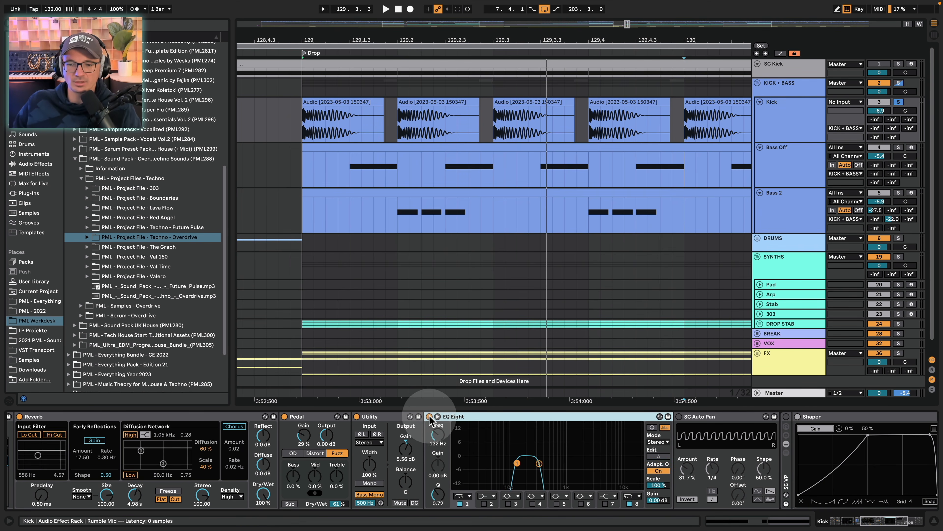
{"action": "key", "text": "space"}
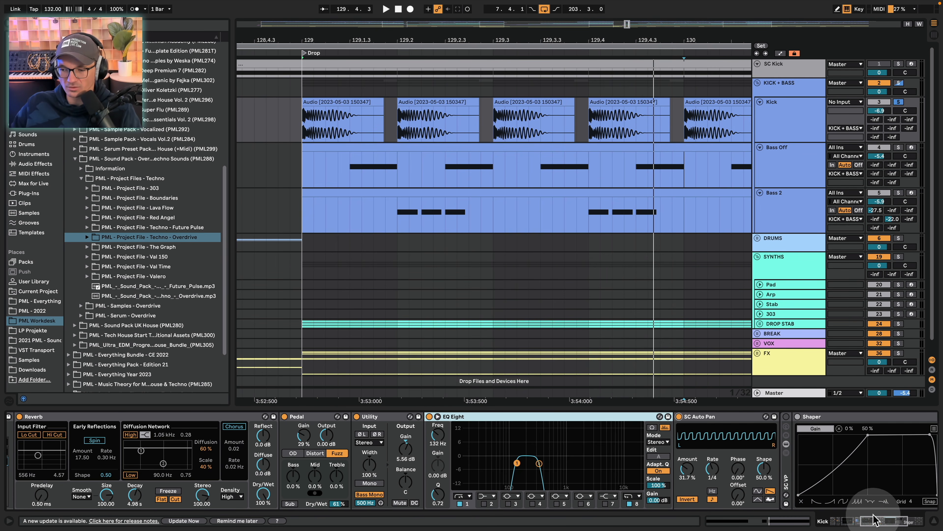
{"action": "left_click", "coordinate": [882, 522]}
{"action": "left_click_drag", "start_coordinate": [883, 519], "coordinate": [884, 519]}
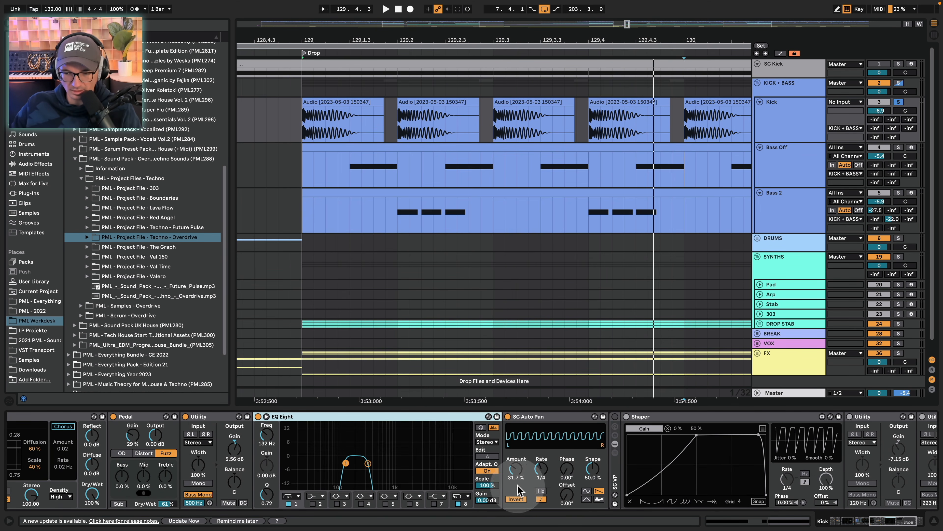
{"action": "left_click", "coordinate": [567, 470]}
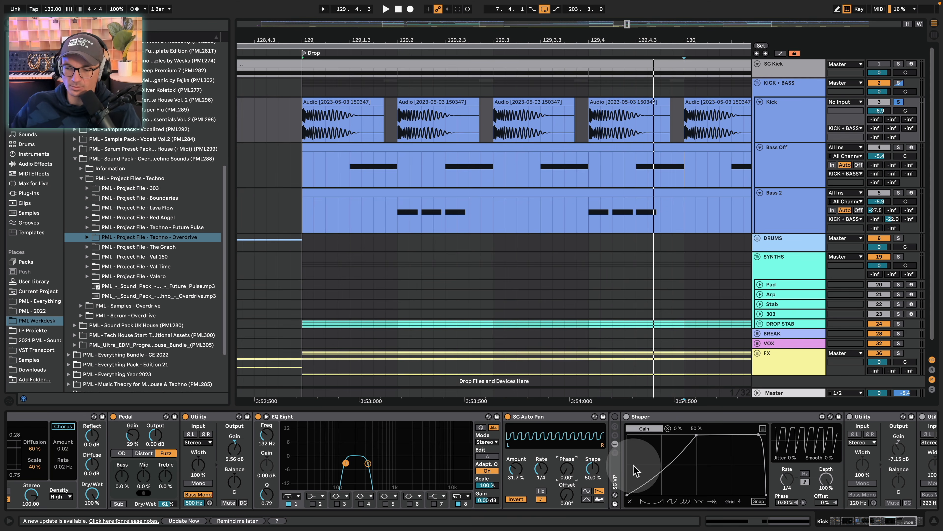
{"action": "key", "text": "space"}
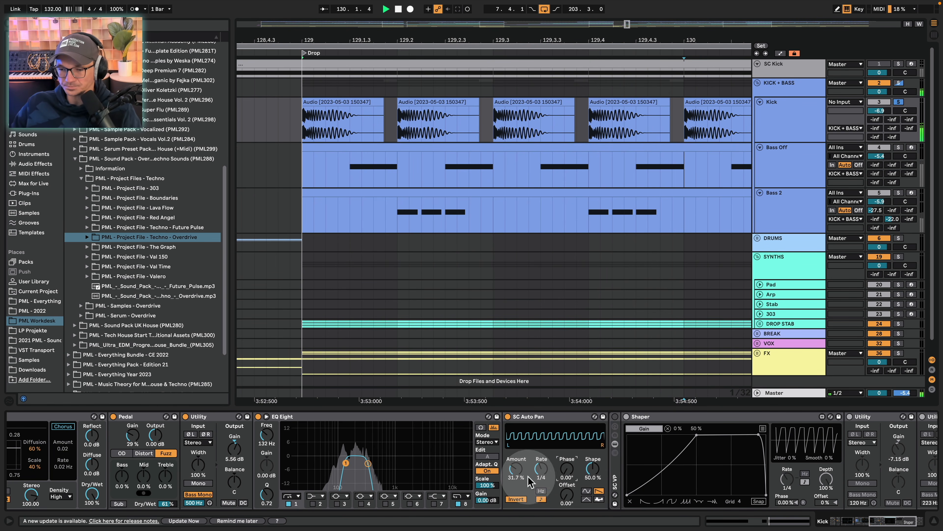
Audition the SC Auto Pan with its Amount raised to 100%, undo the change and play the chain again
{"action": "left_click_drag", "start_coordinate": [519, 477], "coordinate": [545, 427]}
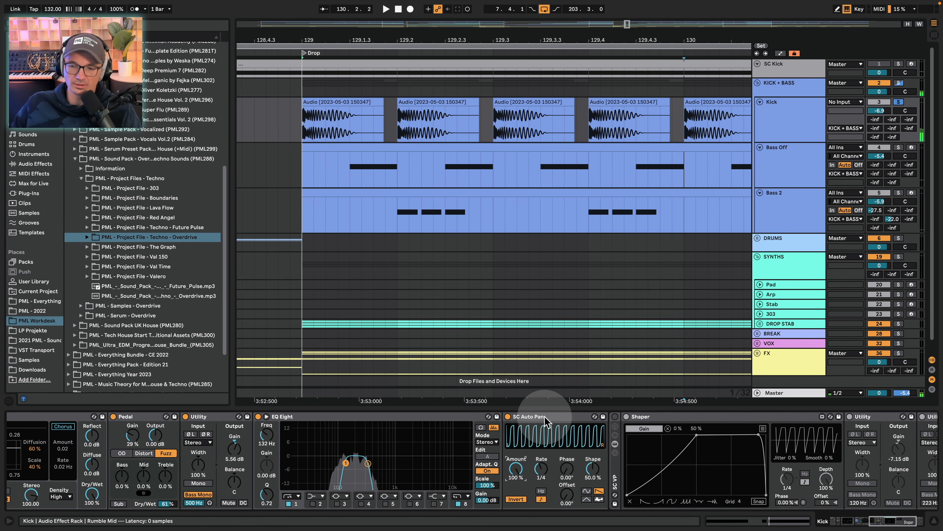
{"action": "key", "text": "space"}
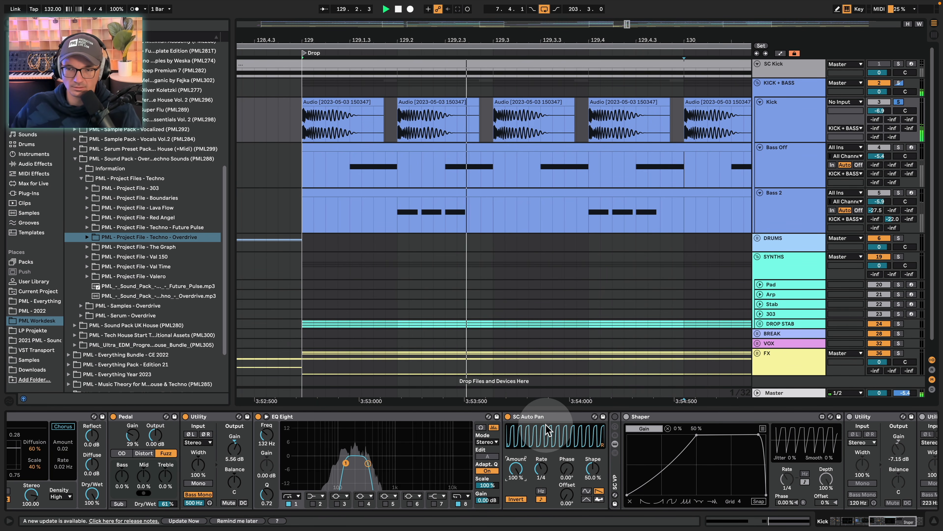
{"action": "key", "text": "space"}
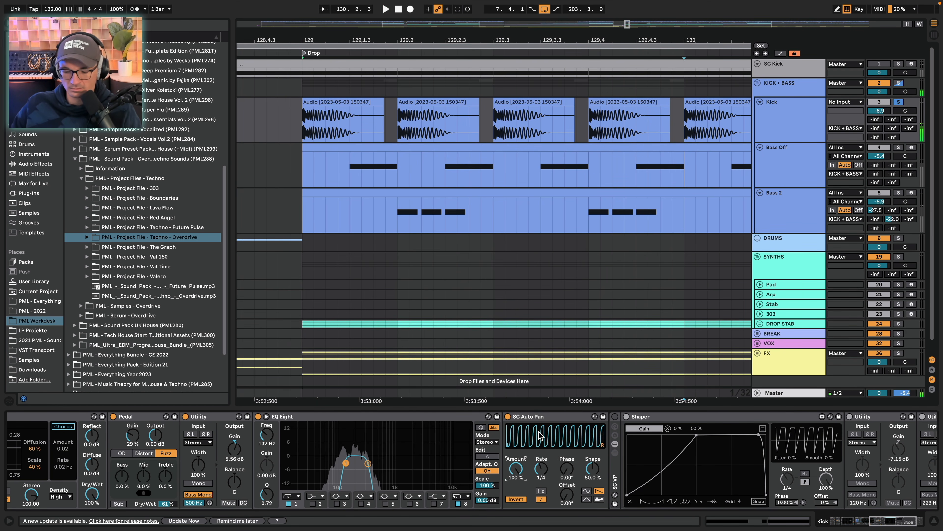
{"action": "key", "text": "super+z"}
{"action": "key", "text": "space"}
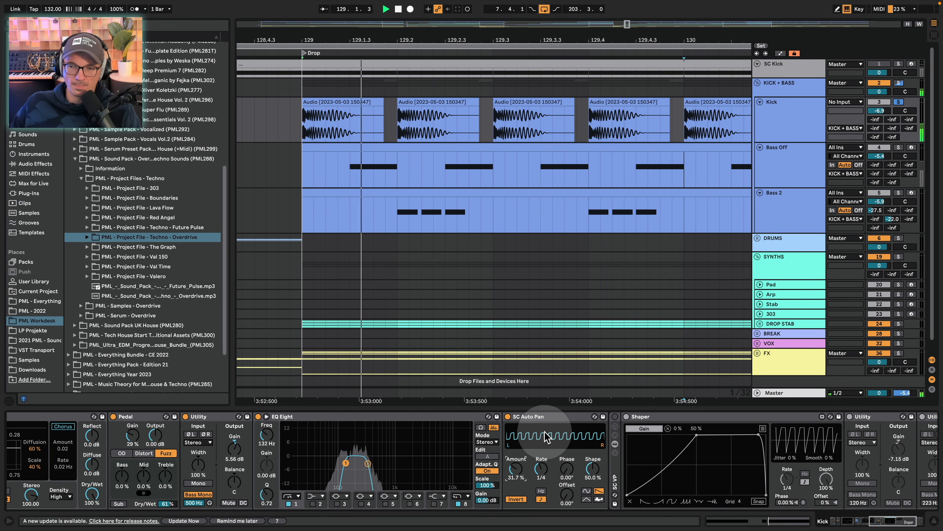
{"action": "key", "text": "space"}
Reactivate Rumble Mid's SC VP sidechain rack and play the complete chain
{"action": "left_click", "coordinate": [863, 520]}
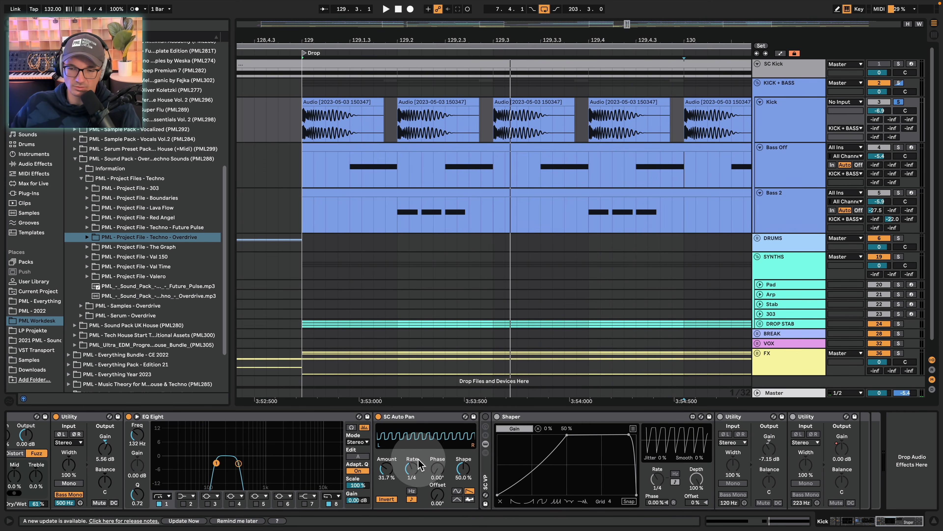
{"action": "left_click", "coordinate": [485, 416]}
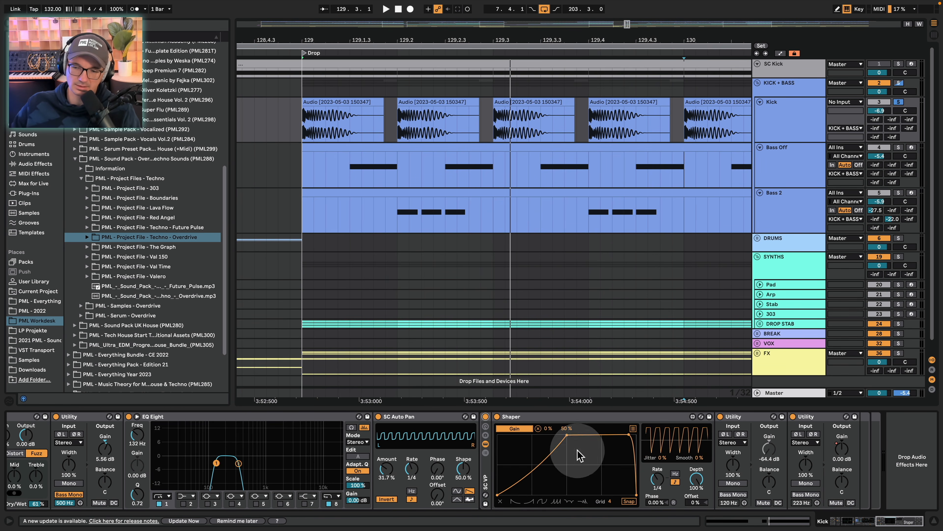
{"action": "key", "text": "space"}
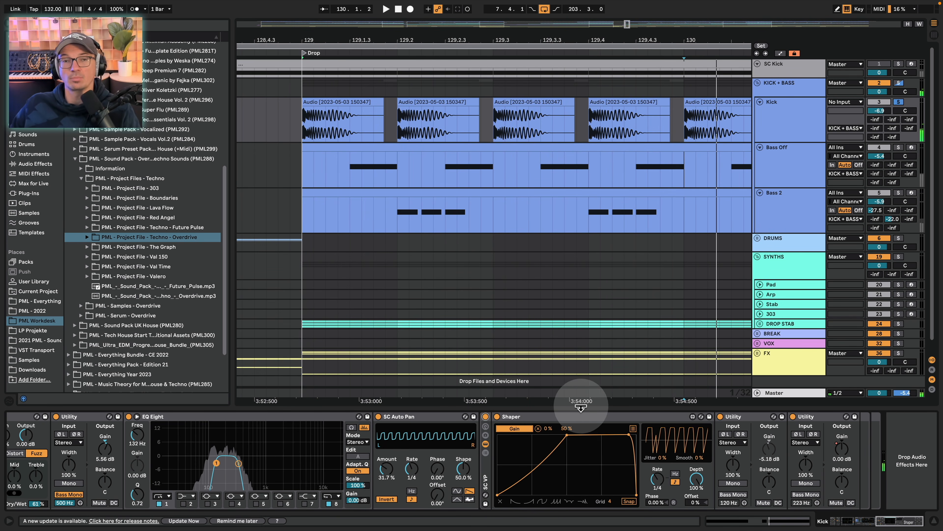
Go back to the Kick's Audio Effect Rack, solo Rumble Low alongside Rumble Mid, and play both layers
{"action": "left_click_drag", "start_coordinate": [901, 524], "coordinate": [854, 522]}
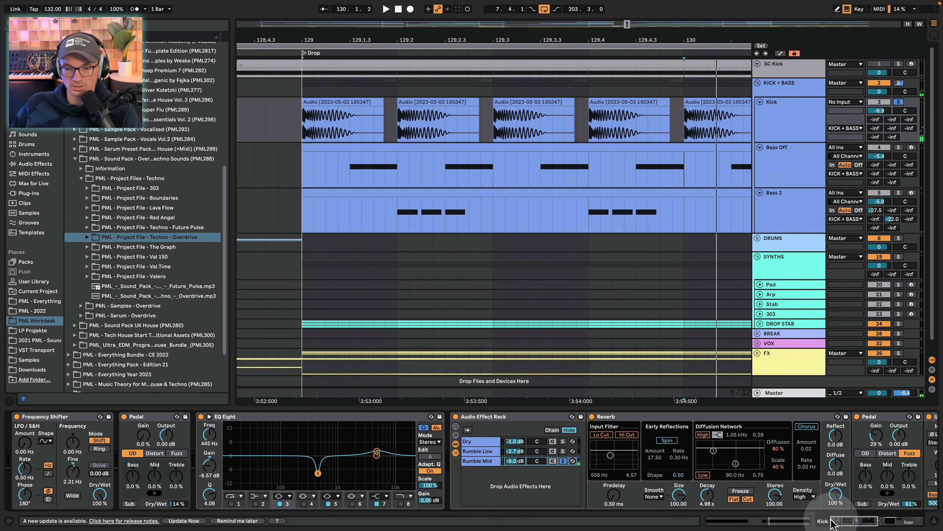
{"action": "left_click", "coordinate": [563, 452]}
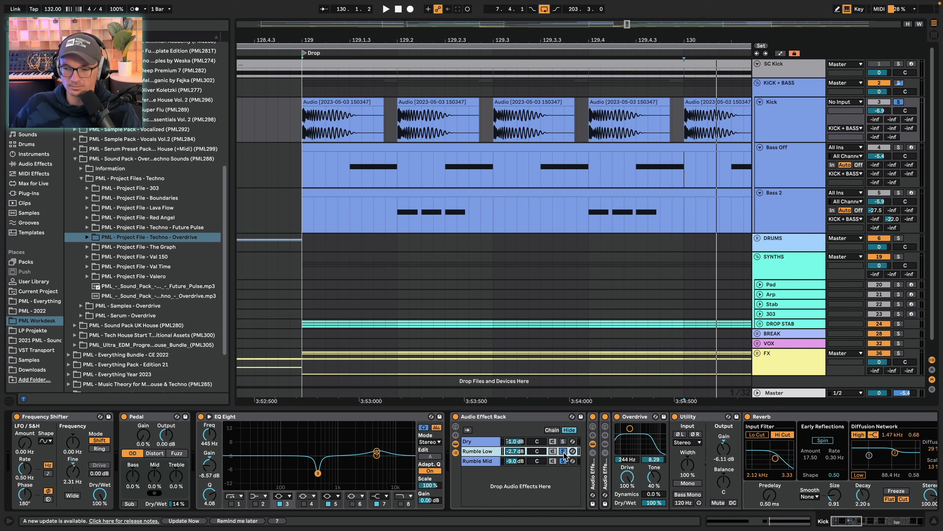
{"action": "key", "text": "space"}
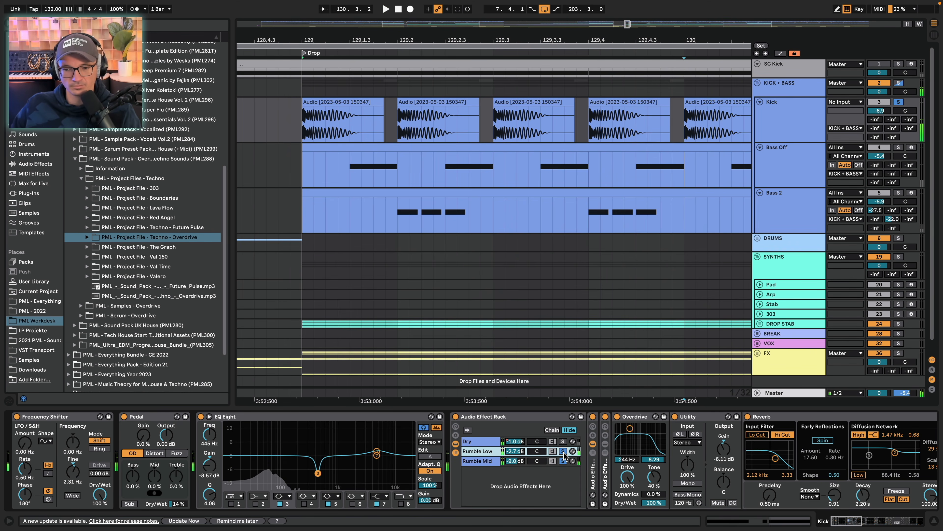
Clear the chain solos in the Kick's rack and play the Dry, Rumble Low and Rumble Mid layers together
{"action": "left_click", "coordinate": [563, 450]}
{"action": "left_click", "coordinate": [563, 442]}
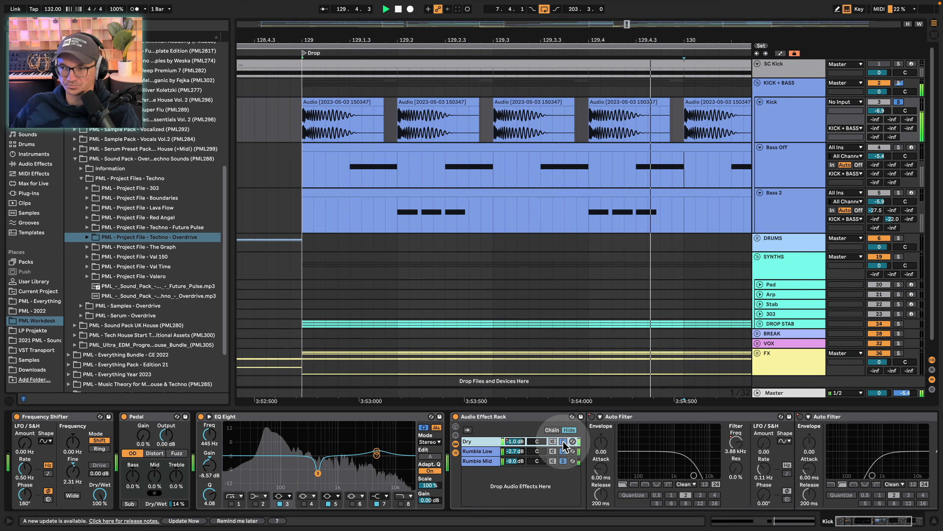
{"action": "left_click", "coordinate": [565, 441]}
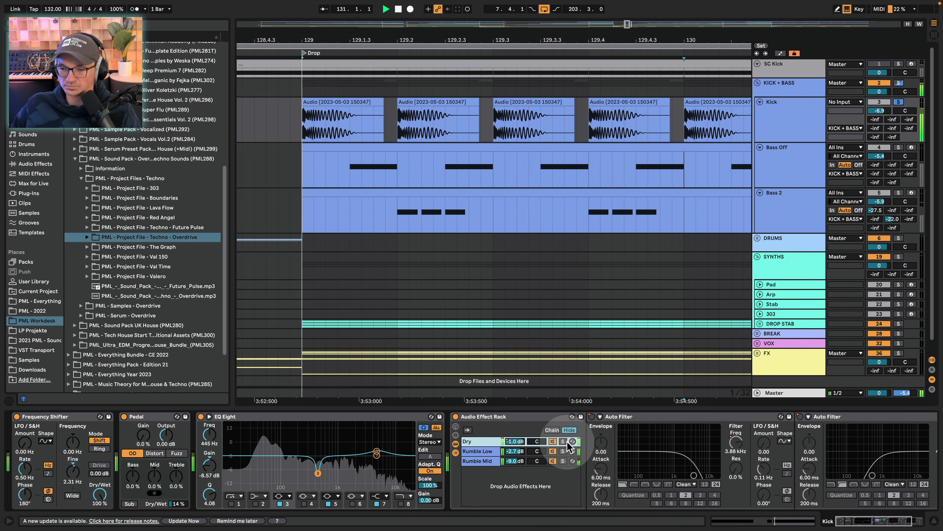
{"action": "key", "text": "space"}
{"action": "left_click", "coordinate": [899, 102]}
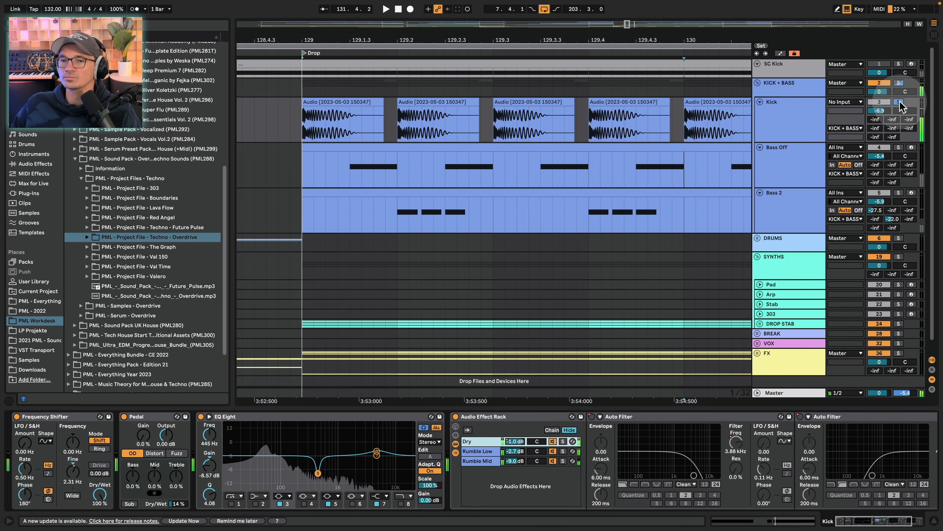
{"action": "left_click_drag", "start_coordinate": [527, 40], "coordinate": [528, 22]}
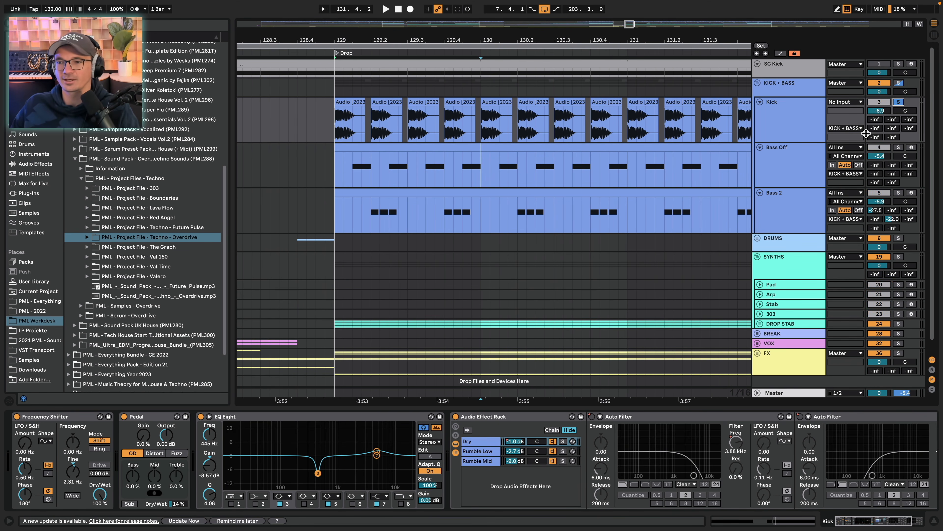
Play the Kick on its own, then solo Bass Off alongside it and play the two tracks together
{"action": "key", "text": "space"}
{"action": "key", "text": "space"}
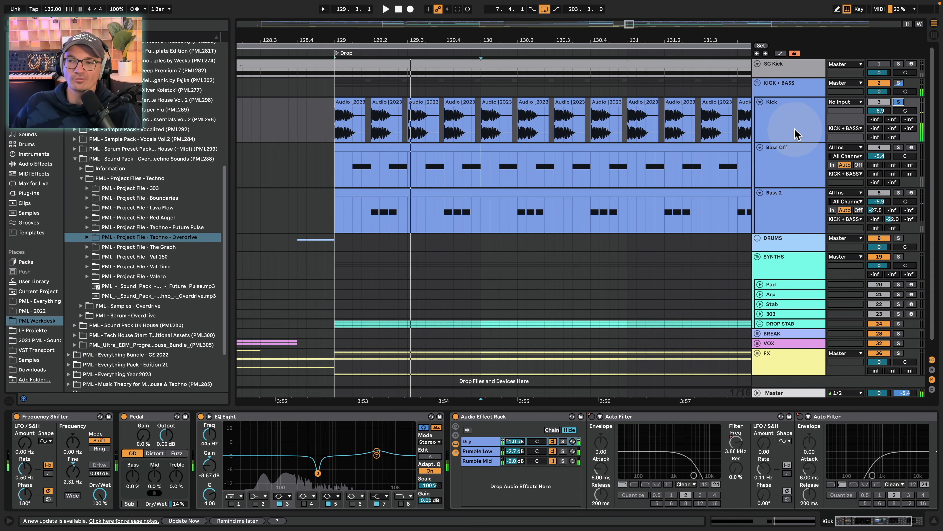
{"action": "left_click", "coordinate": [796, 132]}
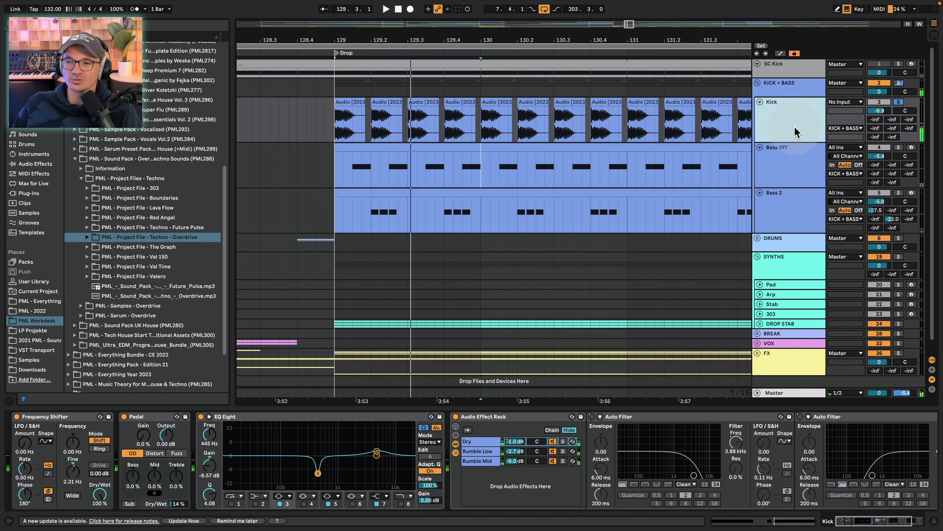
{"action": "left_click", "coordinate": [808, 160]}
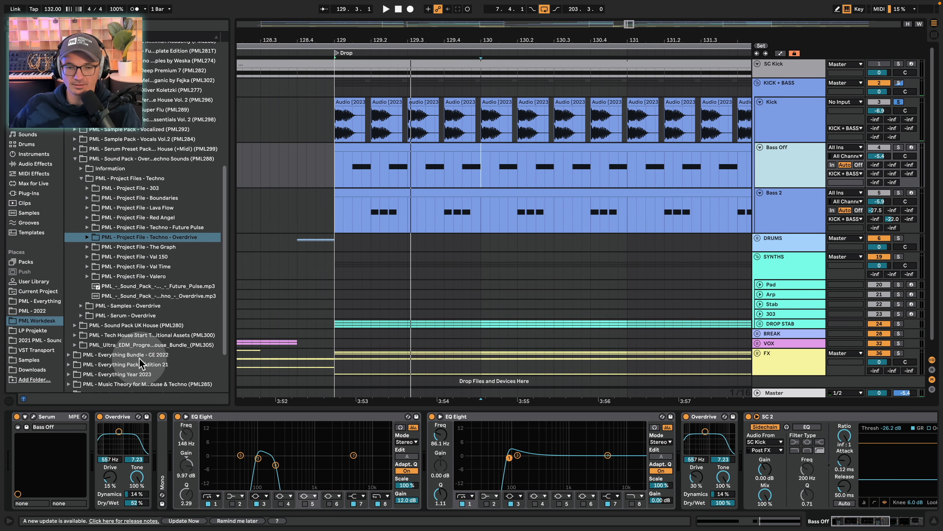
{"action": "left_click", "coordinate": [899, 148]}
{"action": "key", "text": "space"}
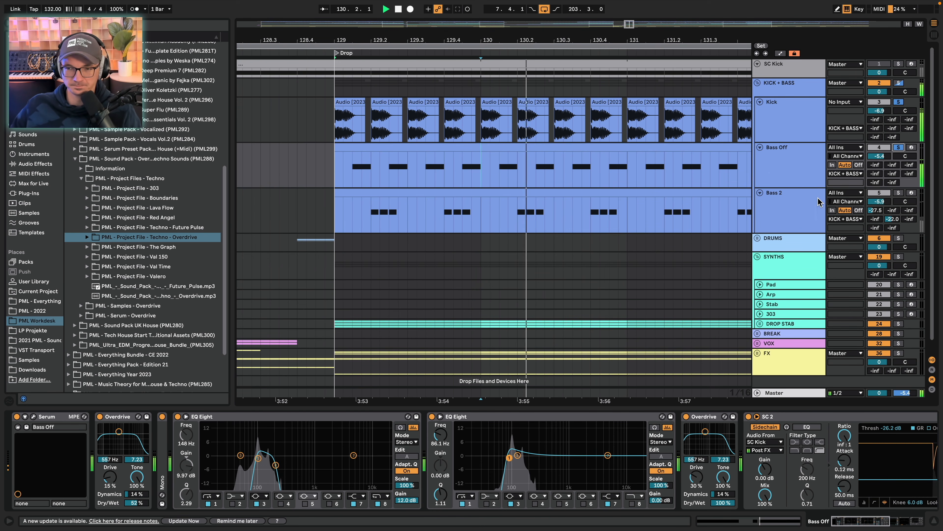
{"action": "key", "text": "space"}
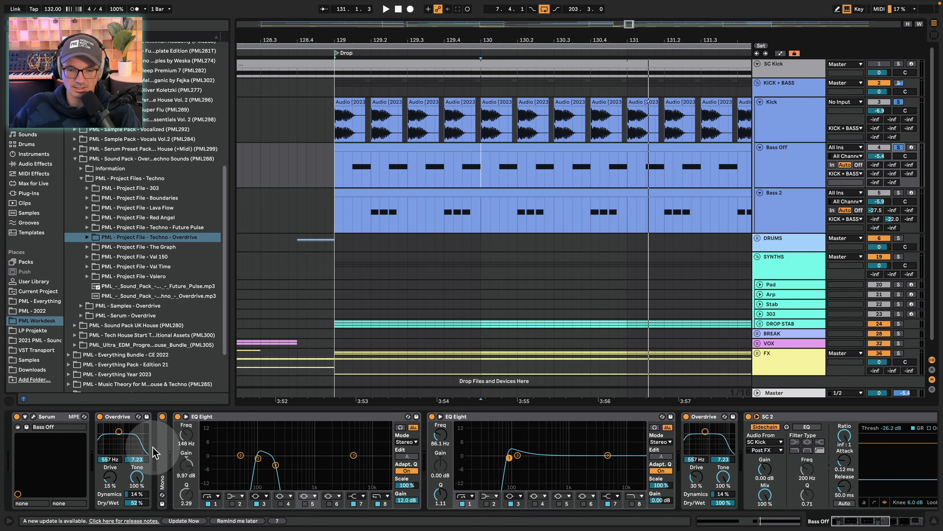
Expand Bass Off's Mono device, inspect its Serum synth and play Bass Off soloed on its own
{"action": "double_click", "coordinate": [162, 446]}
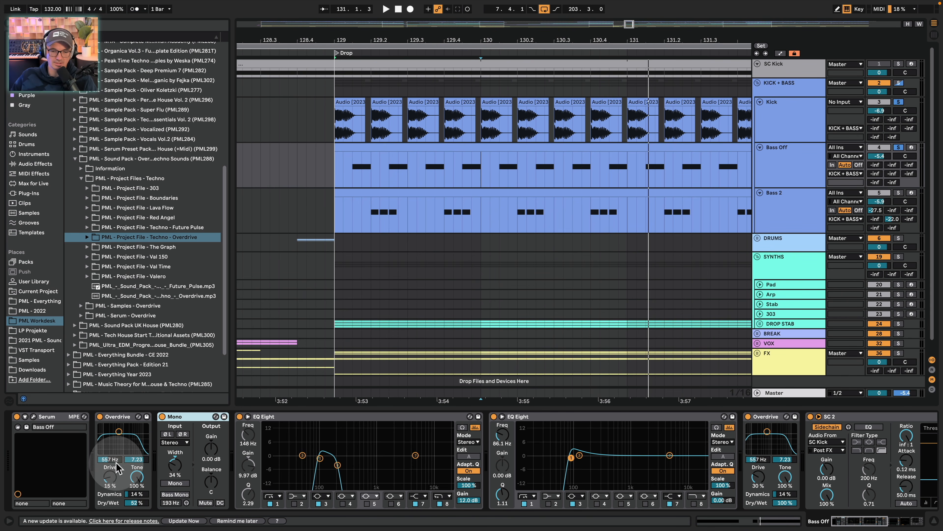
{"action": "key", "text": "alt+super+p"}
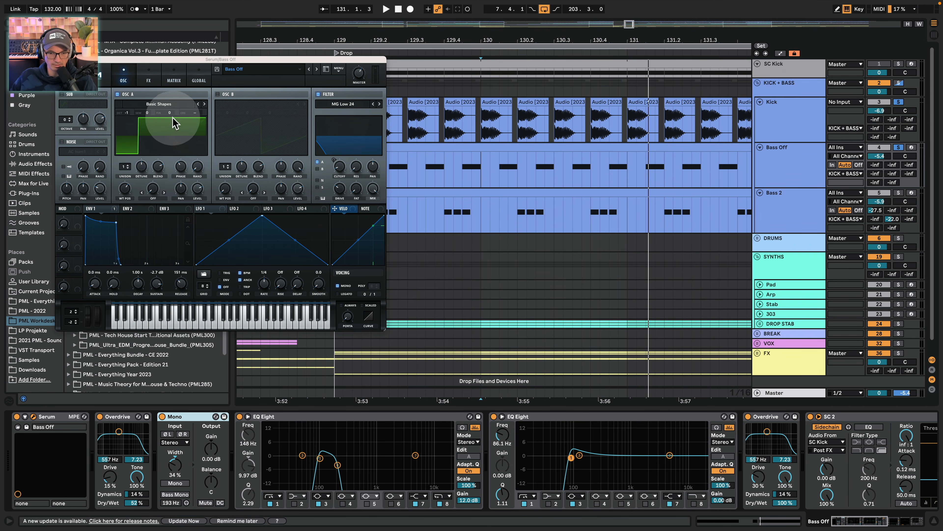
{"action": "key", "text": "space"}
{"action": "left_click", "coordinate": [898, 147]}
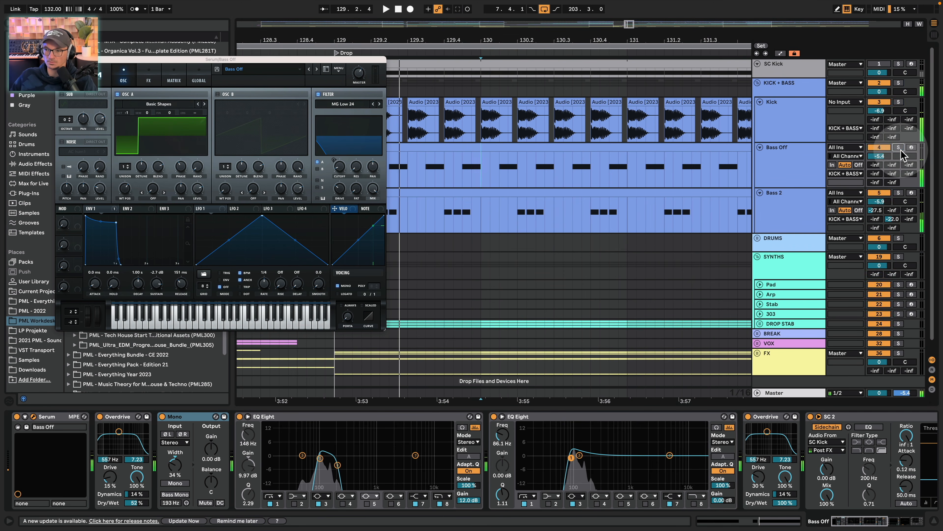
{"action": "left_click", "coordinate": [899, 148]}
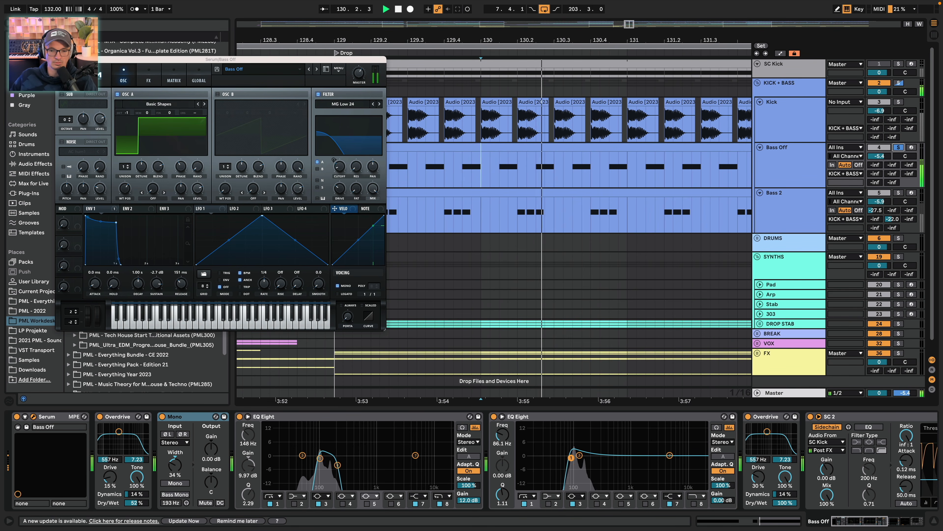
{"action": "left_click", "coordinate": [60, 59]}
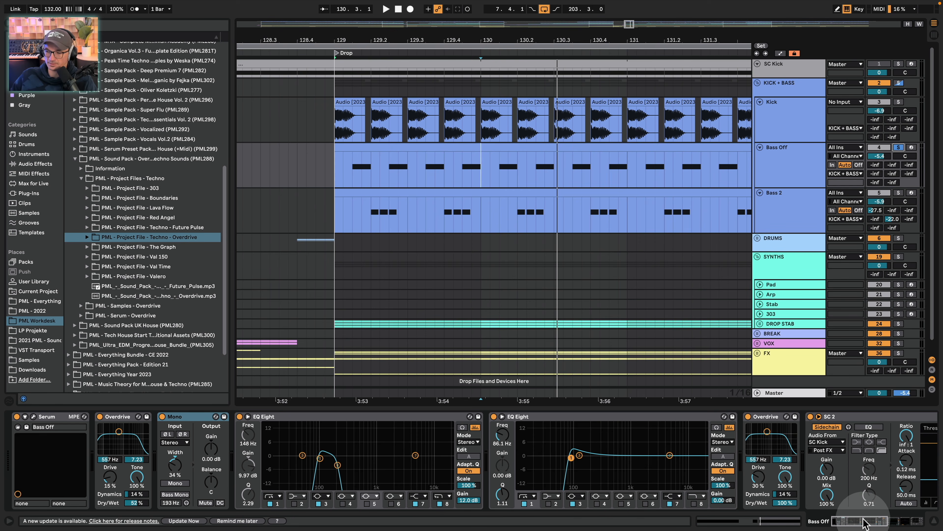
Play Bass Off while examining its EQ Eight, Overdrive, SC 2 sidechain, Tuner and Auto Filter devices
{"action": "mouse_move", "coordinate": [844, 526]}
{"action": "left_mouse_down"}
{"action": "mouse_move", "coordinate": [891, 524]}
{"action": "mouse_move", "coordinate": [861, 520]}
{"action": "left_mouse_up"}
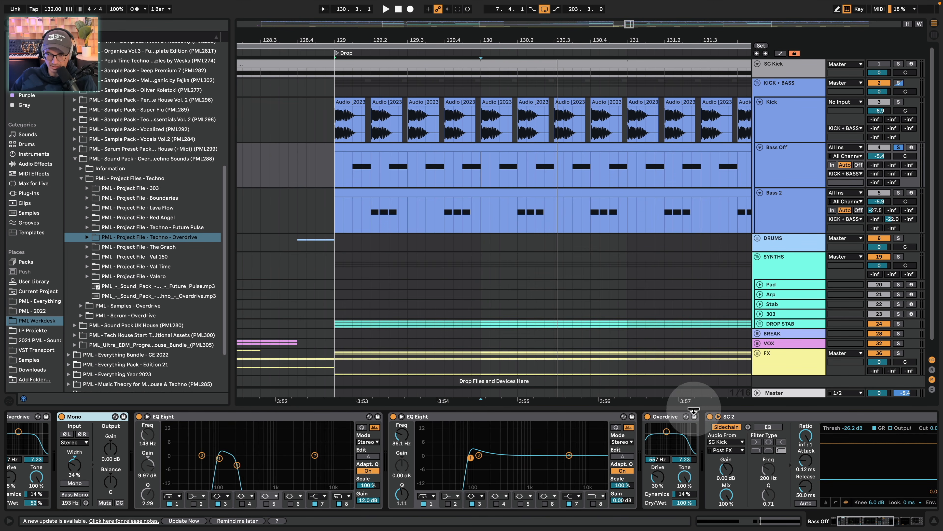
{"action": "key", "text": "space"}
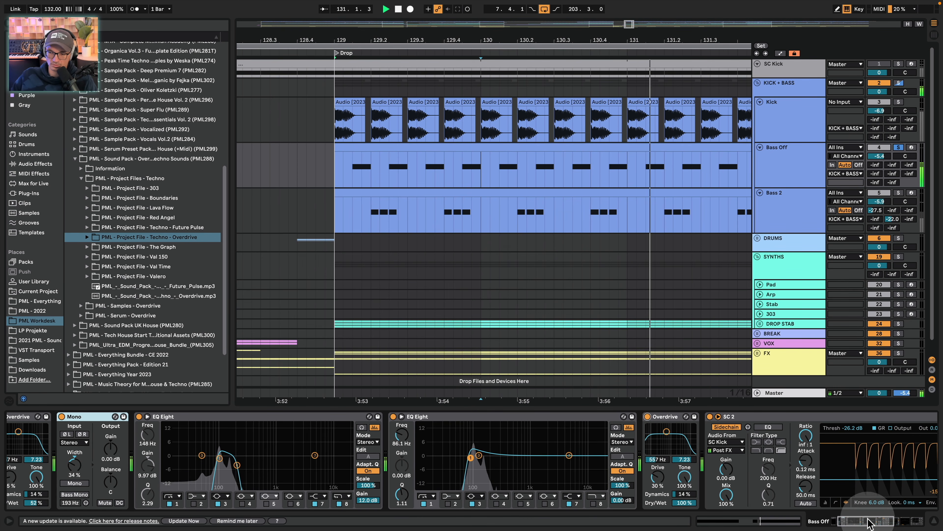
{"action": "key", "text": "space"}
{"action": "left_click", "coordinate": [878, 523]}
{"action": "key", "text": "space"}
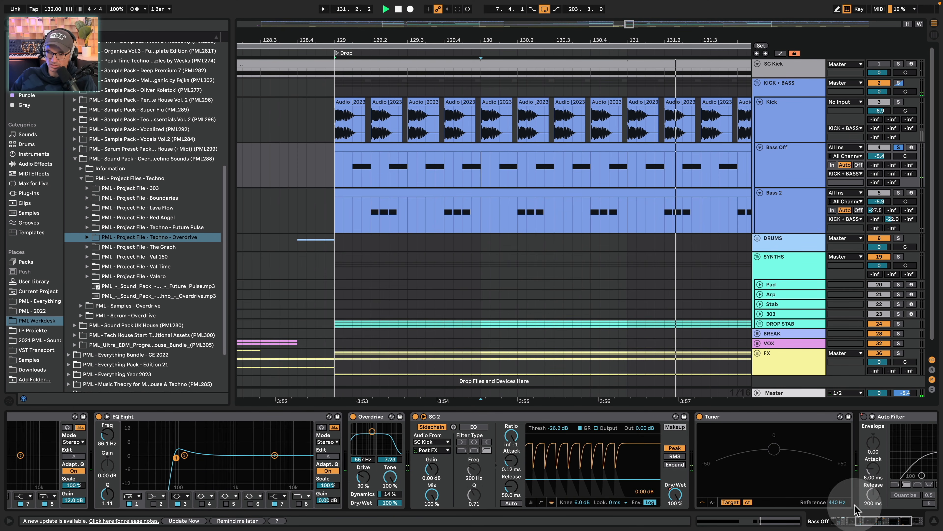
{"action": "left_click_drag", "start_coordinate": [878, 523], "coordinate": [887, 522]}
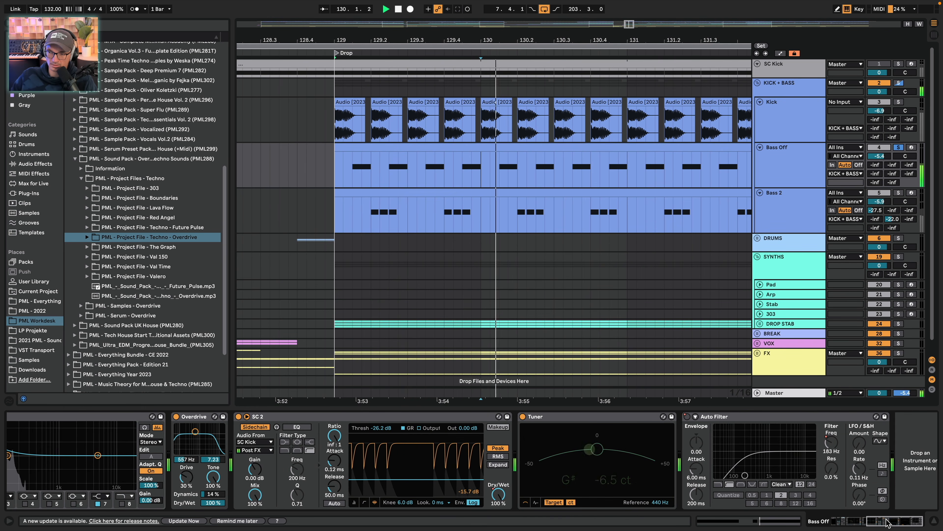
{"action": "key", "text": "space"}
Play Bass Off together with the soloed Kick, with a wider stretch of the Drop in view
{"action": "key", "text": "space"}
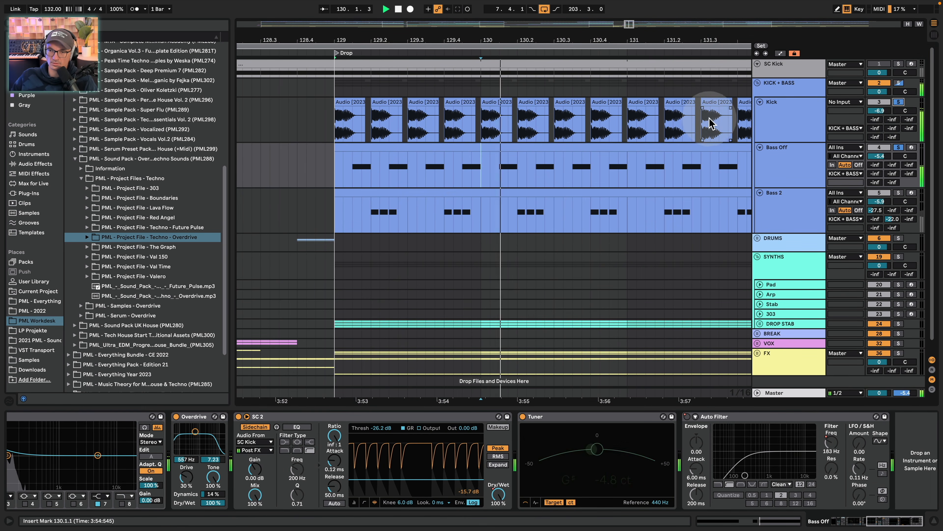
{"action": "left_click_drag", "start_coordinate": [561, 39], "coordinate": [433, 19]}
{"action": "key", "text": "space"}
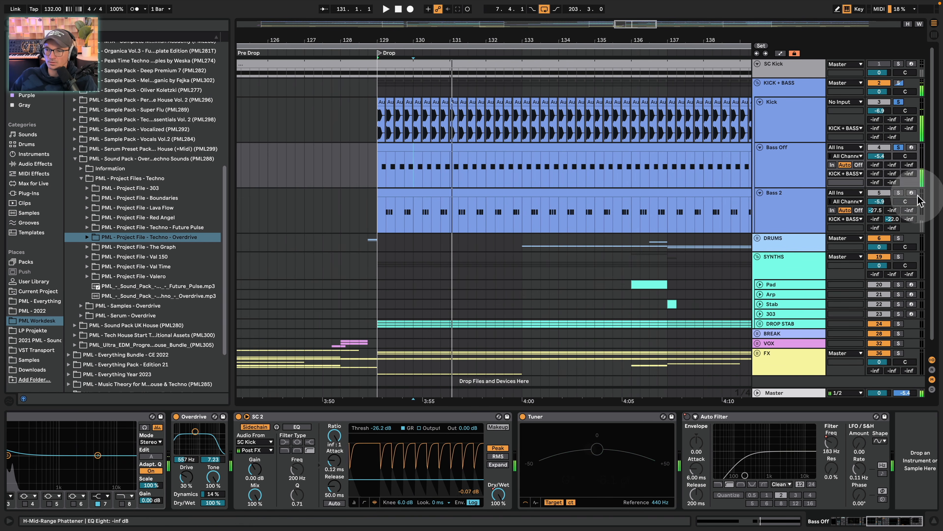
Solo Bass 2 and play it while inspecting its Serum patch and Envelope 2 settings
{"action": "left_click", "coordinate": [899, 193]}
{"action": "left_click", "coordinate": [780, 210]}
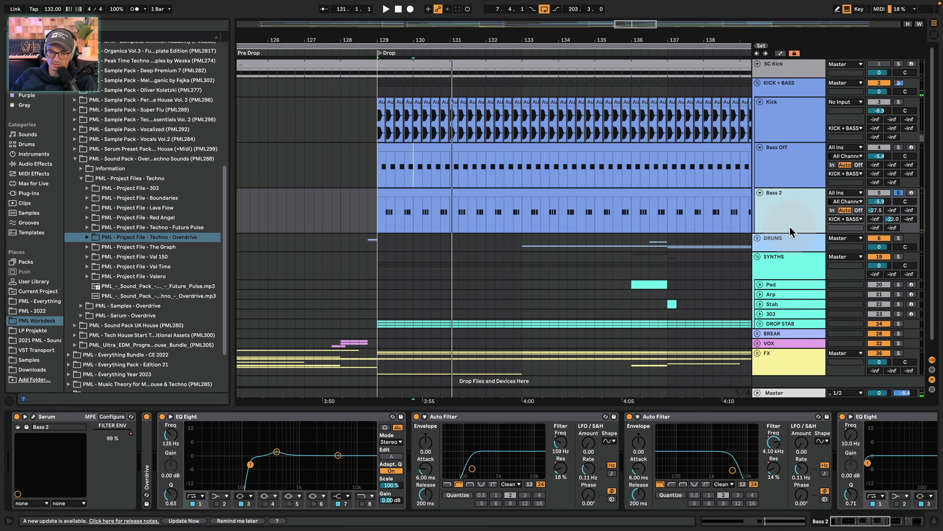
{"action": "left_click", "coordinate": [34, 416]}
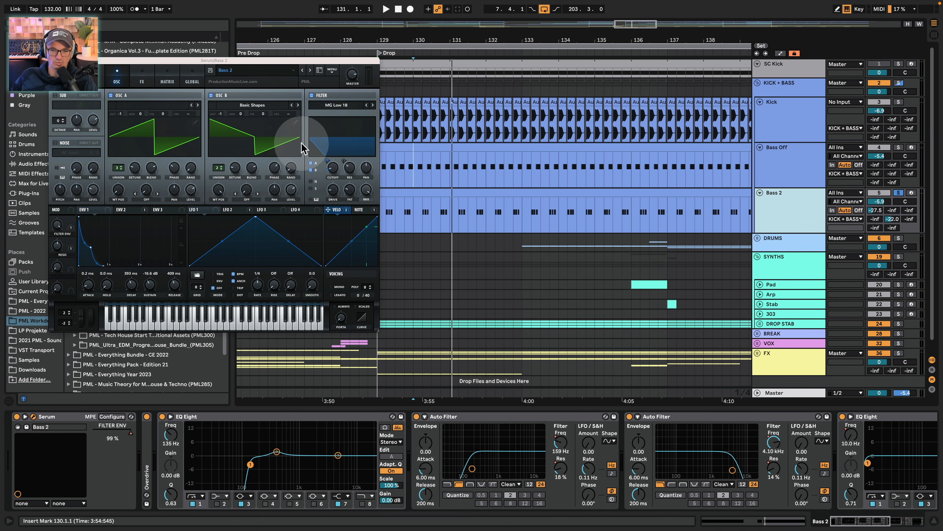
{"action": "key", "text": "space"}
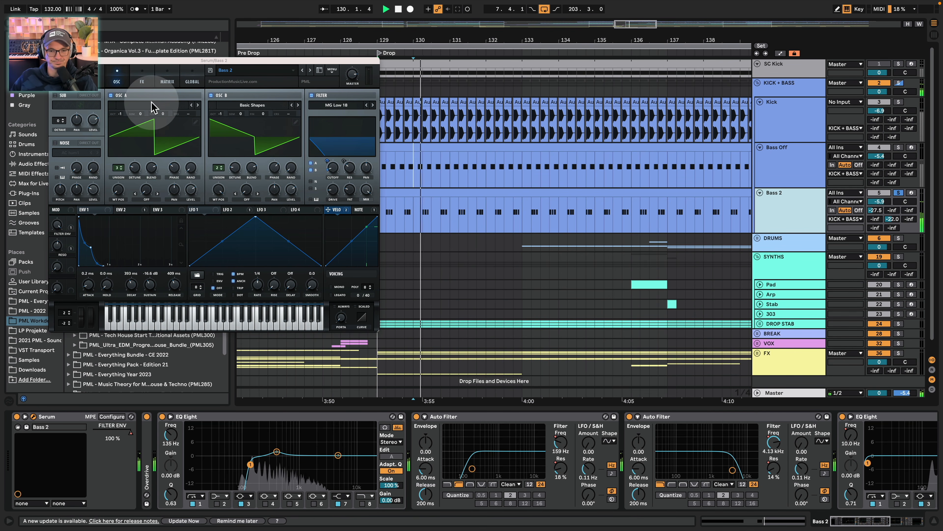
{"action": "left_click", "coordinate": [135, 210]}
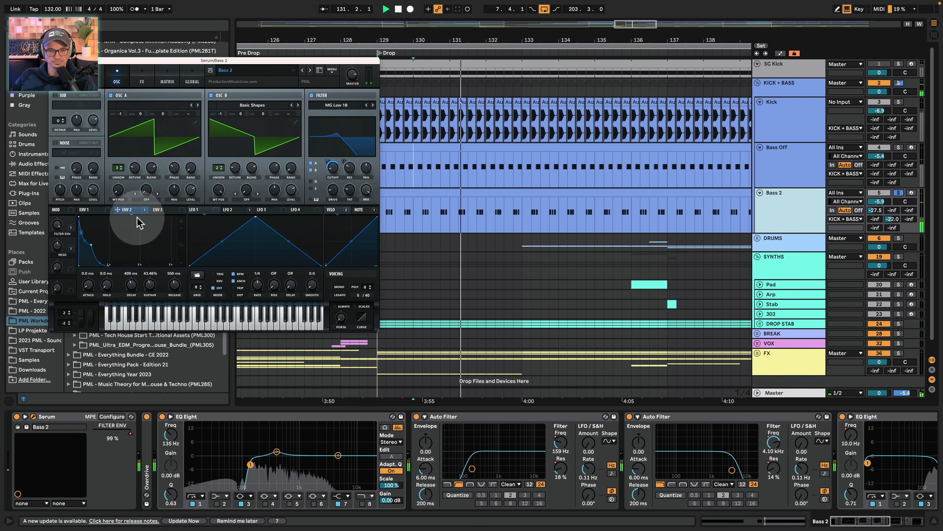
{"action": "key", "text": "space"}
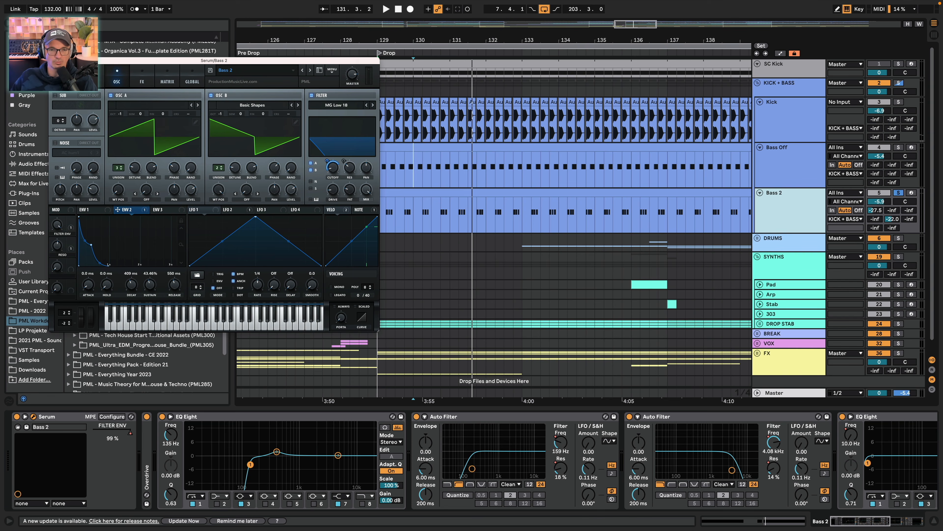
{"action": "left_click", "coordinate": [53, 60]}
Play Bass 2 while comparing its Overdrive and first EQ Eight switched off and on
{"action": "key", "text": "space"}
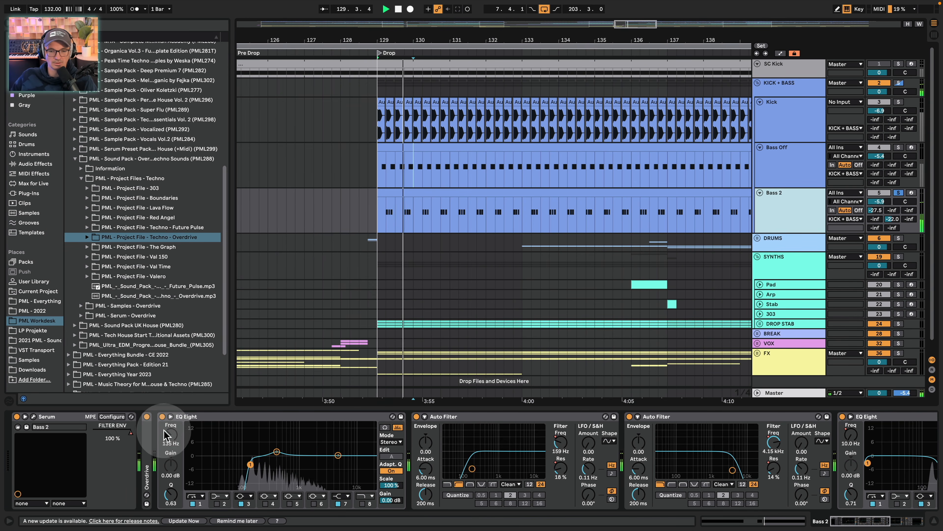
{"action": "left_click", "coordinate": [147, 431]}
{"action": "double_click", "coordinate": [149, 433]}
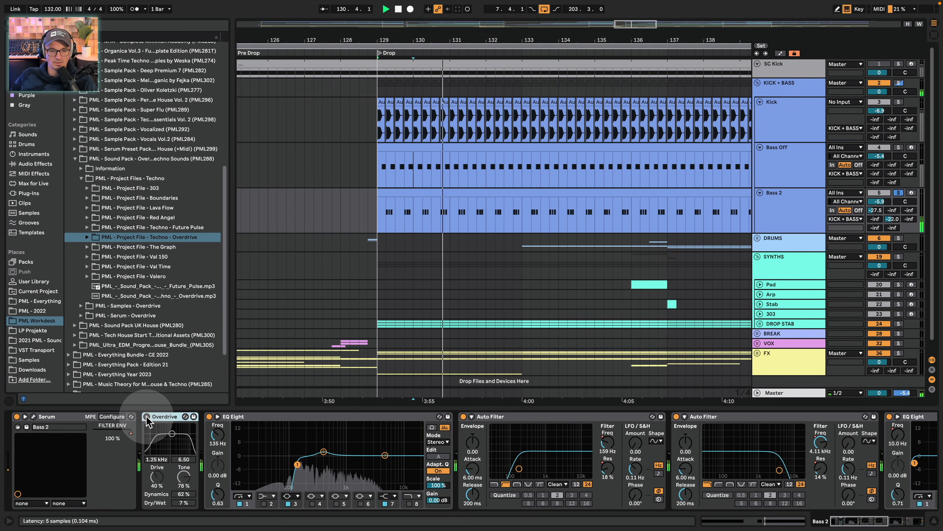
{"action": "left_click", "coordinate": [147, 417]}
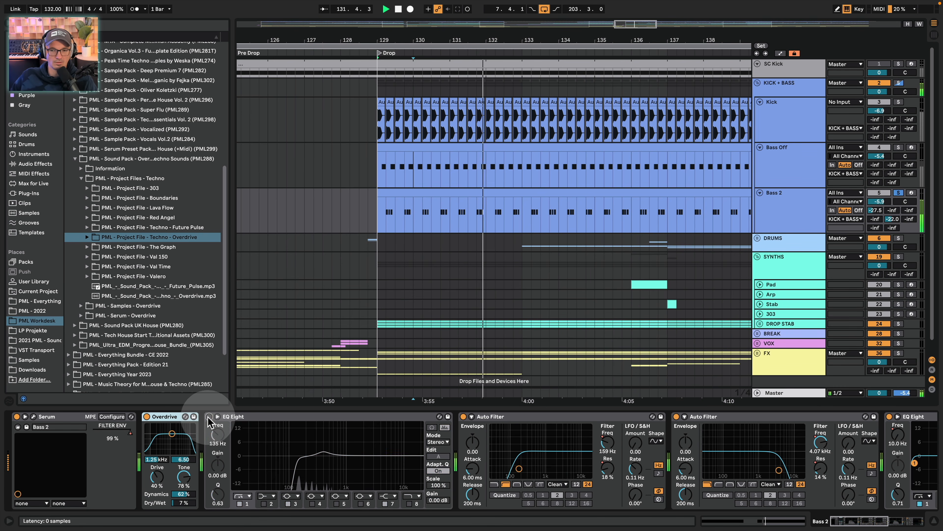
{"action": "left_click", "coordinate": [208, 417]}
{"action": "left_click", "coordinate": [209, 416]}
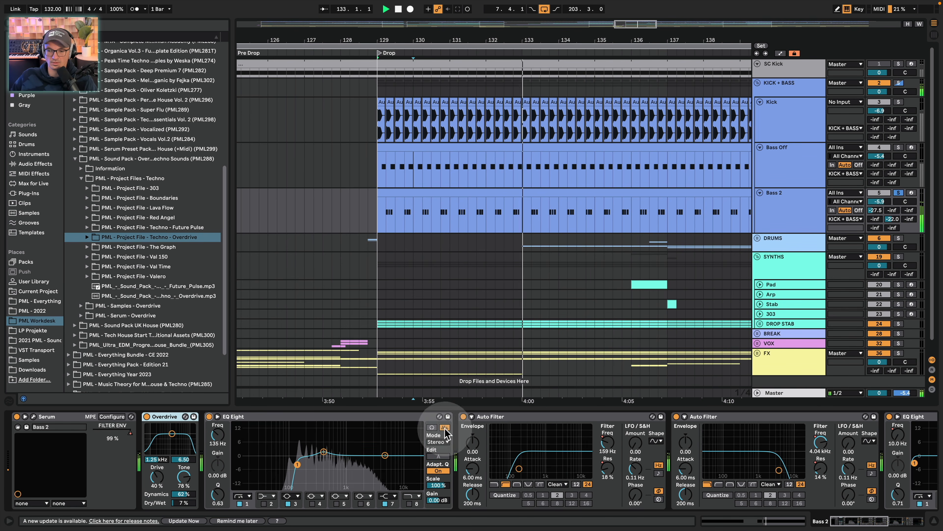
{"action": "key", "text": "space"}
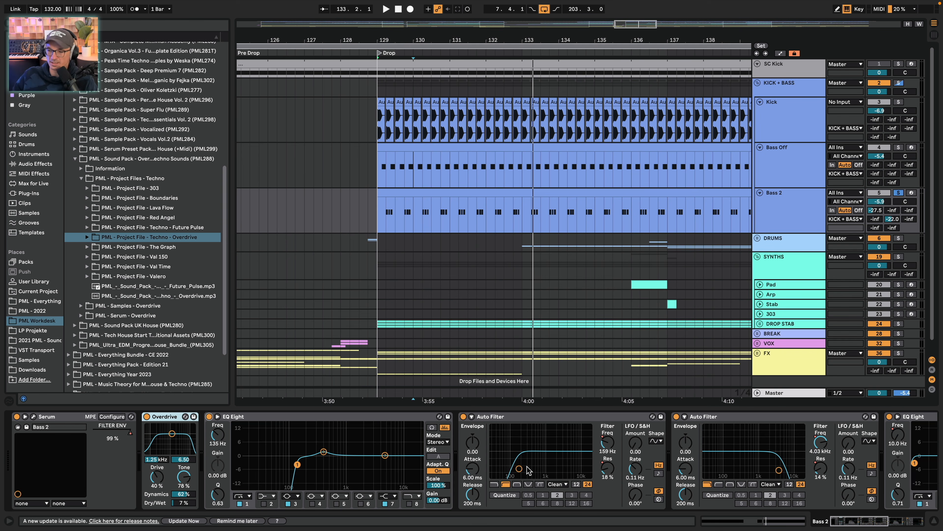
Show the automation lanes and examine Bass 2's second Auto Filter Frequency automation from the Build through to the Outro
{"action": "left_click", "coordinate": [765, 415]}
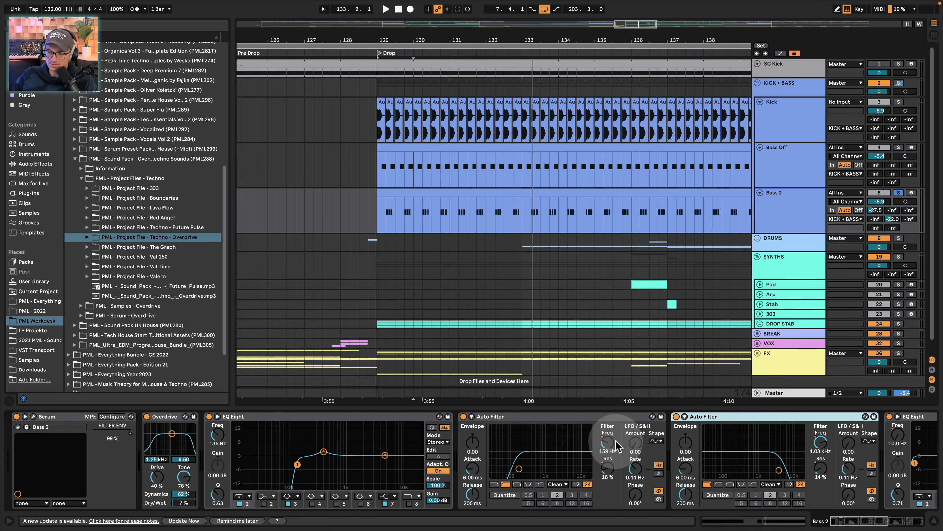
{"action": "left_click", "coordinate": [781, 53]}
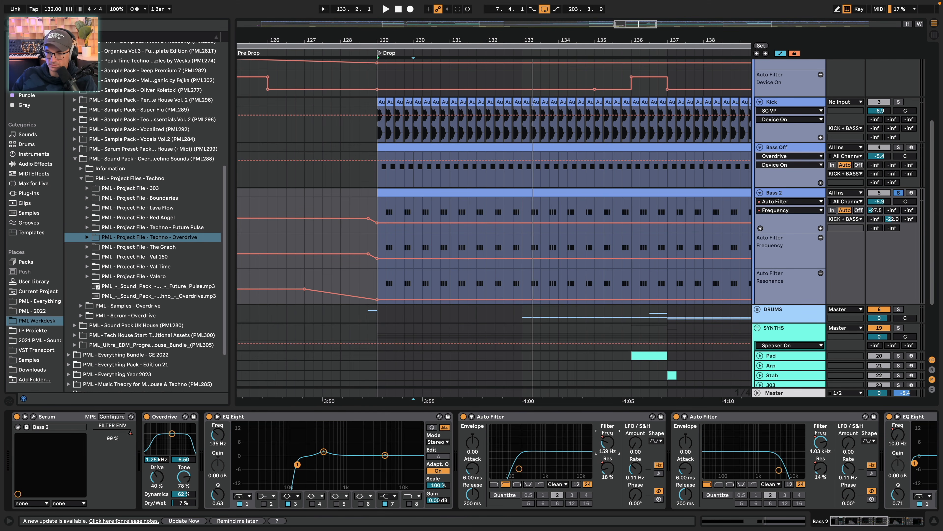
{"action": "left_click", "coordinate": [820, 441]}
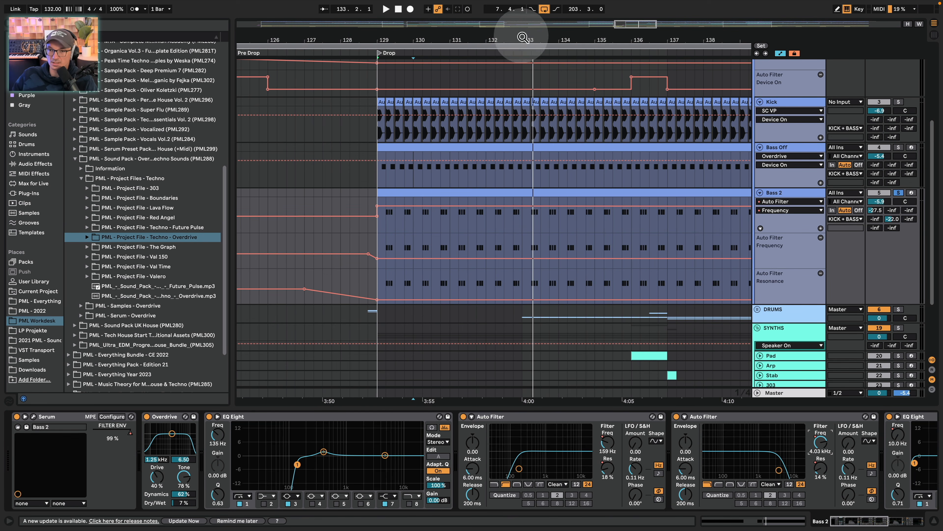
{"action": "left_click_drag", "start_coordinate": [522, 39], "coordinate": [497, 8]}
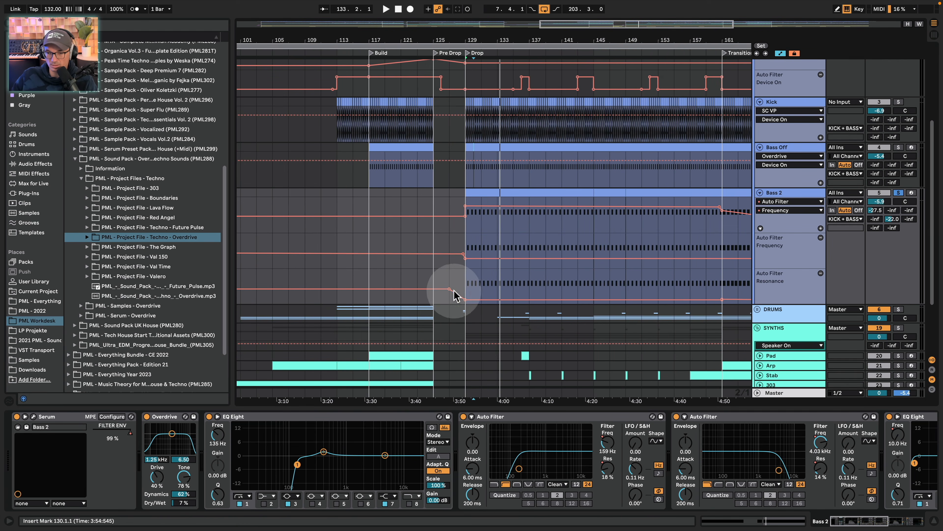
{"action": "left_click_drag", "start_coordinate": [568, 38], "coordinate": [423, 30]}
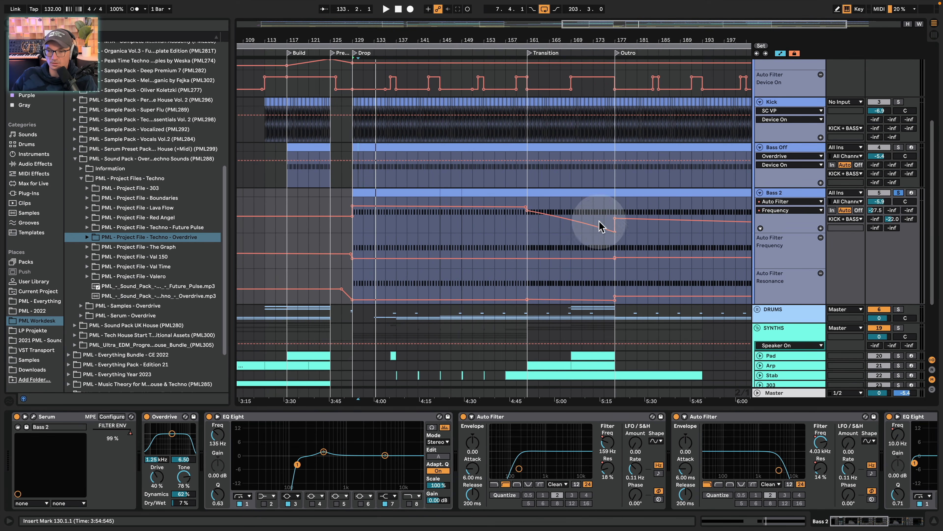
Play Bass 2 through the Transition while examining the 1 Frequency A automation of its EQ Eight after the Auto Filters
{"action": "left_click", "coordinate": [852, 524]}
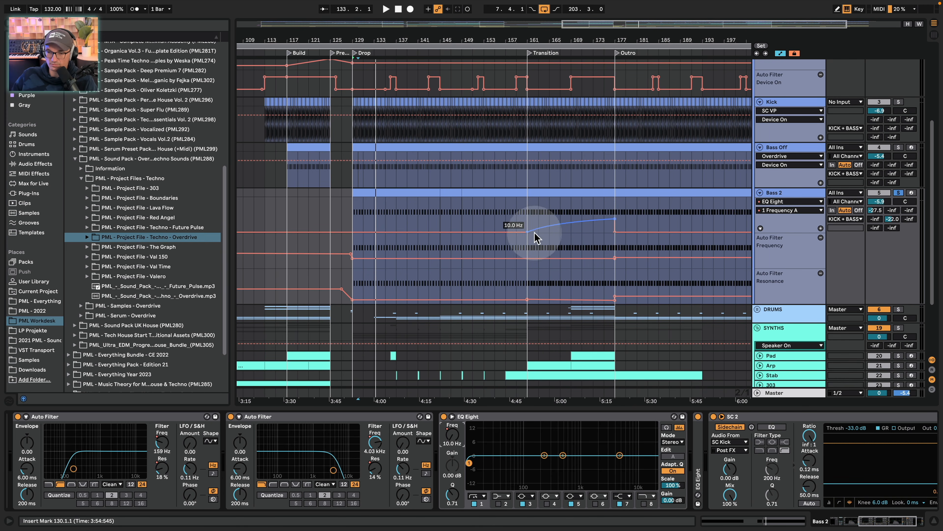
{"action": "left_click", "coordinate": [563, 210]}
{"action": "key", "text": "space"}
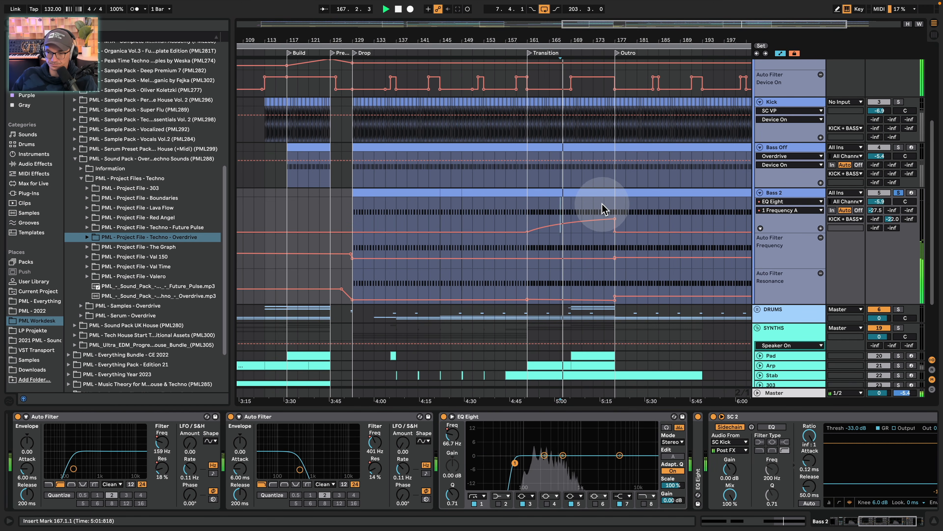
{"action": "key", "text": "space"}
{"action": "key", "text": "space"}
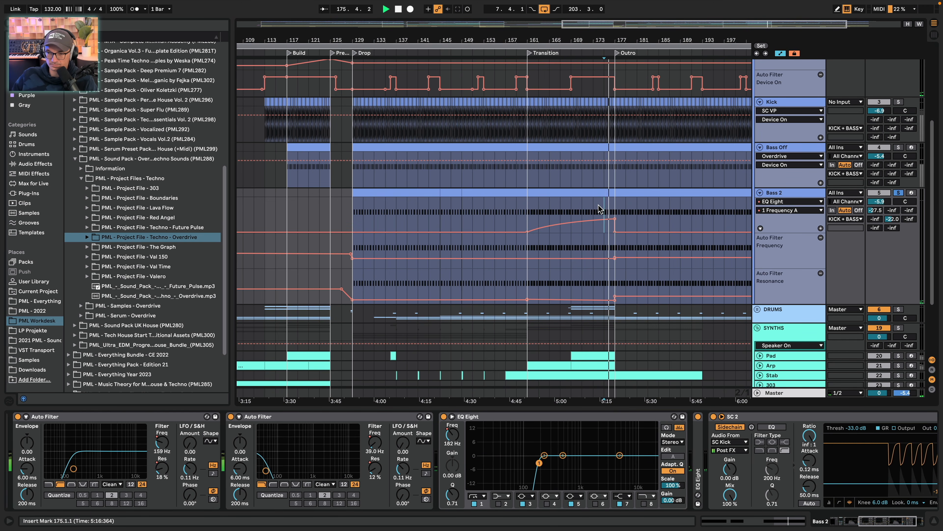
{"action": "left_click", "coordinate": [584, 211]}
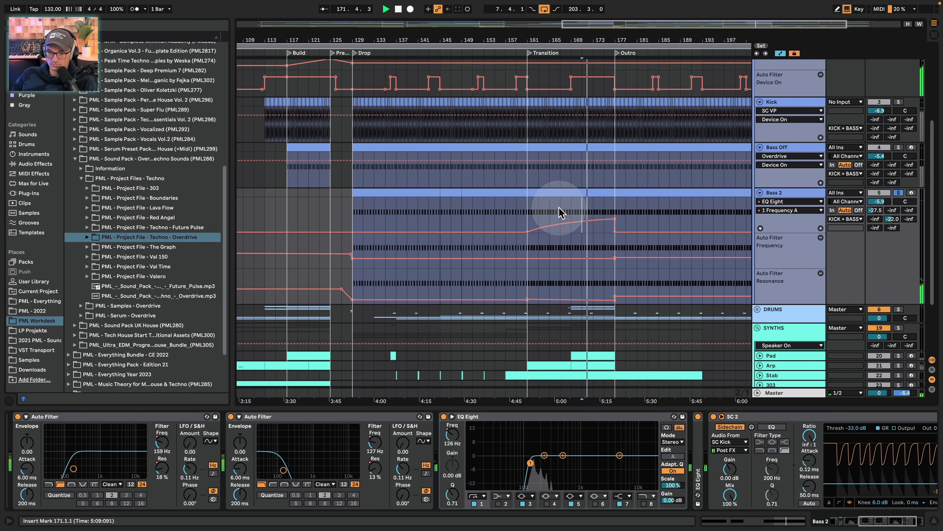
{"action": "left_click", "coordinate": [561, 212]}
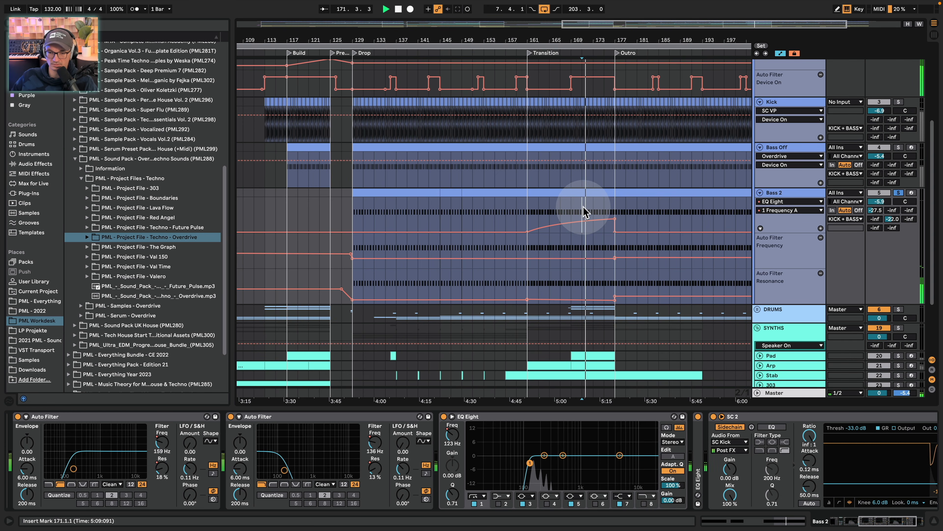
Unfold Bass 2's last EQ Eight, turn on its audition mode and play the soloed bass in the Drop
{"action": "double_click", "coordinate": [699, 450]}
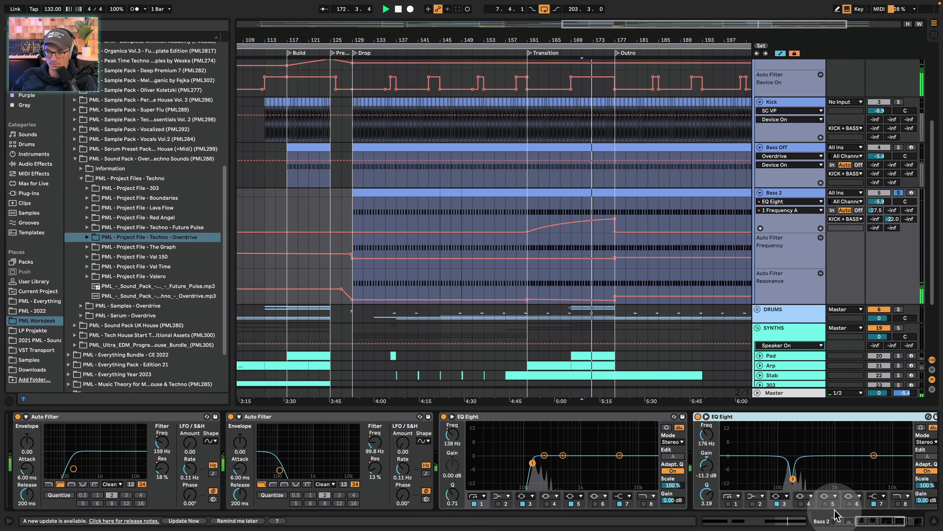
{"action": "key", "text": "space"}
{"action": "left_click", "coordinate": [473, 213]}
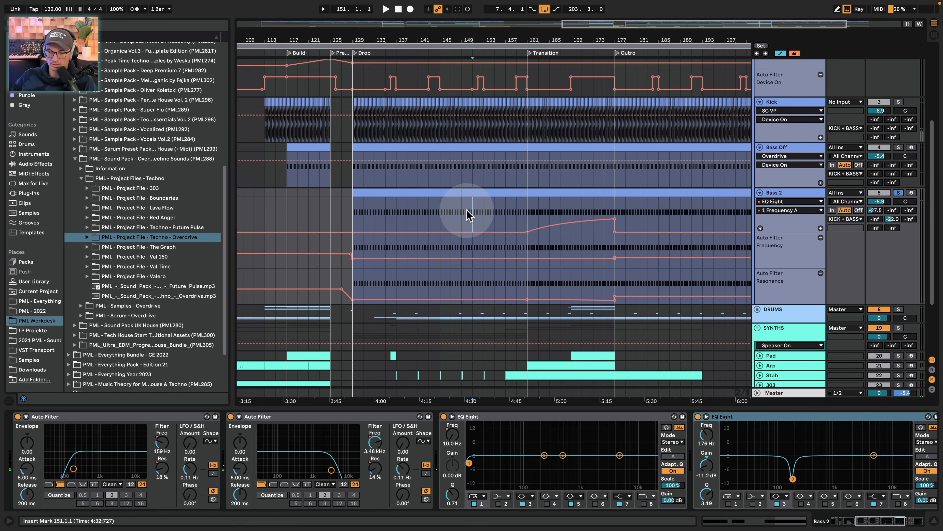
{"action": "key", "text": "space"}
{"action": "key", "text": "space"}
{"action": "left_click", "coordinate": [921, 428]}
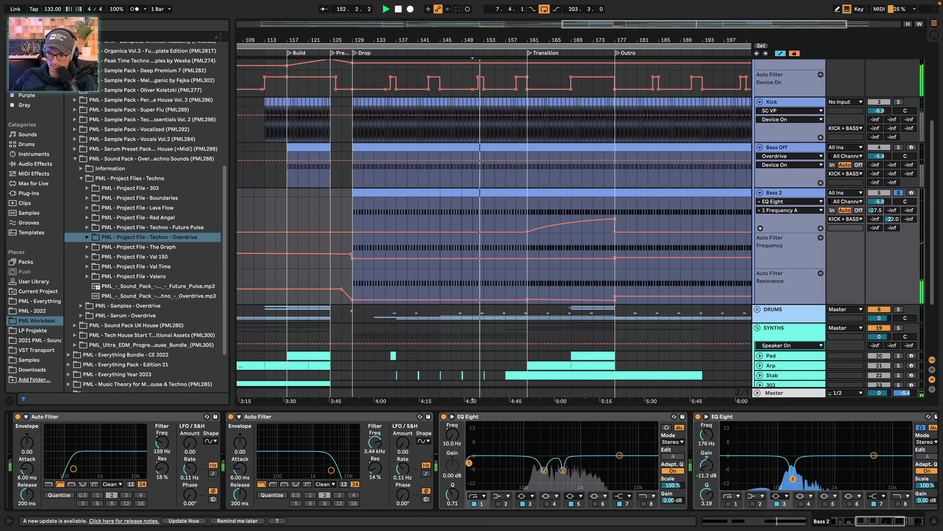
{"action": "left_click", "coordinate": [420, 217]}
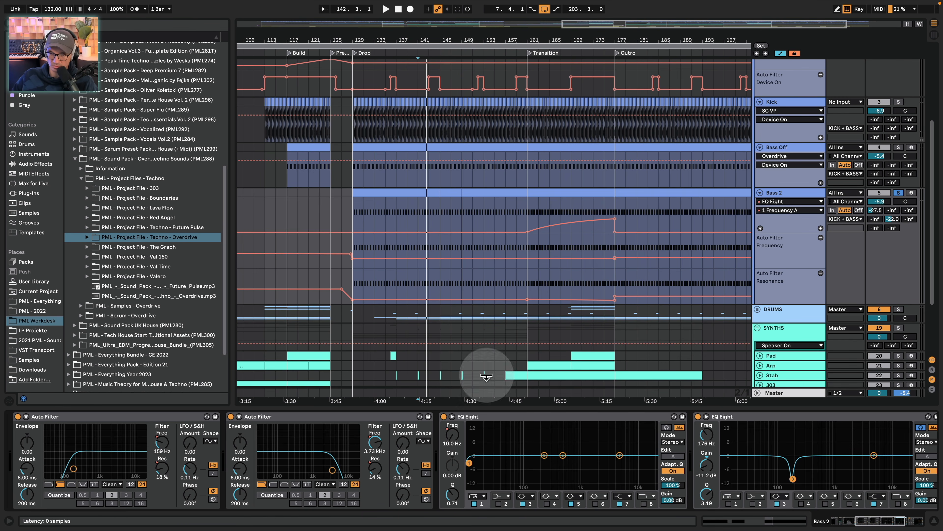
{"action": "key", "text": "space"}
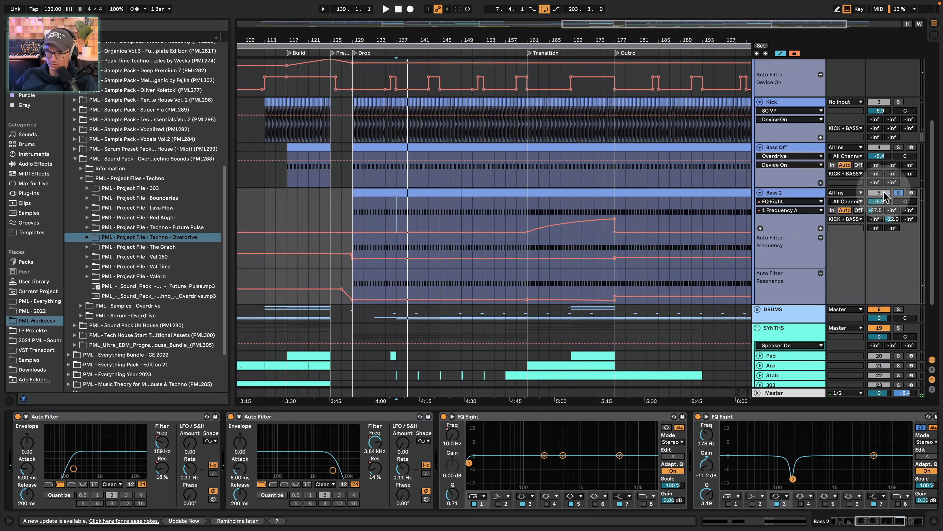
Unsolo Bass 2, unfold the DROP STAB group and play it soloed in the Drop
{"action": "scroll", "coordinate": [609, 253], "scroll_direction": "down", "scroll_amount": 4}
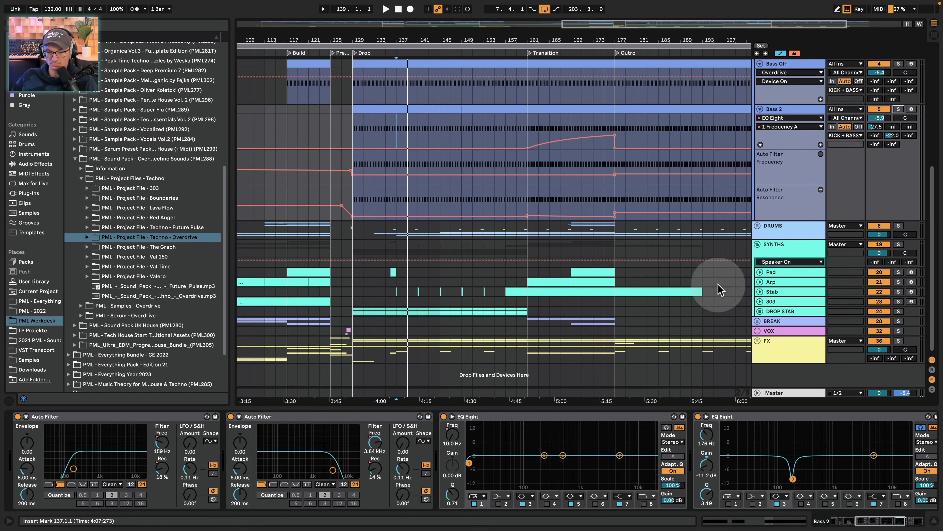
{"action": "left_click", "coordinate": [760, 311]}
{"action": "scroll", "coordinate": [740, 311], "scroll_direction": "down", "scroll_amount": 5}
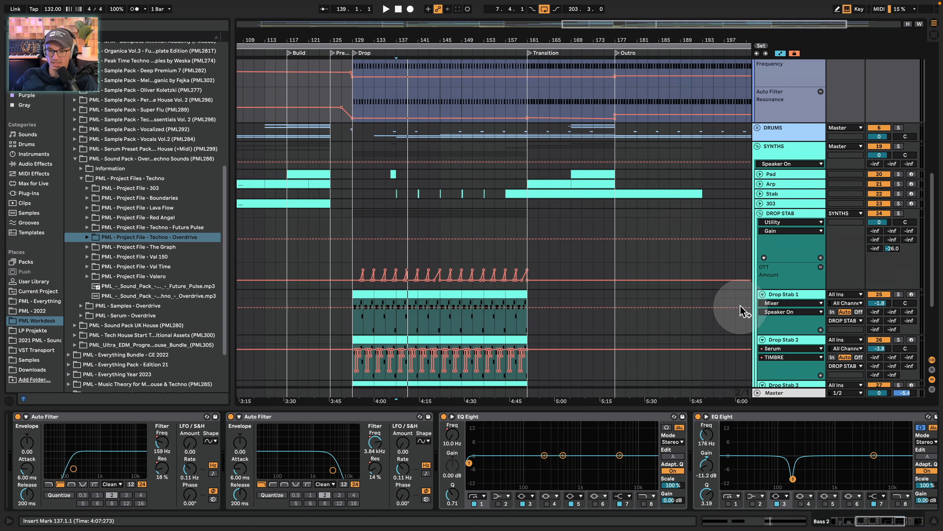
{"action": "left_click", "coordinate": [890, 211]}
{"action": "left_click", "coordinate": [899, 213]}
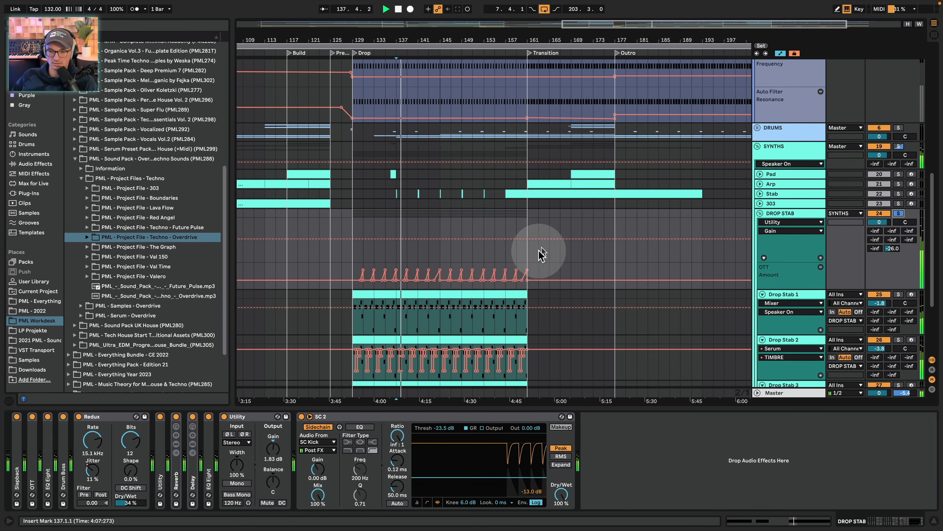
{"action": "scroll", "coordinate": [455, 274], "scroll_direction": "up", "scroll_amount": 3}
{"action": "scroll", "coordinate": [453, 266], "scroll_direction": "up", "scroll_amount": 2}
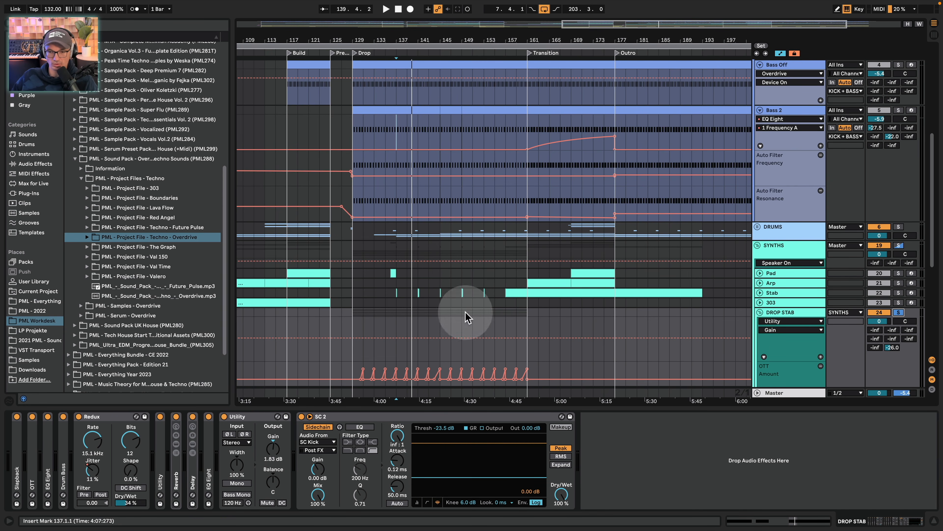
{"action": "scroll", "coordinate": [762, 320], "scroll_direction": "down", "scroll_amount": 6}
Inspect the device chains of Drop Stab 1 and Drop Stab 2, playing Drop Stab 2 soloed to examine its Envelope Follower
{"action": "left_click", "coordinate": [791, 235]}
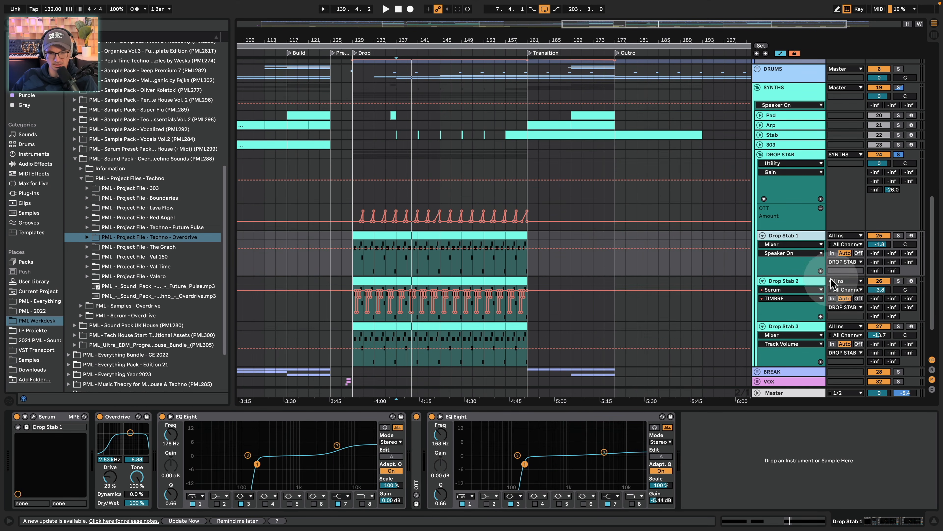
{"action": "left_click", "coordinate": [795, 281]}
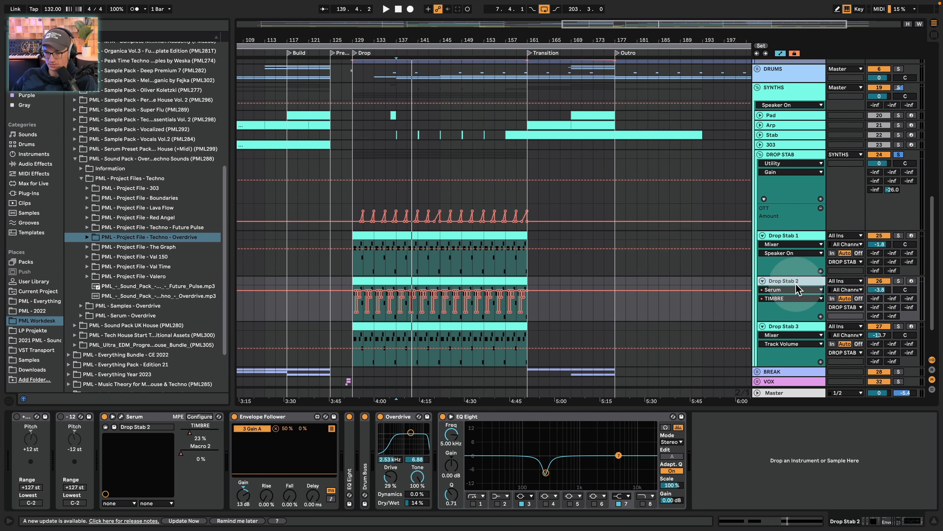
{"action": "left_click", "coordinate": [293, 424]}
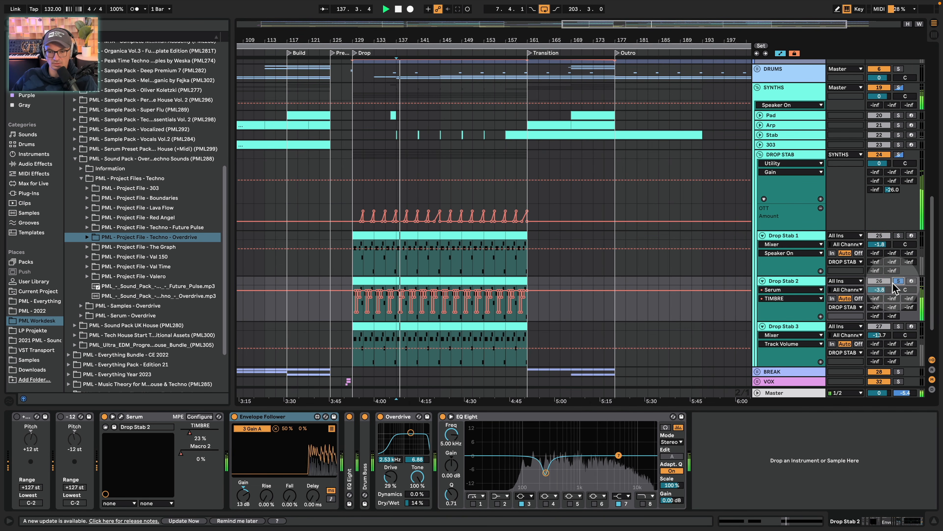
{"action": "key", "text": "space"}
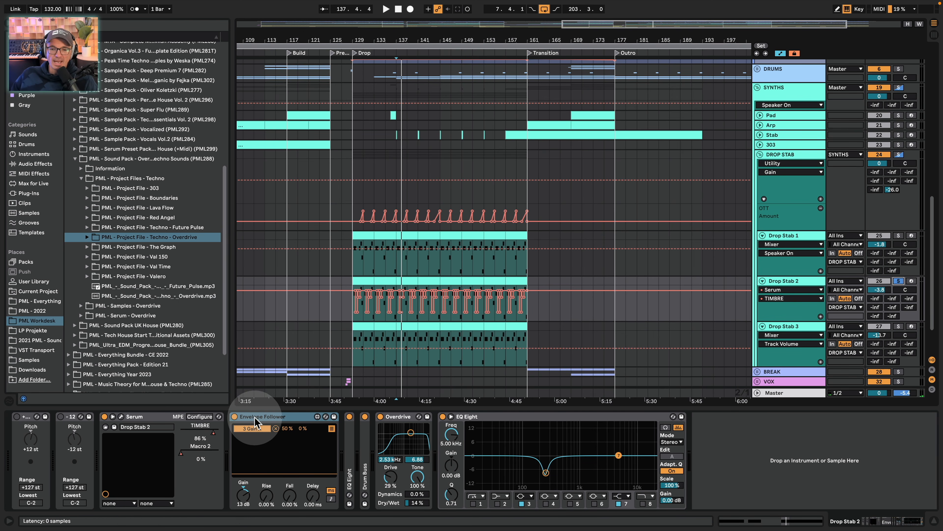
{"action": "left_click", "coordinate": [256, 418]}
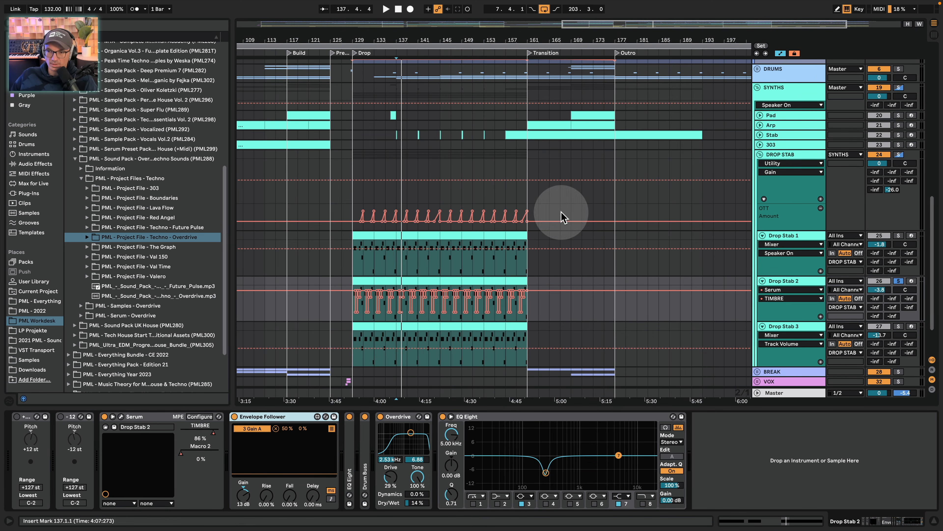
Select Bass 2 and inspect the 225 Hz and 489 Hz bands of the EQ Eight after its Auto Filters
{"action": "scroll", "coordinate": [804, 129], "scroll_direction": "up", "scroll_amount": 6}
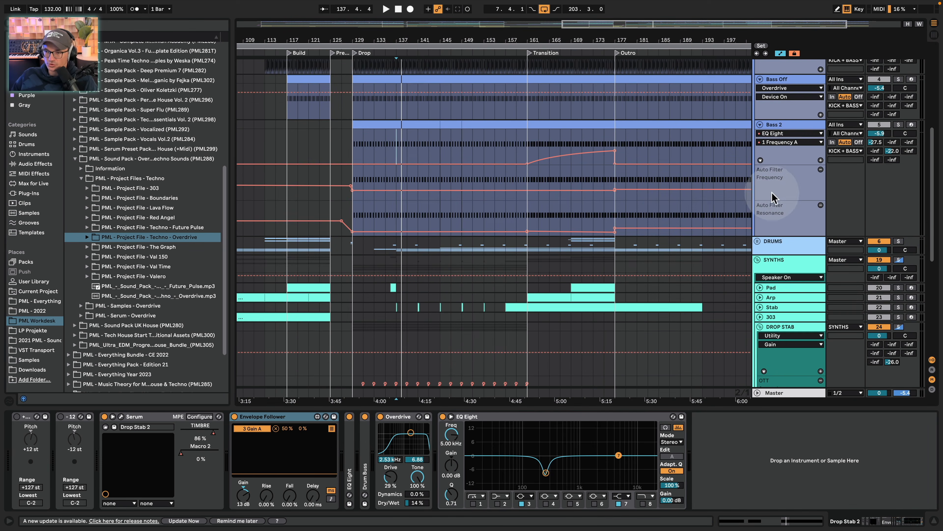
{"action": "left_click", "coordinate": [795, 125]}
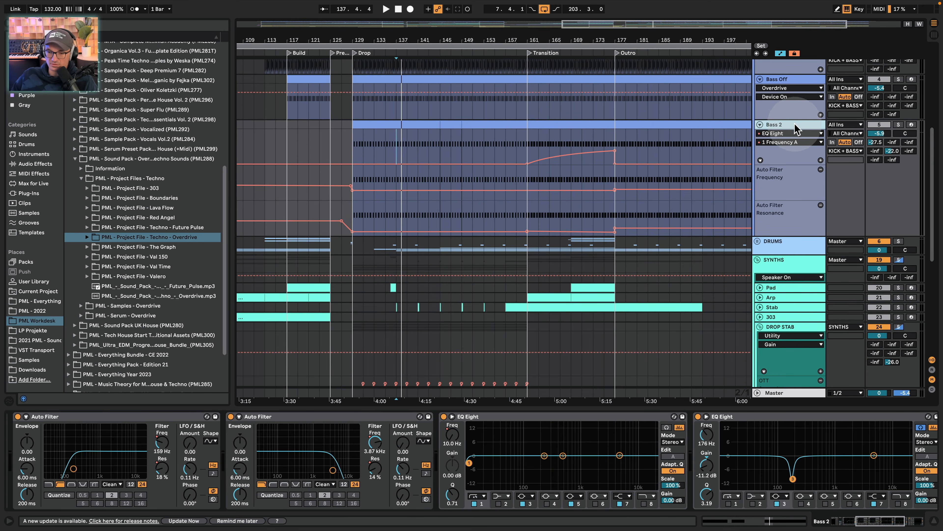
{"action": "left_click", "coordinate": [479, 415]}
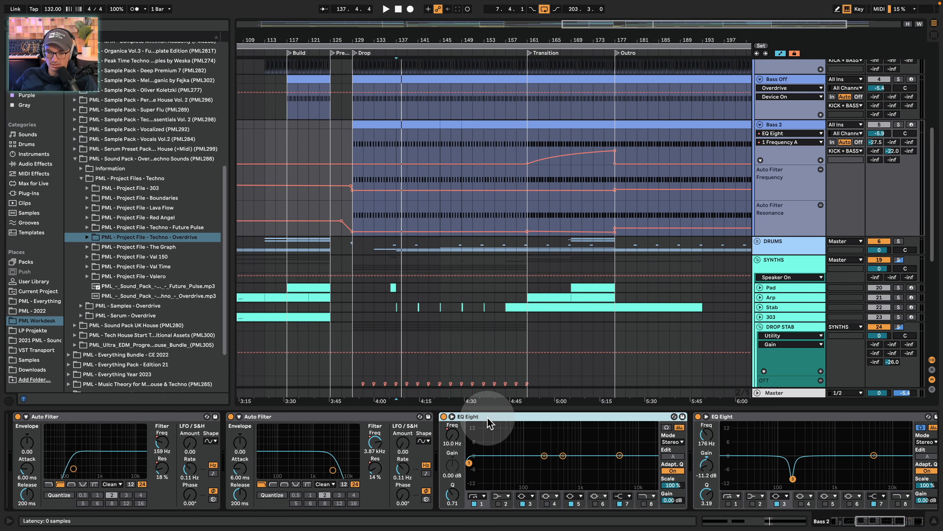
{"action": "left_click", "coordinate": [545, 456]}
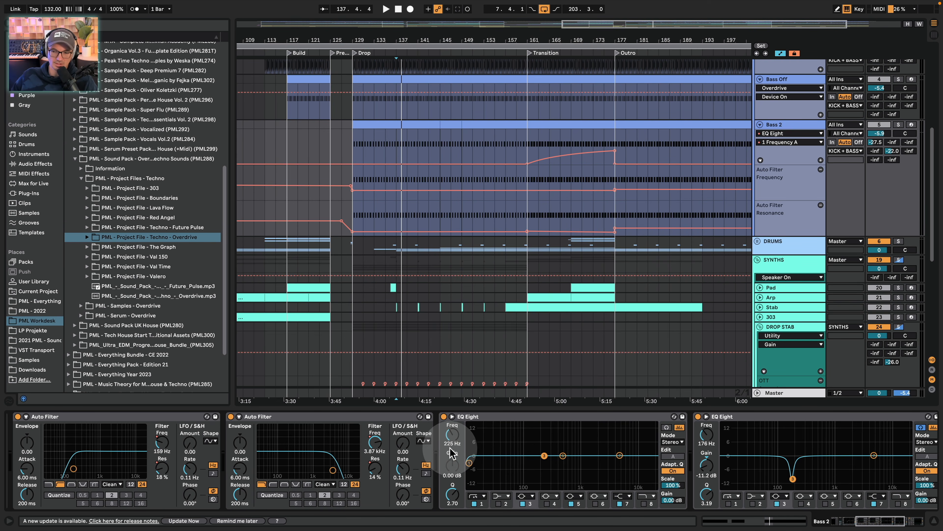
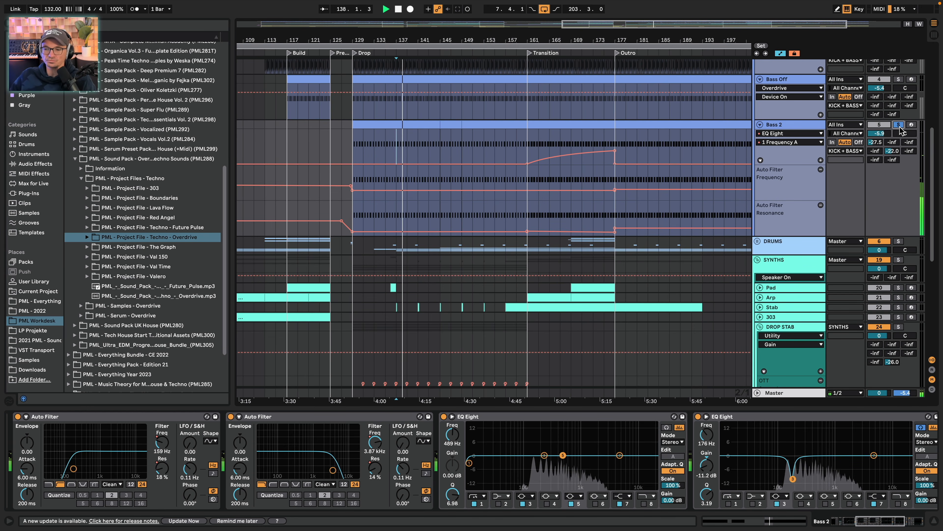
Play the soloed Bass 2 alone and together with DROP STAB to examine the ducking in its EQ Eight
{"action": "scroll", "coordinate": [722, 211], "scroll_direction": "down", "scroll_amount": 3}
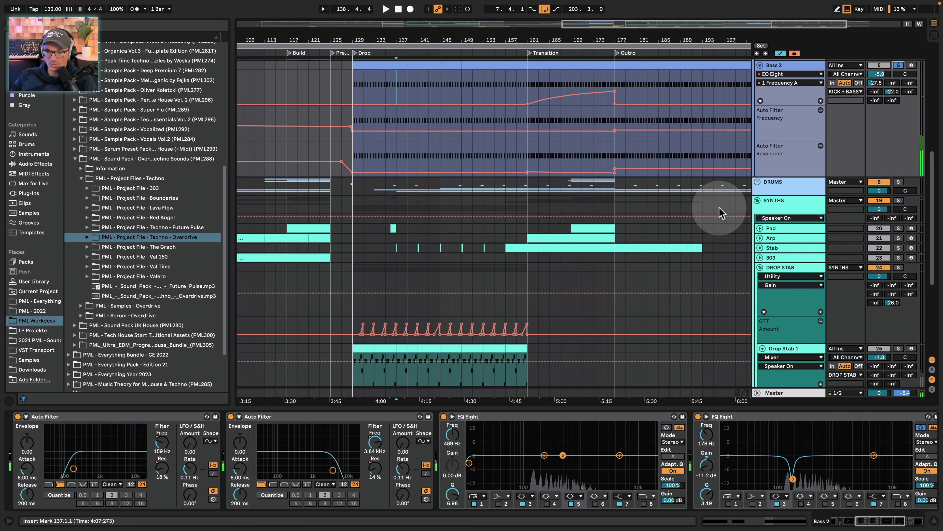
{"action": "scroll", "coordinate": [721, 212], "scroll_direction": "down", "scroll_amount": 5}
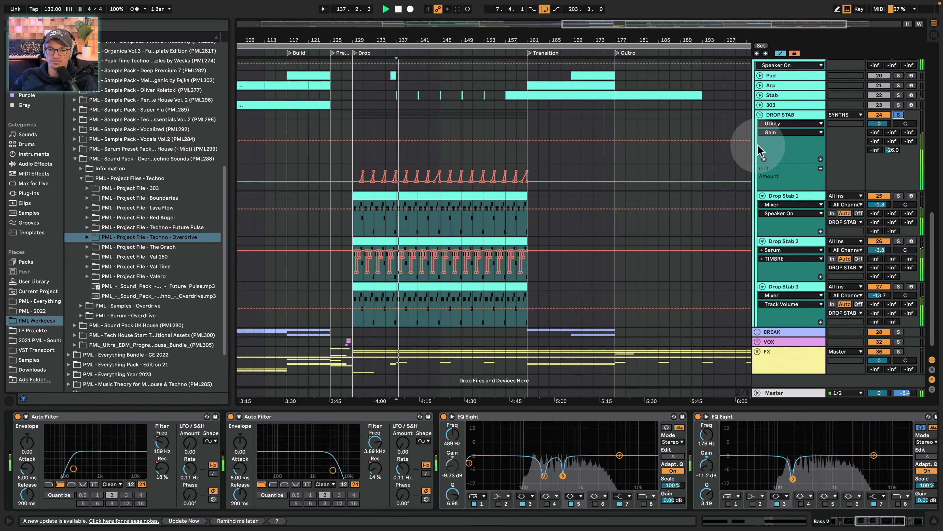
{"action": "scroll", "coordinate": [586, 202], "scroll_direction": "up", "scroll_amount": 4}
{"action": "scroll", "coordinate": [588, 204], "scroll_direction": "up", "scroll_amount": 5}
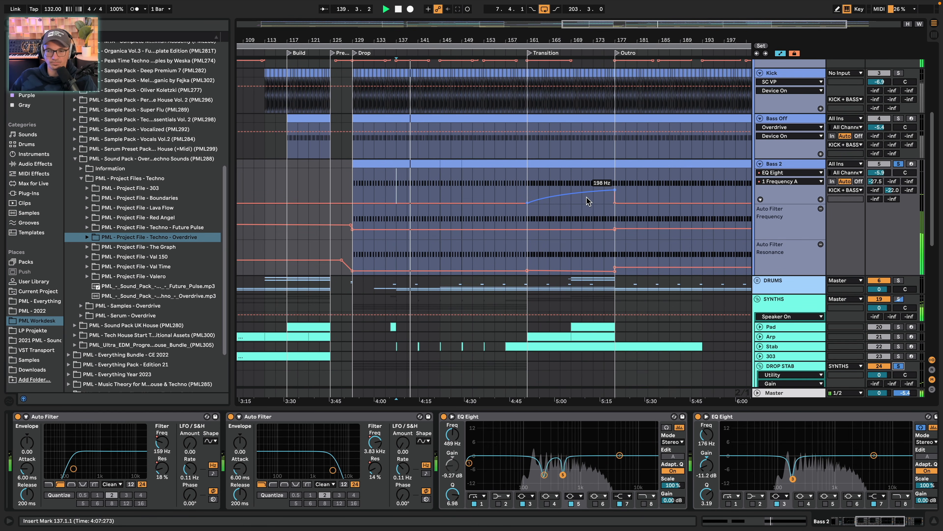
{"action": "scroll", "coordinate": [588, 202], "scroll_direction": "down", "scroll_amount": 1}
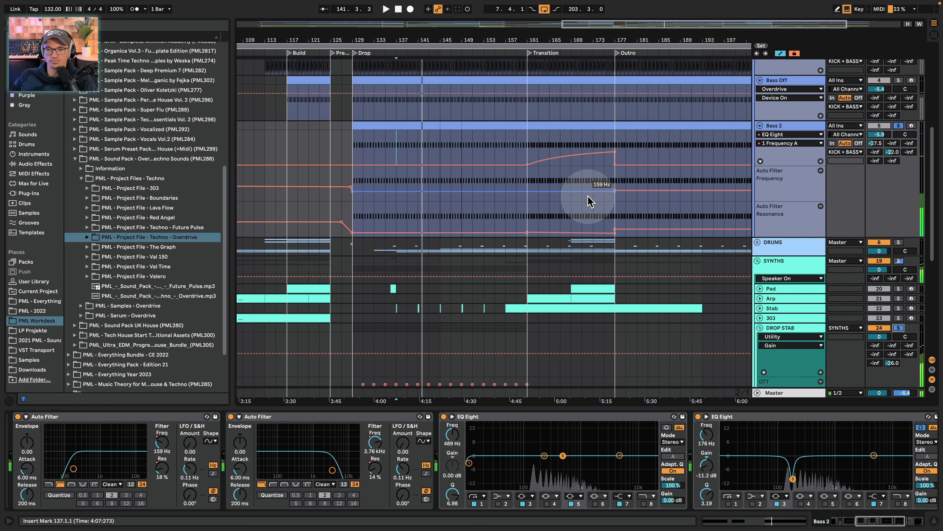
{"action": "scroll", "coordinate": [591, 206], "scroll_direction": "up", "scroll_amount": 5}
{"action": "scroll", "coordinate": [750, 318], "scroll_direction": "down", "scroll_amount": 2}
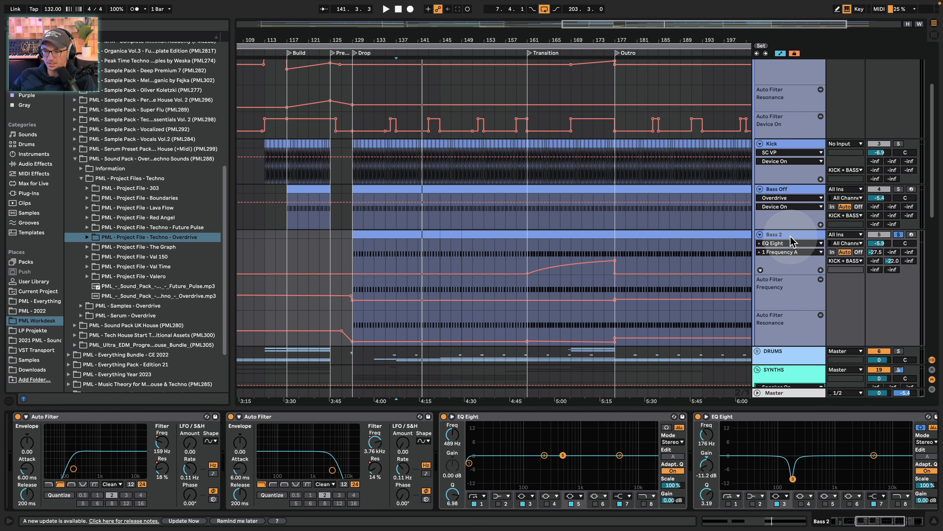
Inspect Bass 2's SC 2 sidechain compressor, then solo KICK + BASS and play it in the Drop and Transition
{"action": "left_click_drag", "start_coordinate": [878, 526], "coordinate": [907, 526]}
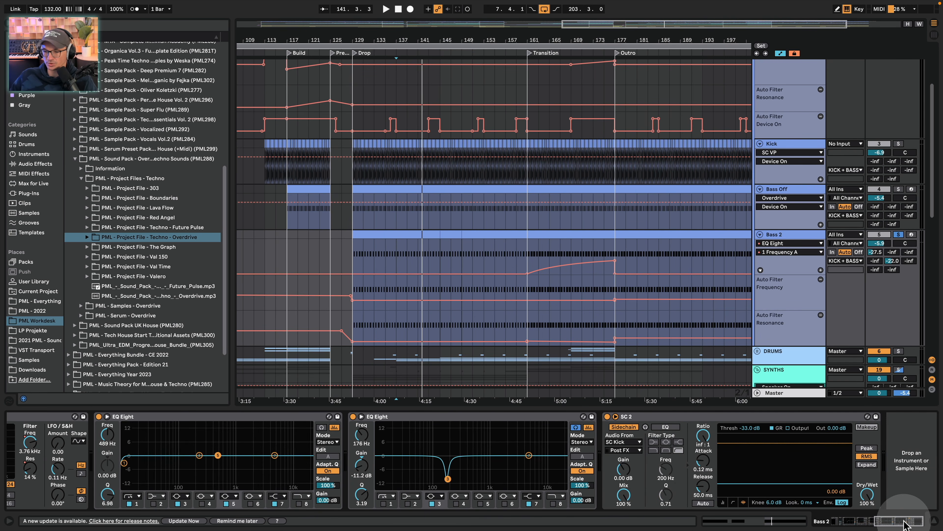
{"action": "scroll", "coordinate": [739, 316], "scroll_direction": "up", "scroll_amount": 2}
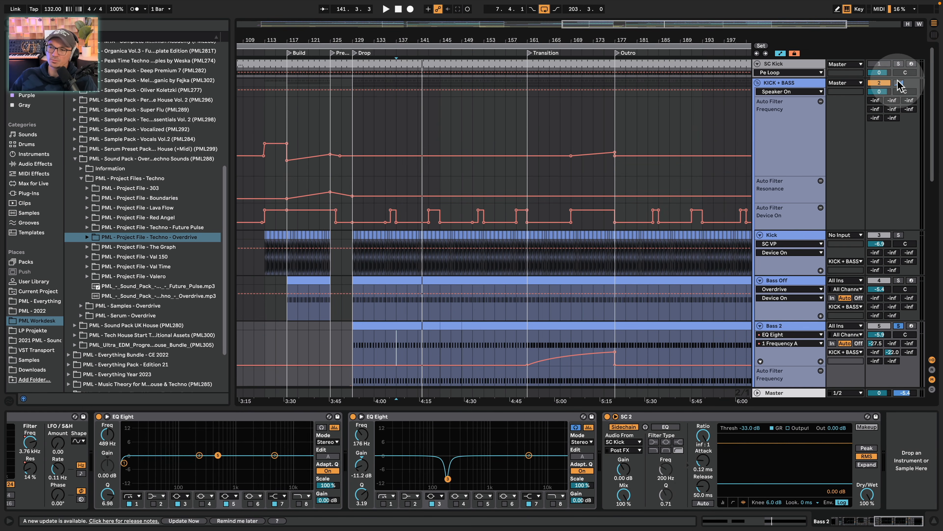
{"action": "key", "text": "space"}
{"action": "scroll", "coordinate": [451, 223], "scroll_direction": "down", "scroll_amount": 2}
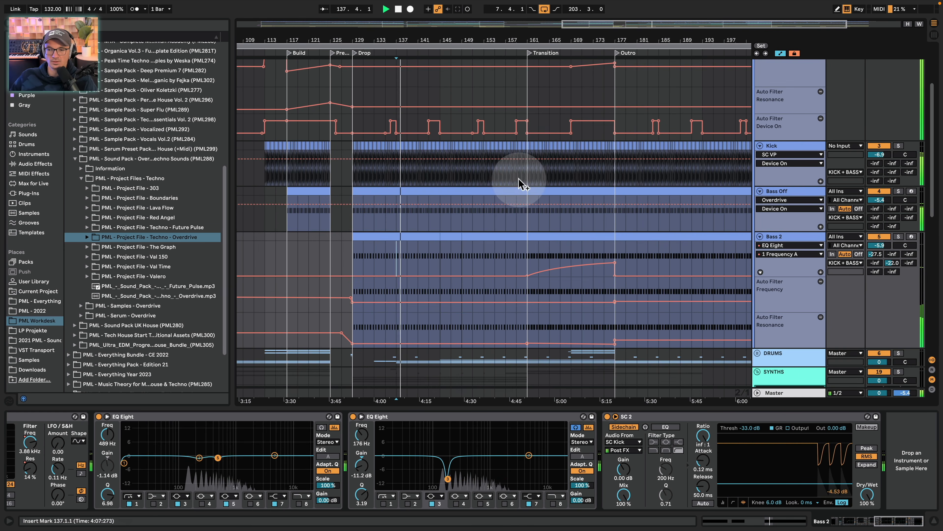
{"action": "left_click", "coordinate": [529, 81]}
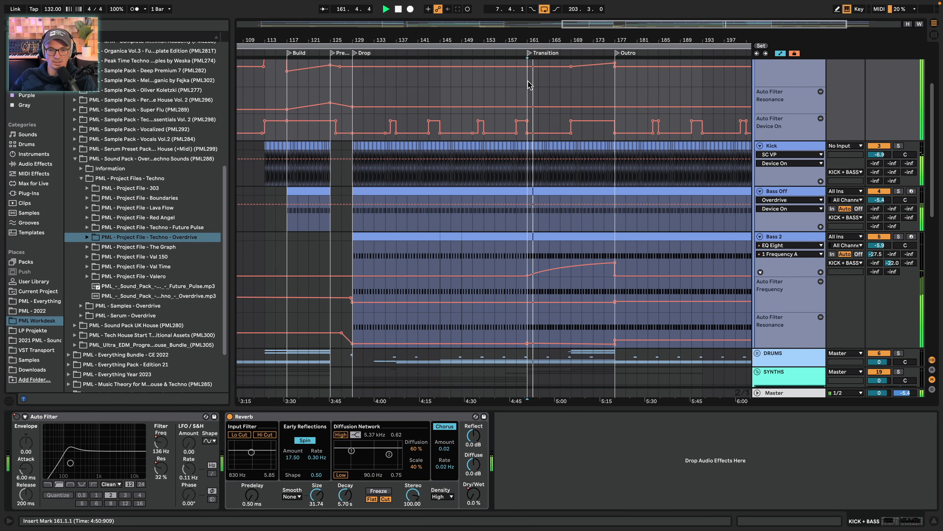
Unfold the DRUMS group and play it soloed from the start of the Transition
{"action": "scroll", "coordinate": [546, 191], "scroll_direction": "down", "scroll_amount": 5}
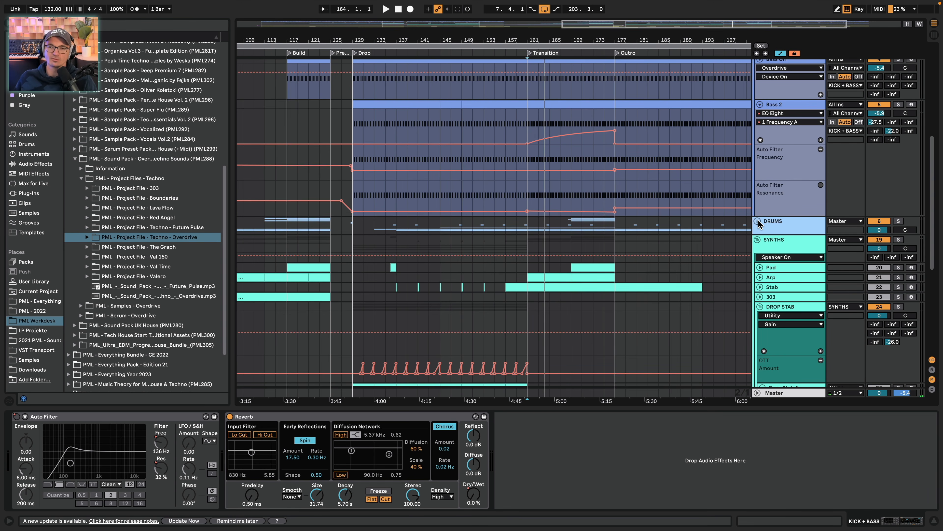
{"action": "left_click", "coordinate": [758, 222]}
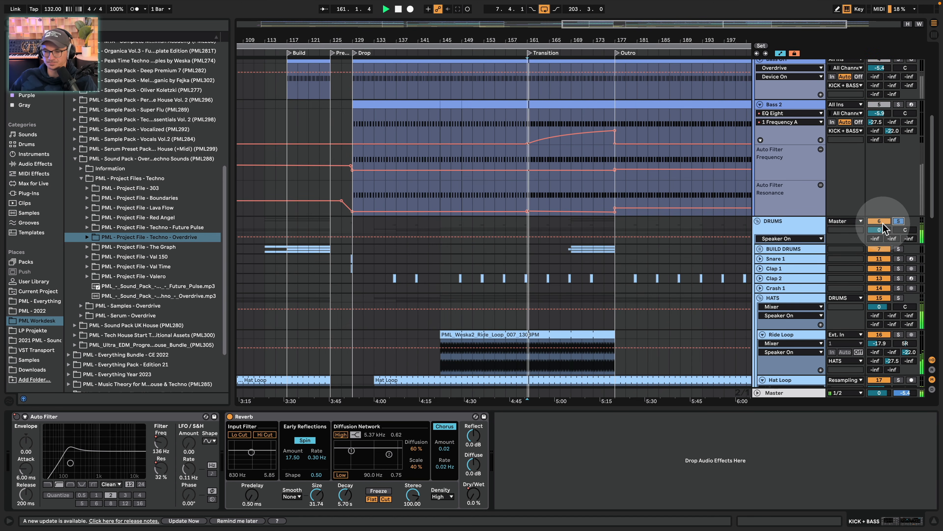
Select and solo the Ride Loop track in the HATS group and play it from the start of the Transition
{"action": "scroll", "coordinate": [730, 268], "scroll_direction": "down", "scroll_amount": 5}
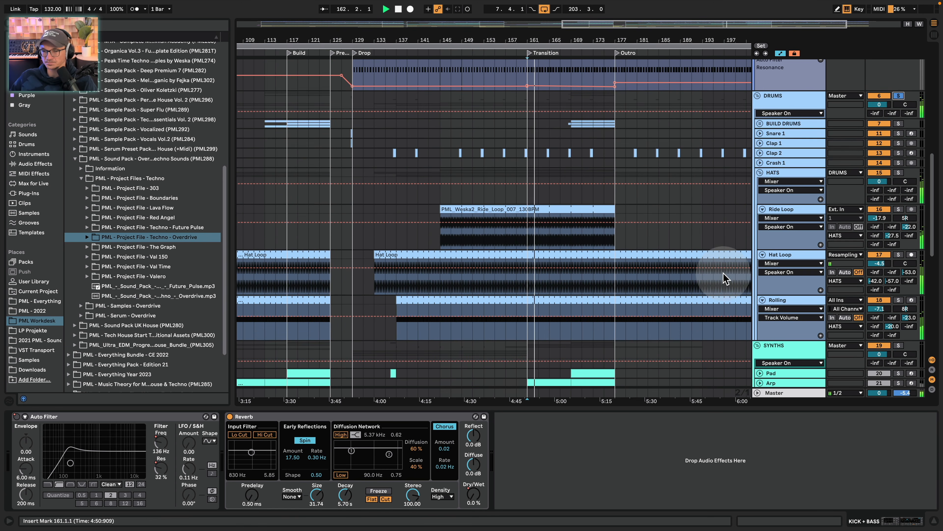
{"action": "left_click", "coordinate": [790, 208]}
{"action": "key", "text": "space"}
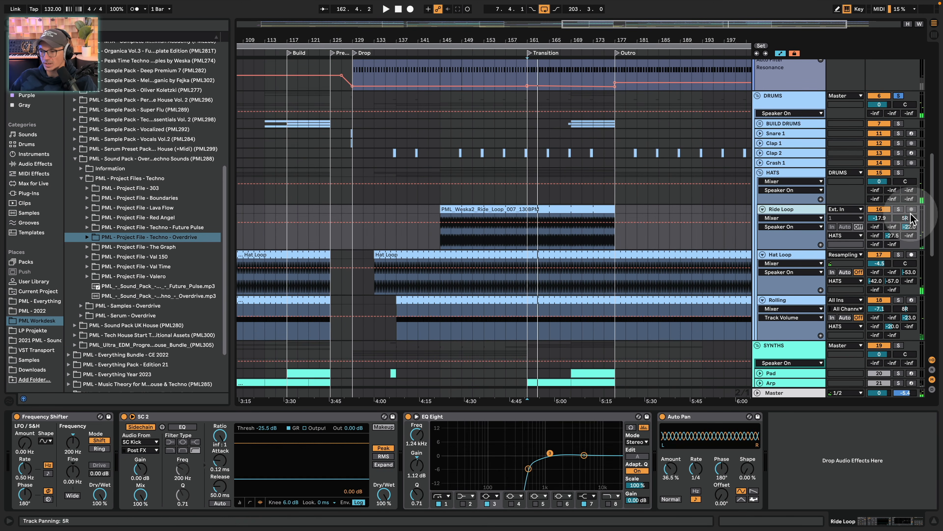
{"action": "left_click", "coordinate": [898, 209]}
{"action": "key", "text": "space"}
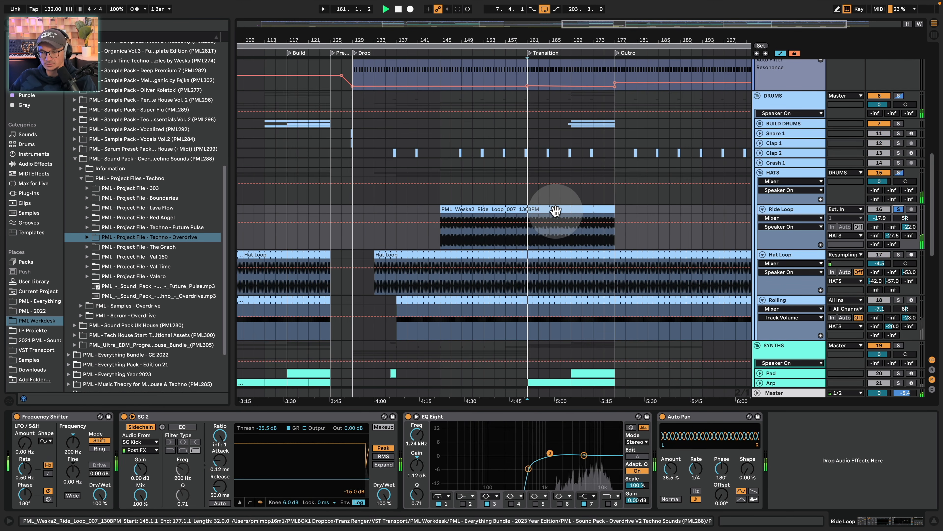
Examine the Ride Loop clip's waveform and the track's devices, and replay the soloed loop from bar 145
{"action": "double_click", "coordinate": [552, 210]}
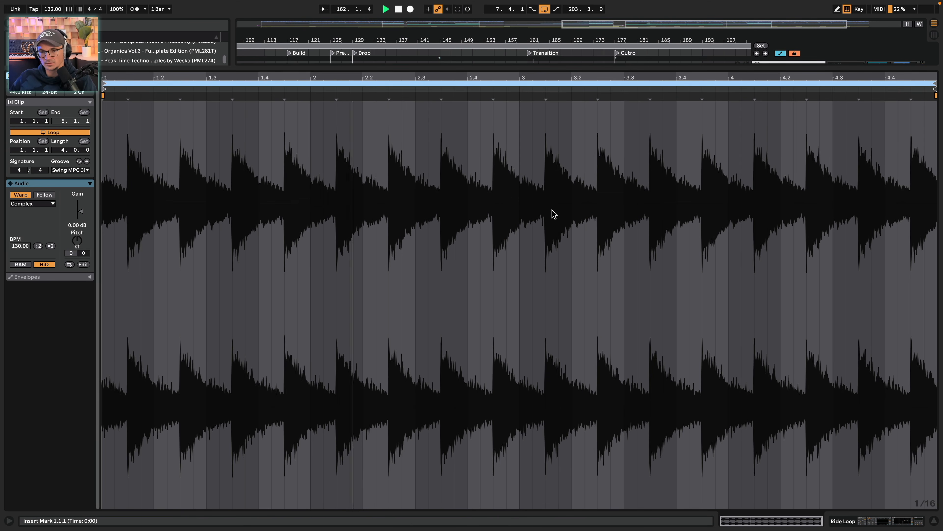
{"action": "left_click", "coordinate": [864, 521]}
{"action": "key", "text": "space"}
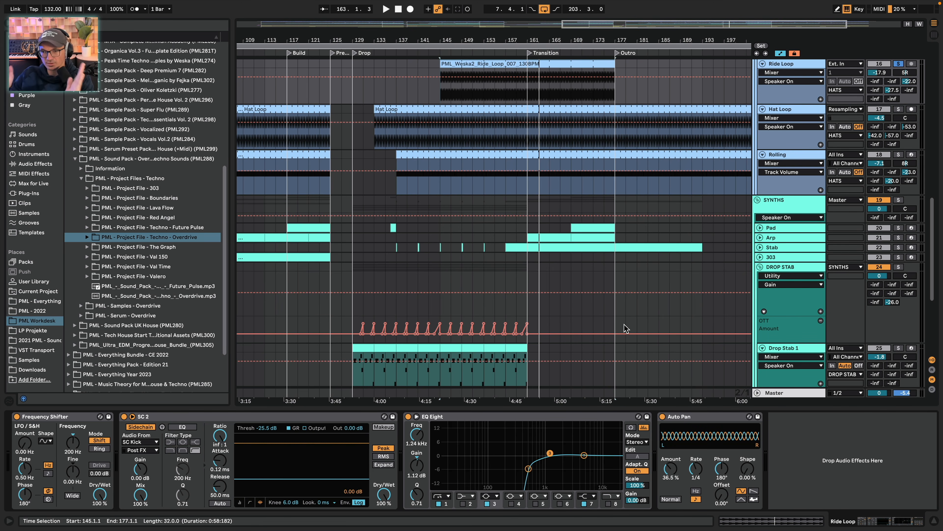
{"action": "key", "text": "space"}
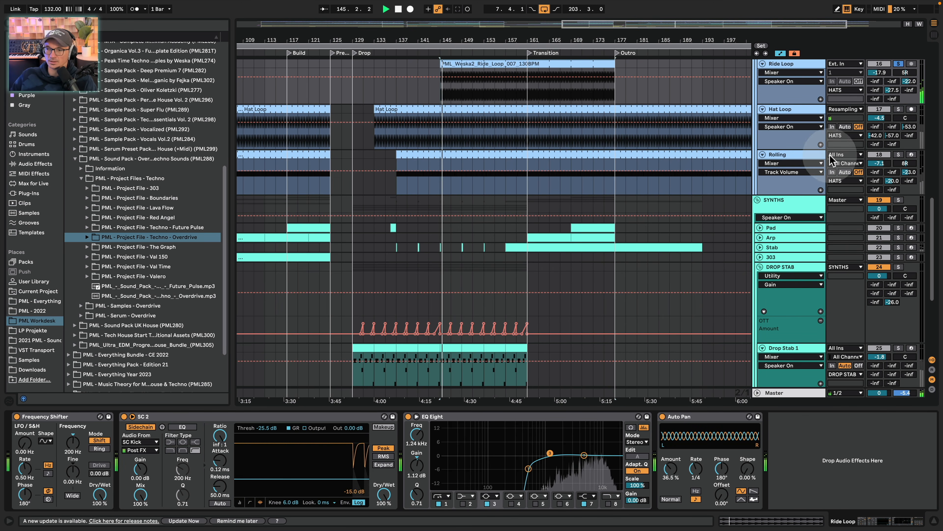
Solo Hat Loop, play it from the start of the Transition and examine its waveform closely
{"action": "left_click", "coordinate": [898, 108]}
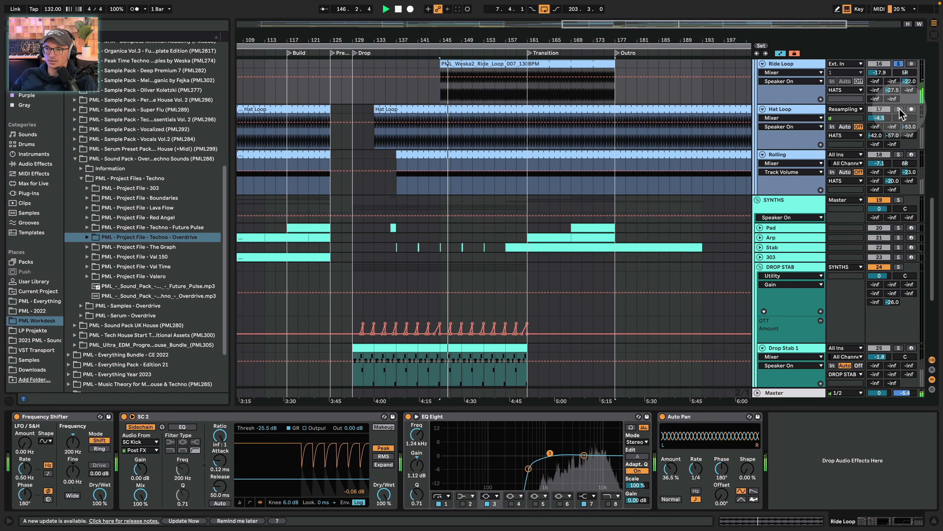
{"action": "left_click", "coordinate": [529, 134]}
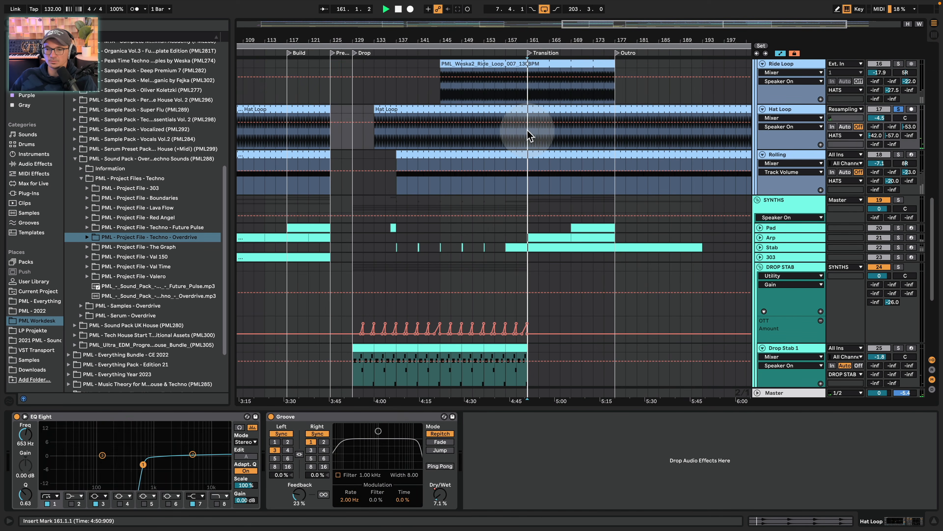
{"action": "left_click_drag", "start_coordinate": [542, 39], "coordinate": [541, 128]}
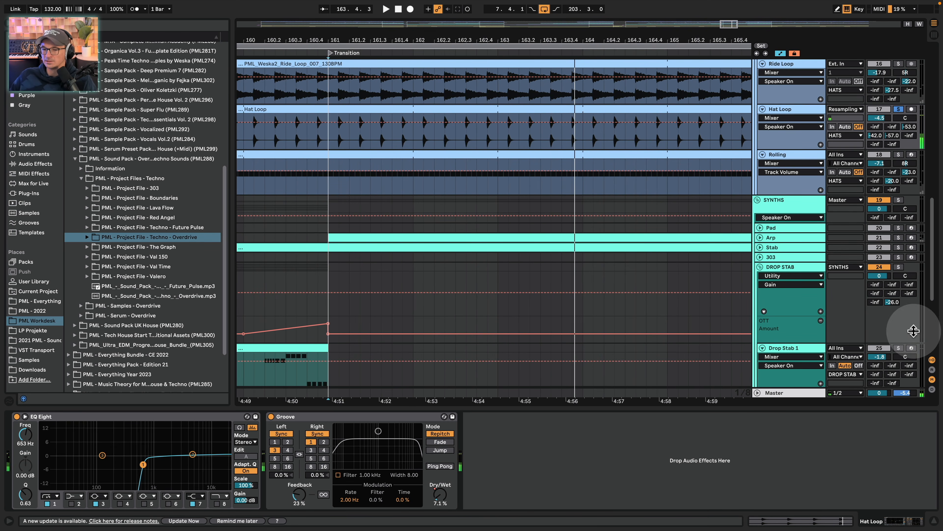
Show the return tracks and inspect the D Reverb | Utility and E Kick Reverb effects that Hat Loop is sent to
{"action": "left_click", "coordinate": [932, 370]}
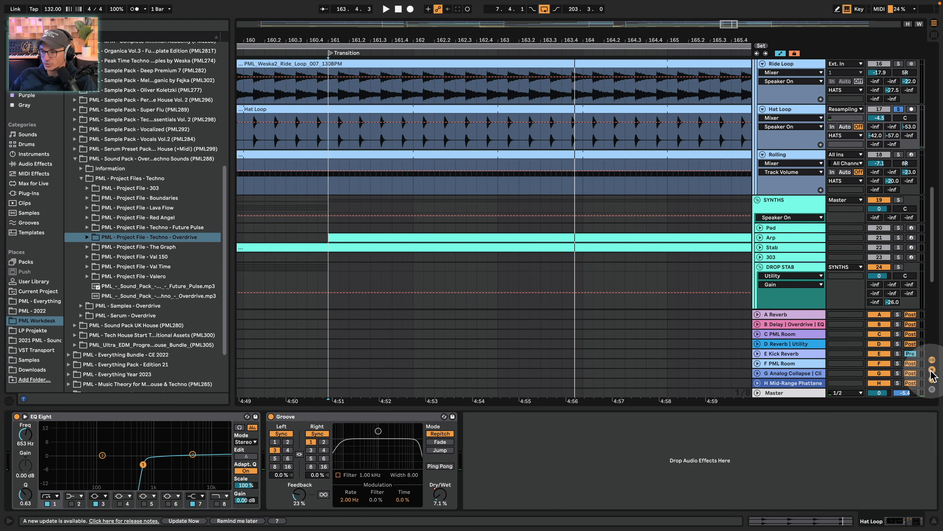
{"action": "left_click", "coordinate": [877, 136]}
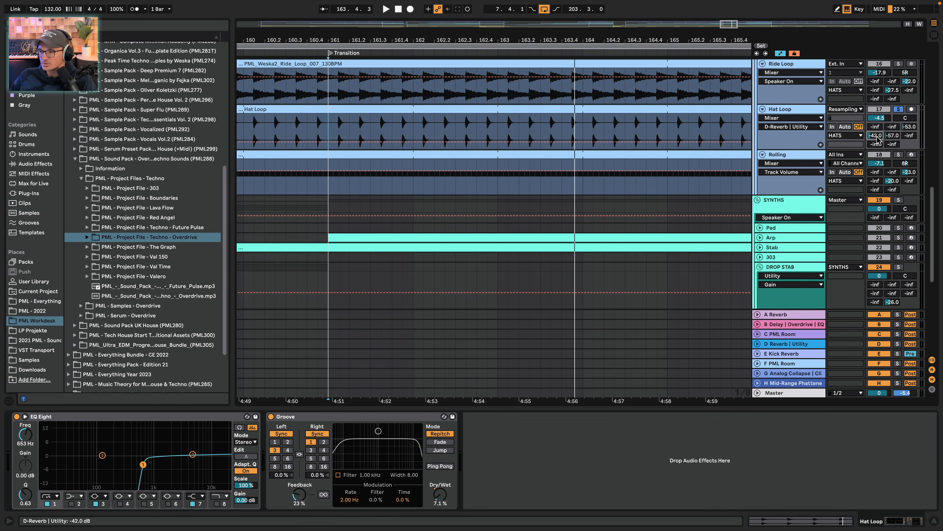
{"action": "left_click", "coordinate": [781, 345]}
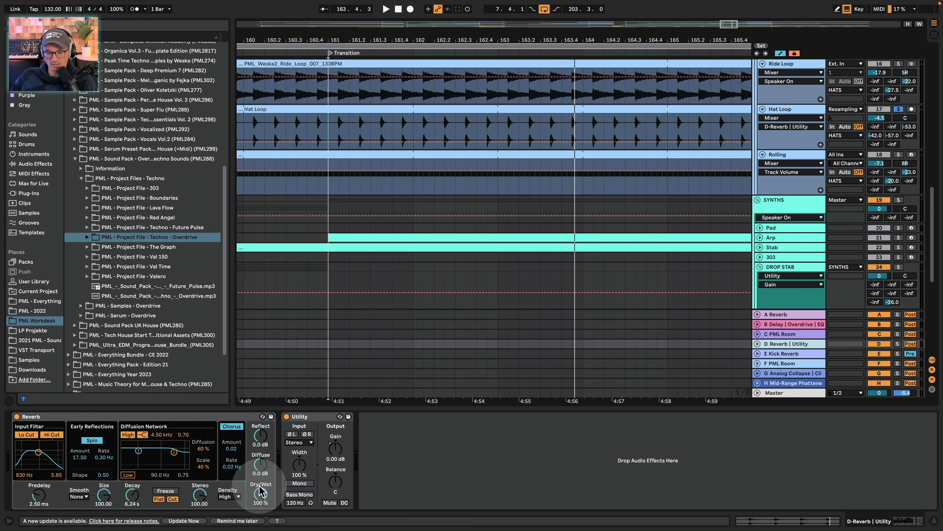
{"action": "left_click", "coordinate": [892, 135]}
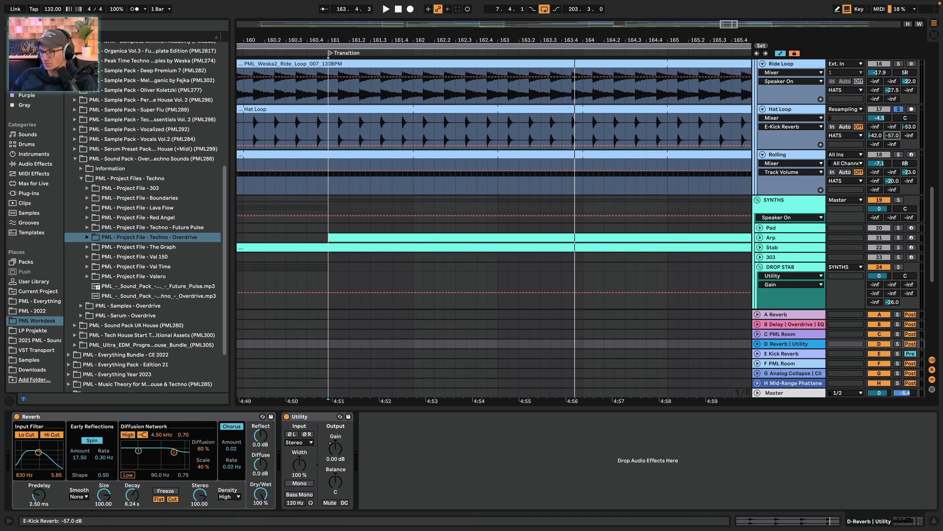
{"action": "left_click", "coordinate": [793, 354]}
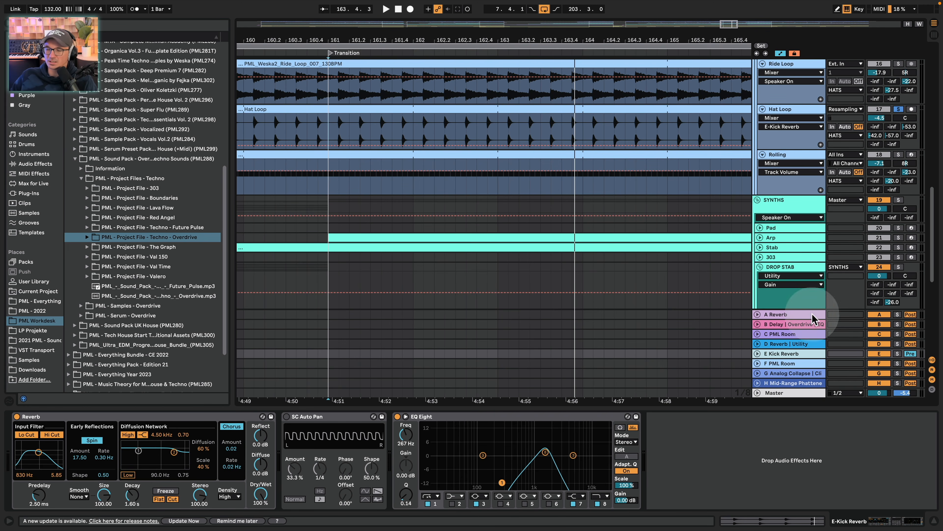
Select and solo the Rolling track and play its hi-hat from just after the start of the Transition
{"action": "left_click", "coordinate": [798, 156]}
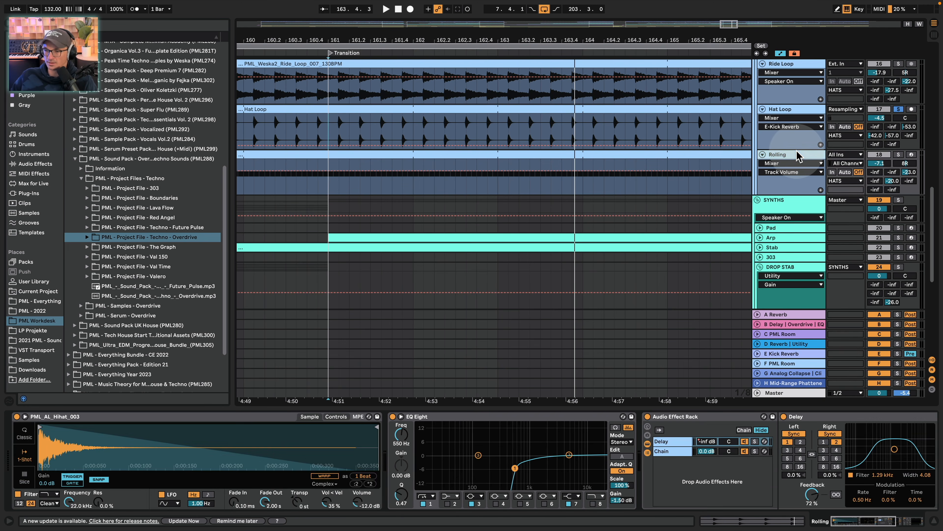
{"action": "left_click", "coordinate": [360, 178]}
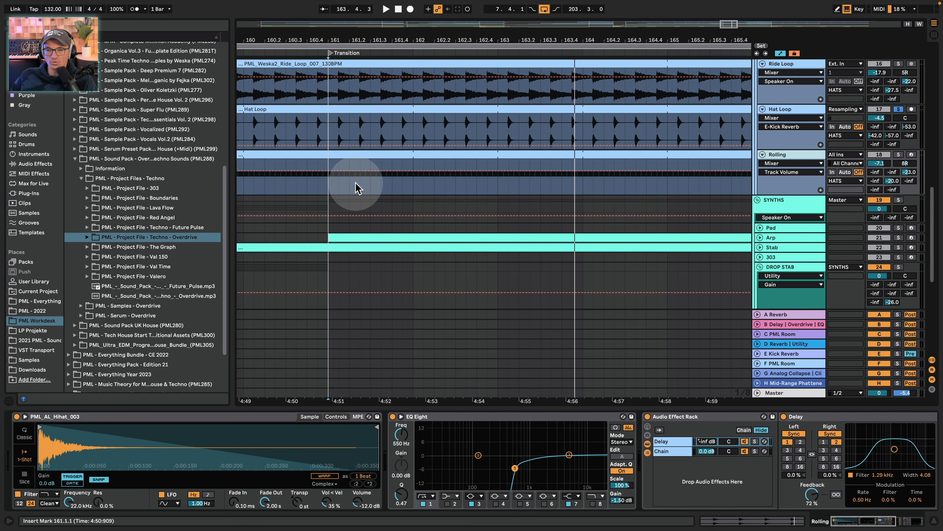
{"action": "left_click", "coordinate": [898, 156]}
{"action": "key", "text": "space"}
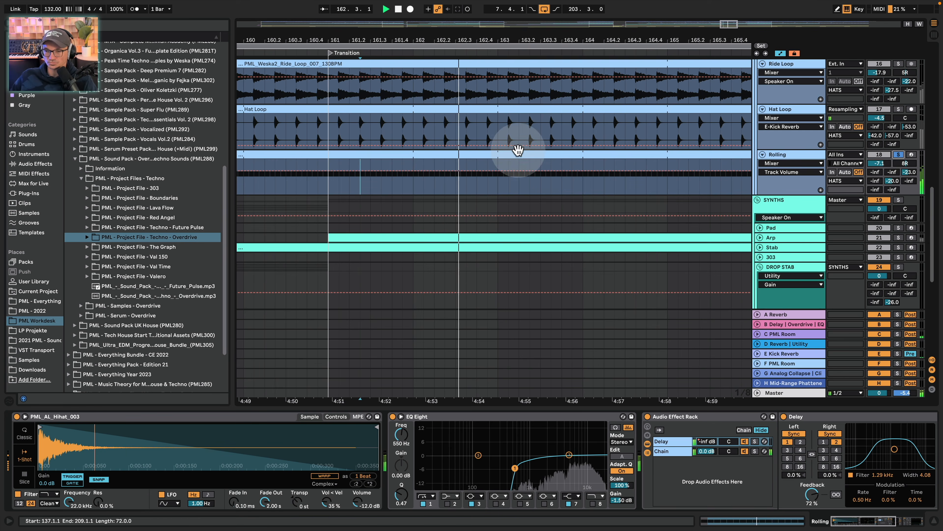
{"action": "key", "text": "space"}
Open the Rolling MIDI clip, play it, and enlarge the velocity lane to examine its C3 notes and velocities
{"action": "double_click", "coordinate": [510, 154]}
{"action": "left_click", "coordinate": [338, 410]}
{"action": "key", "text": "space"}
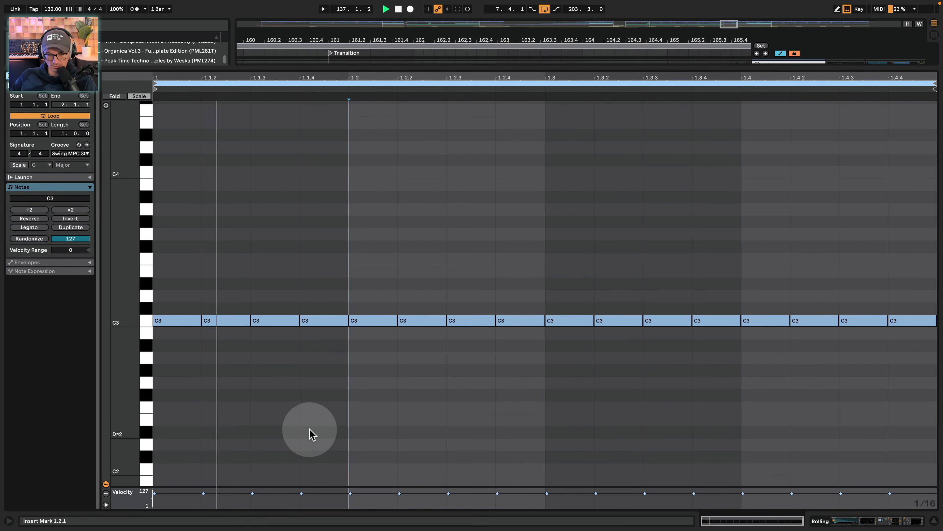
{"action": "left_click_drag", "start_coordinate": [129, 488], "coordinate": [116, 379]}
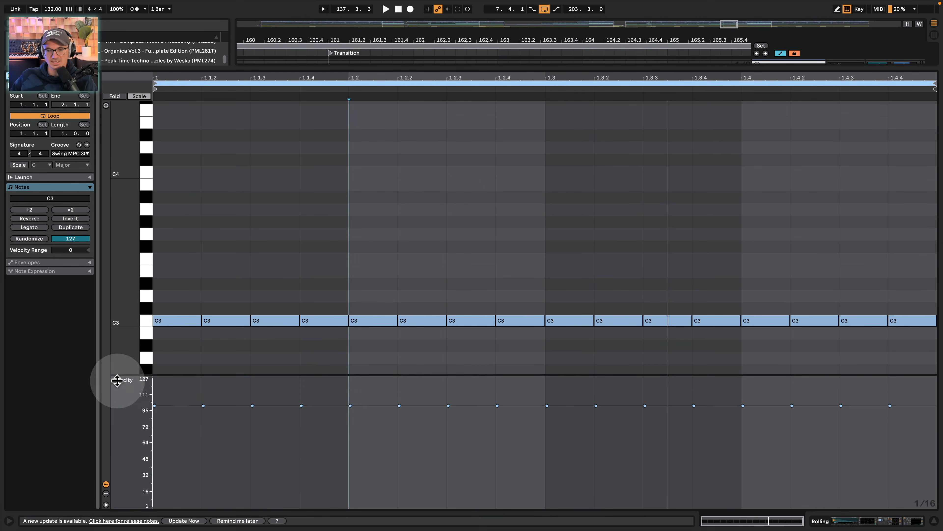
{"action": "scroll", "coordinate": [427, 309], "scroll_direction": "down", "scroll_amount": 3}
{"action": "scroll", "coordinate": [434, 315], "scroll_direction": "down", "scroll_amount": 3}
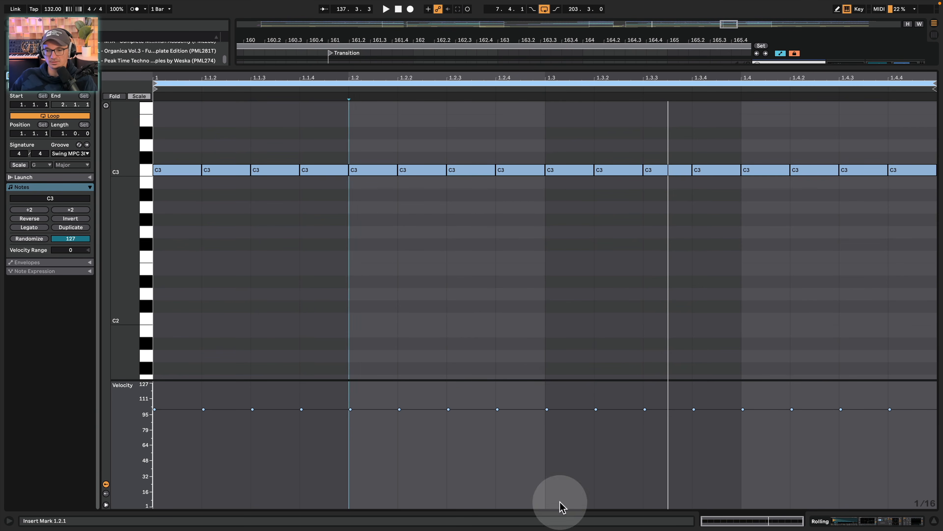
{"action": "left_click", "coordinate": [871, 526]}
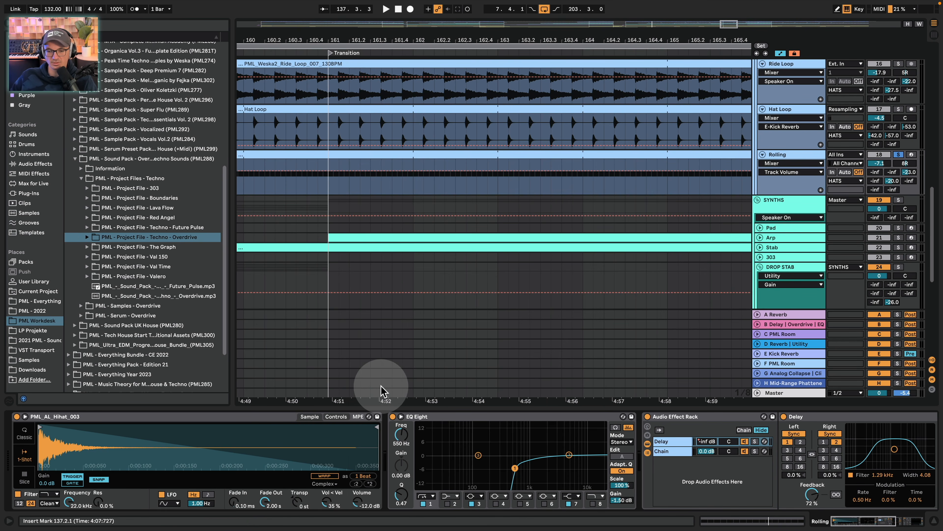
Play Rolling and inspect the sampler's Controls page, then the EQ Eight, Audio Effect Rack, Delay and SC 2 devices
{"action": "key", "text": "space"}
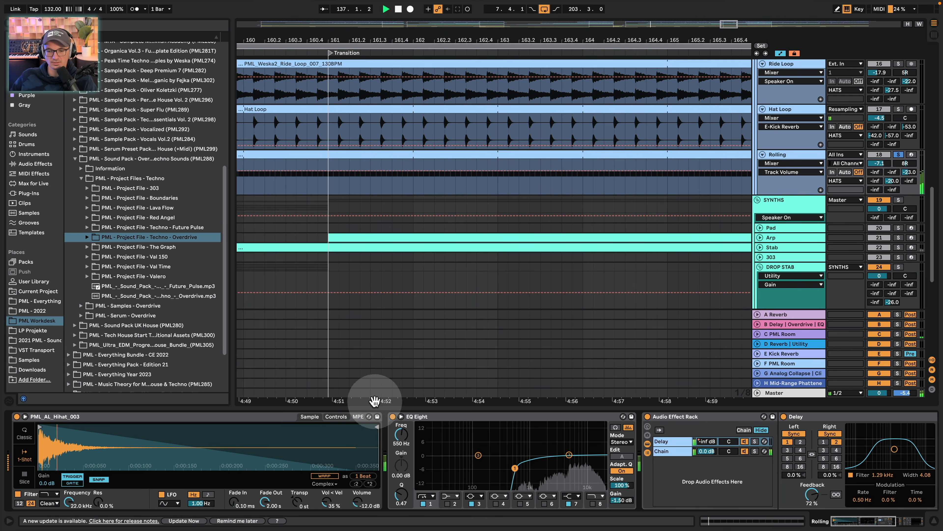
{"action": "left_click", "coordinate": [336, 417]}
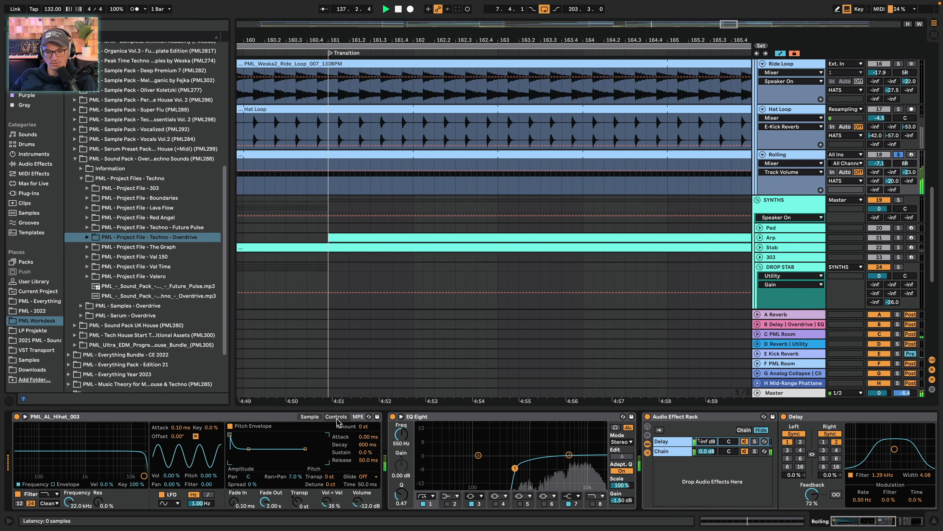
{"action": "left_click", "coordinate": [337, 418]}
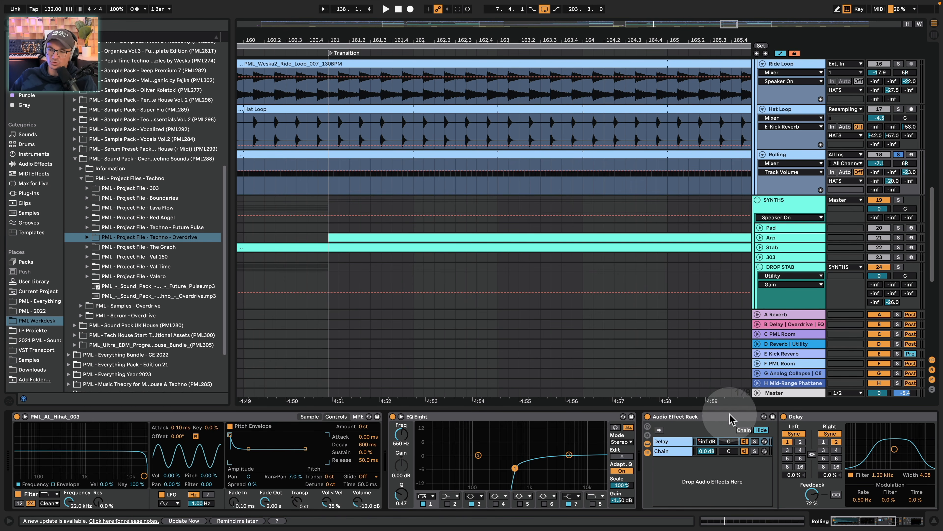
{"action": "left_click_drag", "start_coordinate": [832, 526], "coordinate": [856, 523]}
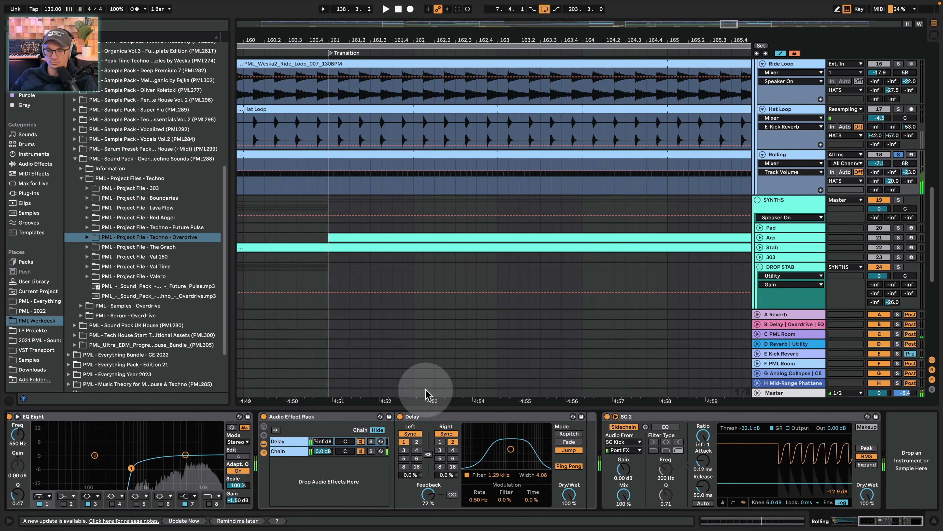
Compare Rolling with its Audio Effect Rack off and on, then audition its Chain and Delay chains soloed
{"action": "left_click", "coordinate": [264, 419]}
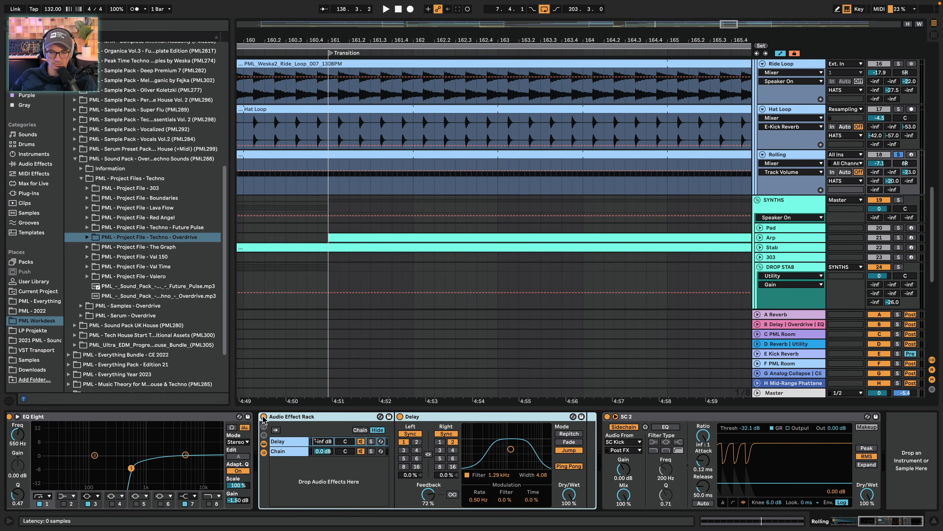
{"action": "key", "text": "space"}
{"action": "left_click", "coordinate": [264, 417]}
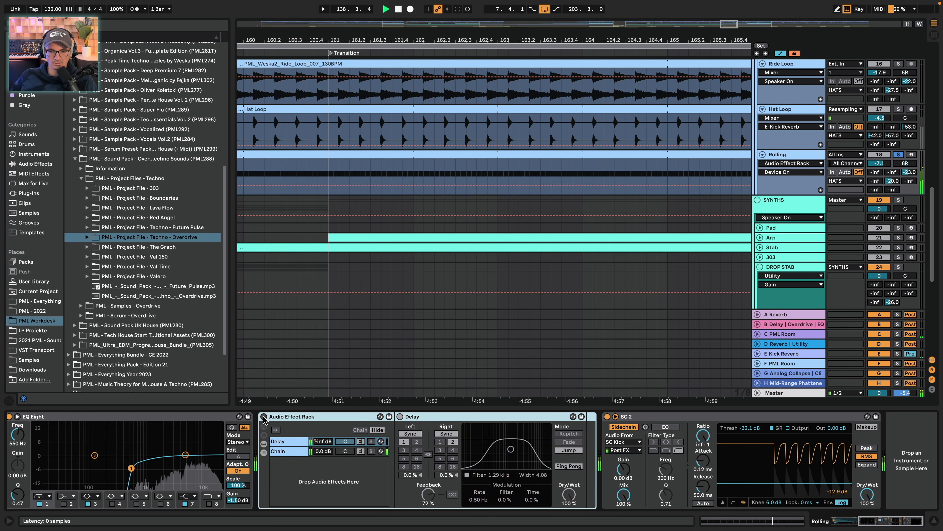
{"action": "left_click", "coordinate": [263, 417]}
{"action": "left_click", "coordinate": [371, 451]}
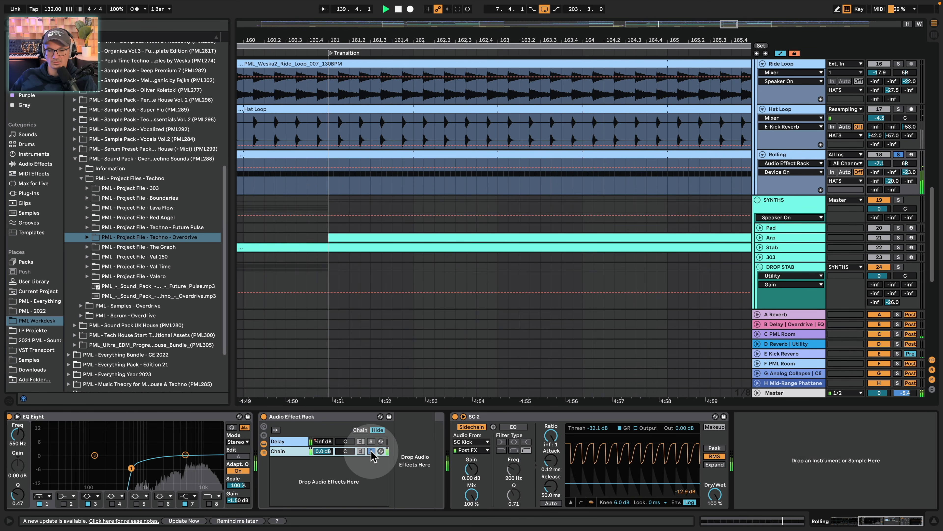
{"action": "left_click", "coordinate": [371, 441]}
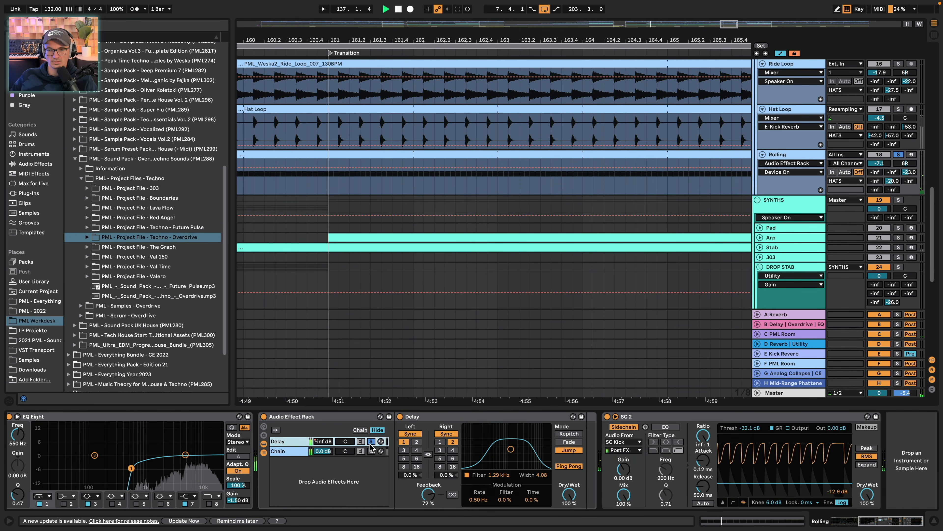
Show the Delay chain's volume automation on Rolling and play its rise in the Outro from bar 201
{"action": "left_click", "coordinate": [386, 193]}
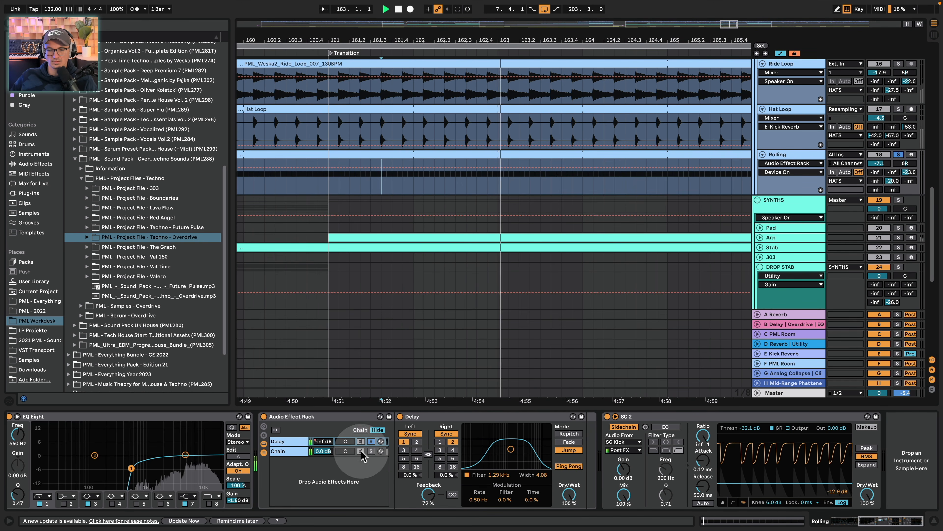
{"action": "left_click", "coordinate": [325, 443]}
{"action": "left_click_drag", "start_coordinate": [430, 34], "coordinate": [431, 2]}
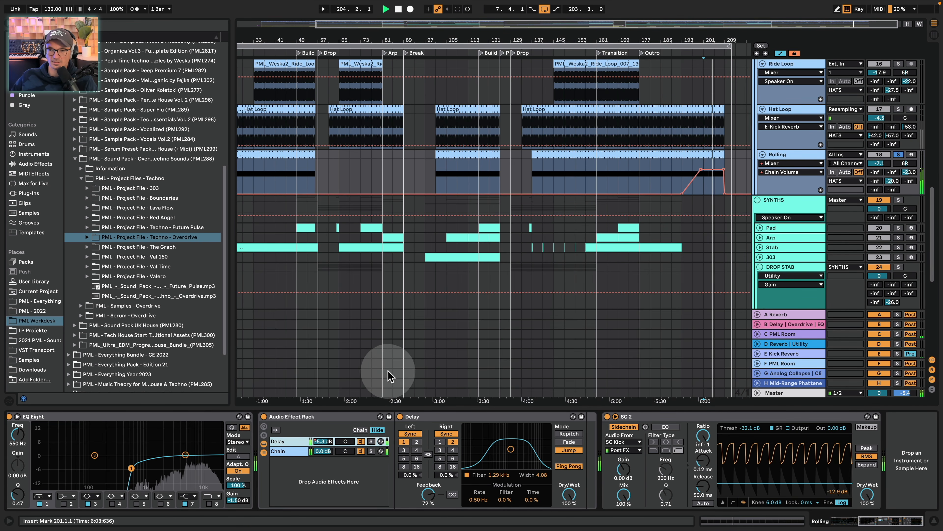
{"action": "key", "text": "space"}
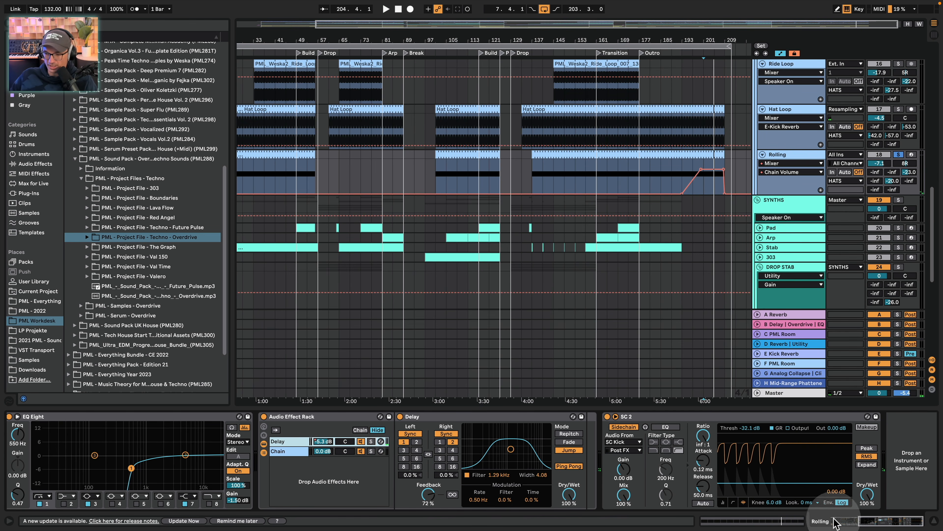
Go back to the start of Rolling's Drop clip at bar 137 and inspect the E Kick Reverb return's devices
{"action": "left_click_drag", "start_coordinate": [894, 523], "coordinate": [815, 520]}
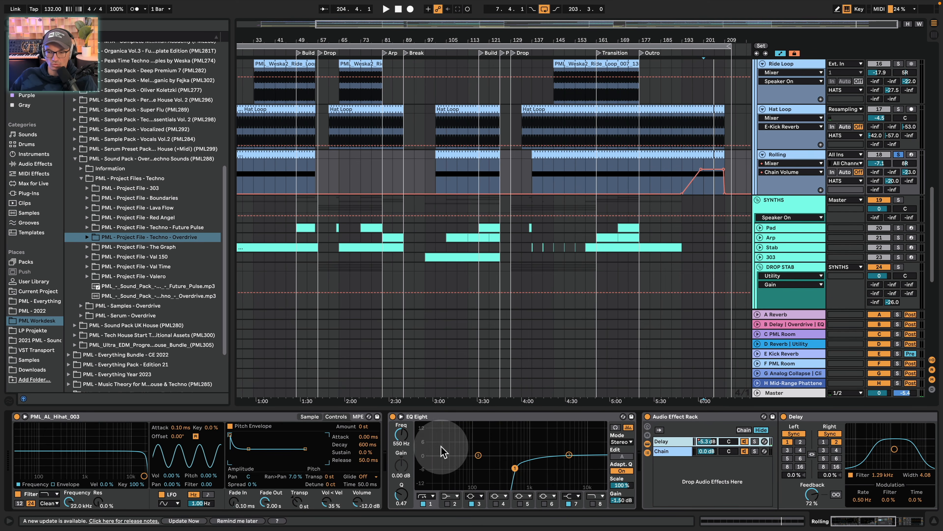
{"action": "left_click", "coordinate": [539, 177]}
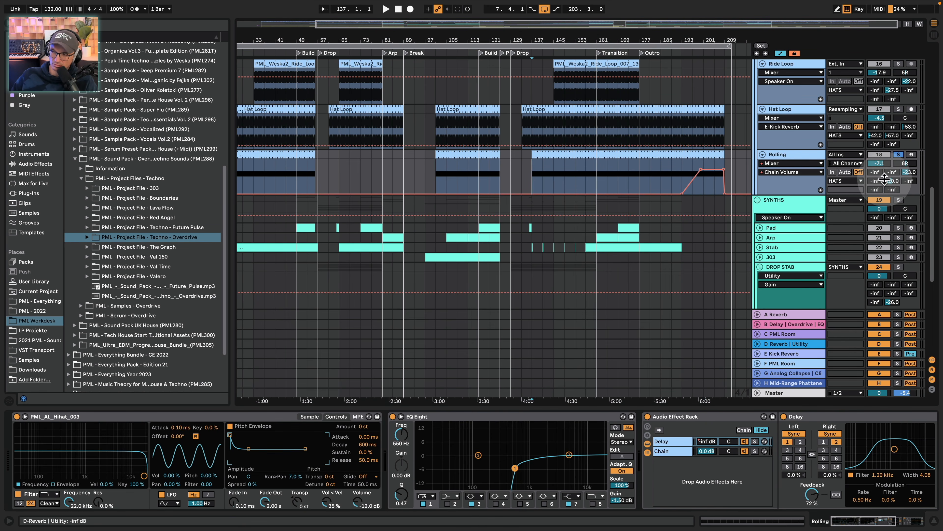
{"action": "left_click", "coordinate": [799, 353]}
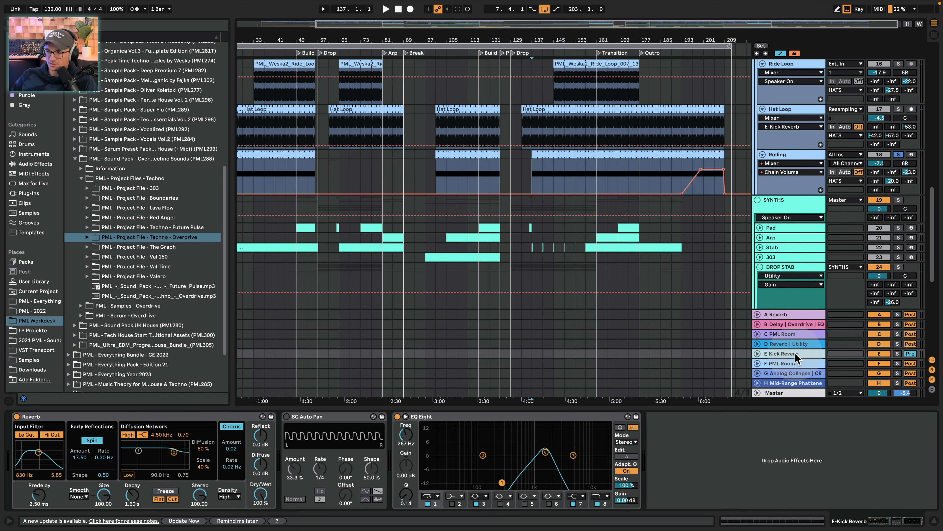
Play the Rolling hats with the C PML Room return soloed, inspect its reverb settings, and remove the solo
{"action": "key", "text": "space"}
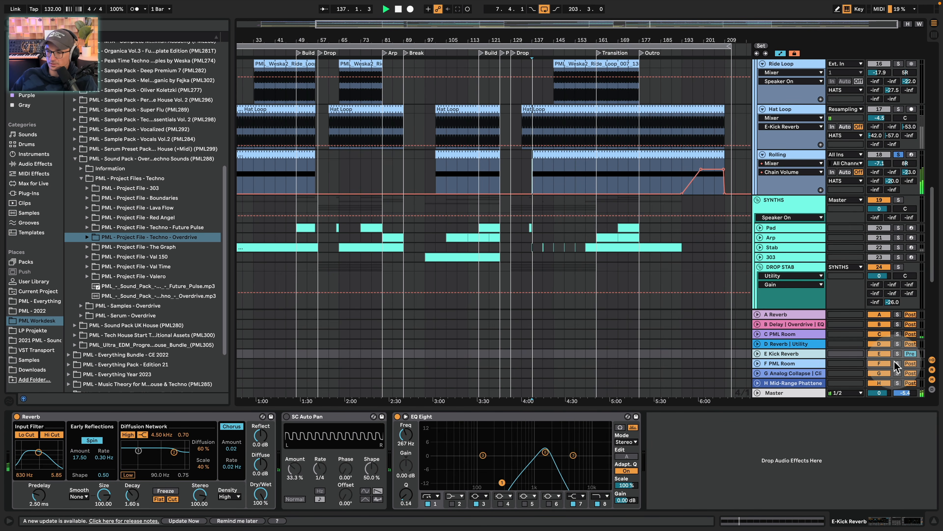
{"action": "left_click", "coordinate": [898, 353]}
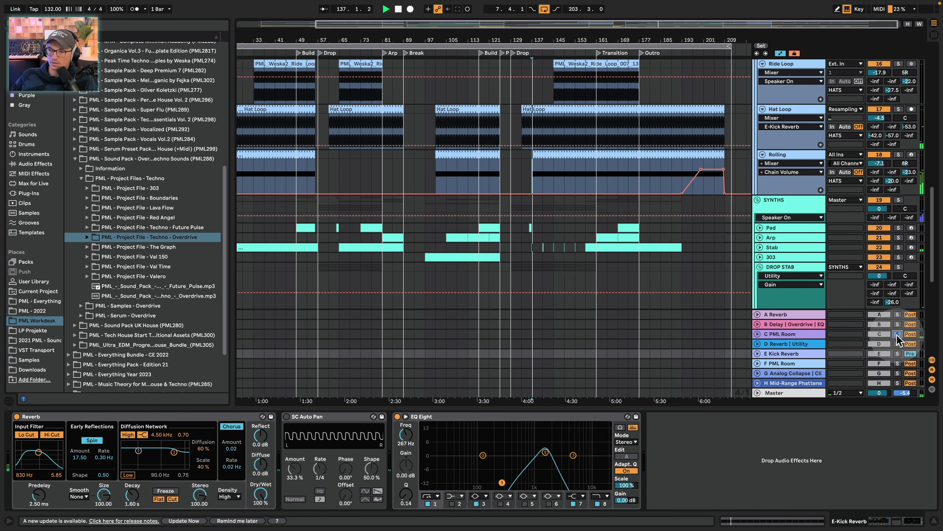
{"action": "left_click", "coordinate": [788, 333]}
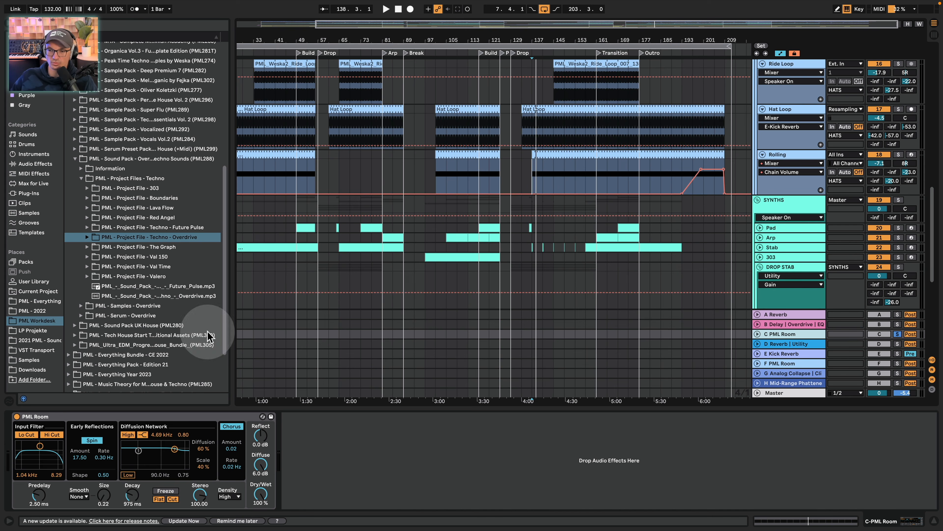
{"action": "key", "text": "space"}
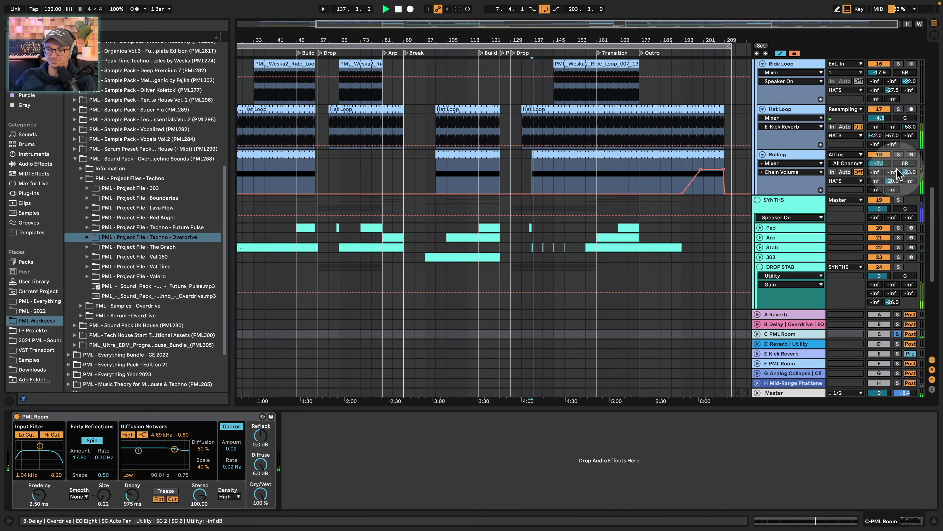
{"action": "key", "text": "space"}
{"action": "left_click", "coordinate": [898, 334]}
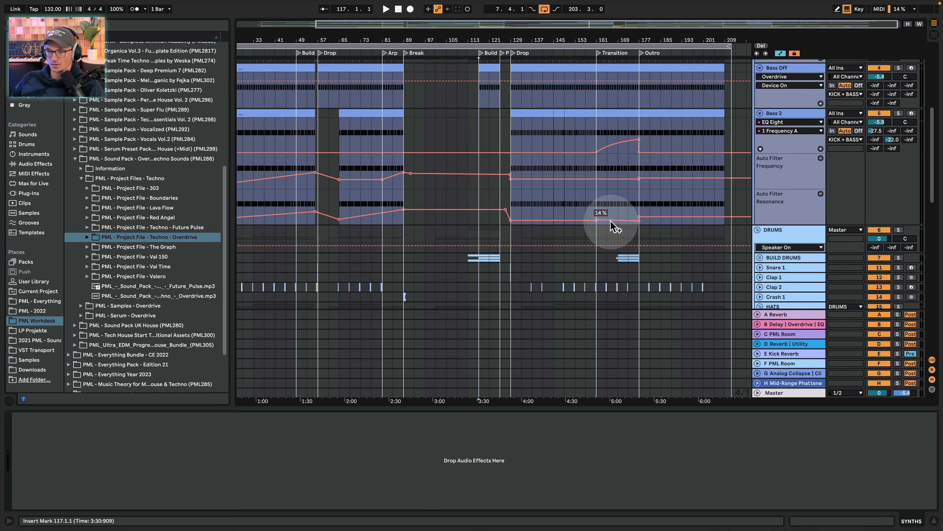
Play Clap 2 soloed at its Drop clip near bar 148 and examine the clip's MIDI notes
{"action": "scroll", "coordinate": [611, 224], "scroll_direction": "down", "scroll_amount": 5}
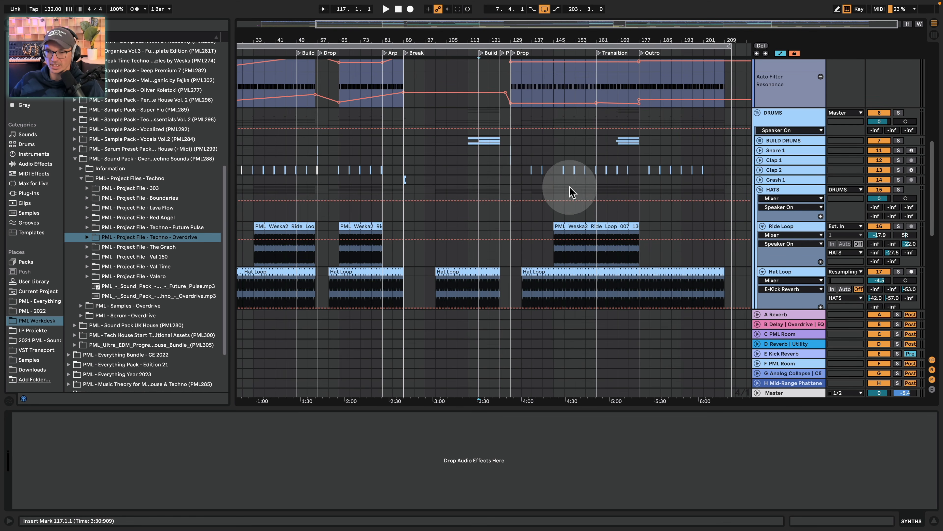
{"action": "left_click_drag", "start_coordinate": [560, 37], "coordinate": [539, 162]}
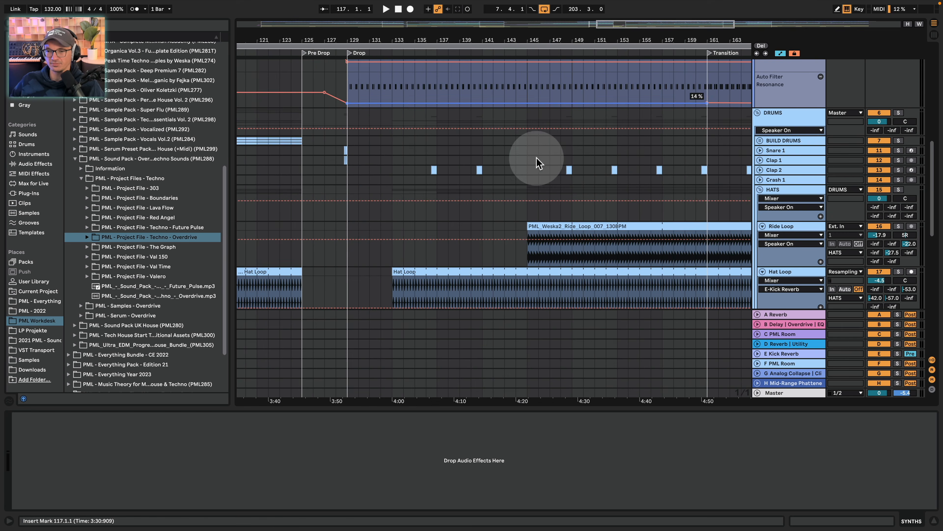
{"action": "left_click", "coordinate": [569, 170]}
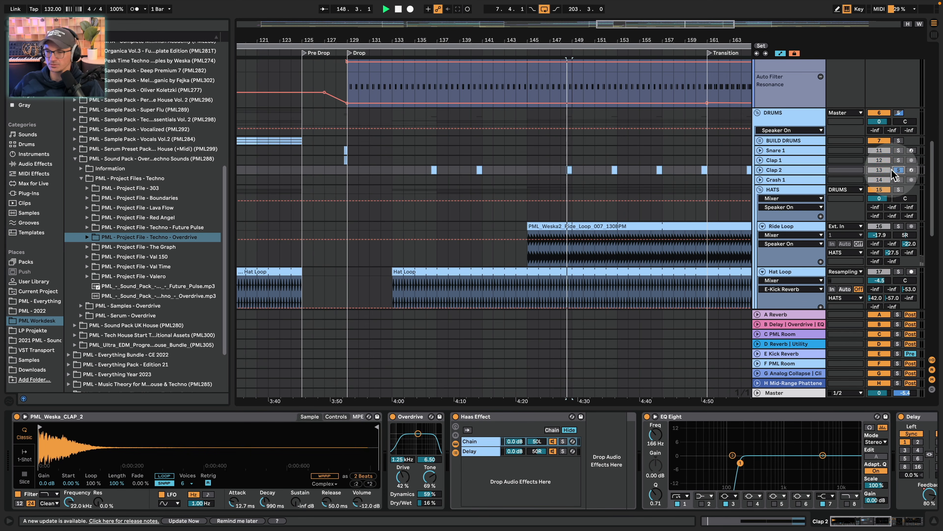
{"action": "double_click", "coordinate": [569, 170]}
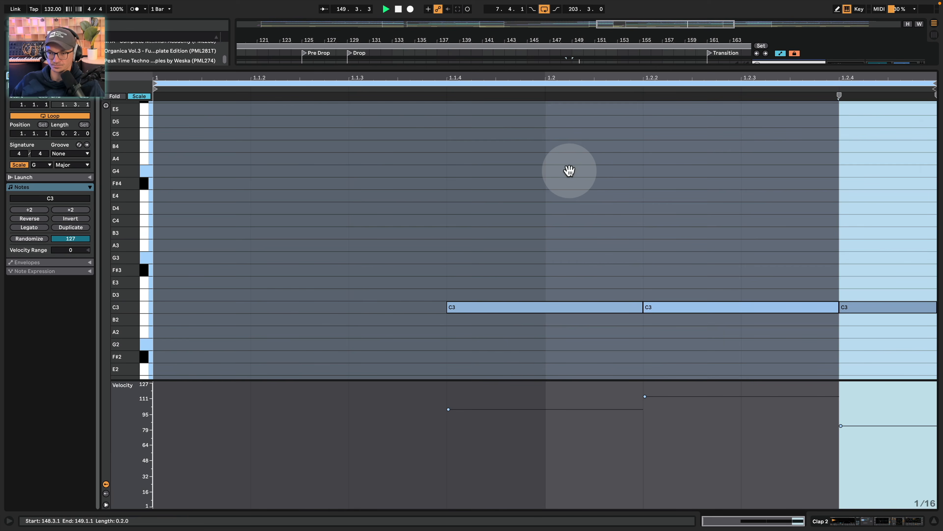
Return to Clap 2's devices, compare the Haas Effect off and on, and inspect the EQ Eight, Delay and Reverb
{"action": "left_click", "coordinate": [841, 523]}
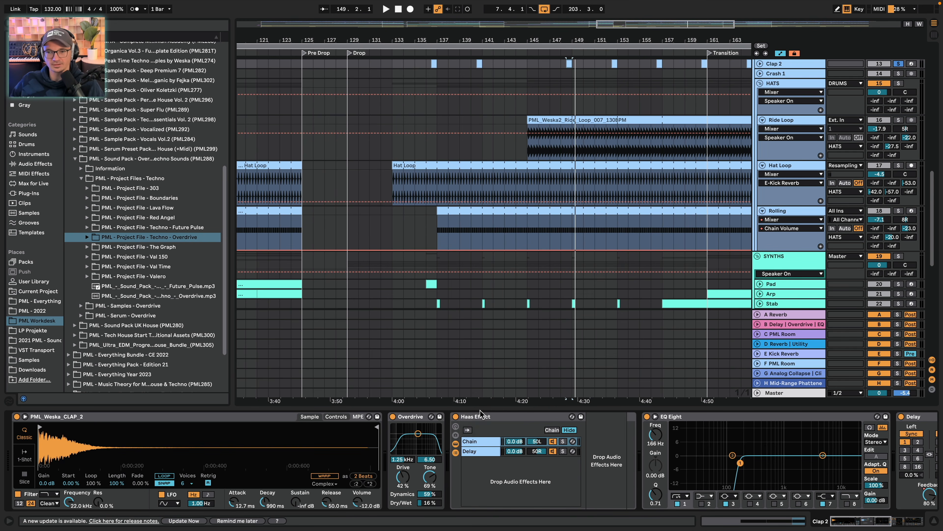
{"action": "left_click", "coordinate": [456, 416]}
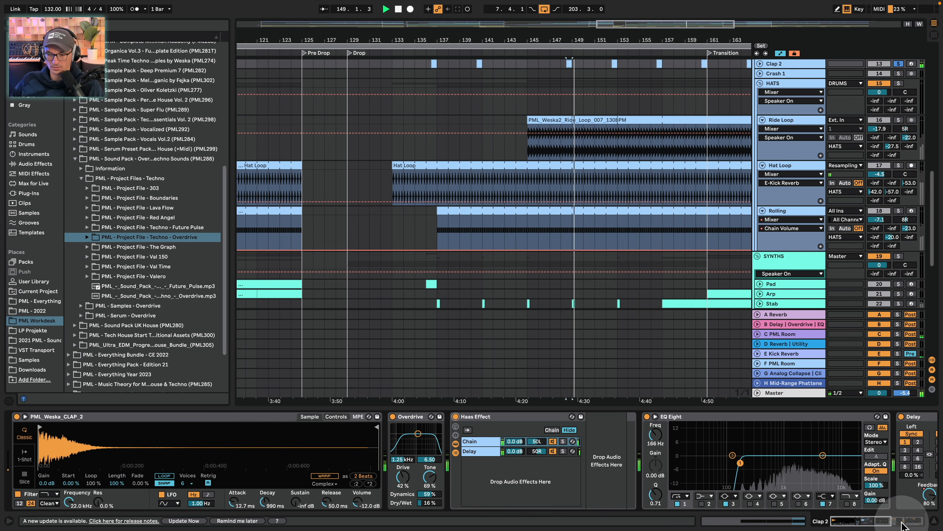
{"action": "scroll", "coordinate": [409, 446], "scroll_direction": "right", "scroll_amount": 10}
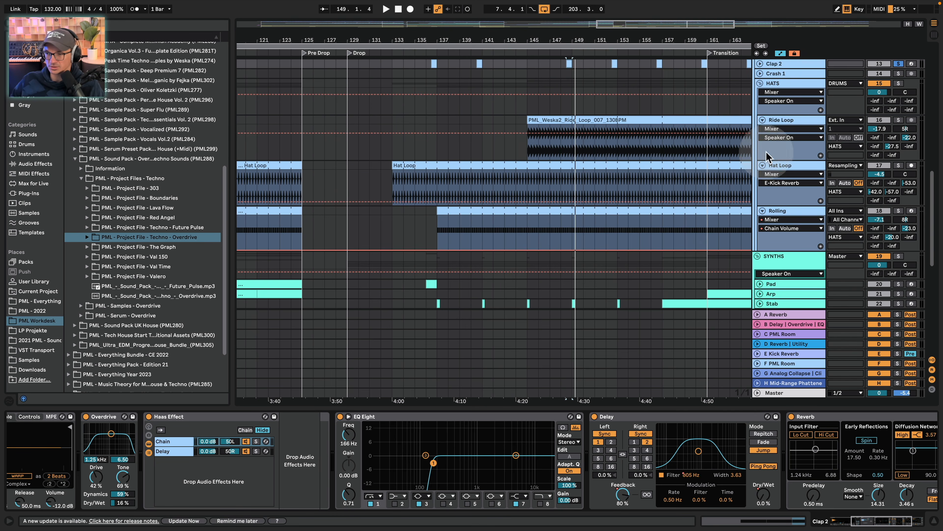
Unfold Clap 2, show its Delay Feedback automation across the arrangement, and play the soloed clap in the Drop
{"action": "scroll", "coordinate": [759, 119], "scroll_direction": "up", "scroll_amount": 3}
{"action": "left_click", "coordinate": [759, 123]}
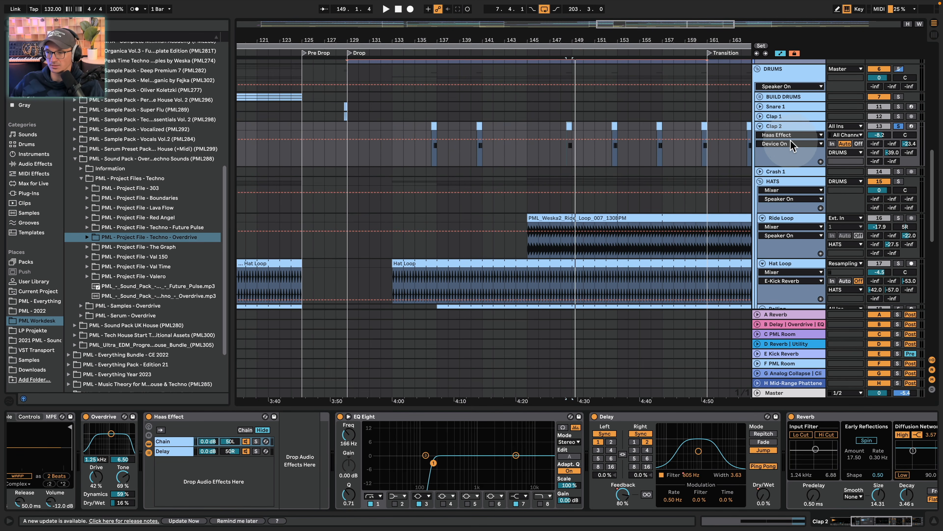
{"action": "left_click", "coordinate": [784, 134]}
{"action": "left_click", "coordinate": [797, 206]}
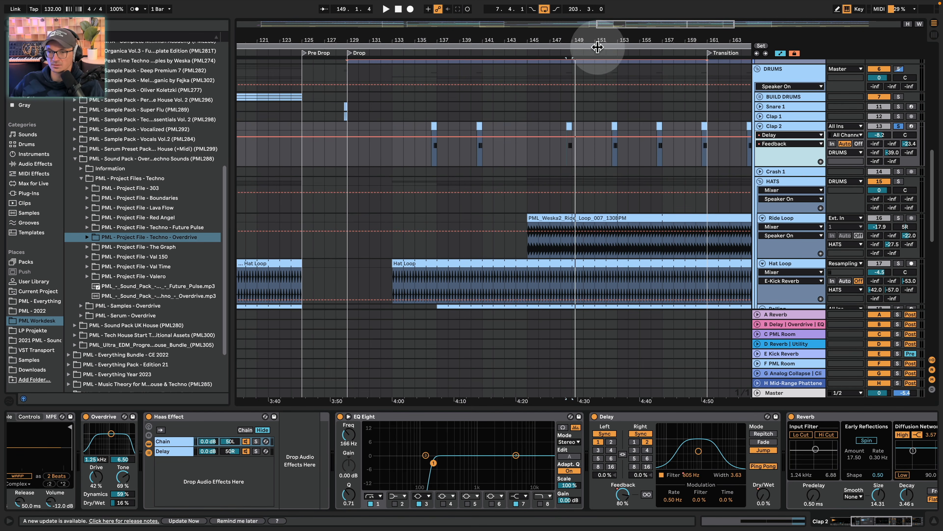
{"action": "left_click_drag", "start_coordinate": [597, 41], "coordinate": [589, 15]}
{"action": "key", "text": "space"}
{"action": "key", "text": "space"}
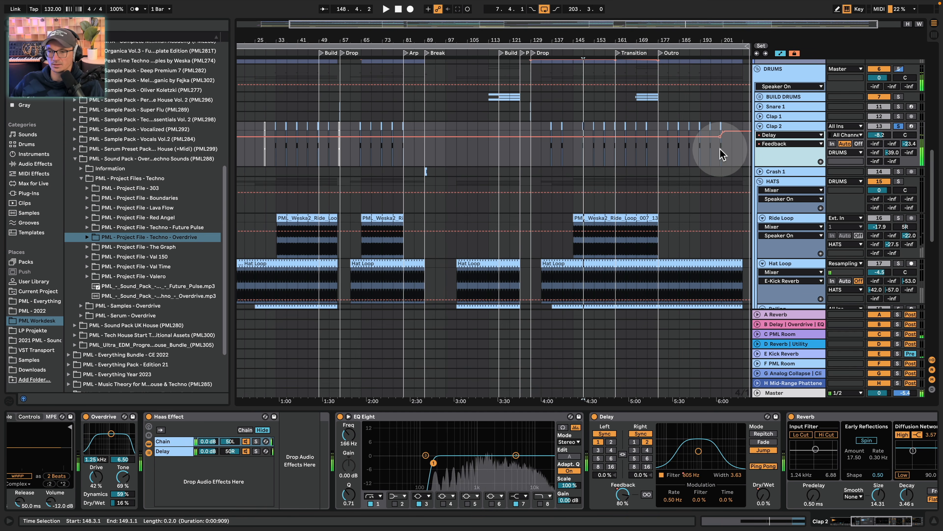
Play Clap 2 in the Outro from bar 201, show its Delay Dry/Wet automation, and inspect the Reverb
{"action": "left_click", "coordinate": [722, 36]}
{"action": "left_click_drag", "start_coordinate": [722, 37], "coordinate": [670, 86]}
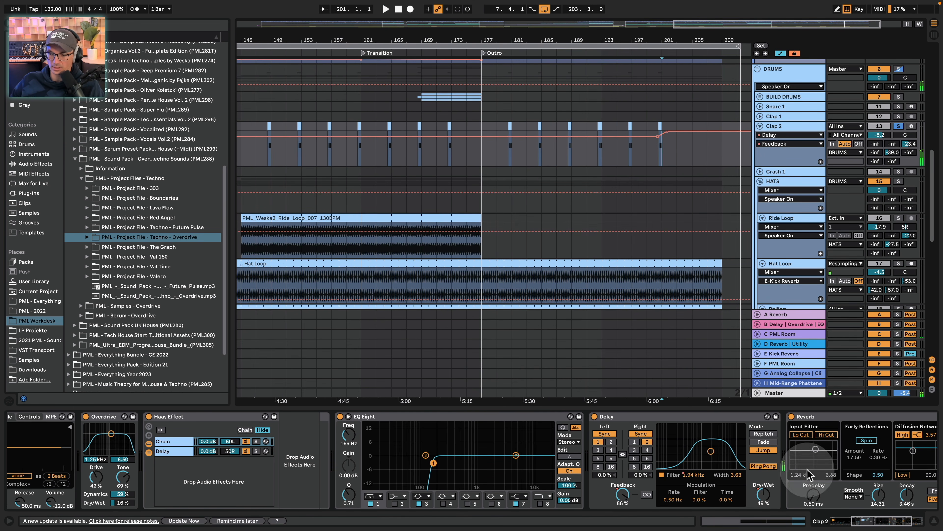
{"action": "key", "text": "space"}
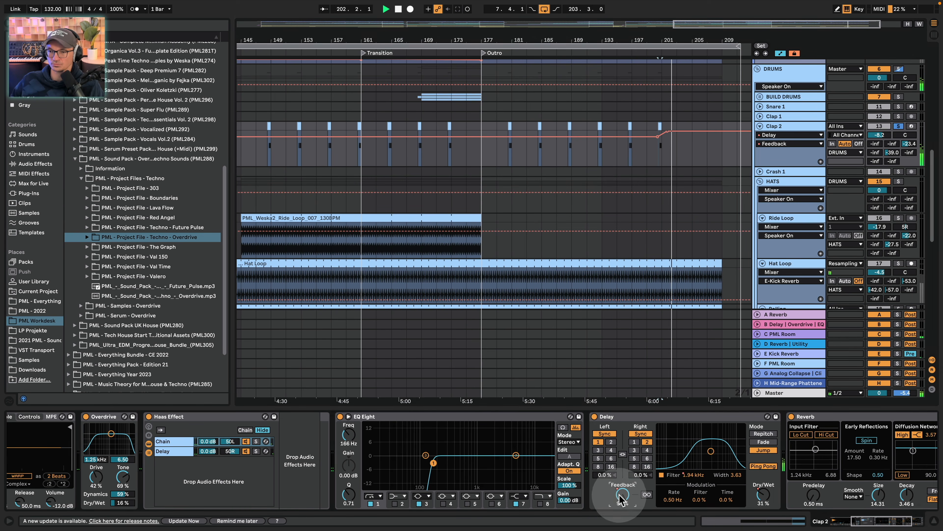
{"action": "key", "text": "space"}
{"action": "left_click", "coordinate": [762, 494]}
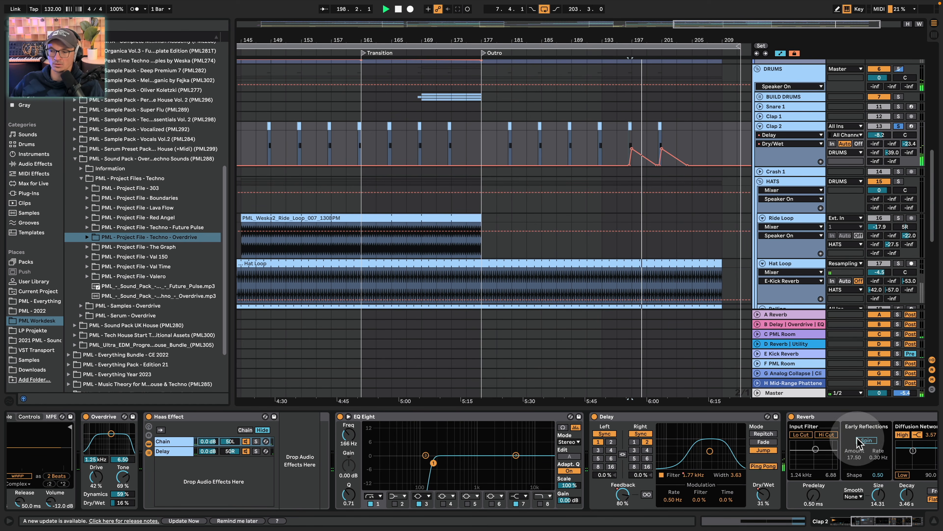
{"action": "left_click", "coordinate": [889, 525]}
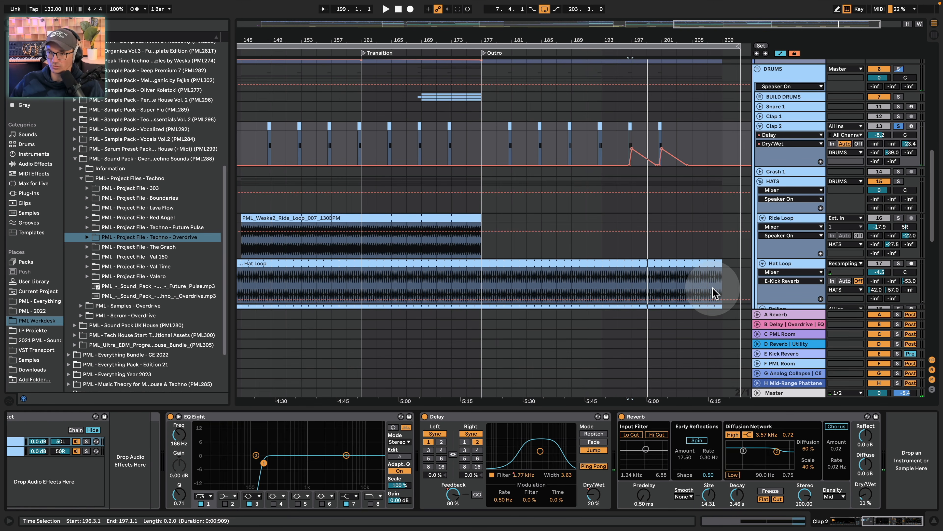
Unfold the BUILD DRUMS group and play it soloed from bar 169 in the Transition
{"action": "left_click", "coordinate": [759, 98]}
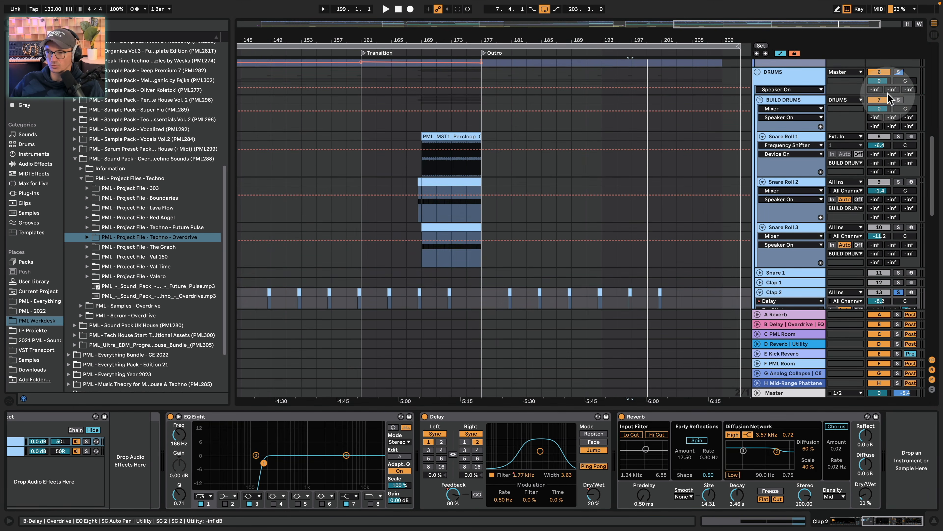
{"action": "left_click", "coordinate": [429, 127]}
{"action": "left_click", "coordinate": [427, 127]}
{"action": "key", "text": "space"}
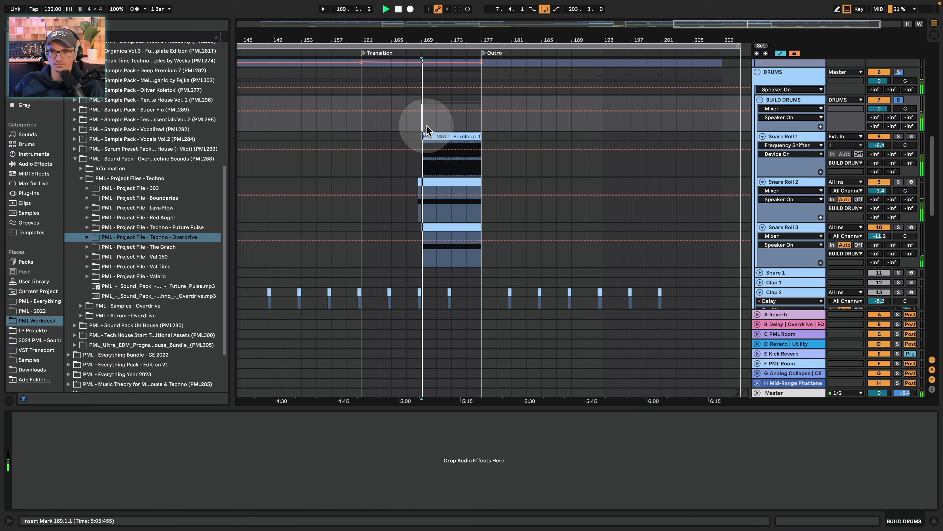
Solo Snare Roll 1 and play its percussion loop from bar 169 with its filter and EQ devices shown
{"action": "left_click", "coordinate": [468, 145]}
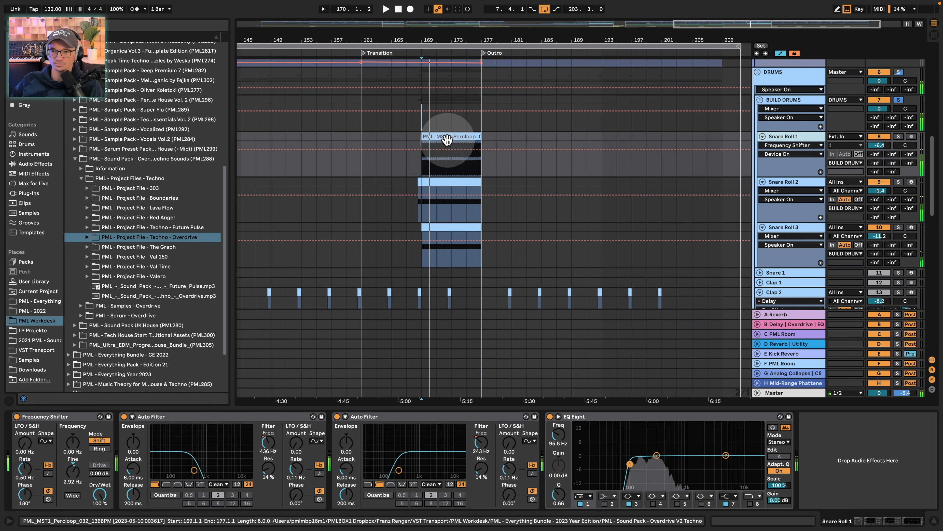
{"action": "key", "text": "space"}
{"action": "left_click", "coordinate": [897, 136]}
{"action": "key", "text": "space"}
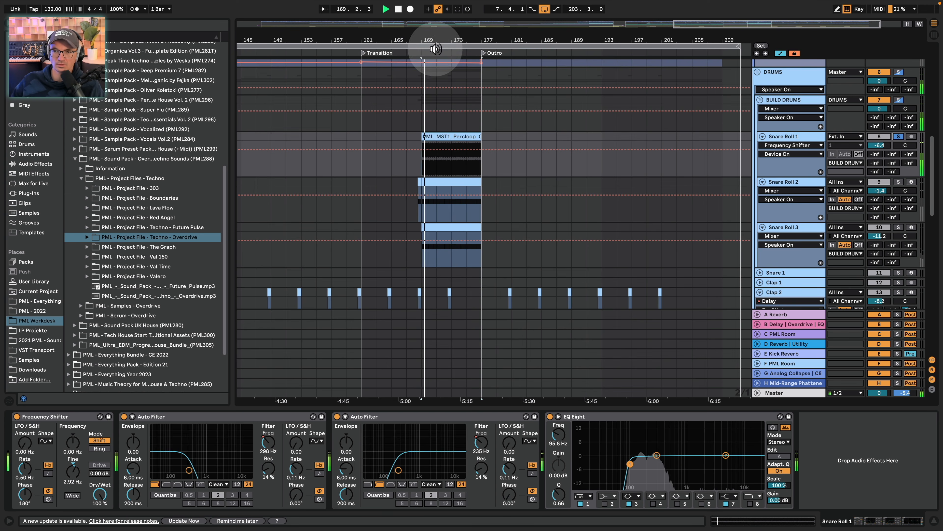
{"action": "left_click_drag", "start_coordinate": [439, 39], "coordinate": [390, 138]}
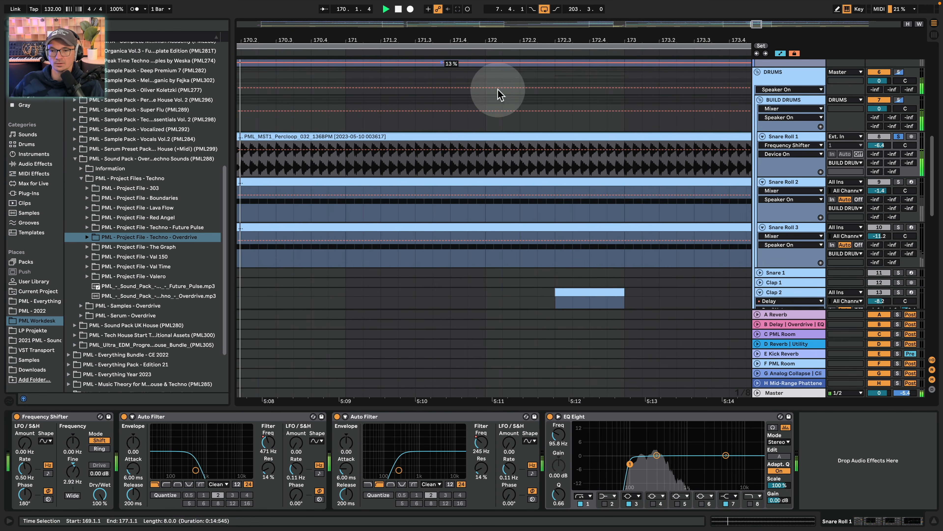
Play Snare Roll 1 from bar 172 towards the Outro and examine the Auto Filter frequency sweeps
{"action": "left_click", "coordinate": [536, 170]}
{"action": "key", "text": "space"}
{"action": "left_click_drag", "start_coordinate": [527, 39], "coordinate": [415, 38]}
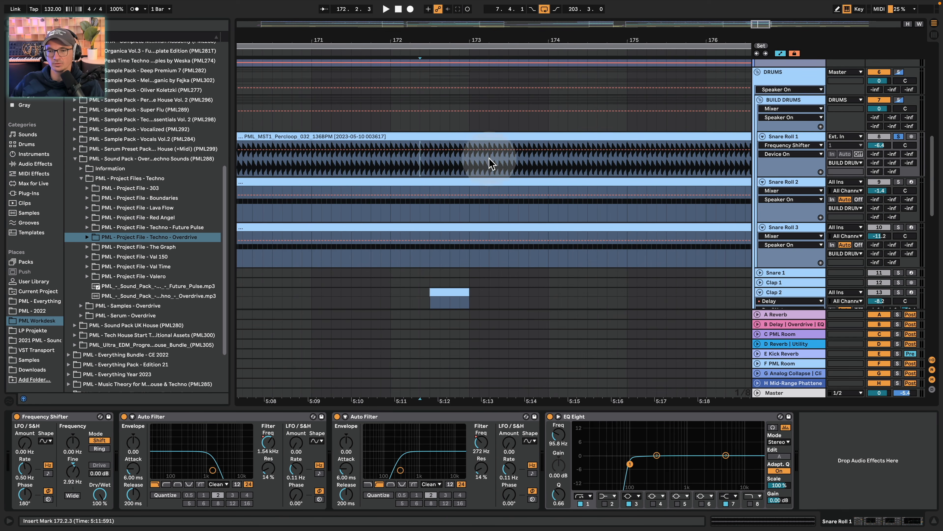
{"action": "key", "text": "space"}
{"action": "left_click_drag", "start_coordinate": [476, 36], "coordinate": [475, 19]}
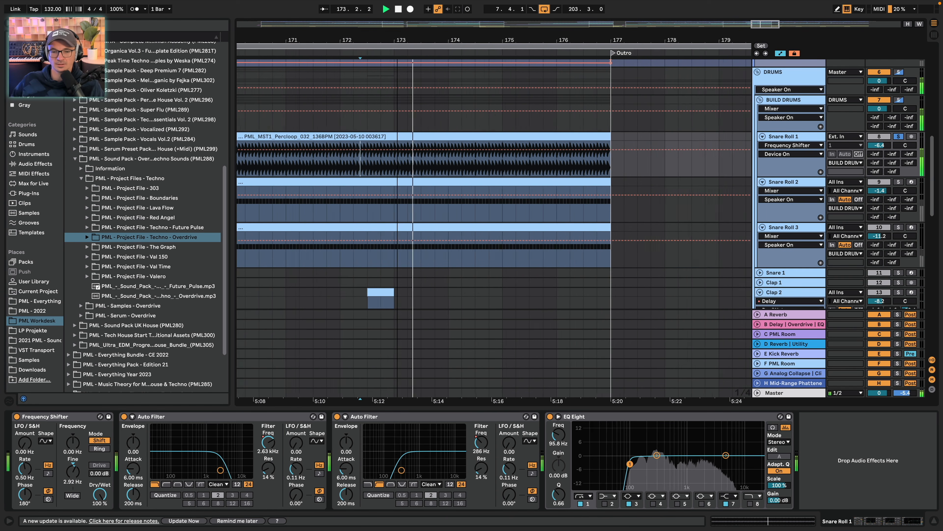
{"action": "left_click_drag", "start_coordinate": [396, 39], "coordinate": [454, 40]}
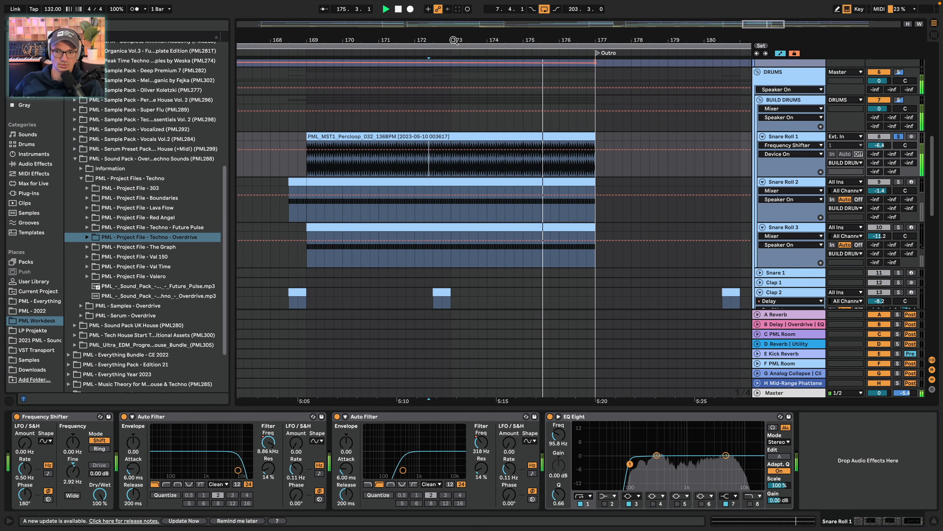
{"action": "left_click", "coordinate": [450, 40]}
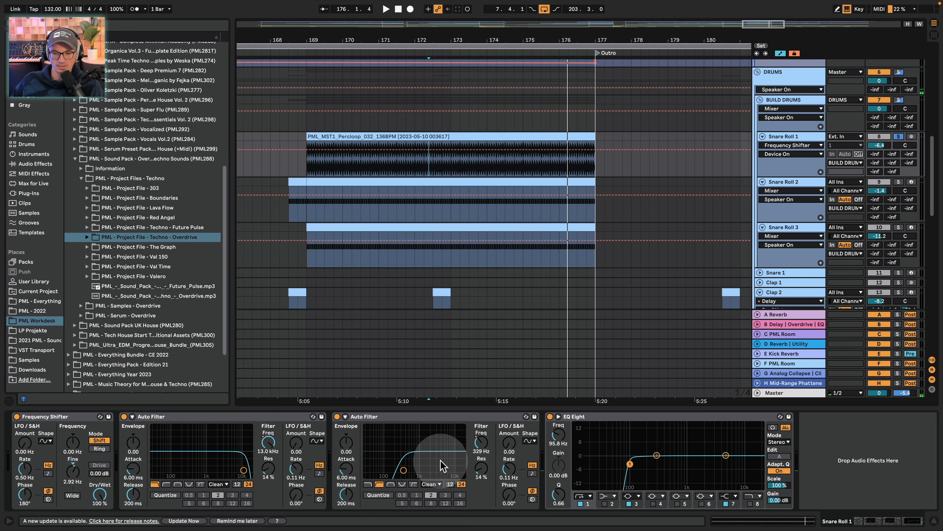
{"action": "key", "text": "space"}
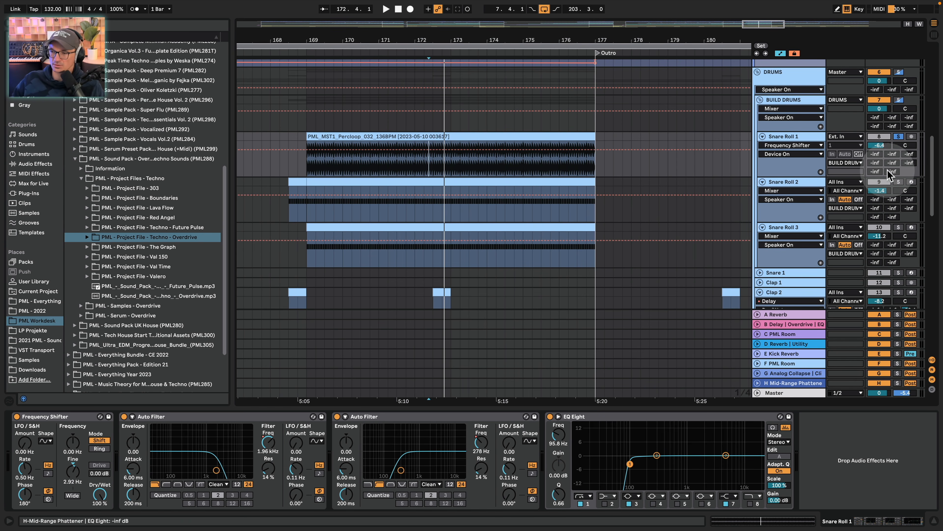
Solo Snare Roll 2, show its sampler, EQ Eight, Auto Filter and SC 2 devices, and play it from bar 172
{"action": "left_click", "coordinate": [899, 182]}
{"action": "left_click", "coordinate": [800, 181]}
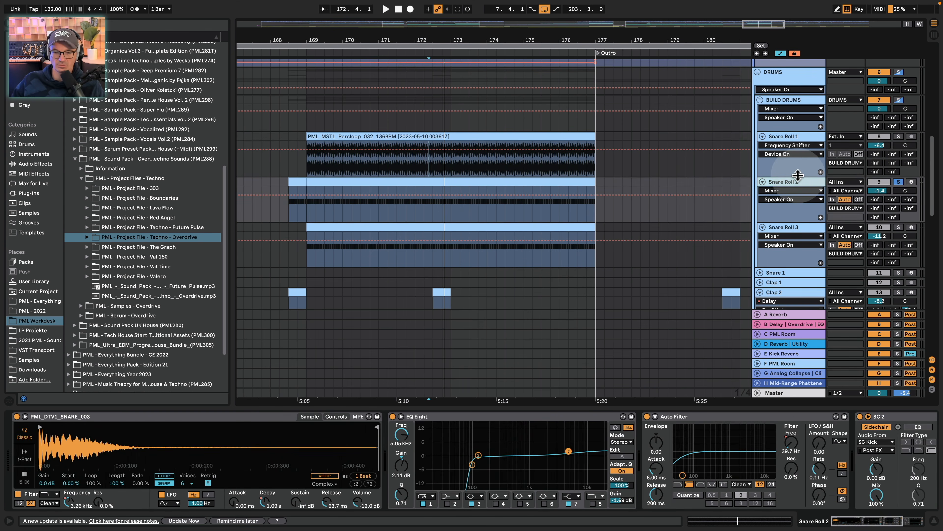
{"action": "key", "text": "space"}
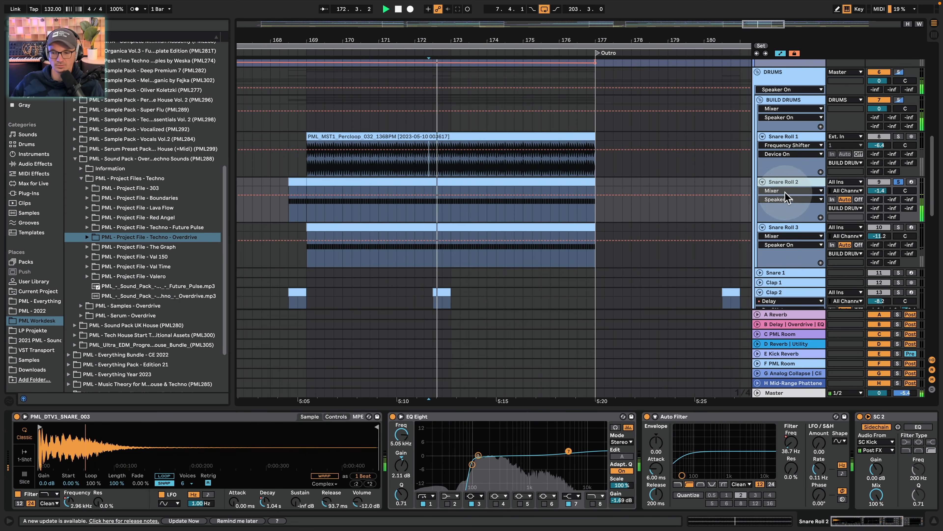
Inspect the note and velocity pattern of the Snare Roll 2 clip, and play it while viewing its Auto Filter and sidechain compressor
{"action": "double_click", "coordinate": [494, 194]}
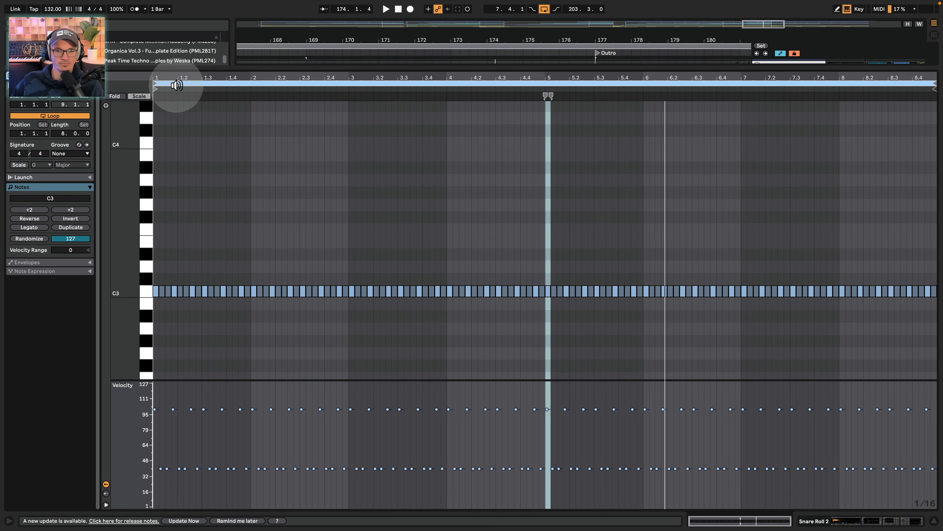
{"action": "left_click_drag", "start_coordinate": [169, 78], "coordinate": [226, 148]}
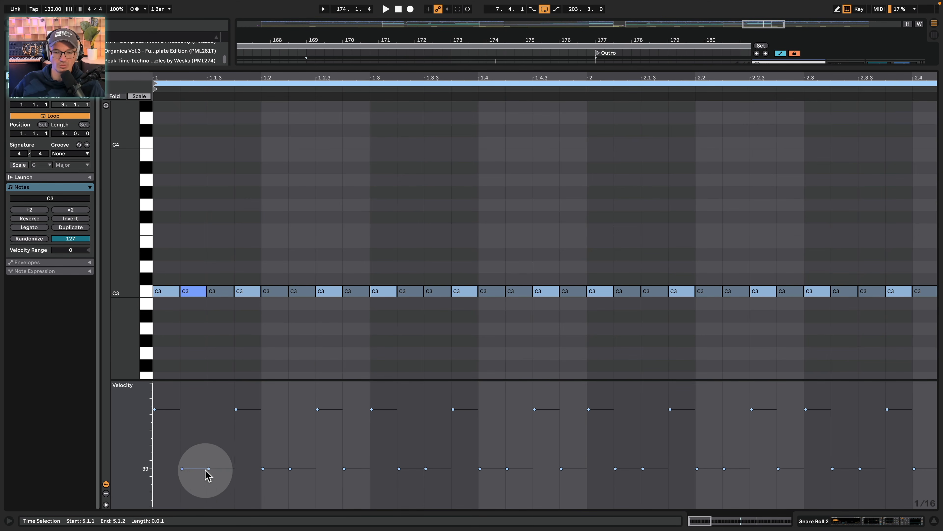
{"action": "left_click", "coordinate": [841, 521]}
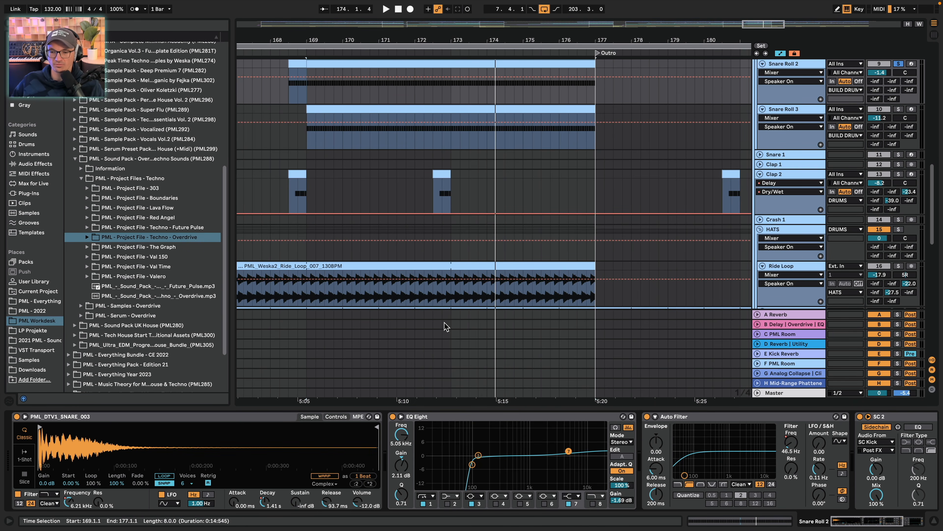
{"action": "key", "text": "space"}
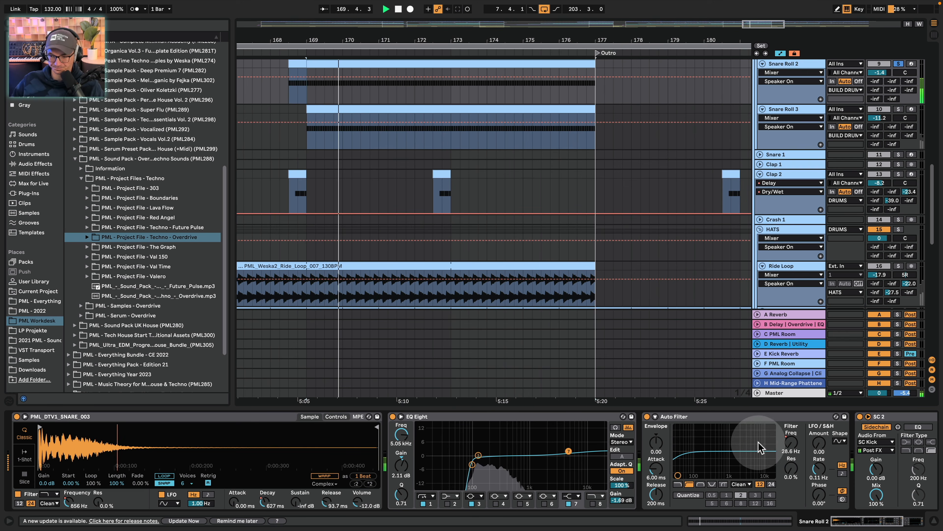
{"action": "left_click", "coordinate": [900, 522]}
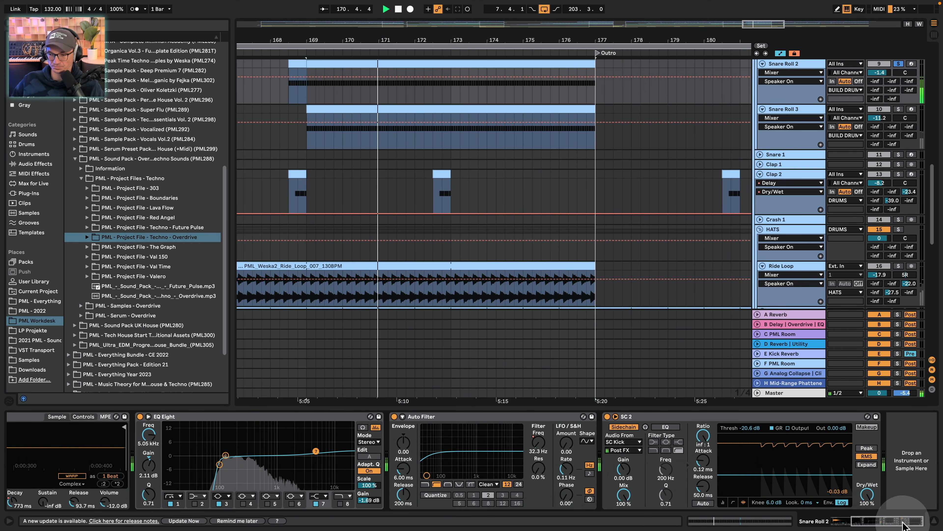
Solo the Snare Roll 3 track and play its clip in the bars before the Outro
{"action": "left_click", "coordinate": [795, 112]}
{"action": "left_click", "coordinate": [900, 109]}
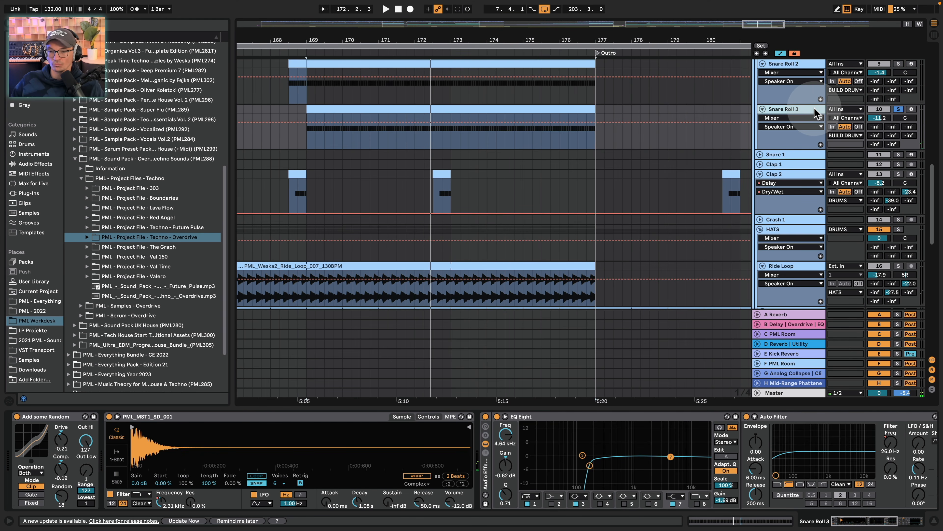
{"action": "left_click", "coordinate": [468, 135]}
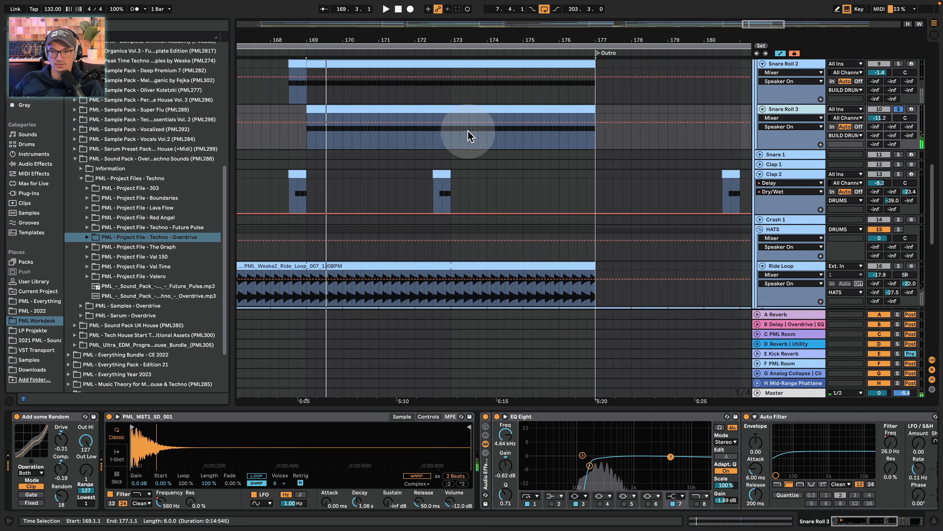
{"action": "left_click", "coordinate": [784, 110]}
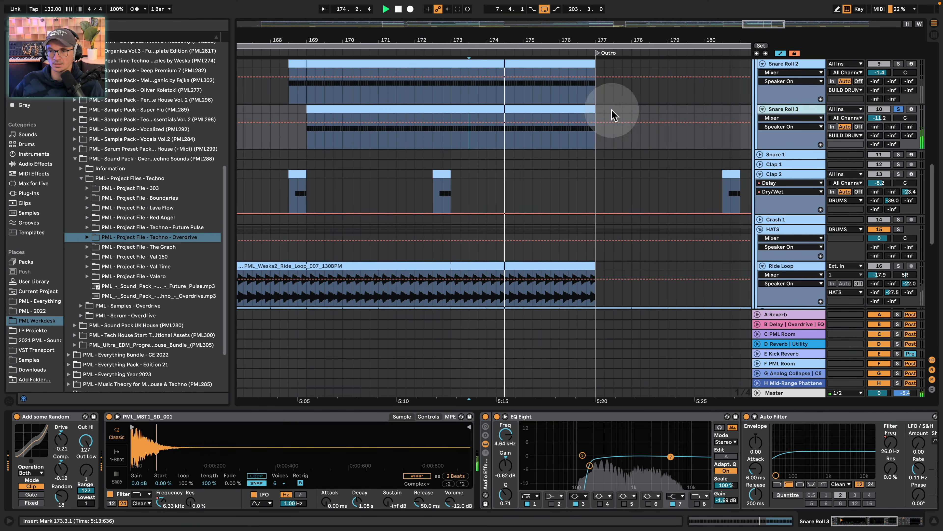
Examine the notes and velocities of the Snare Roll 3 clip, and listen to it with its Add some Random velocity device in view
{"action": "double_click", "coordinate": [564, 110]}
{"action": "left_click", "coordinate": [747, 308]}
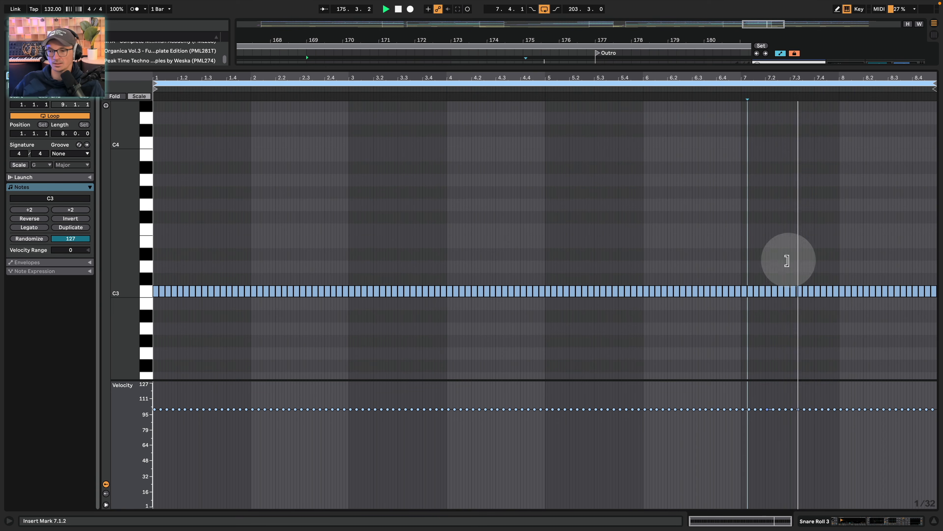
{"action": "left_click_drag", "start_coordinate": [792, 79], "coordinate": [769, 260]}
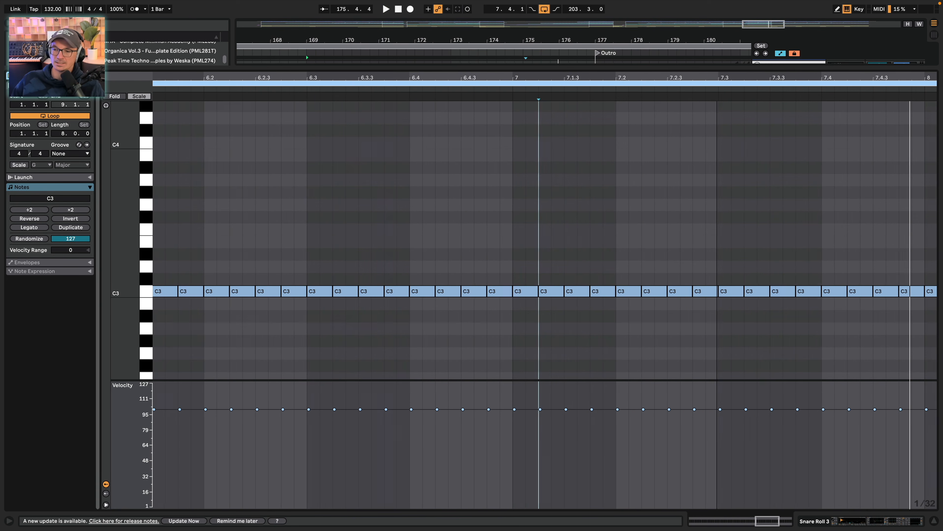
{"action": "left_click", "coordinate": [849, 524]}
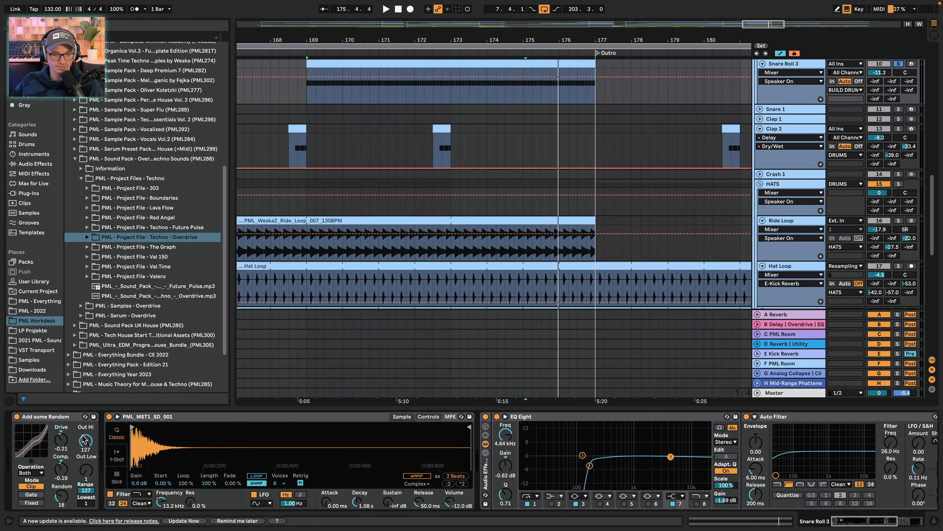
{"action": "left_click", "coordinate": [55, 417]}
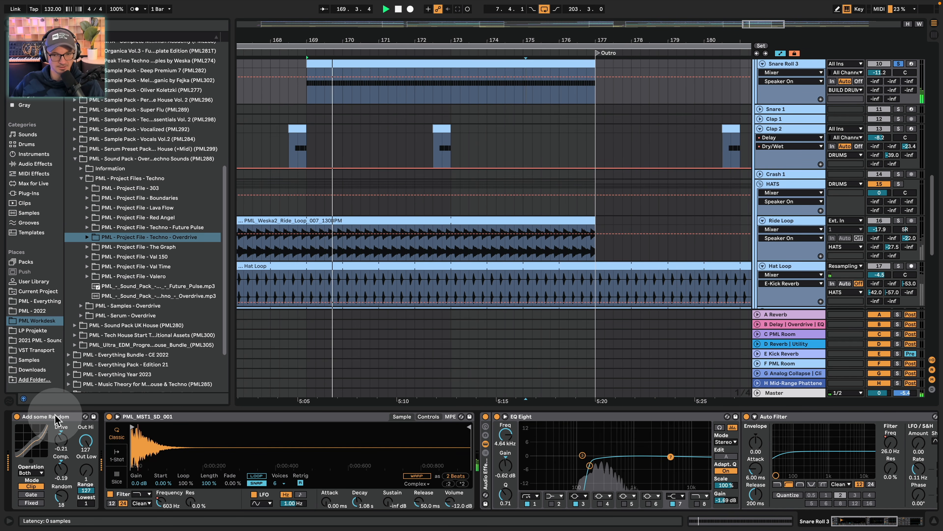
{"action": "left_click", "coordinate": [527, 96]}
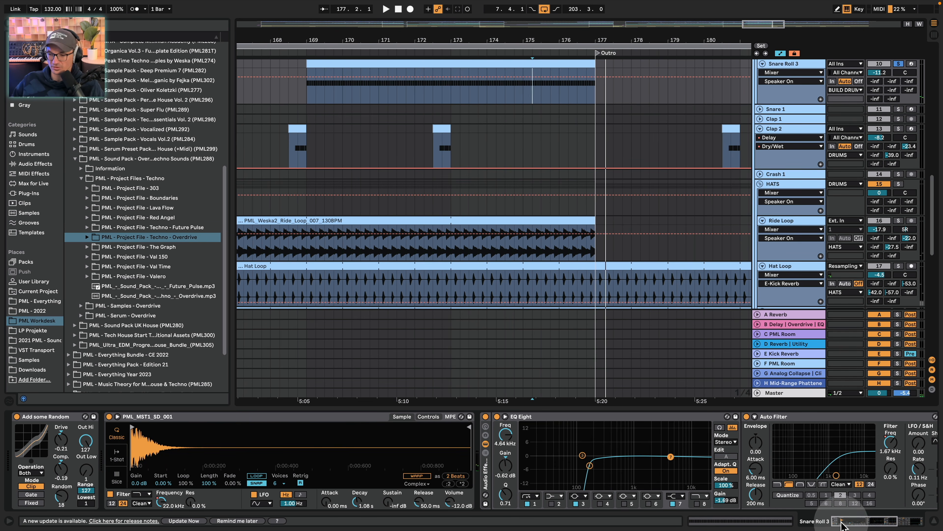
Play the end of Snare Roll 3 with its Auto Filter in view, and show the filter's Frequency automation on the track
{"action": "left_click_drag", "start_coordinate": [844, 524], "coordinate": [871, 523]}
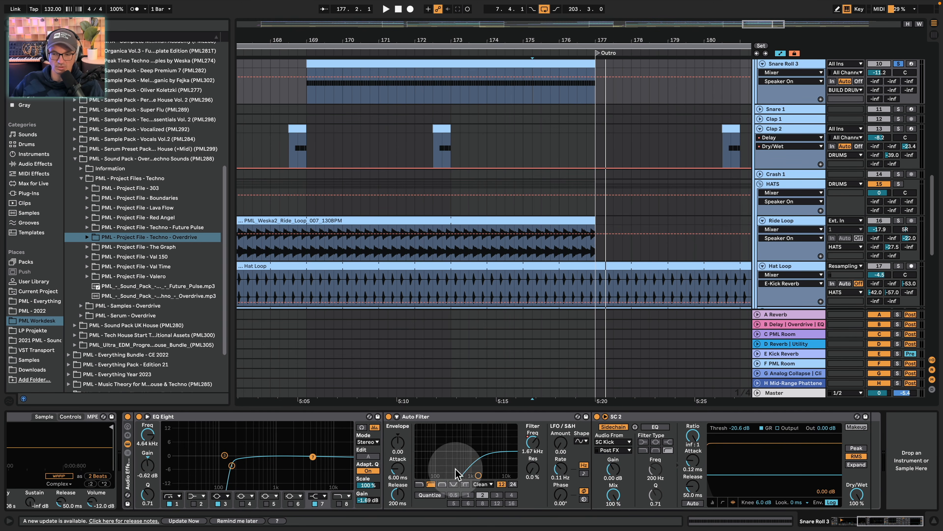
{"action": "key", "text": "space"}
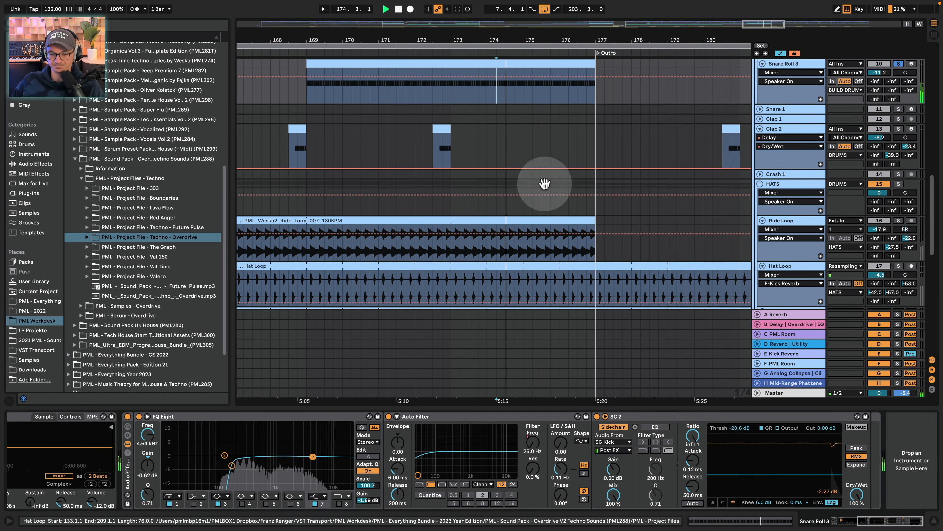
{"action": "left_click", "coordinate": [549, 97]}
{"action": "key", "text": "space"}
{"action": "key", "text": "space"}
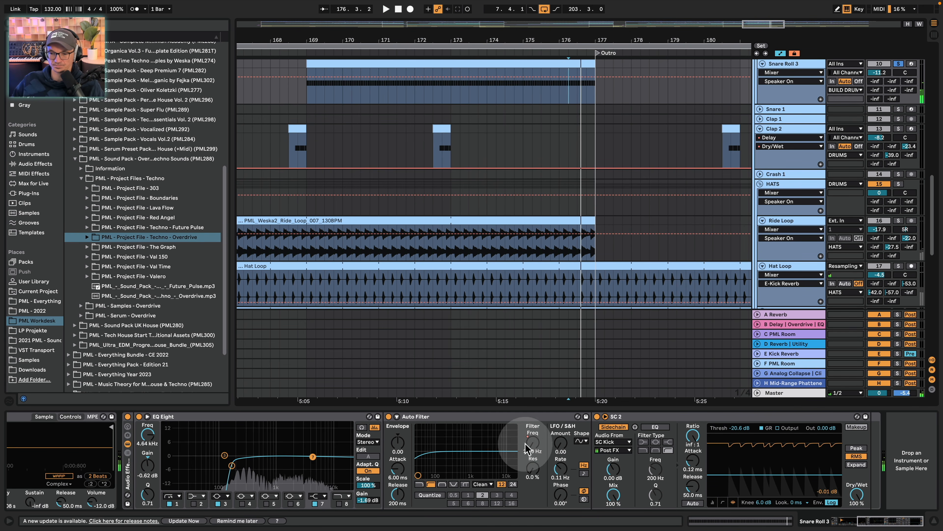
{"action": "left_click", "coordinate": [533, 442]}
{"action": "key", "text": "space"}
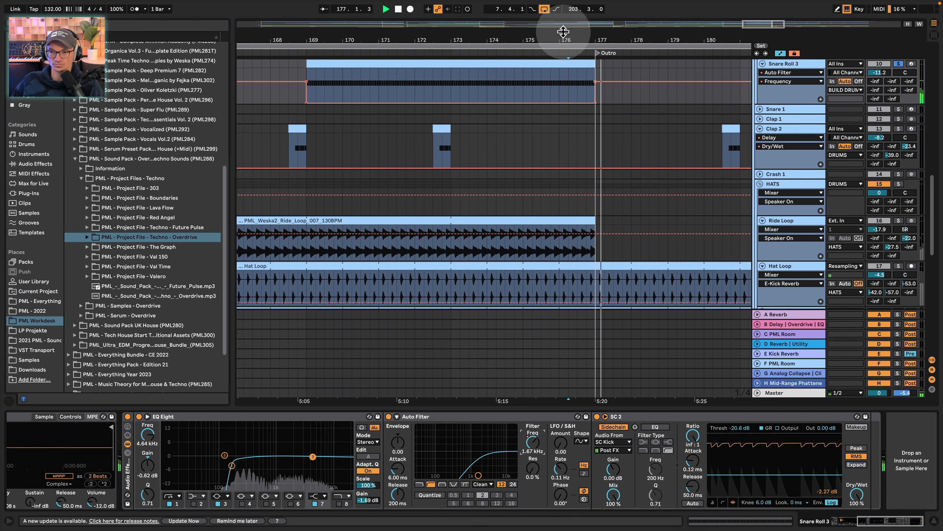
{"action": "key", "text": "space"}
Unfold and solo the Snare 1 track, and play its two hits just before the second Drop at bar 129
{"action": "left_click_drag", "start_coordinate": [564, 32], "coordinate": [592, 44]}
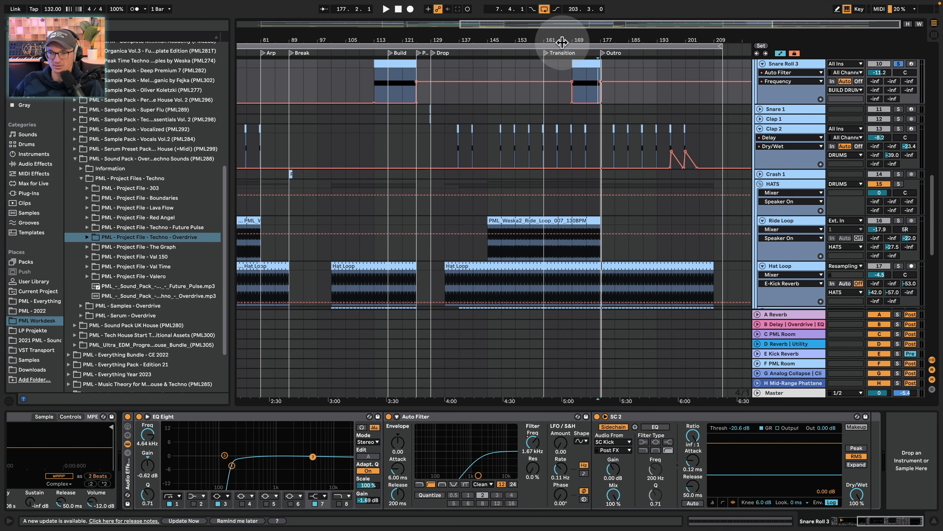
{"action": "scroll", "coordinate": [569, 139], "scroll_direction": "up", "scroll_amount": 3}
{"action": "left_click_drag", "start_coordinate": [563, 38], "coordinate": [614, 55]}
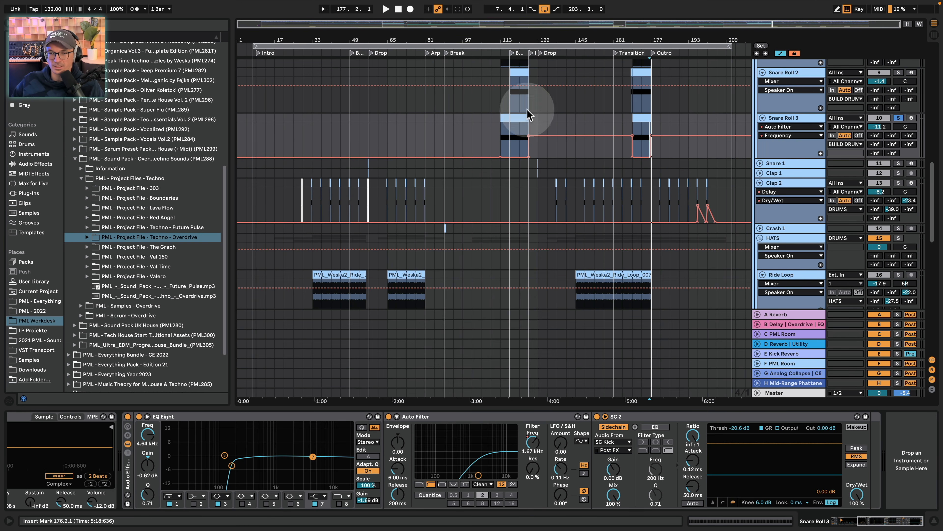
{"action": "left_click_drag", "start_coordinate": [545, 42], "coordinate": [537, 67]}
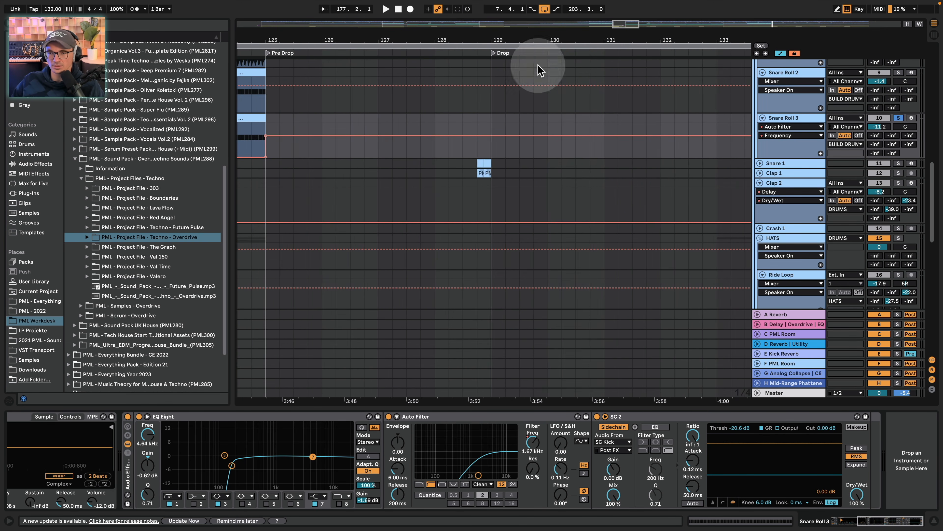
{"action": "left_click", "coordinate": [484, 164]}
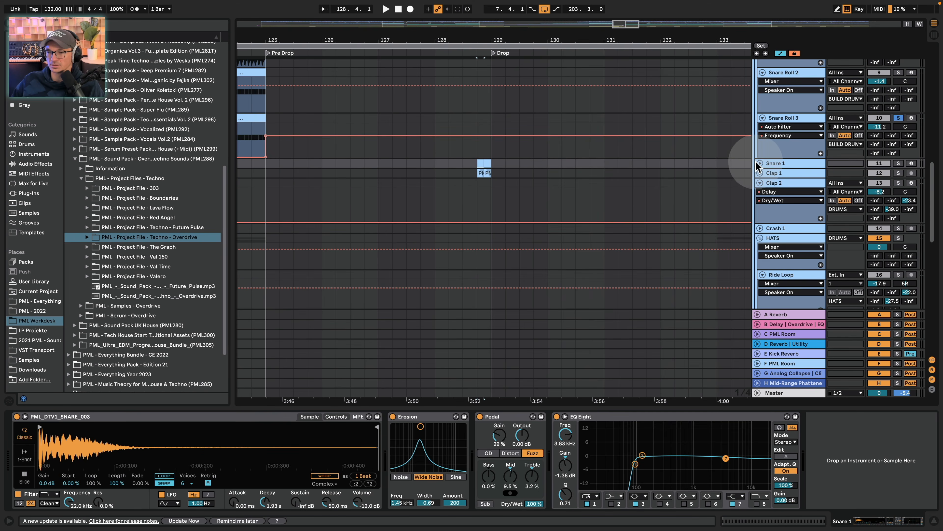
{"action": "left_click", "coordinate": [759, 164]}
{"action": "key", "text": "space"}
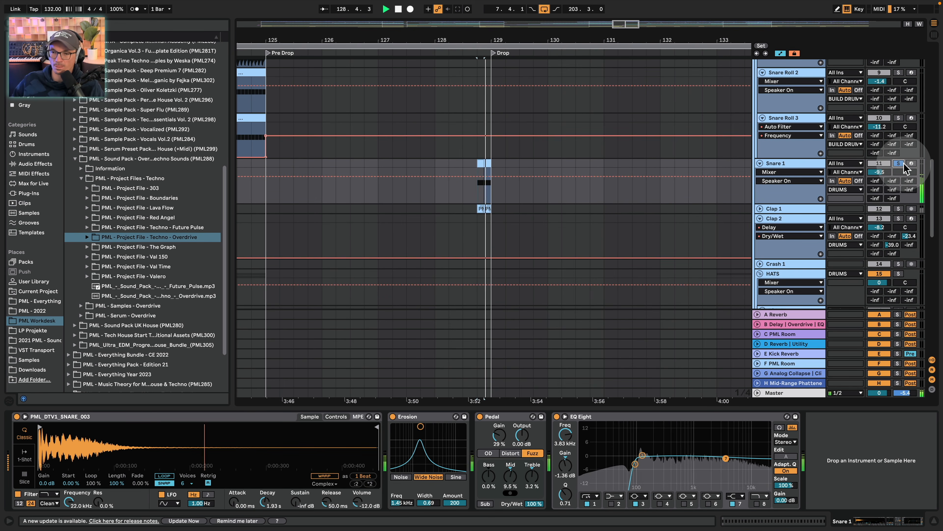
{"action": "left_click", "coordinate": [899, 163]}
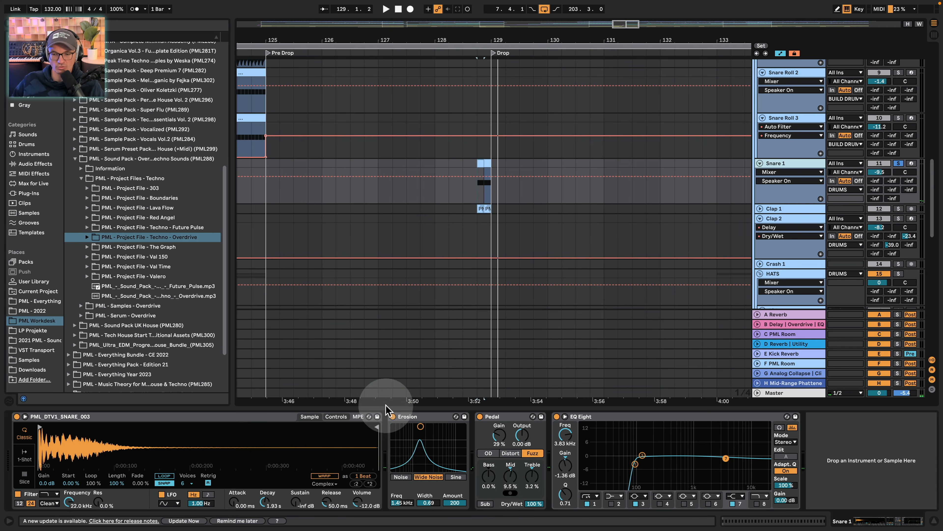
Compare the Snare 1 hits with the Erosion effect bypassed and enabled during playback
{"action": "left_click", "coordinate": [393, 417]}
{"action": "key", "text": "space"}
{"action": "key", "text": "space"}
{"action": "left_click", "coordinate": [392, 416]}
{"action": "key", "text": "space"}
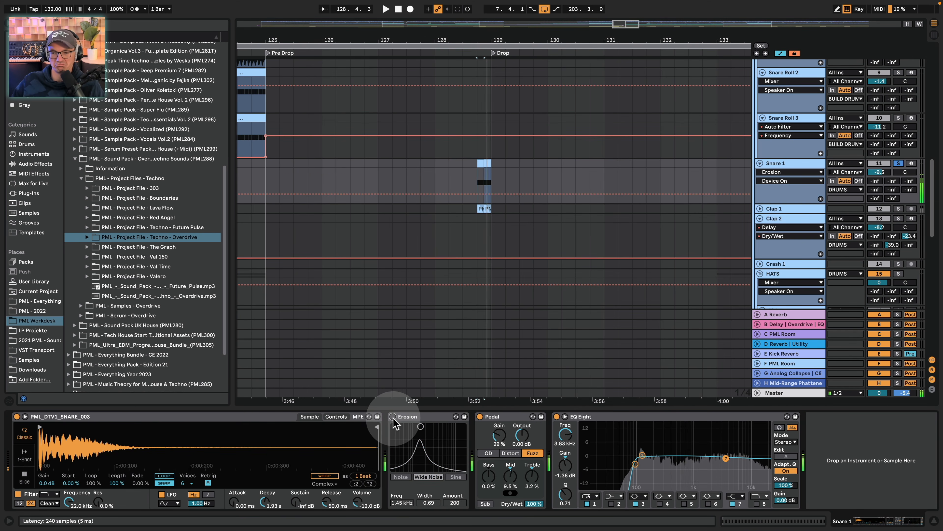
{"action": "key", "text": "space"}
{"action": "key", "text": "space"}
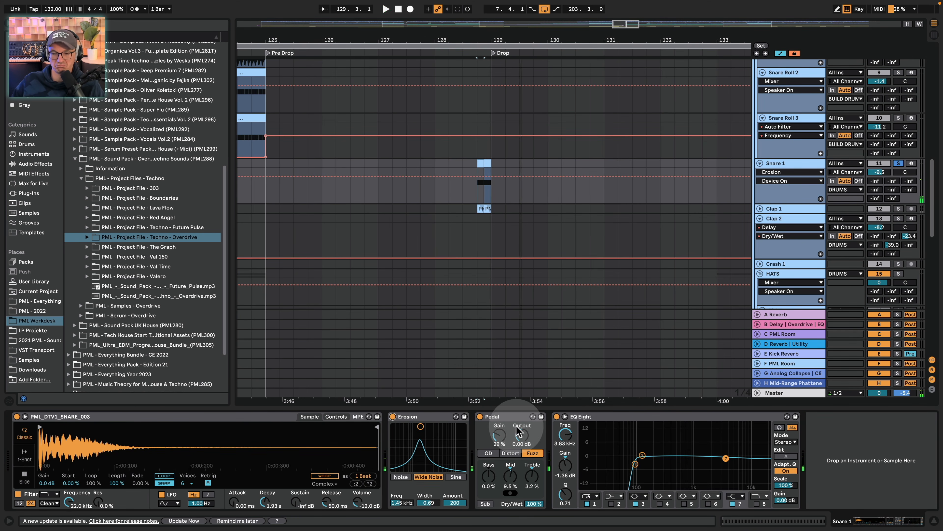
Compare the Snare 1 hits with the Pedal distortion bypassed and enabled during playback
{"action": "key", "text": "space"}
{"action": "key", "text": "space"}
{"action": "left_click", "coordinate": [480, 416]}
{"action": "key", "text": "space"}
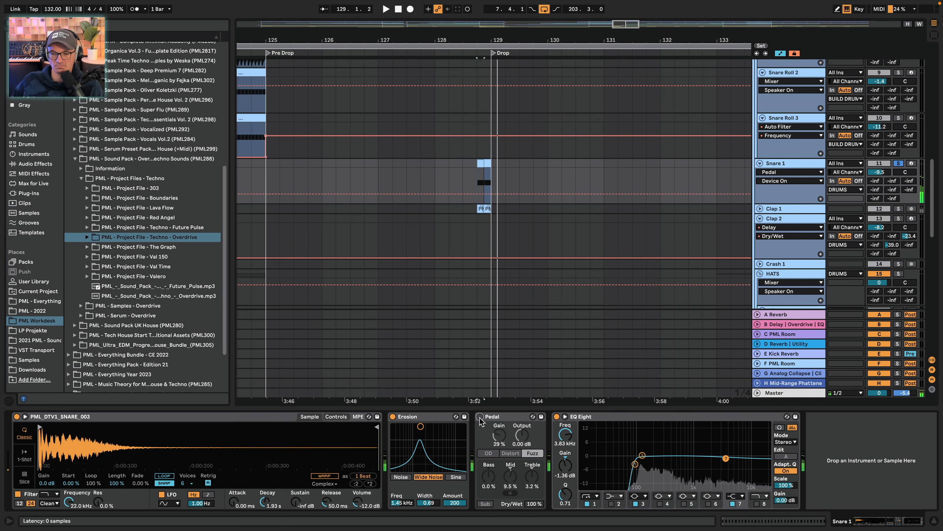
{"action": "key", "text": "space"}
{"action": "left_click", "coordinate": [480, 416]}
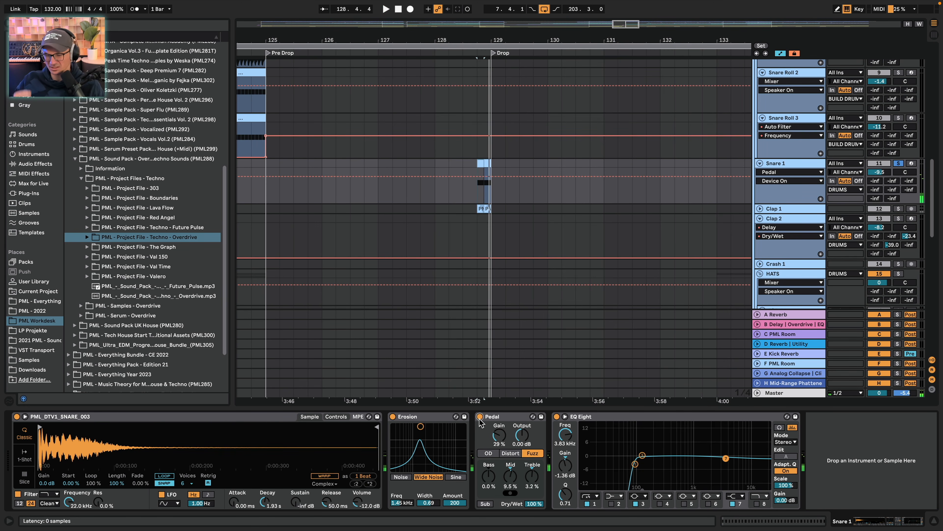
Unfold and solo the Clap 1 track, and listen to its hits with its Overdrive effect displayed
{"action": "left_click", "coordinate": [759, 209]}
{"action": "left_click", "coordinate": [878, 219]}
{"action": "left_click", "coordinate": [899, 208]}
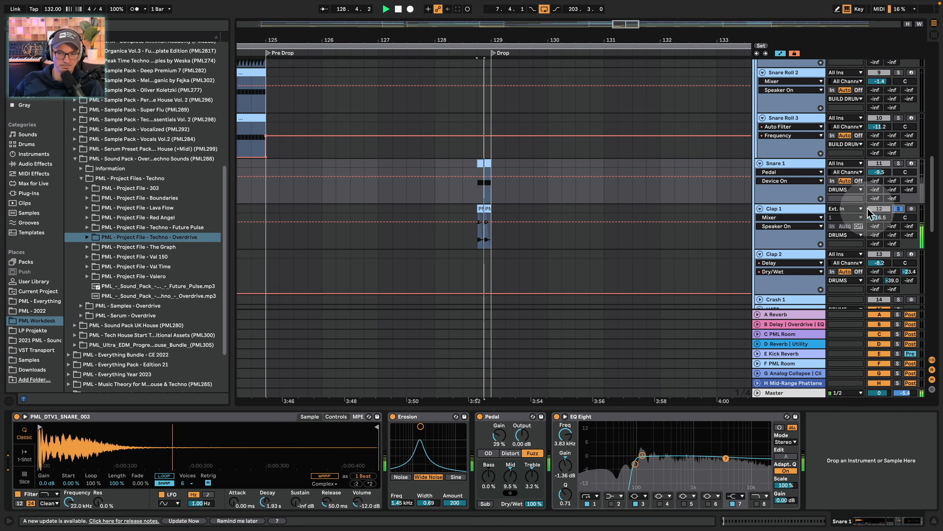
{"action": "left_click", "coordinate": [812, 213]}
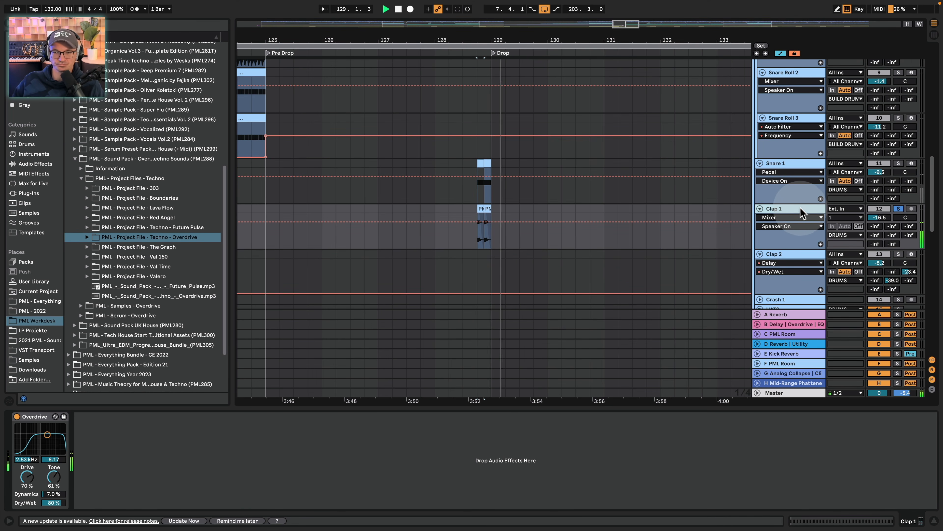
{"action": "key", "text": "space"}
Play Snare 1 and Clap 1 soloed together at bar 128.4, and turn the solos off
{"action": "left_click_drag", "start_coordinate": [498, 40], "coordinate": [494, 93]}
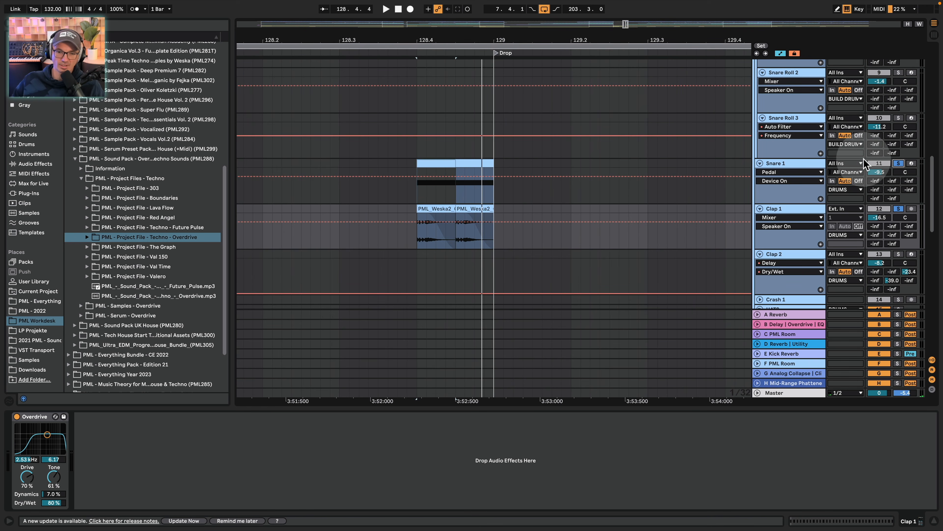
{"action": "key", "text": "space"}
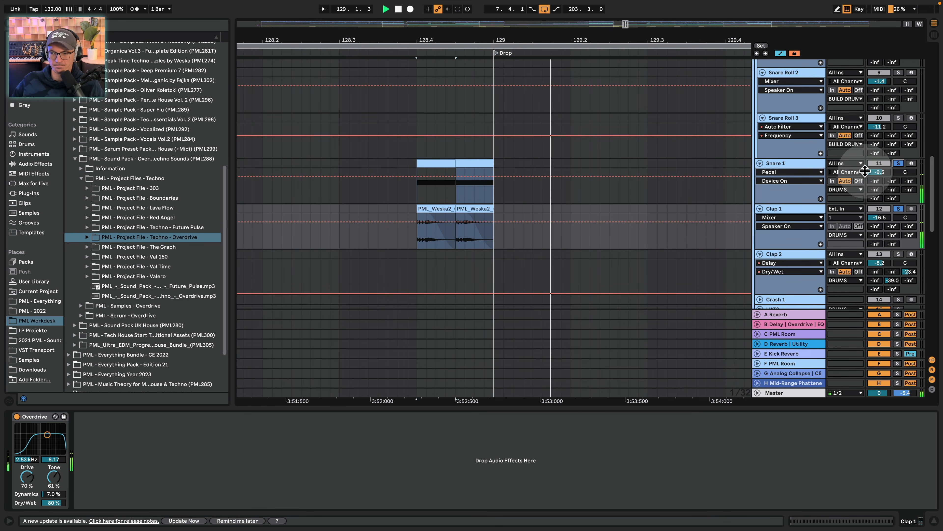
{"action": "left_click", "coordinate": [899, 209]}
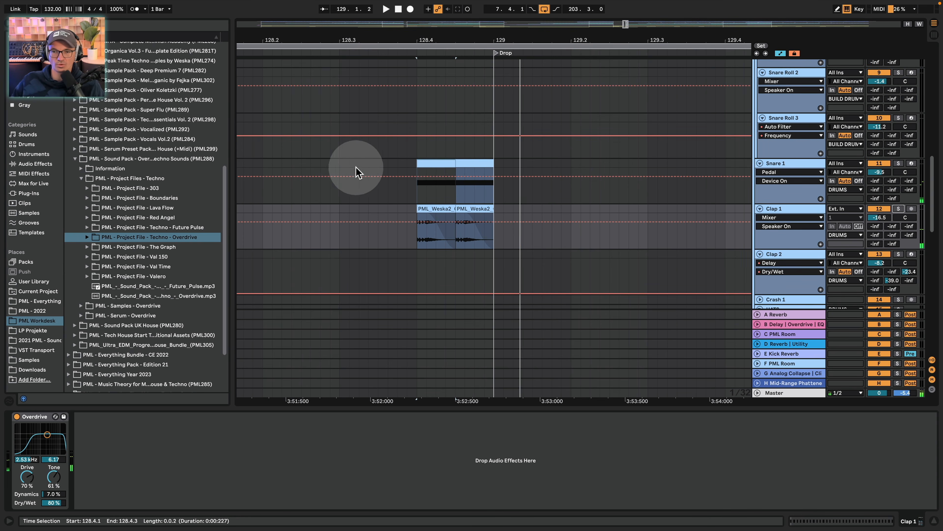
Play the snare and clap fill in the full mix from bar 128 into the Drop
{"action": "left_click", "coordinate": [333, 165]}
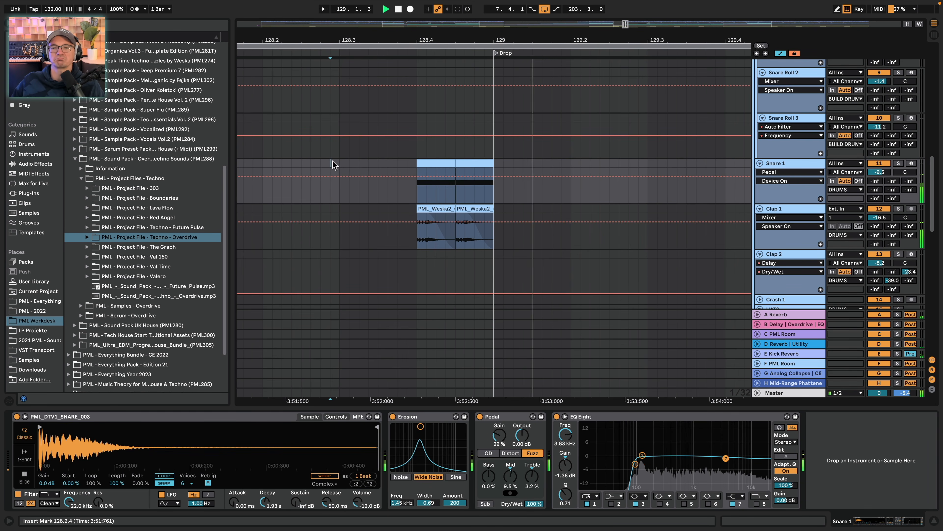
{"action": "left_click_drag", "start_coordinate": [466, 36], "coordinate": [465, 21]}
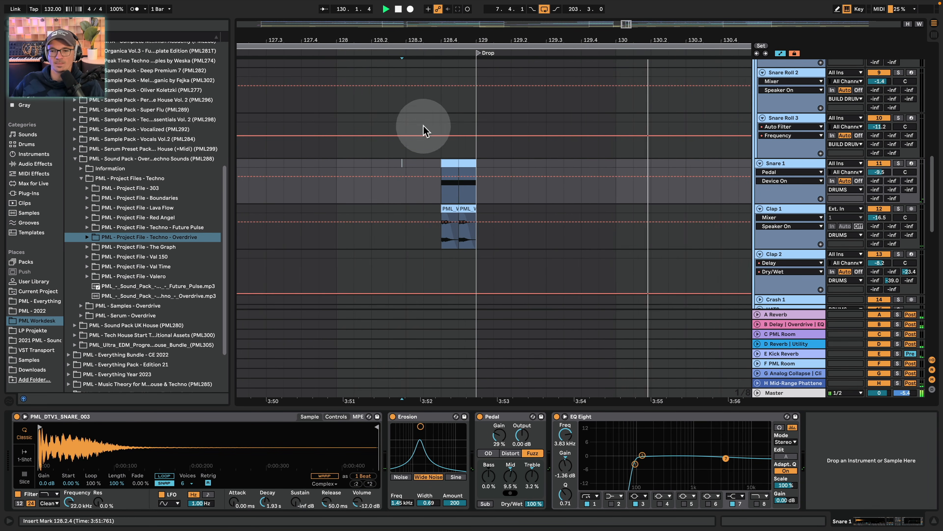
{"action": "key", "text": "space"}
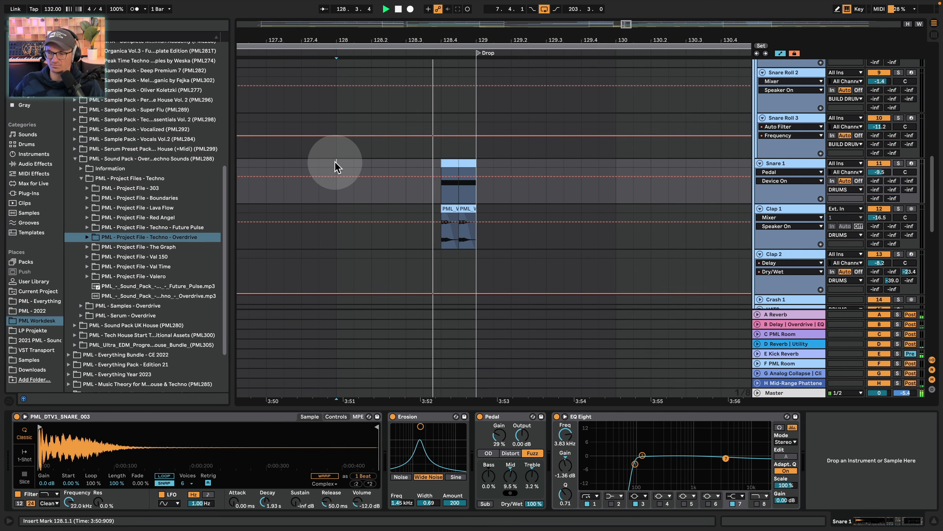
Play the Clap 2 clip at bar 136 in the Drop with its EQ Eight, Delay and Reverb displayed, and stop playback
{"action": "left_click_drag", "start_coordinate": [448, 36], "coordinate": [449, 13]}
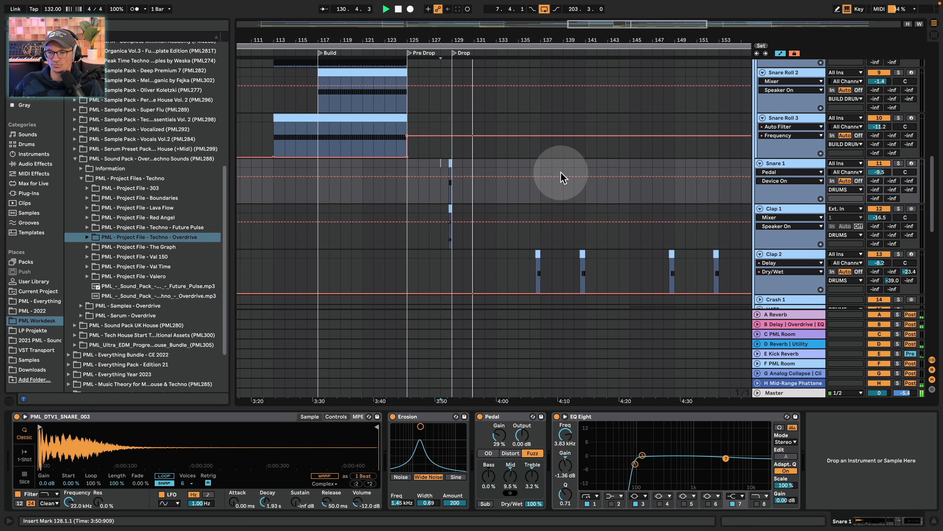
{"action": "left_click", "coordinate": [537, 273]}
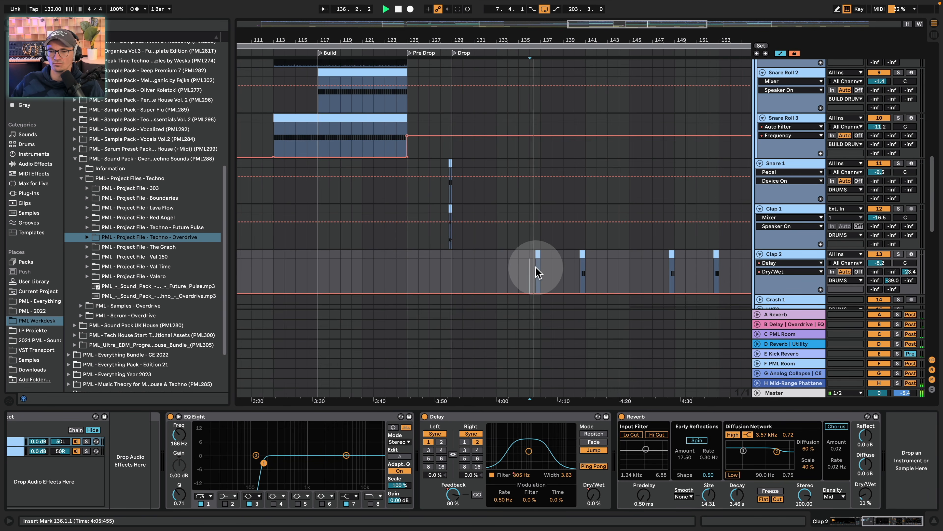
{"action": "left_click_drag", "start_coordinate": [526, 41], "coordinate": [556, 214]}
{"action": "left_click", "coordinate": [558, 273]}
{"action": "key", "text": "space"}
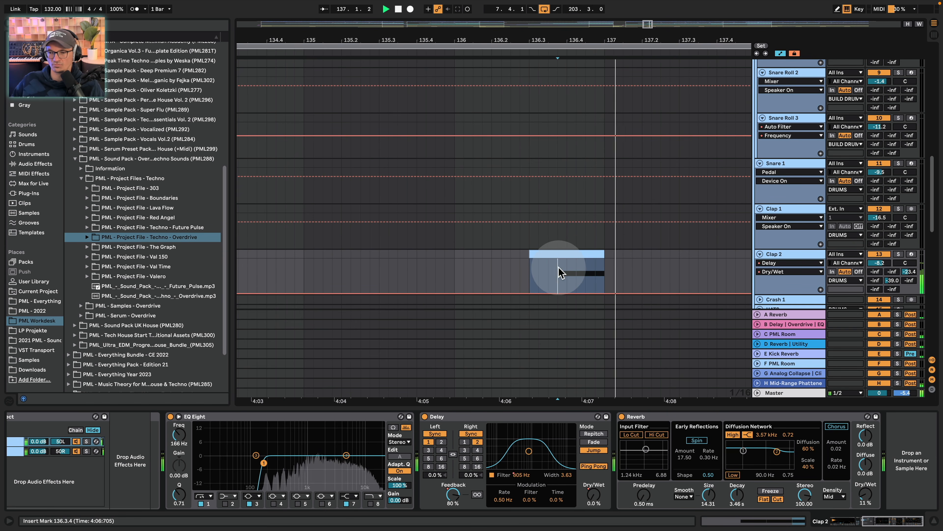
{"action": "left_click_drag", "start_coordinate": [580, 36], "coordinate": [436, 22]}
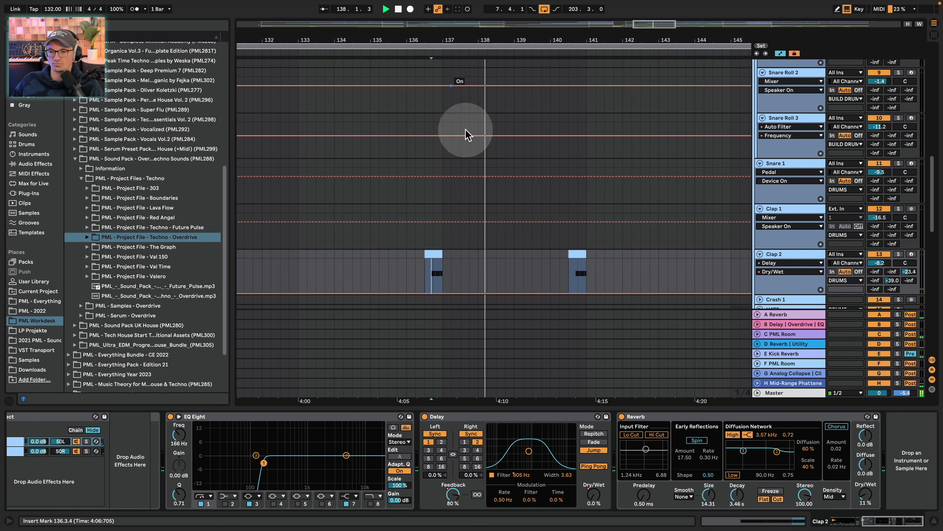
{"action": "left_click_drag", "start_coordinate": [575, 39], "coordinate": [489, 43]}
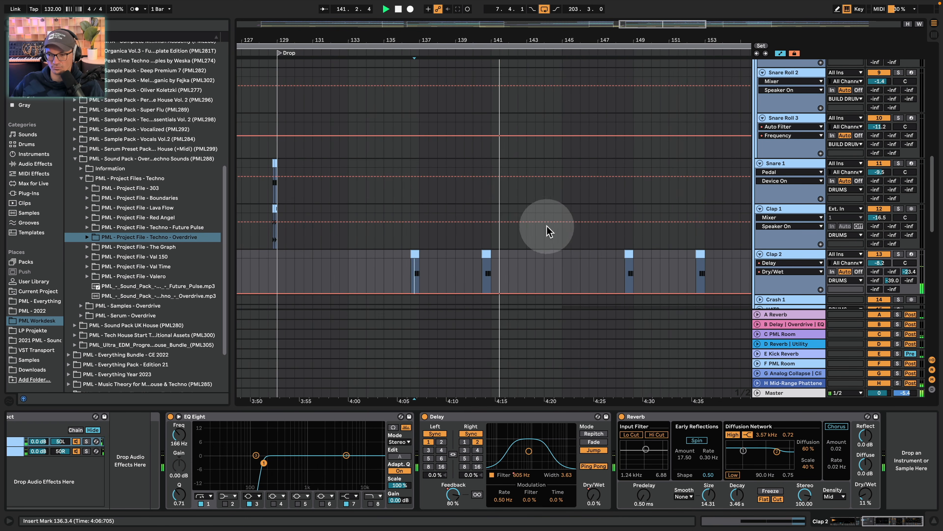
{"action": "scroll", "coordinate": [543, 230], "scroll_direction": "down", "scroll_amount": 5}
{"action": "key", "text": "space"}
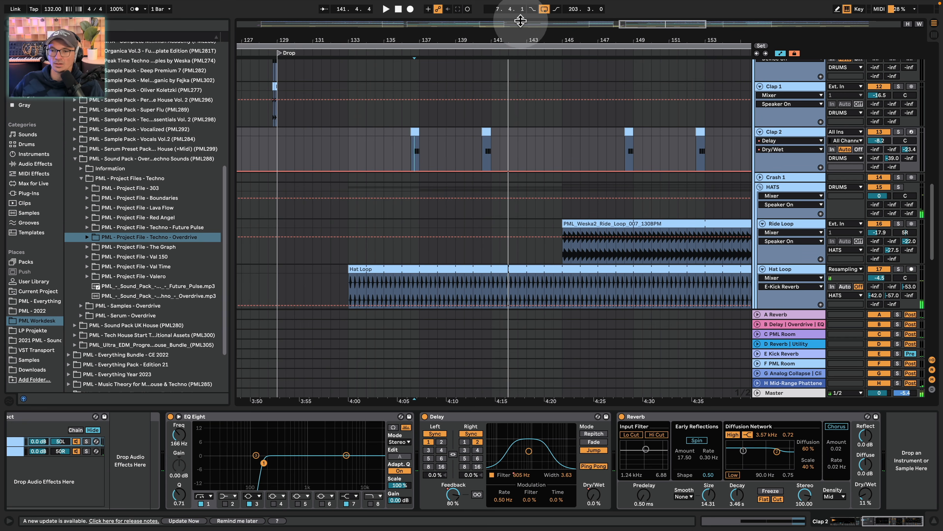
Unfold and solo the Crash 1 track, and play its crash clip at the start of the Break at bar 89
{"action": "left_click_drag", "start_coordinate": [520, 37], "coordinate": [568, 31]}
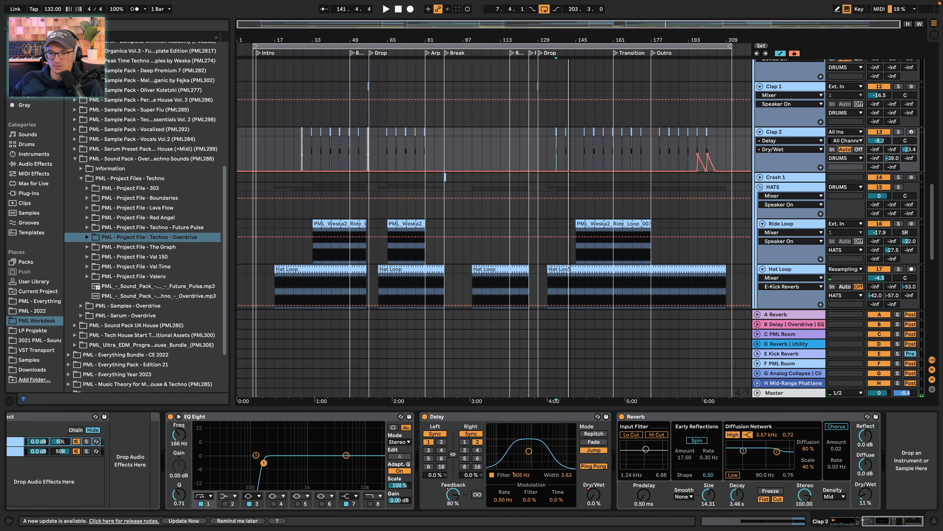
{"action": "left_click", "coordinate": [446, 177]}
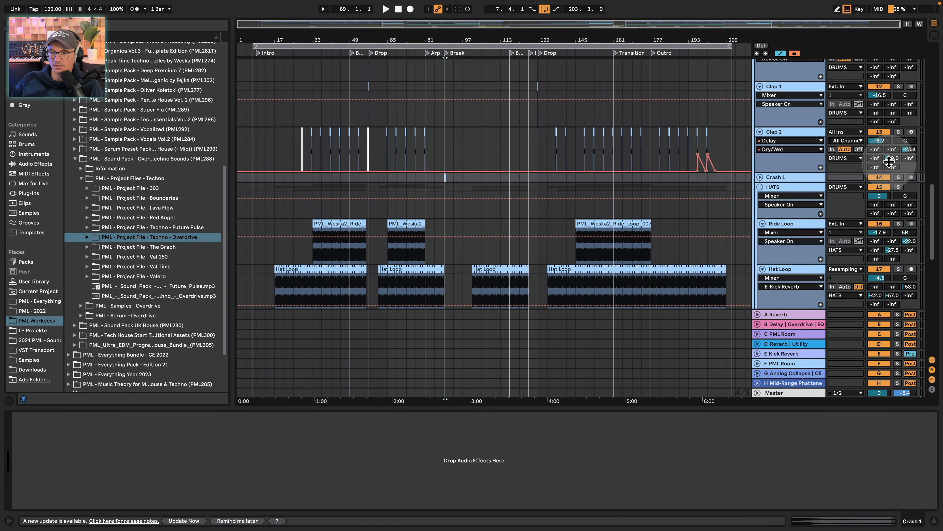
{"action": "left_click_drag", "start_coordinate": [444, 41], "coordinate": [436, 114]}
{"action": "left_click", "coordinate": [760, 177]}
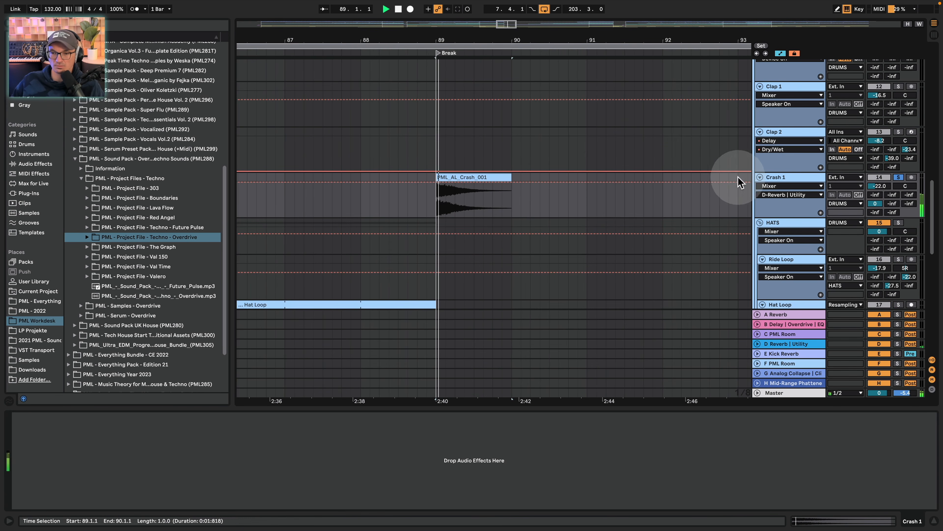
{"action": "left_click", "coordinate": [522, 51]}
{"action": "left_click_drag", "start_coordinate": [519, 38], "coordinate": [504, 3]}
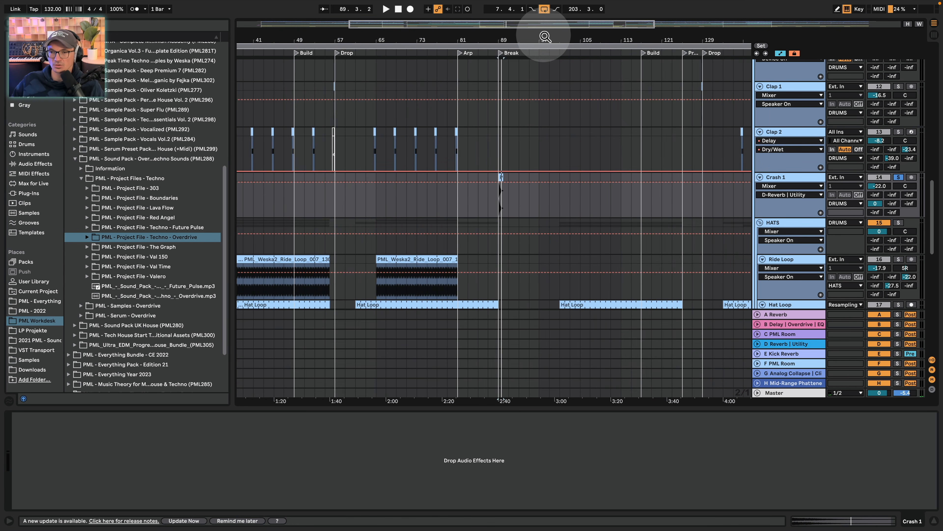
Optimize the arrangement height with the device view hidden, and fold the DRUMS group
{"action": "left_click_drag", "start_coordinate": [545, 36], "coordinate": [464, 37]}
{"action": "scroll", "coordinate": [656, 284], "scroll_direction": "down", "scroll_amount": 5}
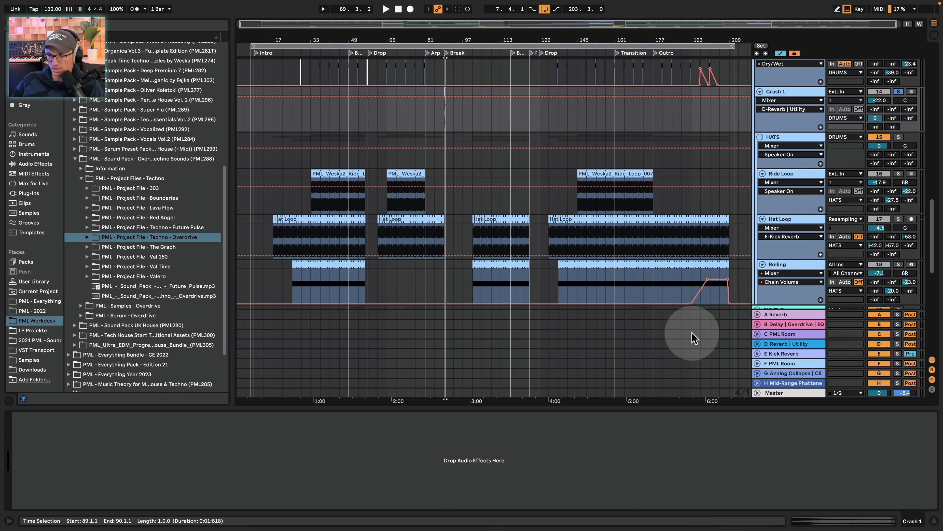
{"action": "left_click", "coordinate": [934, 520]}
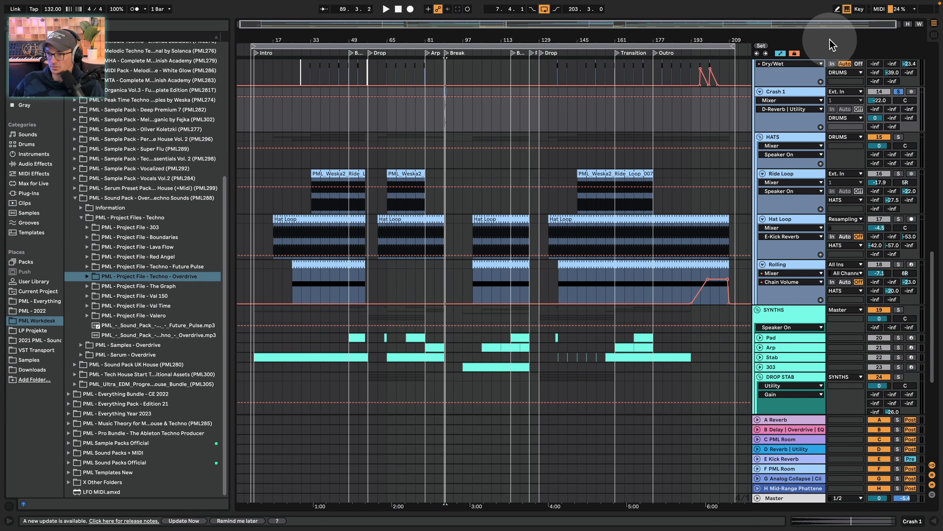
{"action": "left_click", "coordinate": [908, 24]}
{"action": "scroll", "coordinate": [773, 194], "scroll_direction": "up", "scroll_amount": 15}
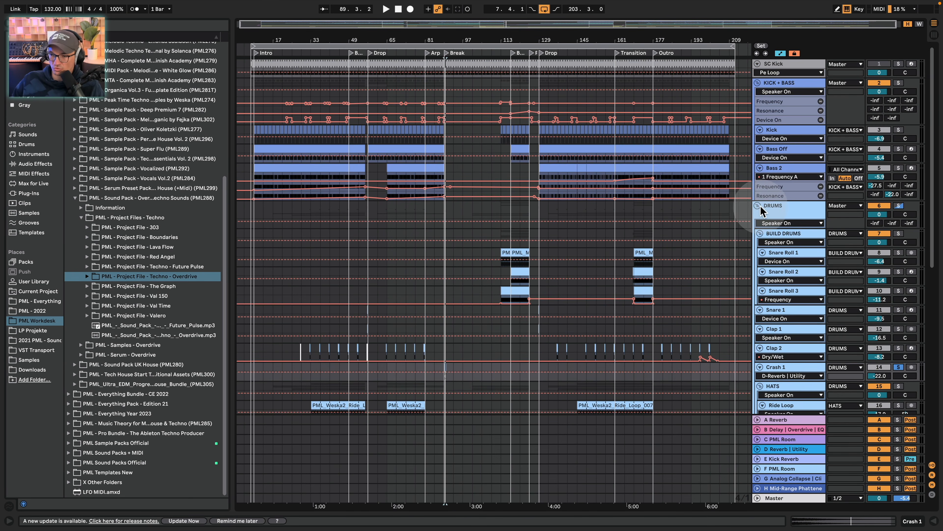
{"action": "left_click", "coordinate": [759, 206]}
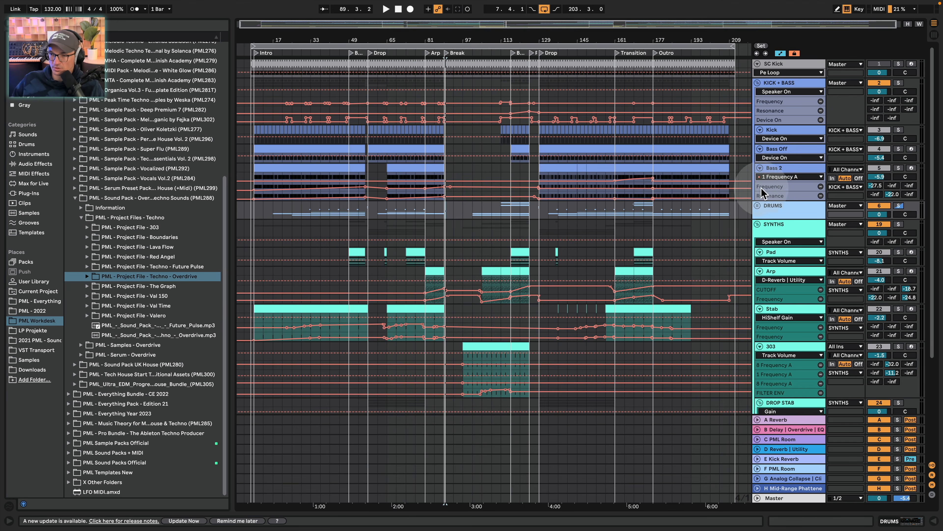
Examine the SYNTHS group's tracks and its DROP STAB subgroup, and compare where their clips sit across the arrangement
{"action": "left_click", "coordinate": [799, 237]}
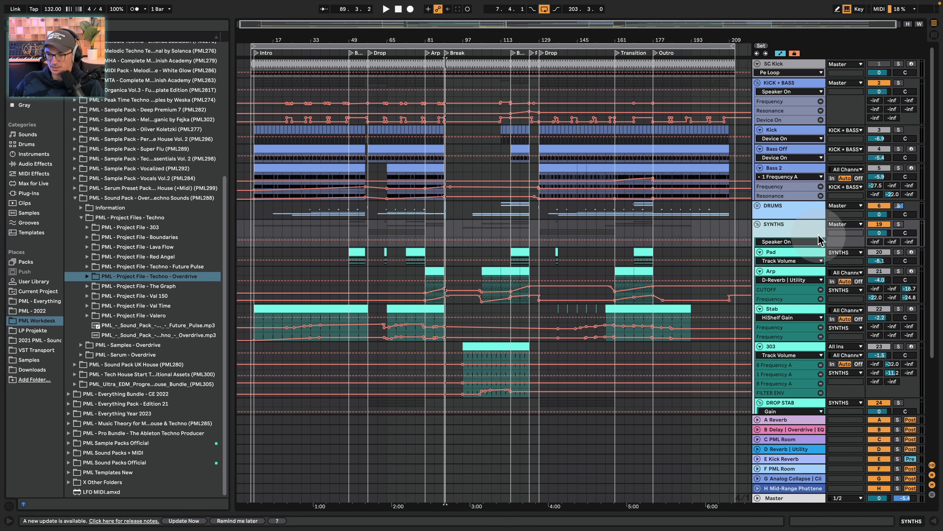
{"action": "scroll", "coordinate": [781, 224], "scroll_direction": "down", "scroll_amount": 2}
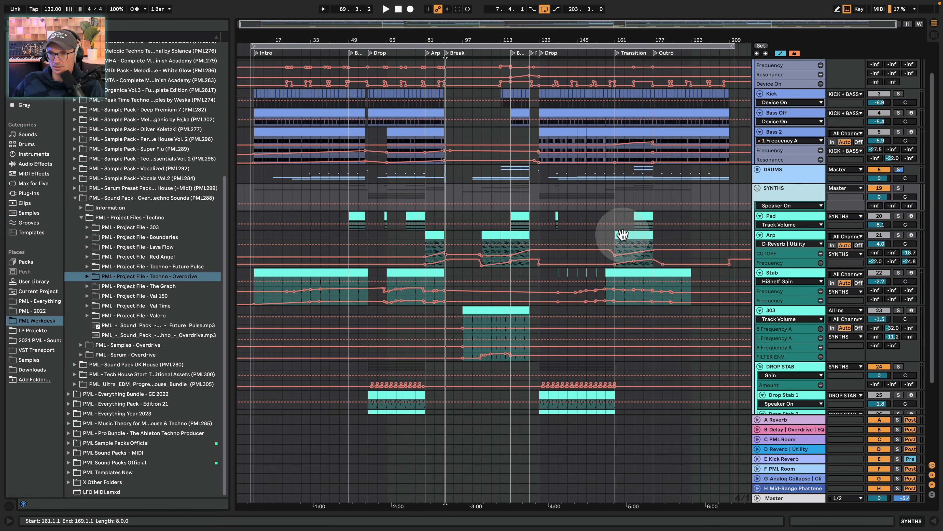
{"action": "scroll", "coordinate": [608, 264], "scroll_direction": "down", "scroll_amount": 2}
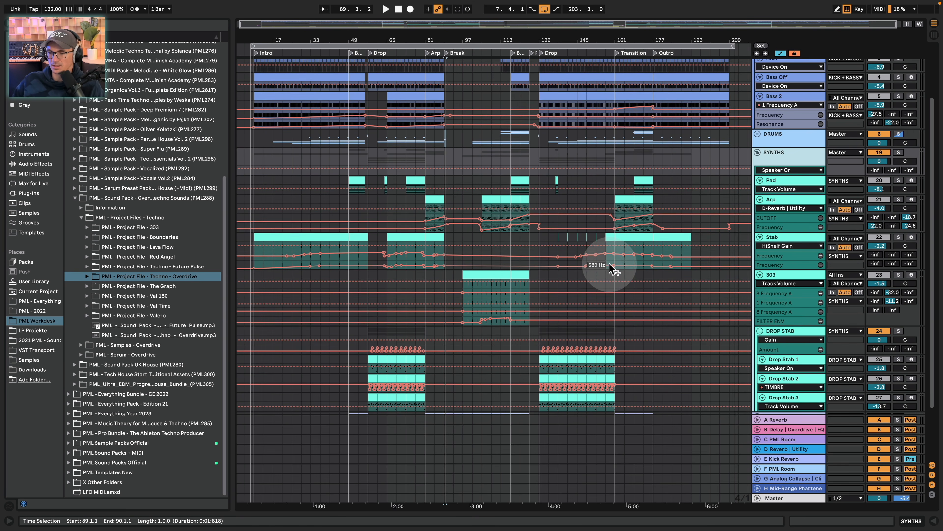
{"action": "left_click", "coordinate": [789, 332]}
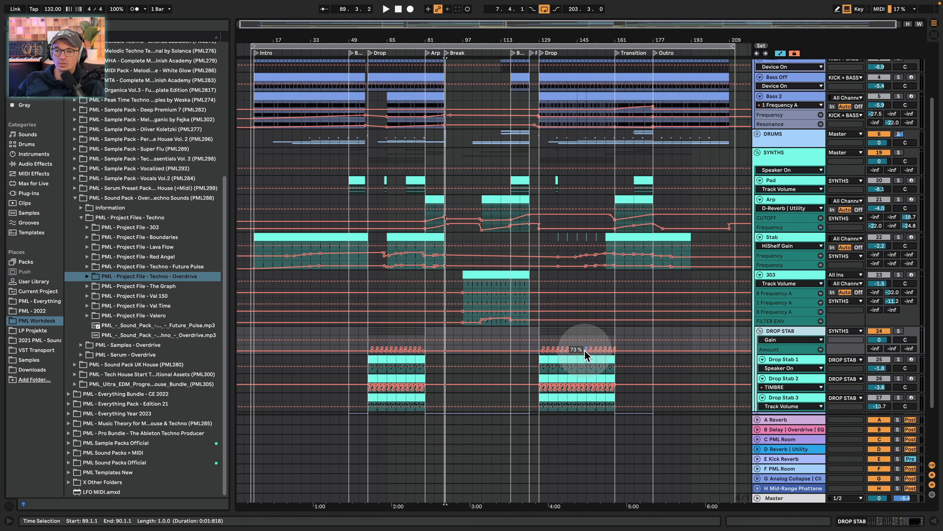
{"action": "scroll", "coordinate": [647, 386], "scroll_direction": "down", "scroll_amount": 3}
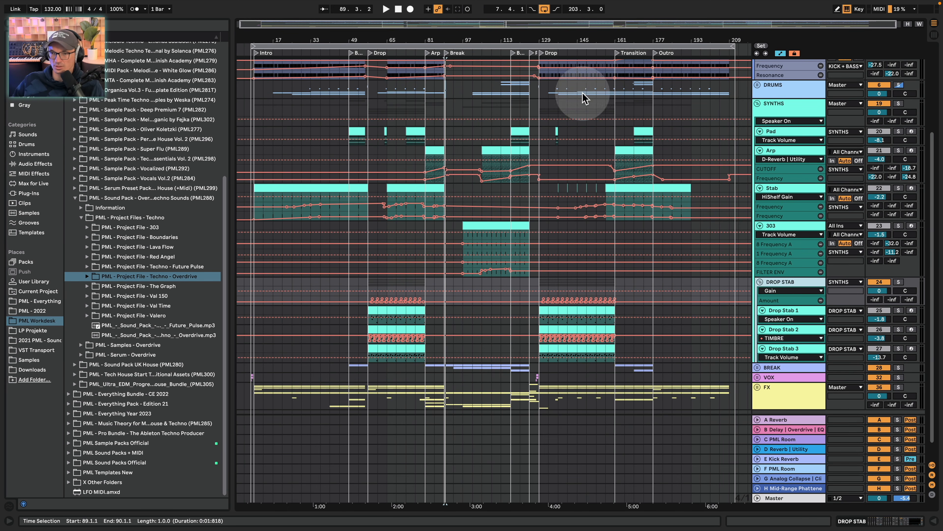
{"action": "left_click_drag", "start_coordinate": [575, 39], "coordinate": [575, 65]}
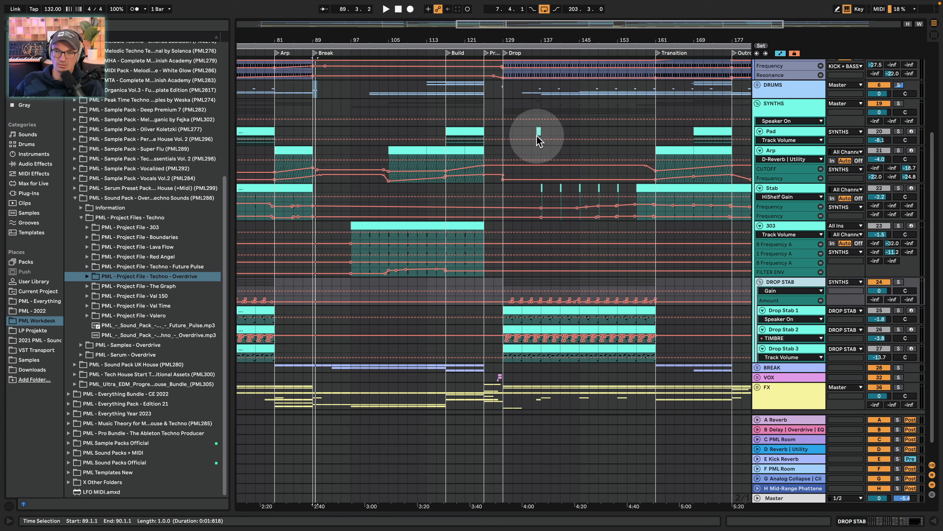
{"action": "left_click_drag", "start_coordinate": [539, 37], "coordinate": [539, 9]}
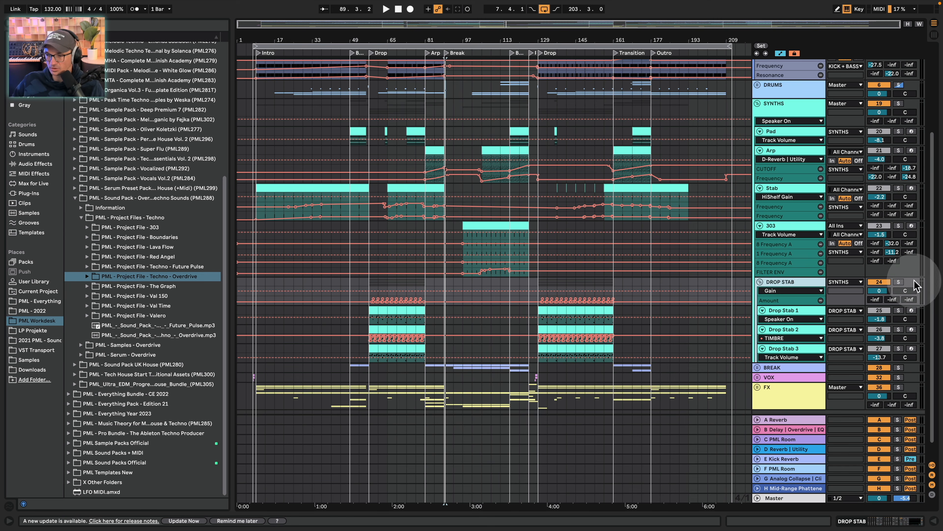
Solo the DROP STAB group and play it from the Drop at bar 129
{"action": "left_click", "coordinate": [899, 282]}
{"action": "left_click", "coordinate": [551, 309]}
{"action": "key", "text": "space"}
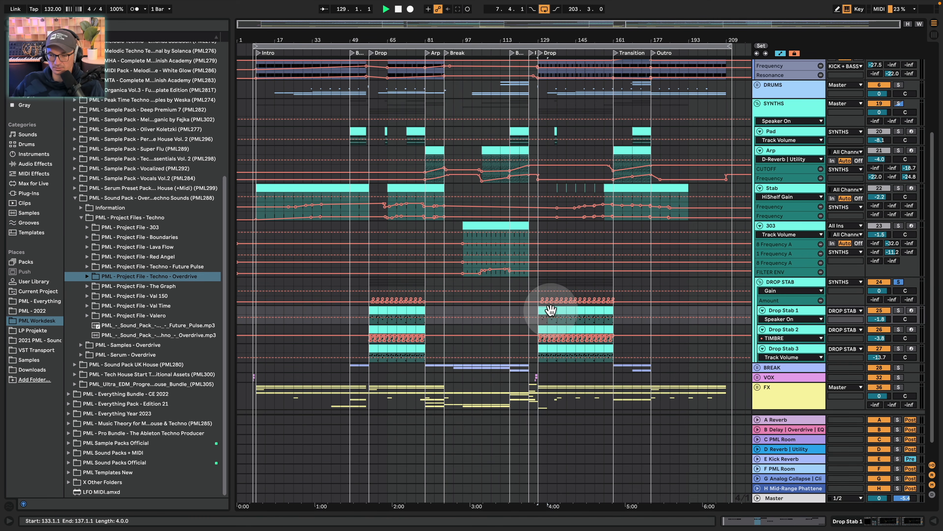
{"action": "left_click_drag", "start_coordinate": [535, 42], "coordinate": [541, 158]}
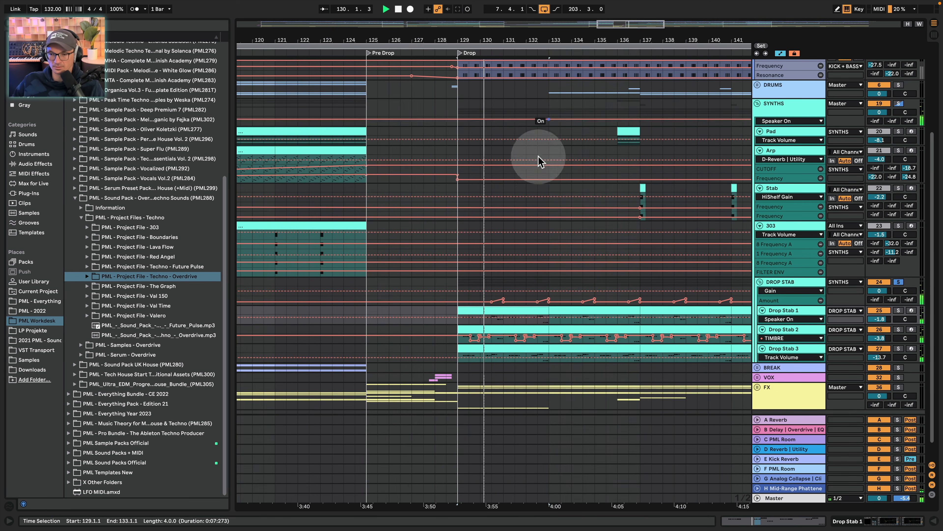
Open the MIDI notes of the first Drop Stab 1 clip in the Drop and listen to the pattern
{"action": "double_click", "coordinate": [520, 308]}
{"action": "left_click", "coordinate": [498, 300]}
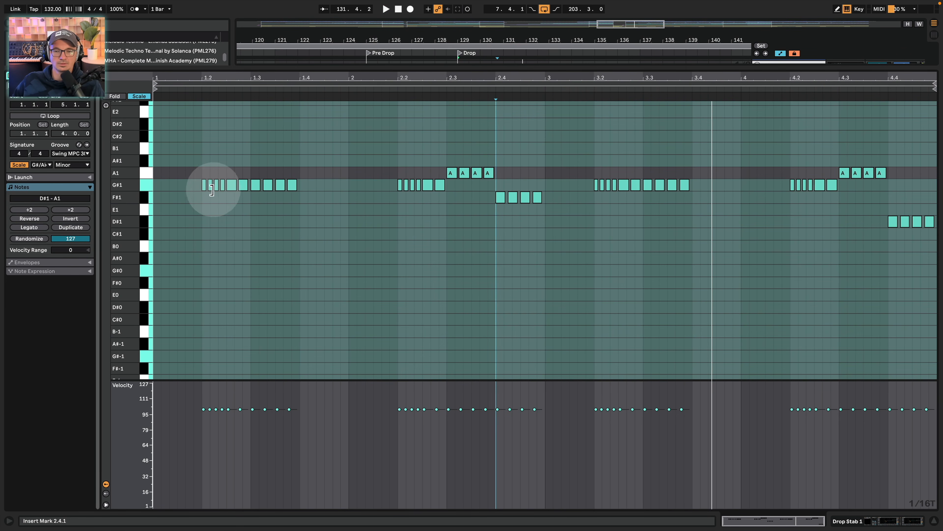
{"action": "left_click", "coordinate": [224, 88]}
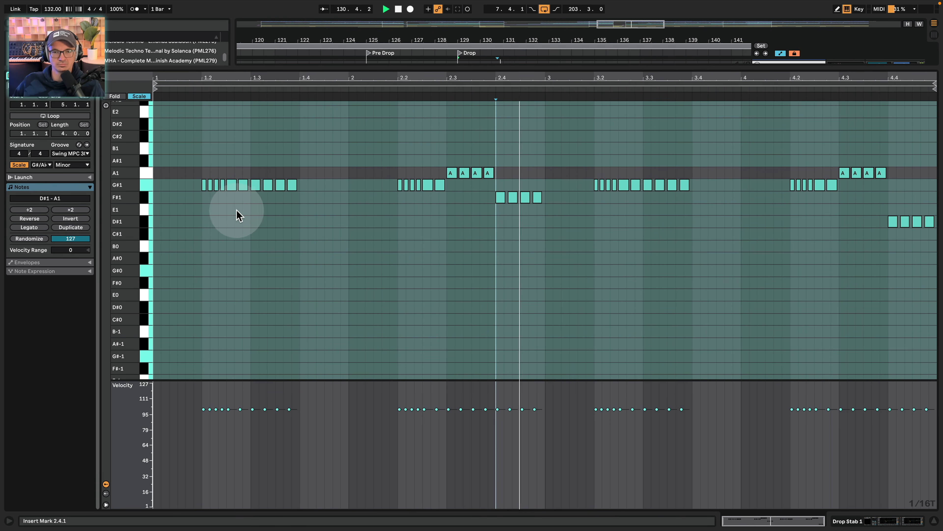
{"action": "key", "text": "space"}
Set the clip's fixed grid to 1/32 for inspecting the G#1 notes starting at beat 1.2
{"action": "right_click", "coordinate": [250, 210]}
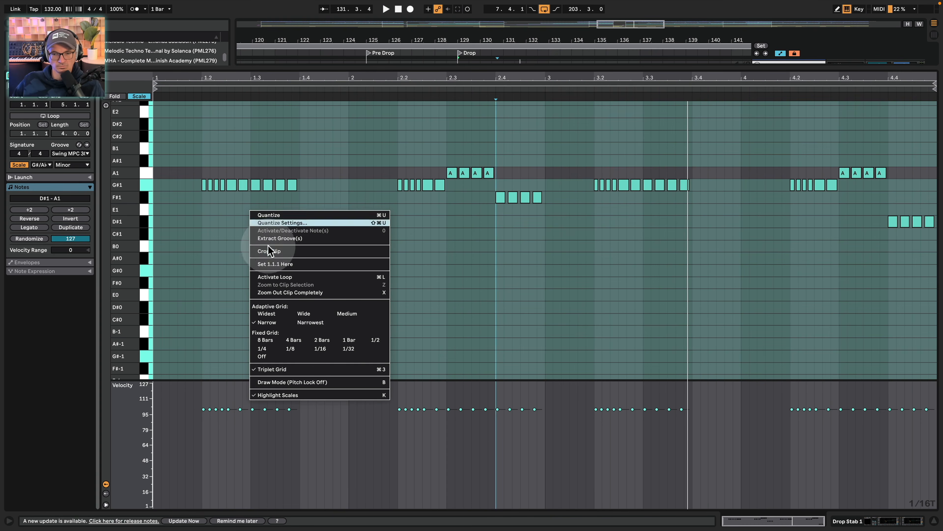
{"action": "left_click", "coordinate": [328, 346]}
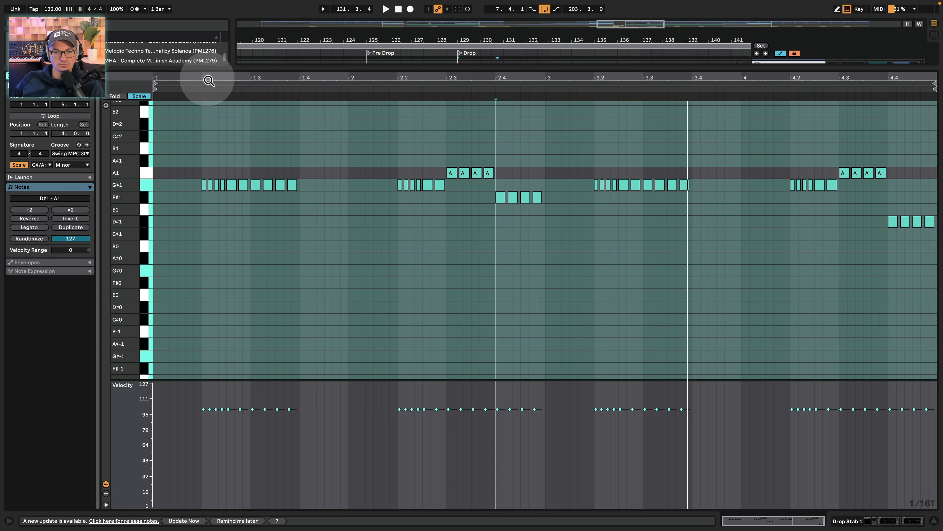
{"action": "left_click_drag", "start_coordinate": [207, 79], "coordinate": [248, 138]}
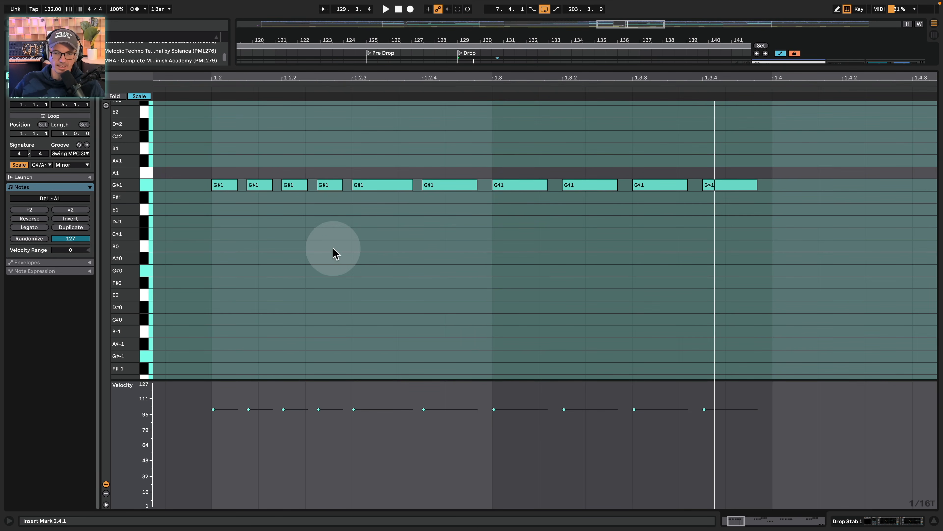
{"action": "right_click", "coordinate": [296, 230]}
{"action": "left_click", "coordinate": [395, 369]}
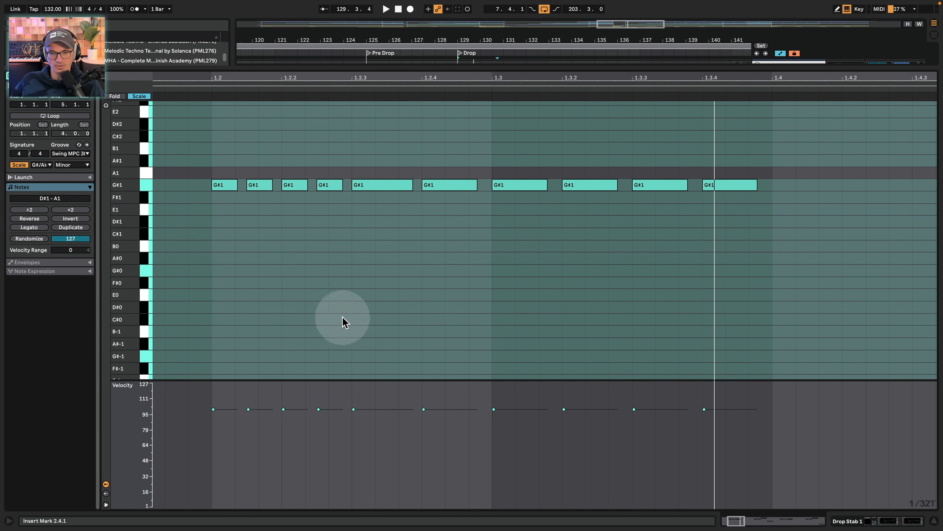
{"action": "left_click", "coordinate": [344, 238]}
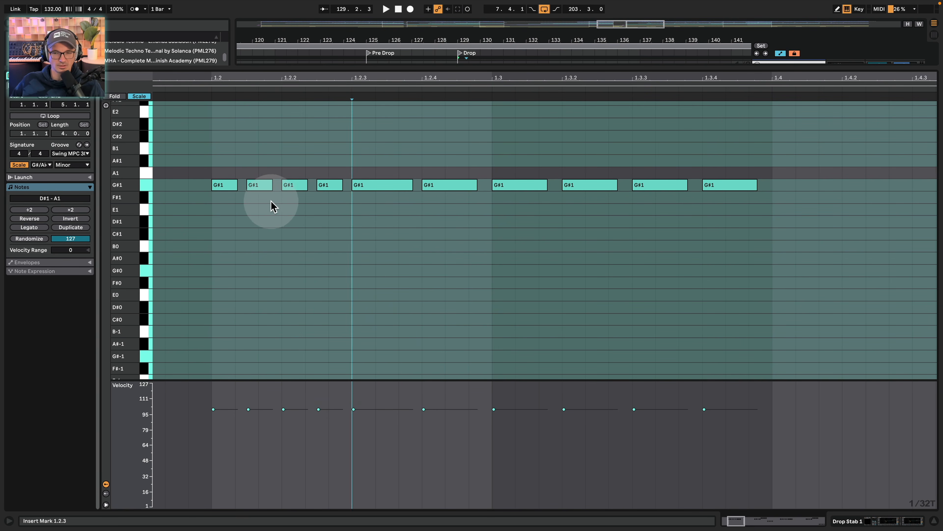
Turn off the triplet grid in the Drop Stab 1 clip, and check the grid options
{"action": "right_click", "coordinate": [320, 249]}
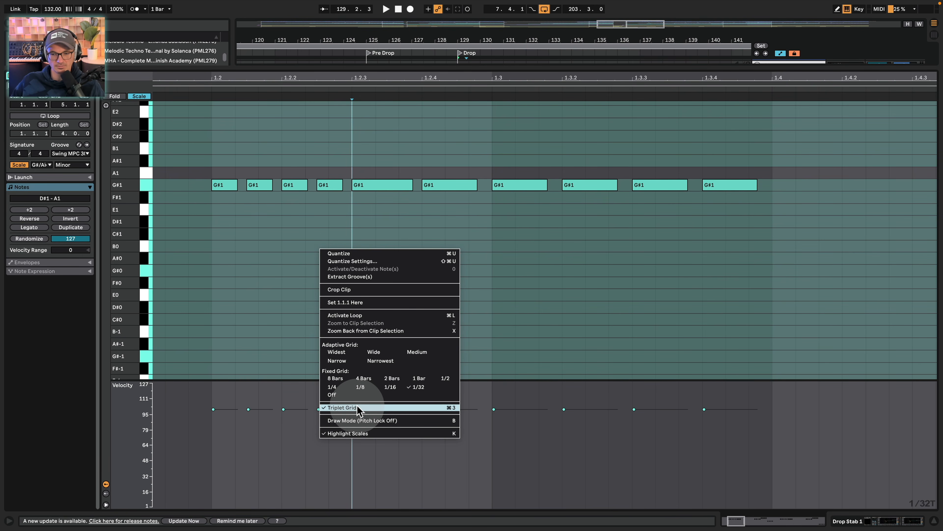
{"action": "left_click", "coordinate": [342, 408]}
{"action": "left_click", "coordinate": [319, 312]}
{"action": "right_click", "coordinate": [329, 248]}
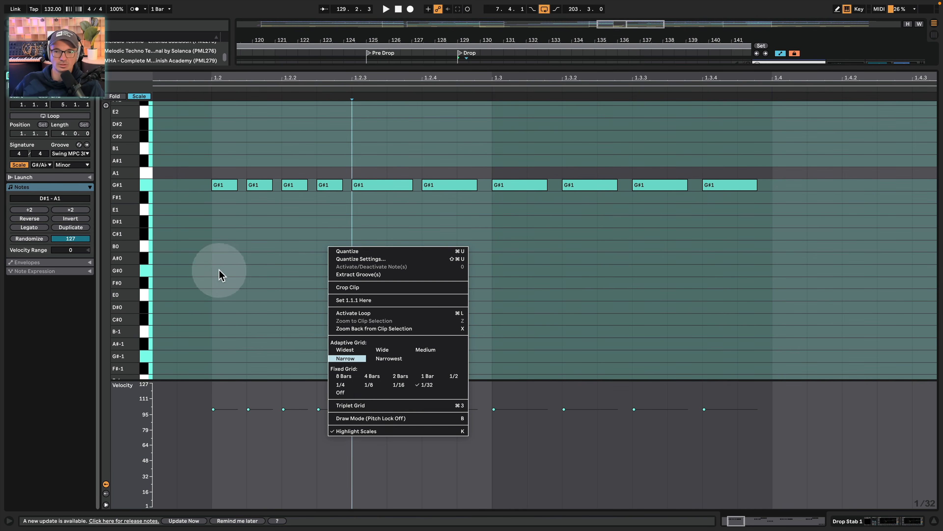
{"action": "left_click", "coordinate": [273, 231]}
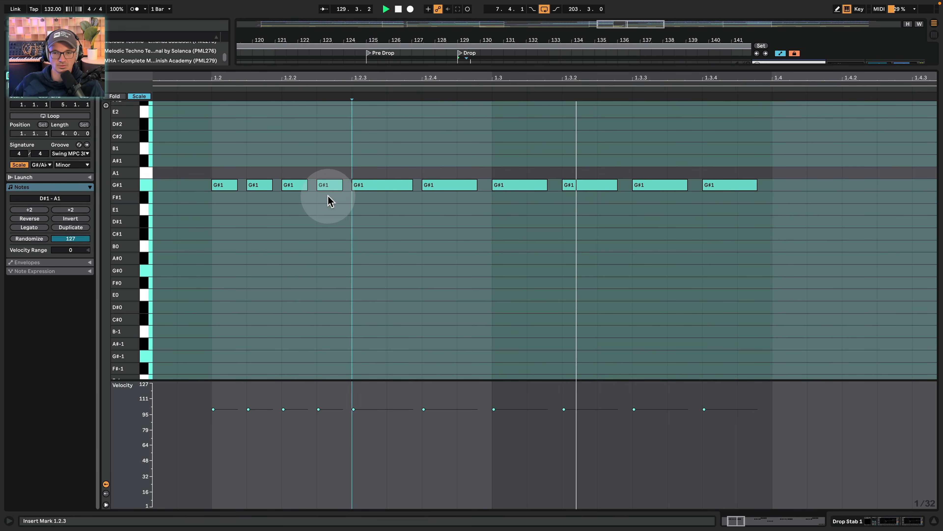
Replay the G#1 stab notes of the Drop Stab 1 clip and stop playback
{"action": "key", "text": "space"}
{"action": "key", "text": "space"}
{"action": "key", "text": "space"}
Set the Drop Stab 1 clip's fixed grid to 1/16
{"action": "right_click", "coordinate": [315, 211]}
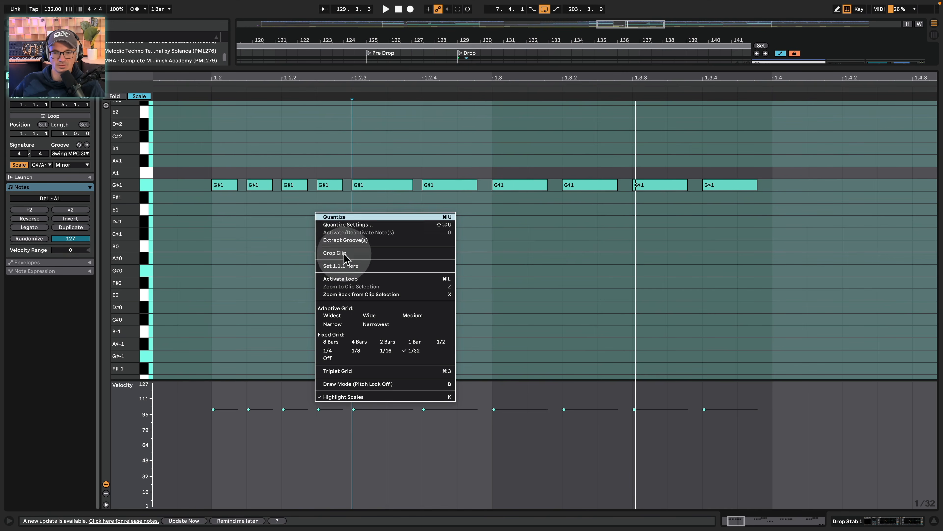
{"action": "left_click", "coordinate": [390, 355]}
{"action": "right_click", "coordinate": [367, 259]}
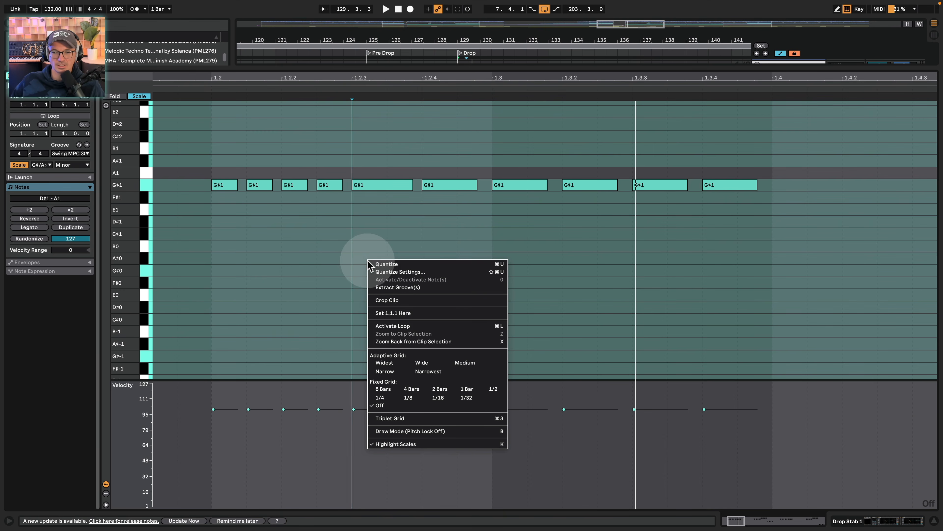
{"action": "left_click", "coordinate": [438, 398]}
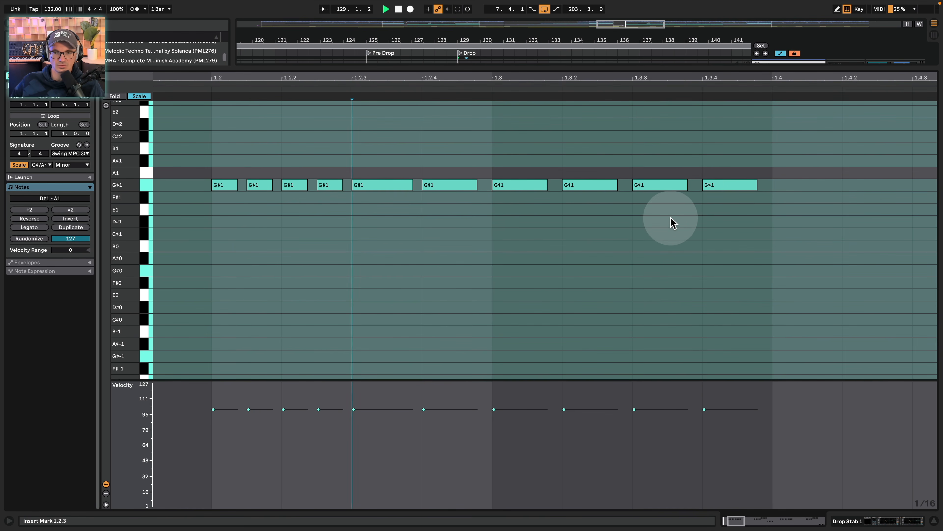
Listen to the full four-bar Drop Stab 1 pattern and bring up the track's device chain
{"action": "left_click_drag", "start_coordinate": [427, 80], "coordinate": [428, 67]}
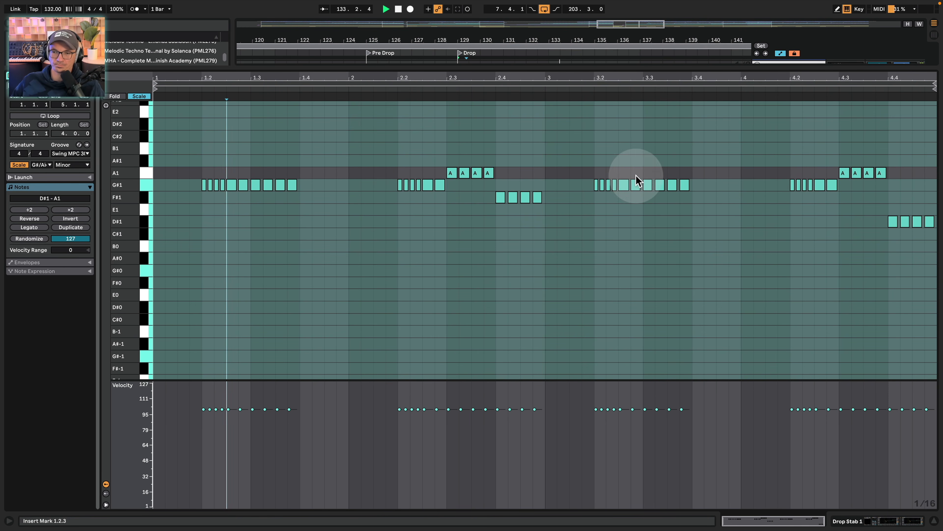
{"action": "key", "text": "space"}
{"action": "left_click", "coordinate": [886, 517]}
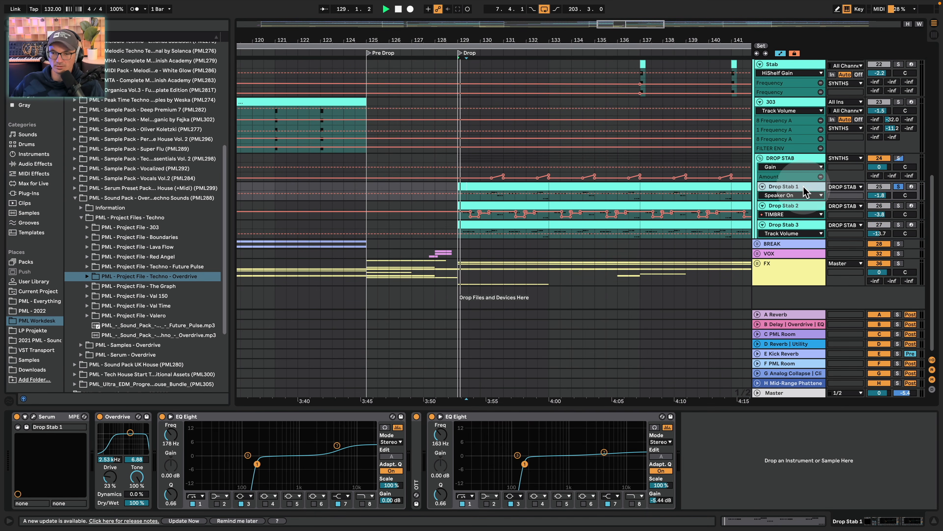
{"action": "key", "text": "space"}
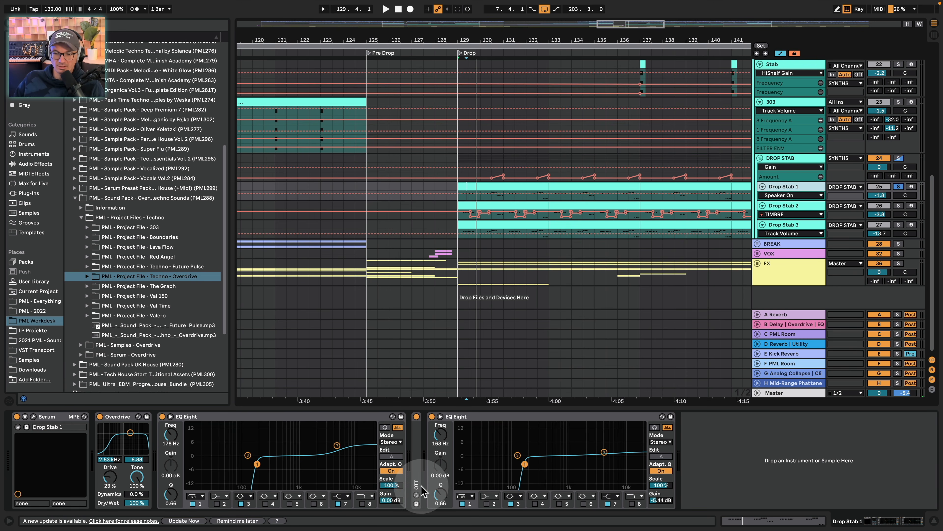
Unfold OTT on Drop Stab 1 and compare the sound with Overdrive bypassed and re-enabled
{"action": "double_click", "coordinate": [419, 469]}
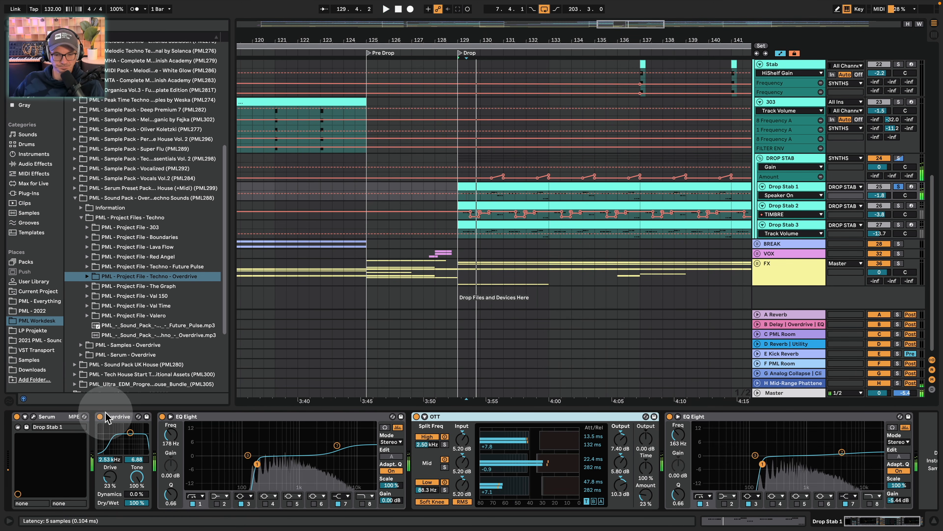
{"action": "left_click", "coordinate": [100, 417]}
{"action": "key", "text": "space"}
{"action": "key", "text": "space"}
{"action": "key", "text": "space"}
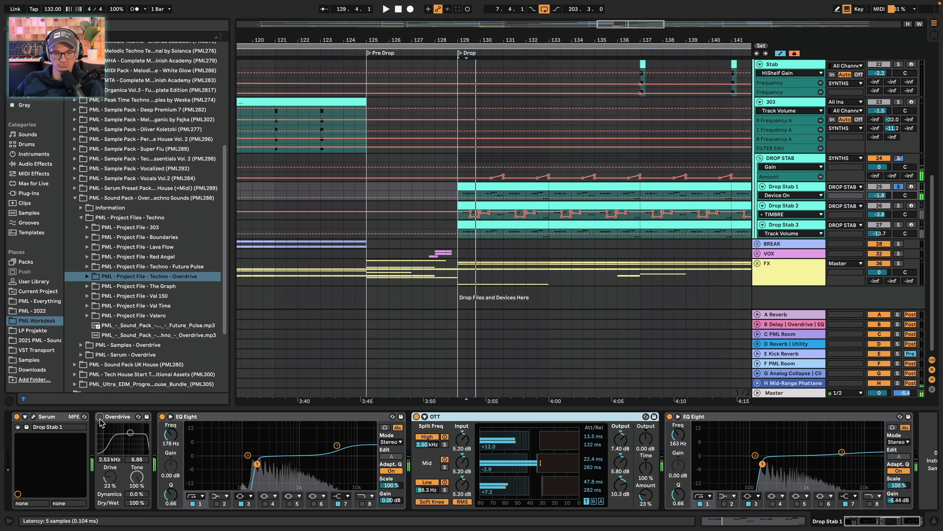
{"action": "left_click", "coordinate": [100, 417]}
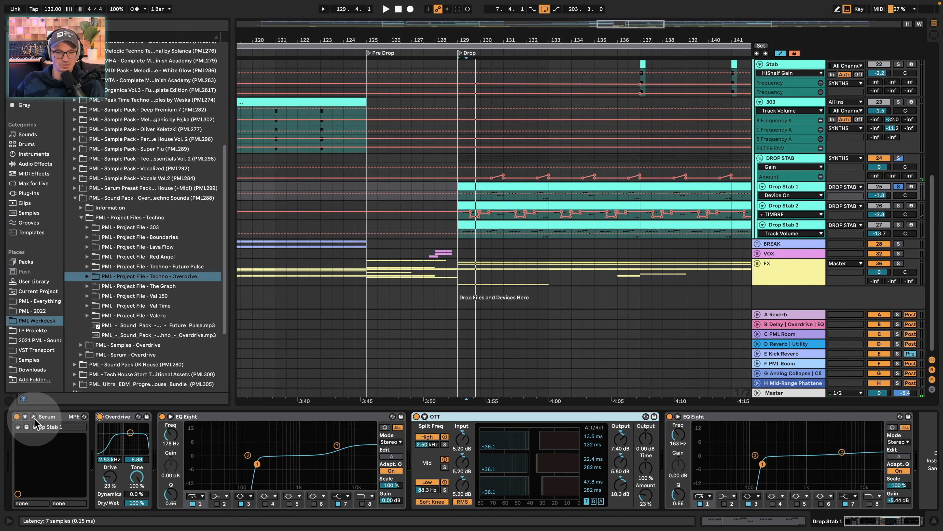
Open Drop Stab 1's Serum, play the stab and examine Envelope 1 and its filter modulation
{"action": "left_click", "coordinate": [33, 417]}
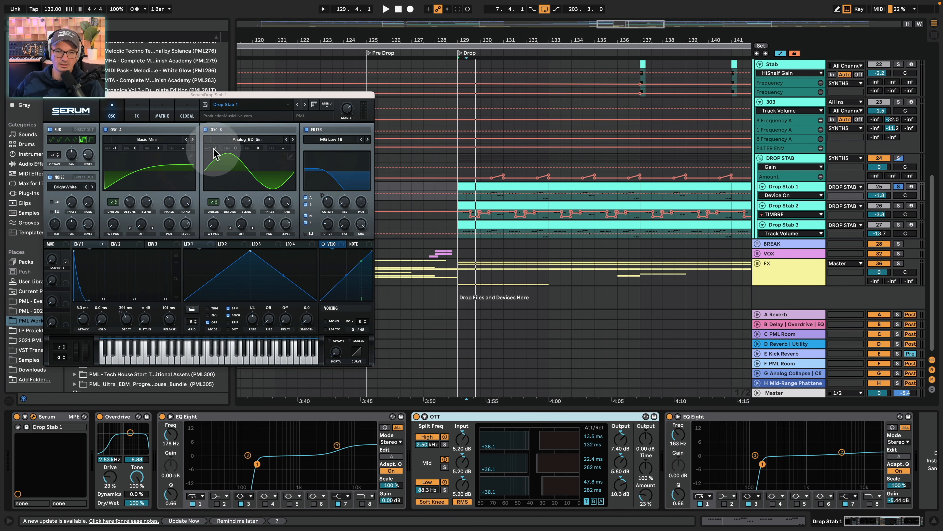
{"action": "key", "text": "space"}
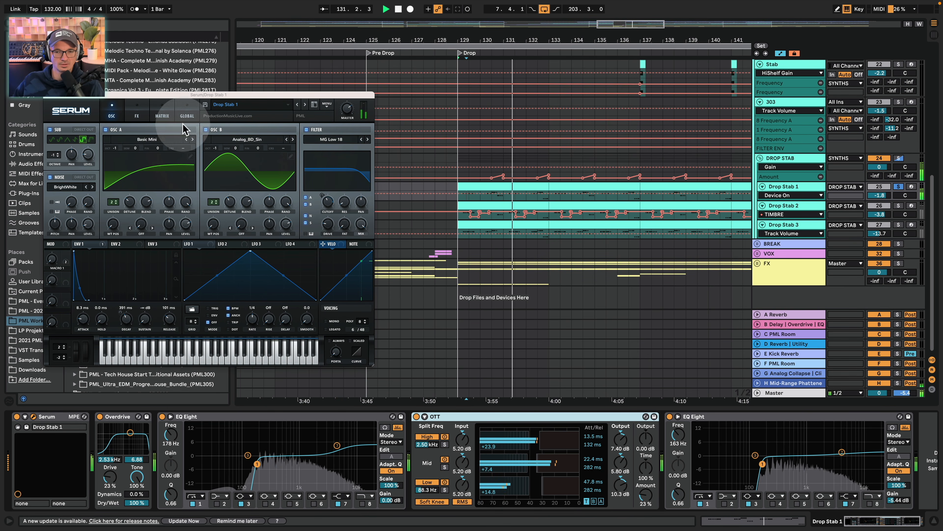
{"action": "left_click", "coordinate": [109, 245]}
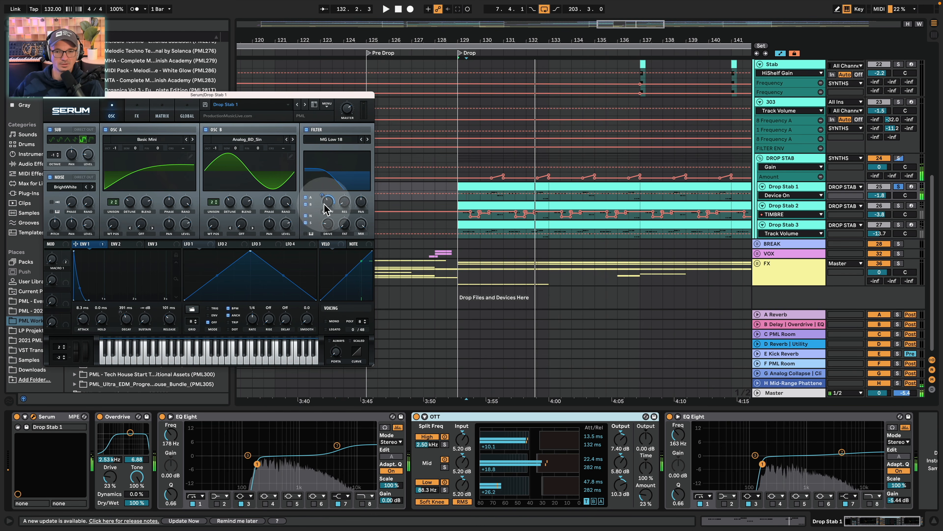
{"action": "left_click", "coordinate": [97, 246]}
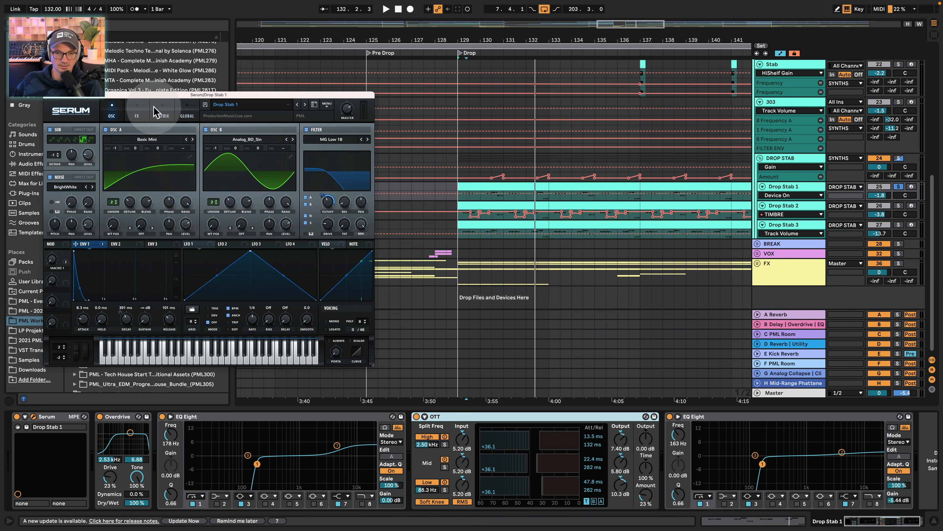
Examine Serum's effects on Drop Stab 1, audition the stab with the chorus bypassed, and return to the oscillators
{"action": "left_click", "coordinate": [137, 114]}
{"action": "key", "text": "space"}
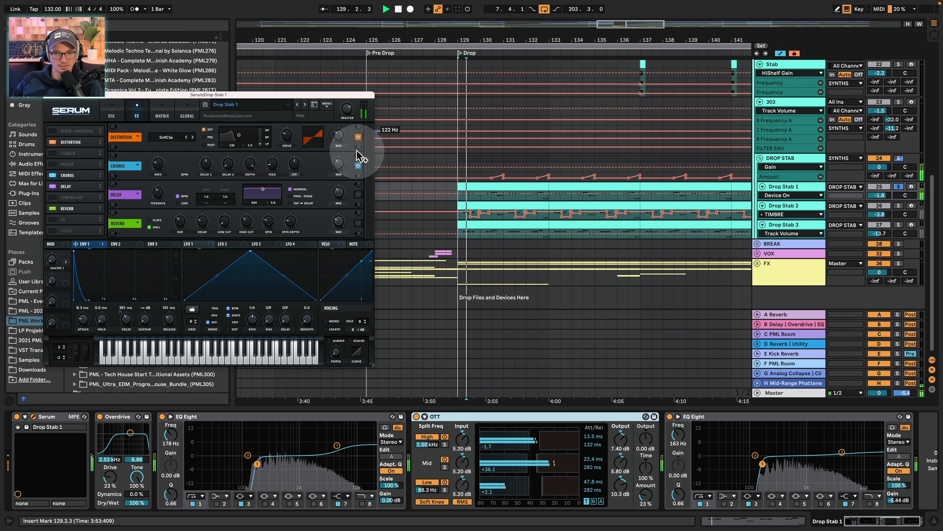
{"action": "key", "text": "space"}
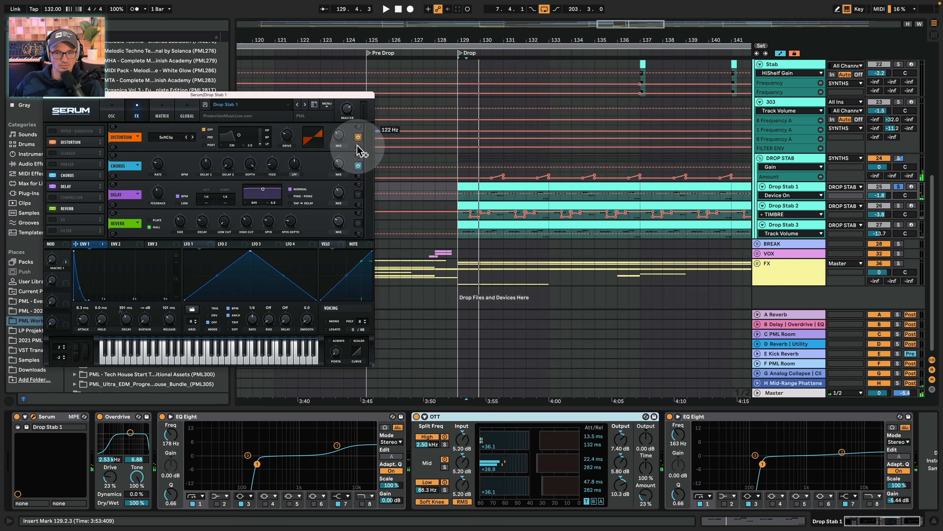
{"action": "key", "text": "space"}
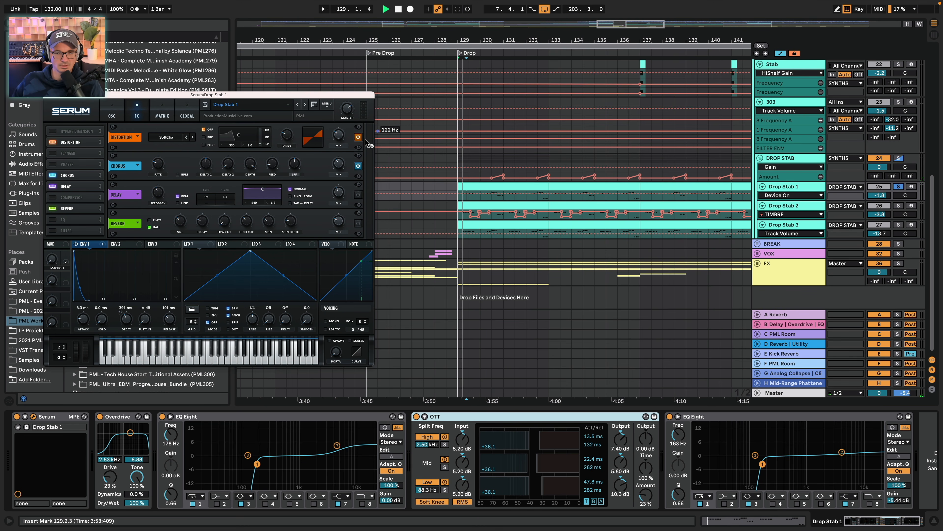
{"action": "left_click", "coordinate": [366, 169]}
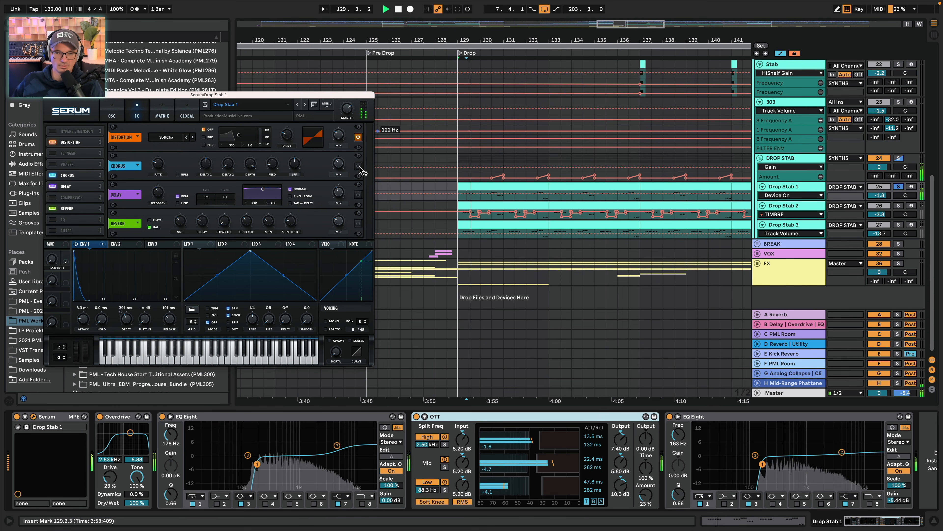
{"action": "left_click", "coordinate": [112, 114]}
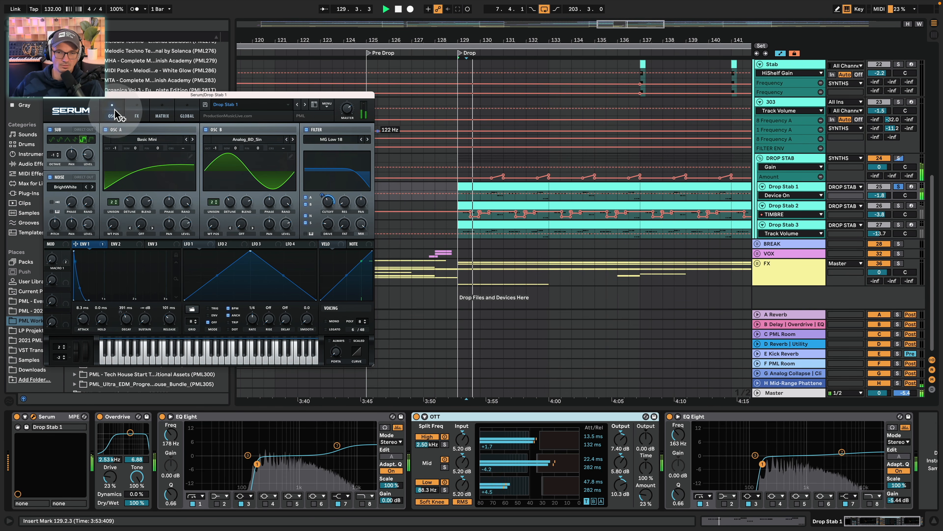
{"action": "left_click", "coordinate": [186, 147]}
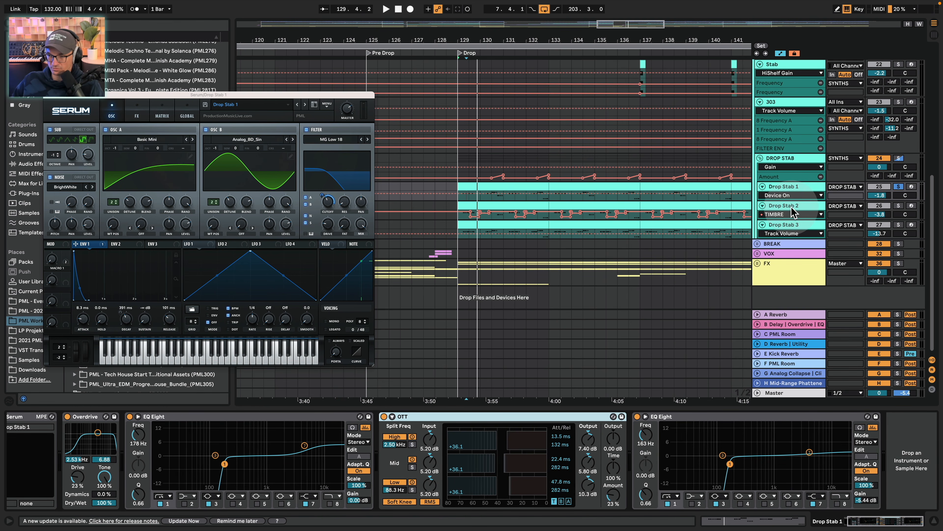
Solo Drop Stab 2 and open its Serum synth
{"action": "left_click", "coordinate": [911, 210]}
{"action": "left_click", "coordinate": [899, 205]}
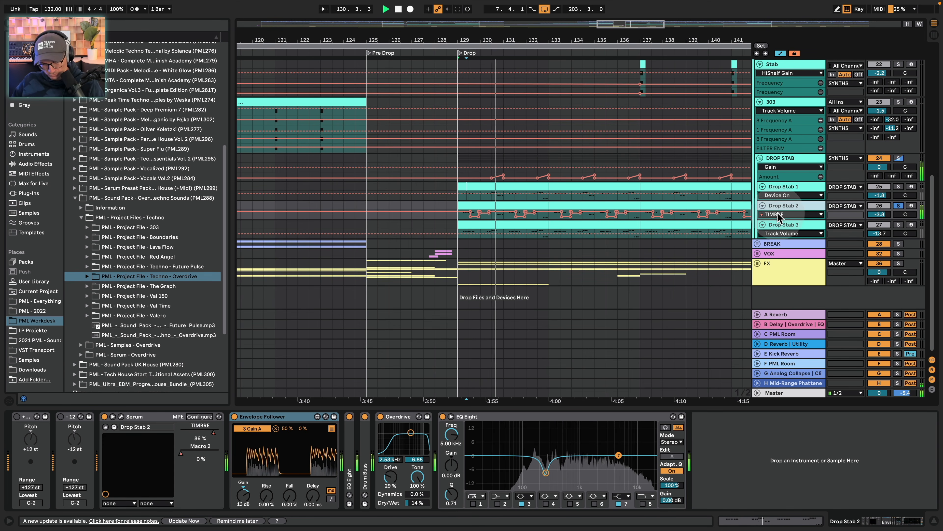
{"action": "left_click", "coordinate": [121, 417]}
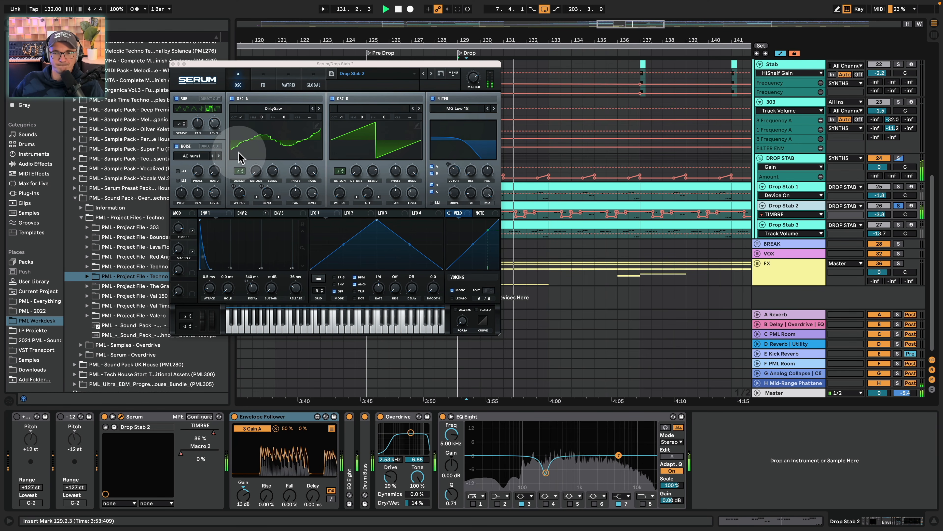
Stop playback and examine Envelopes 1 and 2 in Drop Stab 2's Serum
{"action": "key", "text": "space"}
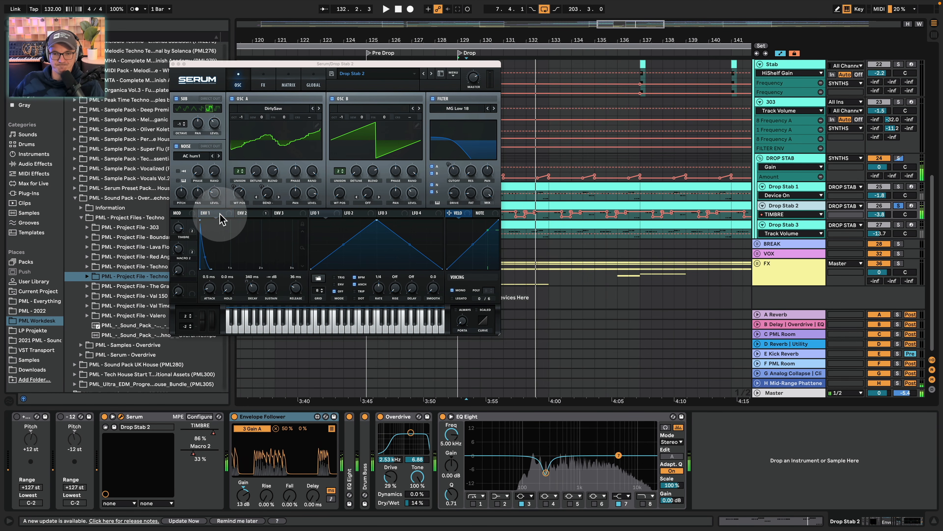
{"action": "left_click", "coordinate": [222, 216]}
{"action": "left_click", "coordinate": [255, 216]}
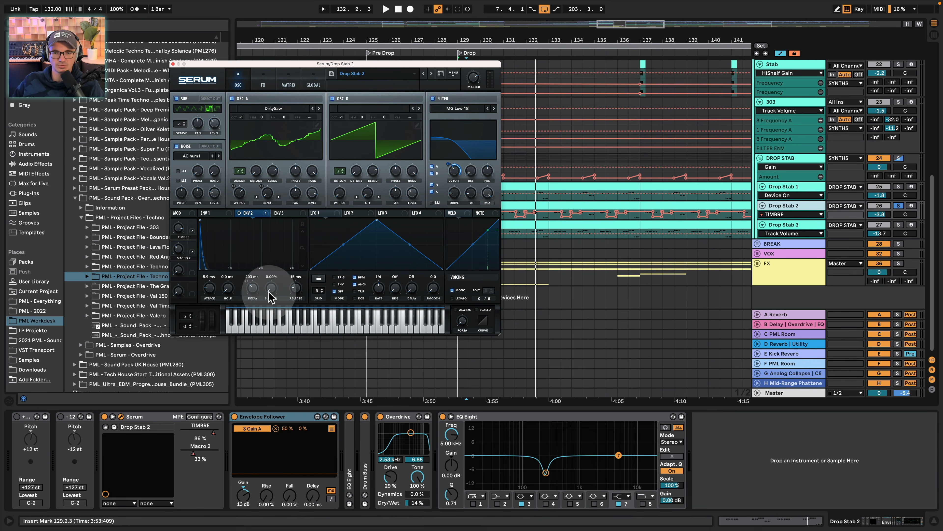
Examine Serum's effects on Drop Stab 2, audition the compressor's contribution, and close the synth window from the oscillator page
{"action": "left_click", "coordinate": [272, 88]}
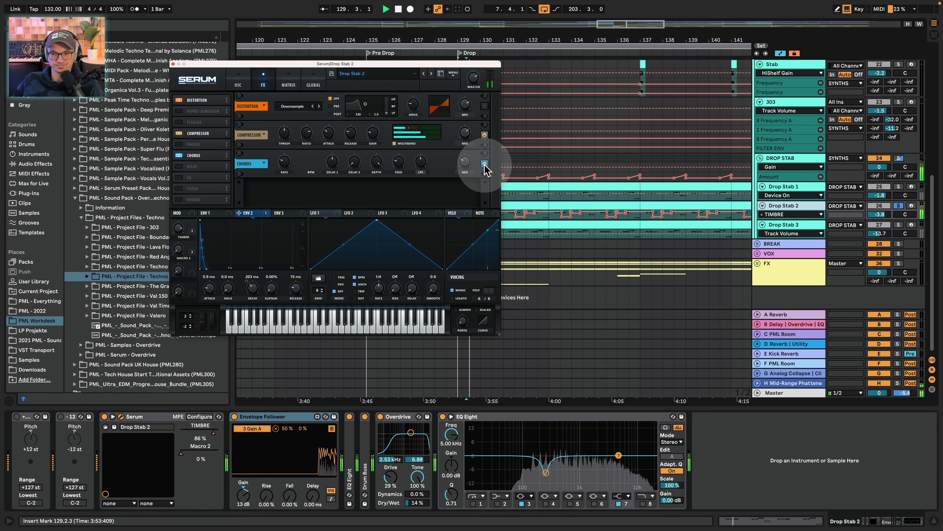
{"action": "left_click", "coordinate": [483, 135]}
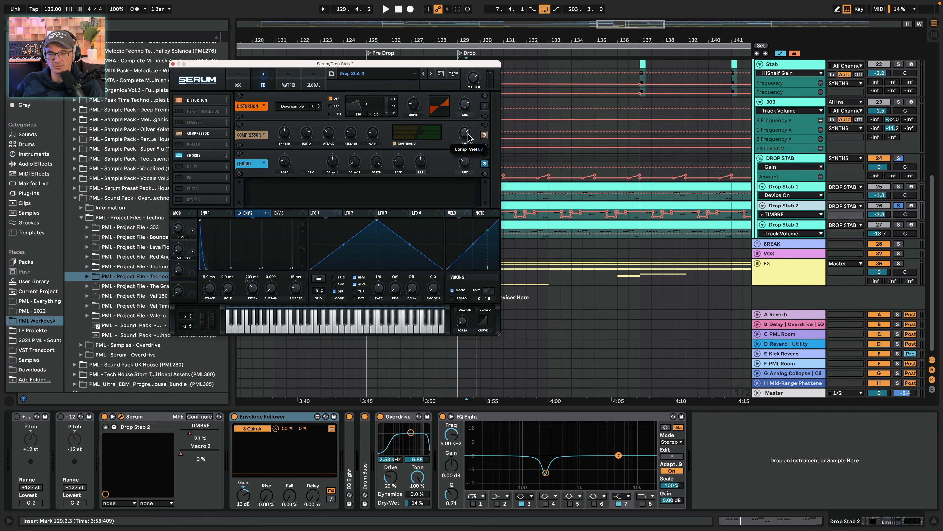
{"action": "left_click", "coordinate": [239, 84]}
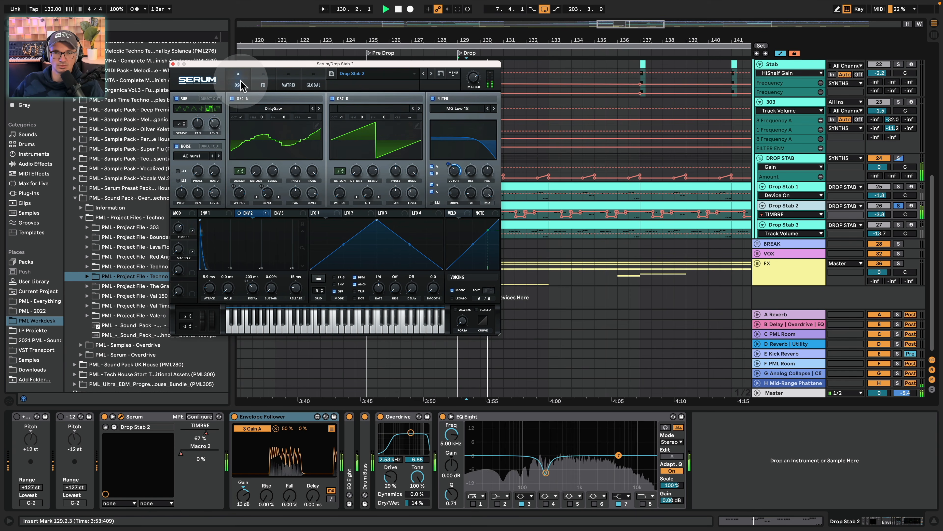
{"action": "left_click", "coordinate": [173, 64]}
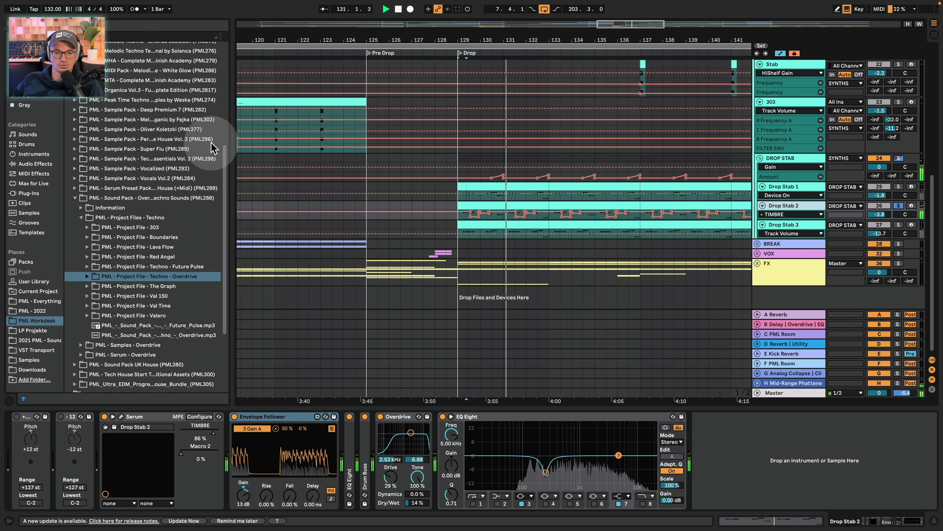
Unfold the first EQ Eight and the Drum Buss on Drop Stab 2, and compare the sound with Drum Buss bypassed
{"action": "double_click", "coordinate": [349, 433]}
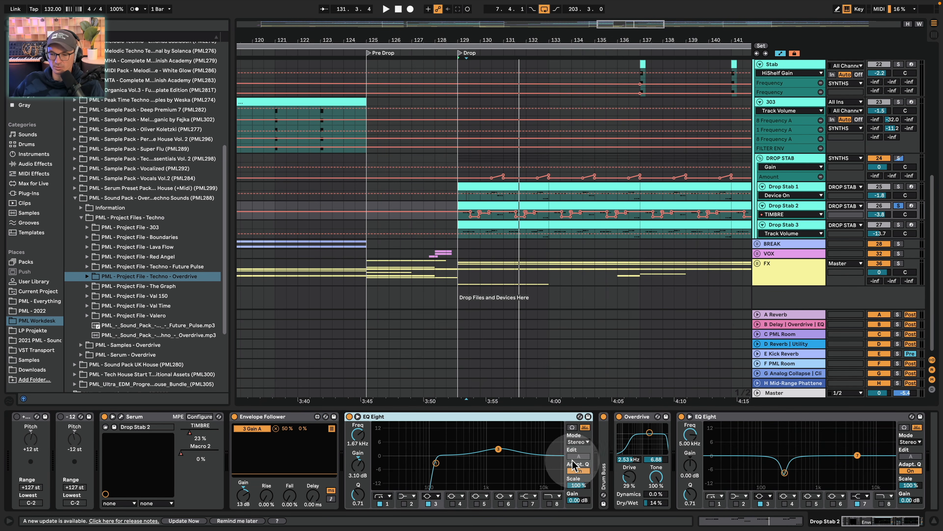
{"action": "double_click", "coordinate": [604, 458]}
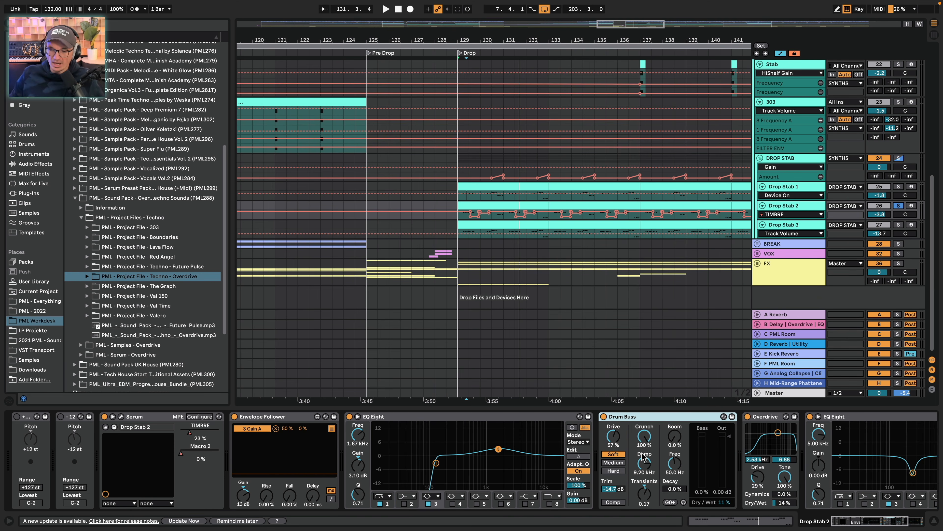
{"action": "key", "text": "space"}
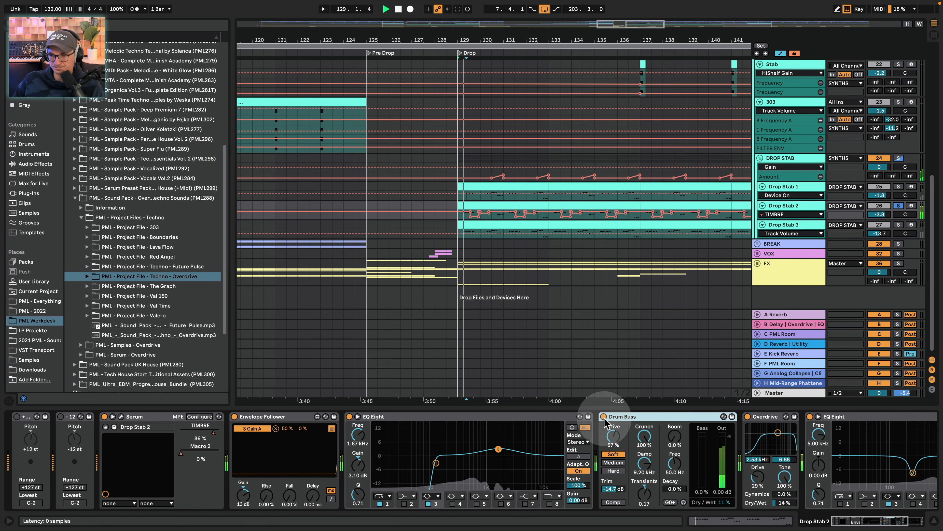
{"action": "left_click", "coordinate": [604, 417]}
{"action": "left_click", "coordinate": [604, 417]}
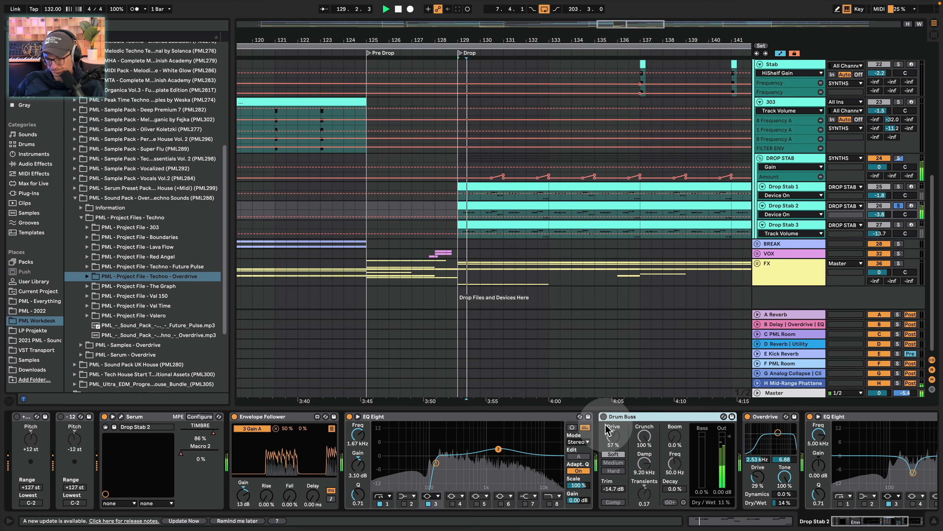
{"action": "left_click", "coordinate": [604, 417]}
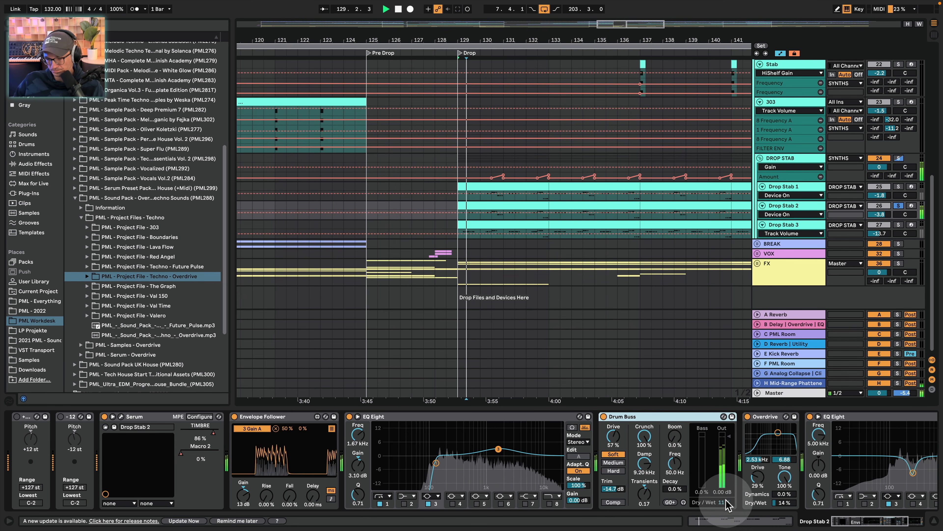
Try Drop Stab 2's Drum Buss at 100 % Dry/Wet during playback, and undo the change
{"action": "left_click_drag", "start_coordinate": [726, 501], "coordinate": [726, 453]}
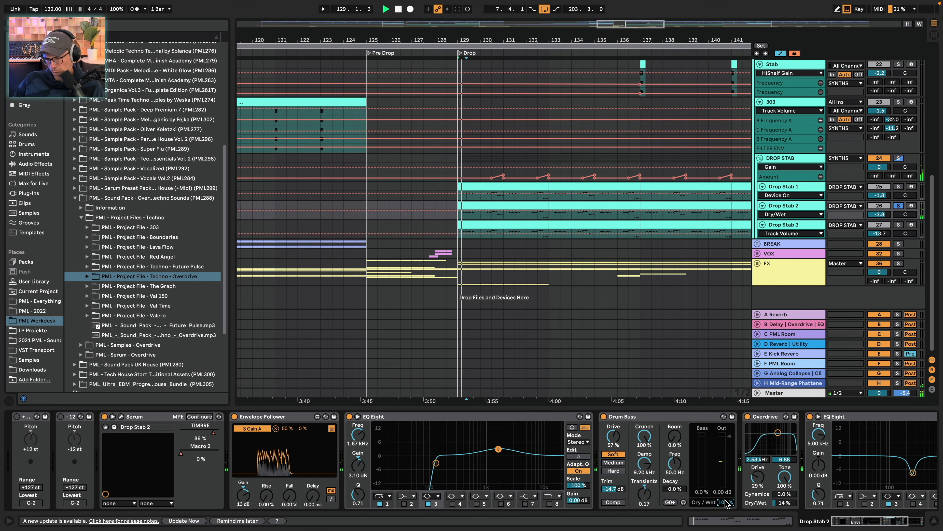
{"action": "key", "text": "space"}
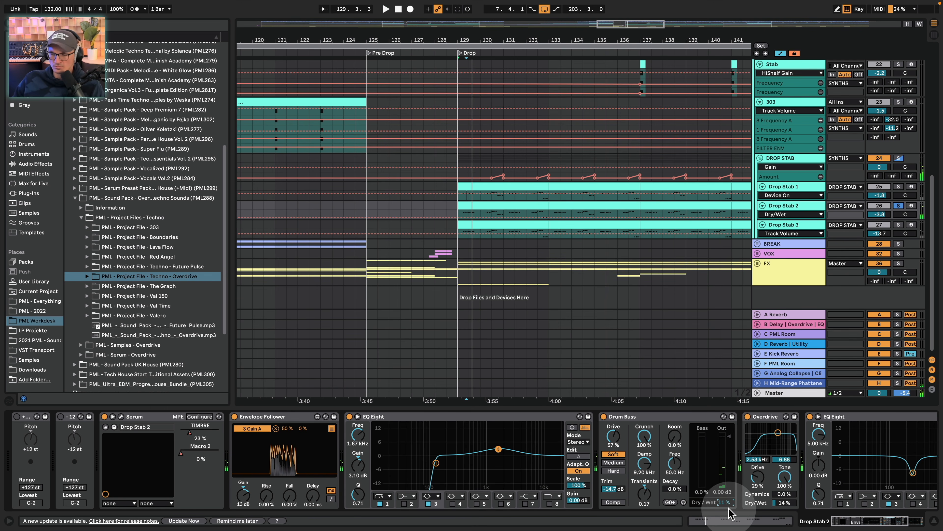
{"action": "key", "text": "super+z"}
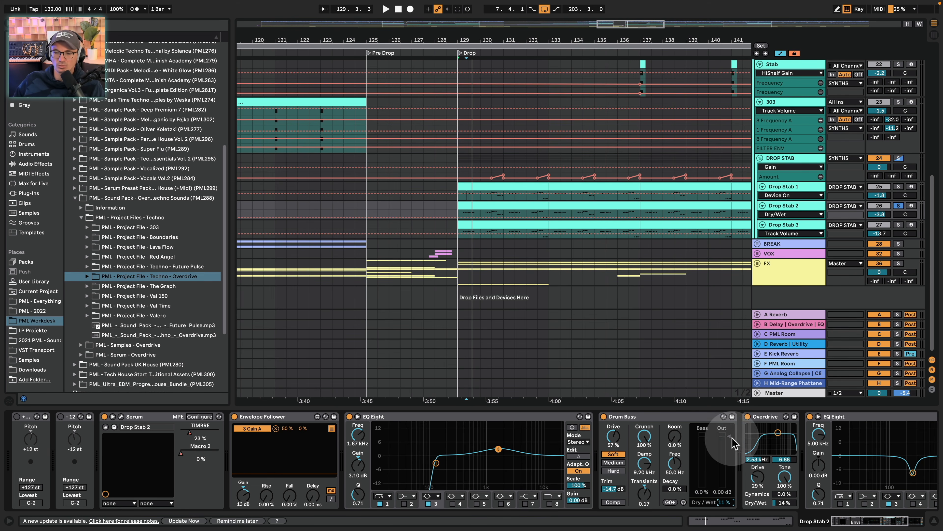
Compare Drop Stab 2's sound with its Overdrive bypassed and engaged during playback
{"action": "left_click_drag", "start_coordinate": [851, 523], "coordinate": [869, 523]}
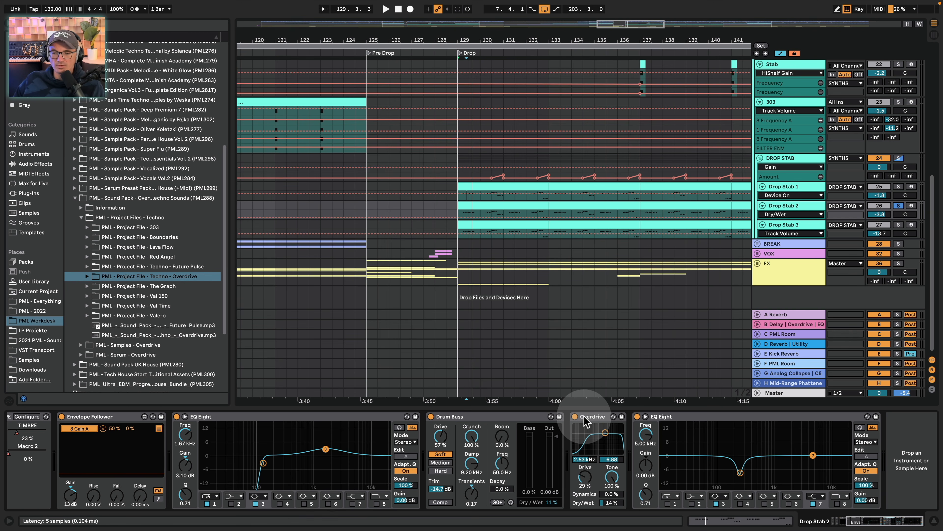
{"action": "left_click", "coordinate": [574, 417]}
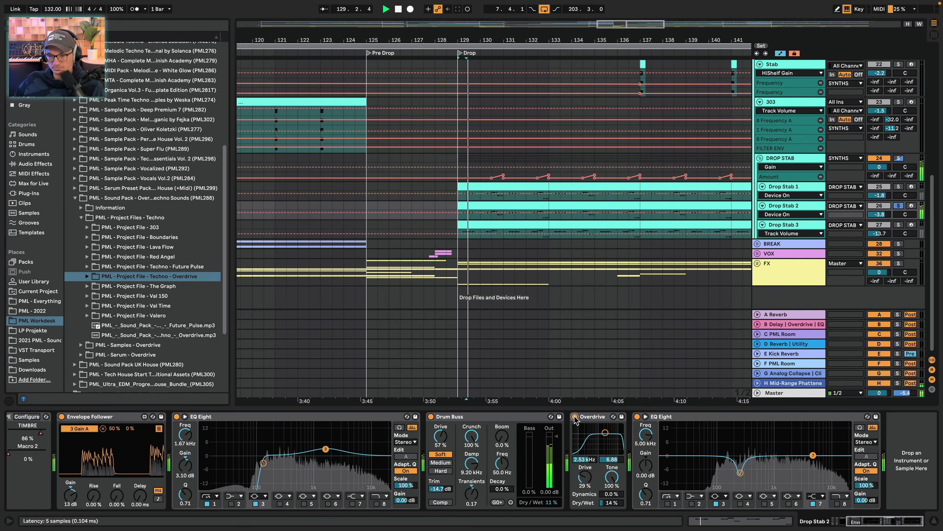
{"action": "key", "text": "space"}
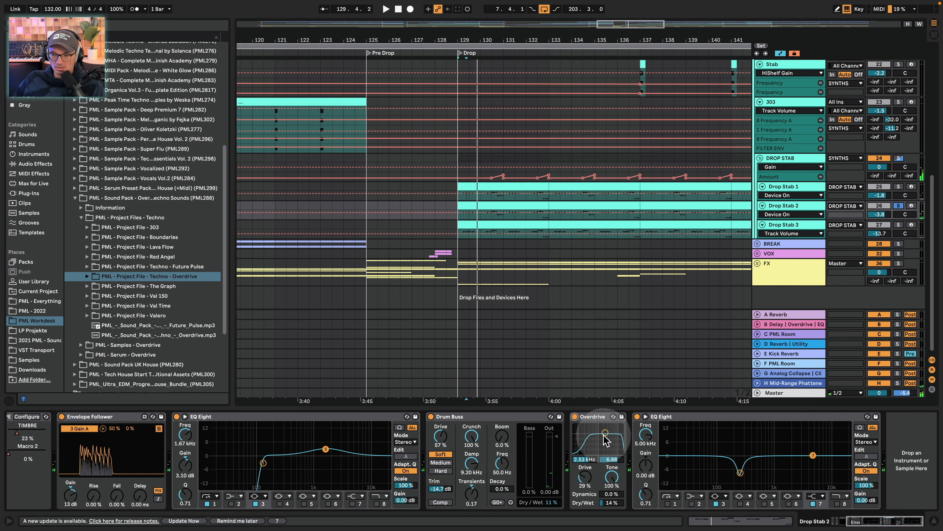
{"action": "key", "text": "space"}
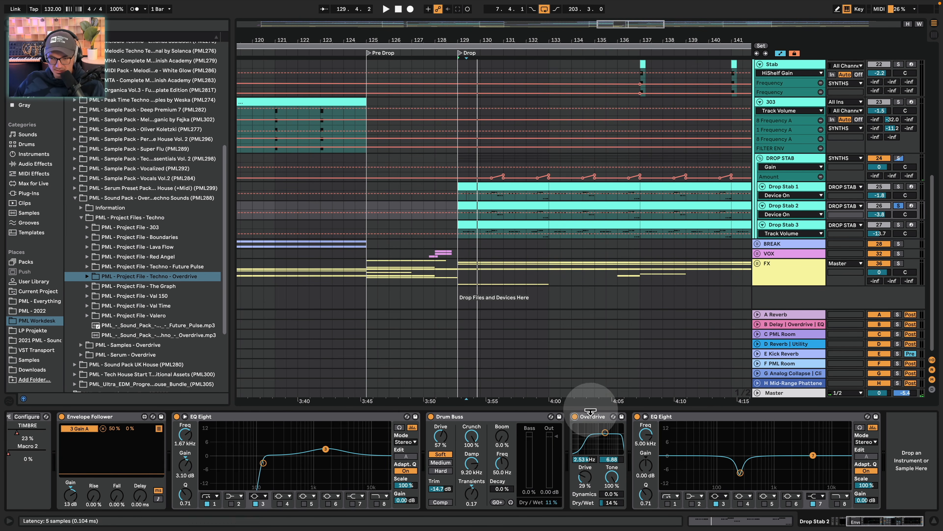
{"action": "left_click", "coordinate": [575, 416]}
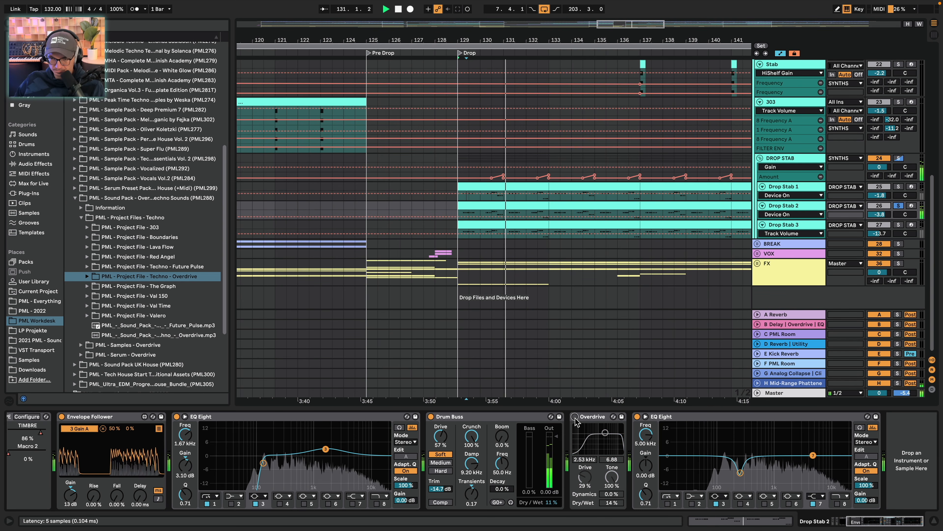
{"action": "left_click", "coordinate": [574, 416]}
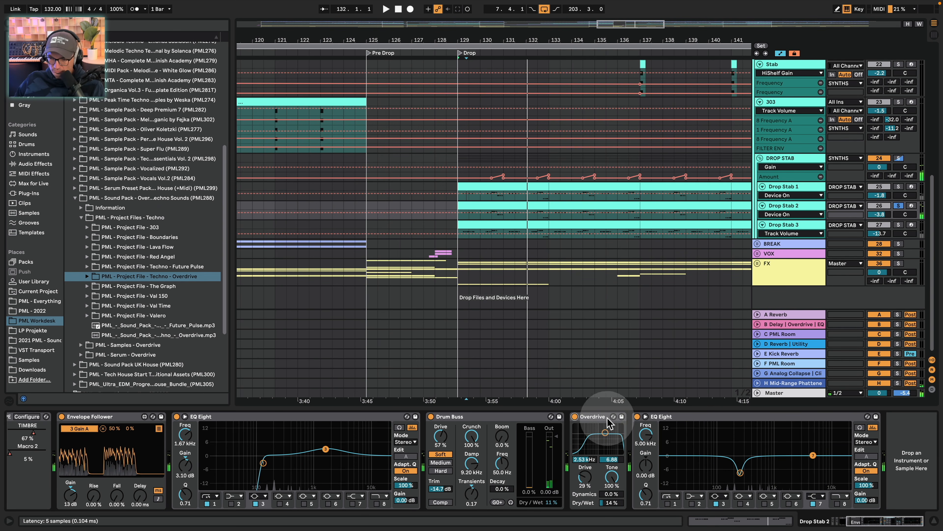
Audition band 3 of Drop Stab 2's last EQ Eight in isolation during playback
{"action": "left_click", "coordinate": [740, 472]}
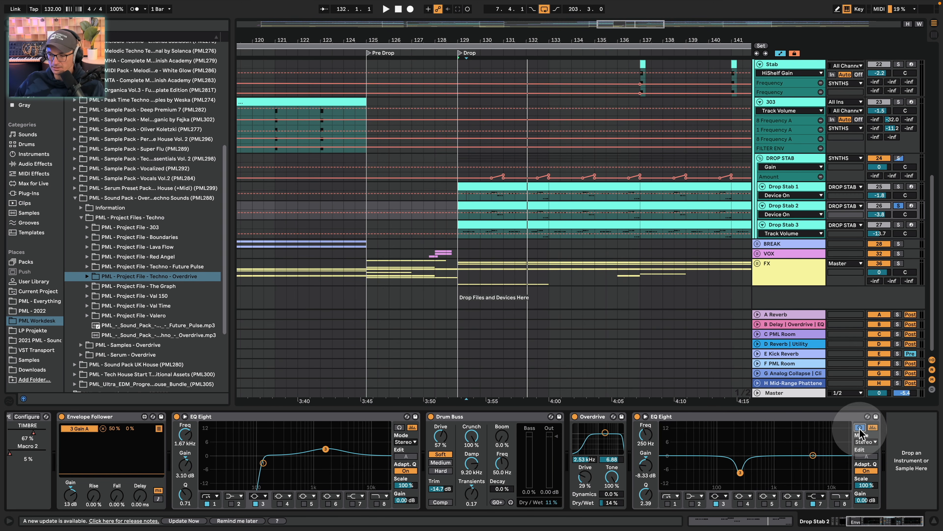
{"action": "key", "text": "space"}
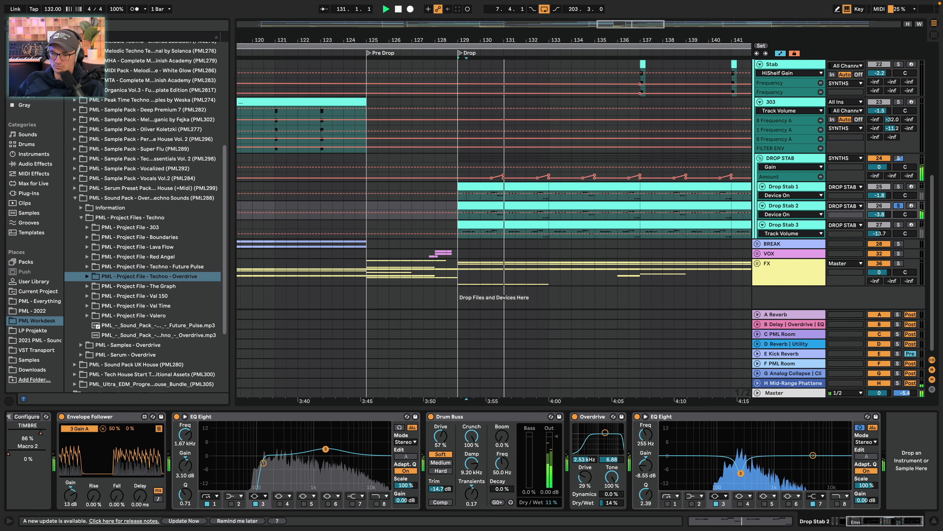
{"action": "key", "text": "space"}
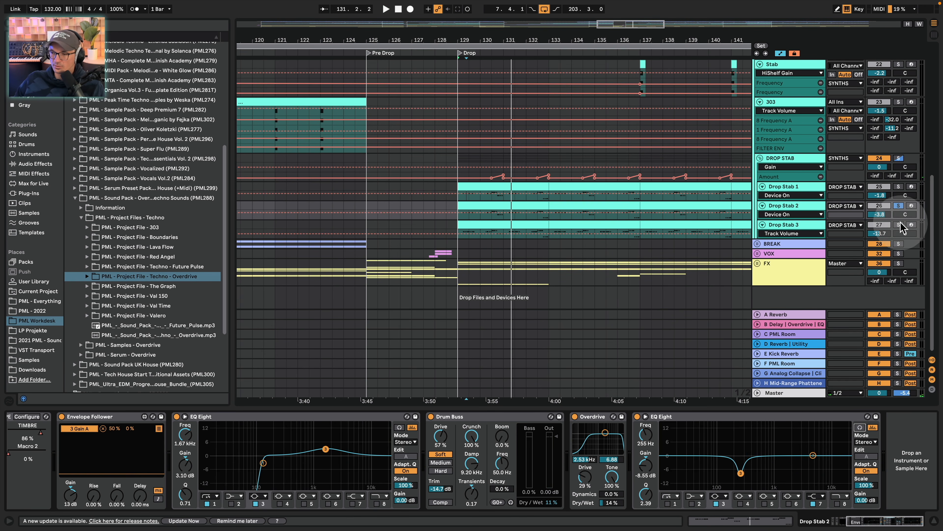
Solo Drop Stab 3, show its device chain, and listen to it from the start of the drop
{"action": "left_click", "coordinate": [900, 225]}
{"action": "left_click", "coordinate": [819, 227]}
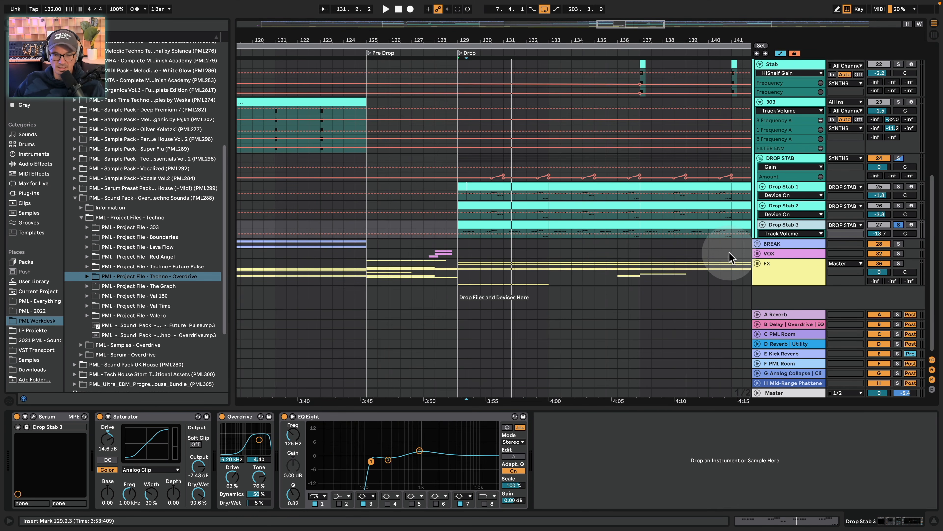
{"action": "key", "text": "space"}
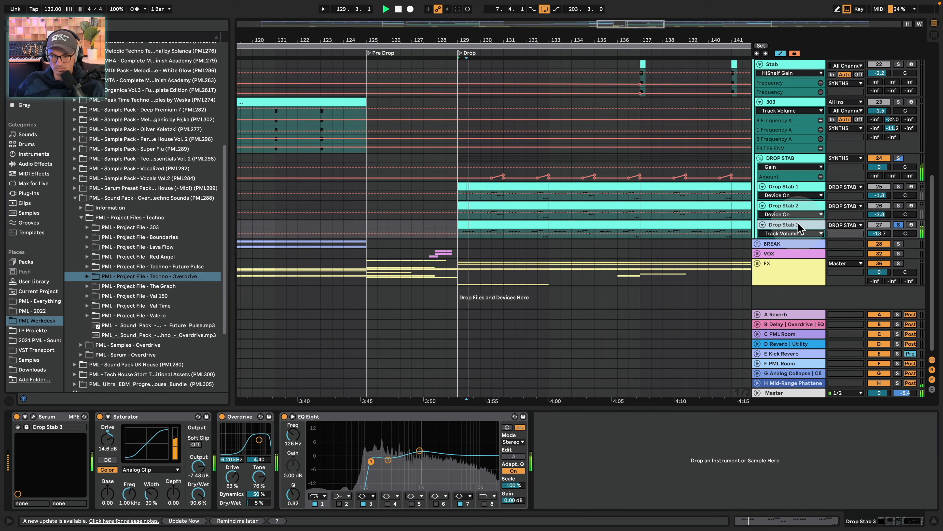
{"action": "key", "text": "space"}
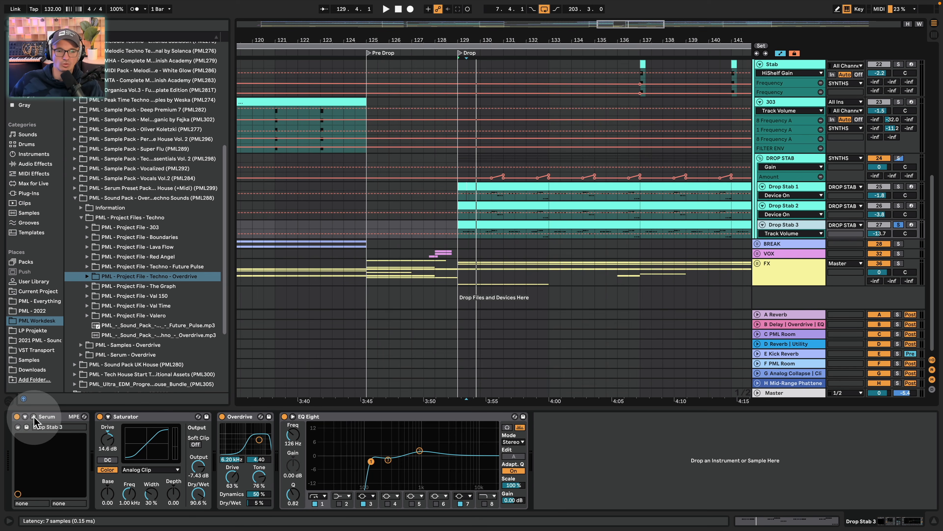
Open Drop Stab 3's Serum, audition its oscillators, and examine Envelope 2 and the effects page
{"action": "left_click", "coordinate": [50, 417]}
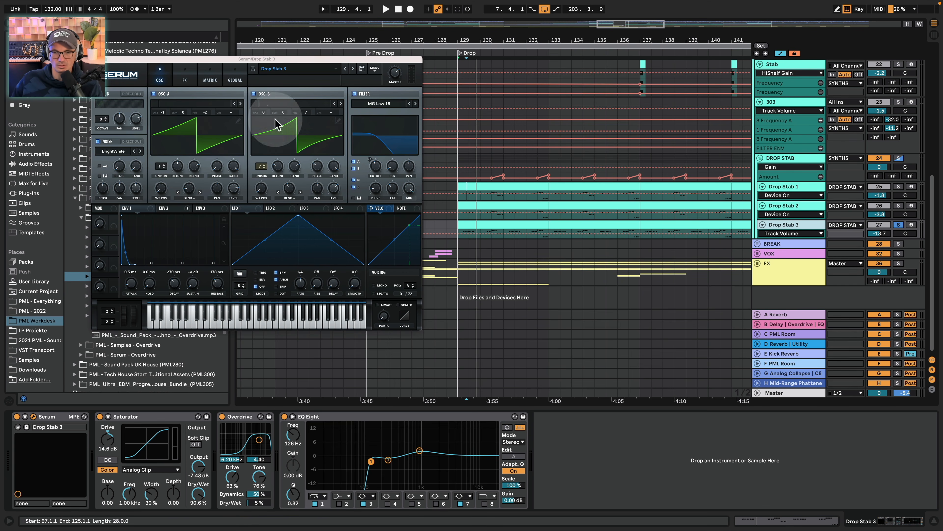
{"action": "key", "text": "space"}
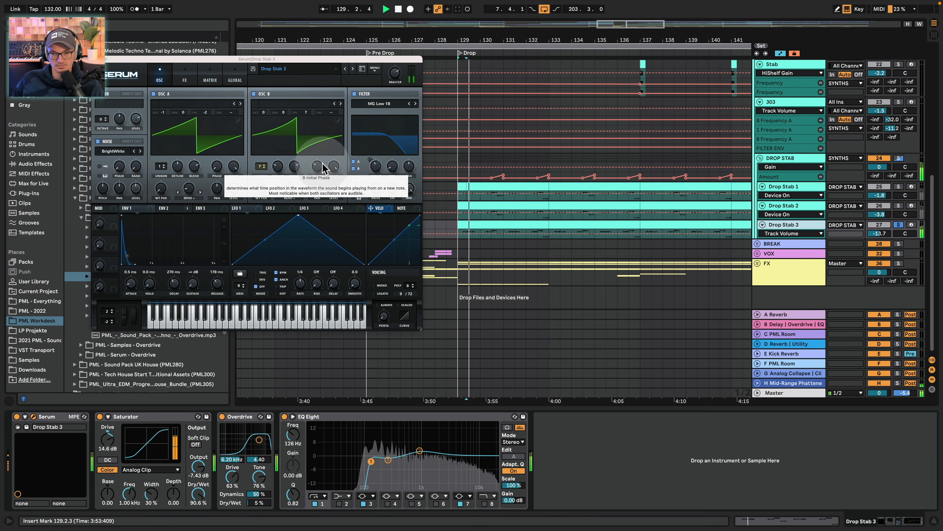
{"action": "left_click", "coordinate": [165, 209]}
{"action": "key", "text": "space"}
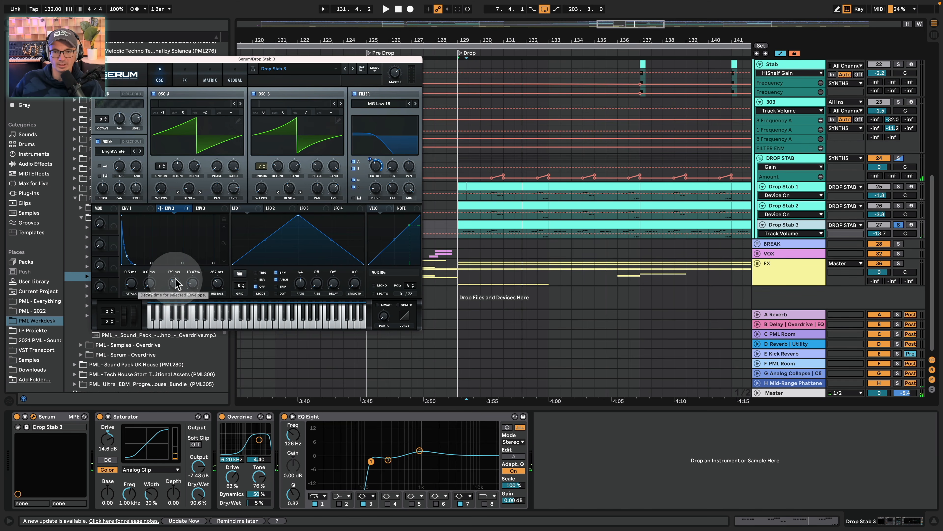
{"action": "left_click", "coordinate": [185, 77]}
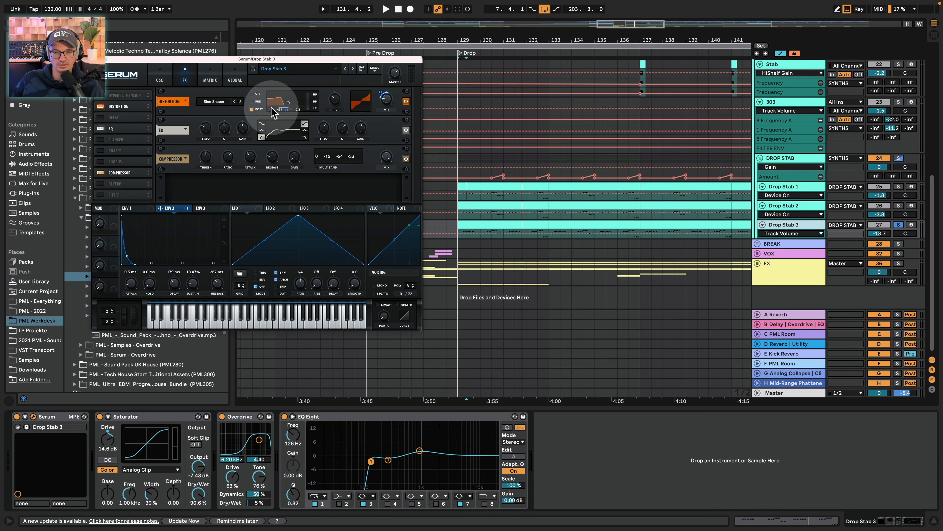
{"action": "key", "text": "space"}
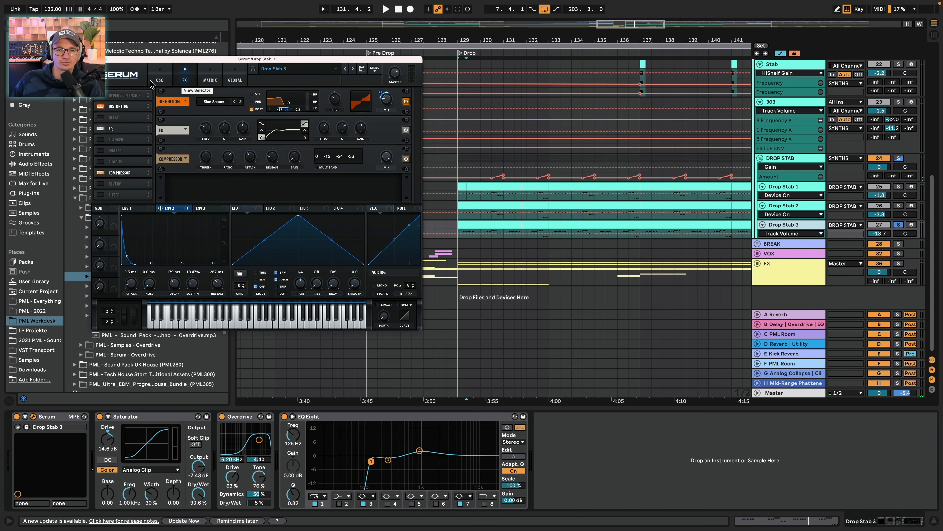
Return to Serum's oscillator page and examine Oscillator B's unison voice setting
{"action": "left_click", "coordinate": [160, 77]}
{"action": "left_click", "coordinate": [265, 190]}
{"action": "left_click", "coordinate": [263, 167]}
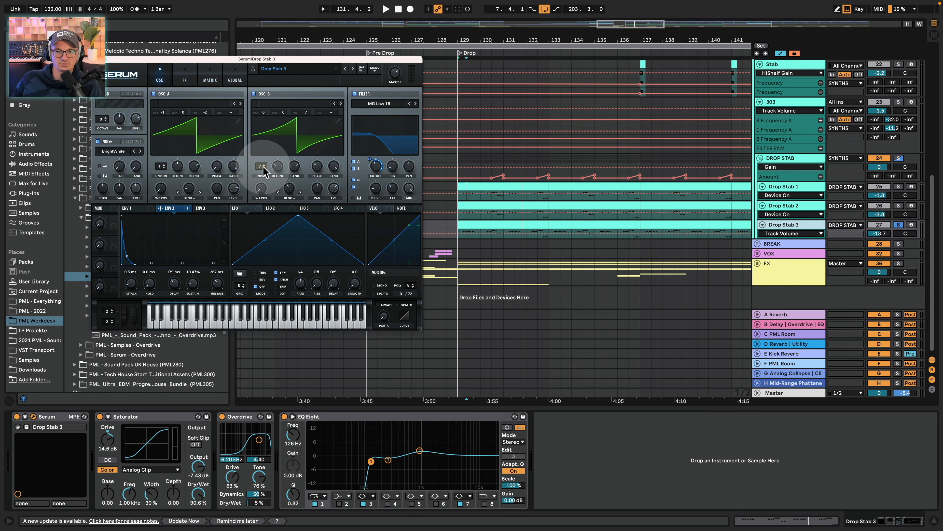
{"action": "left_click_drag", "start_coordinate": [262, 169], "coordinate": [264, 138]}
Play Drop Stab 3 and compare its sound with Serum's noise oscillator switched off and on
{"action": "key", "text": "space"}
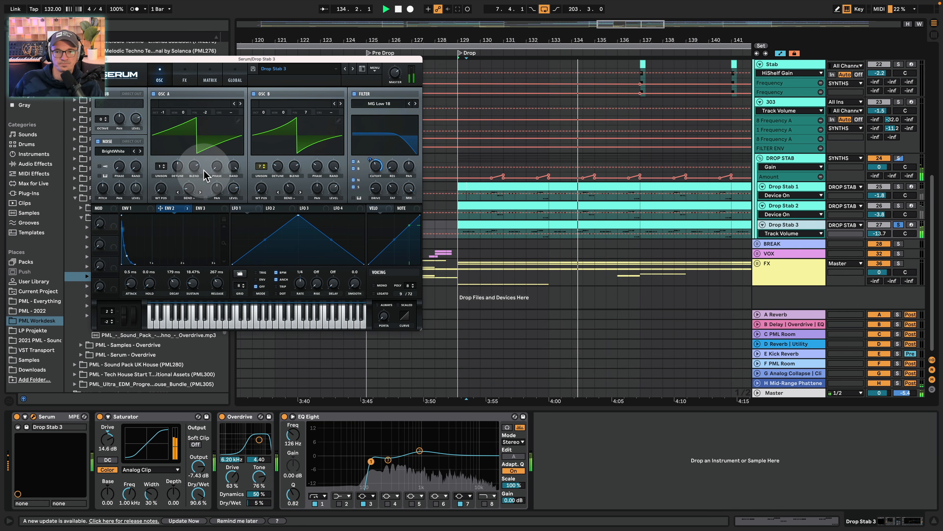
{"action": "left_click", "coordinate": [98, 141]}
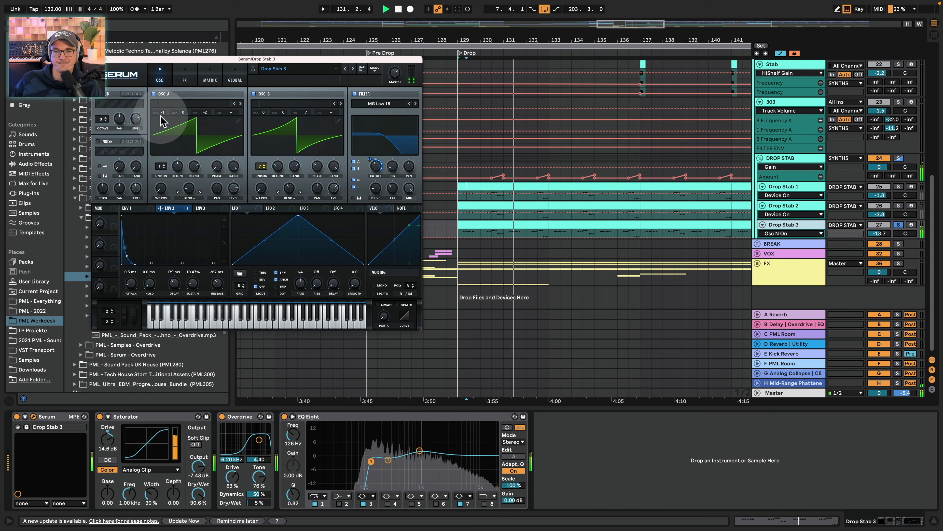
{"action": "left_click", "coordinate": [97, 141]}
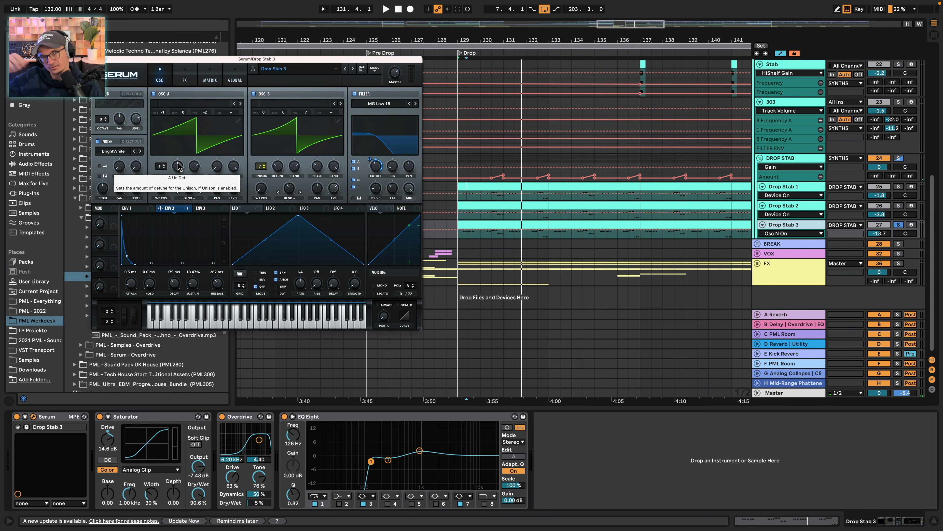
{"action": "key", "text": "space"}
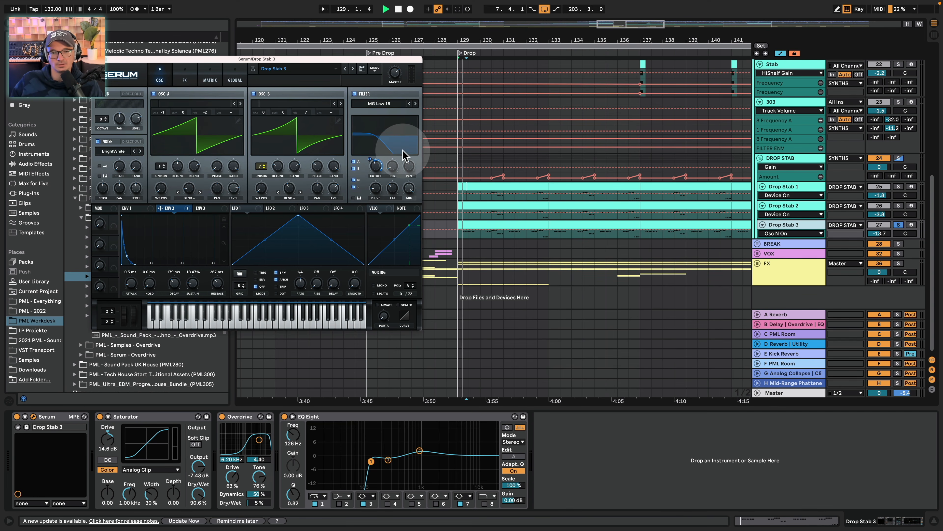
{"action": "key", "text": "space"}
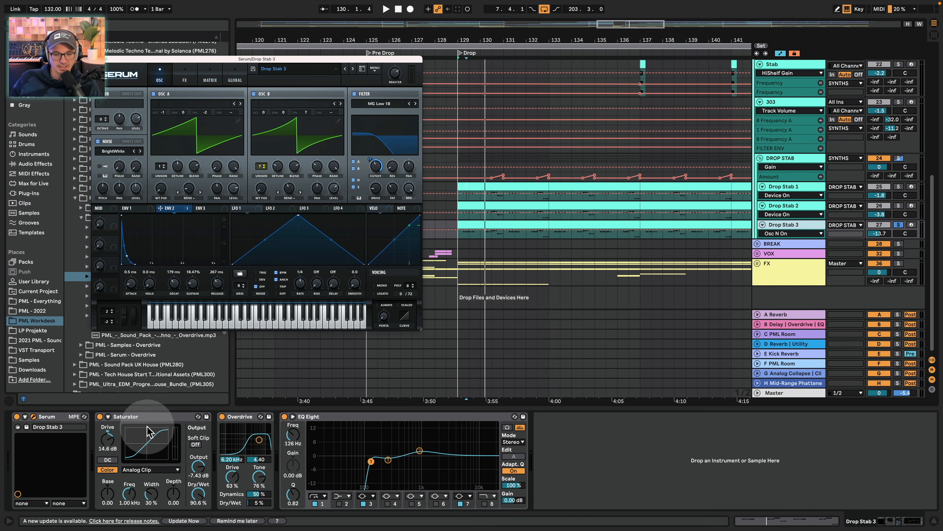
Bypass Saturator, Overdrive and EQ Eight on Drop Stab 3, and compare the dry sound with only Saturator engaged
{"action": "left_click", "coordinate": [99, 417]}
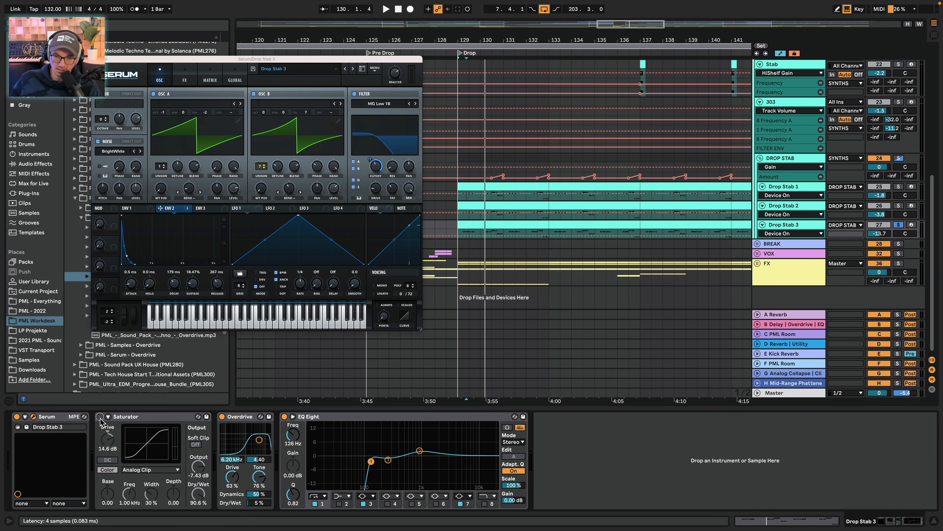
{"action": "left_click", "coordinate": [223, 416]}
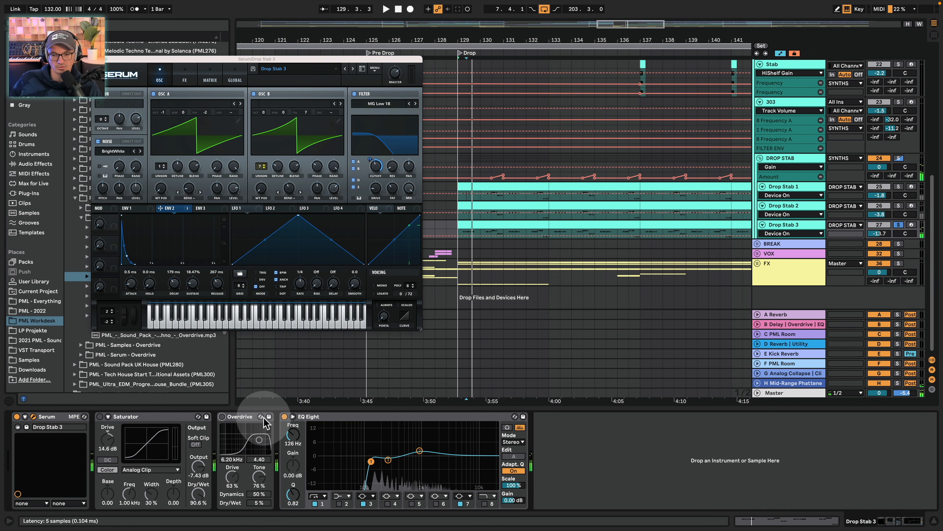
{"action": "left_click", "coordinate": [284, 416]}
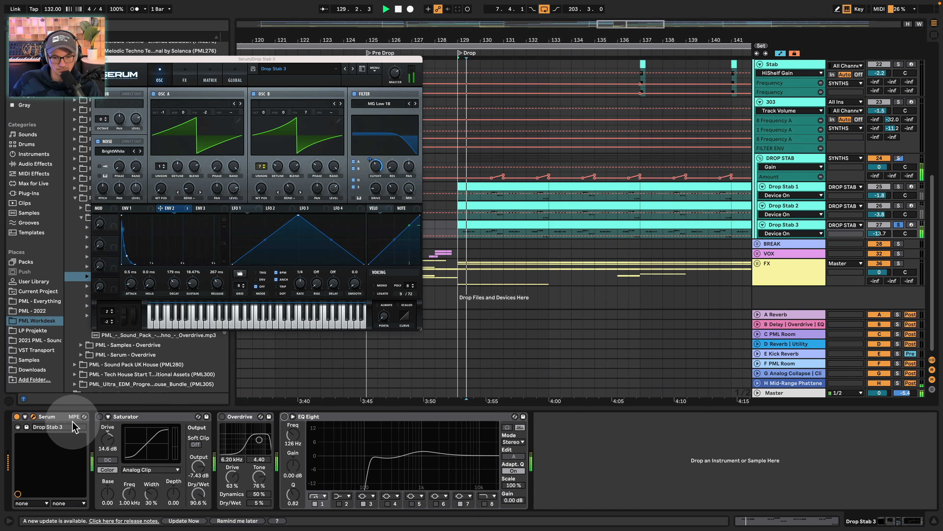
{"action": "left_click", "coordinate": [99, 417]}
{"action": "key", "text": "space"}
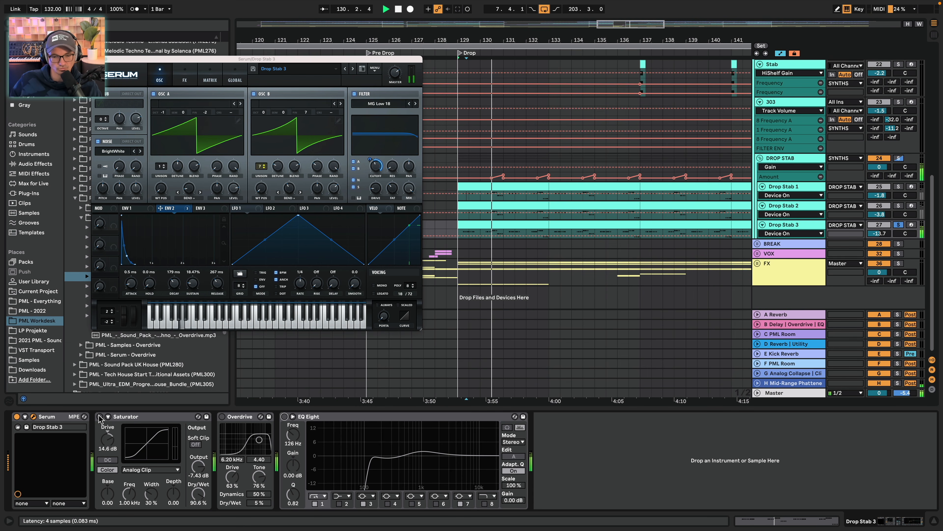
{"action": "left_click", "coordinate": [99, 416]}
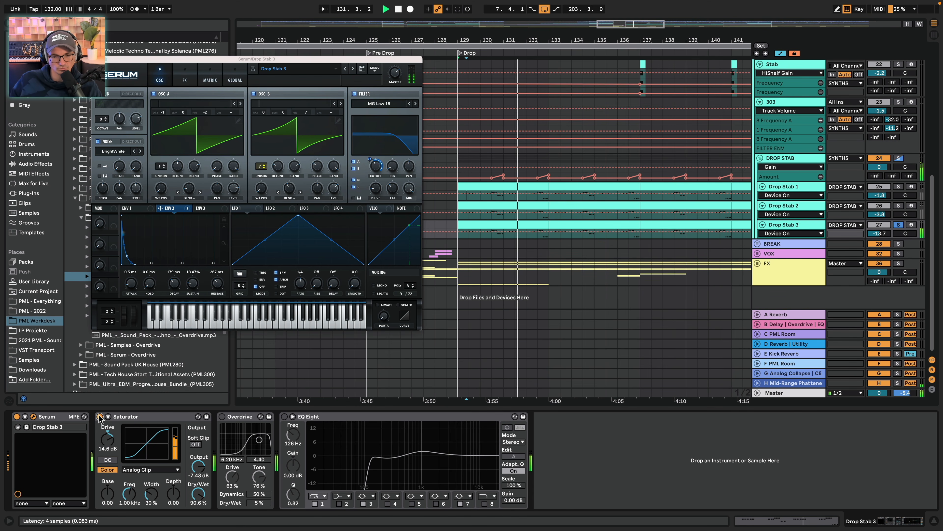
{"action": "left_click", "coordinate": [100, 417]}
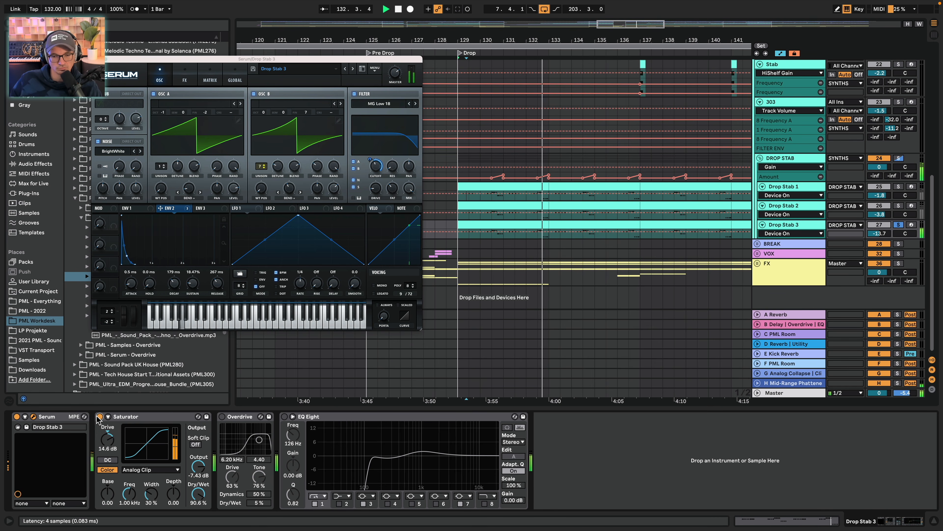
Re-enable Drop Stab 3's Overdrive, try 45 % Dry/Wet during playback, and return it to 5 %
{"action": "left_click", "coordinate": [223, 417]}
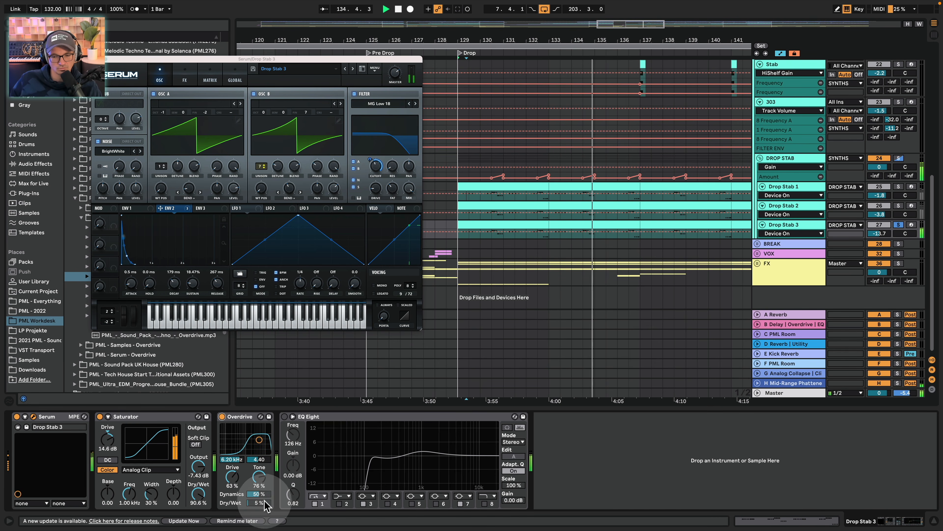
{"action": "left_click_drag", "start_coordinate": [265, 502], "coordinate": [265, 446]}
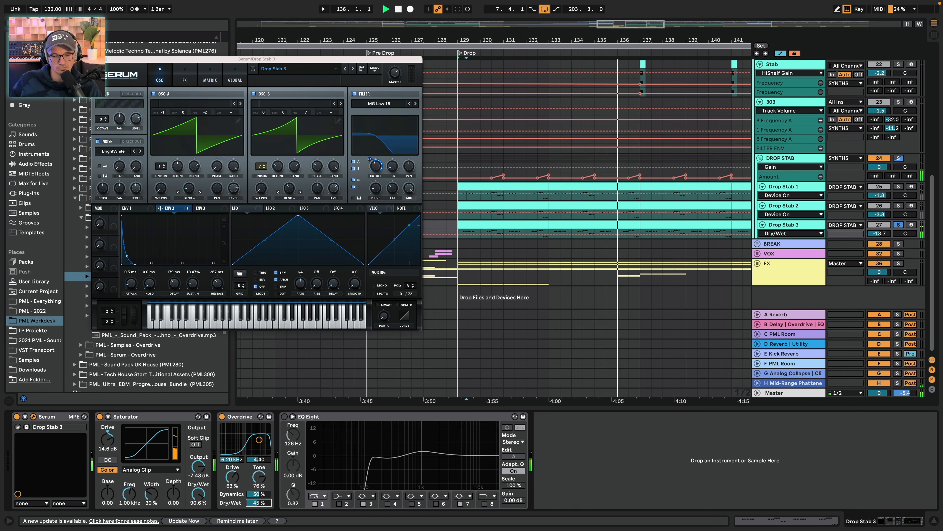
{"action": "left_click_drag", "start_coordinate": [262, 486], "coordinate": [263, 500]}
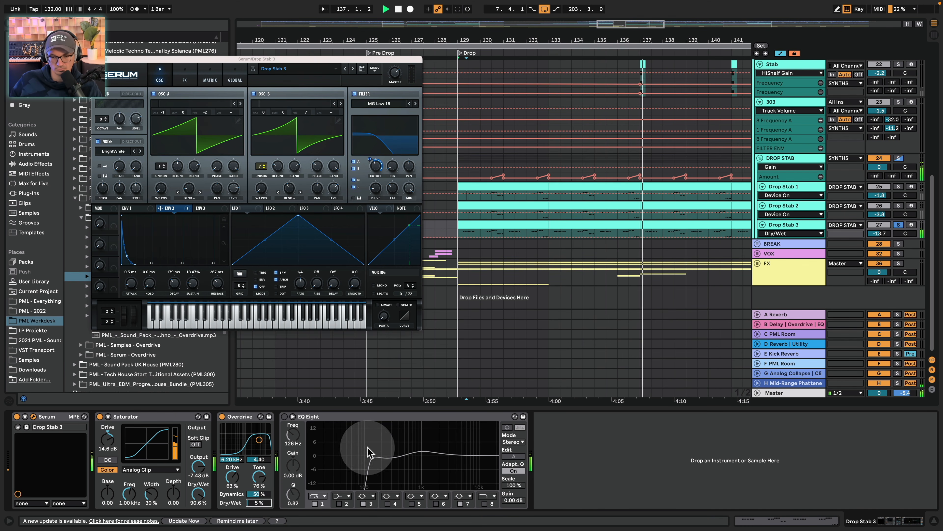
{"action": "key", "text": "space"}
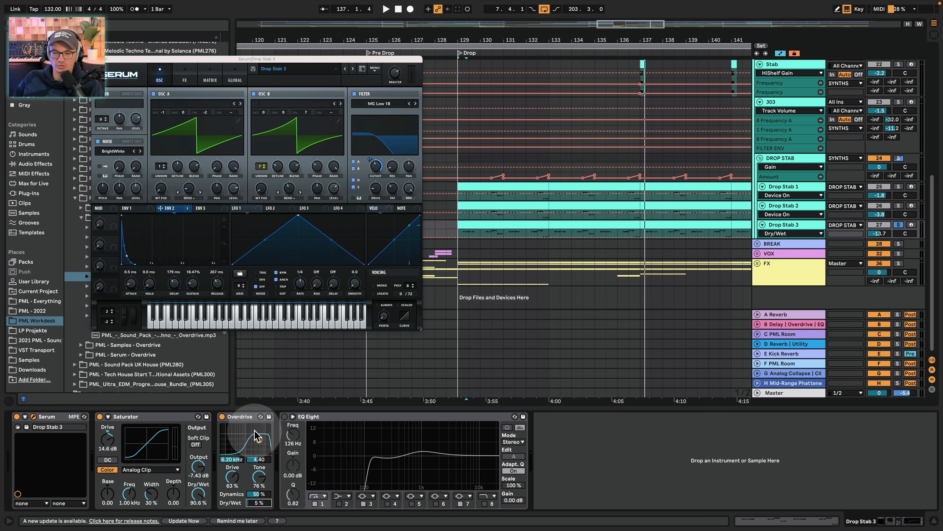
Re-enable Drop Stab 3's EQ Eight, and play all three stabs together with the DROP STAB group soloed
{"action": "left_click", "coordinate": [286, 417]}
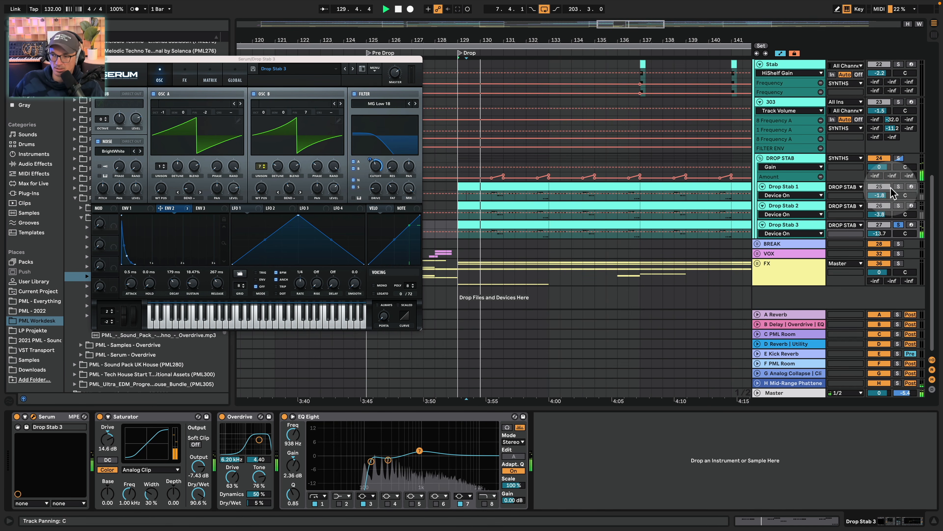
{"action": "left_click", "coordinate": [898, 159]}
{"action": "key", "text": "space"}
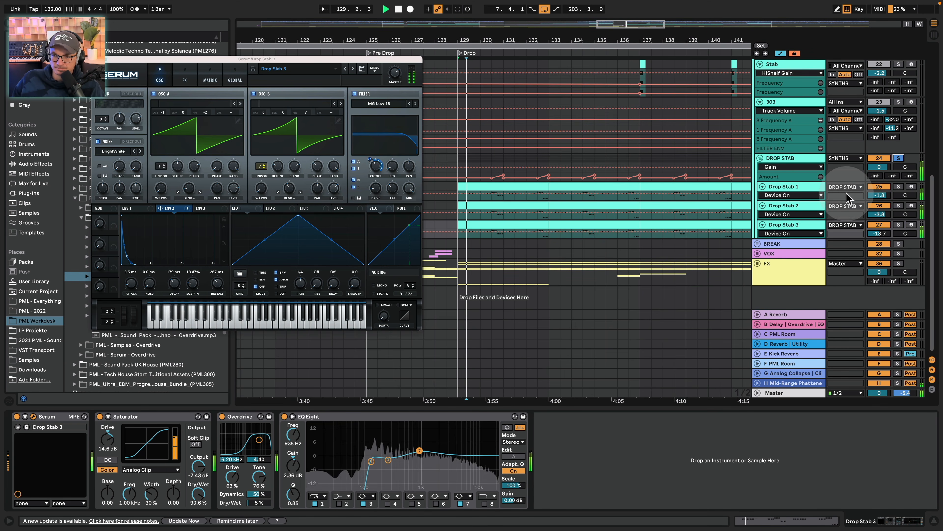
Show the DROP STAB group's effect chain and expand its Slapback echo to examine the settings
{"action": "left_click", "coordinate": [822, 163]}
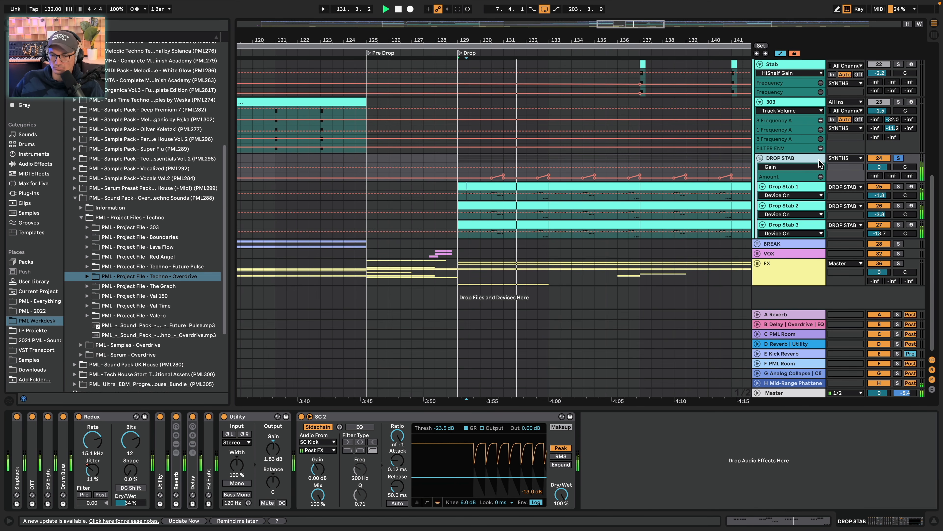
{"action": "left_click", "coordinate": [813, 165]}
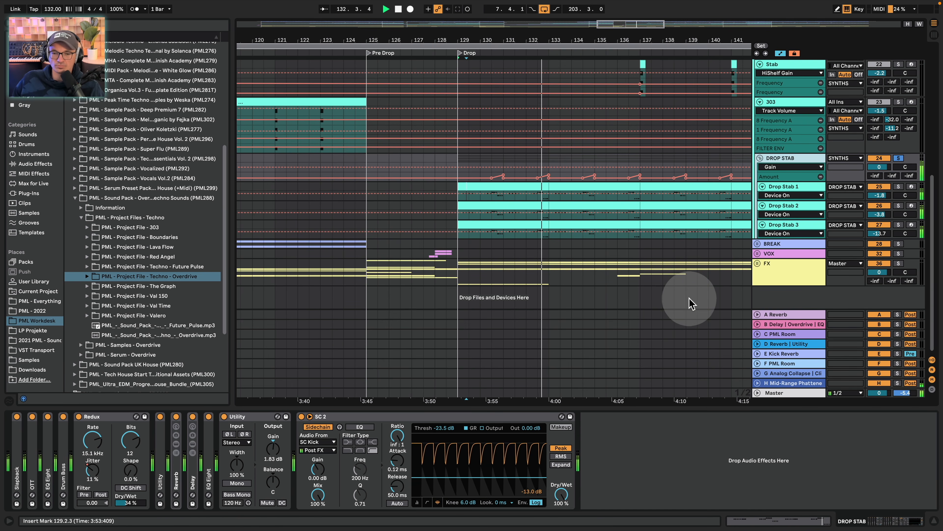
{"action": "double_click", "coordinate": [19, 457]}
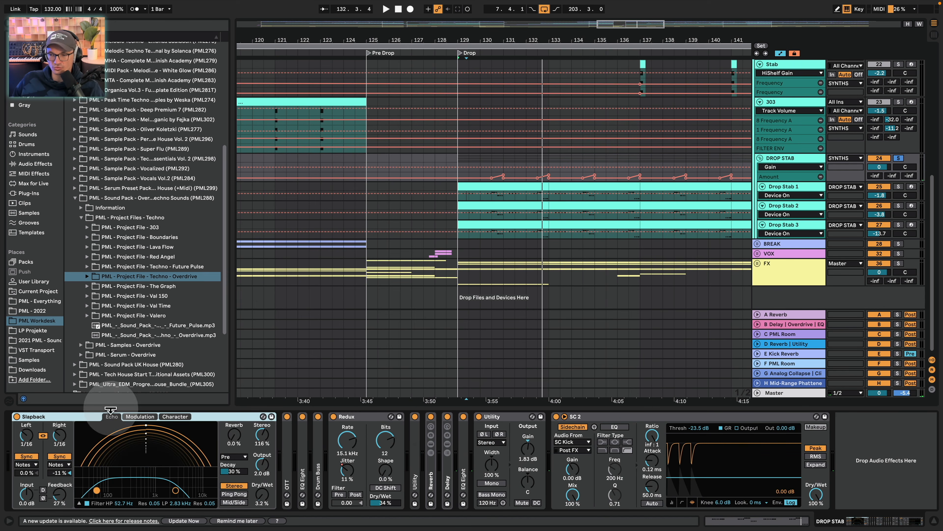
{"action": "left_click", "coordinate": [631, 248]}
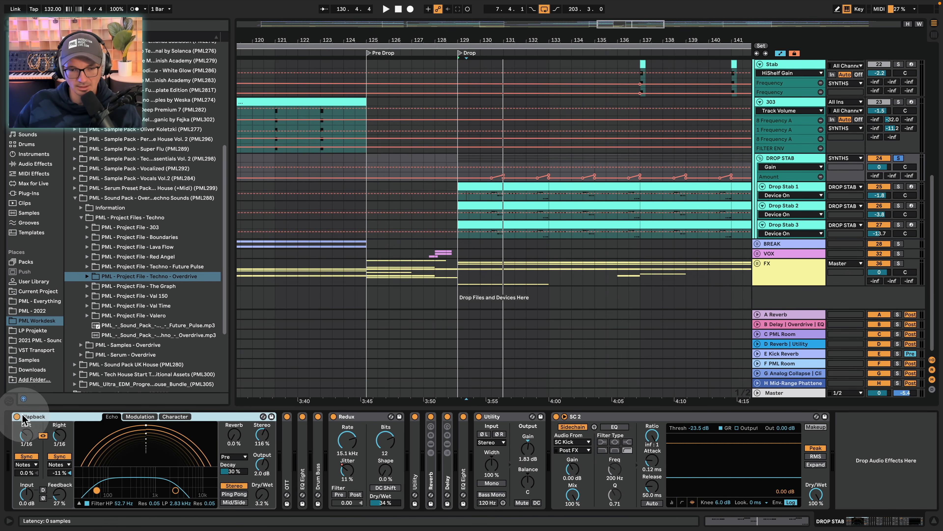
Play the drop stabs and compare their sound with the group's Slapback echo bypassed and active
{"action": "key", "text": "space"}
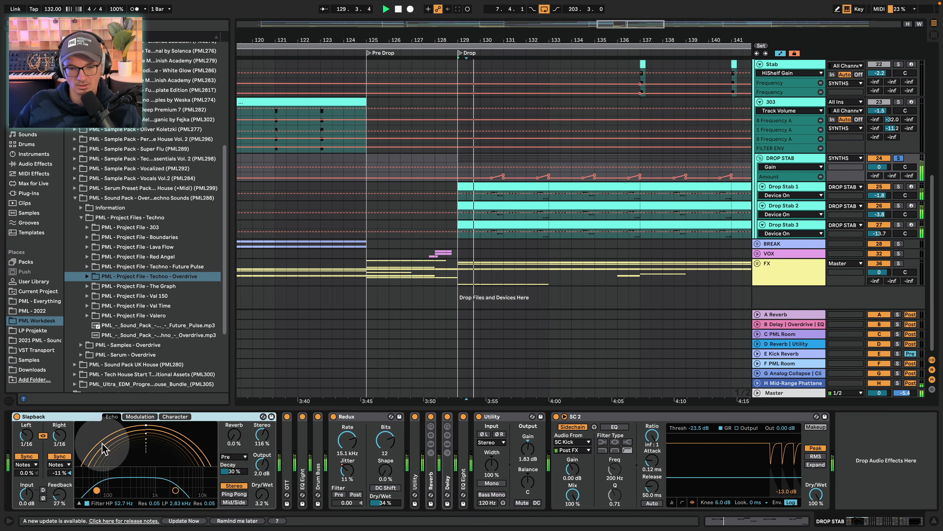
{"action": "left_click", "coordinate": [17, 416]}
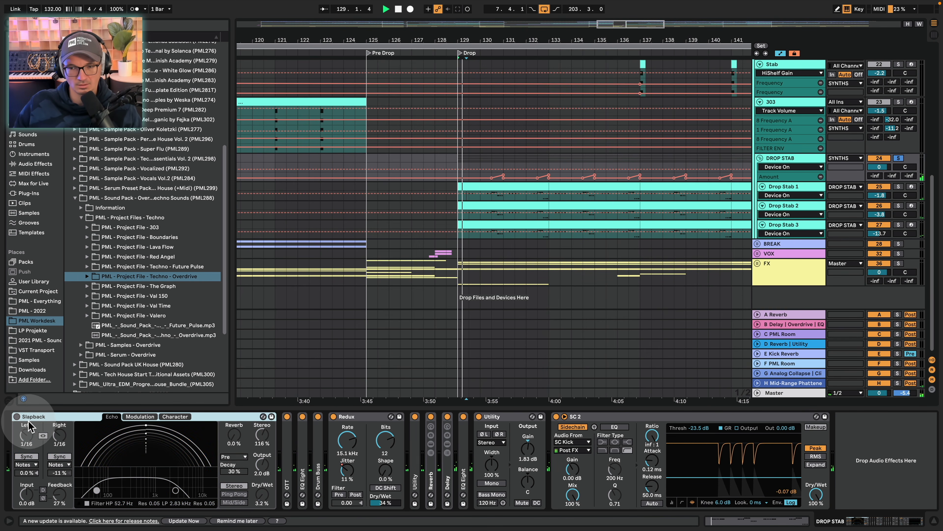
{"action": "left_click", "coordinate": [15, 416]}
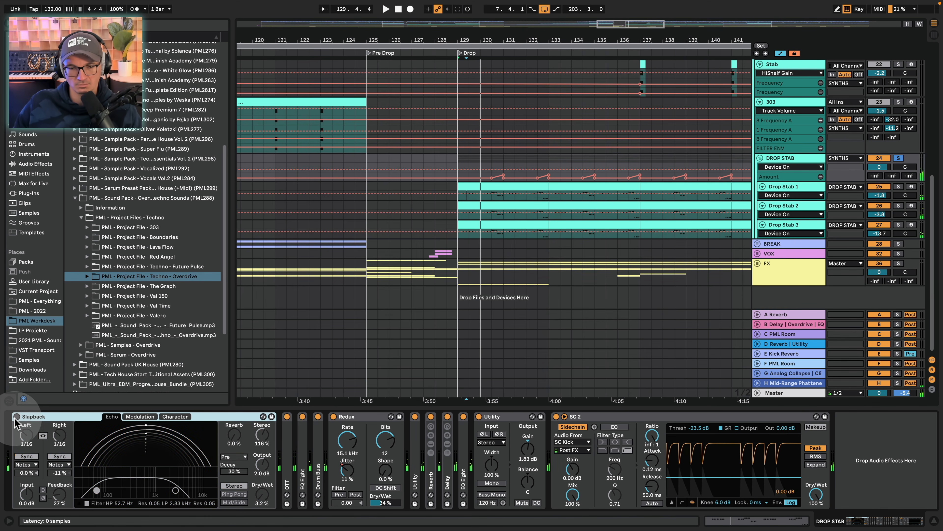
Expand OTT on the DROP STAB group, and show its Amount automation in an enlarged lane around bars 129 to 135
{"action": "double_click", "coordinate": [287, 465]}
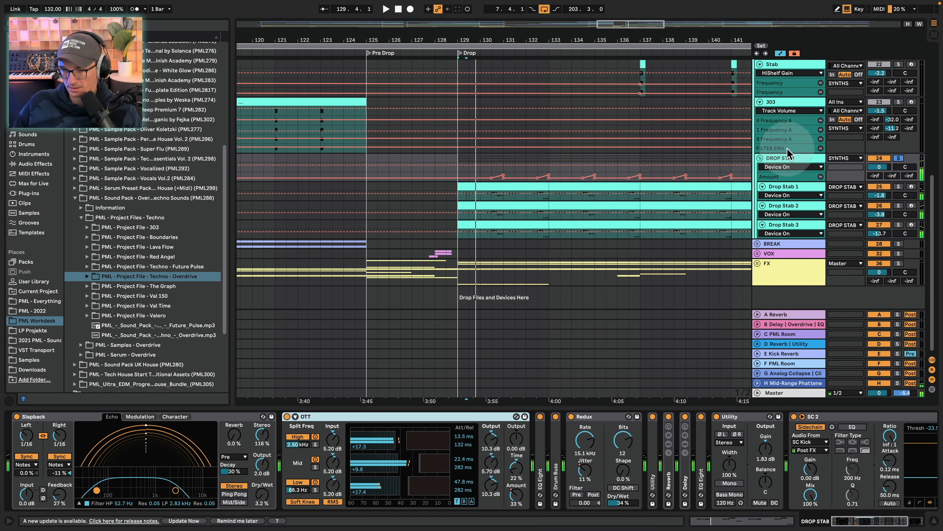
{"action": "left_click", "coordinate": [516, 494]}
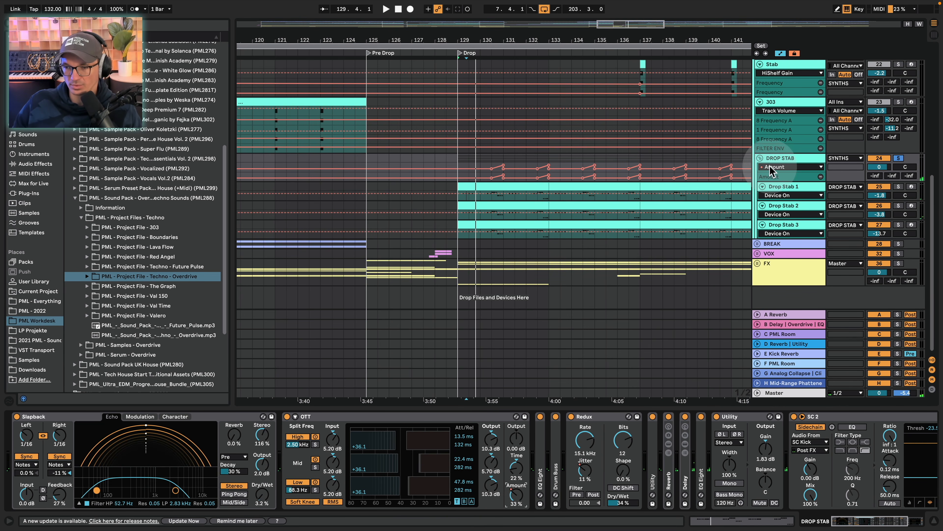
{"action": "left_click_drag", "start_coordinate": [776, 183], "coordinate": [776, 244]}
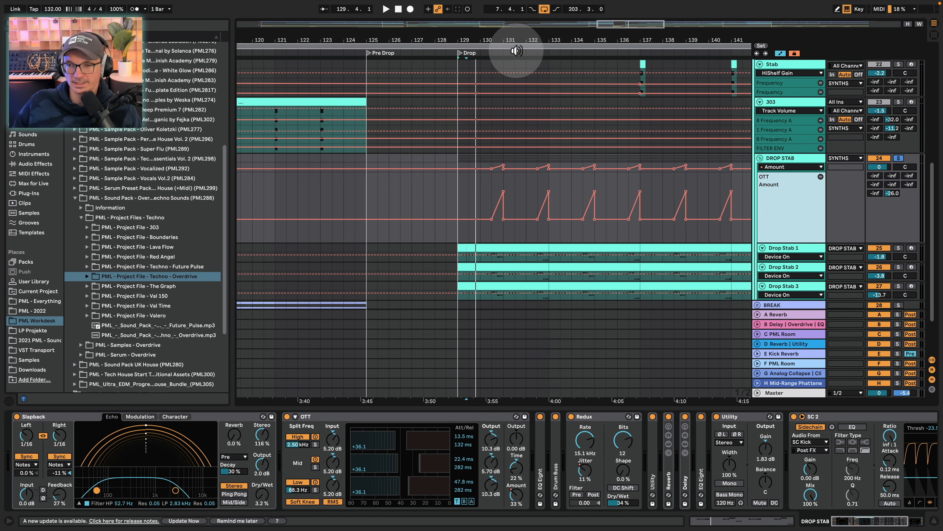
{"action": "left_click_drag", "start_coordinate": [521, 41], "coordinate": [520, 72]}
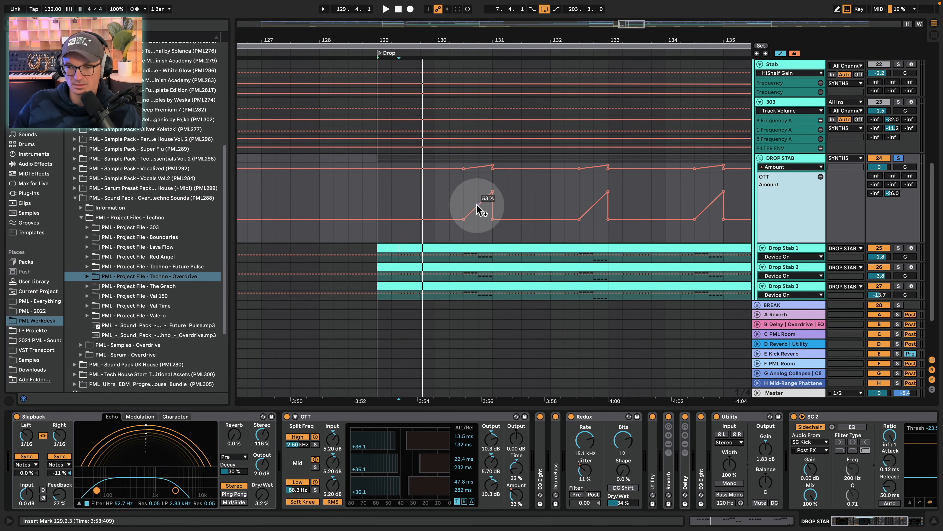
Play the drop stabs repeatedly from around bar 130 to hear the first OTT Amount ramp
{"action": "left_click", "coordinate": [472, 198]}
{"action": "key", "text": "space"}
{"action": "key", "text": "space"}
{"action": "key", "text": "space"}
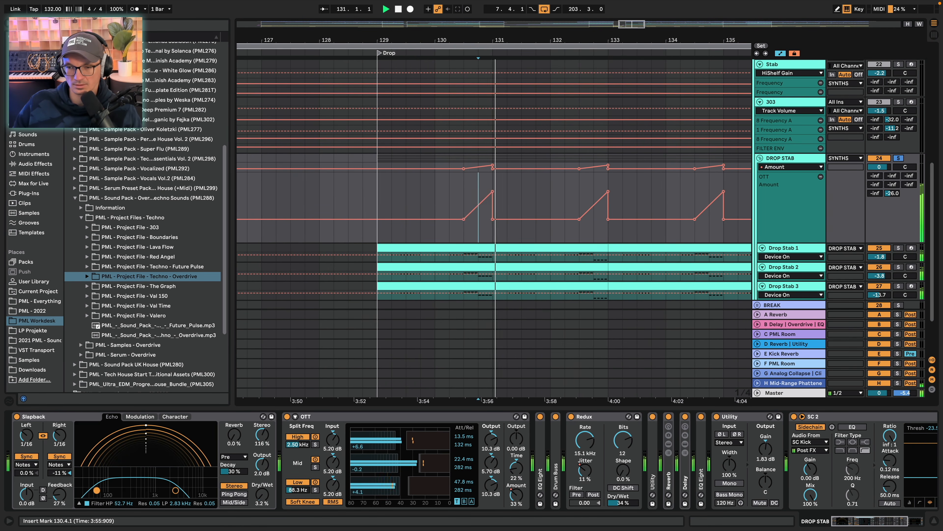
{"action": "left_click", "coordinate": [461, 192]}
{"action": "key", "text": "space"}
{"action": "left_click", "coordinate": [431, 199]}
{"action": "key", "text": "space"}
{"action": "key", "text": "space"}
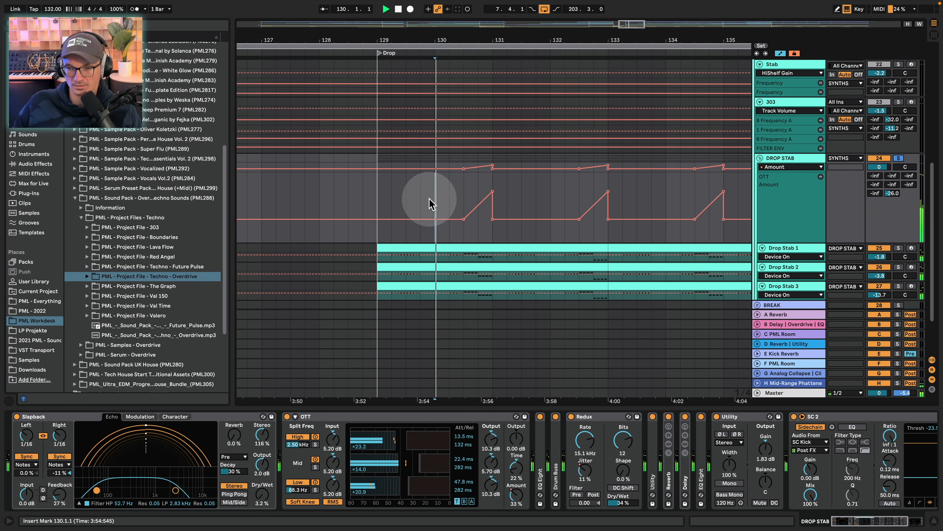
Compare the stabs from bar 130 with OTT bypassed and re-enabled on the DROP STAB group
{"action": "key", "text": "space"}
{"action": "left_click", "coordinate": [287, 416]}
{"action": "key", "text": "space"}
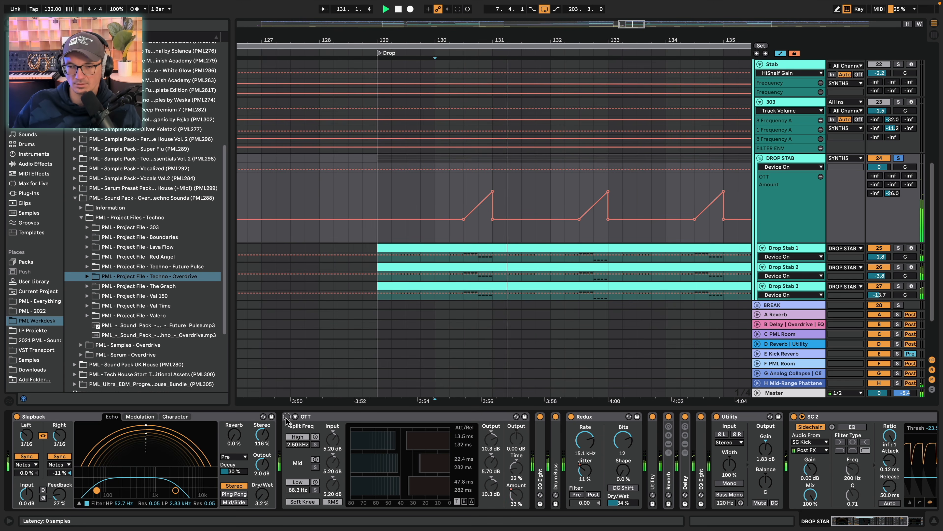
{"action": "left_click", "coordinate": [287, 417]}
{"action": "key", "text": "space"}
{"action": "key", "text": "space"}
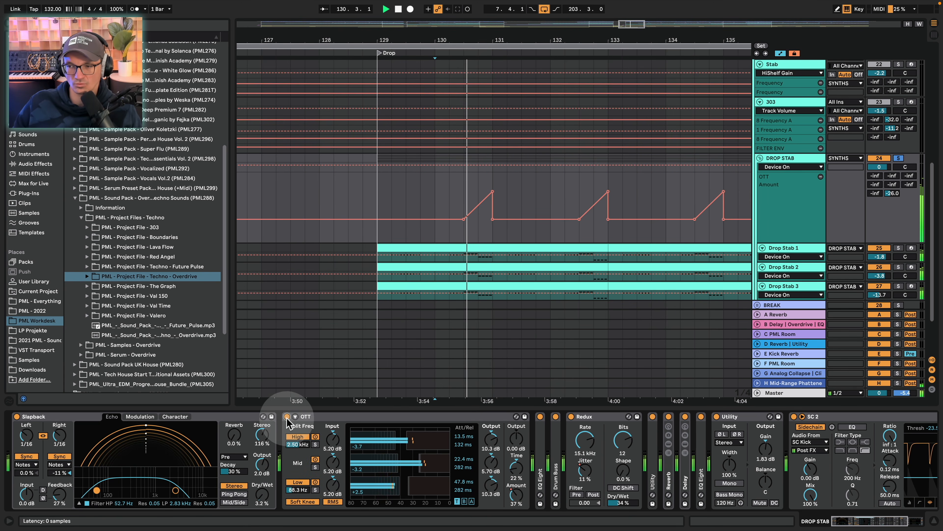
{"action": "key", "text": "space"}
Expand EQ Eight and Drum Buss on the DROP STAB group, and compare the stabs with Drum Buss bypassed and enabled
{"action": "double_click", "coordinate": [541, 456]}
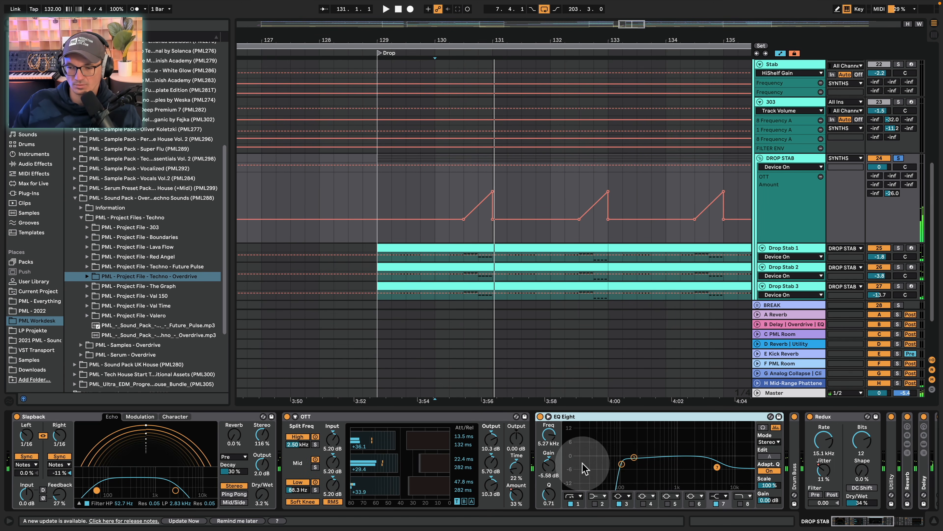
{"action": "left_click_drag", "start_coordinate": [848, 524], "coordinate": [865, 520]}
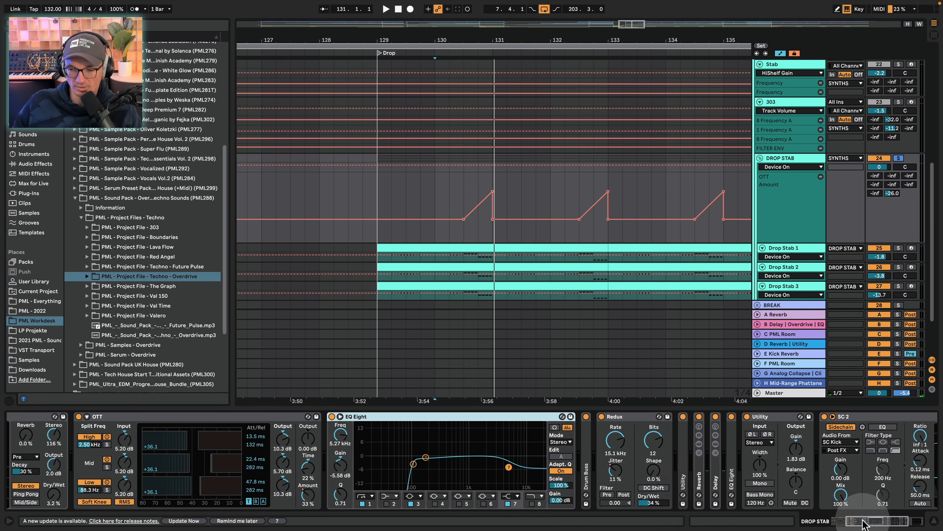
{"action": "double_click", "coordinate": [587, 440]}
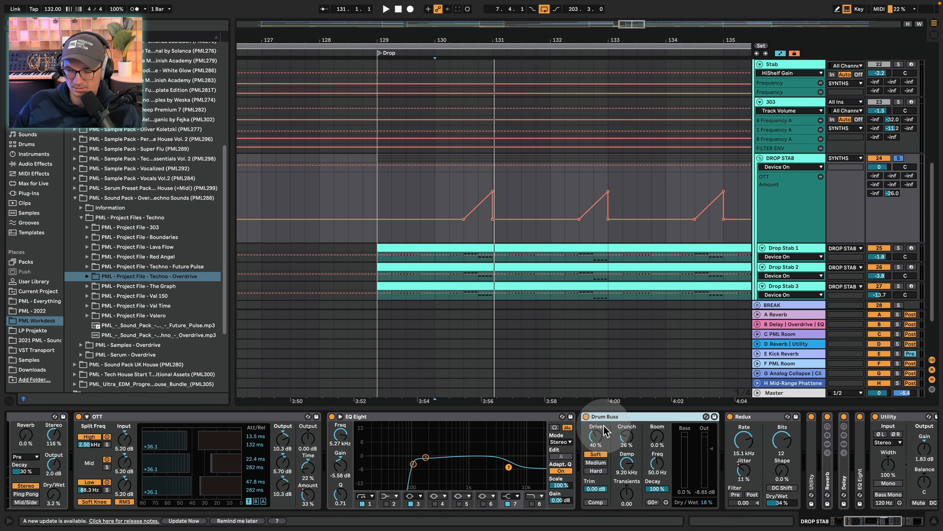
{"action": "left_click", "coordinate": [587, 417]}
{"action": "left_click", "coordinate": [663, 431]}
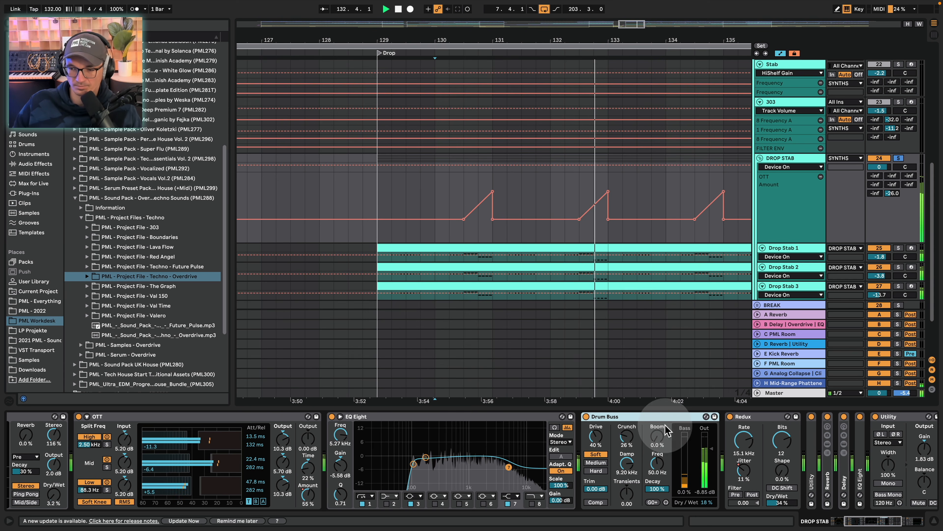
{"action": "key", "text": "space"}
Show Redux's Jitter automation for the DROP STAB group in an enlarged lane, covering the whole drop section
{"action": "left_click_drag", "start_coordinate": [853, 521], "coordinate": [874, 521]}
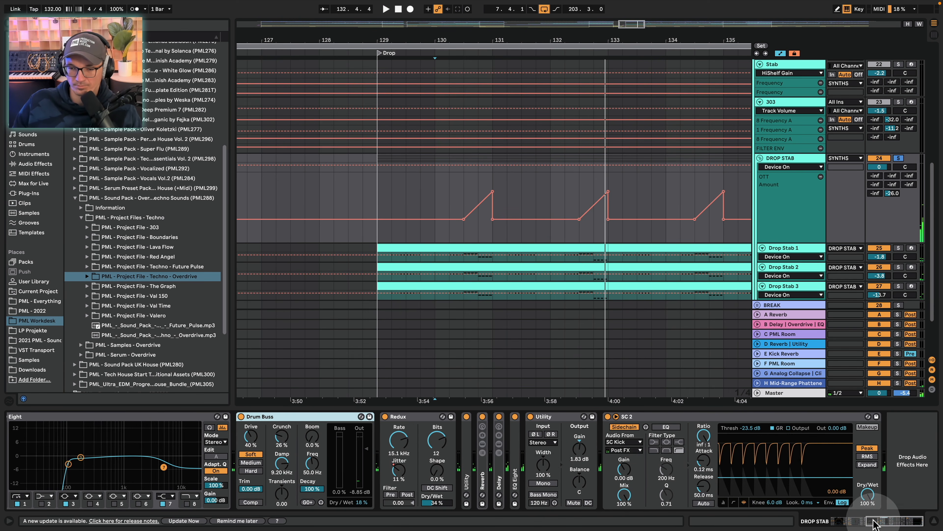
{"action": "left_click", "coordinate": [385, 416]}
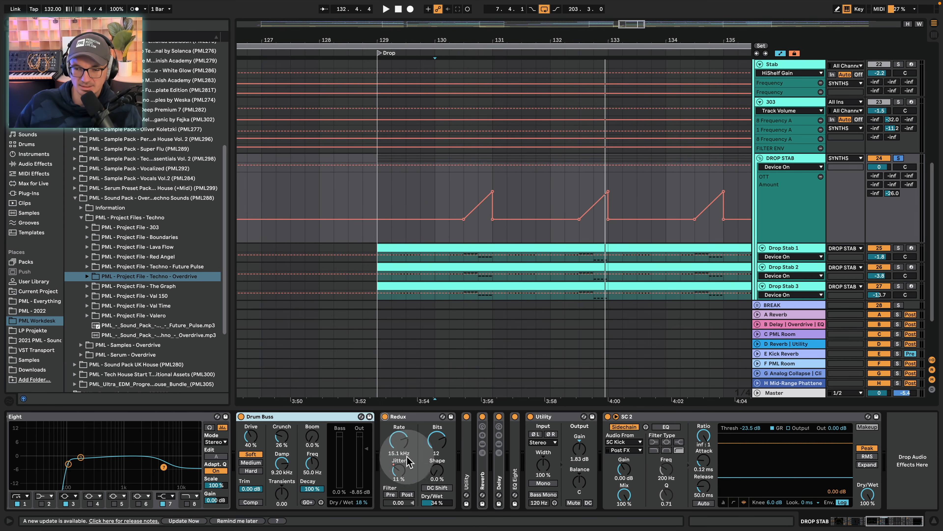
{"action": "left_click", "coordinate": [399, 470]}
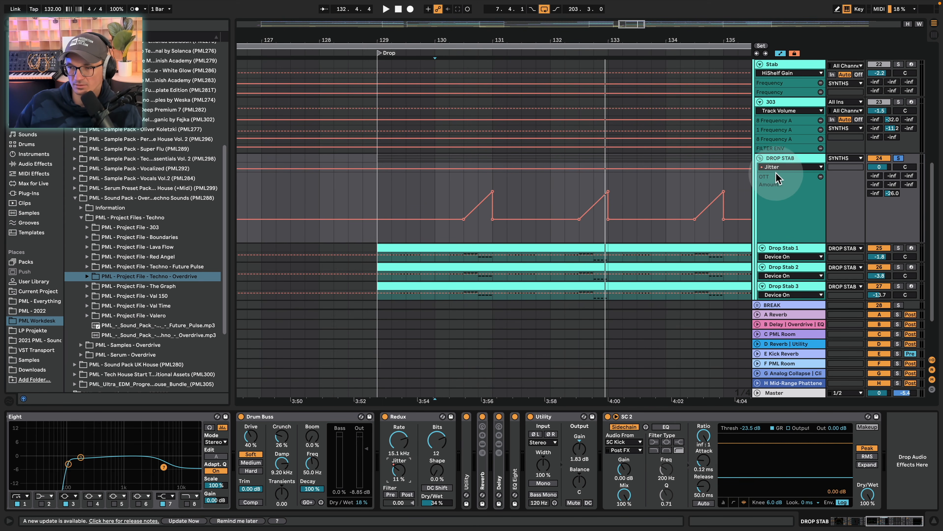
{"action": "left_click_drag", "start_coordinate": [779, 172], "coordinate": [768, 243]}
{"action": "mouse_move", "coordinate": [491, 35]}
{"action": "left_mouse_down"}
{"action": "mouse_move", "coordinate": [491, 9]}
{"action": "mouse_move", "coordinate": [493, 28]}
{"action": "left_mouse_up"}
{"action": "left_click", "coordinate": [591, 177]}
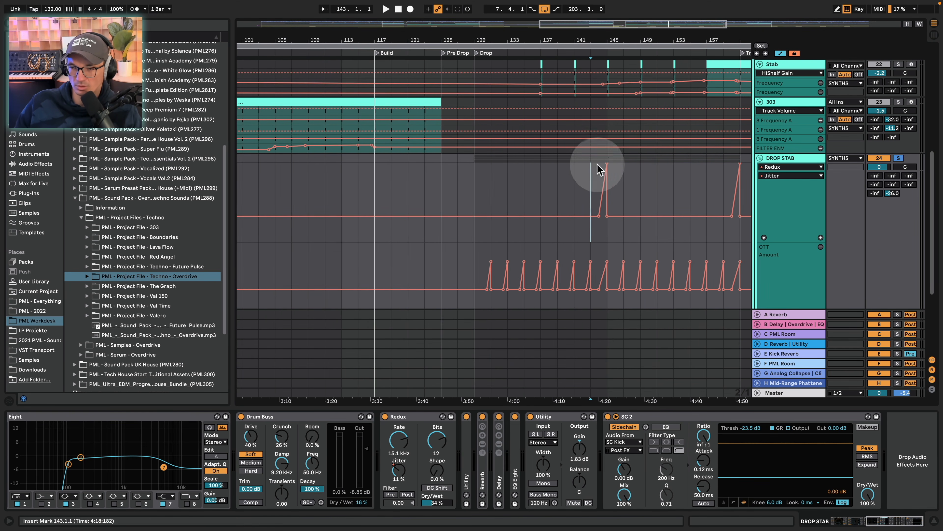
Play the Jitter ramp from bar 144, and compare it with Redux bypassed and re-enabled
{"action": "left_click_drag", "start_coordinate": [611, 41], "coordinate": [549, 238]}
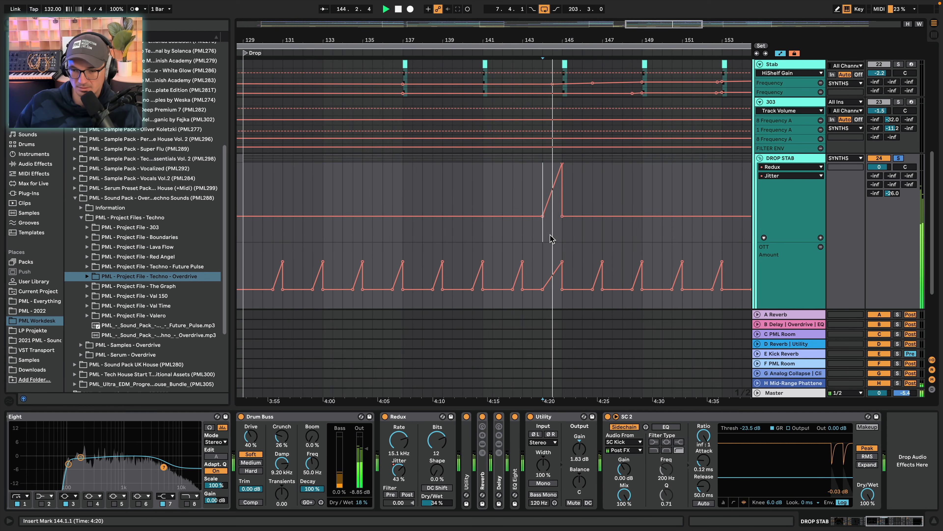
{"action": "key", "text": "space"}
{"action": "left_click", "coordinate": [385, 416]}
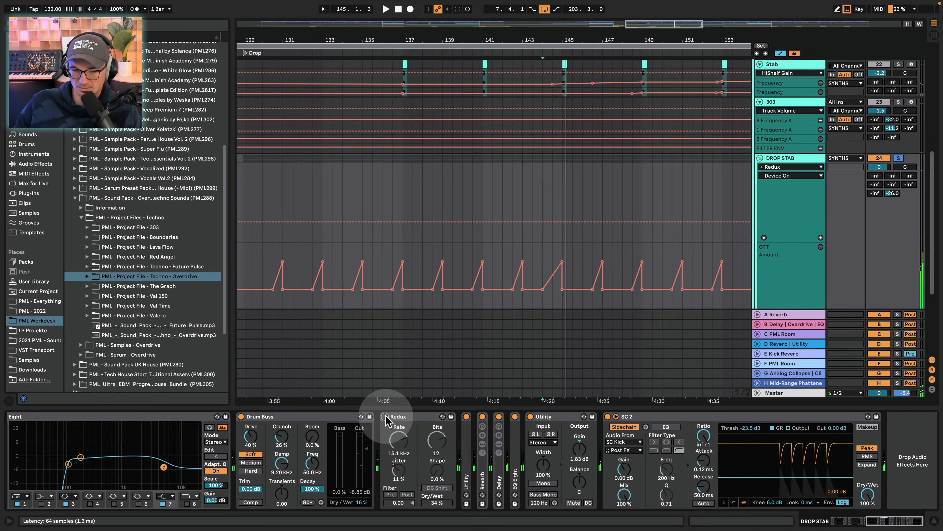
{"action": "key", "text": "space"}
{"action": "left_click", "coordinate": [385, 416]}
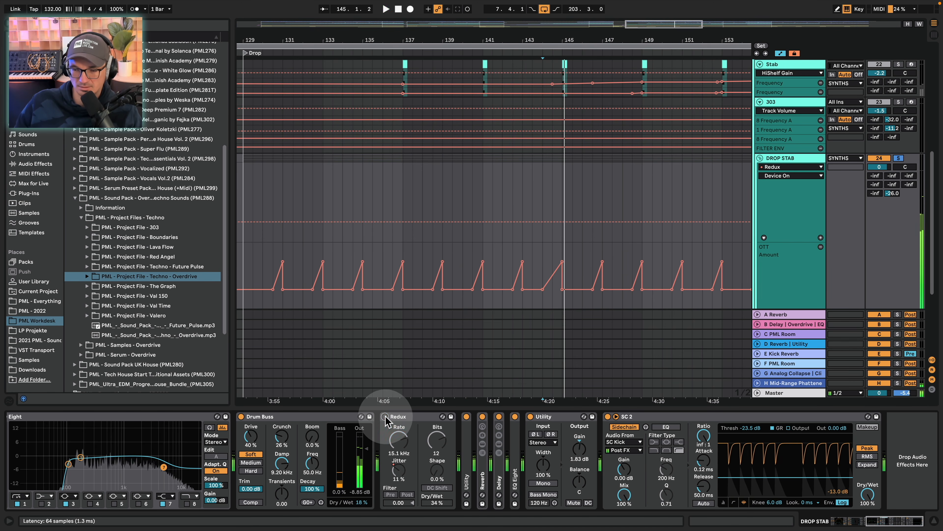
{"action": "left_click", "coordinate": [385, 416]}
{"action": "left_click", "coordinate": [412, 417]}
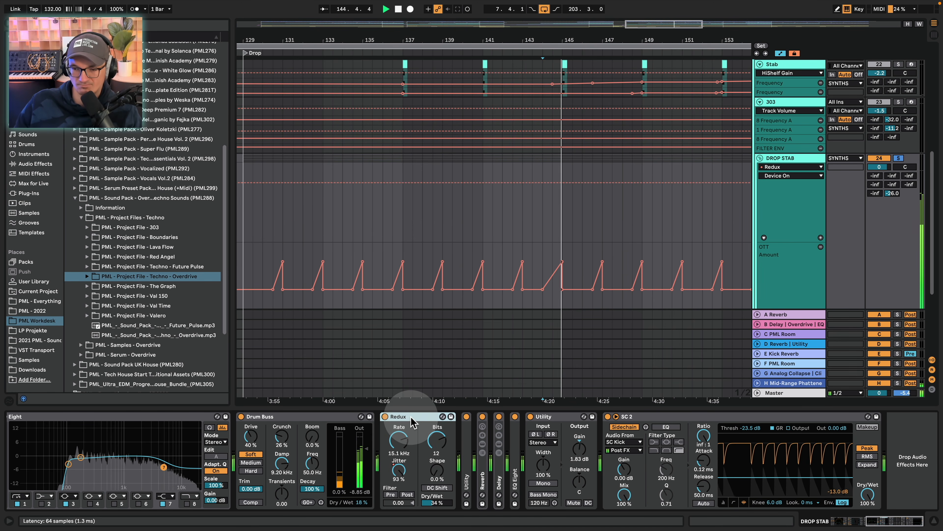
{"action": "key", "text": "space"}
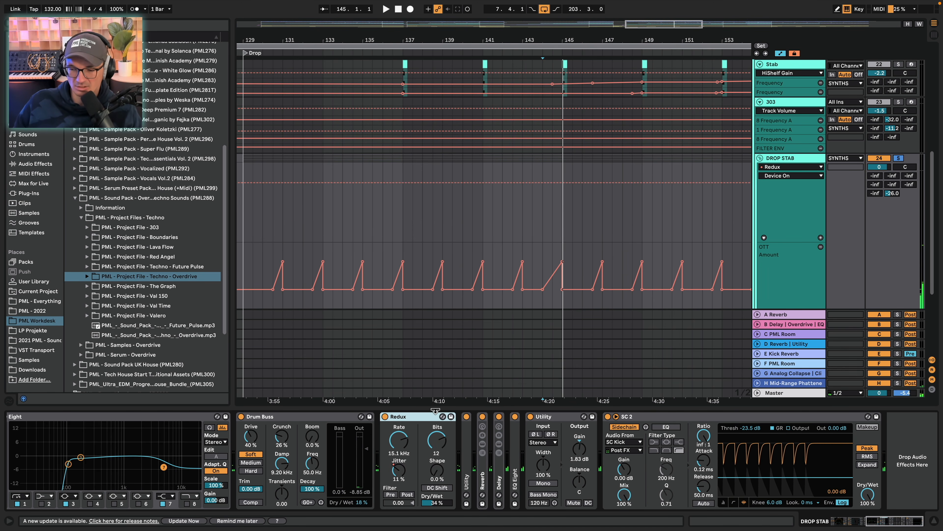
Expand the group's next Utility and the Reverb rack, and play the stabs with the rack's Wet 2 chain soloed
{"action": "double_click", "coordinate": [470, 456]}
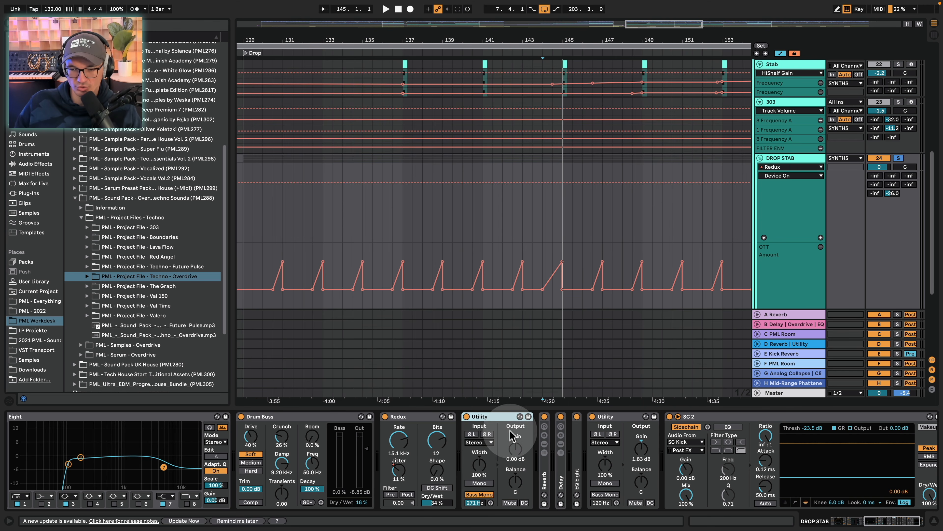
{"action": "double_click", "coordinate": [544, 474]}
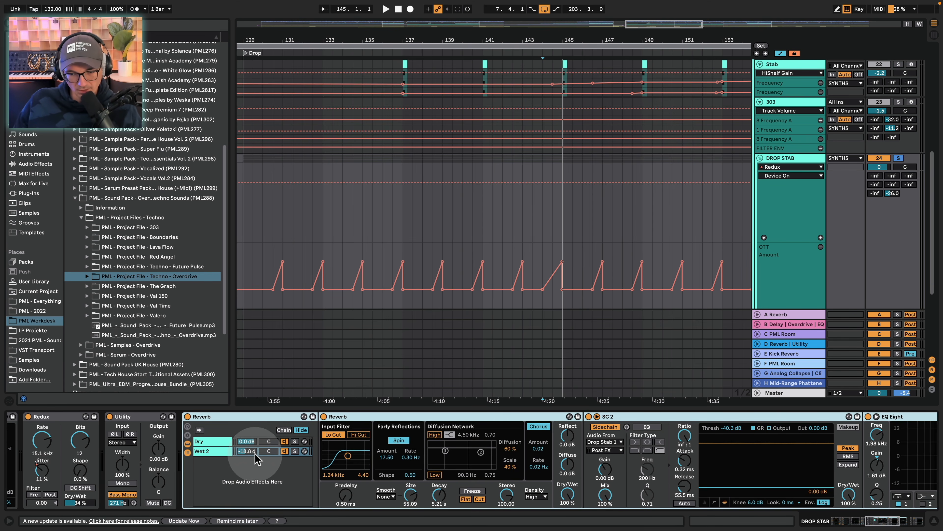
{"action": "left_click", "coordinate": [295, 451]}
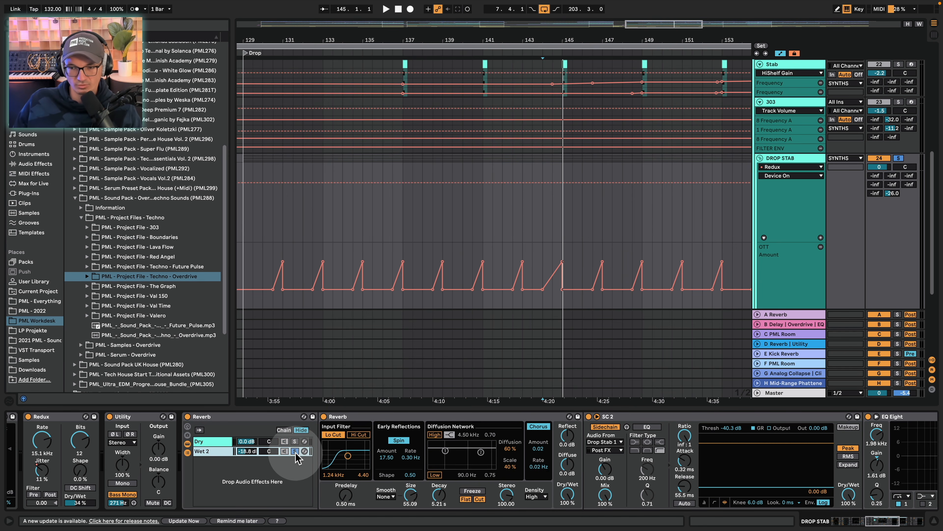
{"action": "key", "text": "space"}
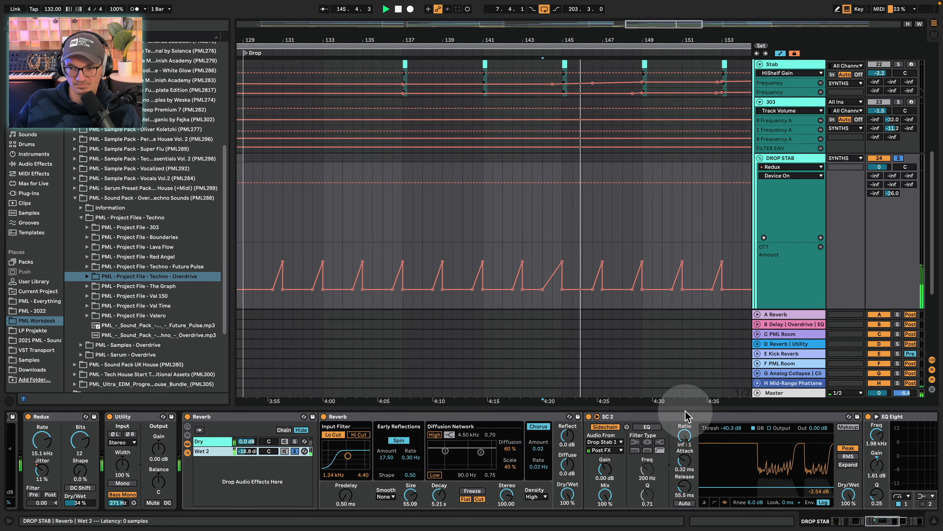
Examine SC 2 and EQ Eight in the Reverb rack's Wet 2 chain, and solo the Dry chain during playback from bar 144
{"action": "left_click", "coordinate": [899, 523]}
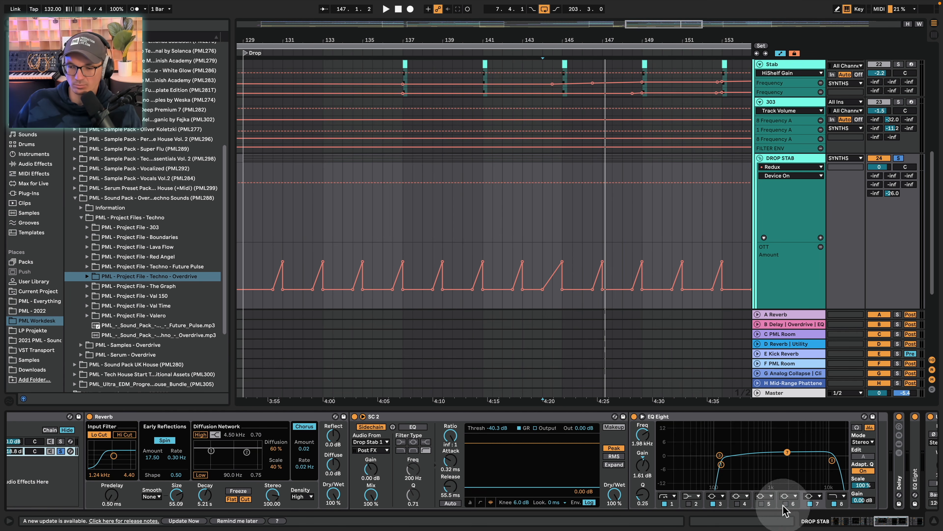
{"action": "left_click", "coordinate": [879, 522]}
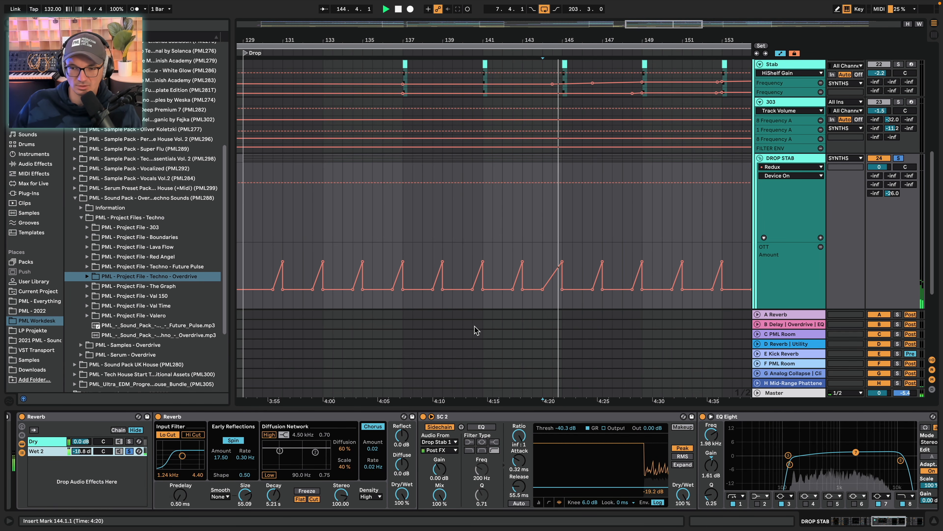
{"action": "left_click", "coordinate": [130, 443]}
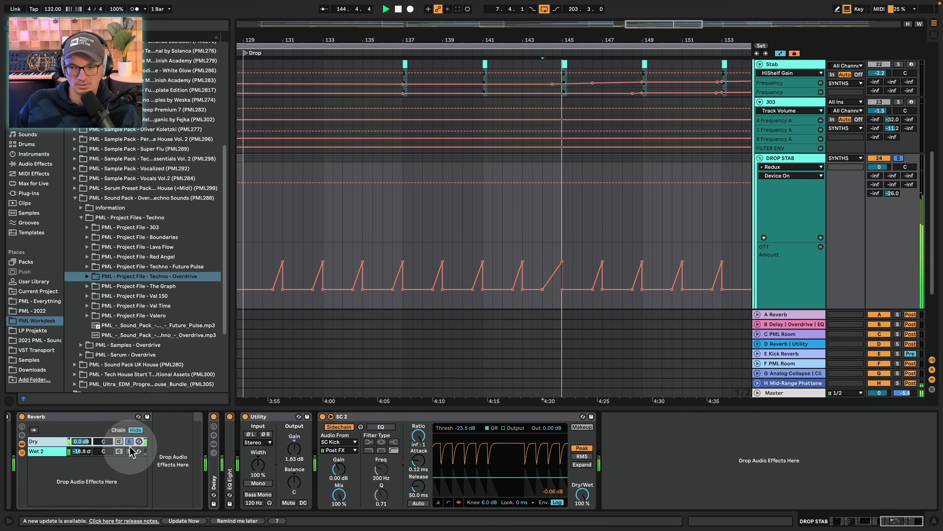
Play the stabs with the Reverb rack's Wet 2 chain soloed, and compare the whole rack bypassed and re-enabled
{"action": "left_click", "coordinate": [129, 451]}
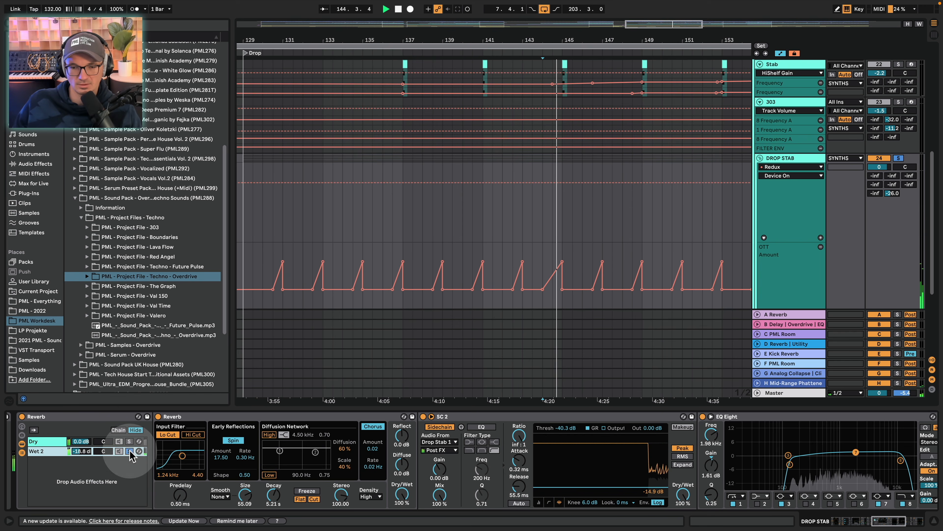
{"action": "left_click", "coordinate": [130, 451]}
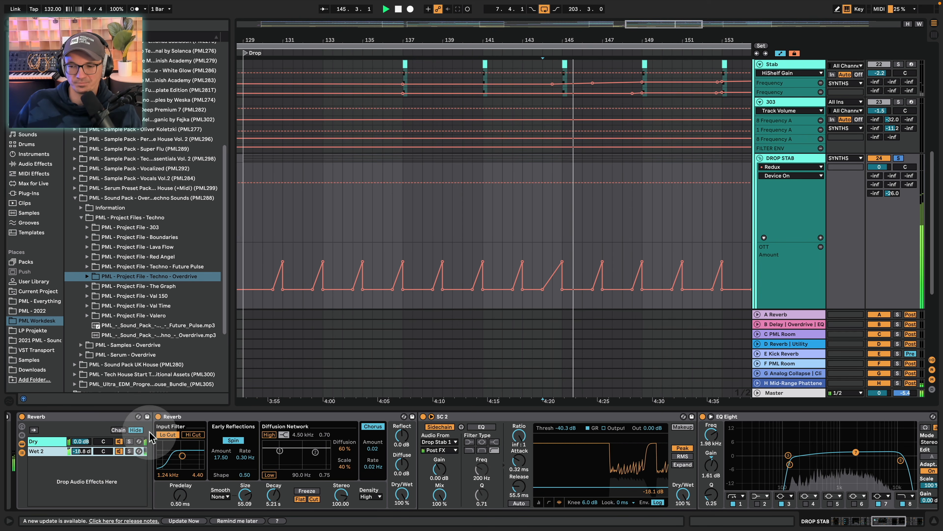
{"action": "left_click", "coordinate": [33, 427]}
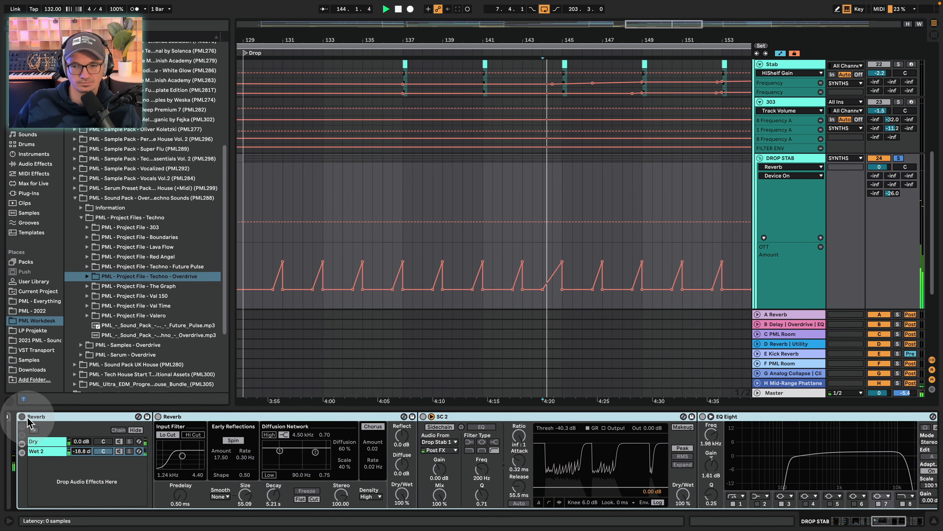
{"action": "left_click", "coordinate": [23, 416]}
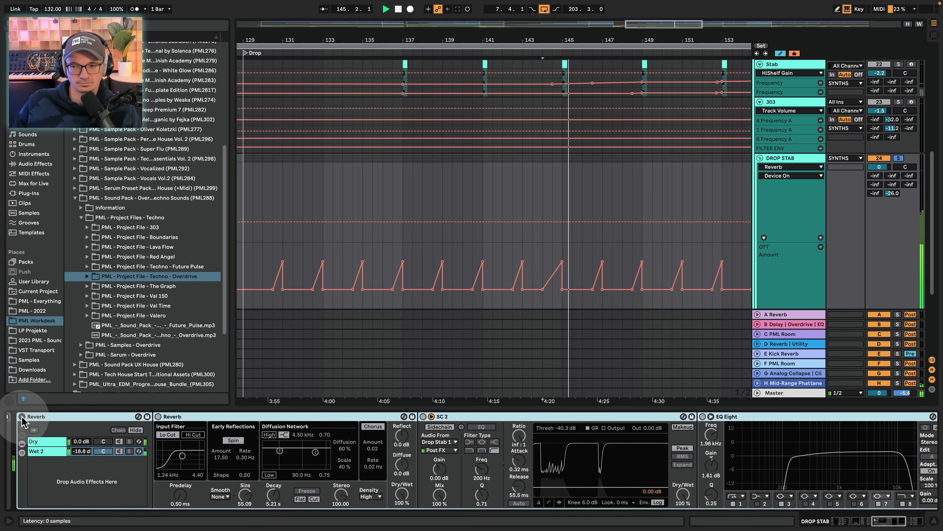
{"action": "left_click", "coordinate": [23, 417]}
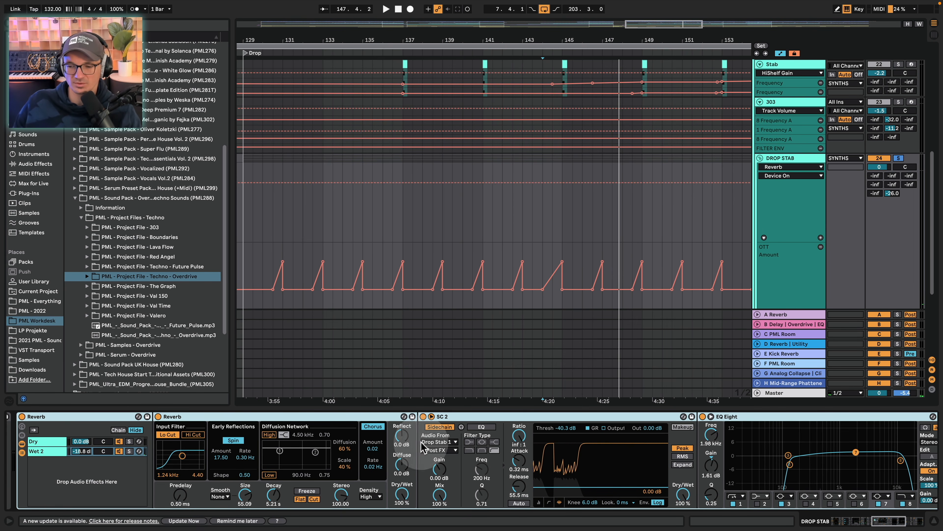
Expand the group's Delay rack, play its Analog Collapse chain soloed, and examine that chain's EQ Eight and SC 2
{"action": "left_click", "coordinate": [897, 524]}
{"action": "mouse_move", "coordinate": [895, 522]}
{"action": "left_mouse_down"}
{"action": "mouse_move", "coordinate": [913, 522]}
{"action": "mouse_move", "coordinate": [899, 522]}
{"action": "left_mouse_up"}
{"action": "double_click", "coordinate": [513, 474]}
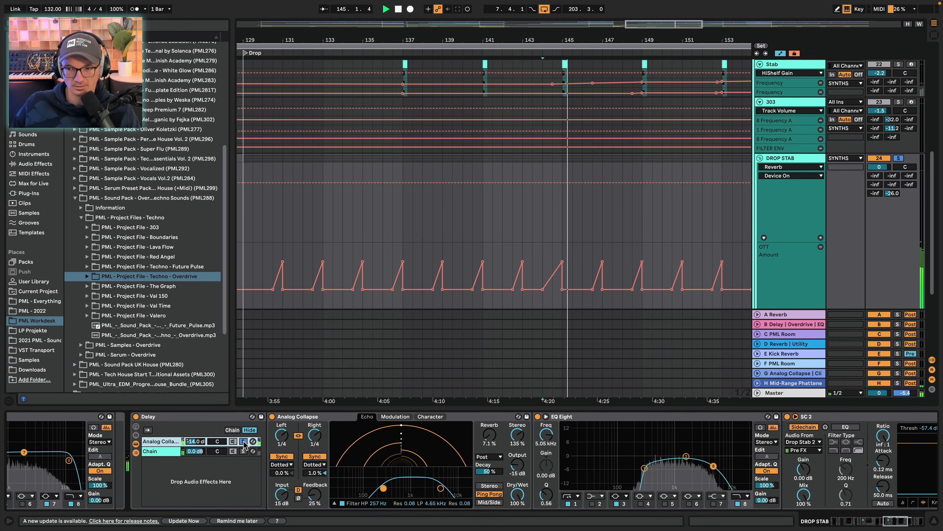
{"action": "left_click_drag", "start_coordinate": [540, 39], "coordinate": [420, 37]}
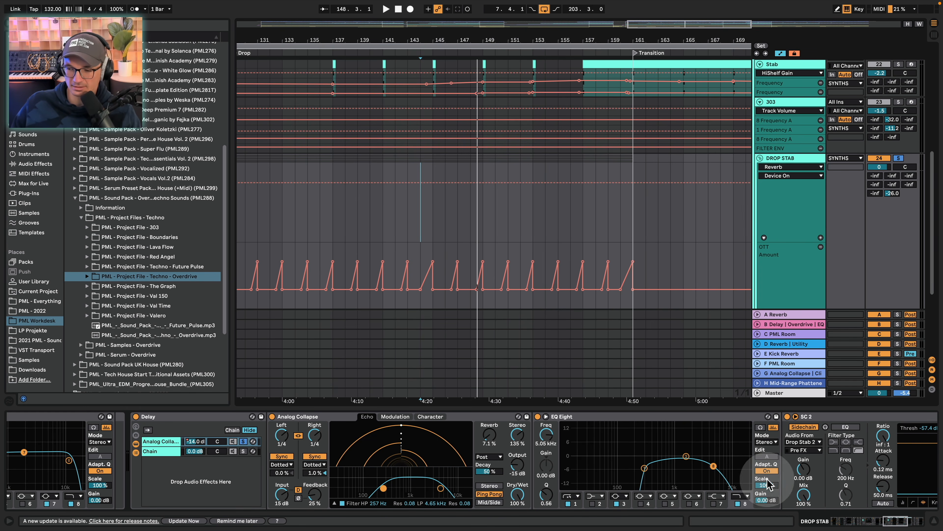
{"action": "left_click_drag", "start_coordinate": [886, 521], "coordinate": [889, 522]}
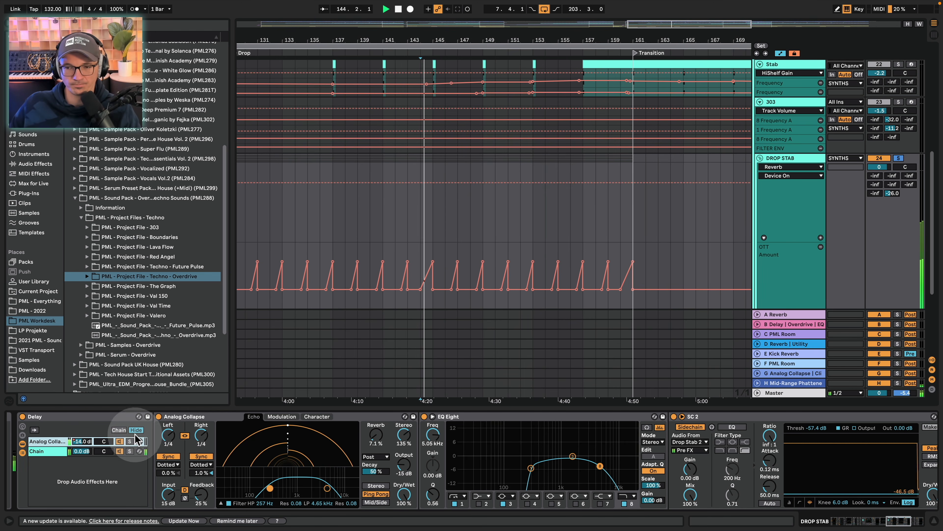
Compare the stabs with the whole Delay rack bypassed and re-enabled during playback
{"action": "left_click", "coordinate": [23, 417]}
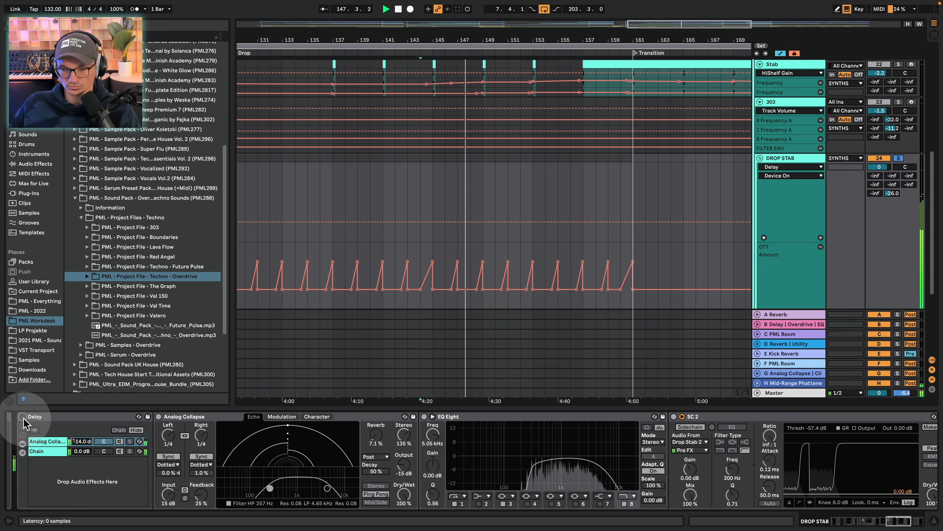
{"action": "left_click", "coordinate": [23, 417]}
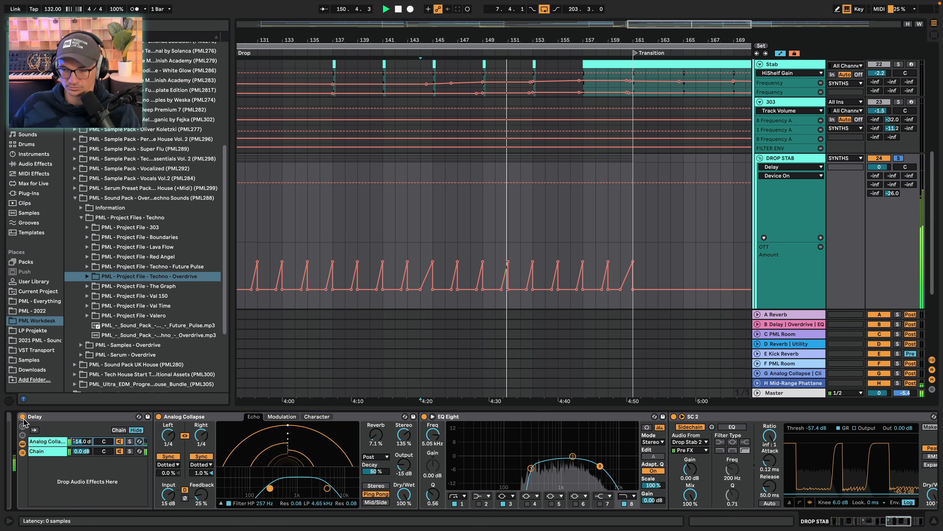
{"action": "left_click", "coordinate": [352, 348]}
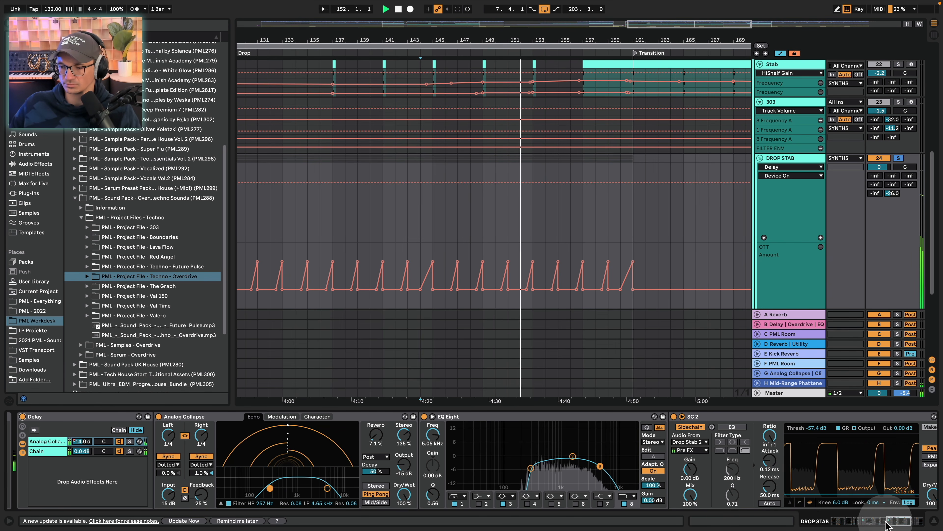
Expand the EQ Eight that follows the Delay rack in the DROP STAB group's chain
{"action": "left_click", "coordinate": [898, 523]}
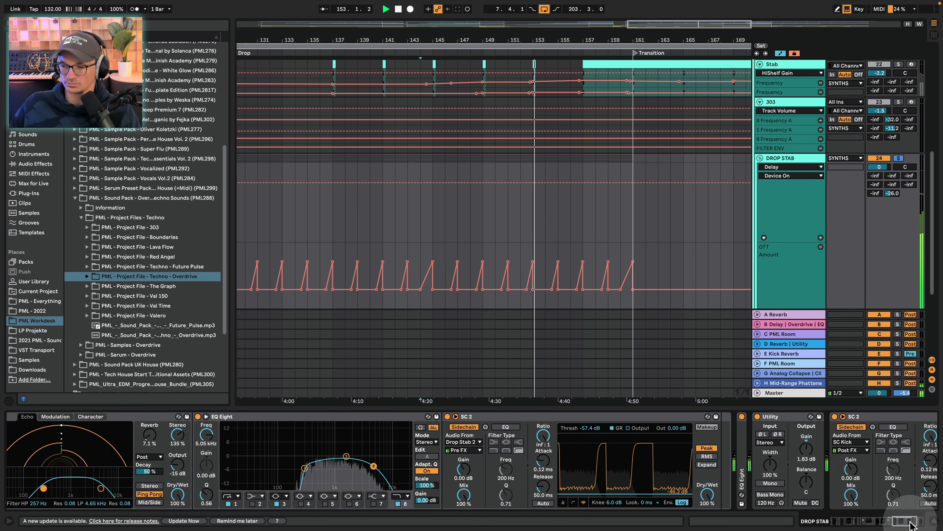
{"action": "left_click_drag", "start_coordinate": [903, 525], "coordinate": [910, 525]}
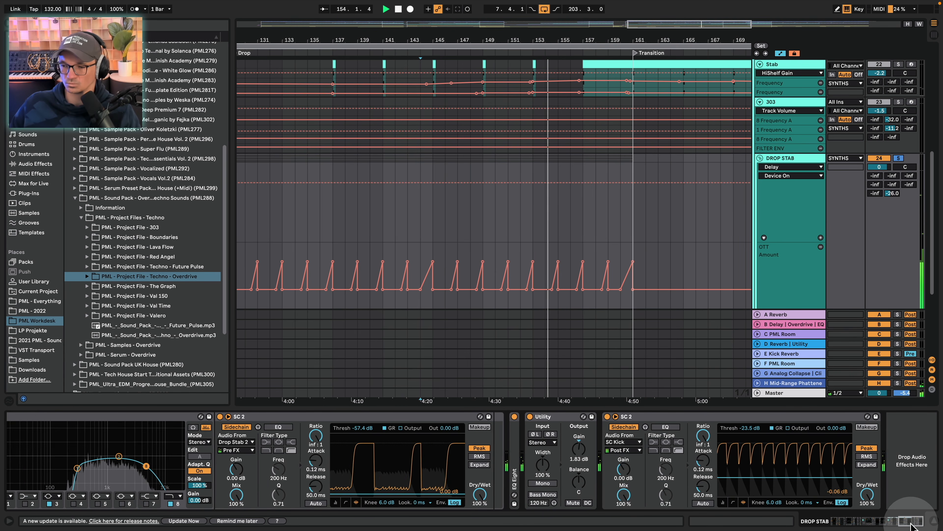
{"action": "double_click", "coordinate": [516, 442]}
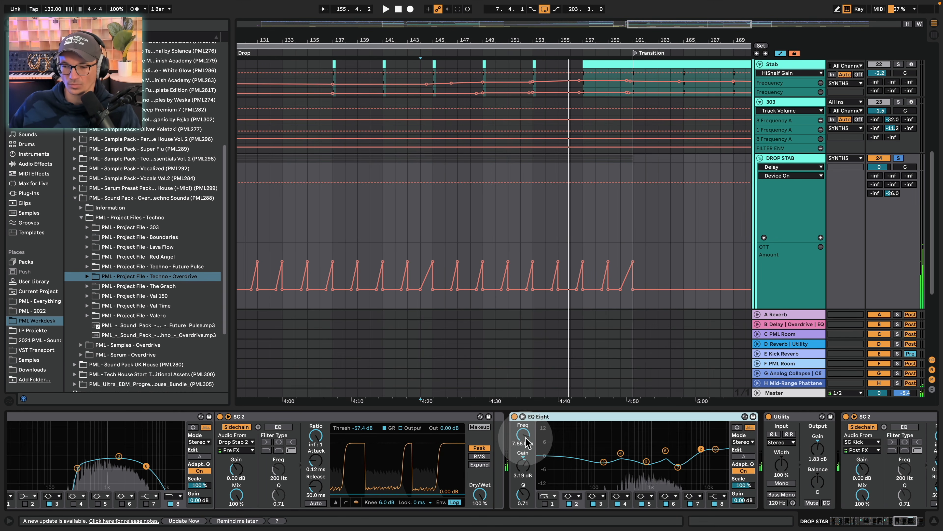
{"action": "left_click", "coordinate": [564, 415]}
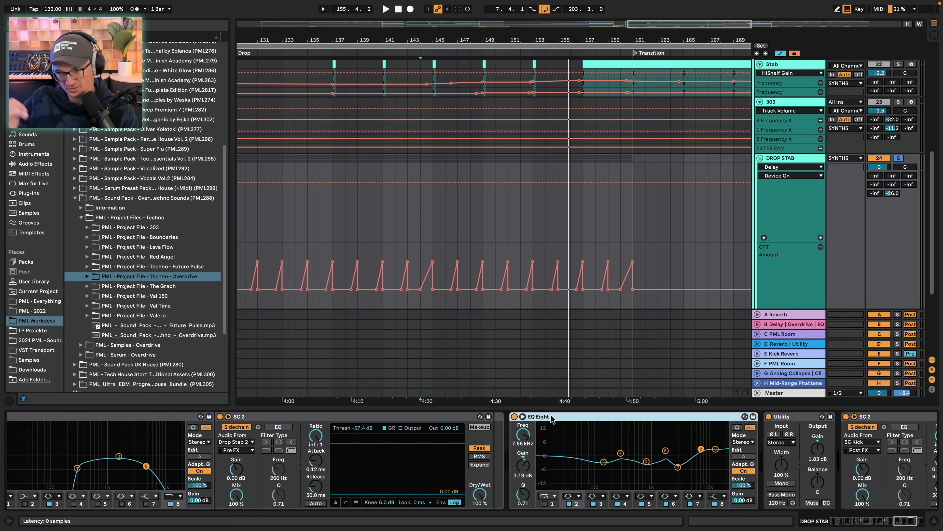
Play the stabs from bar 144 with the group's final EQ Eight bypassed, and compare with it re-enabled
{"action": "left_click", "coordinate": [515, 417]}
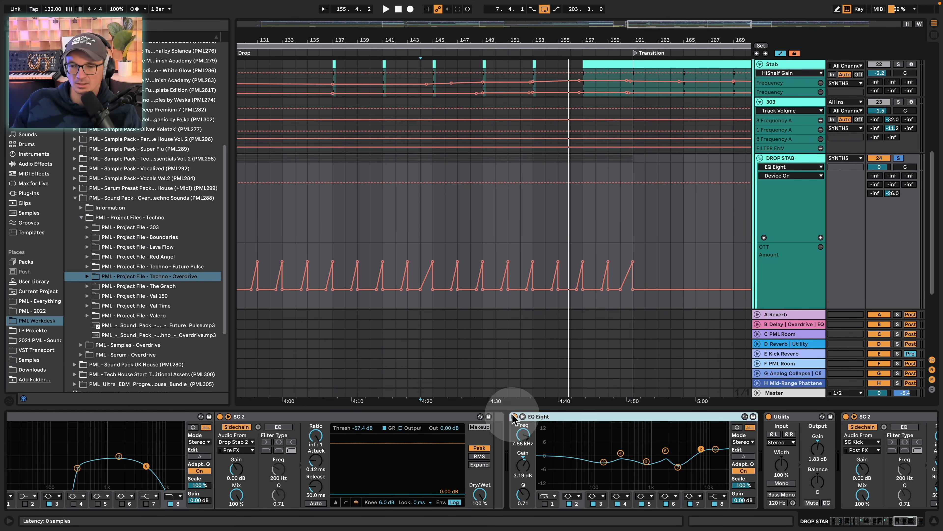
{"action": "left_click", "coordinate": [514, 417]}
{"action": "key", "text": "space"}
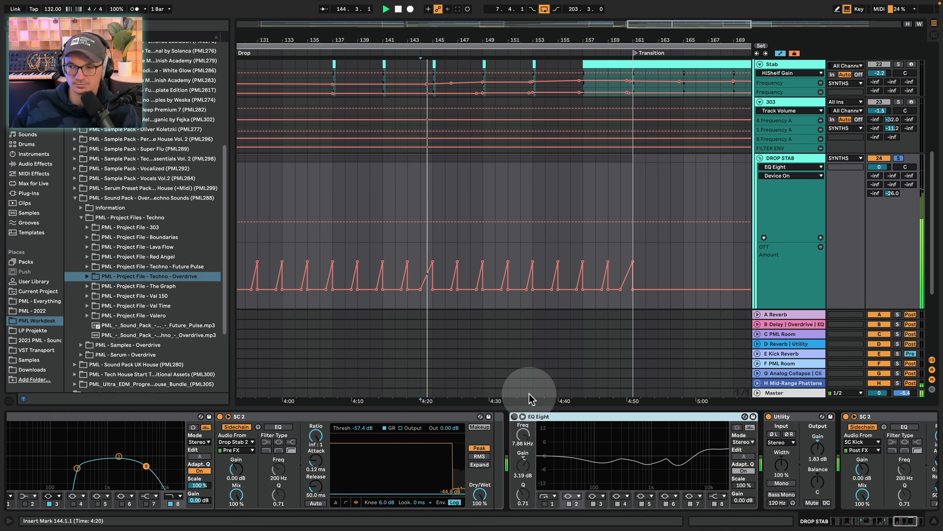
{"action": "left_click", "coordinate": [514, 417]}
{"action": "key", "text": "space"}
{"action": "key", "text": "space"}
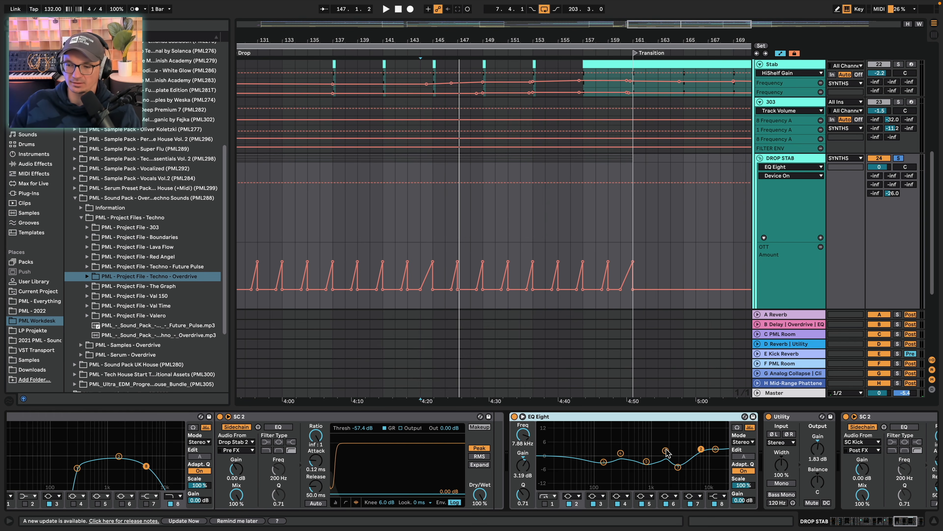
Examine band 7 of the group's final EQ Eight, and show the Utility and SC 2 ending the chain
{"action": "left_click_drag", "start_coordinate": [902, 521], "coordinate": [906, 521]}
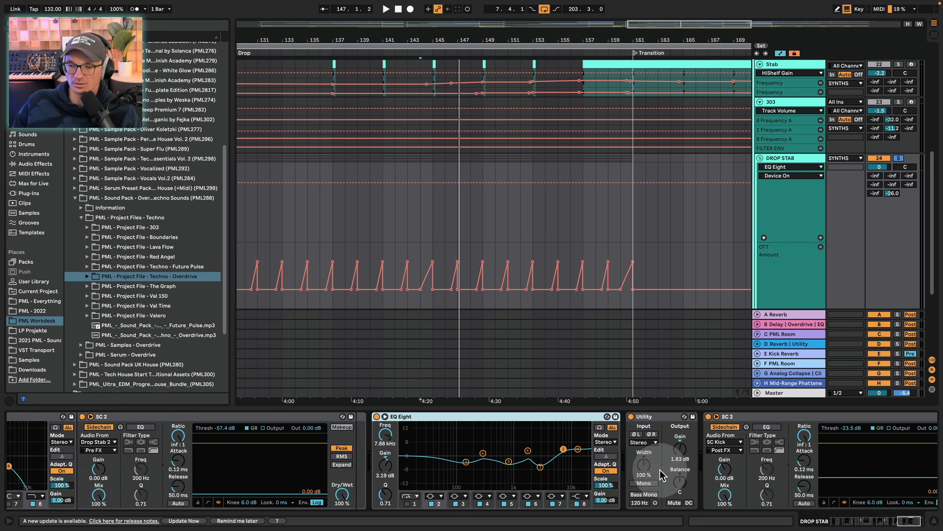
{"action": "left_click", "coordinate": [540, 469]}
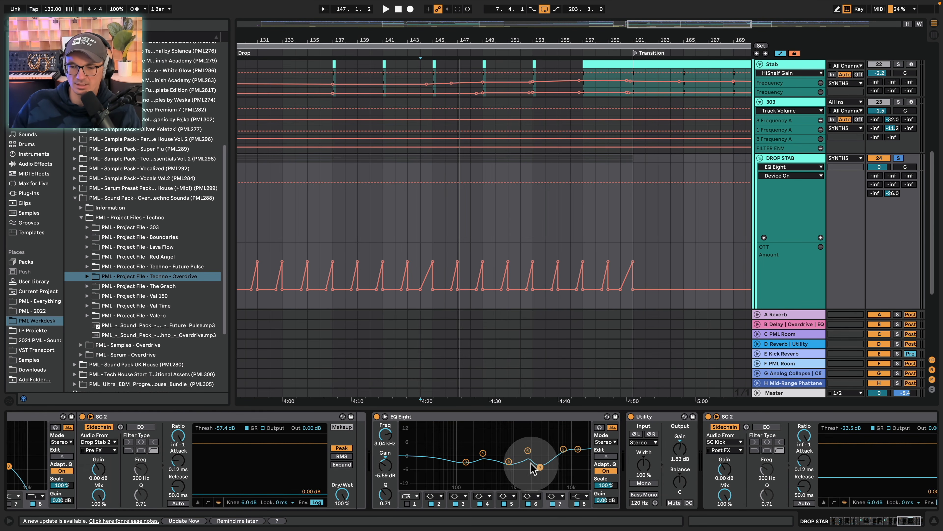
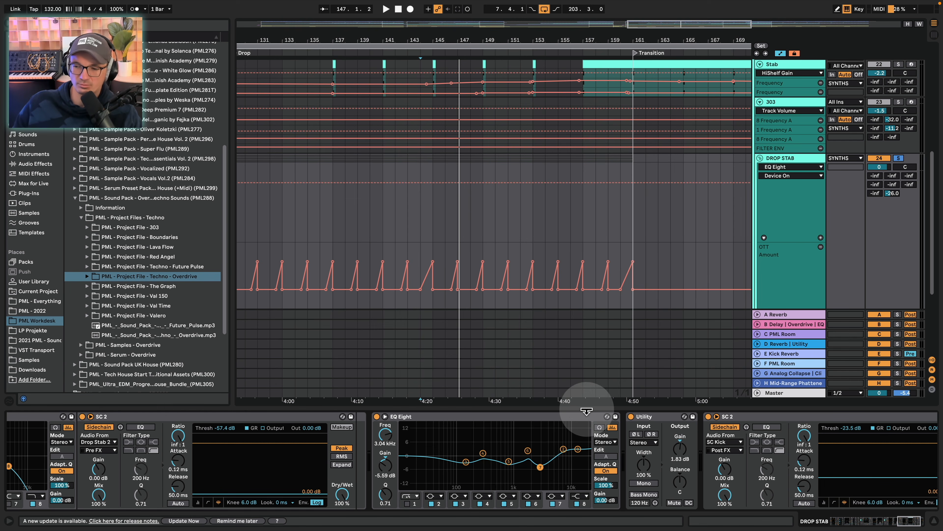
{"action": "left_click", "coordinate": [895, 520]}
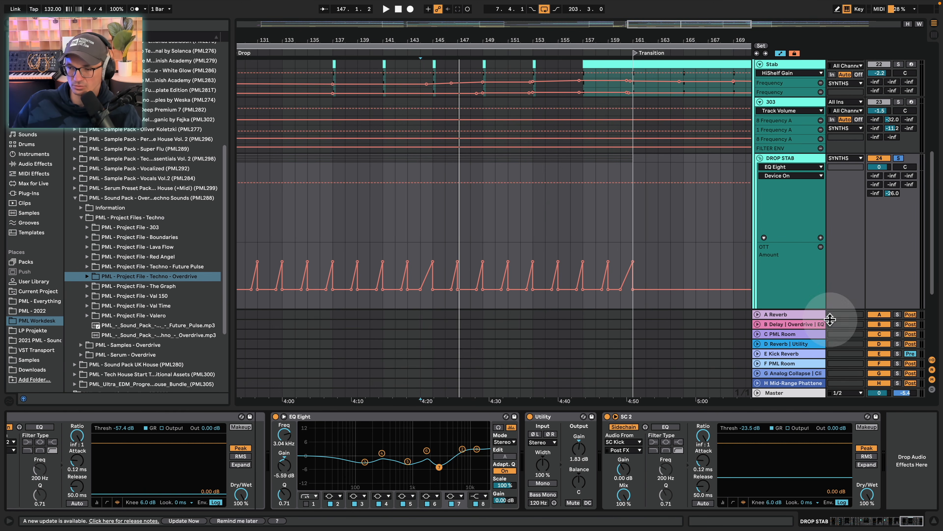
Hide the device chain, show the drop section across all tracks, and solo the Stab track from its bar 149 clip
{"action": "left_click", "coordinate": [934, 520]}
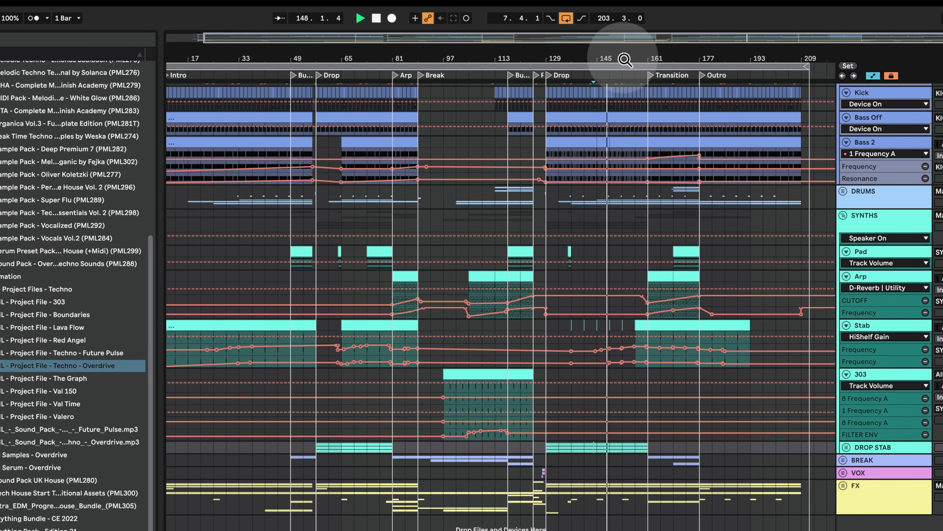
{"action": "left_click_drag", "start_coordinate": [623, 60], "coordinate": [585, 149]}
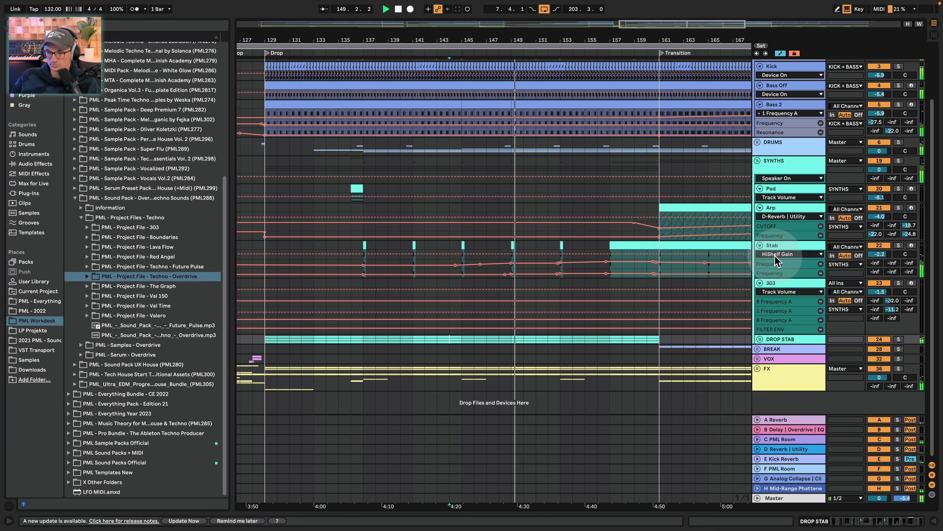
{"action": "left_click", "coordinate": [512, 245]}
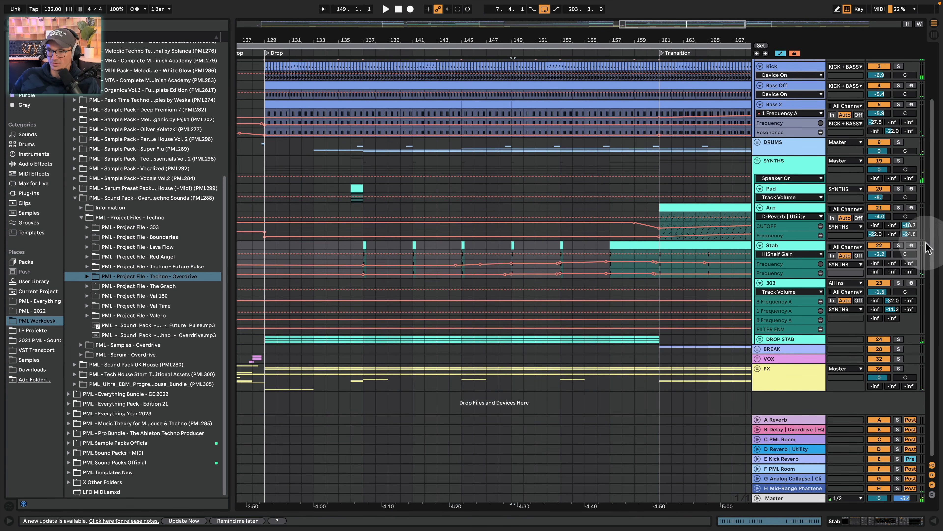
{"action": "left_click", "coordinate": [896, 244]}
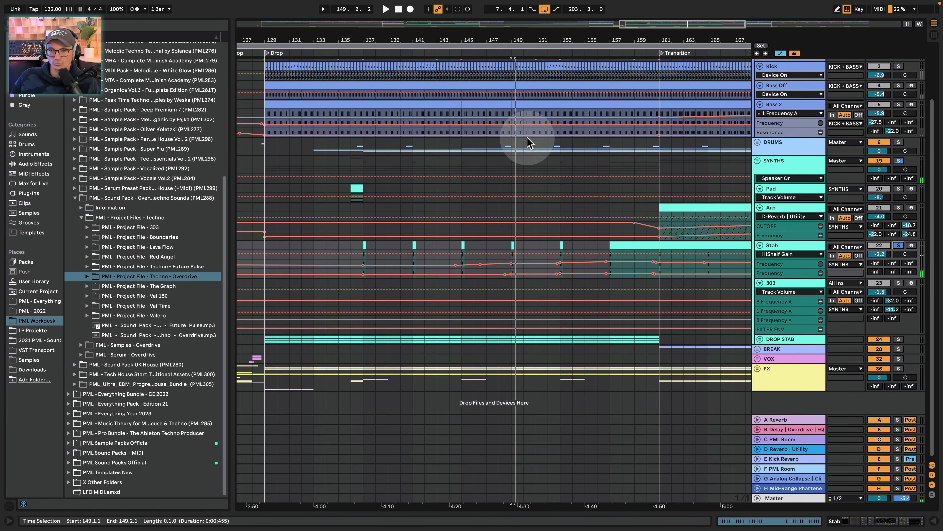
{"action": "key", "text": "space"}
Open the Stab track's short bar 149 MIDI clip and select its G#2 note
{"action": "left_click_drag", "start_coordinate": [520, 40], "coordinate": [517, 65]}
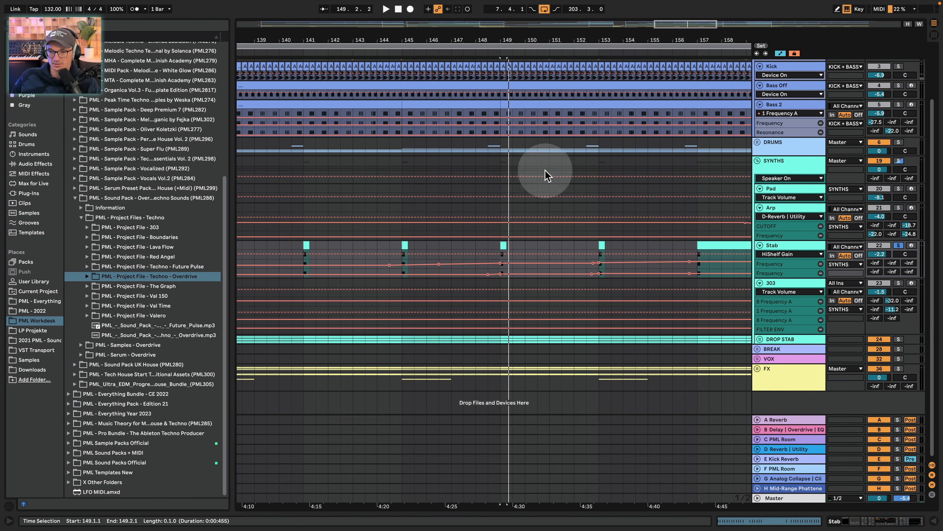
{"action": "double_click", "coordinate": [503, 245]}
{"action": "left_click_drag", "start_coordinate": [386, 331], "coordinate": [231, 180]}
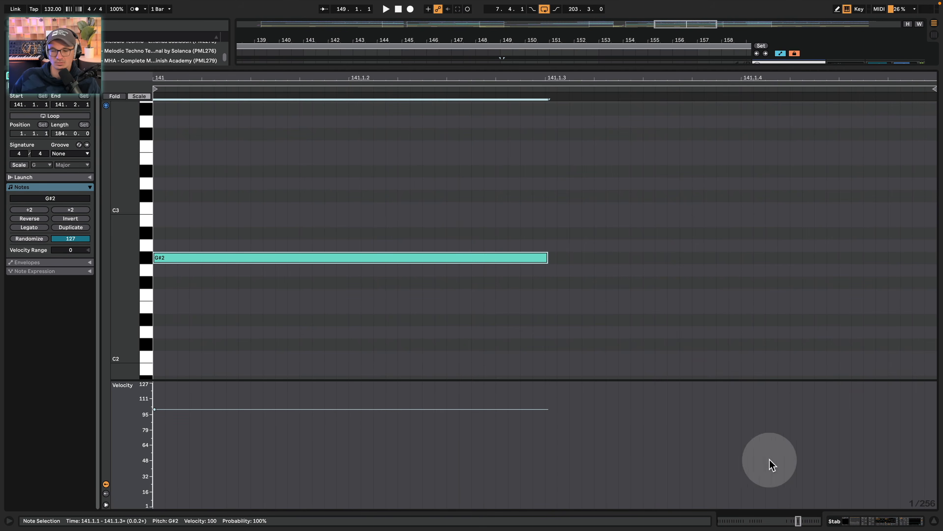
Show the Stab track's device chain, examine its Serum patch while playing from bar 149, and close the Serum window
{"action": "left_click", "coordinate": [869, 520]}
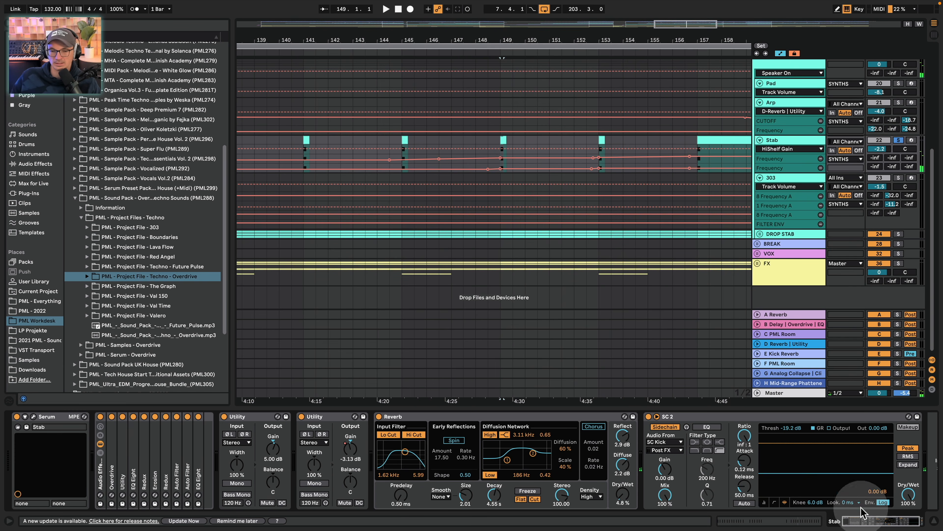
{"action": "left_click", "coordinate": [34, 416]}
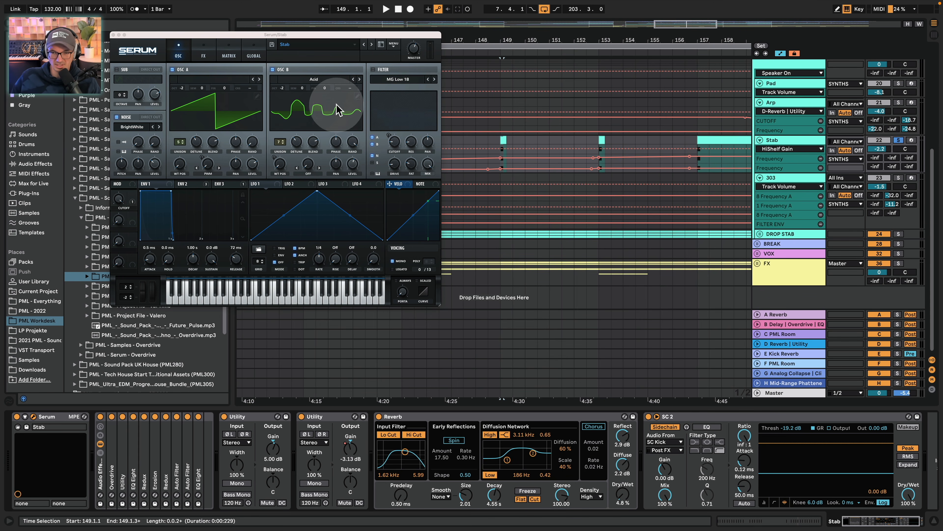
{"action": "key", "text": "space"}
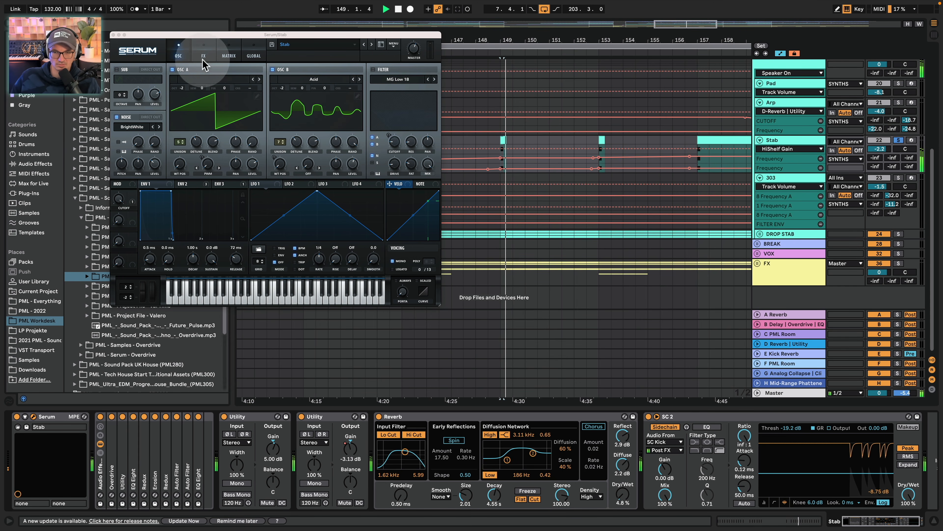
{"action": "left_click", "coordinate": [113, 35]}
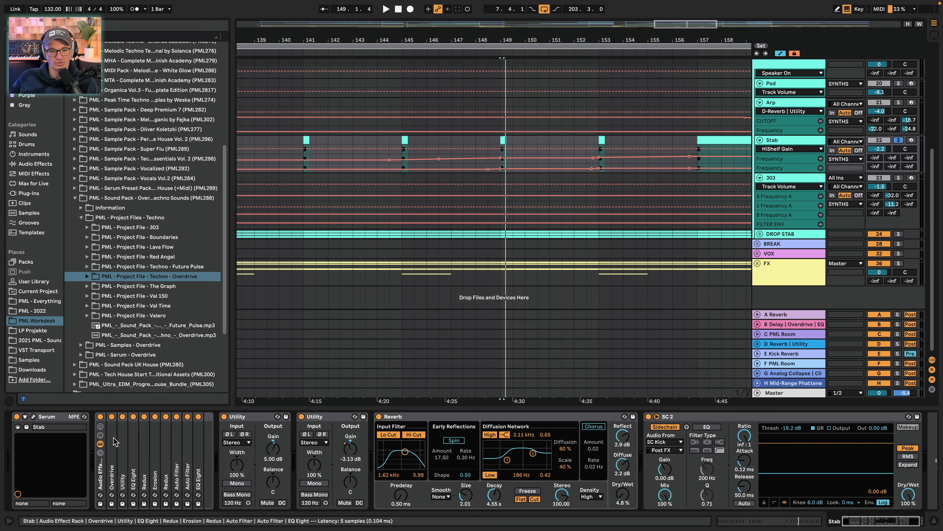
Unfold the Overdrive, Utility, EQ Eight, first Redux and Erosion in the Stab track's effect rack to show their settings
{"action": "double_click", "coordinate": [113, 451]}
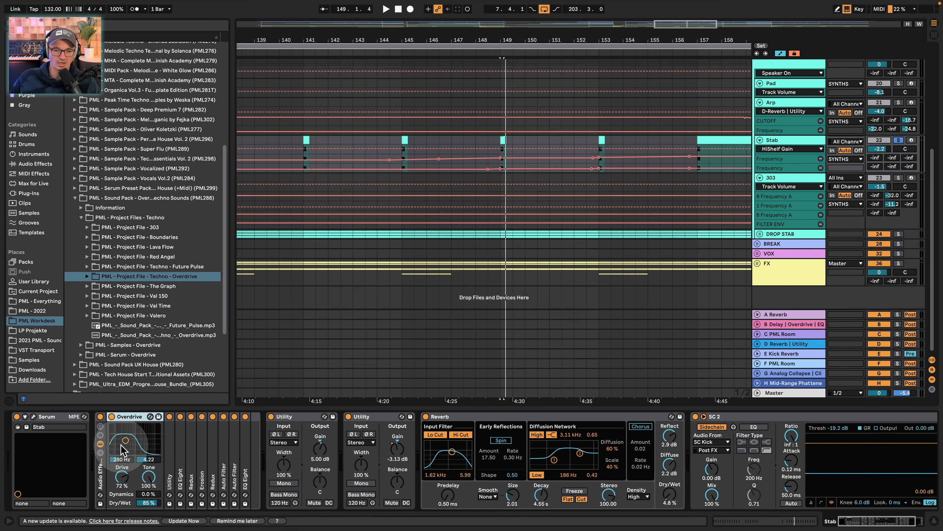
{"action": "double_click", "coordinate": [171, 455]}
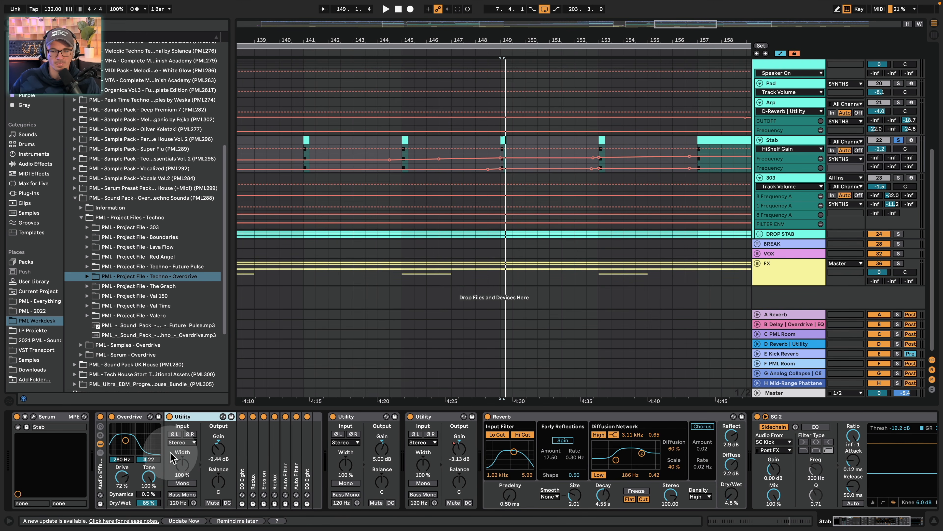
{"action": "left_click", "coordinate": [241, 451]}
{"action": "double_click", "coordinate": [253, 451]}
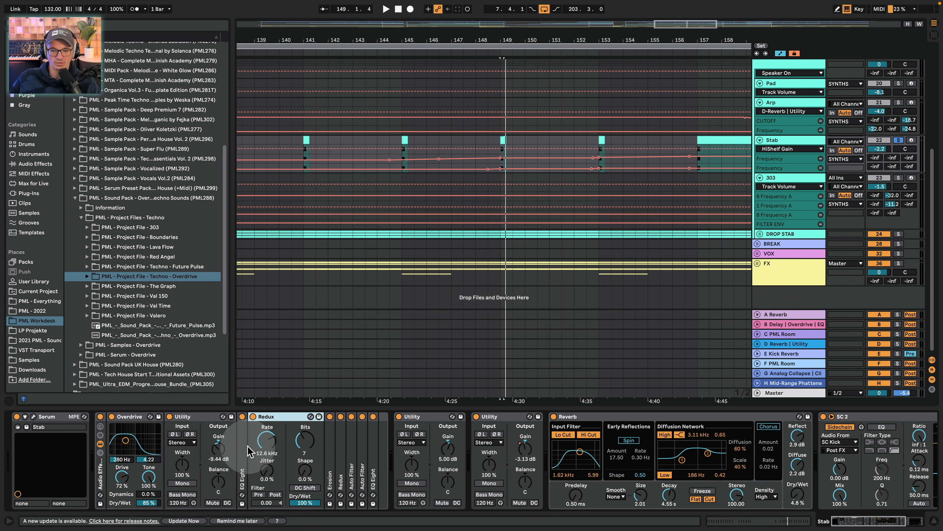
{"action": "double_click", "coordinate": [242, 451]}
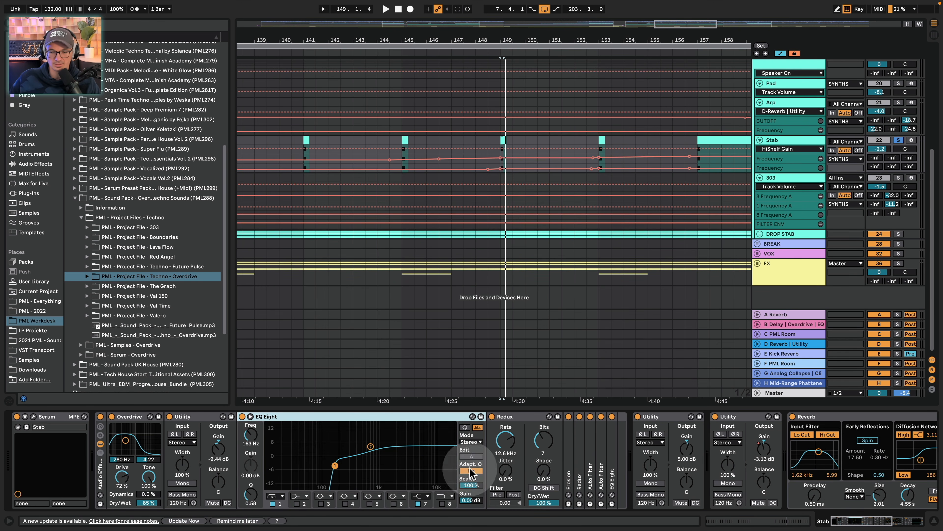
{"action": "left_click", "coordinate": [570, 453]}
{"action": "double_click", "coordinate": [572, 456]}
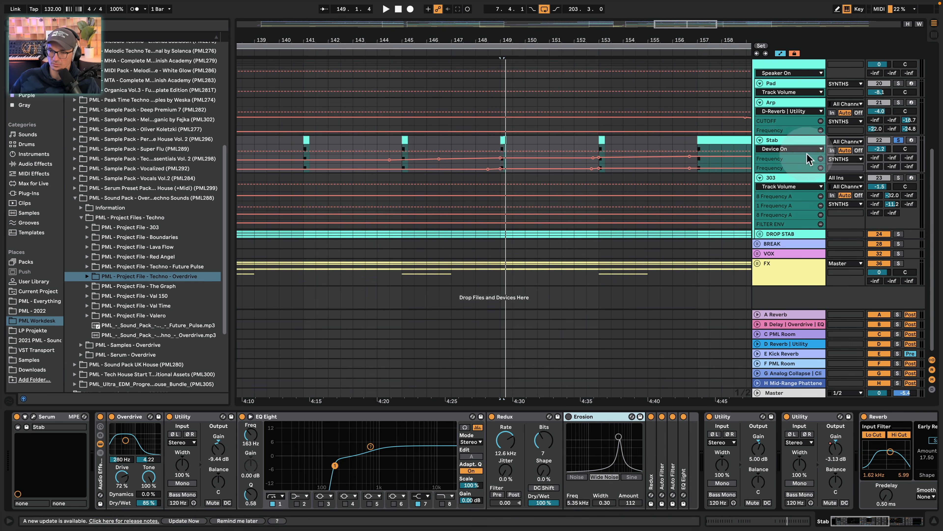
Play the stab from bar 149 and compare it with the Overdrive switched off and back on
{"action": "key", "text": "space"}
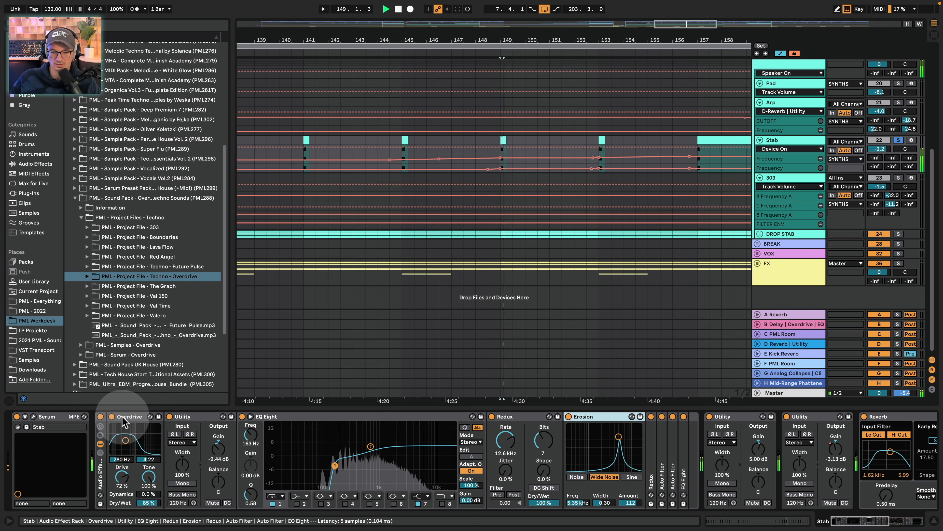
{"action": "left_click", "coordinate": [112, 416]}
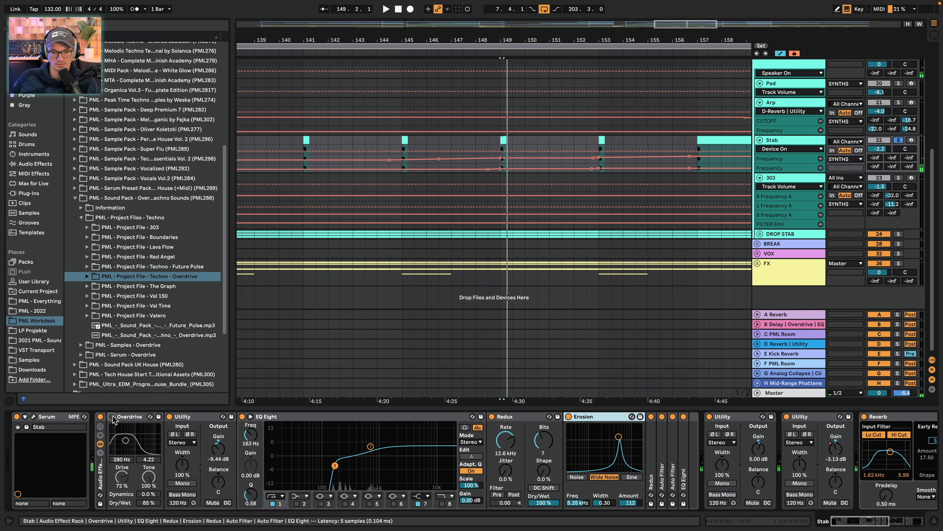
{"action": "left_click", "coordinate": [111, 416]}
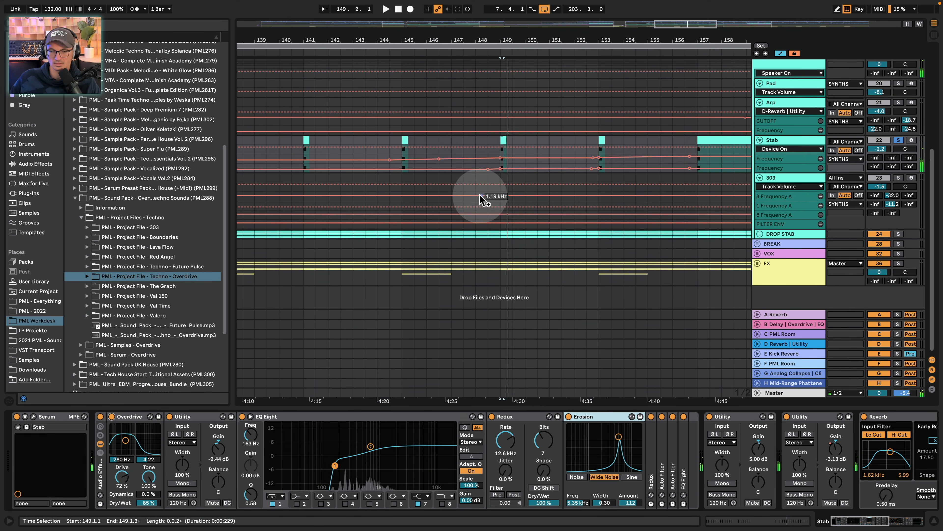
Compare the stab from bar 149 with the whole effect rack bypassed and enabled, checking its Serum patch in between
{"action": "left_click", "coordinate": [100, 417]}
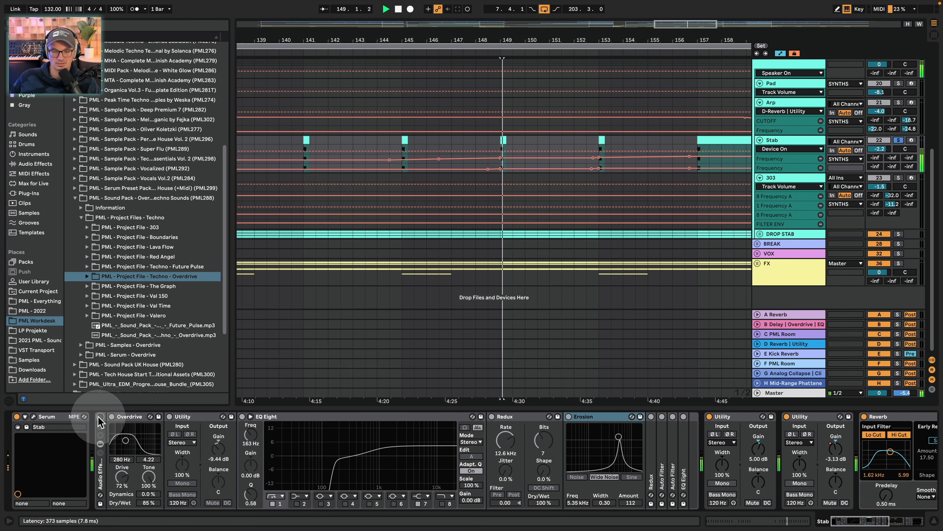
{"action": "left_click", "coordinate": [100, 418]}
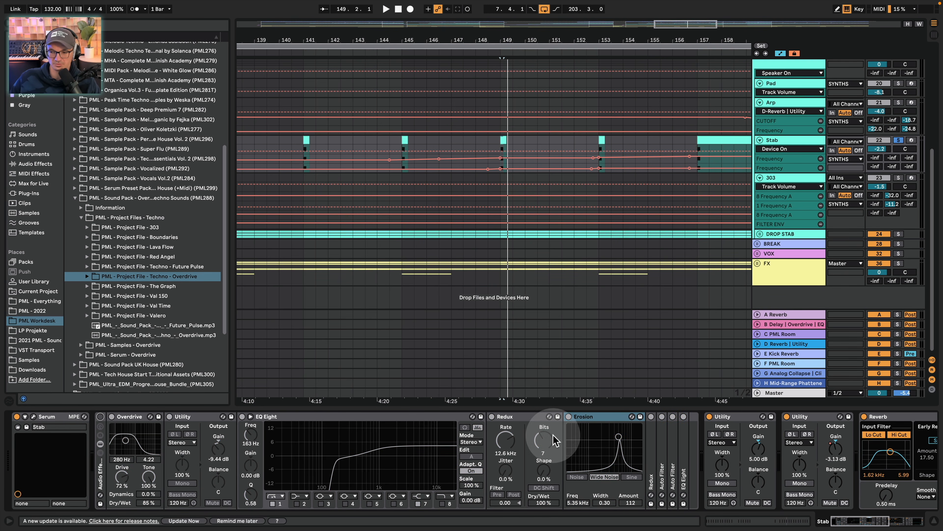
{"action": "key", "text": "space"}
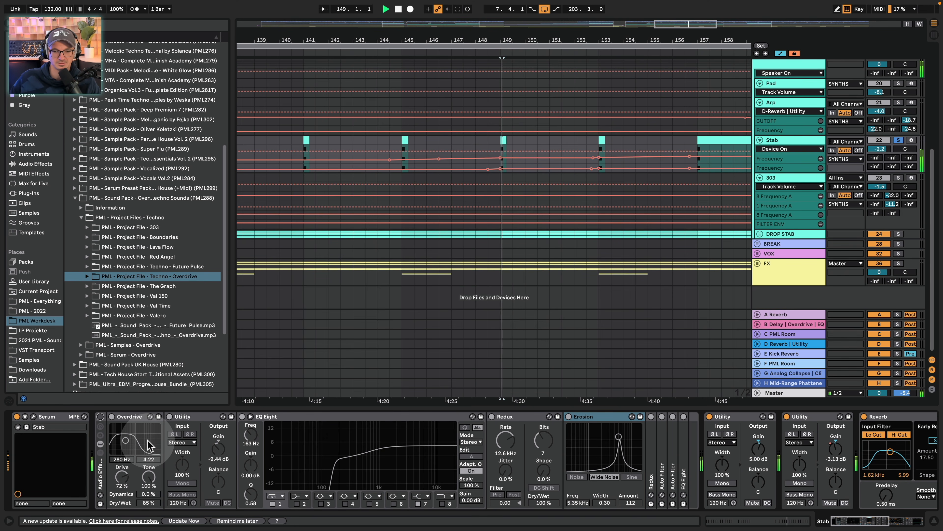
{"action": "left_click", "coordinate": [34, 418]}
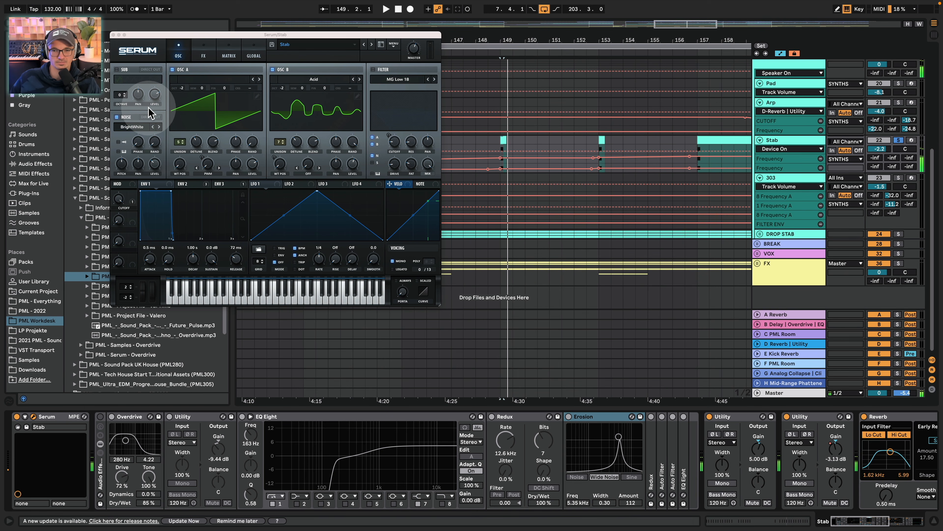
{"action": "left_click", "coordinate": [507, 99]}
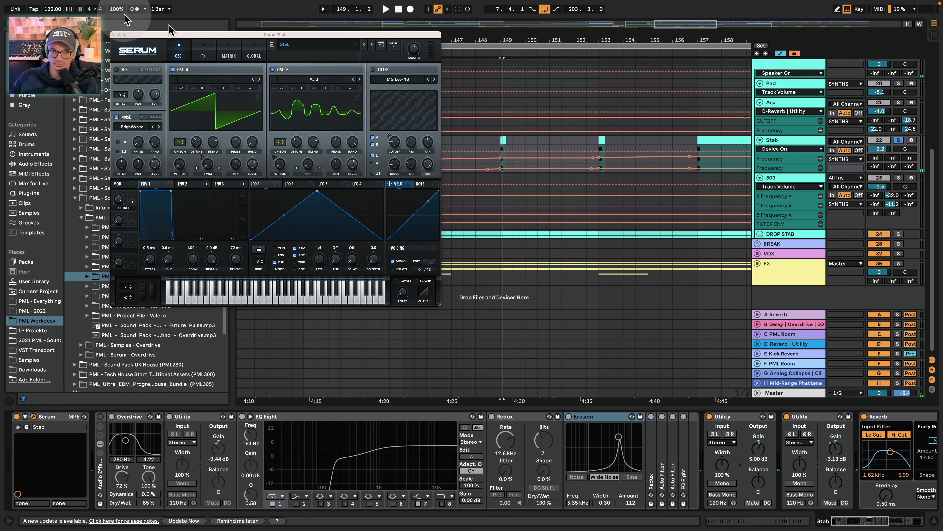
{"action": "left_click", "coordinate": [114, 35]}
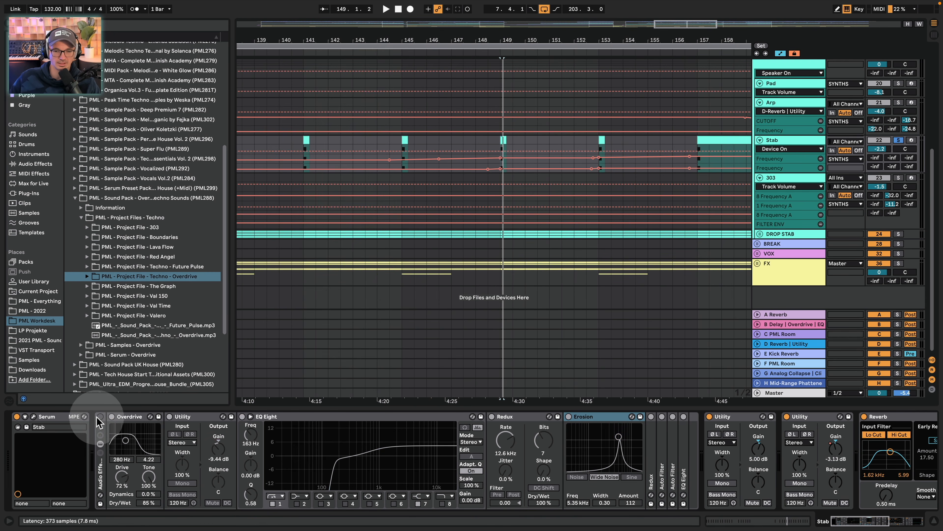
{"action": "key", "text": "space"}
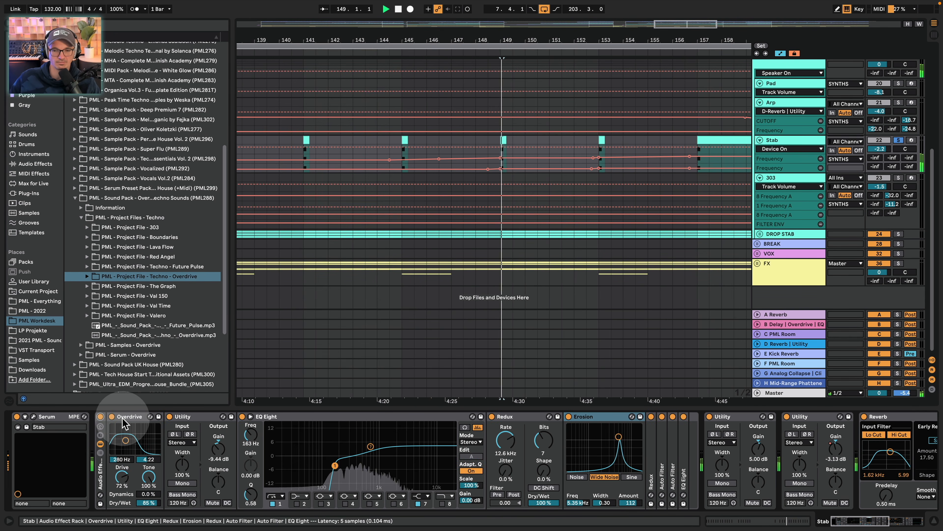
{"action": "key", "text": "space"}
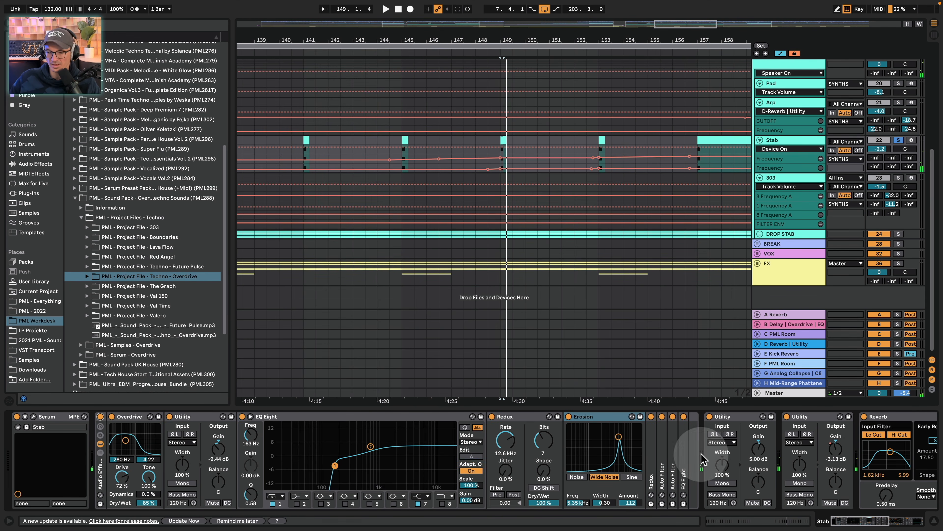
Unfold the two Auto Filters and the last EQ Eight in the Stab track's effect rack to show their settings
{"action": "double_click", "coordinate": [675, 459]}
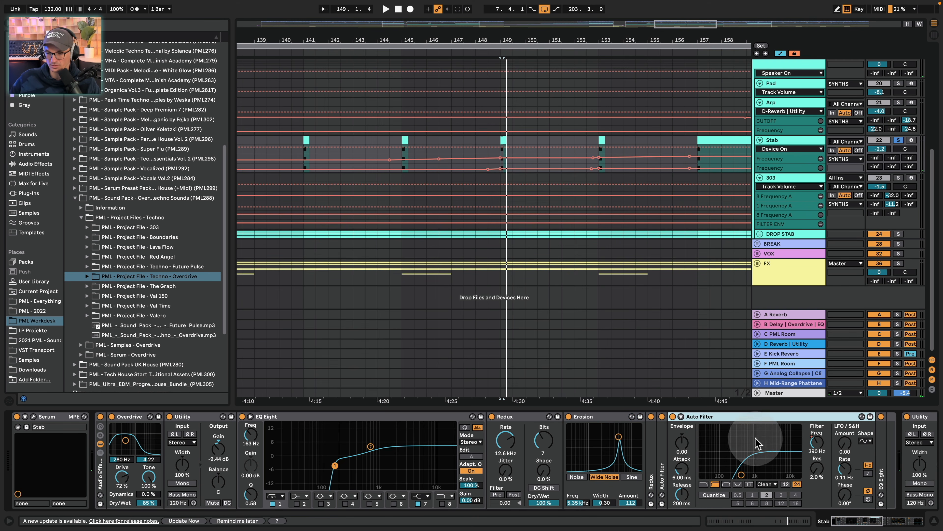
{"action": "double_click", "coordinate": [887, 465]}
{"action": "left_click_drag", "start_coordinate": [869, 528], "coordinate": [886, 527]}
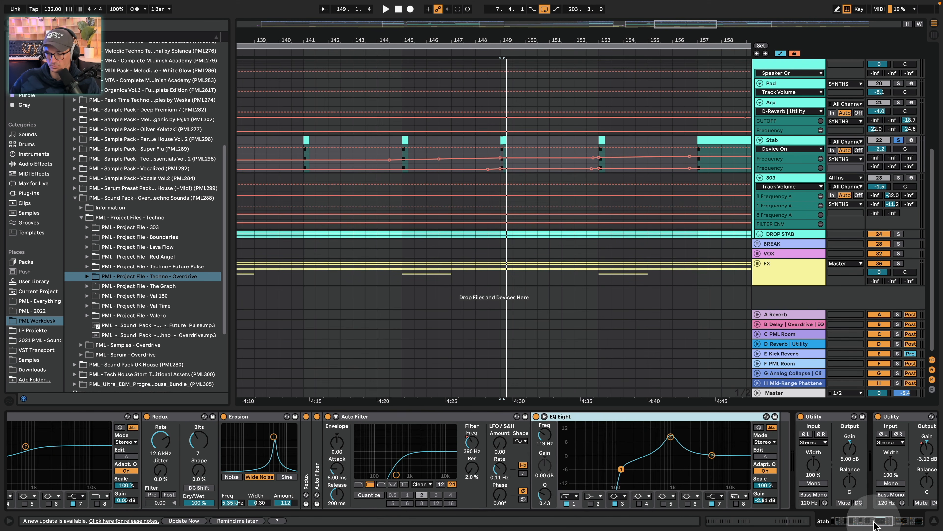
{"action": "double_click", "coordinate": [318, 462]}
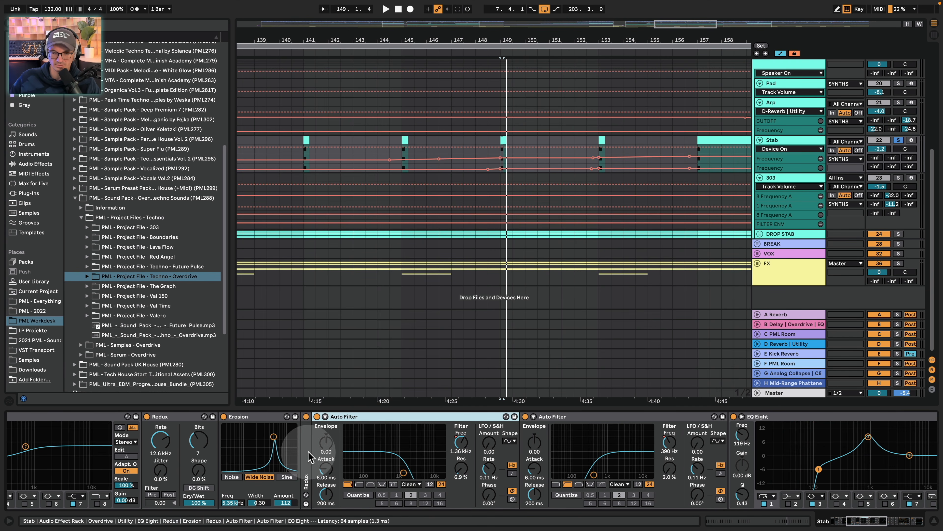
Play the stab from bar 149 with the first Auto Filter in the rack bypassed
{"action": "key", "text": "space"}
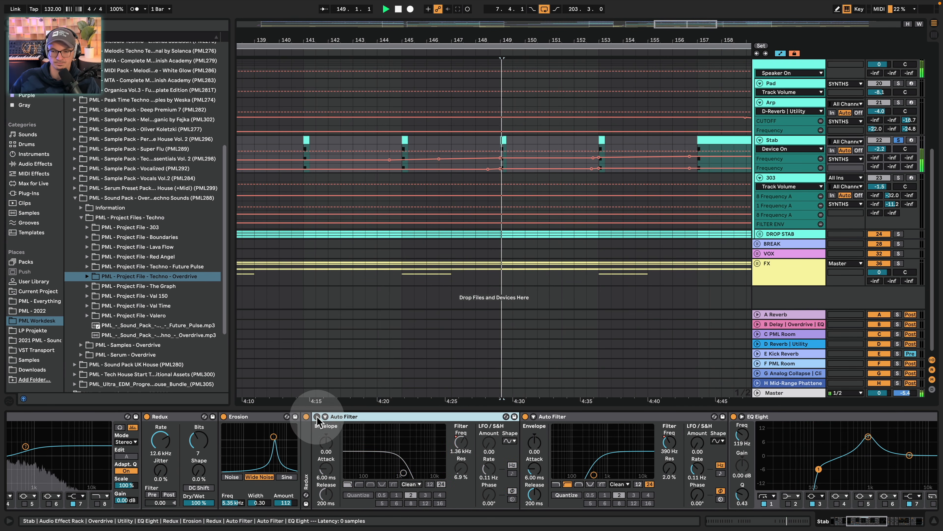
{"action": "left_click", "coordinate": [317, 417]}
{"action": "key", "text": "space"}
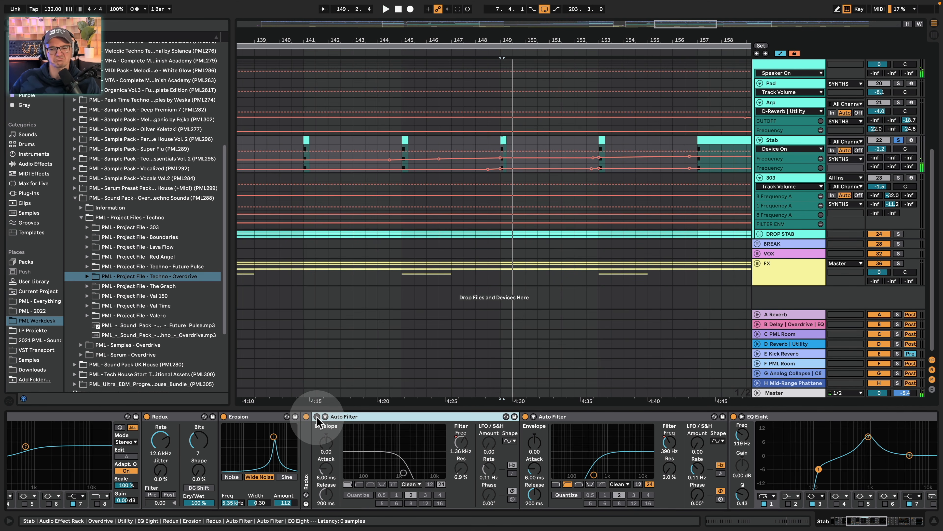
Unfold the second Redux, compare the stab with it off and on, and switch the first Auto Filter back on
{"action": "left_click", "coordinate": [306, 432]}
{"action": "double_click", "coordinate": [309, 439]}
{"action": "key", "text": "space"}
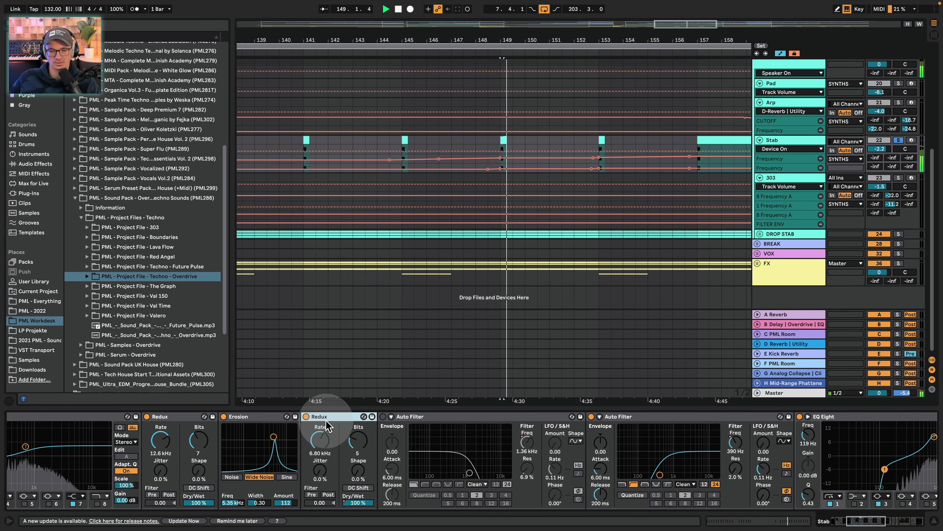
{"action": "left_click", "coordinate": [306, 417]}
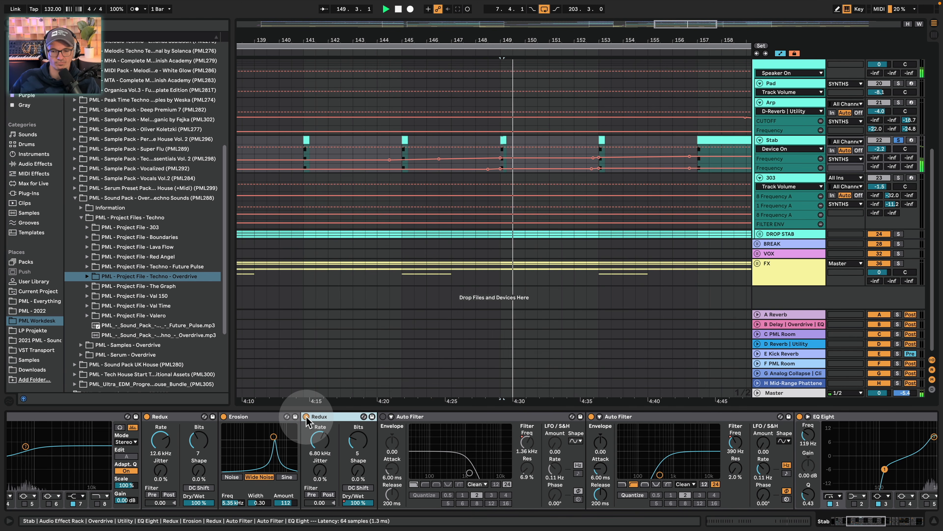
{"action": "key", "text": "space"}
{"action": "left_click", "coordinate": [382, 416]}
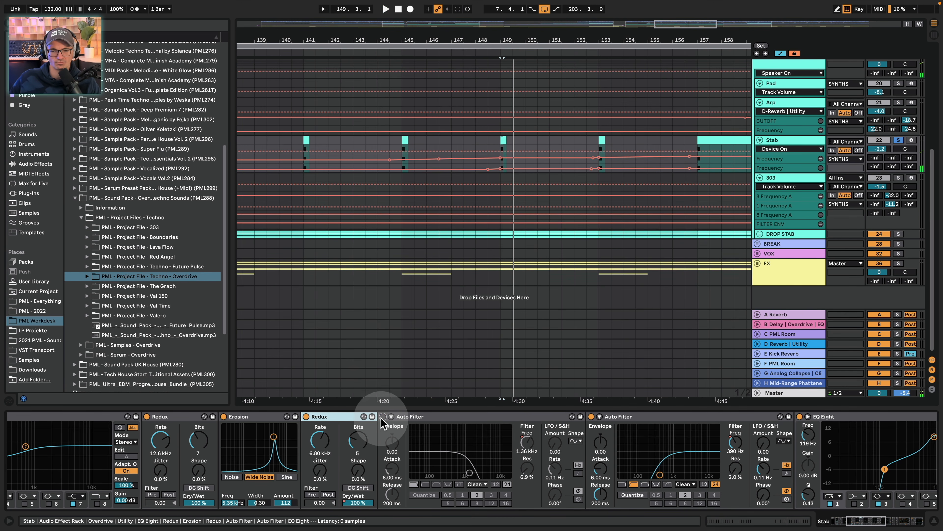
{"action": "key", "text": "space"}
Unsolo the Stab track and play from bar 149 while showing the Utilities, Reverb and SC 2 ending its chain
{"action": "scroll", "coordinate": [866, 512], "scroll_direction": "right", "scroll_amount": 3}
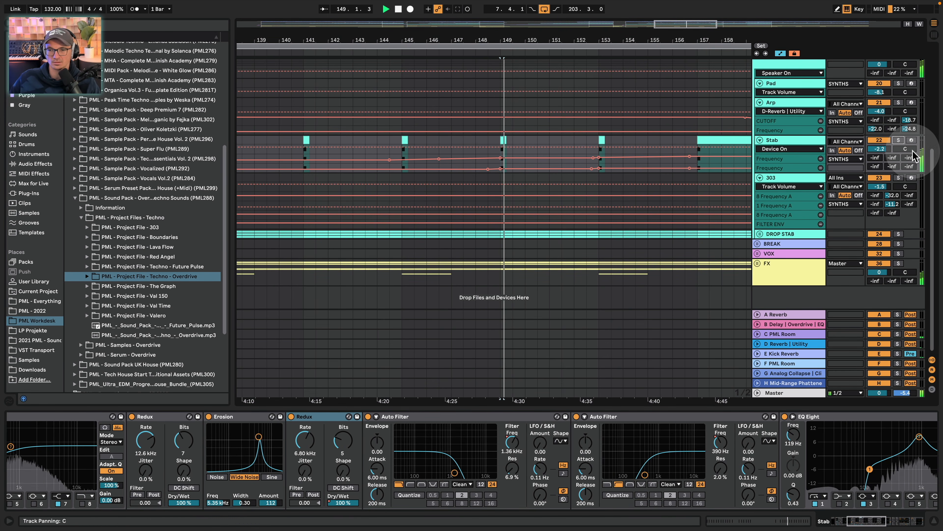
{"action": "key", "text": "space"}
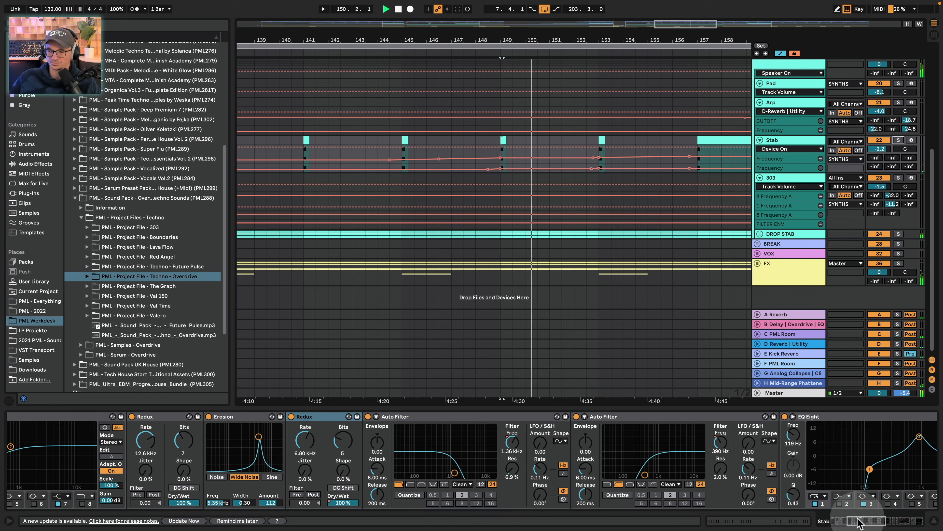
{"action": "left_click_drag", "start_coordinate": [860, 521], "coordinate": [884, 525]}
{"action": "left_click_drag", "start_coordinate": [893, 527], "coordinate": [895, 519]}
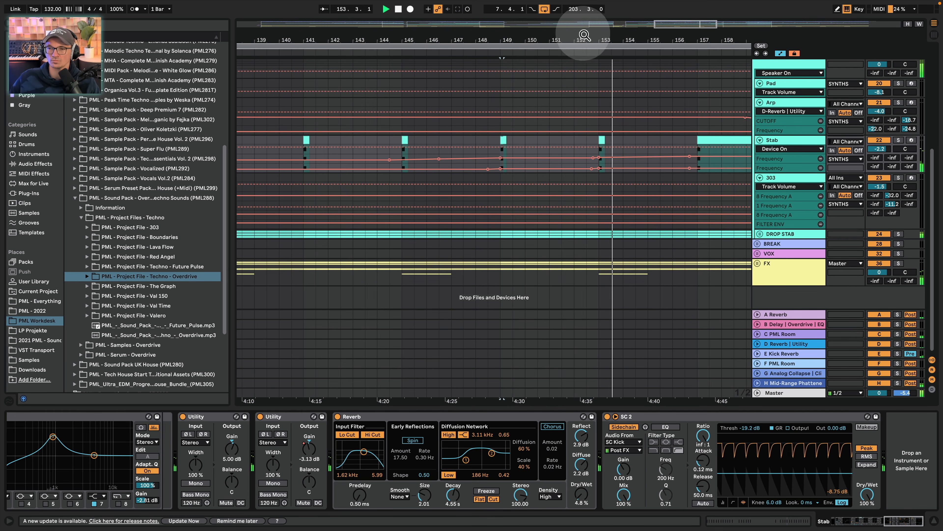
Follow playback to bar 157 with the end of the drop in view, and hide the device chain
{"action": "left_click_drag", "start_coordinate": [583, 37], "coordinate": [498, 4]}
{"action": "scroll", "coordinate": [564, 203], "scroll_direction": "up", "scroll_amount": 3}
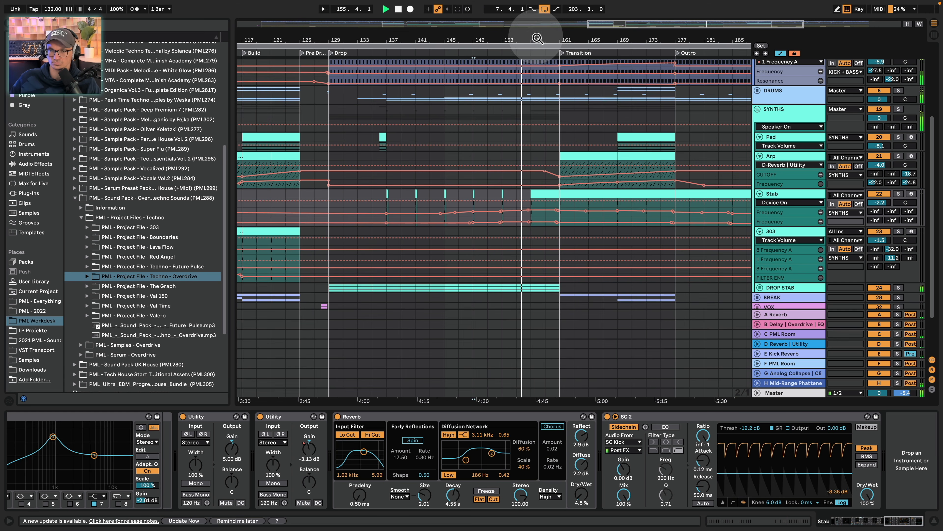
{"action": "left_click_drag", "start_coordinate": [537, 38], "coordinate": [537, 74]}
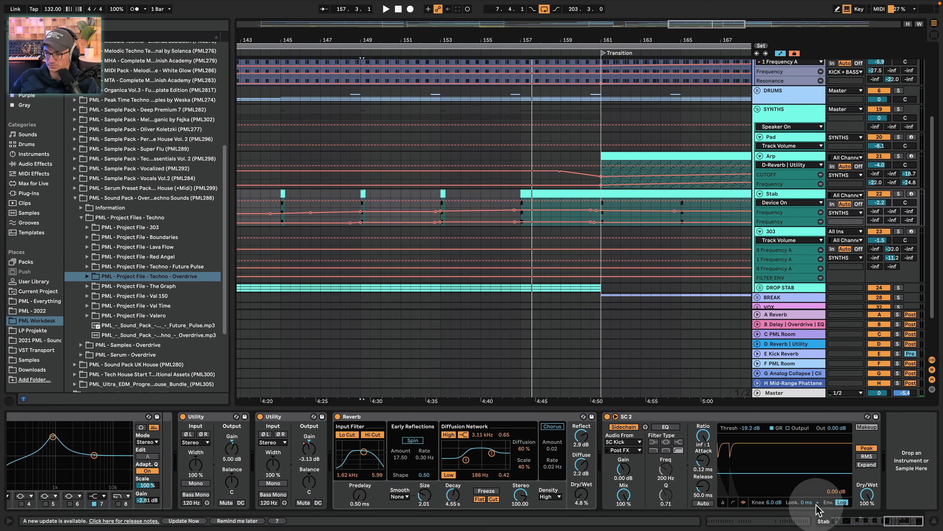
{"action": "left_click", "coordinate": [932, 521]}
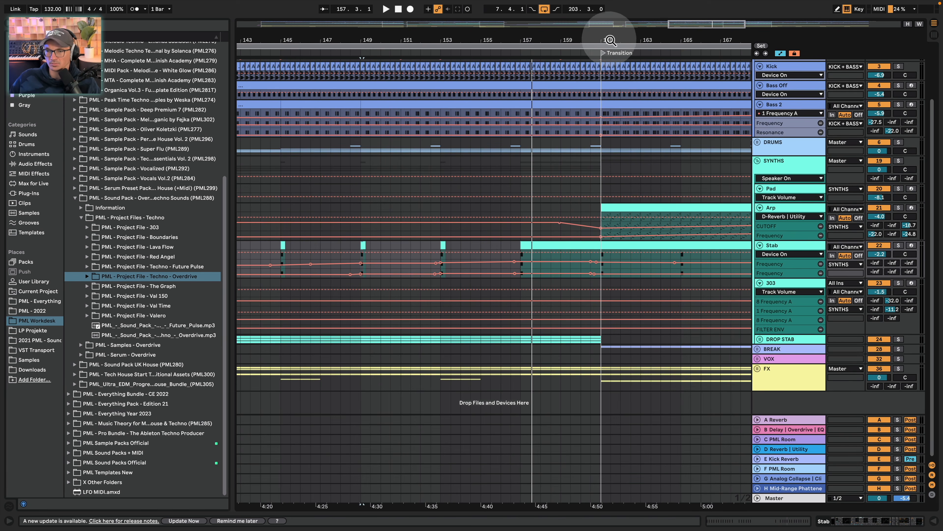
Show the Transition section, select bars 161 to 169 on the Arp track, and play it soloed from bar 161
{"action": "left_click_drag", "start_coordinate": [610, 40], "coordinate": [523, 37]}
{"action": "left_click", "coordinate": [544, 205]}
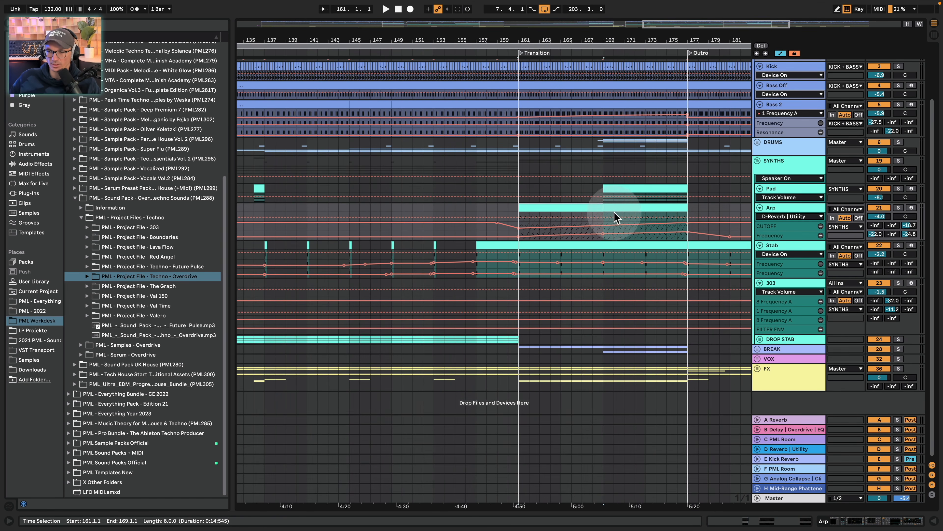
{"action": "key", "text": "space"}
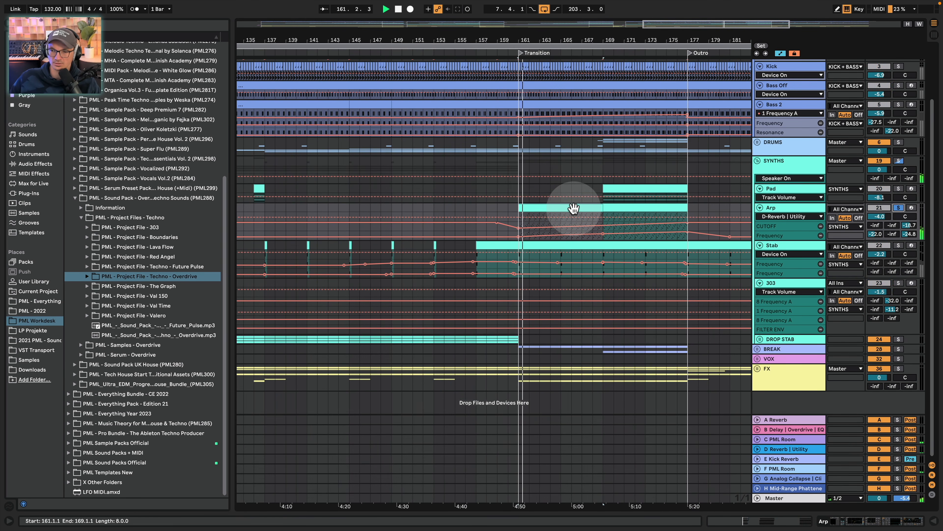
Open the Arp track's Transition MIDI clip and set its note editor to a fixed 1/16 grid
{"action": "double_click", "coordinate": [572, 207]}
{"action": "left_click", "coordinate": [214, 262]}
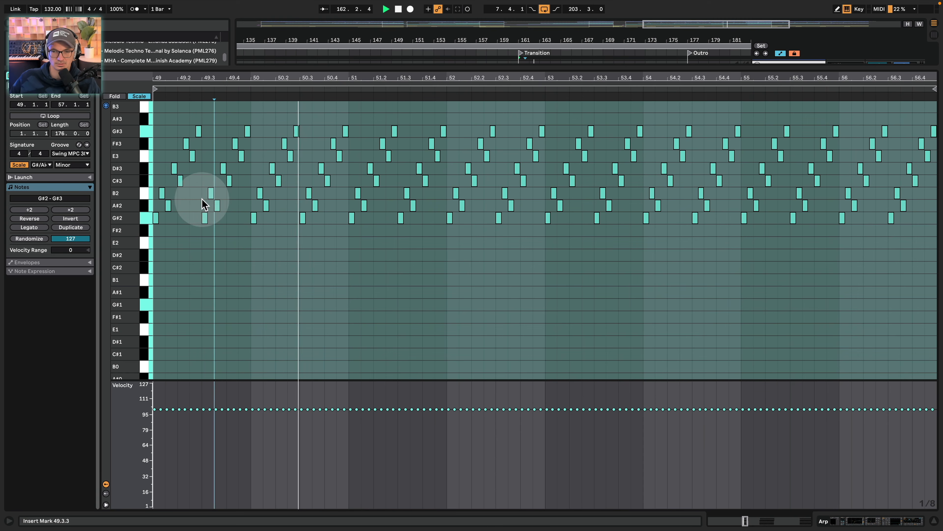
{"action": "right_click", "coordinate": [372, 301]}
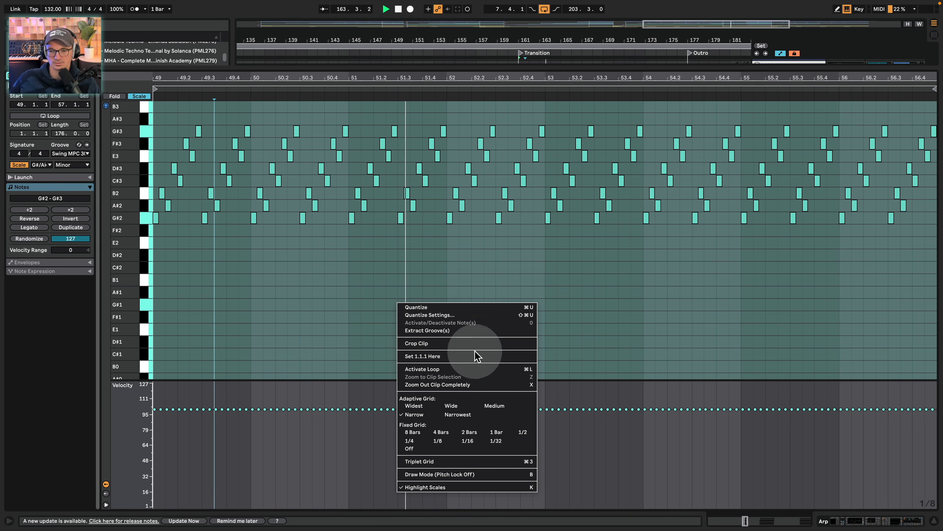
{"action": "left_click", "coordinate": [494, 427]}
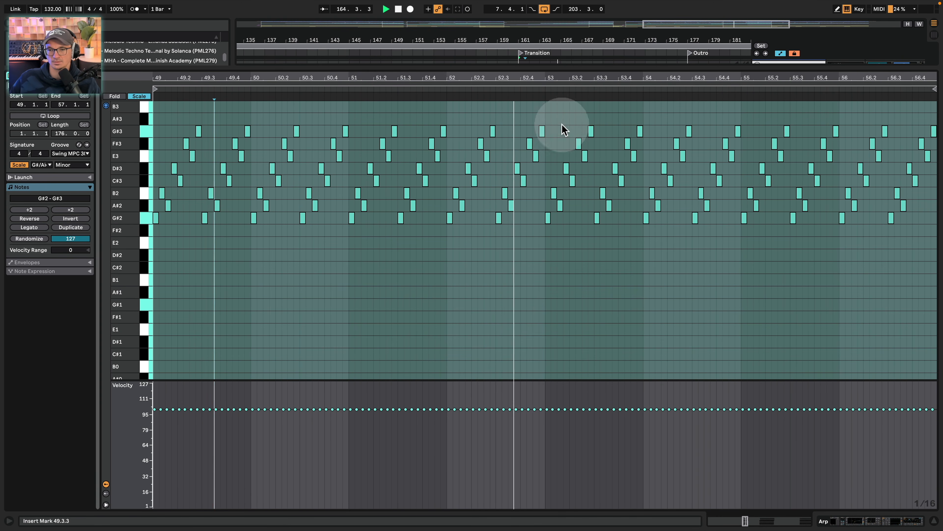
Stop playback and open the Serum instrument from the Arp track's device chain
{"action": "key", "text": "space"}
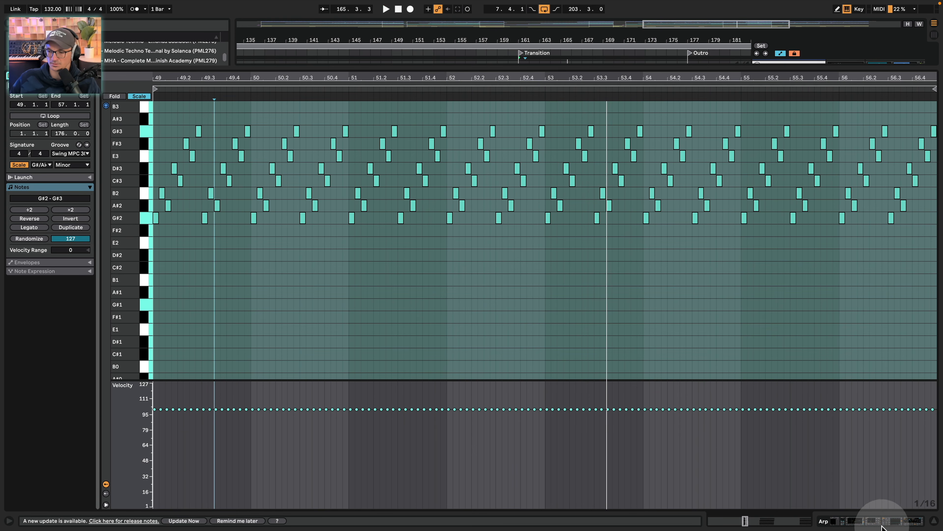
{"action": "left_click", "coordinate": [879, 523]}
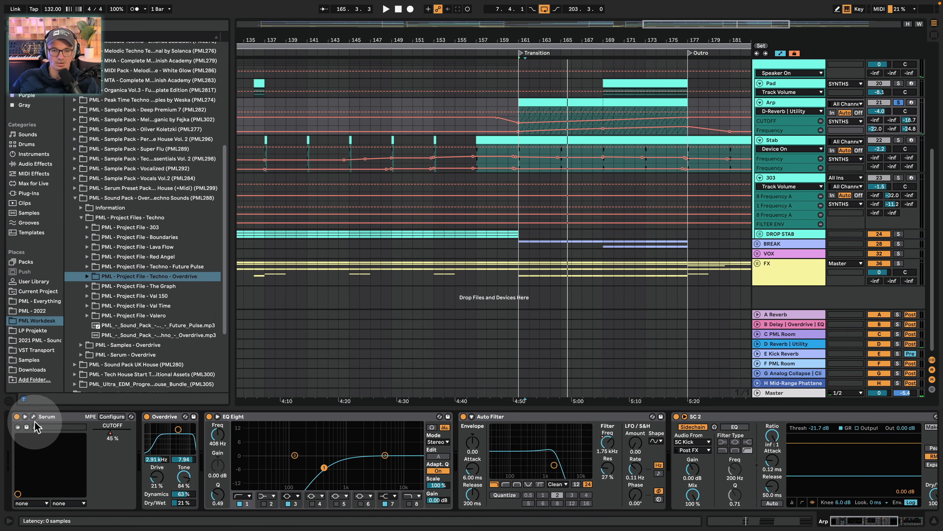
{"action": "left_click", "coordinate": [33, 417]}
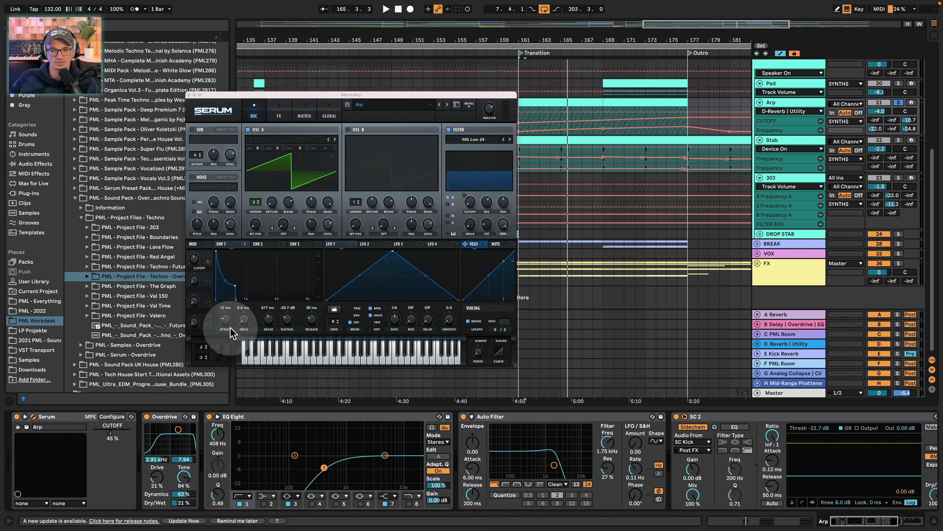
Play the soloed Arp from bar 161 while examining Serum's Envelope 1, and try out the filter resonance
{"action": "key", "text": "space"}
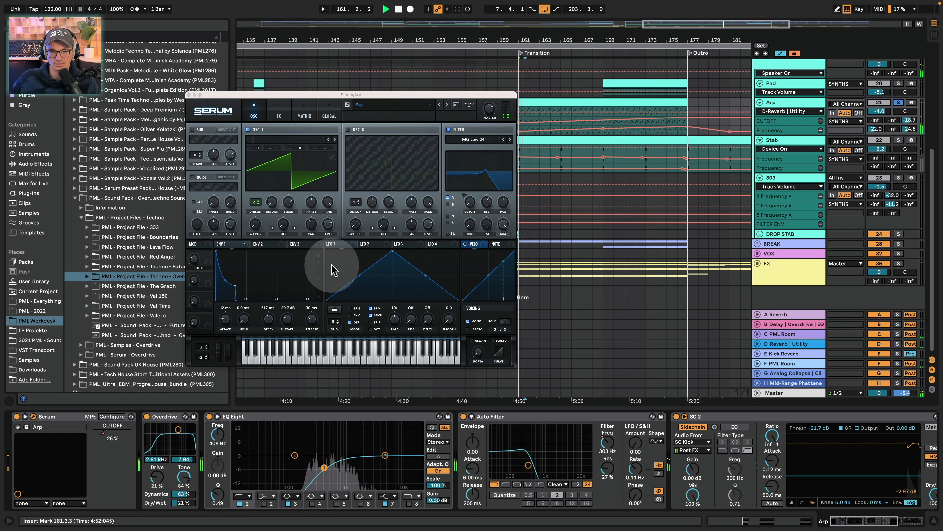
{"action": "left_click", "coordinate": [267, 245]}
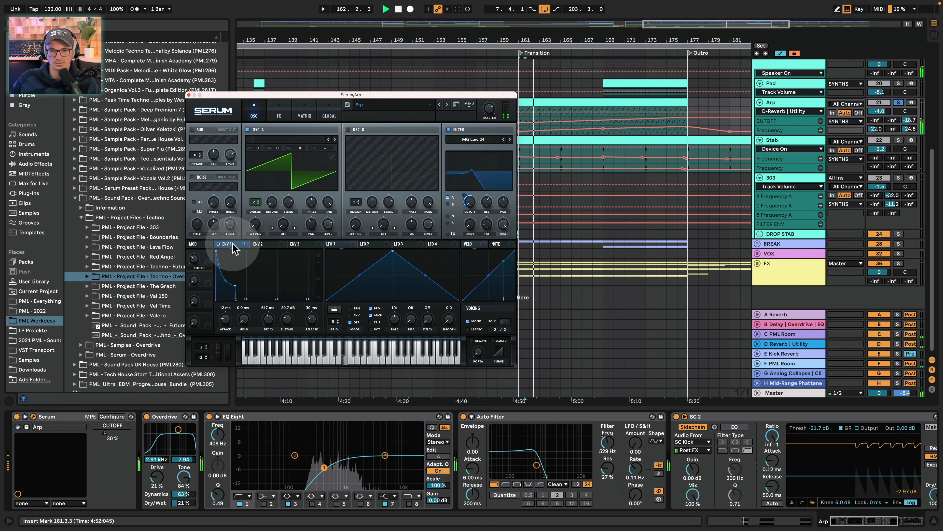
{"action": "key", "text": "space"}
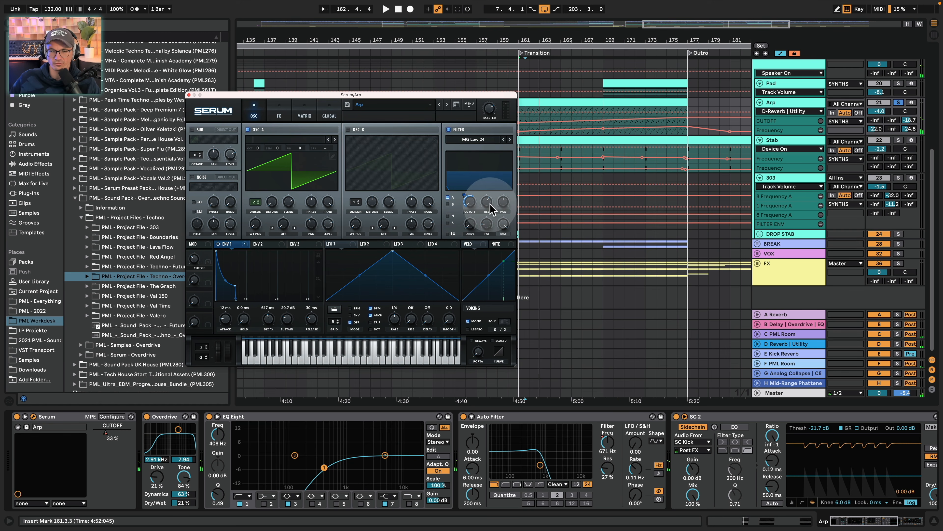
{"action": "key", "text": "space"}
{"action": "mouse_move", "coordinate": [494, 209]}
{"action": "left_mouse_down"}
{"action": "mouse_move", "coordinate": [494, 270]}
{"action": "mouse_move", "coordinate": [499, 189]}
{"action": "mouse_move", "coordinate": [498, 200]}
{"action": "left_mouse_up"}
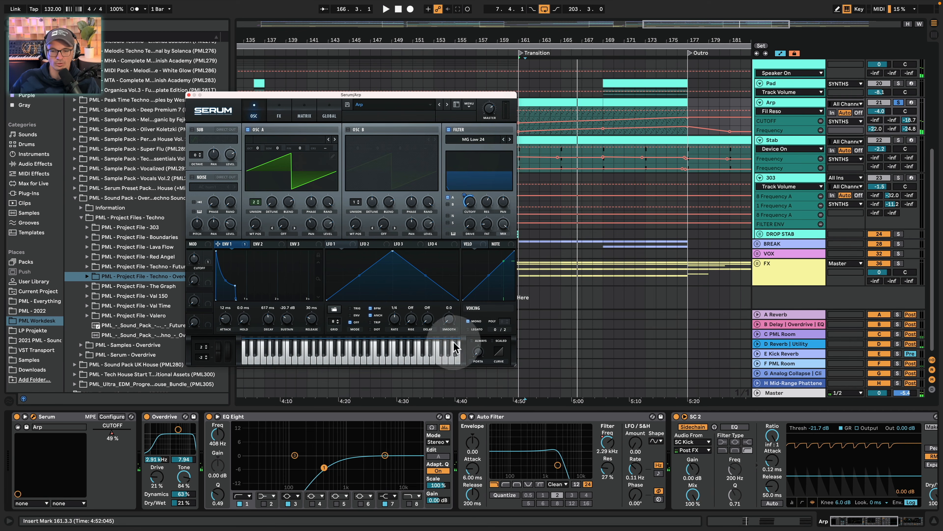
Replay the Arp from bar 161, bypassing the Overdrive, EQ Eight and Auto Filter in turn to compare the sound
{"action": "key", "text": "space"}
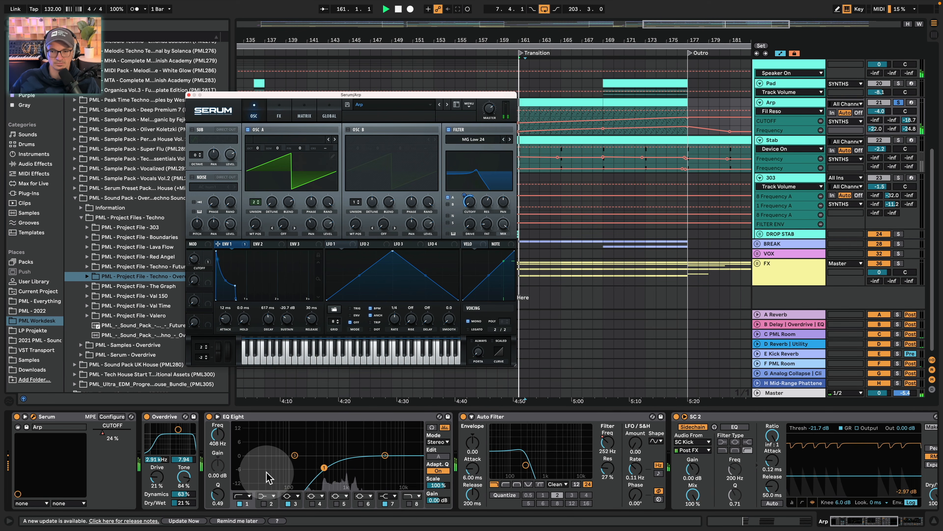
{"action": "left_click", "coordinate": [147, 416]}
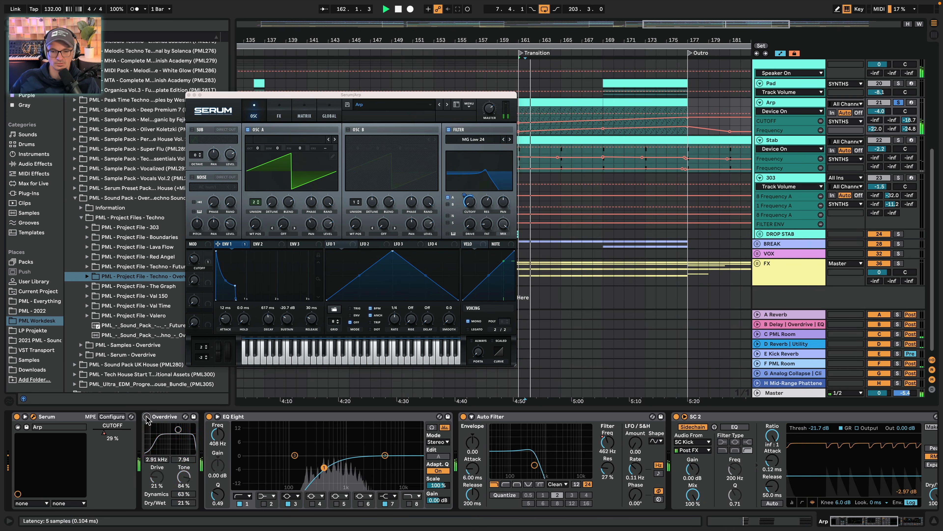
{"action": "left_click", "coordinate": [209, 416]}
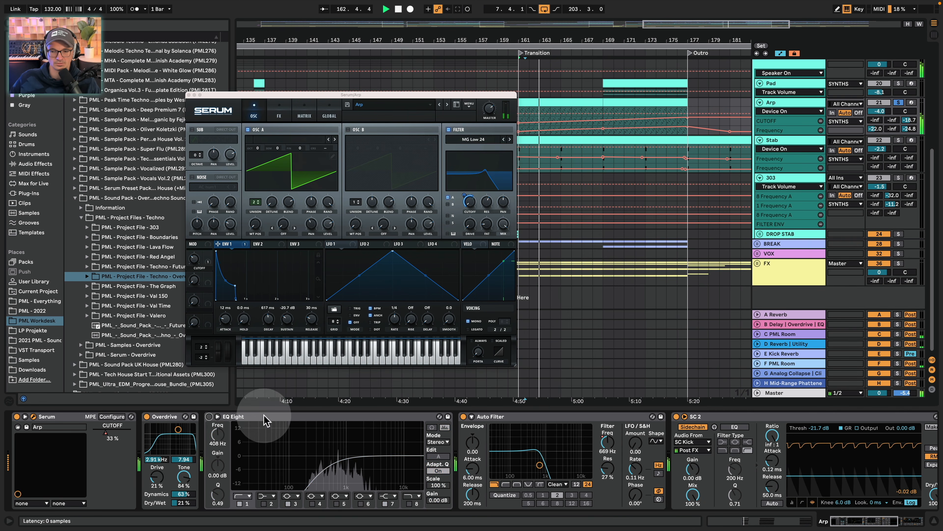
{"action": "left_click", "coordinate": [466, 416]}
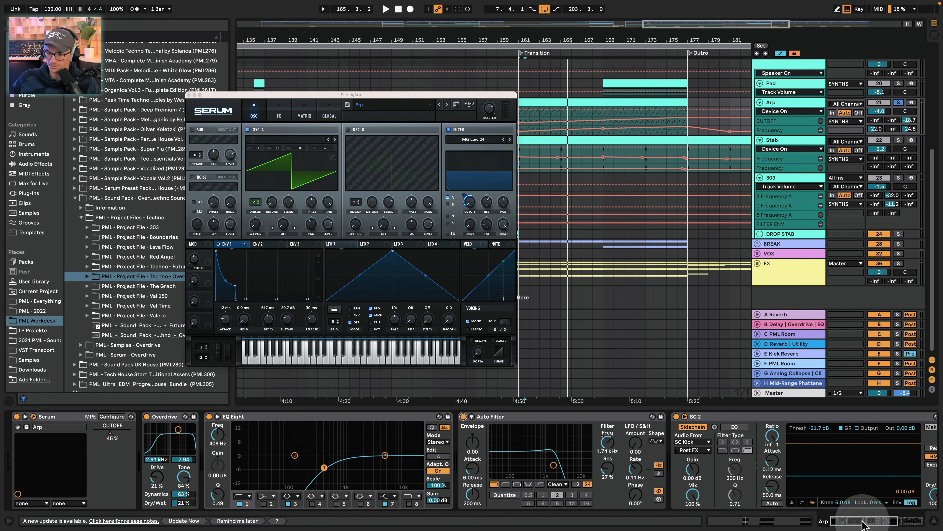
Show the SC 2 and Reverb ending the Arp chain, and compare the sound with the Reverb bypassed from bar 161
{"action": "left_click_drag", "start_coordinate": [863, 526], "coordinate": [891, 527]}
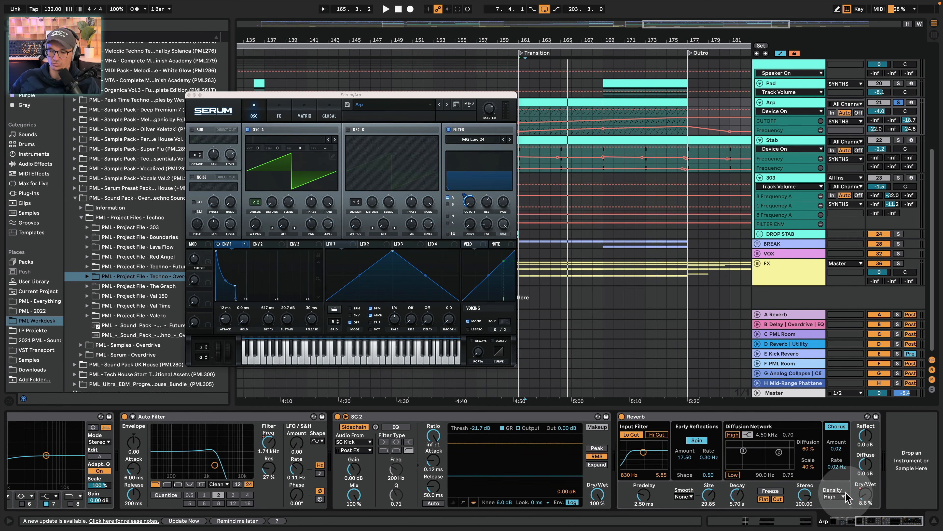
{"action": "key", "text": "space"}
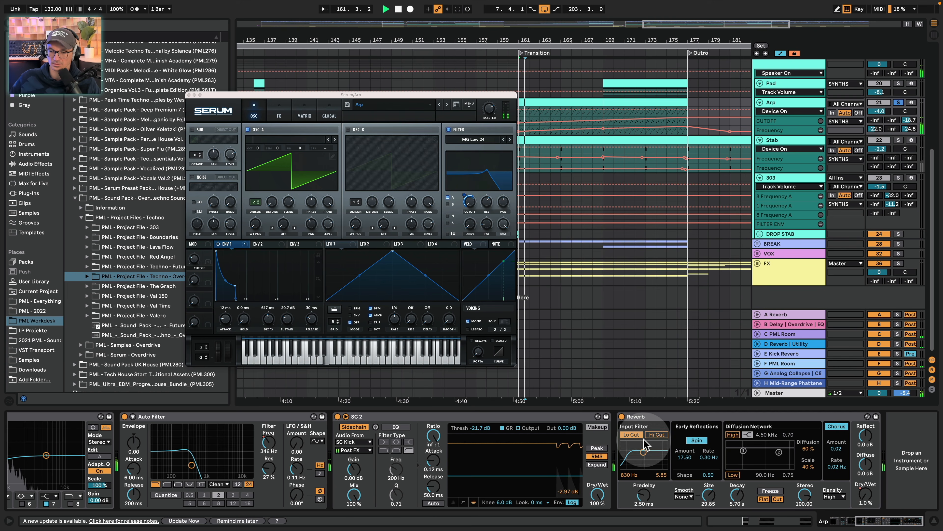
{"action": "left_click", "coordinate": [622, 416]}
Examine the Hyper/Dimension and Chorus effects in the Arp's Serum, then return to its oscillator page
{"action": "left_click", "coordinate": [277, 110]}
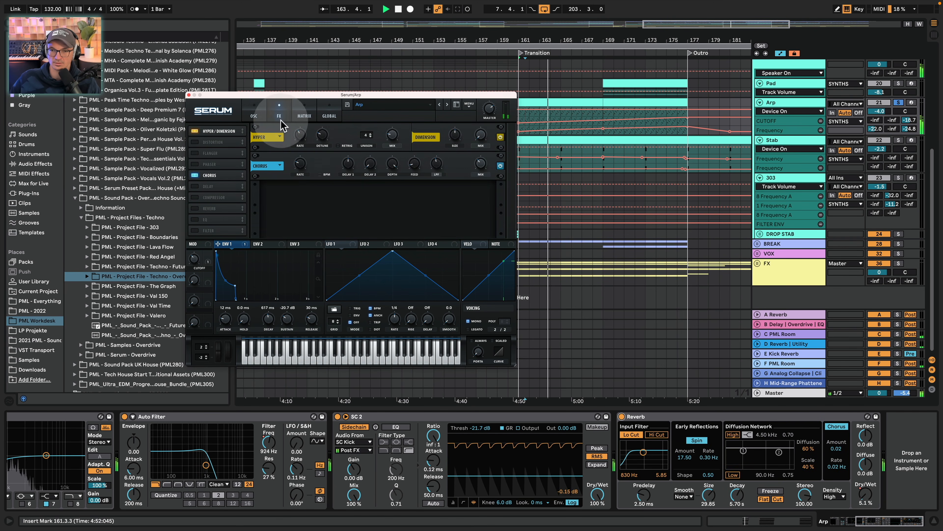
{"action": "key", "text": "space"}
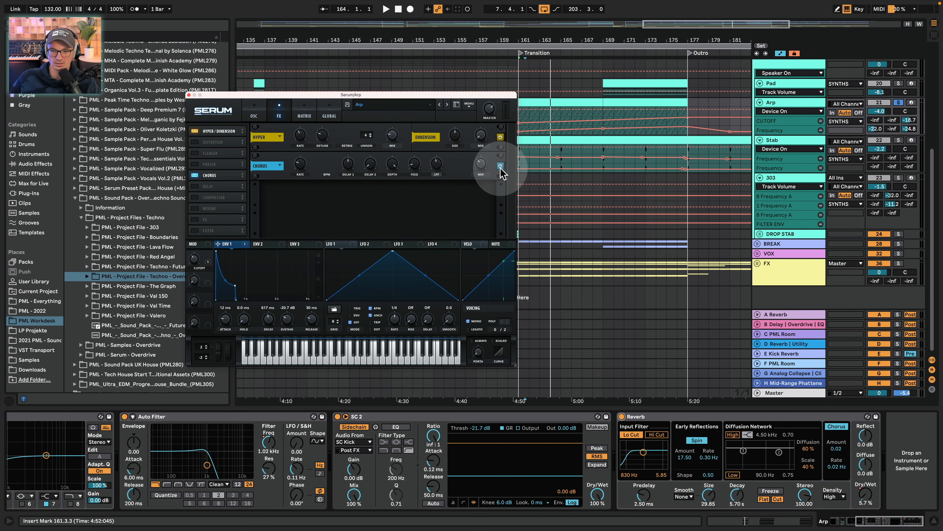
{"action": "left_click", "coordinate": [256, 110]}
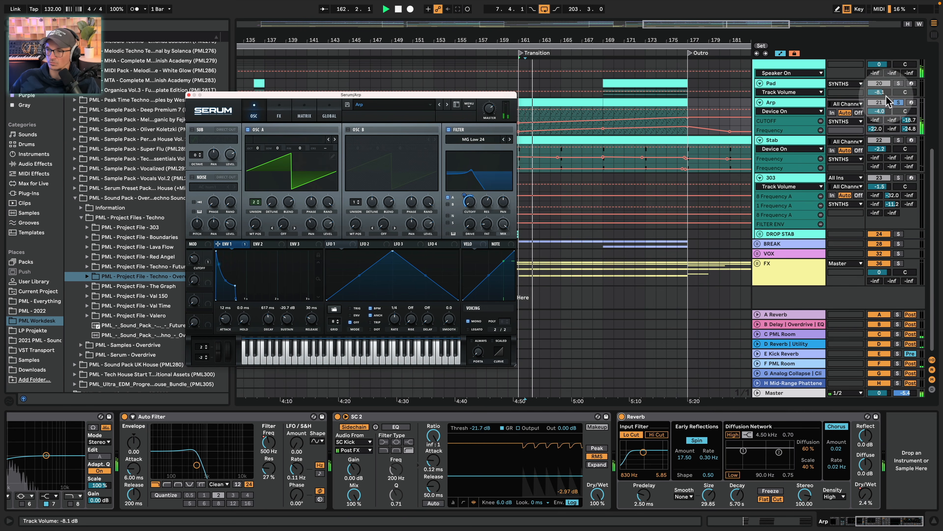
Unsolo the Arp track and play from bar 169 with the Serum window moved clear of the Transition section
{"action": "left_click", "coordinate": [899, 103]}
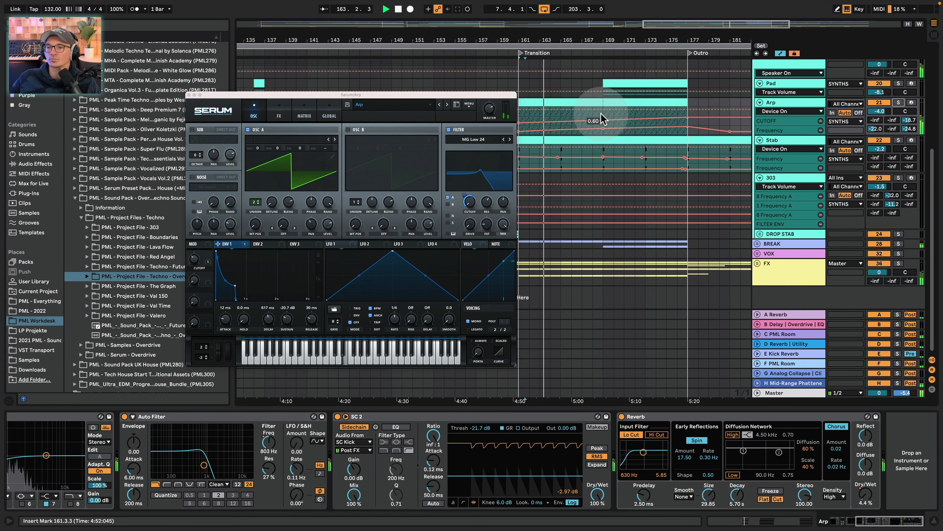
{"action": "key", "text": "space"}
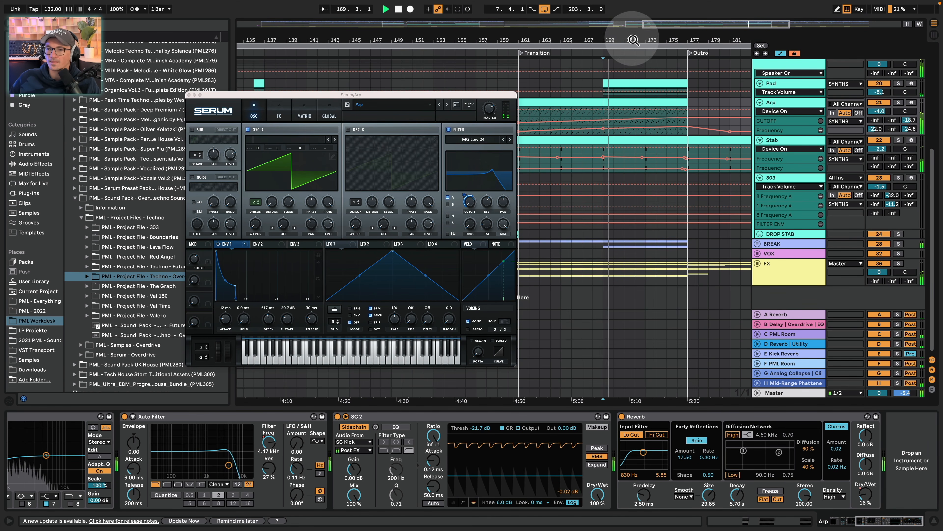
{"action": "left_click_drag", "start_coordinate": [632, 39], "coordinate": [586, 36]}
{"action": "left_click_drag", "start_coordinate": [381, 95], "coordinate": [283, 50]}
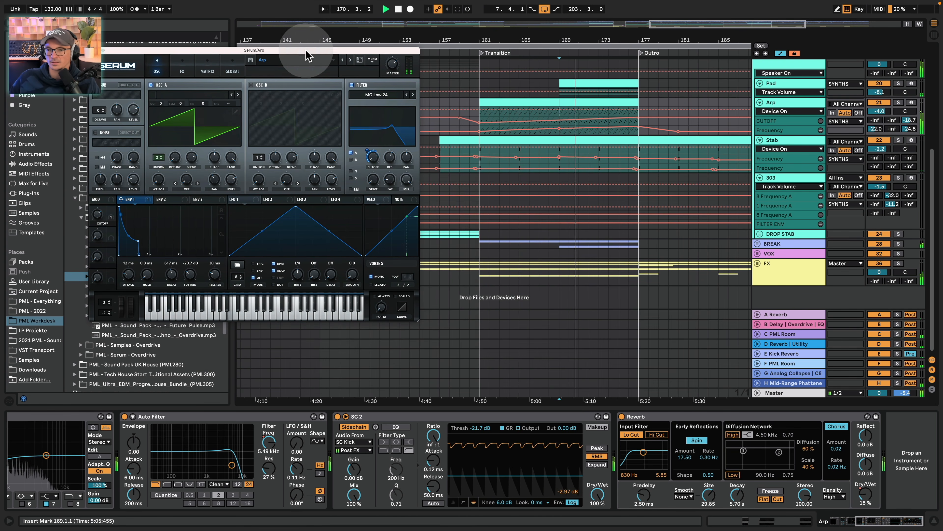
{"action": "left_click_drag", "start_coordinate": [497, 41], "coordinate": [558, 26]}
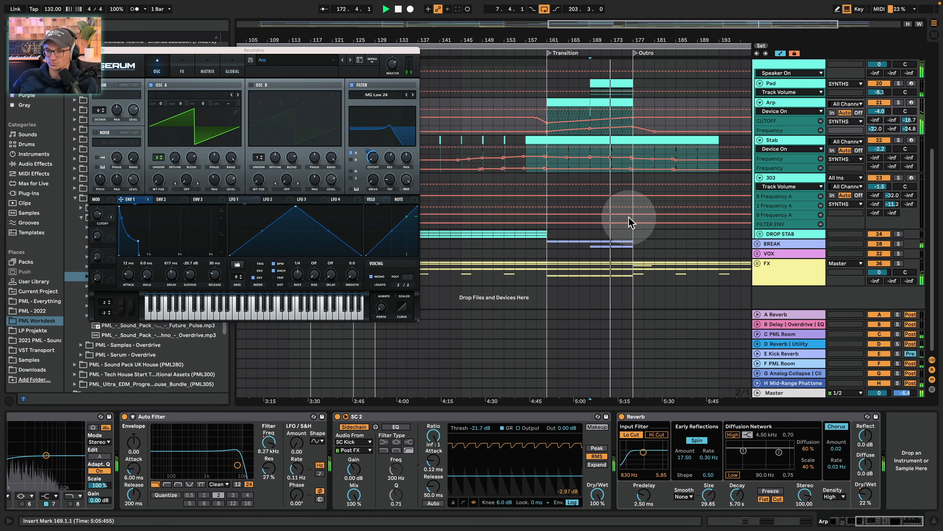
{"action": "scroll", "coordinate": [660, 247], "scroll_direction": "up", "scroll_amount": 5}
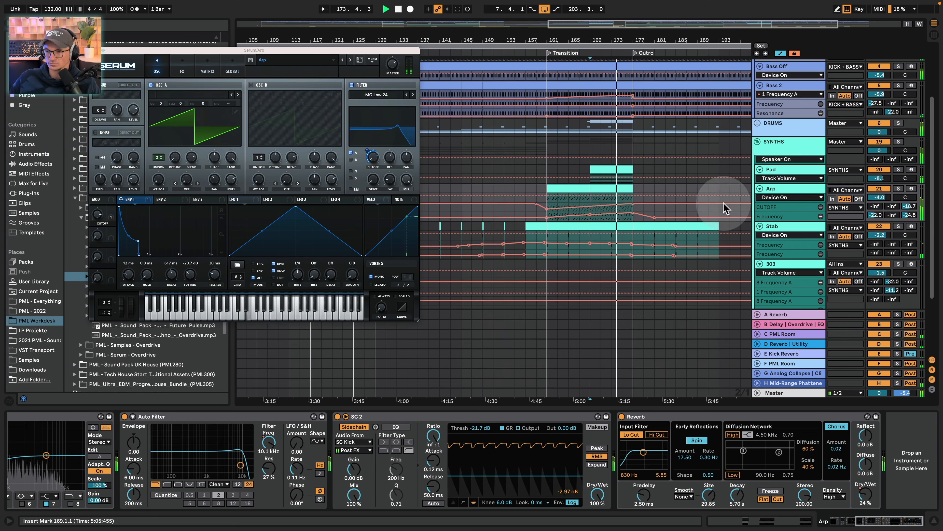
Stop playback, solo the Pad track and open its MIDI clip at bar 169 in the Transition
{"action": "key", "text": "space"}
{"action": "left_click", "coordinate": [787, 171]}
{"action": "left_click", "coordinate": [617, 169]}
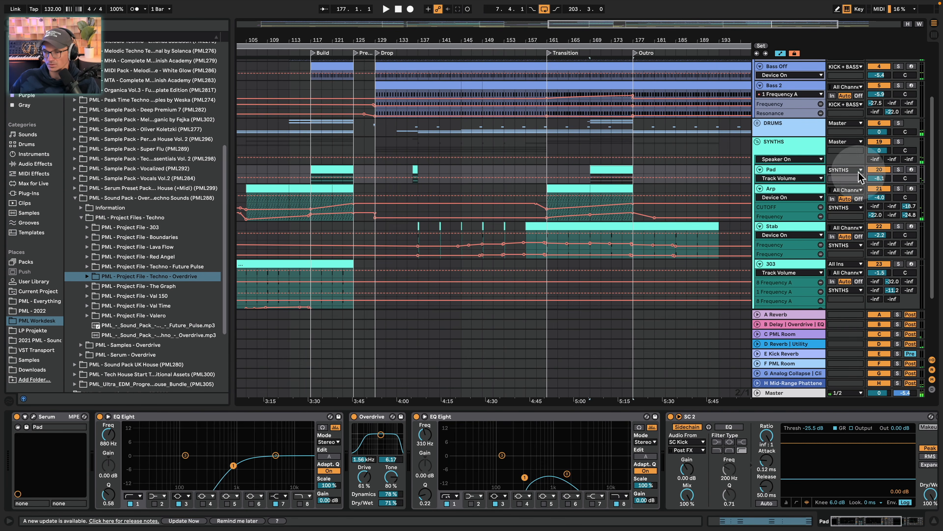
{"action": "left_click", "coordinate": [898, 170]}
{"action": "double_click", "coordinate": [617, 170]}
Play the Pad clip from bar 169 and examine its sustained G#2, B2 and D#3 chord notes up close
{"action": "key", "text": "space"}
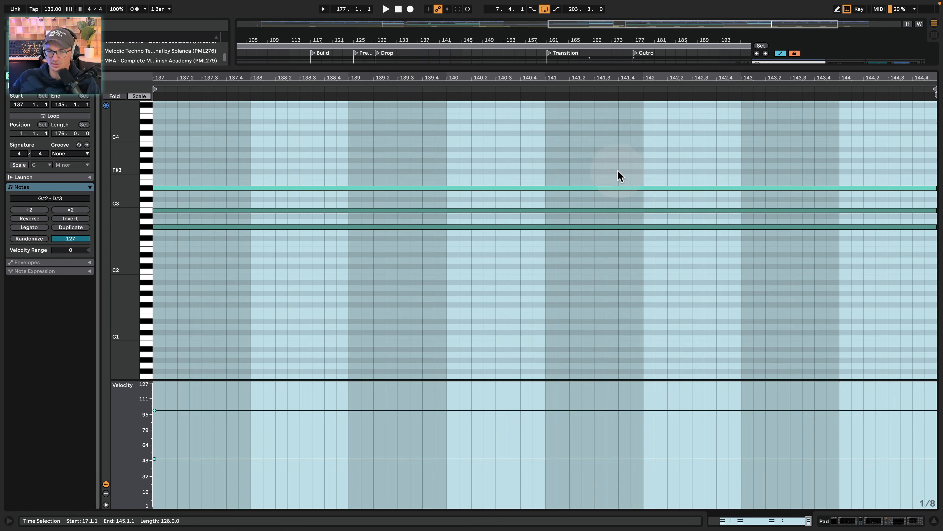
{"action": "left_click", "coordinate": [142, 255]}
{"action": "left_click_drag", "start_coordinate": [143, 255], "coordinate": [187, 254]}
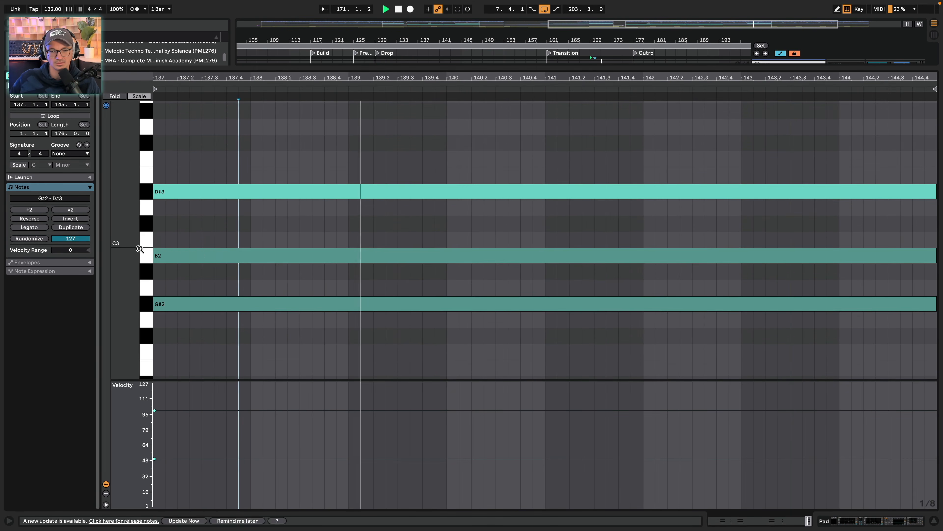
{"action": "key", "text": "space"}
{"action": "left_click_drag", "start_coordinate": [322, 343], "coordinate": [360, 163]}
Show the Pad track's device chain, inspect its Serum oscillators, and audition the soloed Pad from bar 169
{"action": "left_click", "coordinate": [900, 521]}
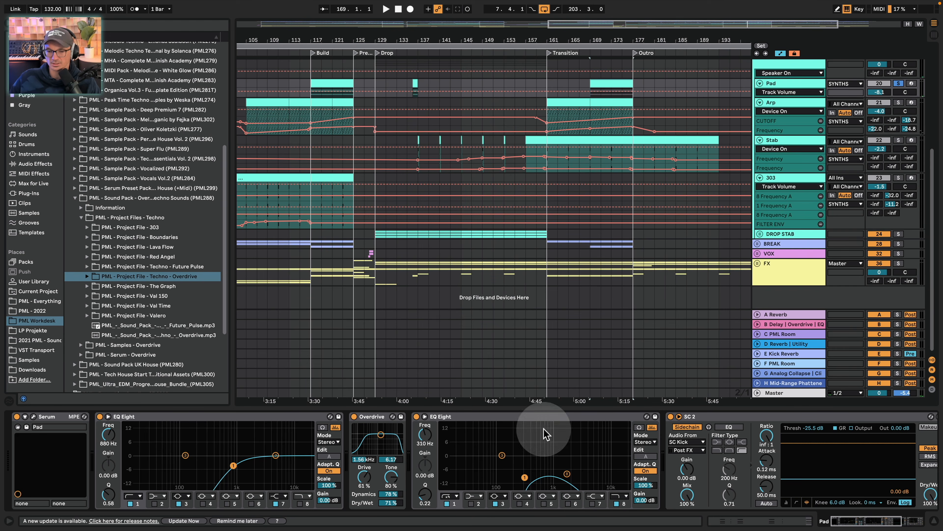
{"action": "left_click", "coordinate": [34, 417]}
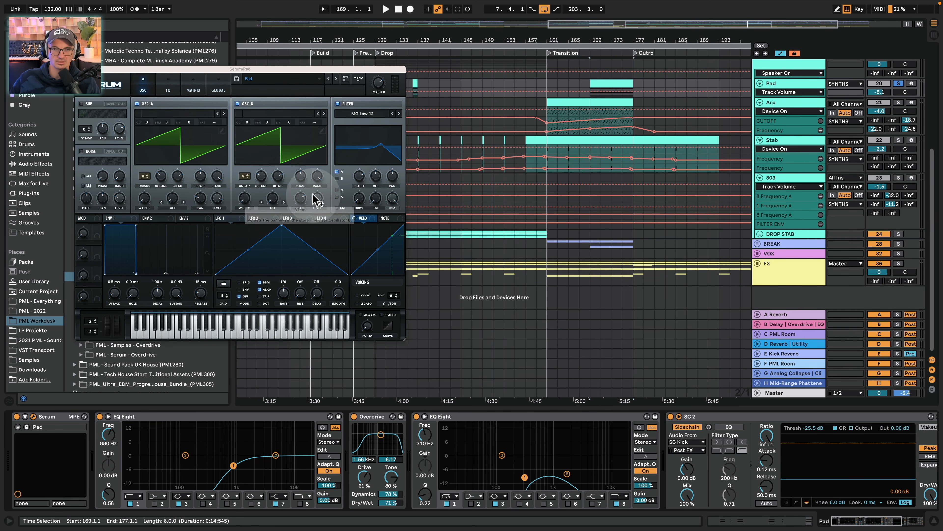
{"action": "left_click", "coordinate": [79, 69]}
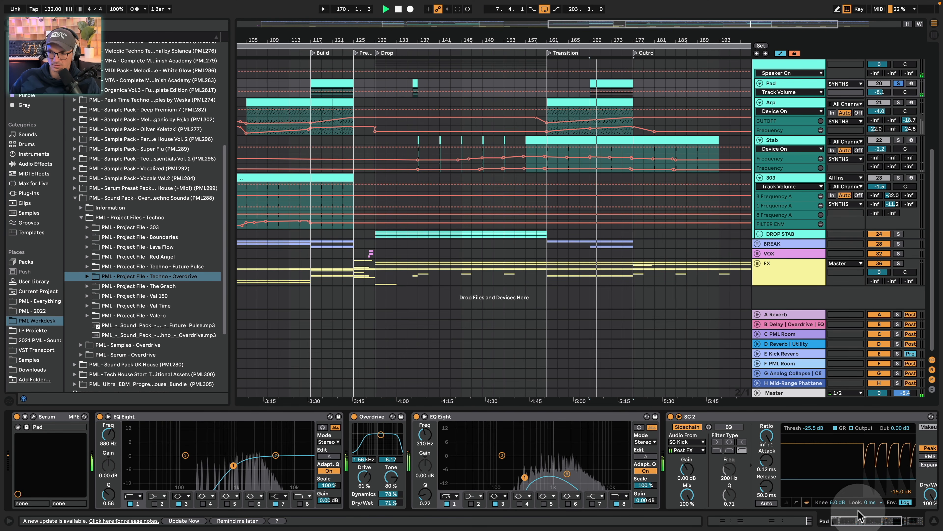
{"action": "left_click_drag", "start_coordinate": [859, 516], "coordinate": [794, 522]}
{"action": "key", "text": "space"}
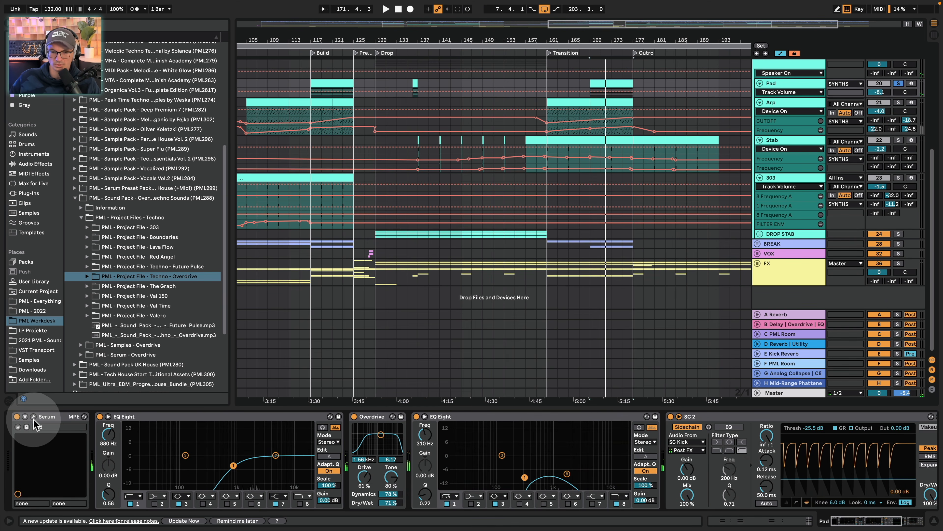
Reopen the Pad's Serum to examine its Chorus and EQ effects, then return to the oscillator page
{"action": "left_click", "coordinate": [33, 417]}
{"action": "left_click", "coordinate": [169, 89]}
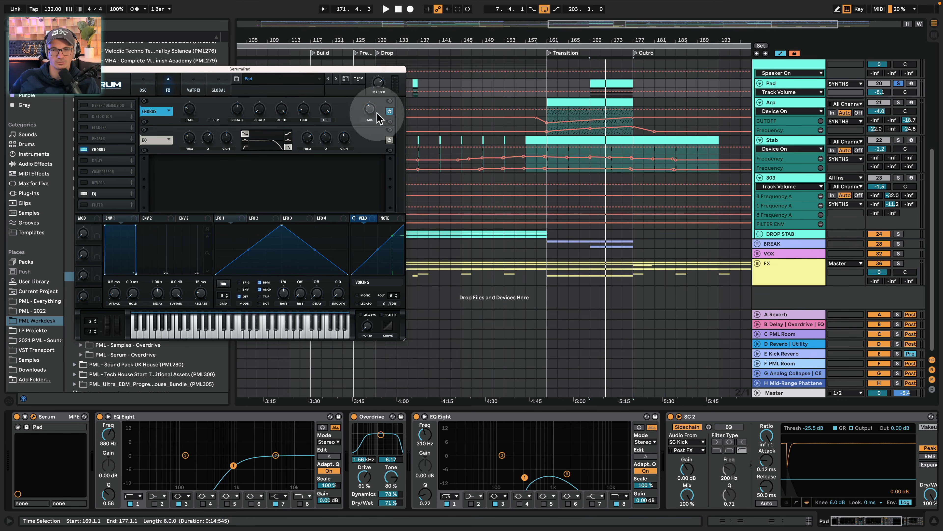
{"action": "left_click", "coordinate": [143, 90]}
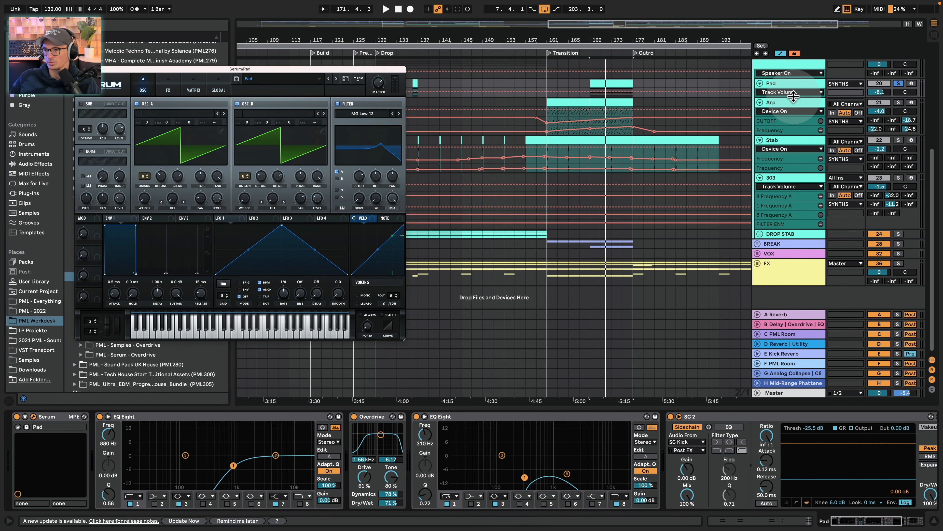
Enlarge the Pad track to expose its sends, and show the devices on the D-Reverb | Utility return track
{"action": "left_click_drag", "start_coordinate": [794, 96], "coordinate": [779, 156]}
{"action": "left_click_drag", "start_coordinate": [877, 113], "coordinate": [871, 132]}
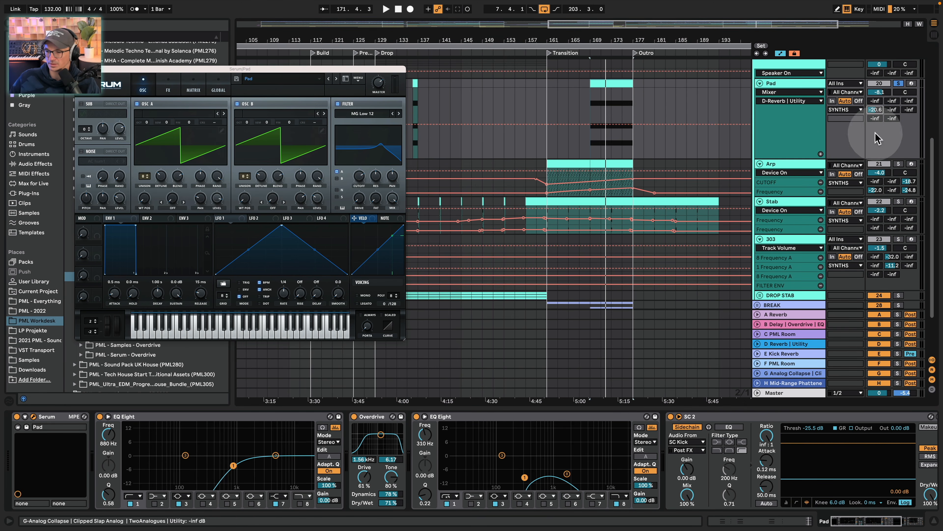
{"action": "left_click", "coordinate": [796, 348]}
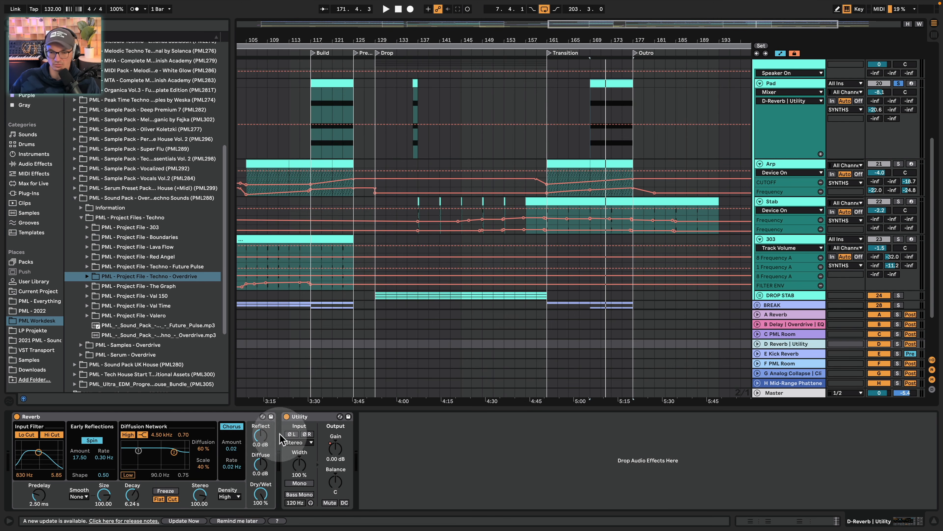
Unsolo the Pad track and play from bar 169 into the Outro, looking over the tracks in a wider arrangement view
{"action": "key", "text": "space"}
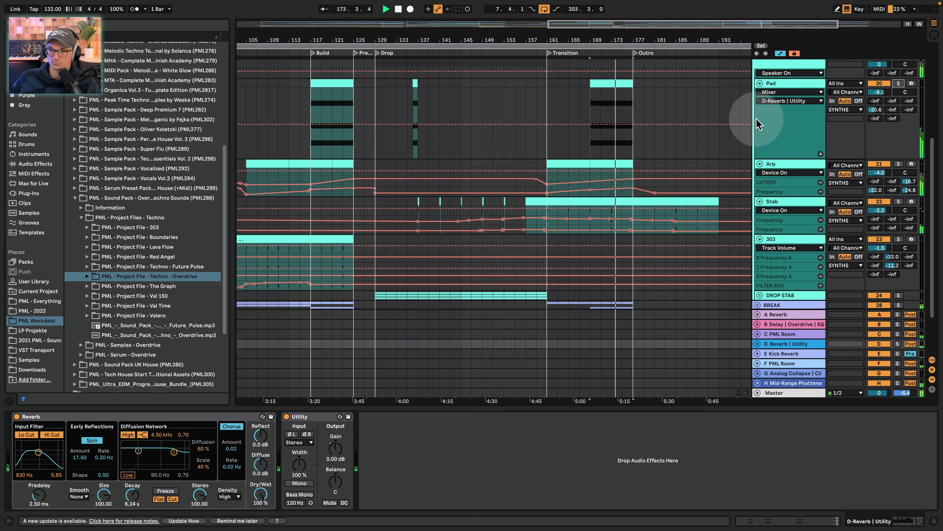
{"action": "left_click_drag", "start_coordinate": [593, 38], "coordinate": [572, 21]}
{"action": "scroll", "coordinate": [587, 145], "scroll_direction": "up", "scroll_amount": 4}
{"action": "scroll", "coordinate": [590, 179], "scroll_direction": "down", "scroll_amount": 2}
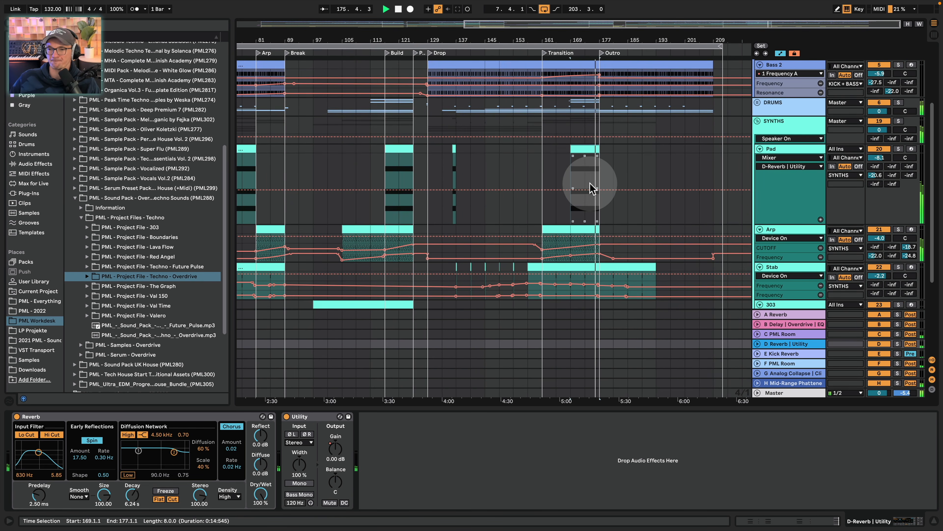
{"action": "scroll", "coordinate": [592, 186], "scroll_direction": "down", "scroll_amount": 3}
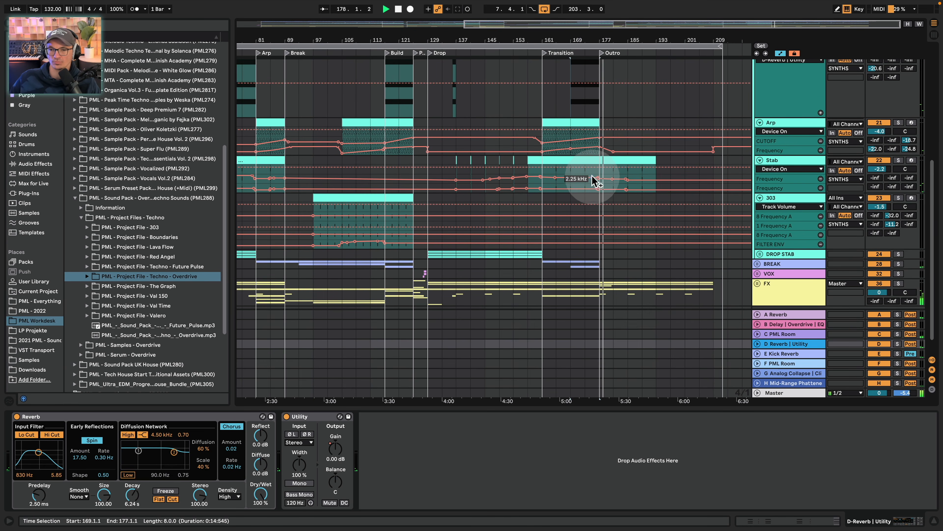
Show the Pad track's Auto Filter frequency automation and inspect its curve over the Transition clip
{"action": "scroll", "coordinate": [596, 153], "scroll_direction": "up", "scroll_amount": 2}
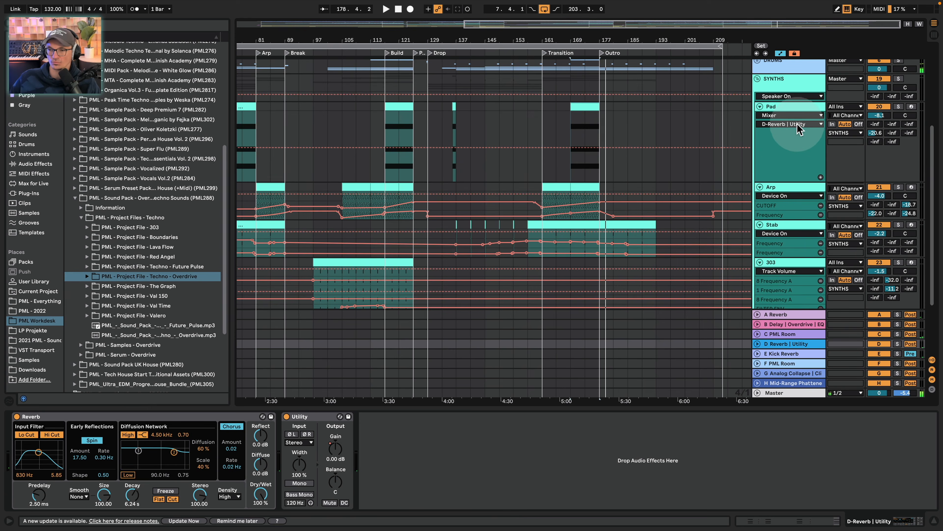
{"action": "left_click", "coordinate": [790, 115]}
{"action": "left_click", "coordinate": [774, 154]}
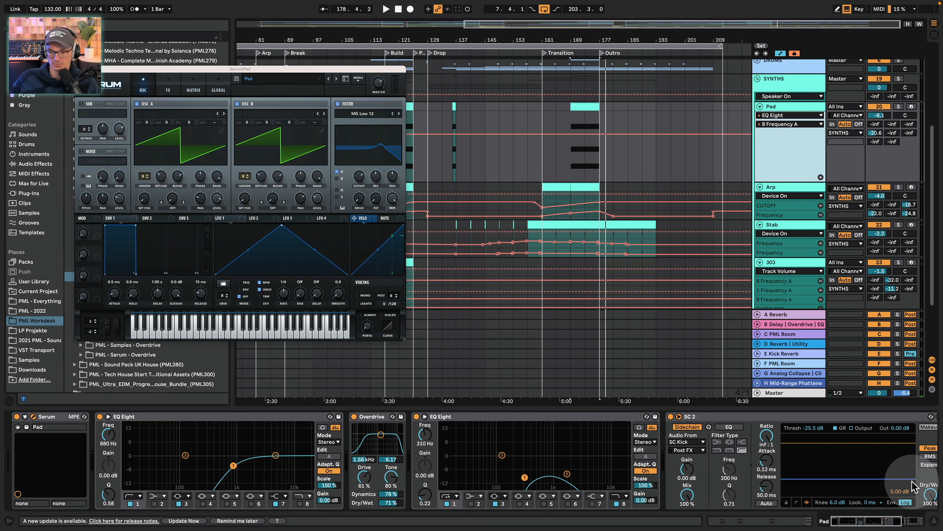
{"action": "left_click_drag", "start_coordinate": [887, 522], "coordinate": [909, 522]}
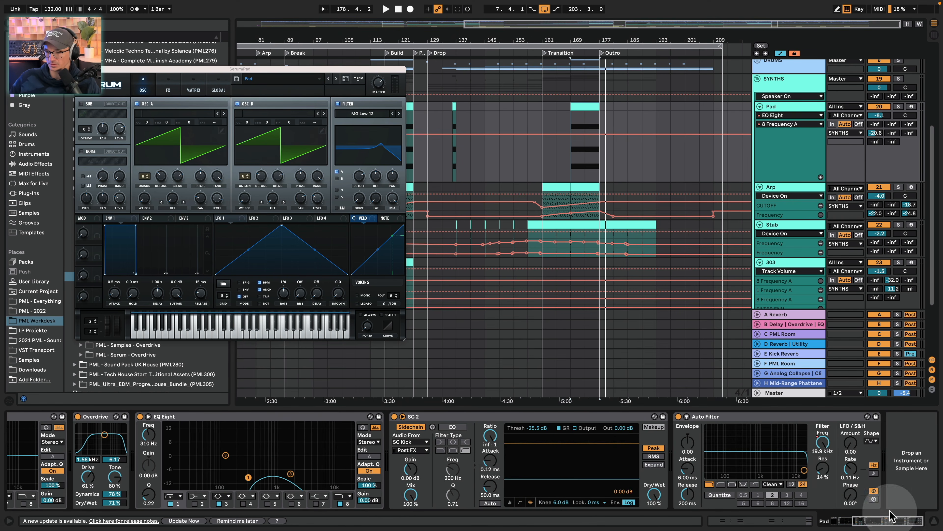
{"action": "left_click", "coordinate": [823, 454]}
{"action": "left_click", "coordinate": [579, 122]}
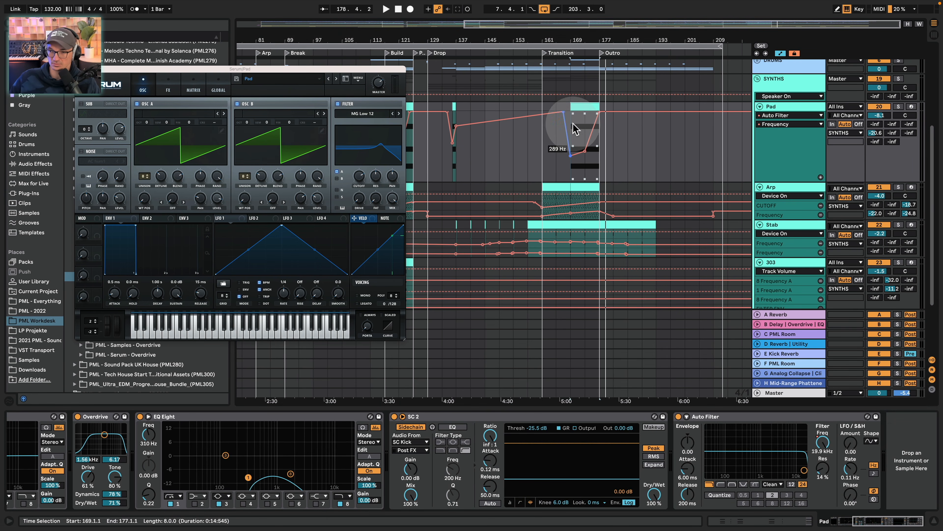
Audition the soloed Pad's filter automation from bar 173 towards the Outro, close its Serum window, and stop playback
{"action": "left_click", "coordinate": [585, 131]}
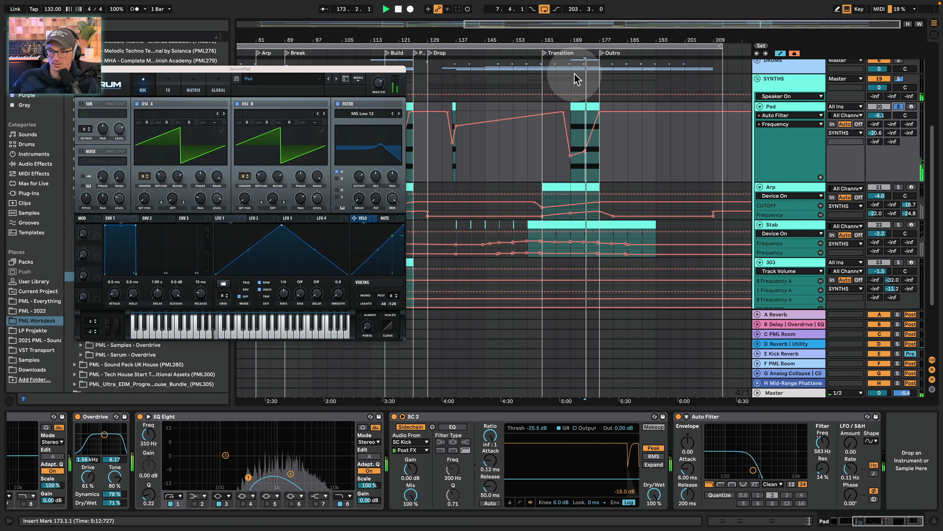
{"action": "left_click_drag", "start_coordinate": [575, 35], "coordinate": [617, 181]}
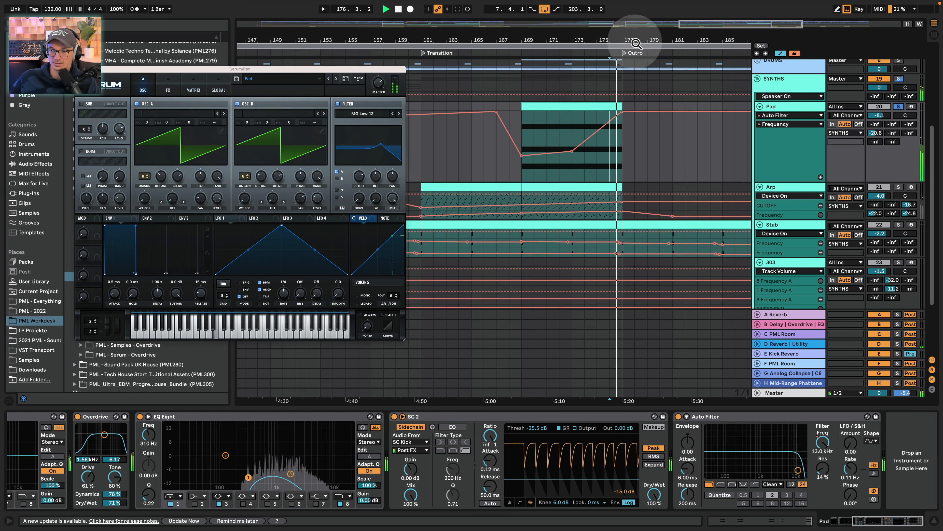
{"action": "left_click_drag", "start_coordinate": [638, 41], "coordinate": [638, 4]}
{"action": "left_click", "coordinate": [79, 69]}
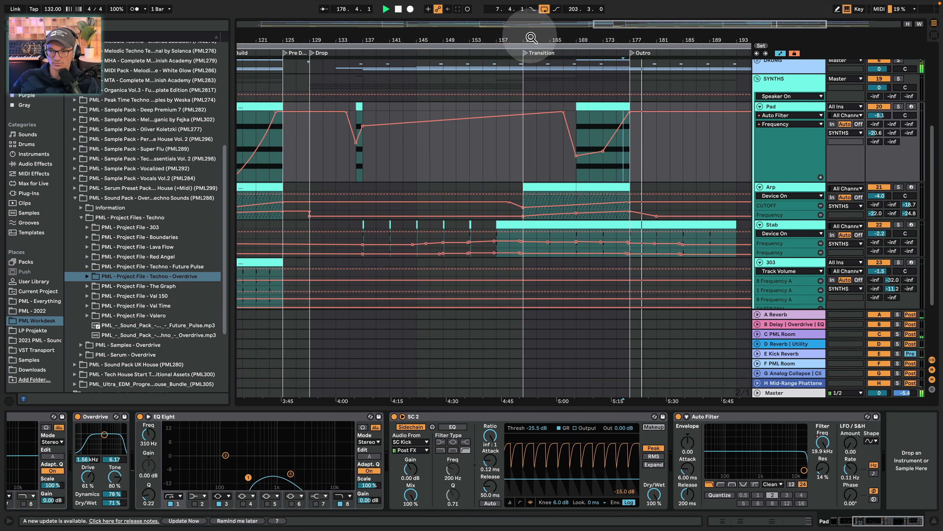
{"action": "left_click_drag", "start_coordinate": [530, 37], "coordinate": [580, 23]}
{"action": "key", "text": "space"}
Solo the 303 track and audition its clip from bar 119 in the Build, starting and stopping playback
{"action": "scroll", "coordinate": [399, 288], "scroll_direction": "down", "scroll_amount": 3}
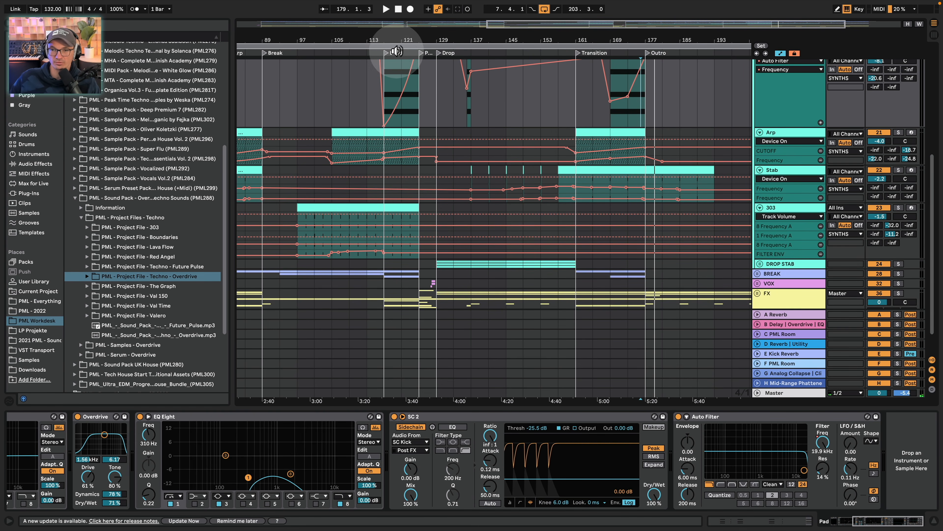
{"action": "left_click_drag", "start_coordinate": [393, 37], "coordinate": [483, 149]}
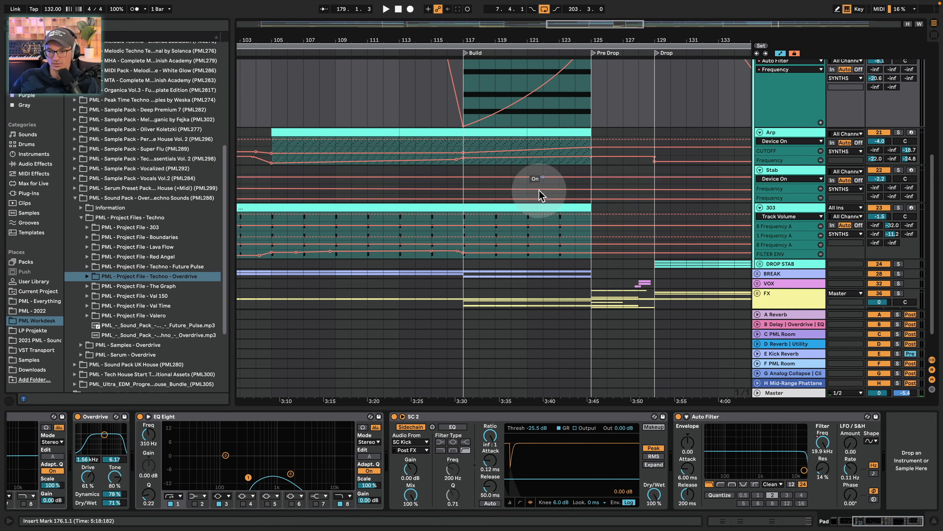
{"action": "left_click", "coordinate": [496, 216]}
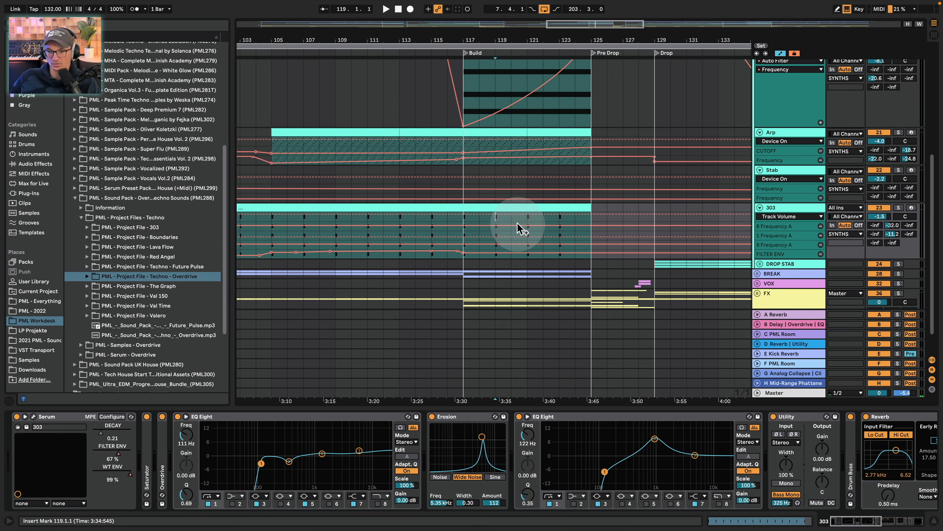
{"action": "left_click", "coordinate": [899, 208]}
{"action": "key", "text": "space"}
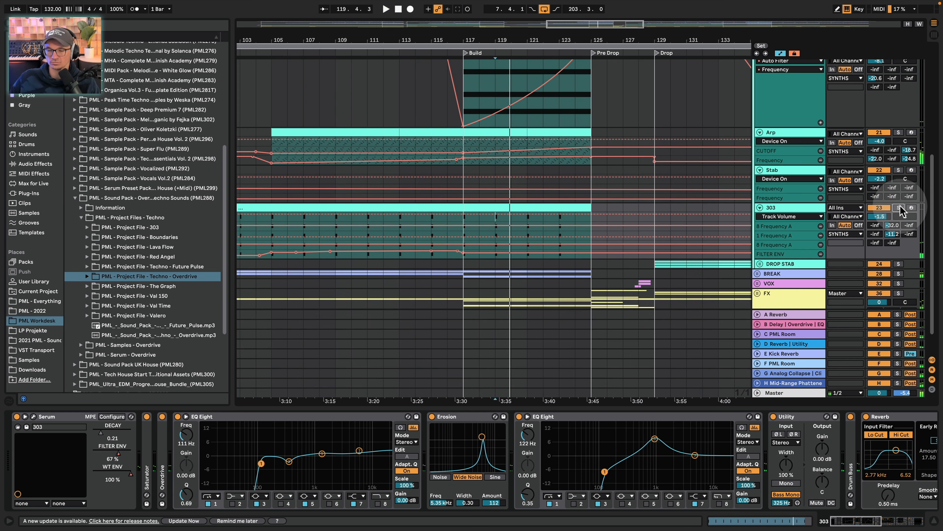
{"action": "key", "text": "space"}
{"action": "key", "text": "space"}
Play the 303 within the full arrangement from bar 105 in the Break, following its clip and automation into the Build
{"action": "left_click", "coordinate": [271, 220]}
{"action": "key", "text": "space"}
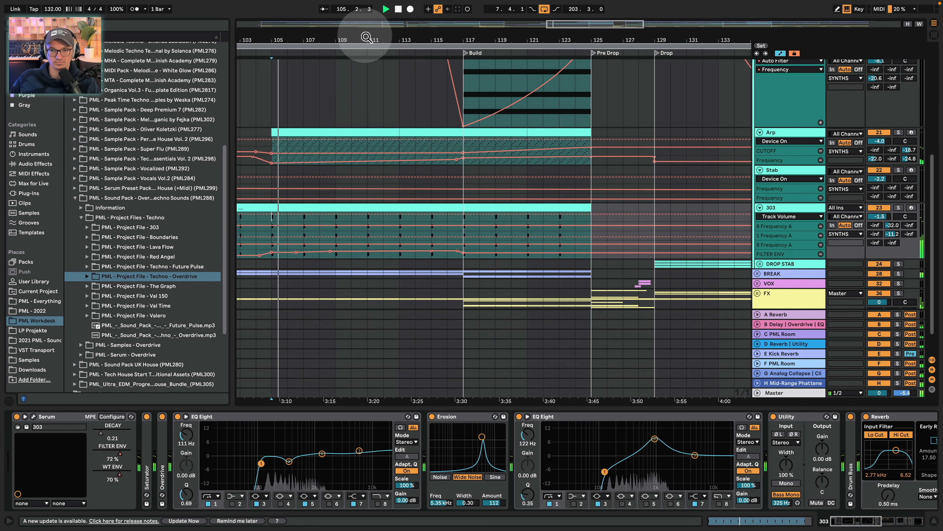
{"action": "left_click_drag", "start_coordinate": [365, 37], "coordinate": [484, 38]}
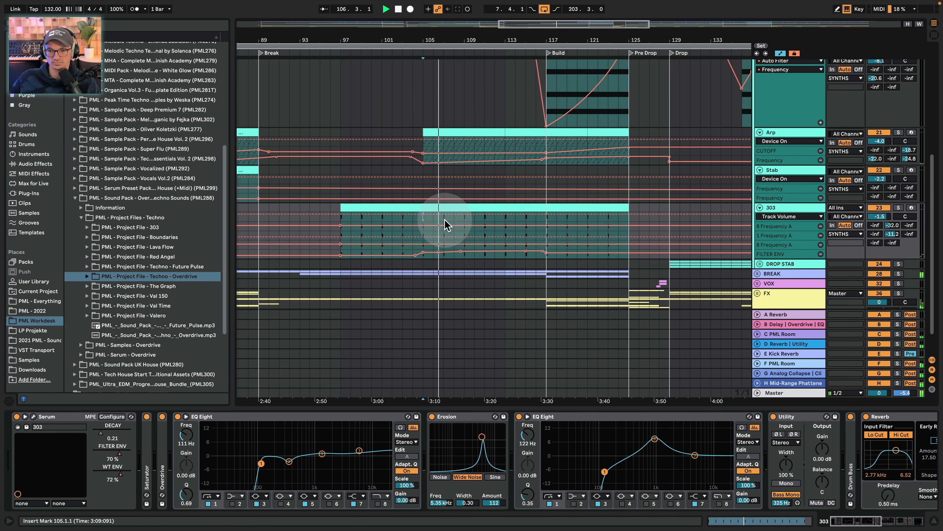
{"action": "scroll", "coordinate": [385, 204], "scroll_direction": "down", "scroll_amount": 1}
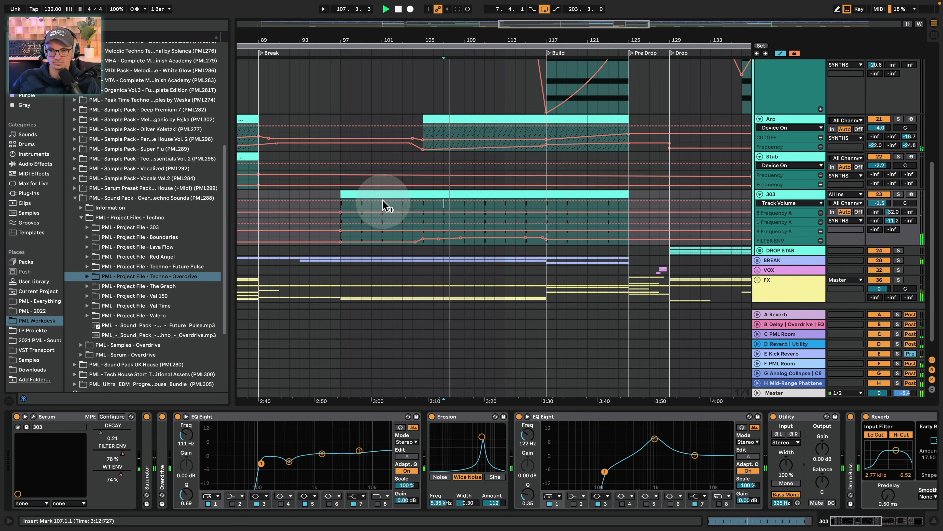
{"action": "scroll", "coordinate": [521, 196], "scroll_direction": "down", "scroll_amount": 1}
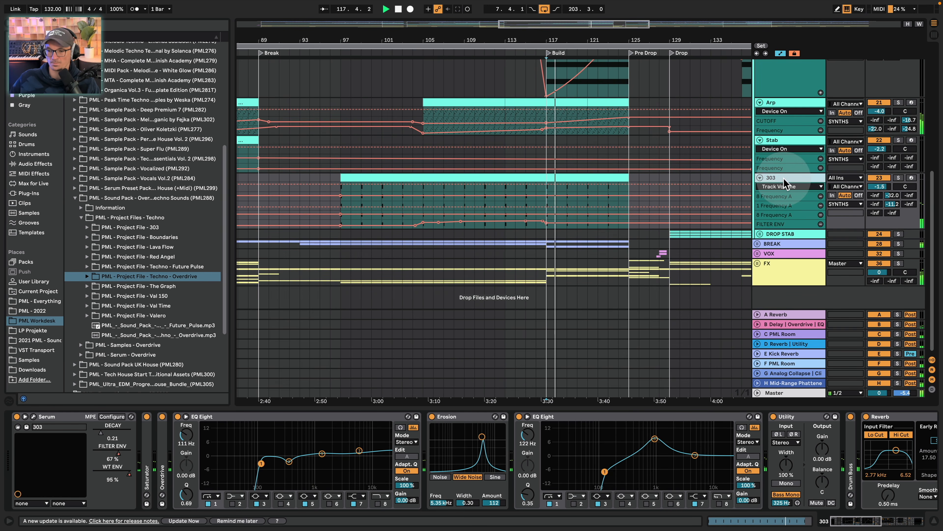
Open the 303's Serum to examine its Acid oscillators, auditioning the sound from bar 117
{"action": "left_click", "coordinate": [34, 416]}
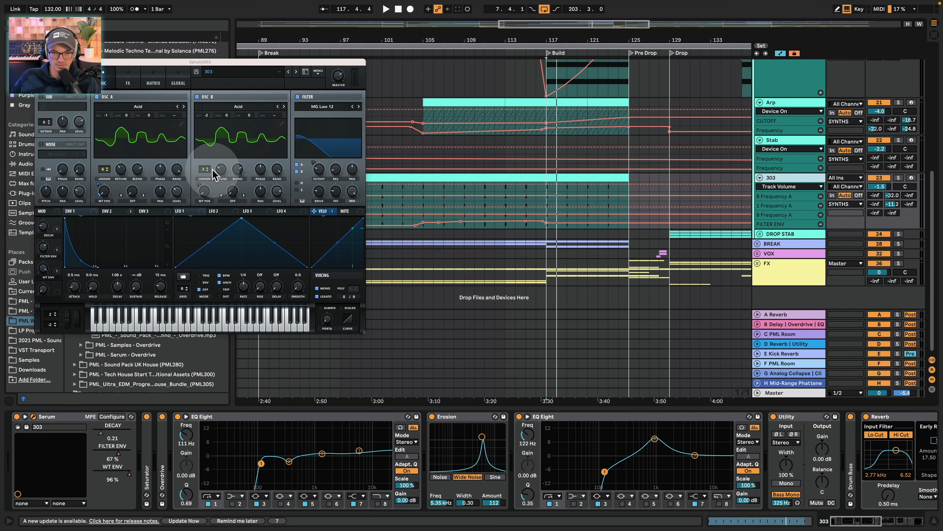
{"action": "key", "text": "space"}
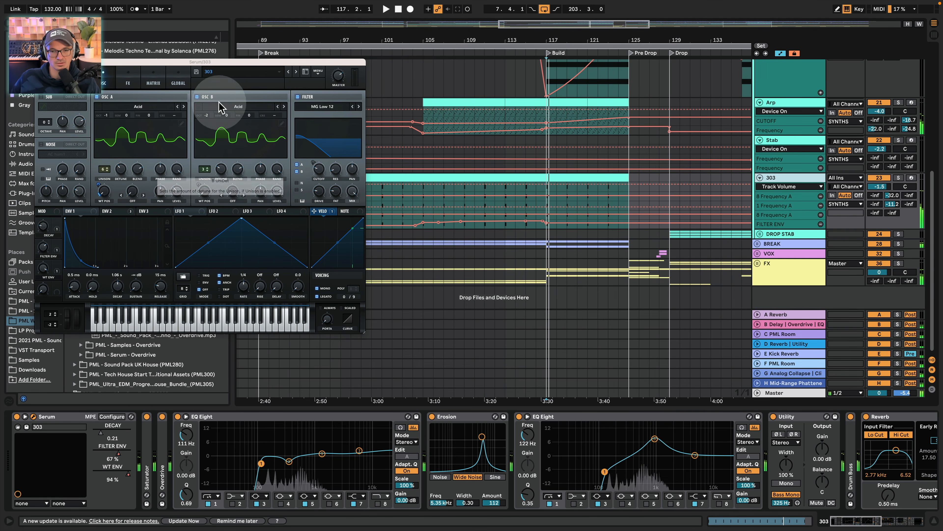
{"action": "key", "text": "space"}
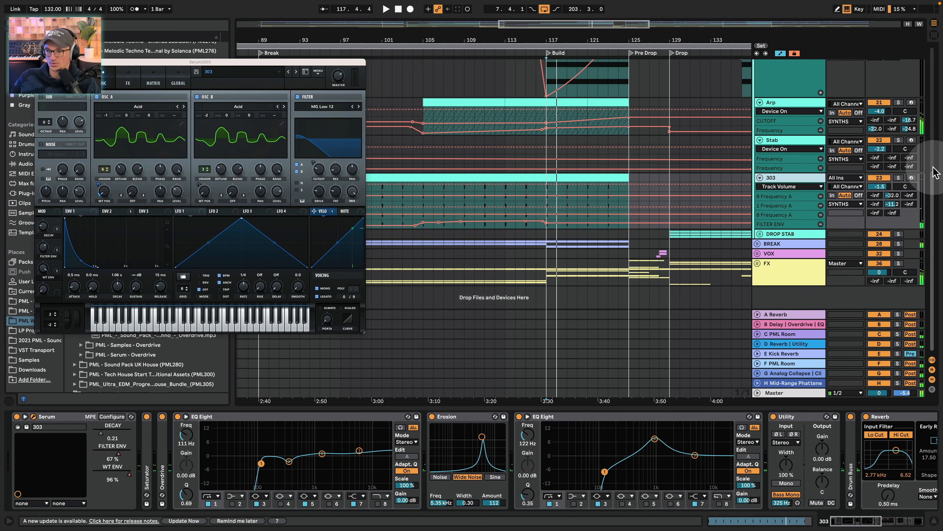
Open the 303 clip's MIDI notes and play it briefly from bar 97
{"action": "double_click", "coordinate": [564, 179]}
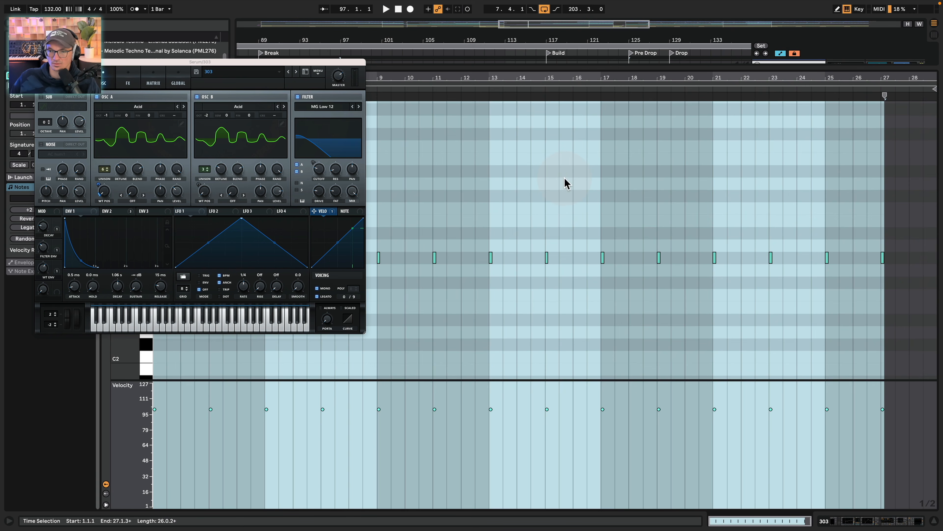
{"action": "key", "text": "space"}
{"action": "key", "text": "space"}
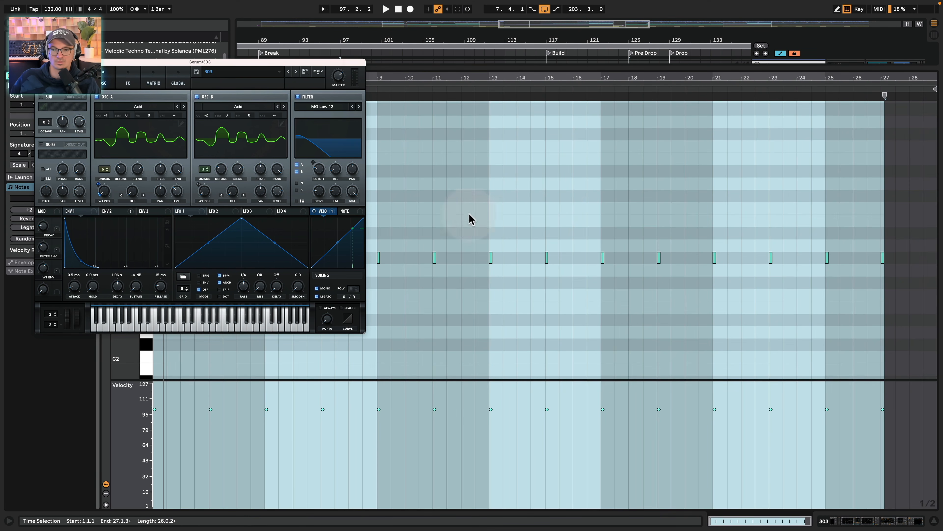
Delete the note at bar 13 of the 303 clip, undo the deletion, and select that note
{"action": "left_click", "coordinate": [489, 224]}
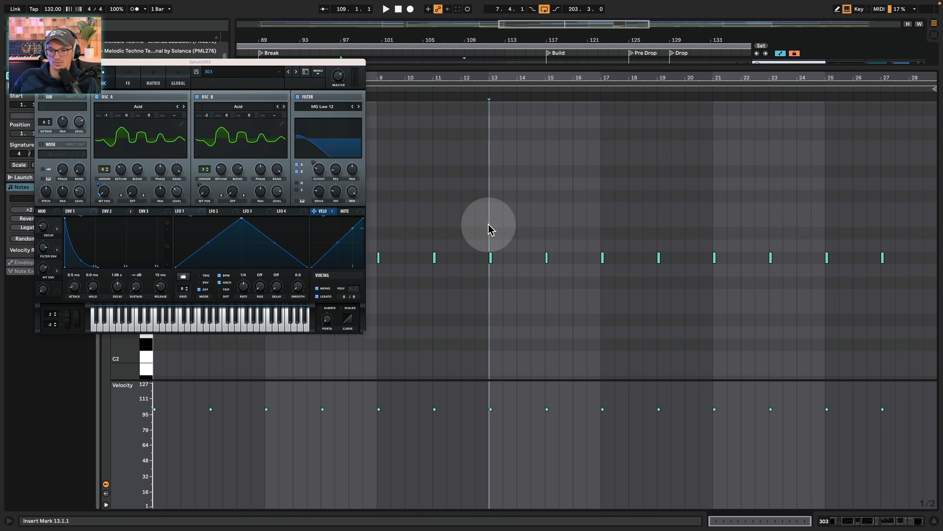
{"action": "left_click", "coordinate": [491, 256]}
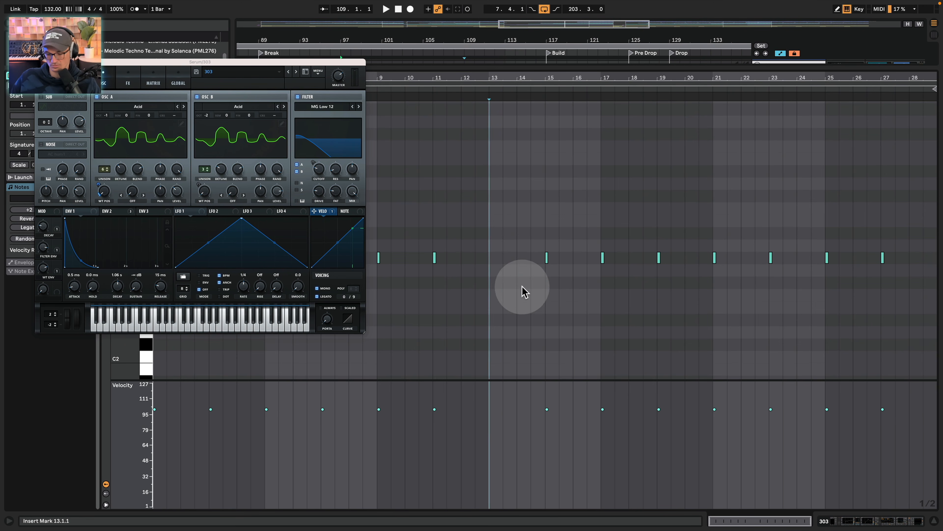
{"action": "key", "text": "super+z"}
{"action": "left_click_drag", "start_coordinate": [511, 222], "coordinate": [490, 257]}
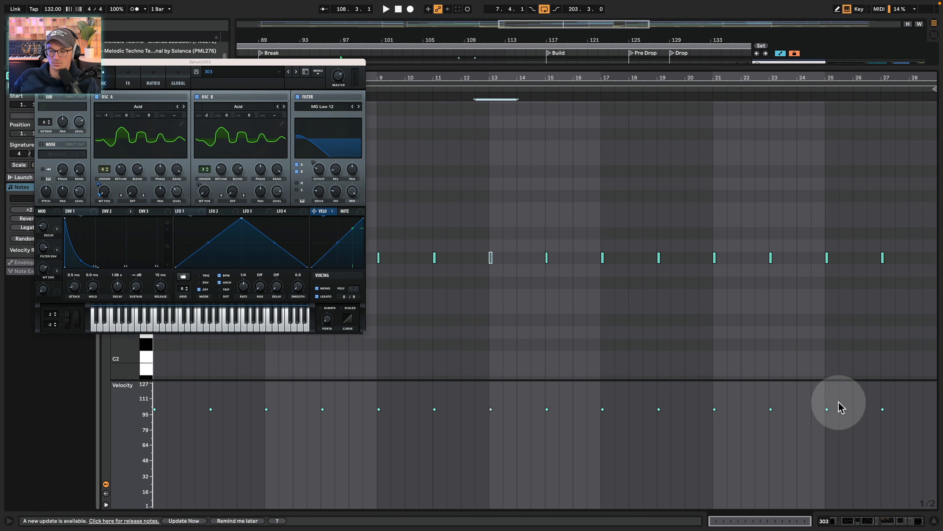
Return to the 303's device chain and audition the soloed track from bar 119
{"action": "left_click", "coordinate": [882, 522]}
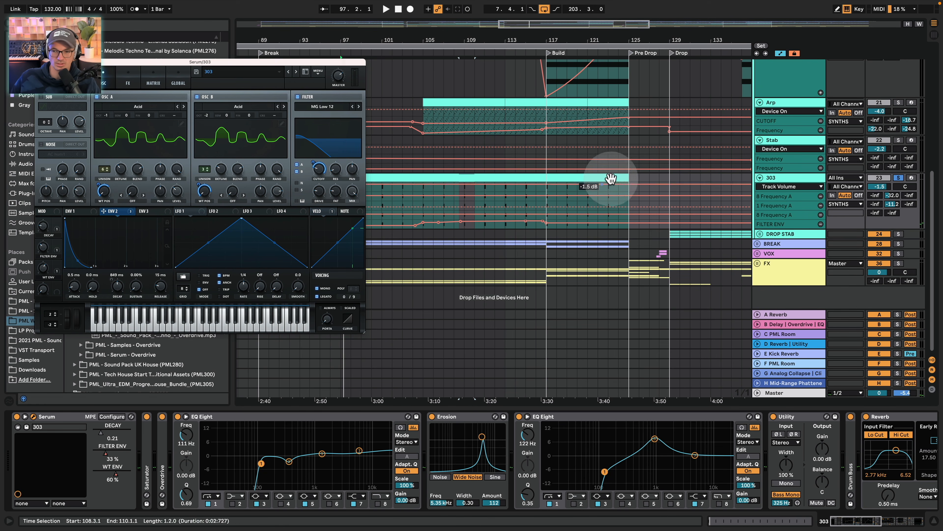
{"action": "left_click", "coordinate": [567, 209]}
{"action": "key", "text": "space"}
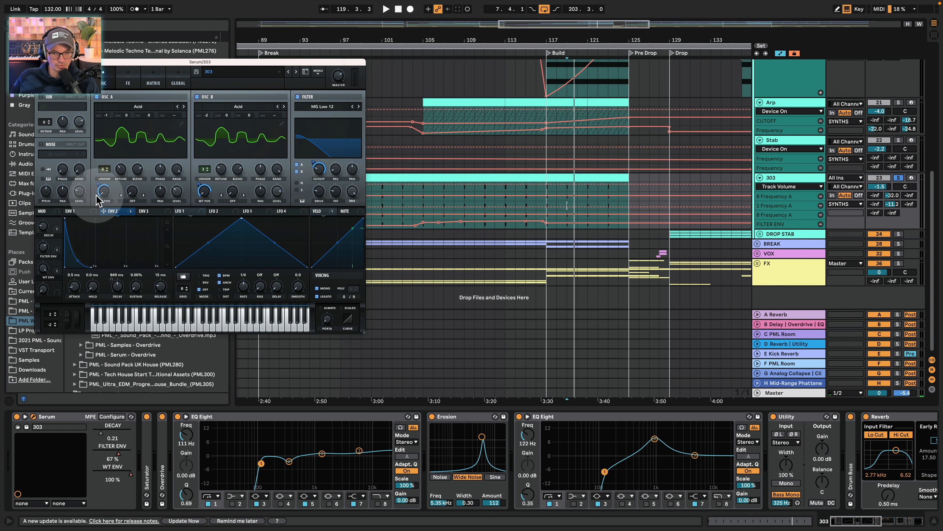
Switch OSC A and OSC B in the 303's Serum to the 3D wavetable display and audition the wavetable movement
{"action": "left_click", "coordinate": [136, 145]}
{"action": "left_click", "coordinate": [199, 148]}
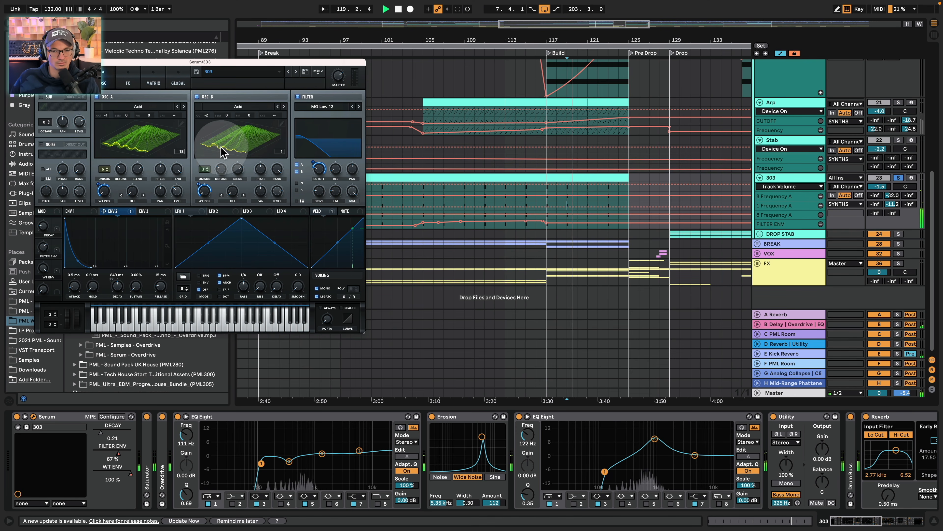
{"action": "key", "text": "space"}
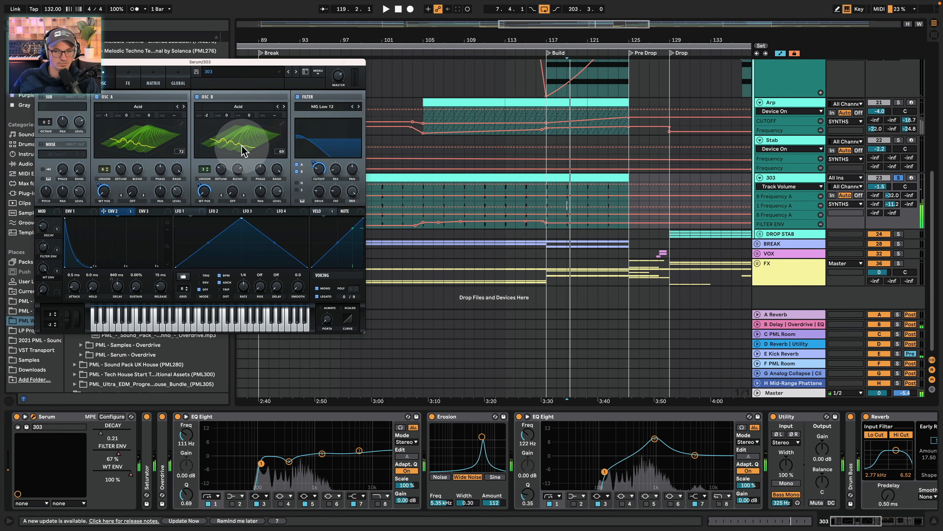
Unfold the 303 track's Saturator, Overdrive and Drum Buss to examine its effects chain, auditioning the sound along the way
{"action": "double_click", "coordinate": [145, 458]}
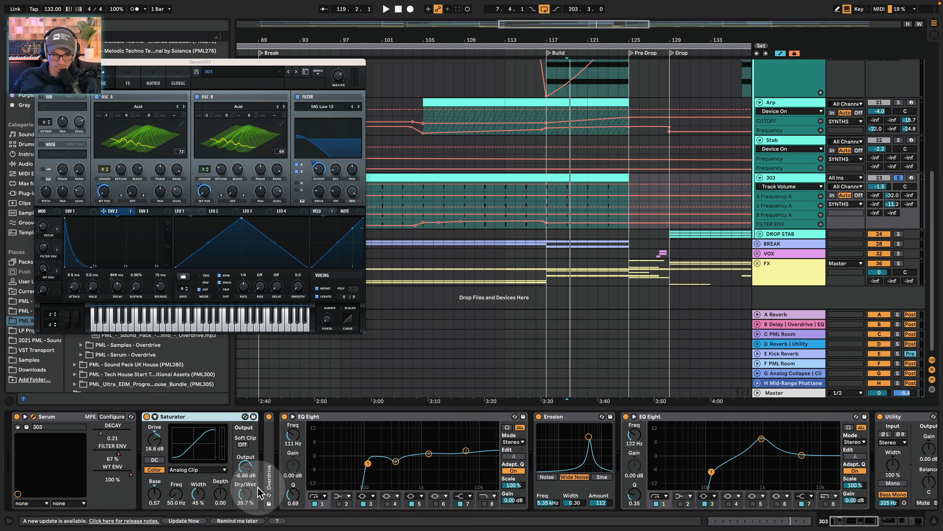
{"action": "double_click", "coordinate": [269, 448]}
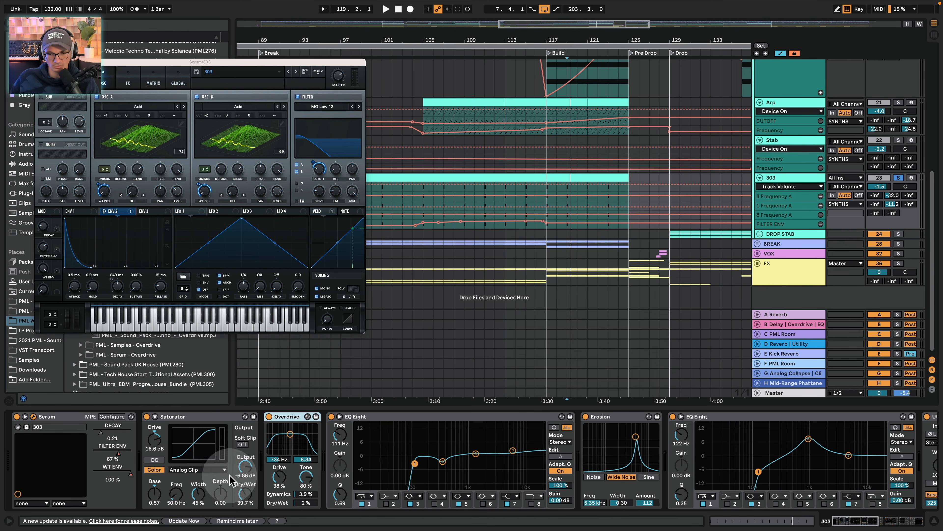
{"action": "key", "text": "space"}
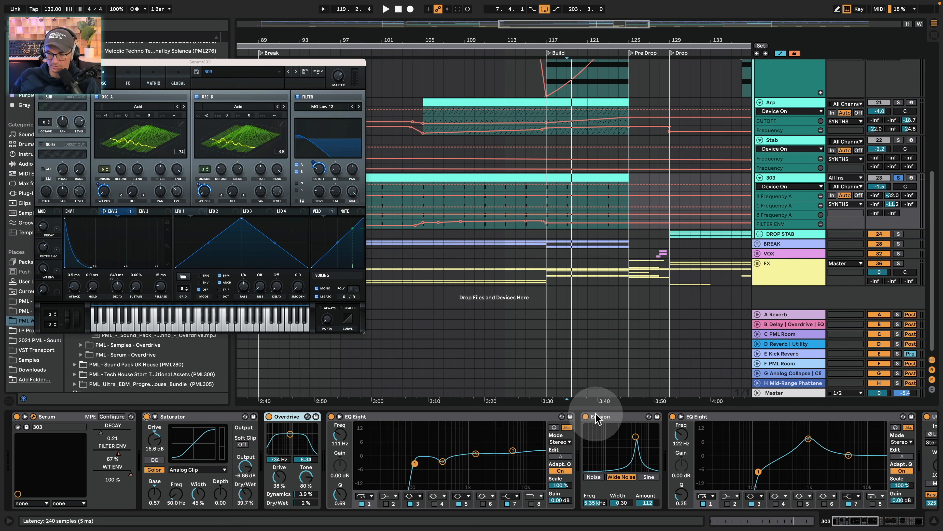
{"action": "key", "text": "space"}
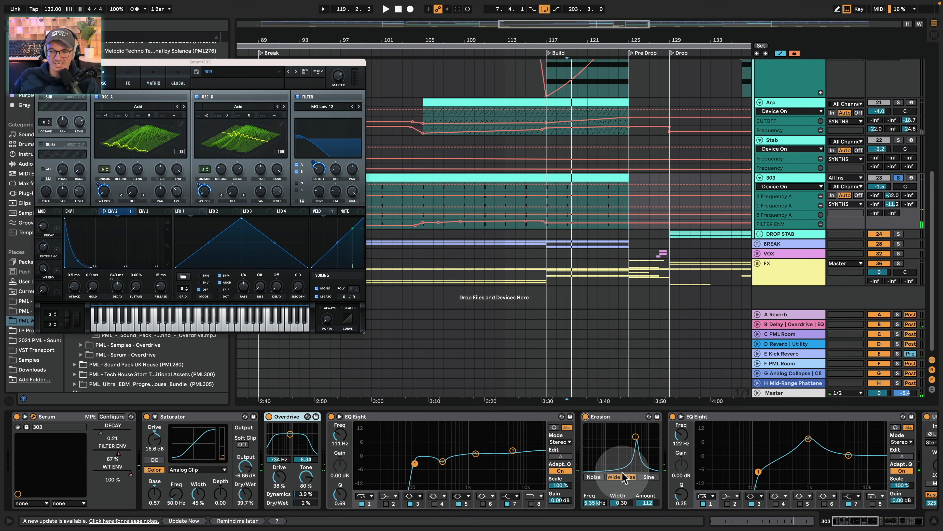
{"action": "left_click_drag", "start_coordinate": [850, 520], "coordinate": [872, 520]}
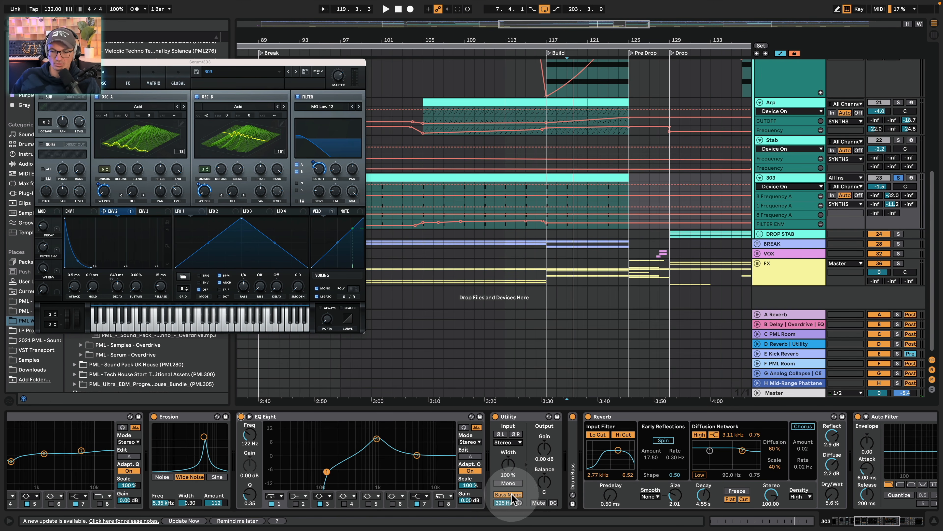
{"action": "double_click", "coordinate": [573, 455]}
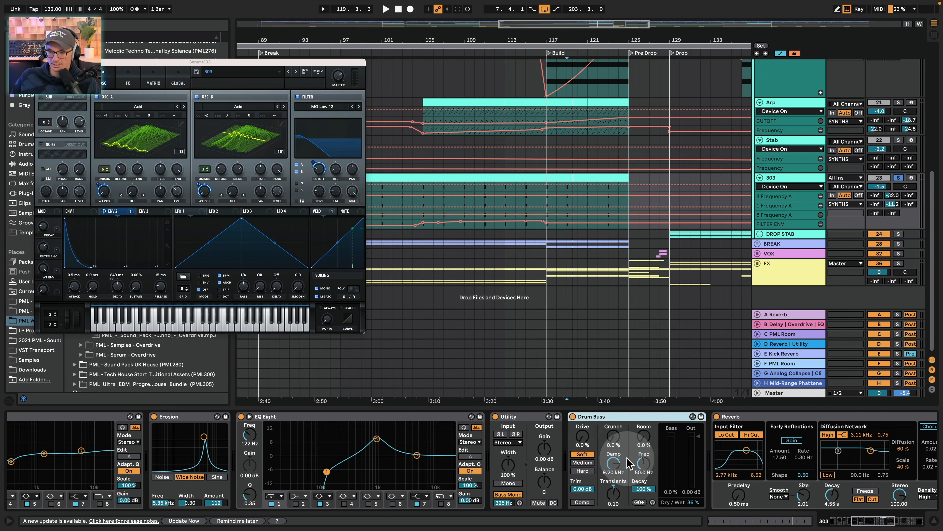
Compare the 303 track with Drum Buss bypassed and active during playback, leaving the device on
{"action": "left_click", "coordinate": [573, 416]}
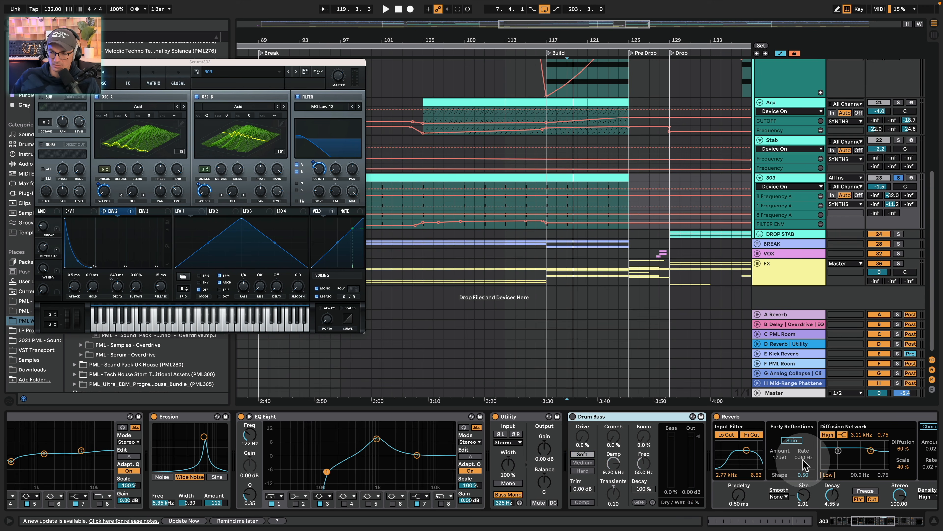
{"action": "key", "text": "space"}
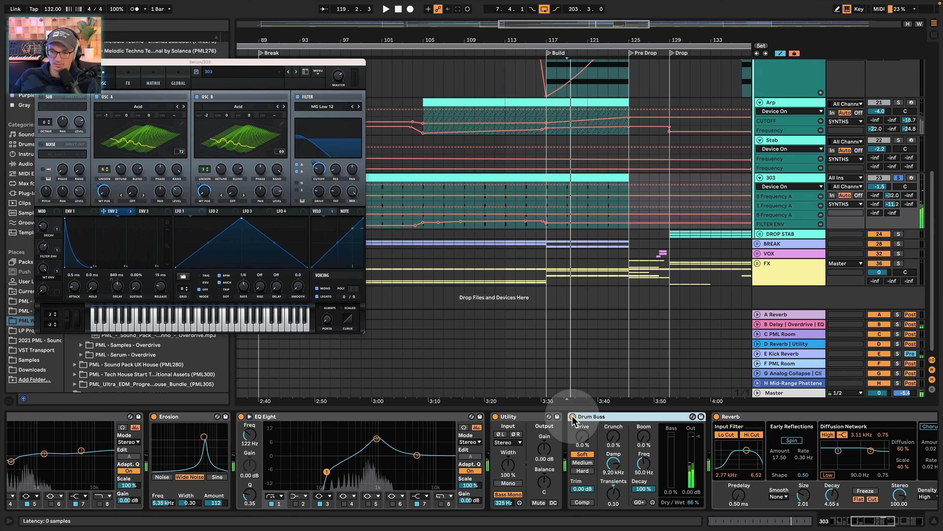
{"action": "left_click", "coordinate": [572, 417]}
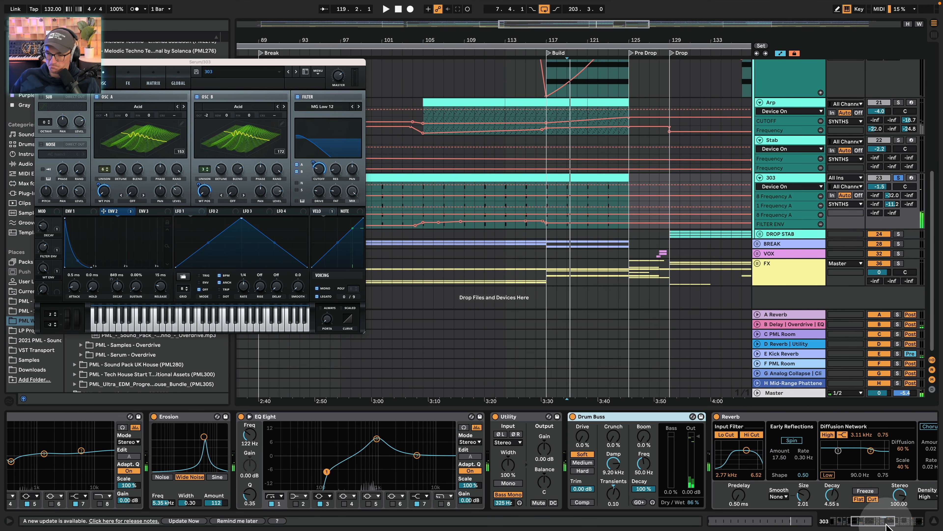
Enlarge the Serum FILTER ENV automation lane on the 303 track
{"action": "scroll", "coordinate": [631, 437], "scroll_direction": "right", "scroll_amount": 5}
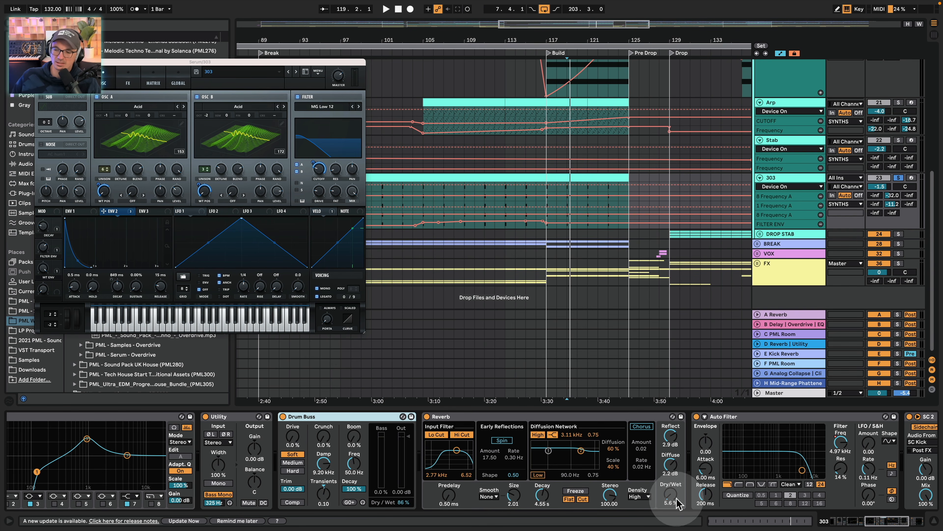
{"action": "left_click", "coordinate": [880, 524]}
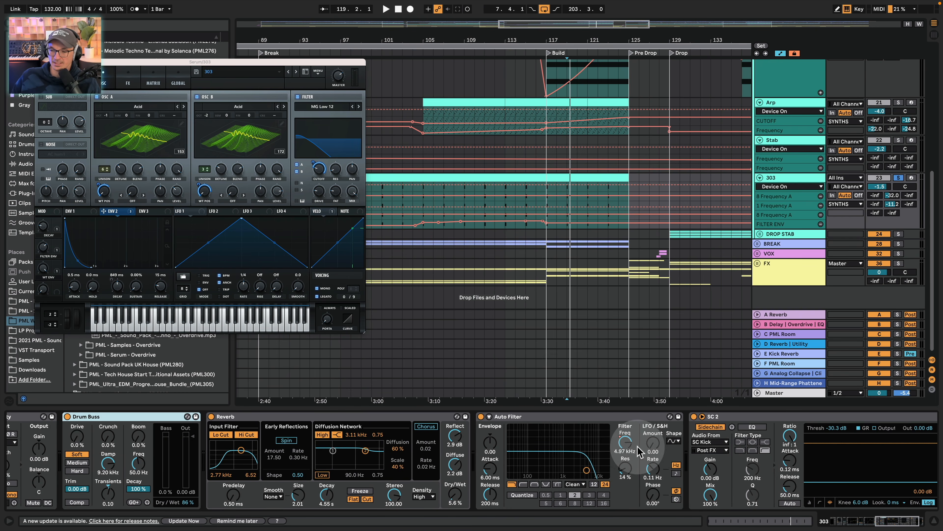
{"action": "left_click", "coordinate": [625, 443]}
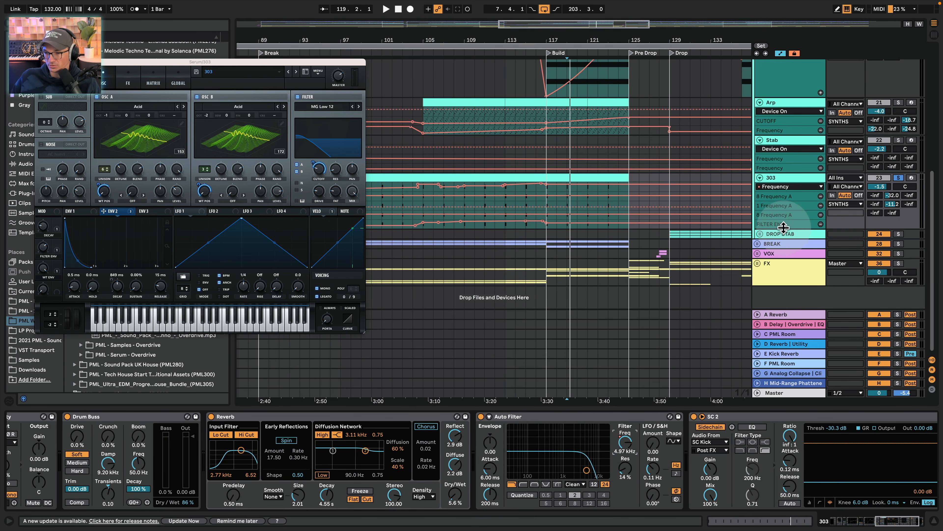
{"action": "left_click_drag", "start_coordinate": [784, 227], "coordinate": [789, 278]}
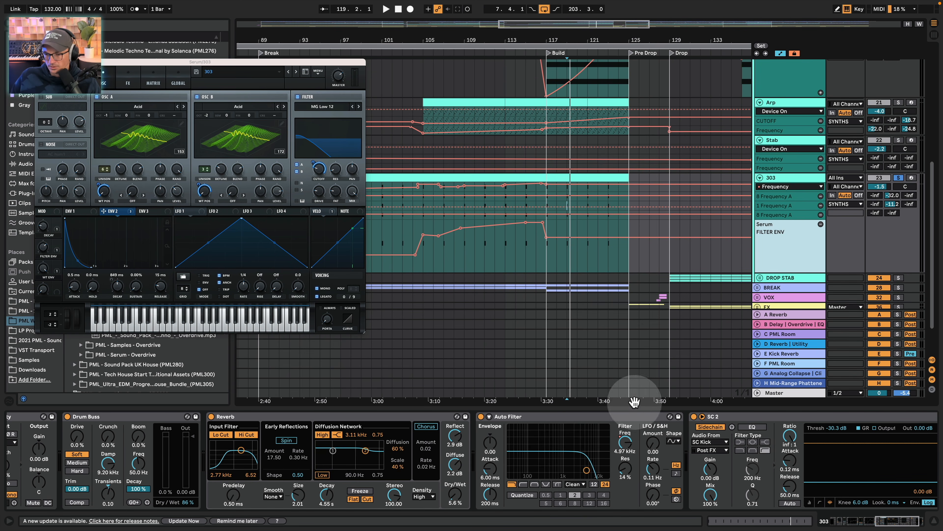
Show the Auto Filter's Frequency automation on the 303 track and enlarge its lane
{"action": "left_click", "coordinate": [627, 443]}
{"action": "right_click", "coordinate": [627, 445]}
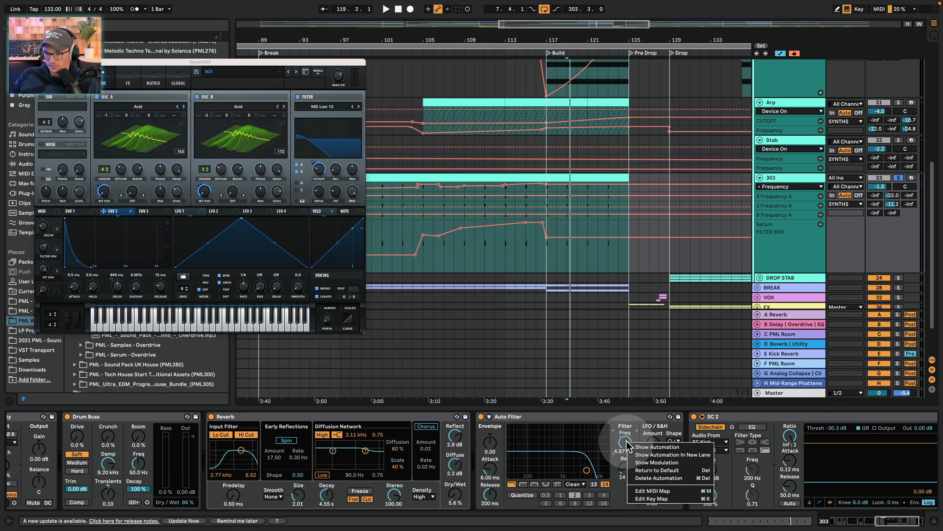
{"action": "left_click", "coordinate": [636, 447]}
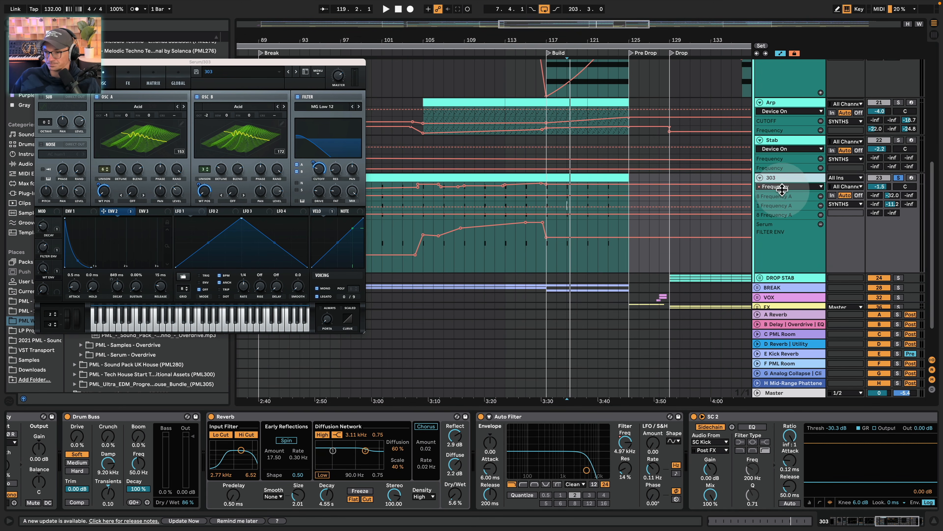
{"action": "left_click_drag", "start_coordinate": [783, 190], "coordinate": [785, 268]}
Play the soloed 303 track from bars 119, 105 and 109 to hear the Auto Filter frequency automation
{"action": "left_click_drag", "start_coordinate": [565, 39], "coordinate": [606, 23]}
{"action": "left_click", "coordinate": [577, 232]}
{"action": "key", "text": "space"}
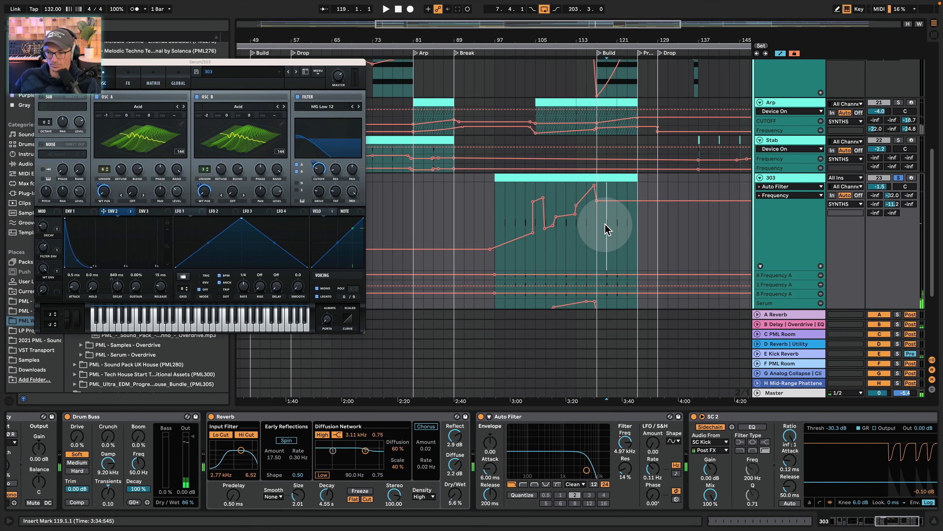
{"action": "left_click", "coordinate": [534, 248]}
{"action": "left_click", "coordinate": [557, 239]}
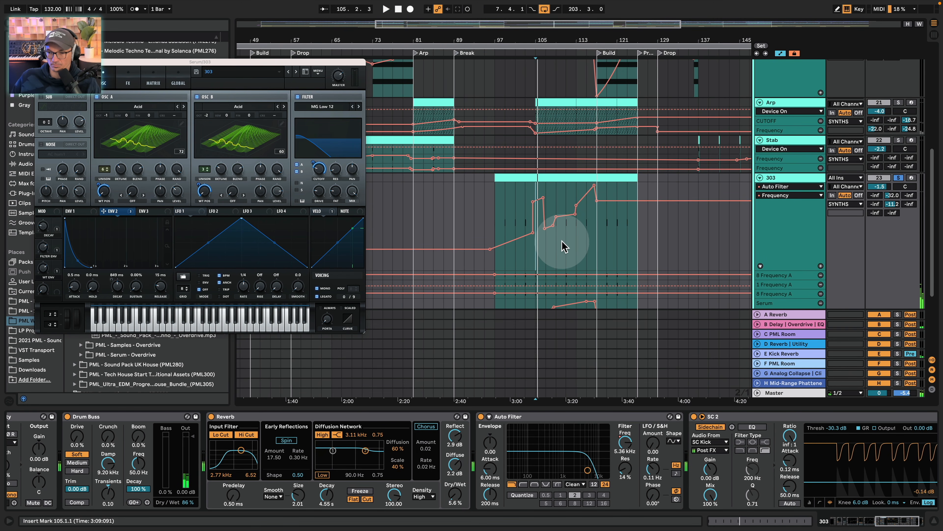
{"action": "key", "text": "space"}
{"action": "key", "text": "space"}
{"action": "key", "text": "space"}
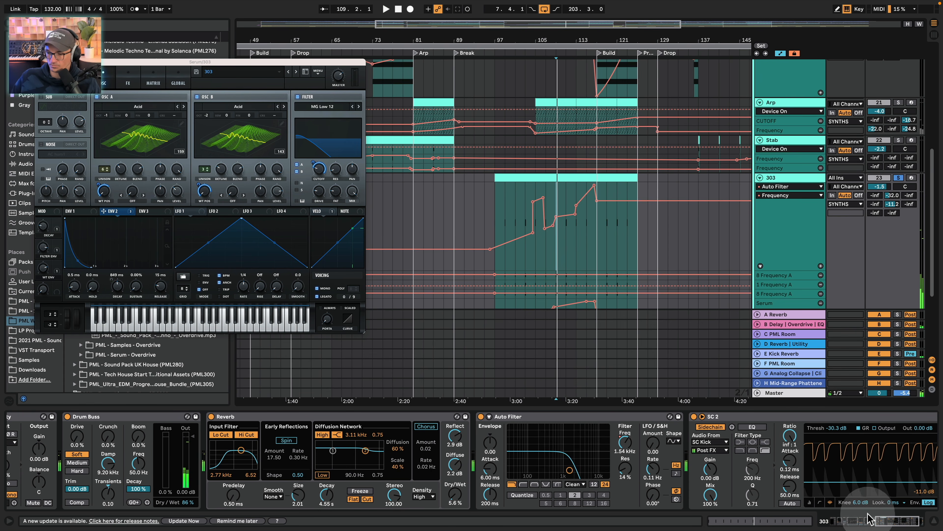
Examine the SC 2 sidechain compressor on the 303 track while playing from bar 109
{"action": "left_click", "coordinate": [901, 522]}
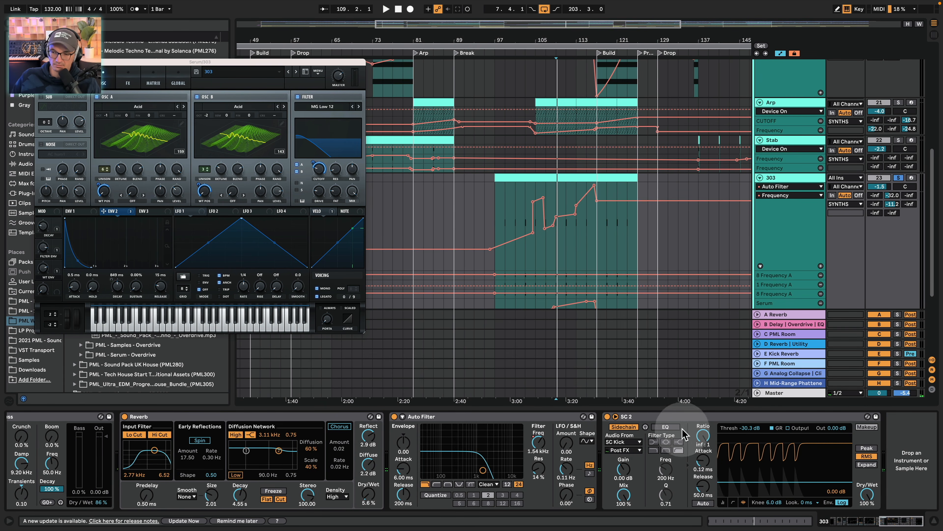
{"action": "key", "text": "space"}
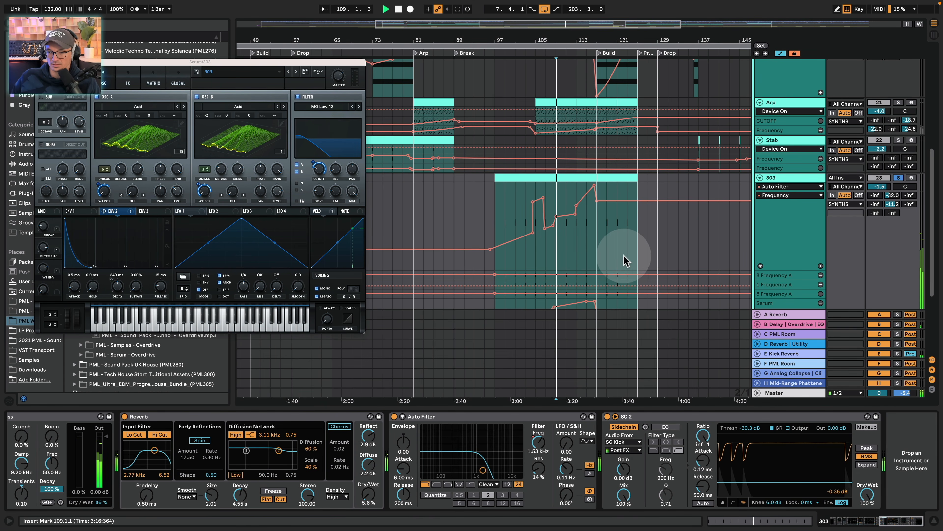
{"action": "scroll", "coordinate": [627, 256], "scroll_direction": "down", "scroll_amount": 3}
{"action": "key", "text": "space"}
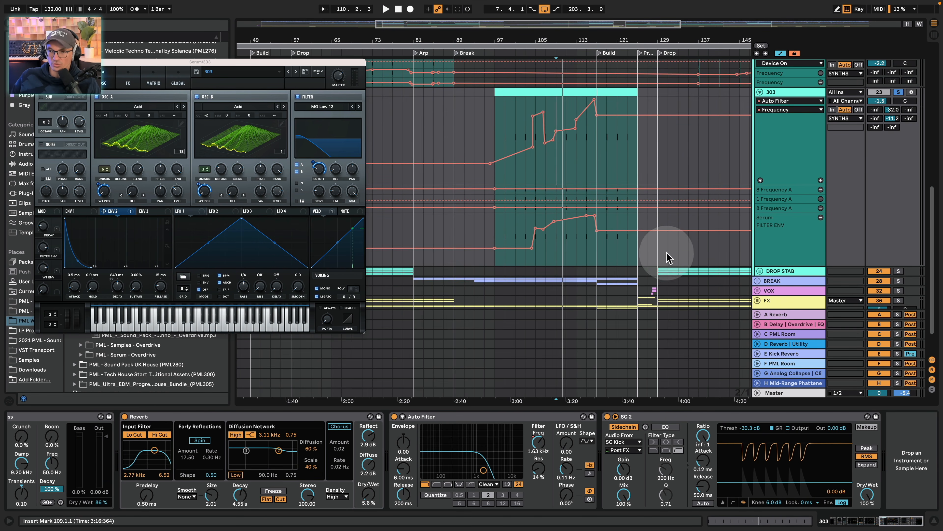
Unfold the BREAK group and its Break Bass track, showing the Break Bass devices
{"action": "left_click", "coordinate": [757, 281]}
{"action": "scroll", "coordinate": [722, 279], "scroll_direction": "down", "scroll_amount": 4}
{"action": "left_click", "coordinate": [797, 205]}
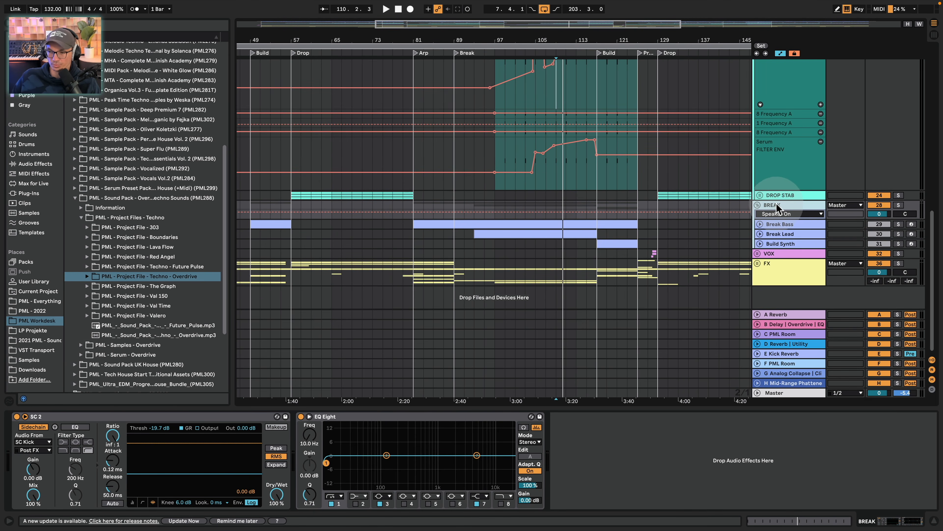
{"action": "left_click", "coordinate": [781, 224]}
{"action": "left_click", "coordinate": [758, 224]}
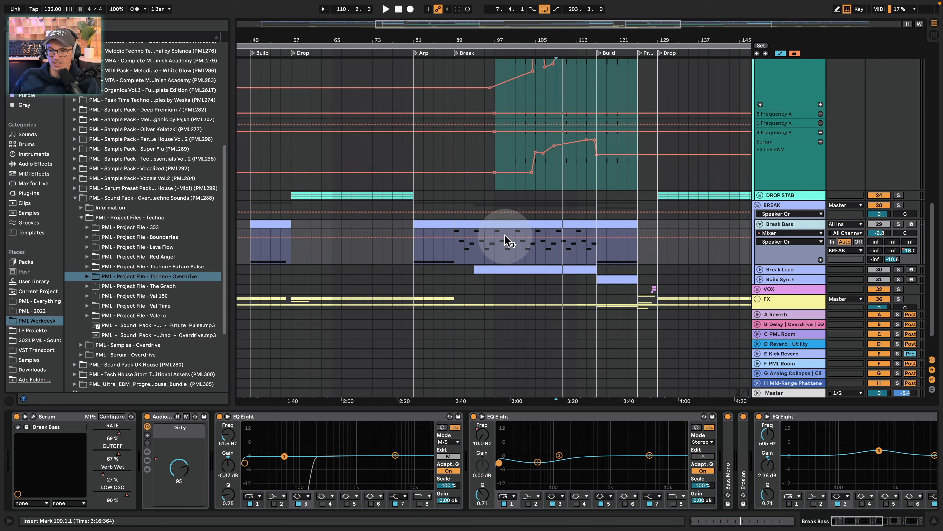
Solo Break Bass, play it, and inspect the notes in its MIDI clip before returning to the device chain
{"action": "left_click", "coordinate": [900, 224]}
{"action": "key", "text": "space"}
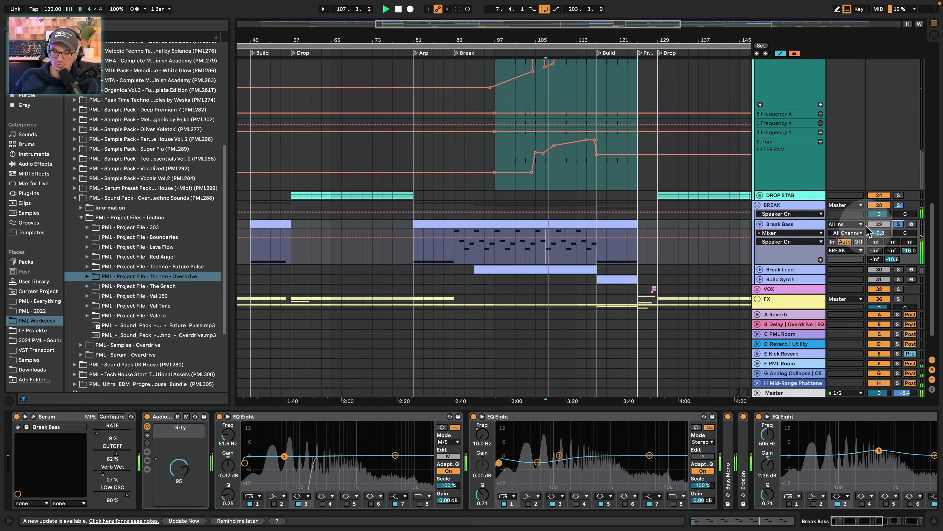
{"action": "double_click", "coordinate": [569, 222]}
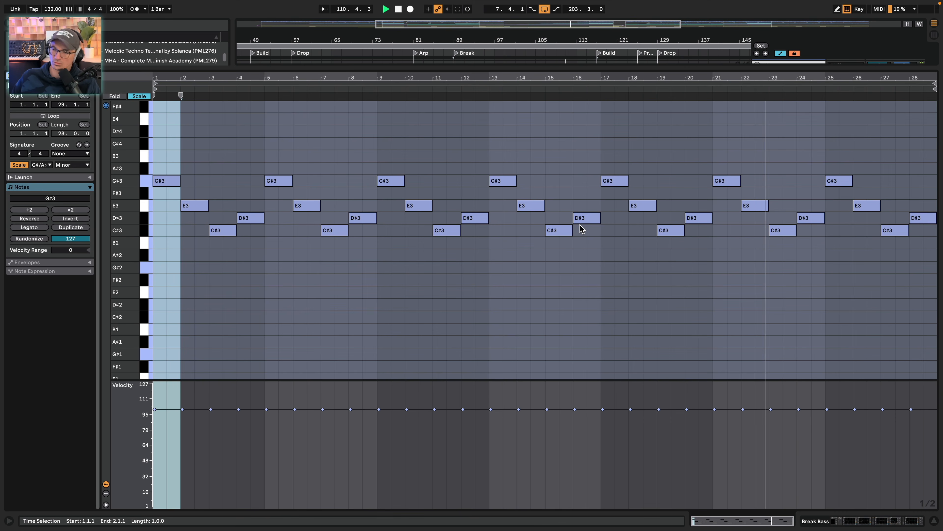
{"action": "left_click", "coordinate": [892, 525]}
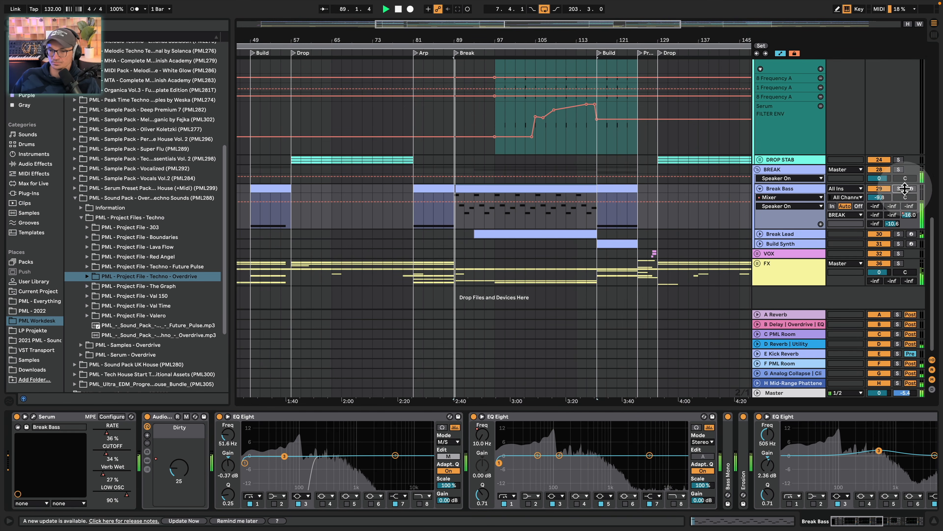
Play from bar 97, unfold the Break Lead track, show its devices and solo it in place of Break Bass
{"action": "left_click", "coordinate": [498, 218]}
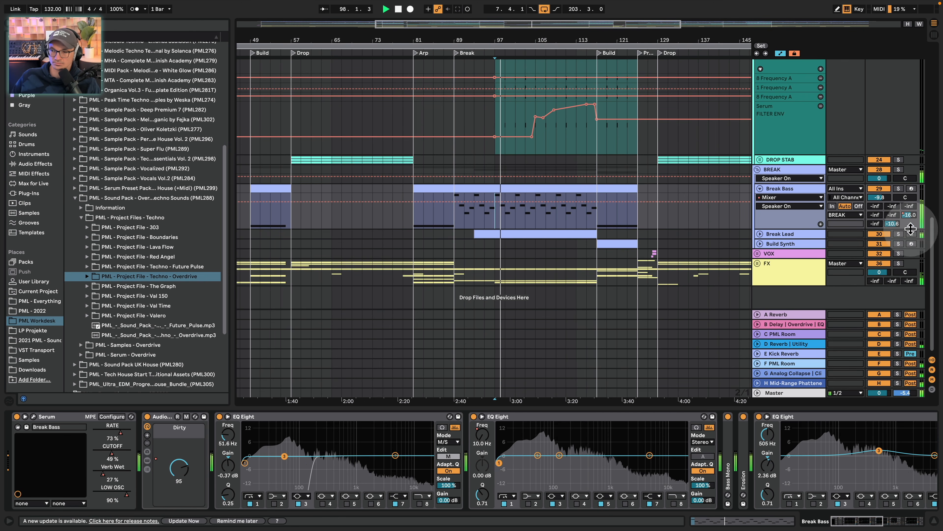
{"action": "left_click", "coordinate": [760, 234]}
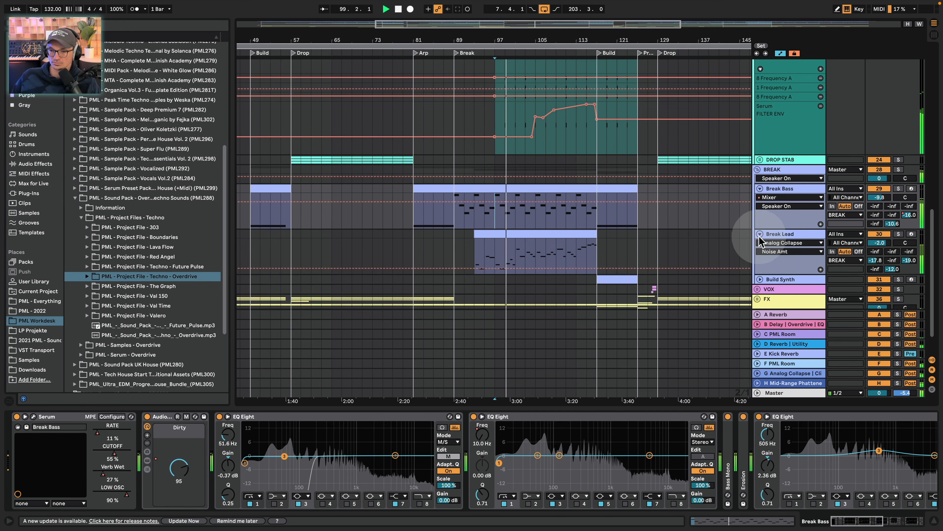
{"action": "scroll", "coordinate": [762, 238], "scroll_direction": "down", "scroll_amount": 1}
{"action": "left_click", "coordinate": [784, 220]}
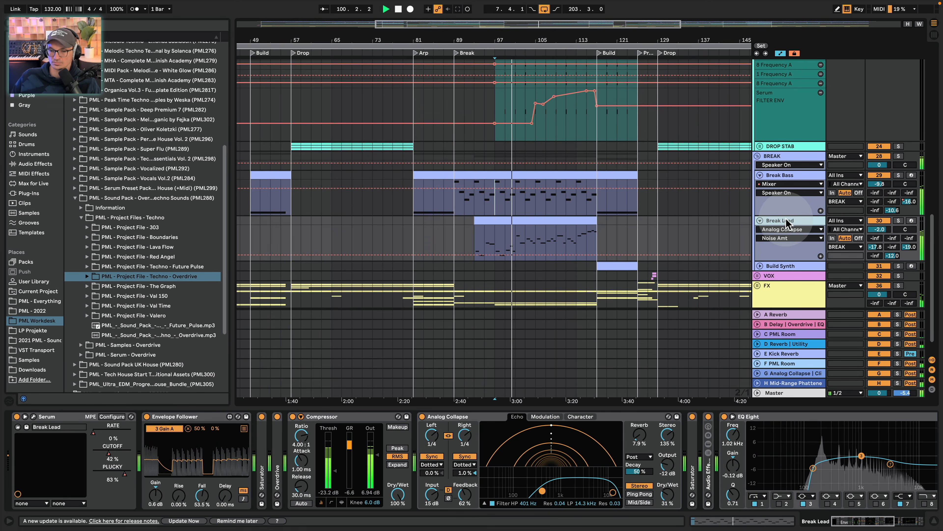
{"action": "left_click", "coordinate": [898, 220]}
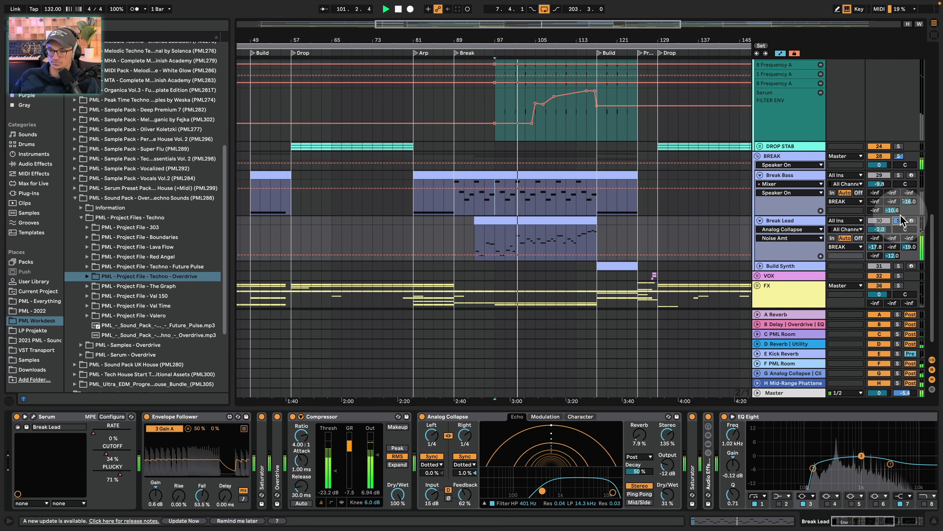
Examine the melody notes in the Break Lead MIDI clip during playback, and return to its device chain
{"action": "double_click", "coordinate": [551, 222]}
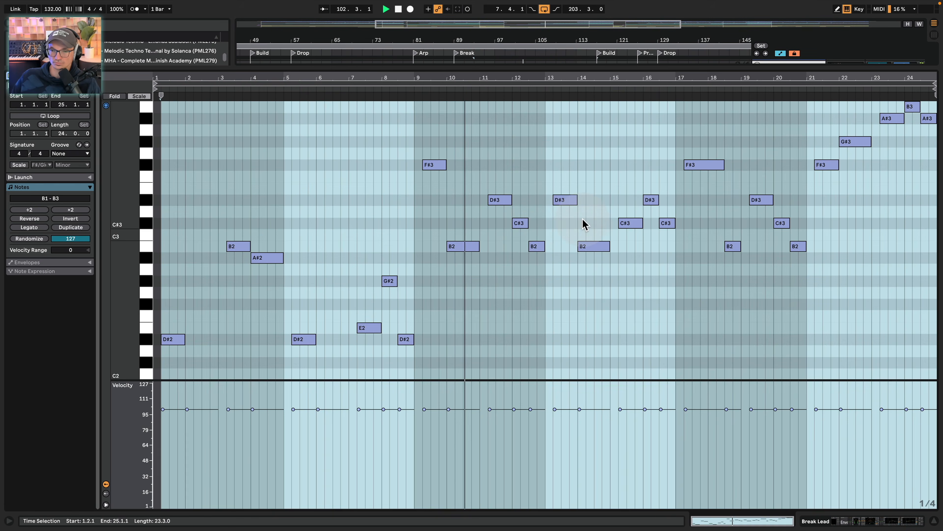
{"action": "left_click_drag", "start_coordinate": [497, 286], "coordinate": [502, 203]}
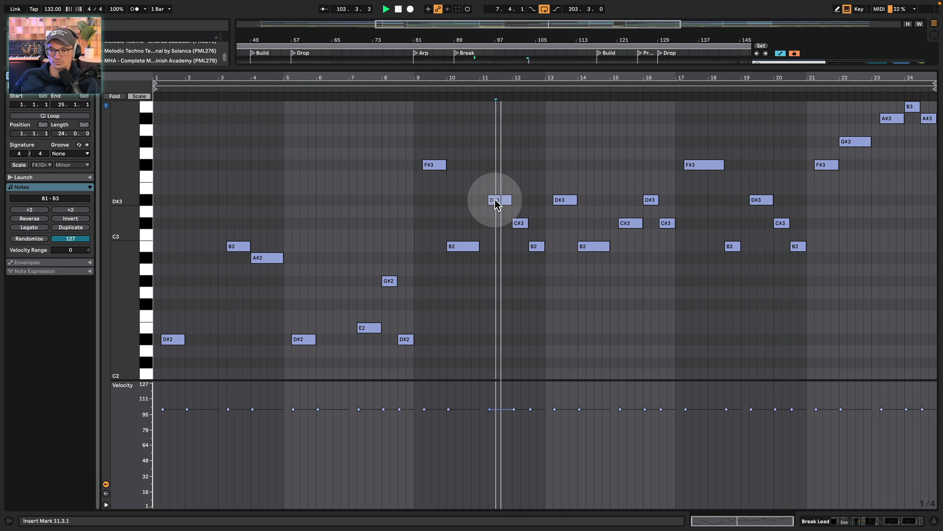
{"action": "left_click", "coordinate": [495, 203]}
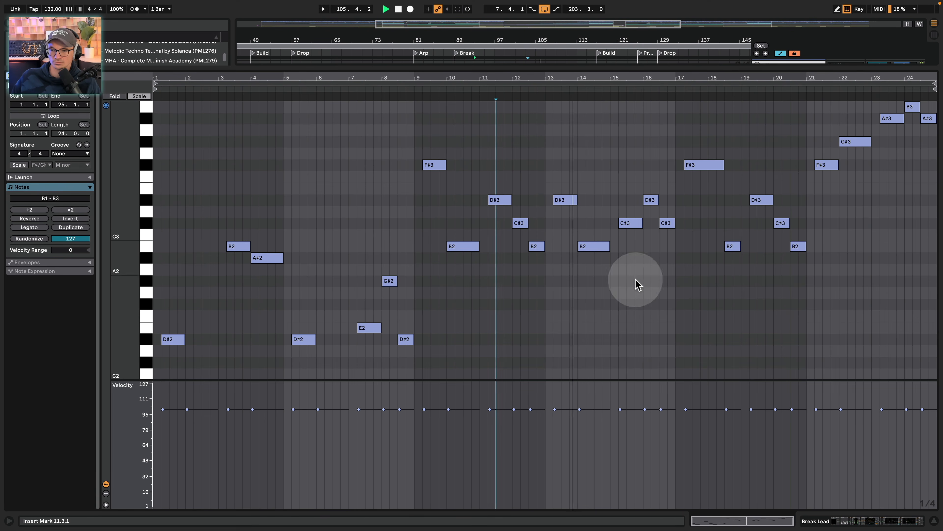
{"action": "left_click", "coordinate": [871, 524]}
{"action": "left_click", "coordinate": [605, 223]}
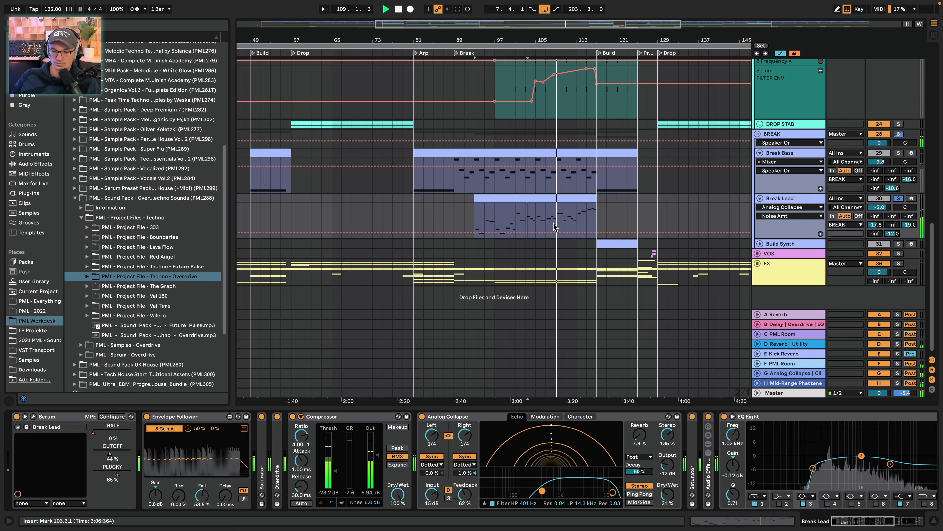
Add Break Bass and Build Synth to the soloed Break Lead, with the Build Synth track unfolded
{"action": "left_click", "coordinate": [783, 172]}
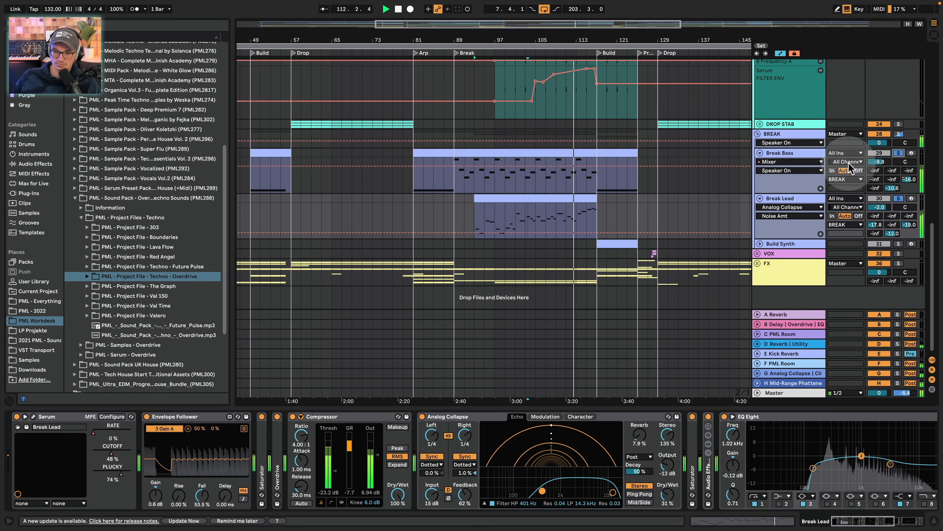
{"action": "left_click_drag", "start_coordinate": [576, 40], "coordinate": [573, 70]}
{"action": "left_click_drag", "start_coordinate": [521, 49], "coordinate": [521, 41]}
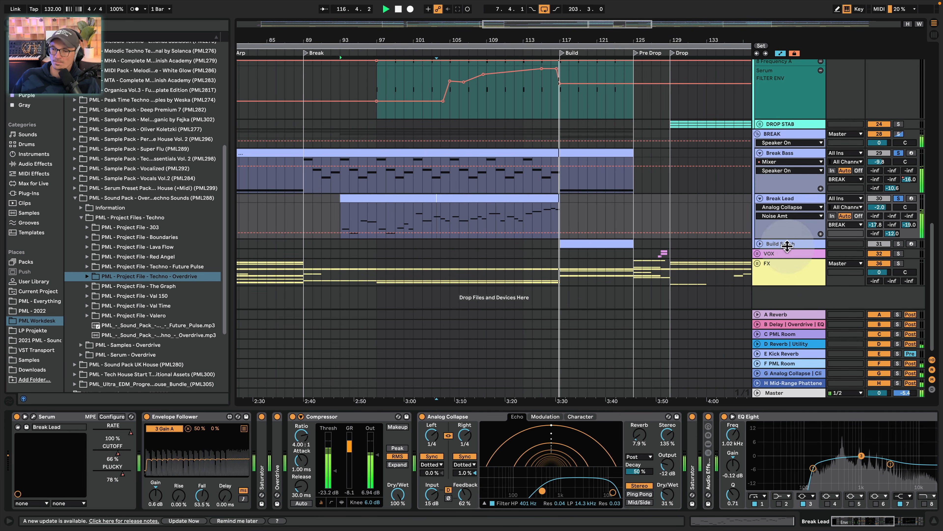
{"action": "left_click", "coordinate": [760, 244]}
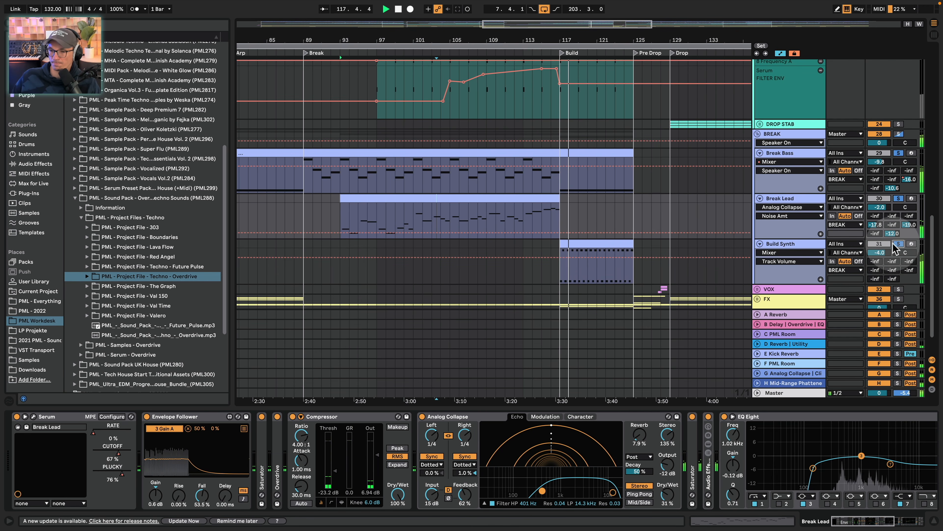
Inspect the octave note pattern in the Build Synth MIDI clip, and return to its device chain
{"action": "double_click", "coordinate": [604, 254]}
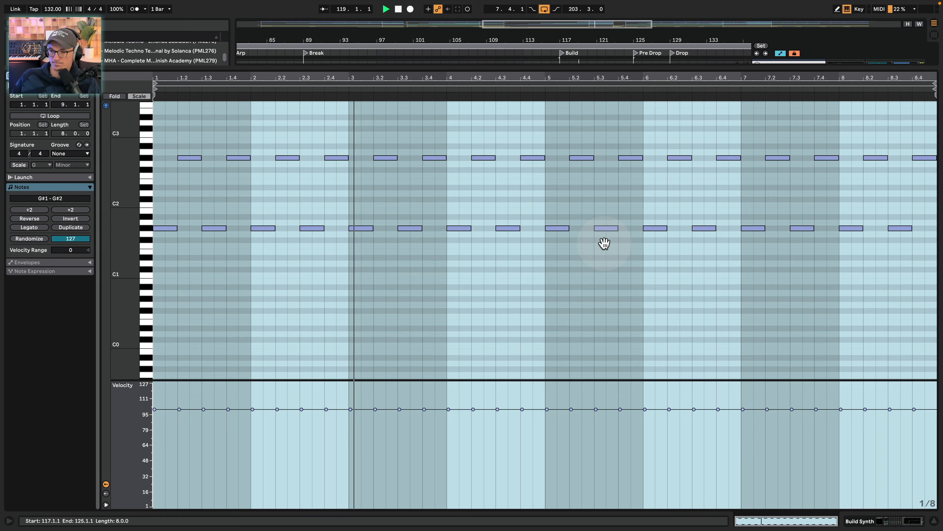
{"action": "left_click", "coordinate": [552, 265]}
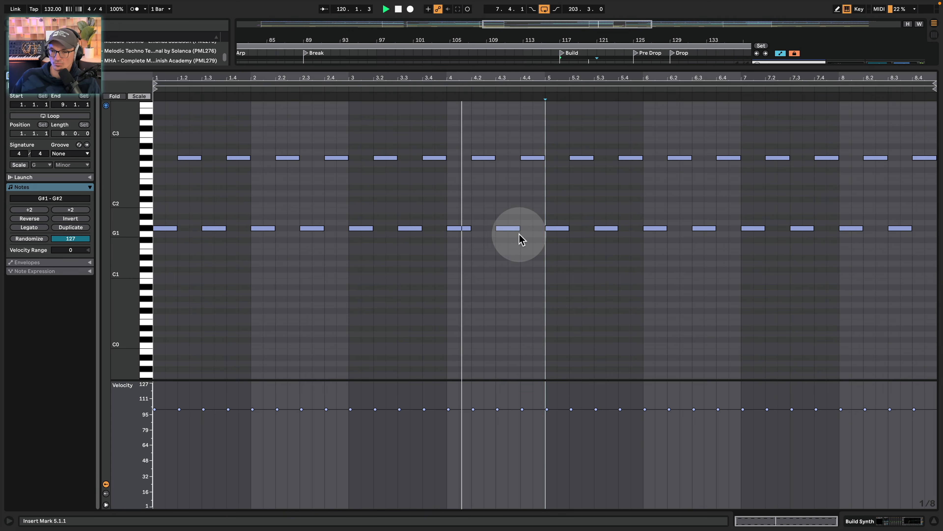
{"action": "left_click", "coordinate": [883, 522]}
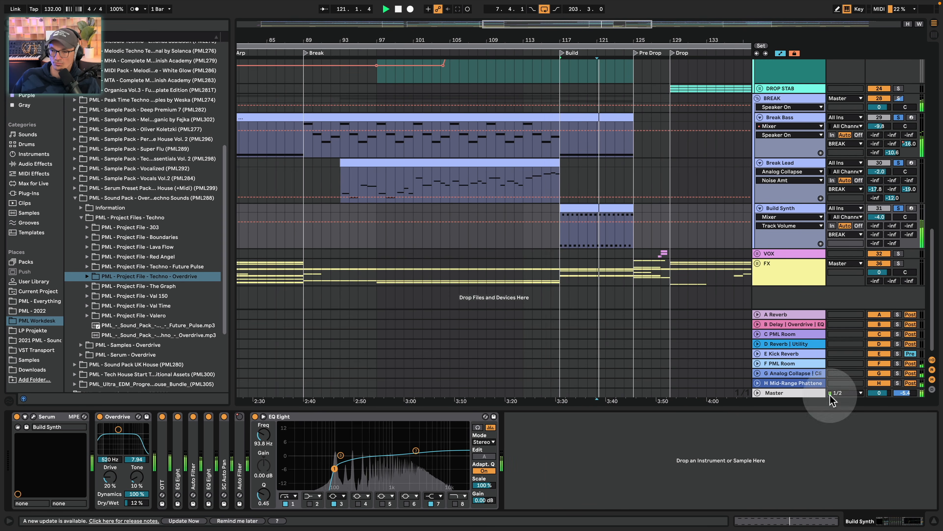
{"action": "scroll", "coordinate": [766, 255], "scroll_direction": "up", "scroll_amount": 2}
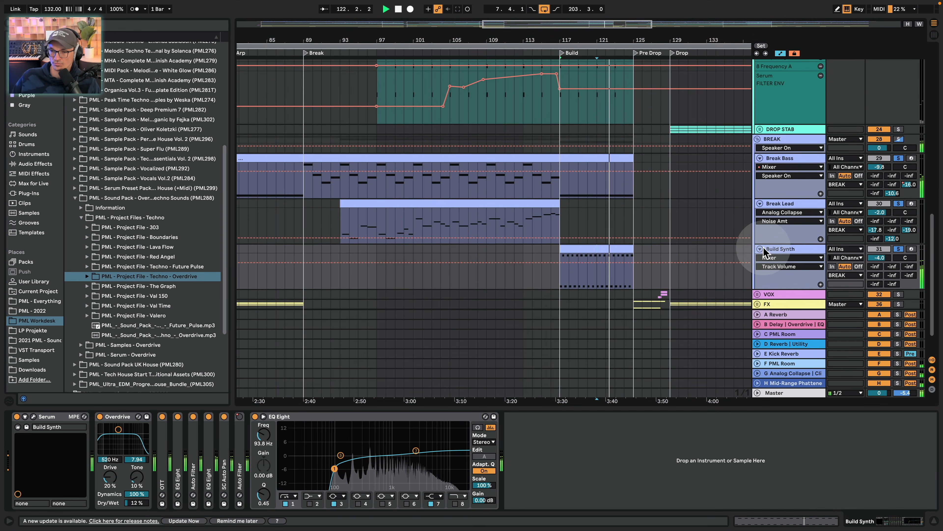
Set the playback start to bar 107 on Break Lead, show its devices and solo that track alone
{"action": "mouse_move", "coordinate": [612, 38]}
{"action": "left_mouse_down"}
{"action": "mouse_move", "coordinate": [612, 24]}
{"action": "mouse_move", "coordinate": [596, 40]}
{"action": "left_mouse_up"}
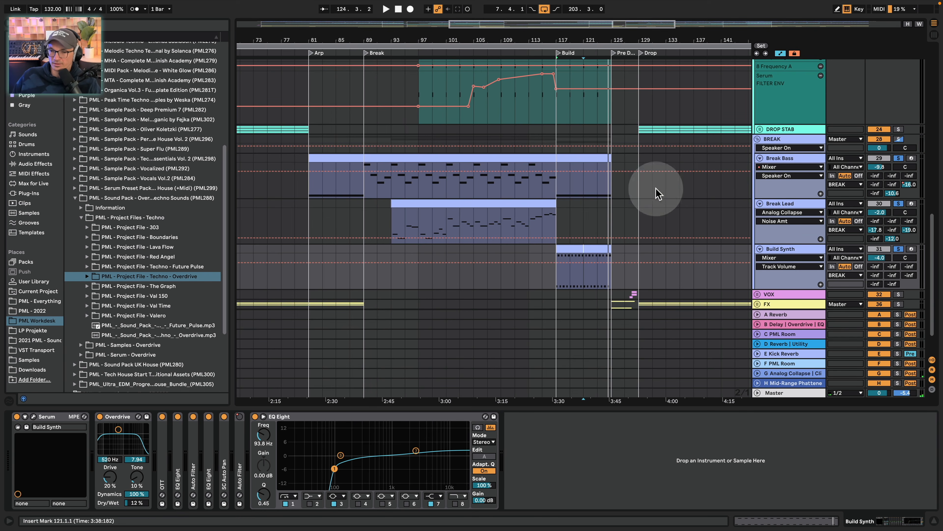
{"action": "left_click", "coordinate": [488, 227]}
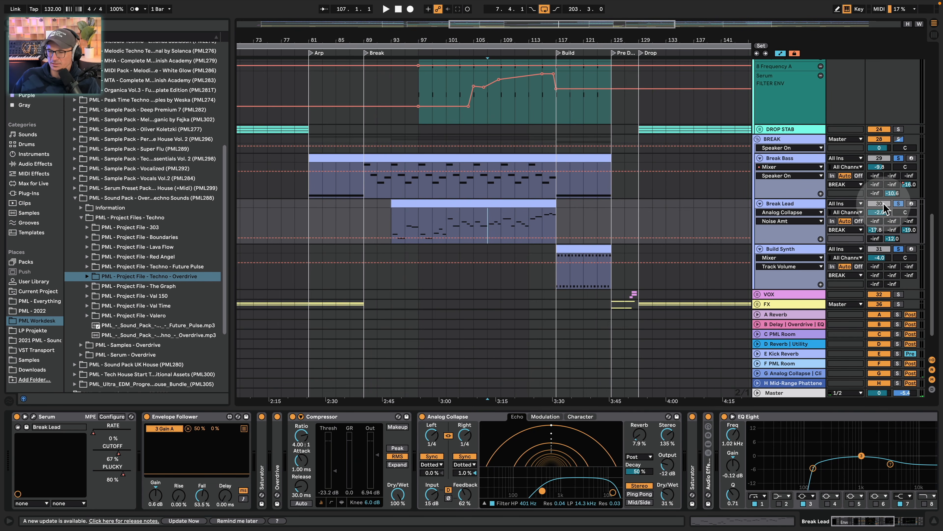
{"action": "left_click", "coordinate": [898, 203]}
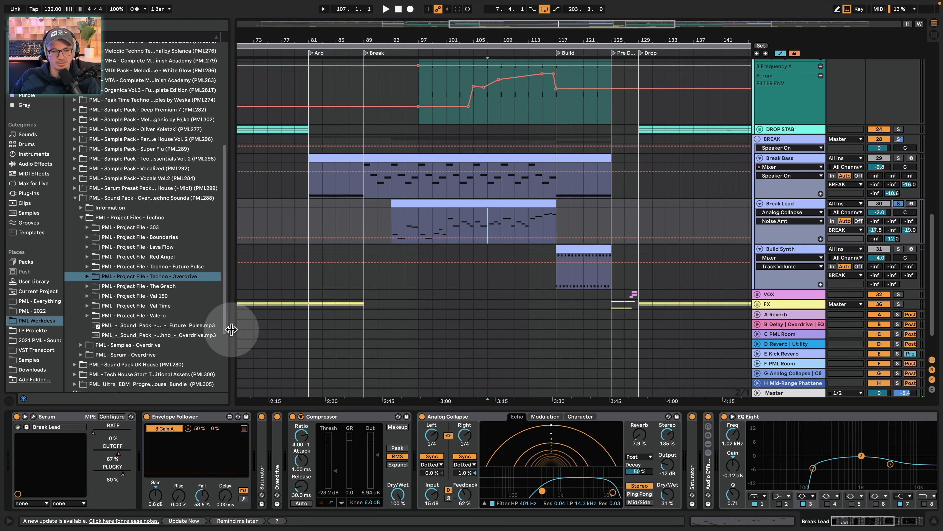
Open the Serum synth of the Break Lead track and audition its sound briefly from bar 107
{"action": "left_click", "coordinate": [35, 417]}
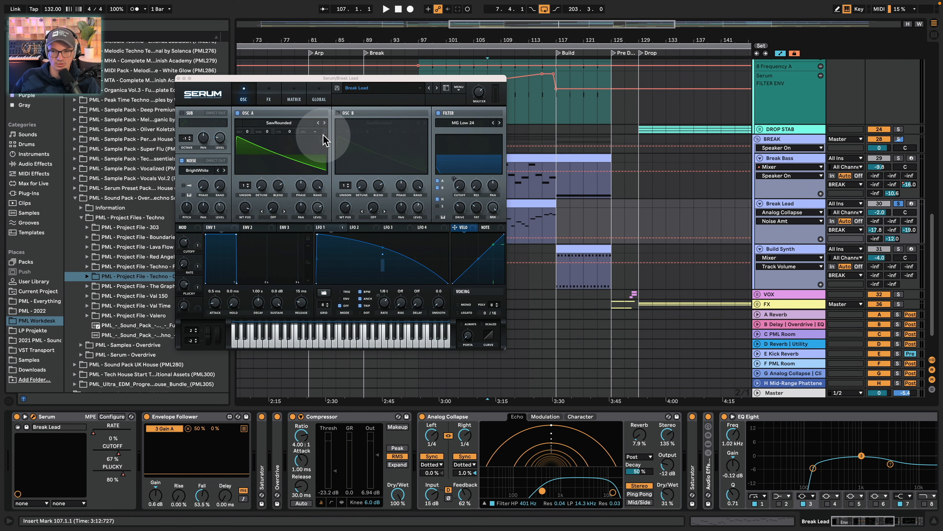
{"action": "key", "text": "space"}
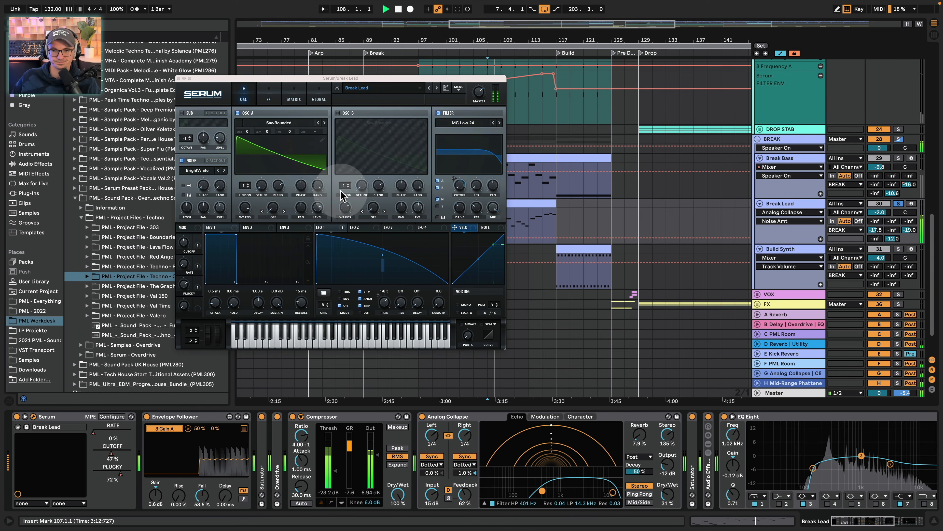
{"action": "key", "text": "space"}
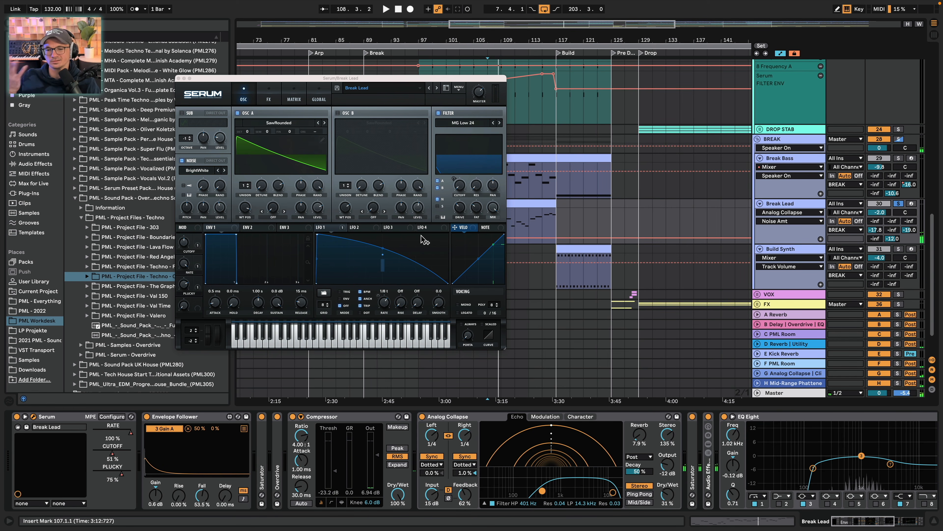
Examine the LFO 1 shape and its modulation of the filter cutoff in the Break Lead's Serum patch
{"action": "left_click", "coordinate": [422, 251]}
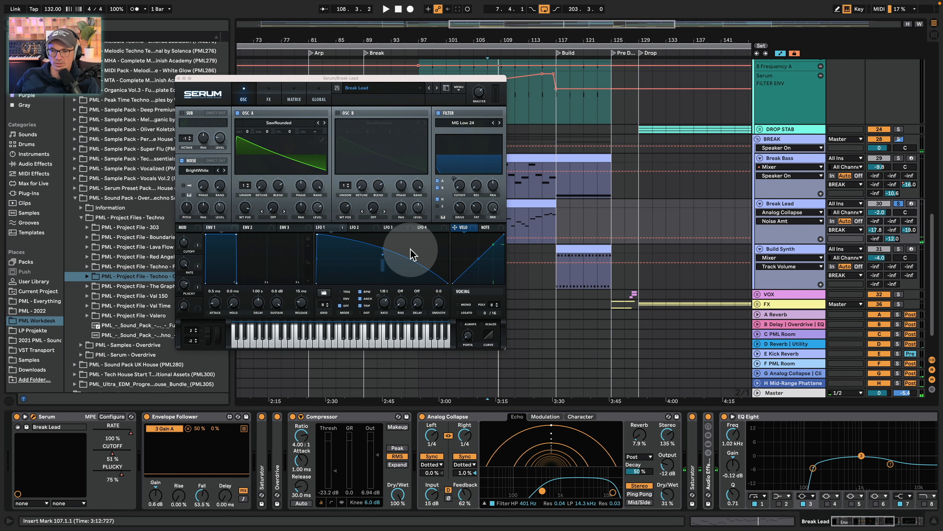
{"action": "left_click", "coordinate": [528, 203]}
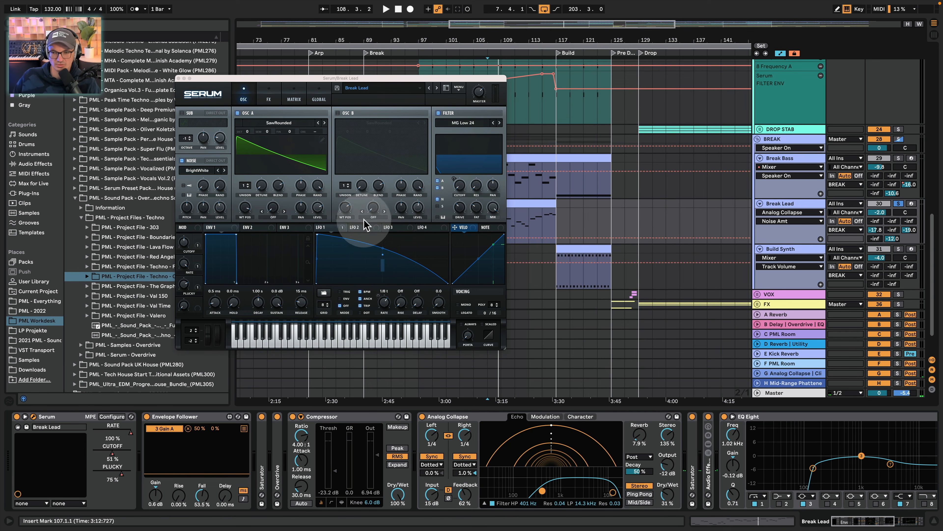
{"action": "left_click", "coordinate": [327, 228]}
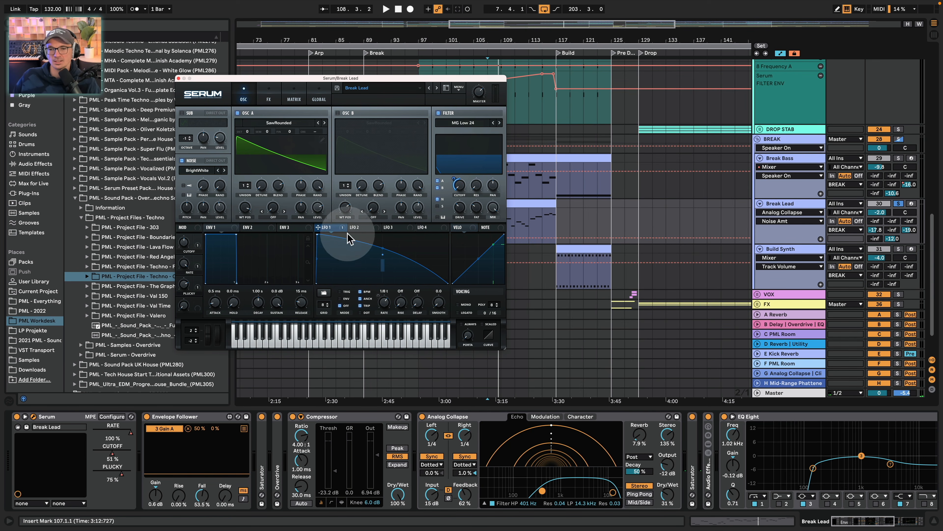
{"action": "left_click", "coordinate": [361, 229]}
{"action": "left_click", "coordinate": [330, 228]}
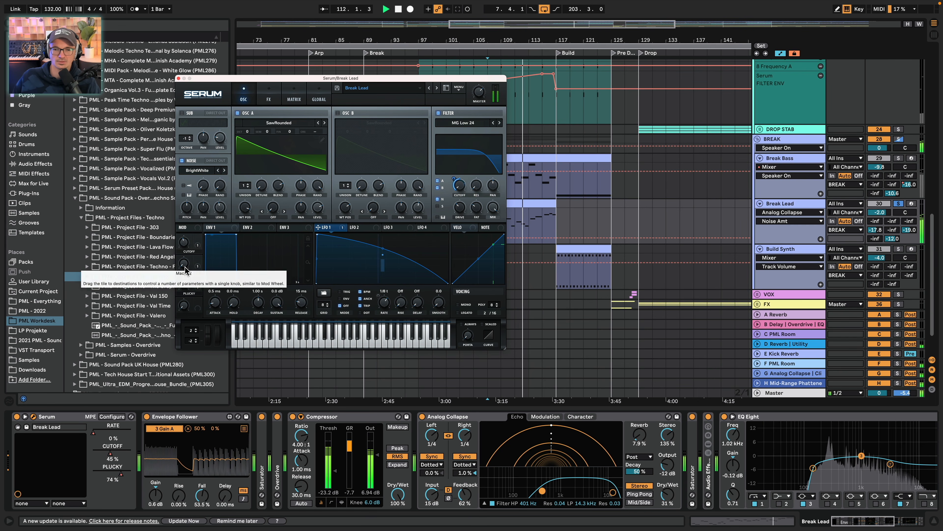
Touch Serum's RATE macro to bring up its automation on Break Lead, and move the Serum window clear of the automation curve
{"action": "left_click_drag", "start_coordinate": [197, 259], "coordinate": [332, 235]}
{"action": "key", "text": "space"}
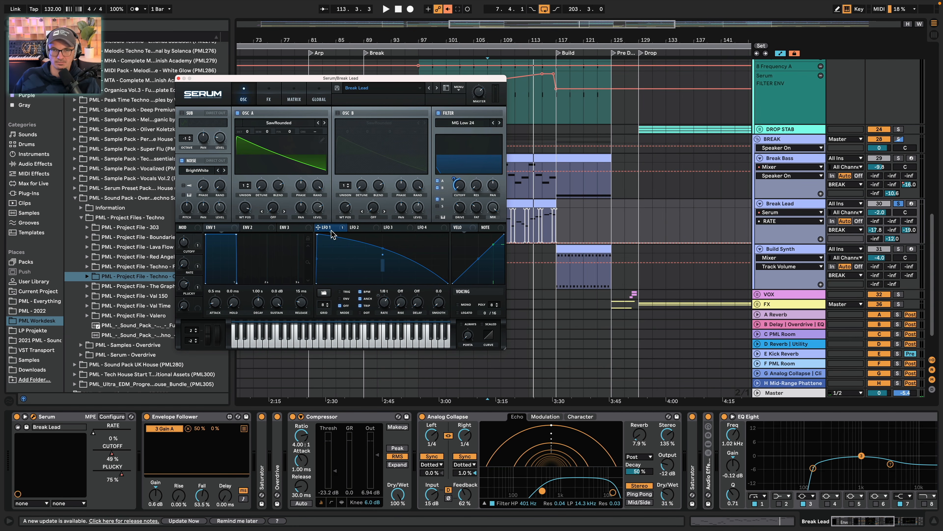
{"action": "left_click_drag", "start_coordinate": [335, 227], "coordinate": [386, 307]}
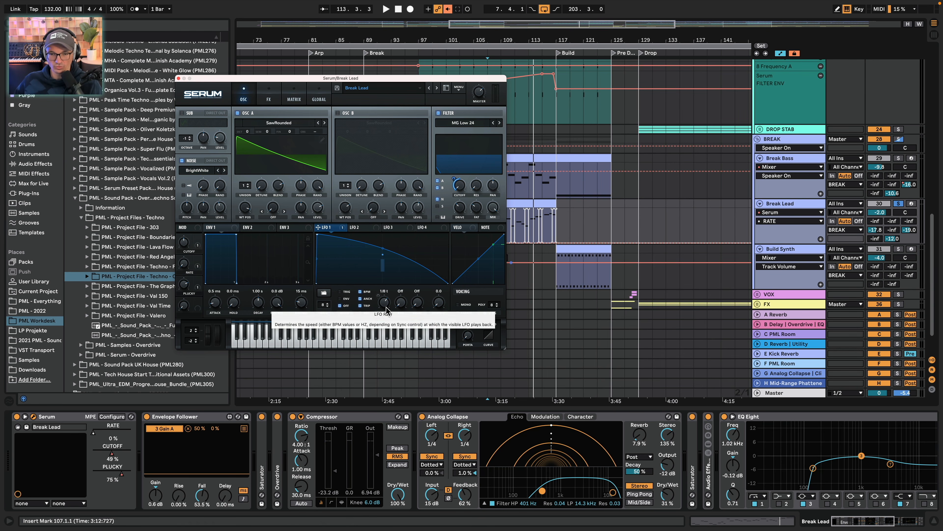
{"action": "left_click_drag", "start_coordinate": [189, 274], "coordinate": [188, 274]}
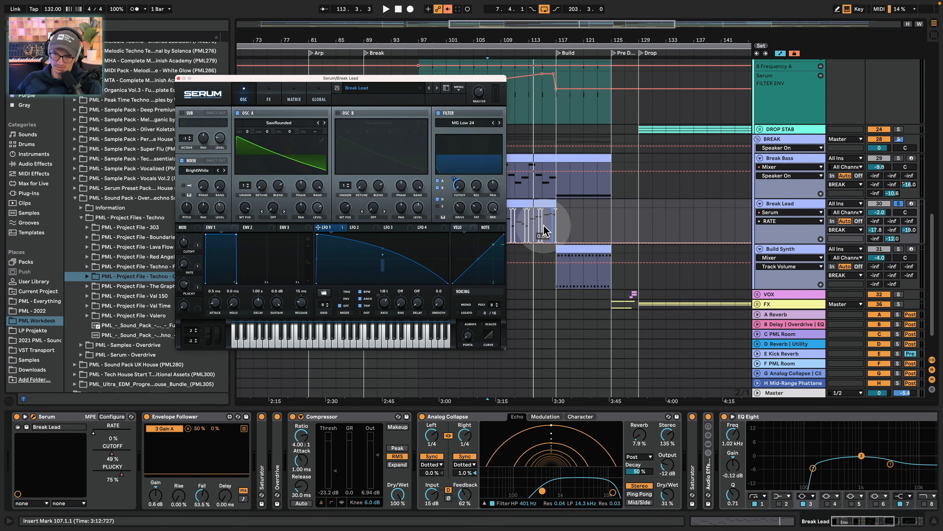
{"action": "left_click_drag", "start_coordinate": [433, 79], "coordinate": [363, 82]}
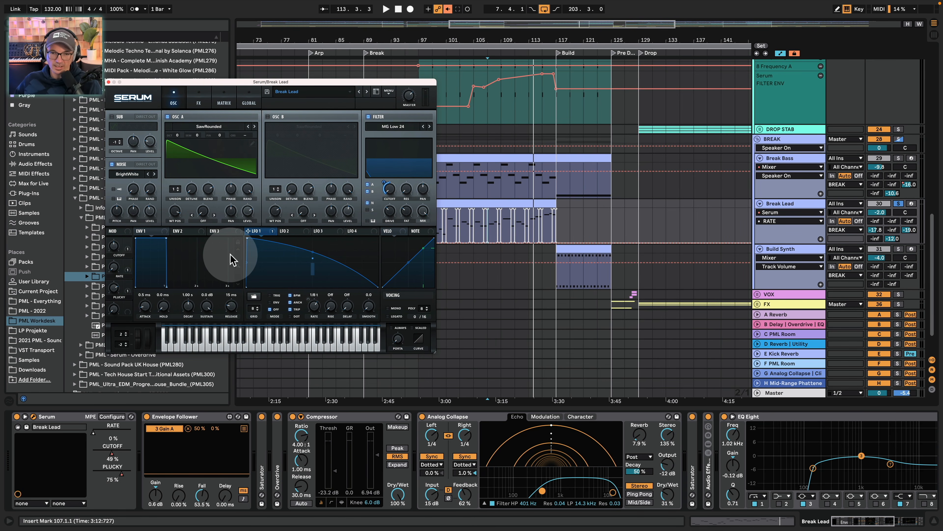
Re-enable the overridden RATE automation and play the Break Lead through to the start of the Build section
{"action": "left_click", "coordinate": [449, 10]}
{"action": "key", "text": "space"}
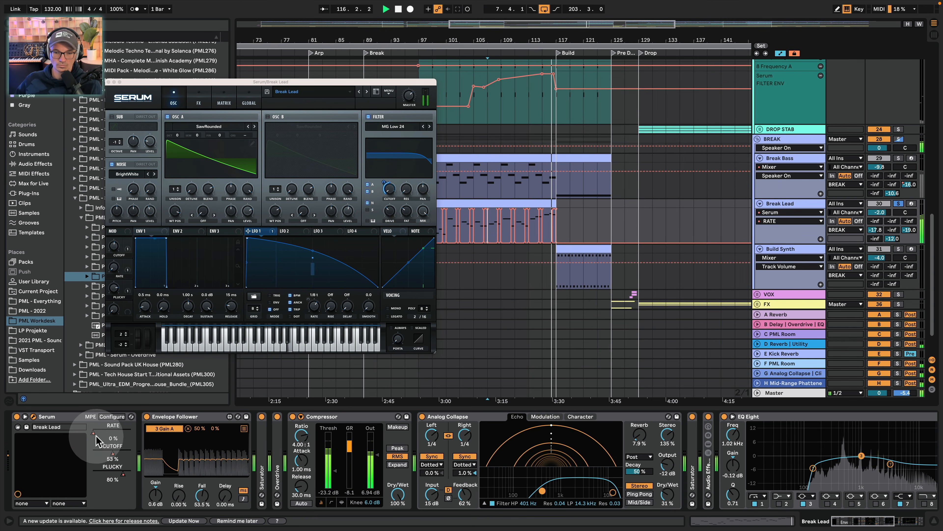
{"action": "key", "text": "space"}
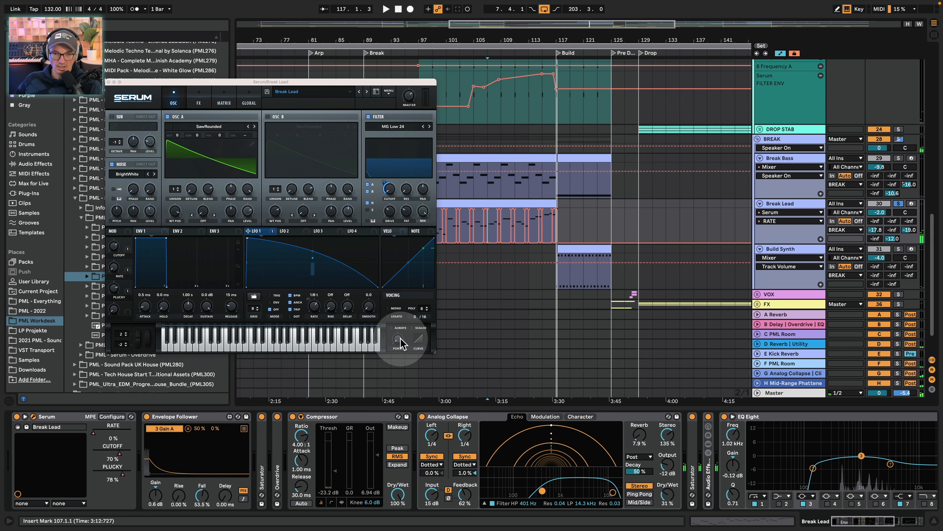
Unfold the first Saturator and the Overdrive in the Break Lead device chain
{"action": "double_click", "coordinate": [265, 439]}
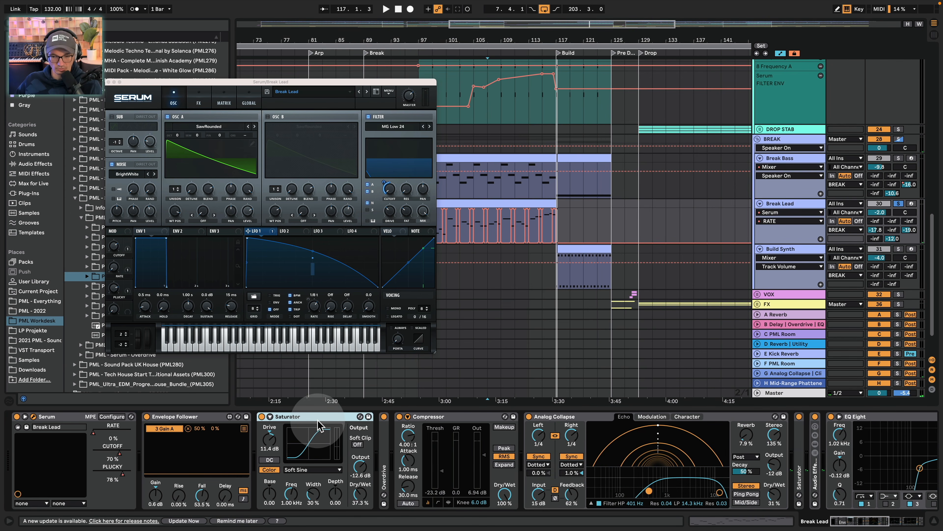
{"action": "double_click", "coordinate": [384, 465]}
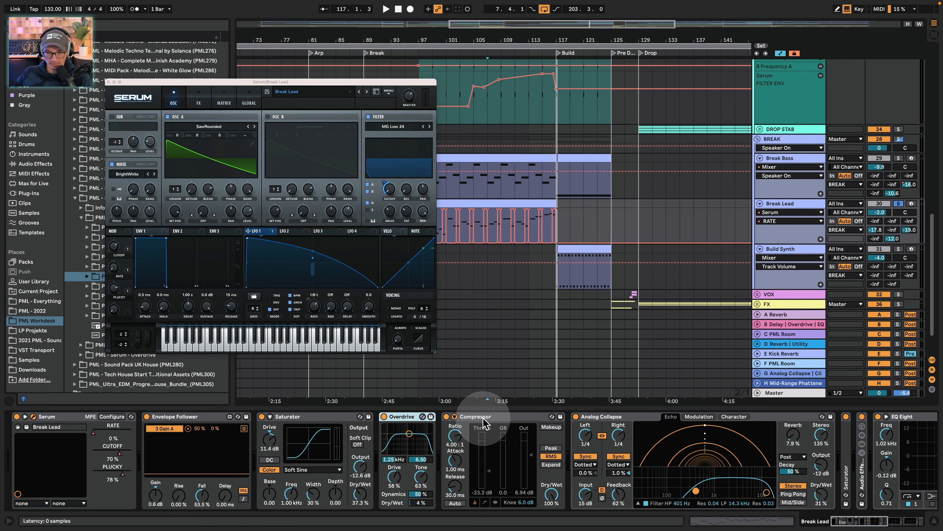
Compare the Break Lead during playback with the Compressor and the Analog Collapse echo switched off and on
{"action": "key", "text": "space"}
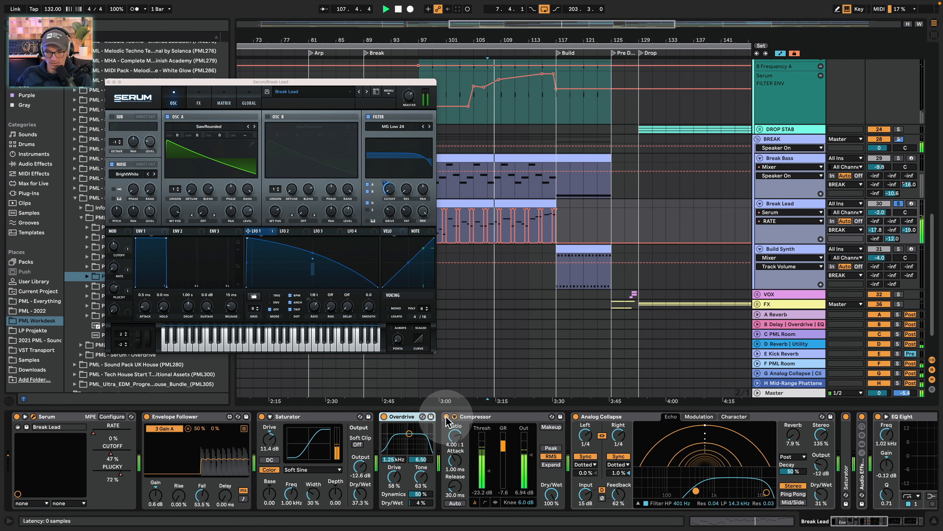
{"action": "left_click", "coordinate": [453, 417]}
{"action": "key", "text": "space"}
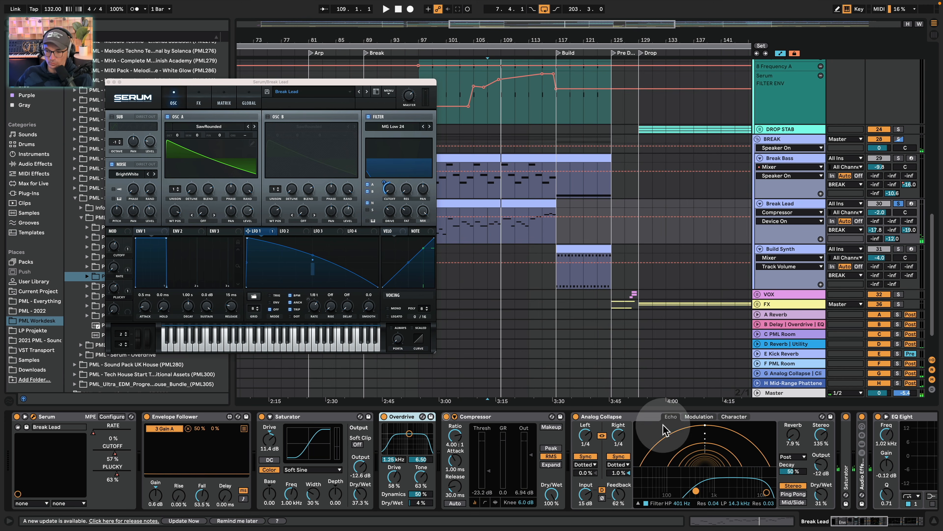
{"action": "left_click", "coordinate": [575, 417]}
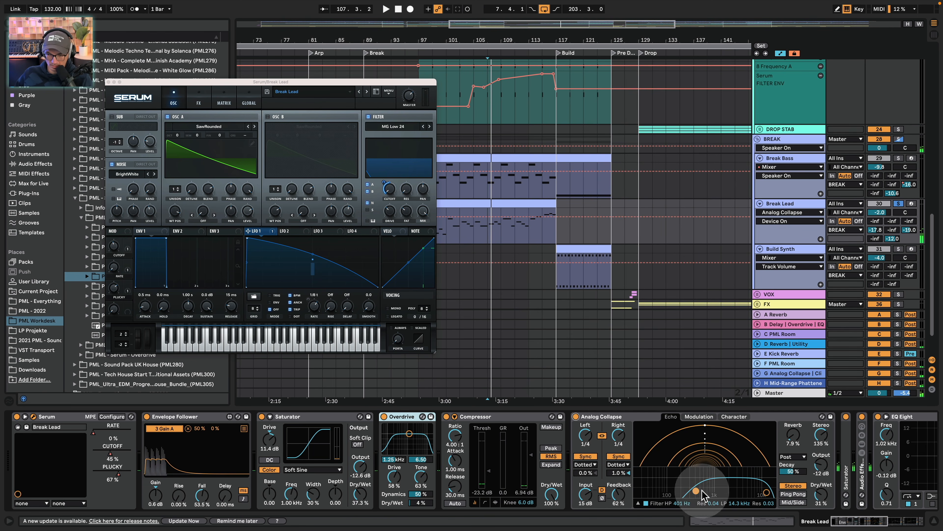
Unfold the second Saturator, set to Analog Clip, and compare the Break Lead with it bypassed and active
{"action": "left_click", "coordinate": [861, 524]}
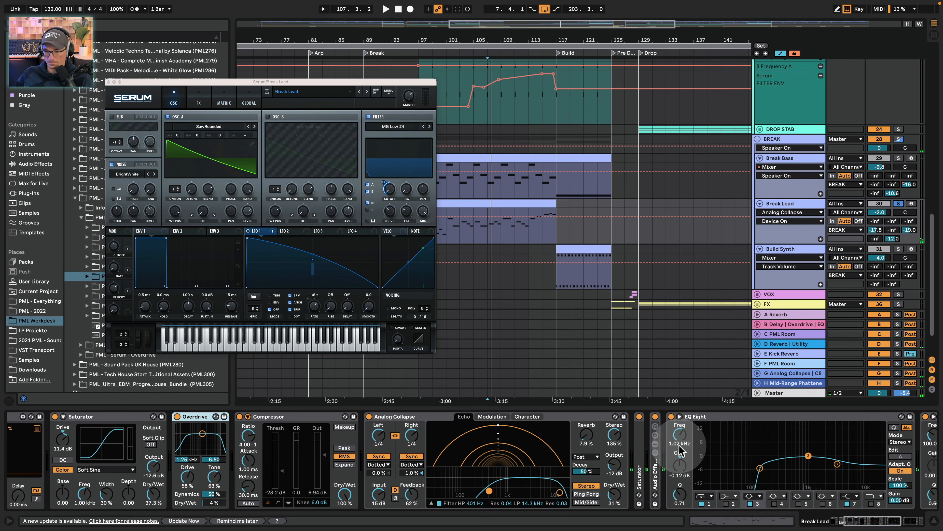
{"action": "double_click", "coordinate": [645, 452]}
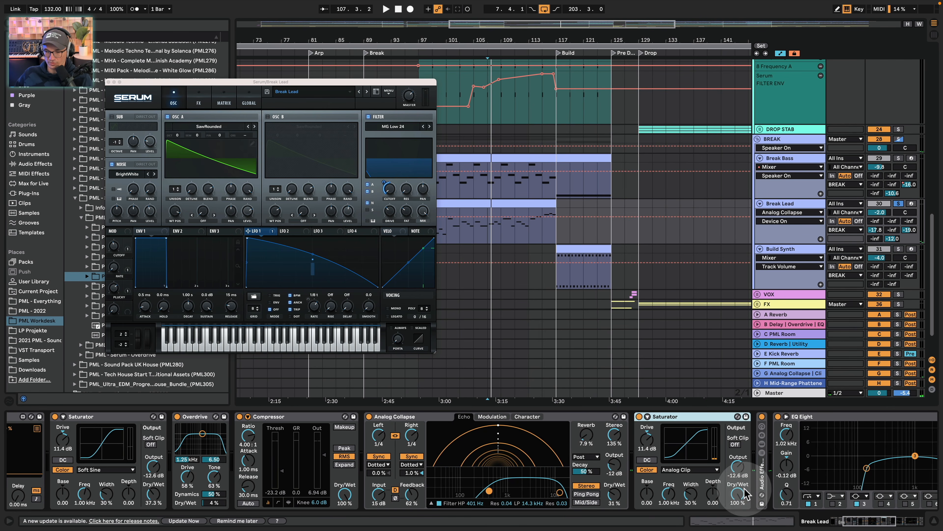
{"action": "key", "text": "space"}
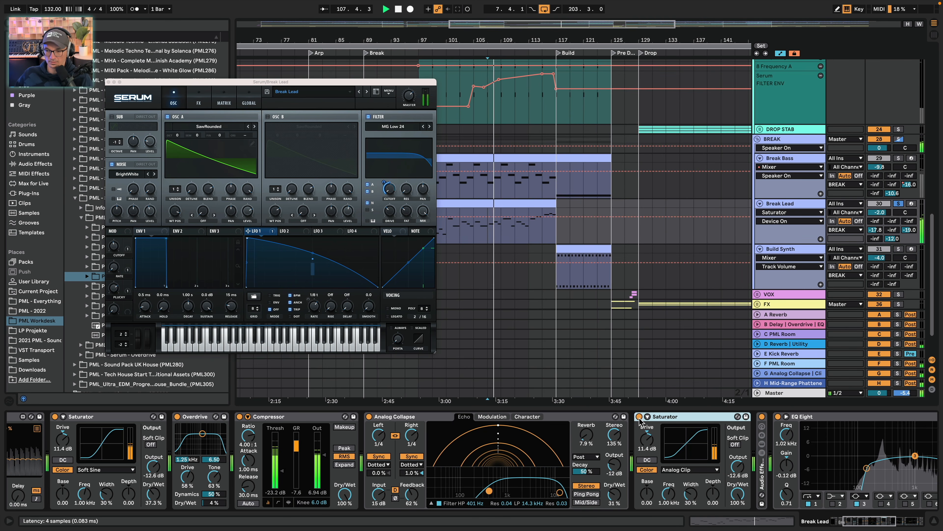
{"action": "scroll", "coordinate": [706, 472], "scroll_direction": "right", "scroll_amount": 3}
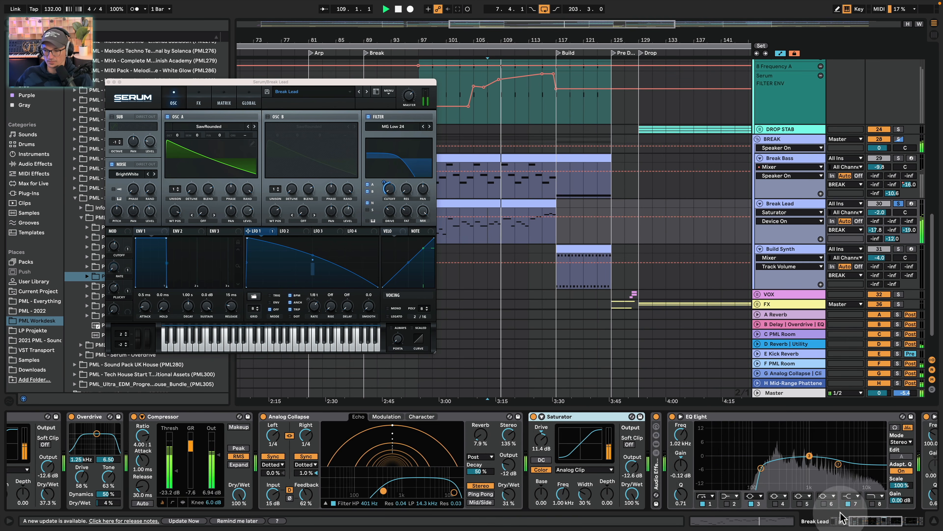
{"action": "key", "text": "space"}
Unfold the Audio Effect Rack, show its Reverb chain, and compare the Break Lead with the rack off and on
{"action": "double_click", "coordinate": [657, 474]}
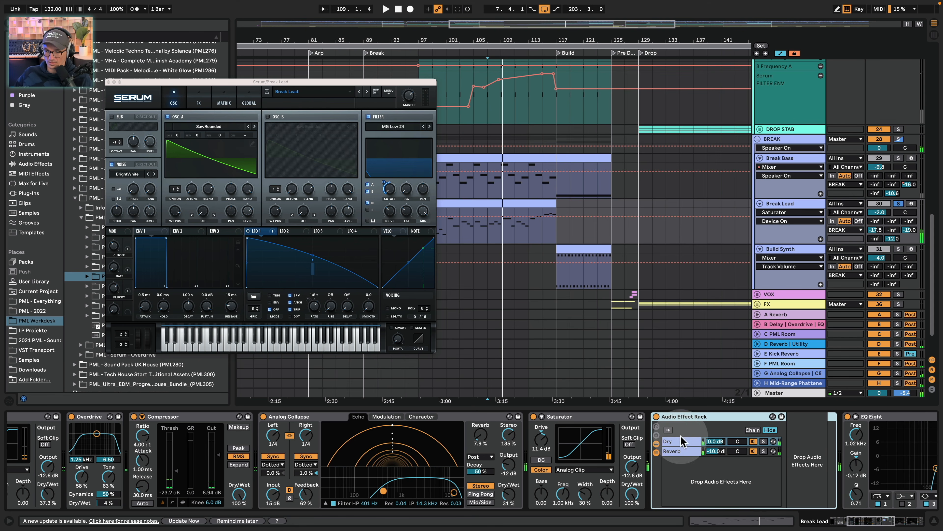
{"action": "left_click", "coordinate": [680, 451]}
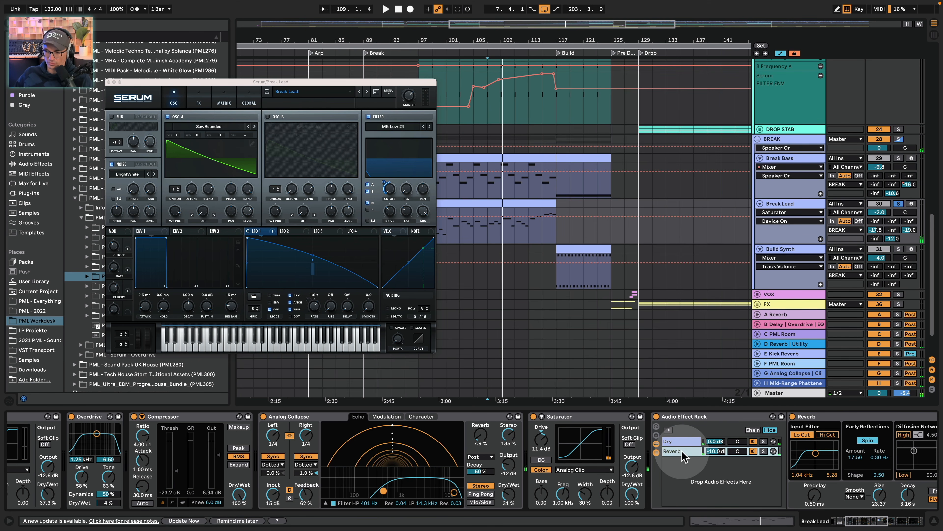
{"action": "scroll", "coordinate": [866, 527], "scroll_direction": "right", "scroll_amount": 8}
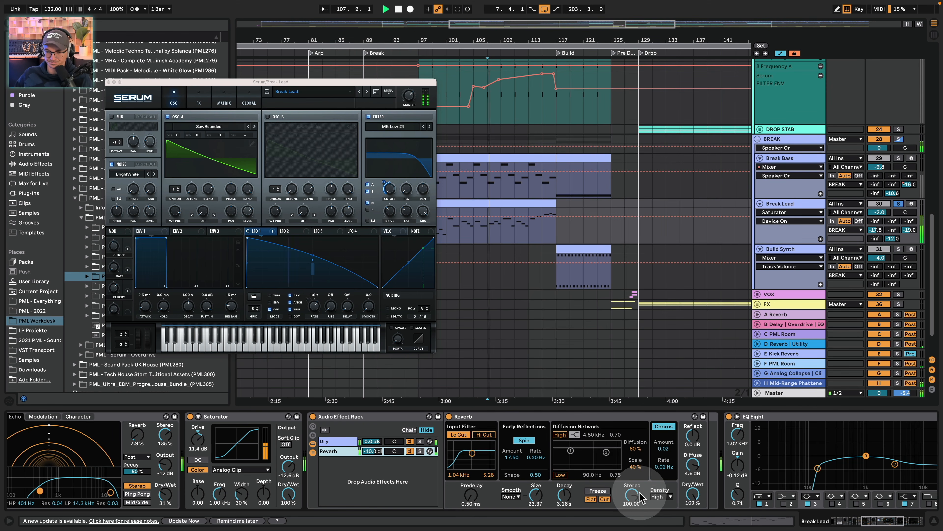
{"action": "left_click", "coordinate": [312, 417]}
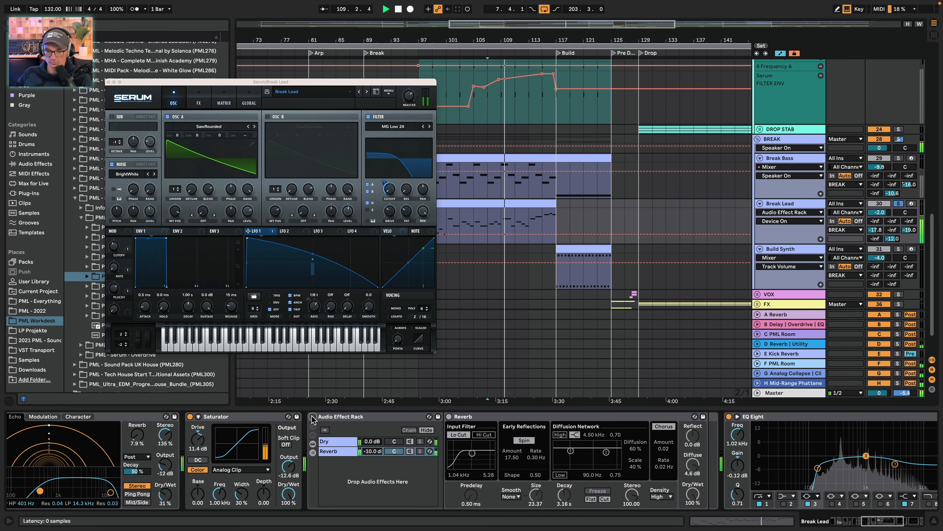
{"action": "left_click", "coordinate": [312, 417]}
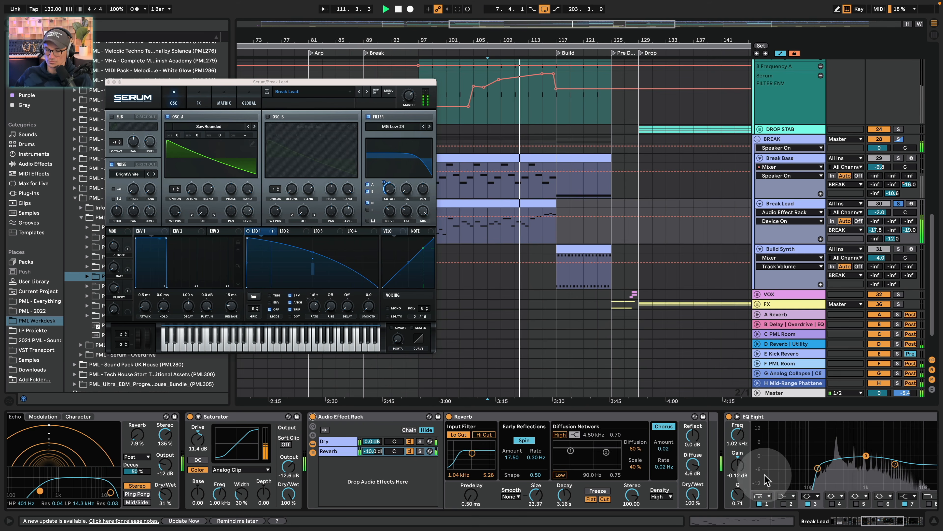
Audition the 245 Hz cut in the last EQ Eight of the Break Lead chain using its band-listening mode
{"action": "left_click_drag", "start_coordinate": [877, 522], "coordinate": [891, 523]}
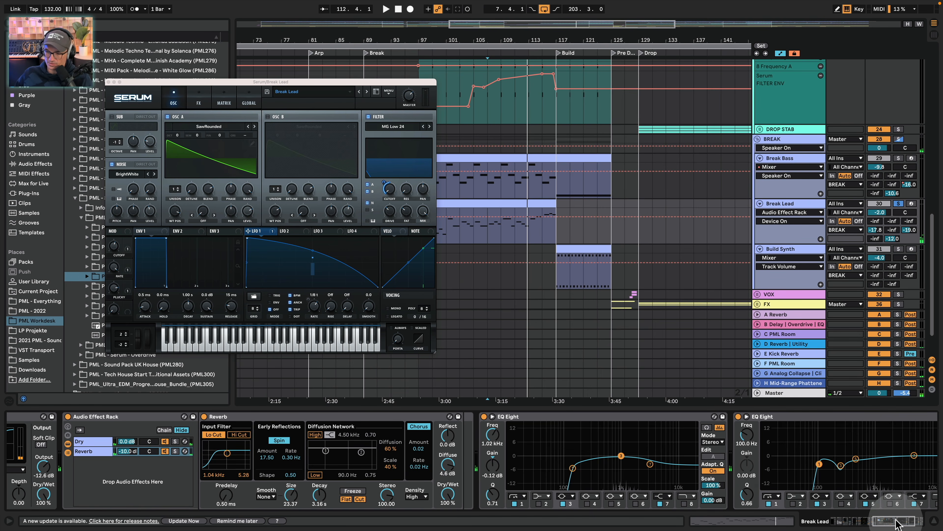
{"action": "scroll", "coordinate": [854, 478], "scroll_direction": "right", "scroll_amount": 5}
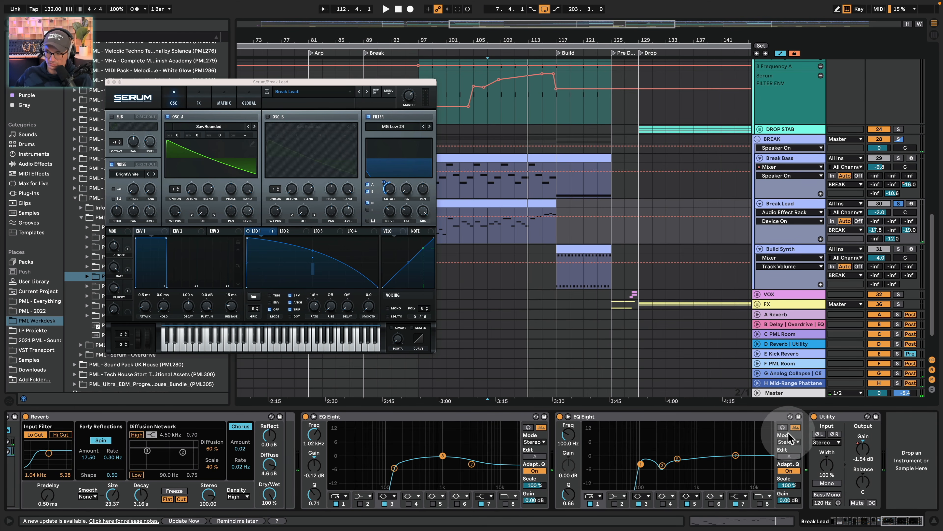
{"action": "left_click", "coordinate": [782, 427]}
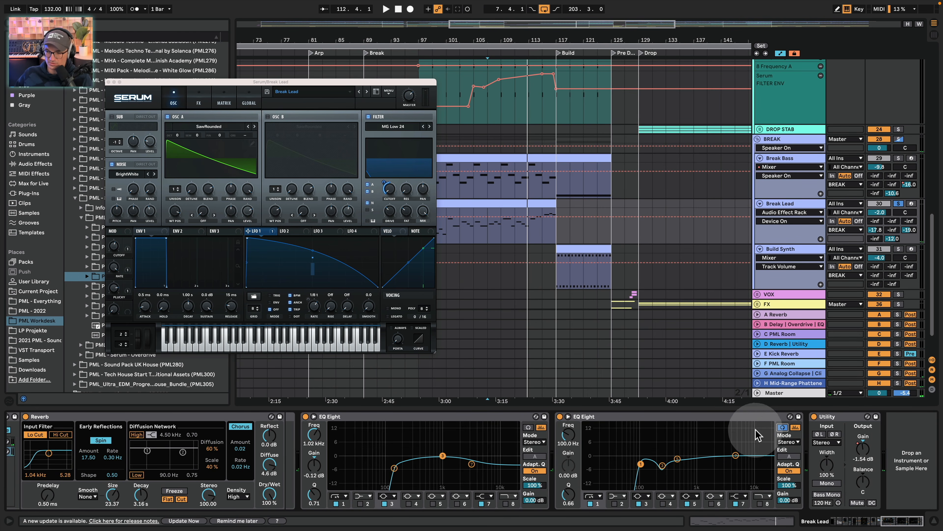
{"action": "left_click", "coordinate": [663, 466]}
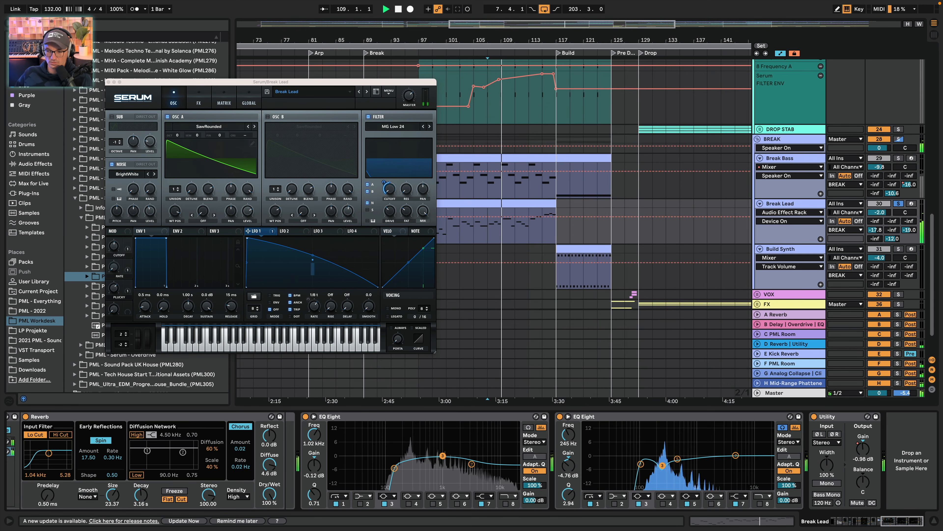
{"action": "key", "text": "space"}
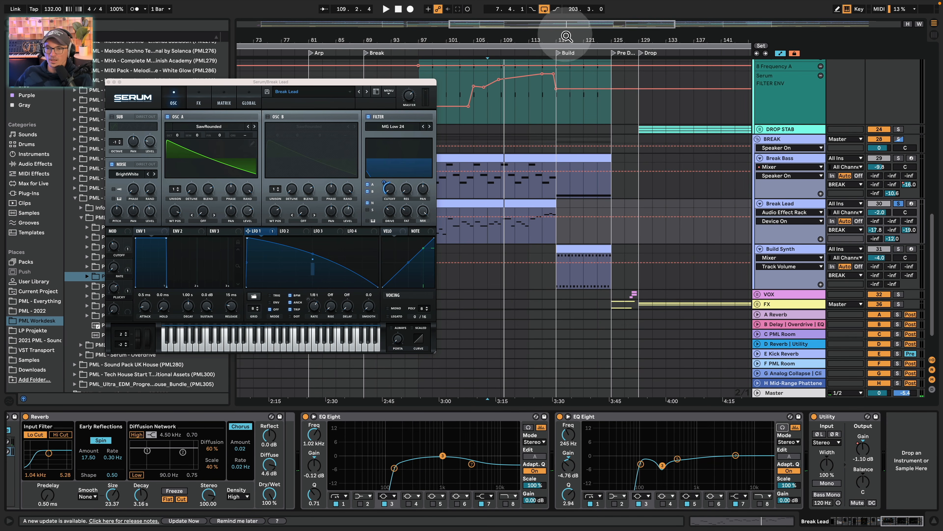
Solo the Break Bass track in place of the Break Lead and play it from the start of the Break at bar 89
{"action": "left_click_drag", "start_coordinate": [566, 38], "coordinate": [595, 19]}
{"action": "left_click", "coordinate": [786, 160]}
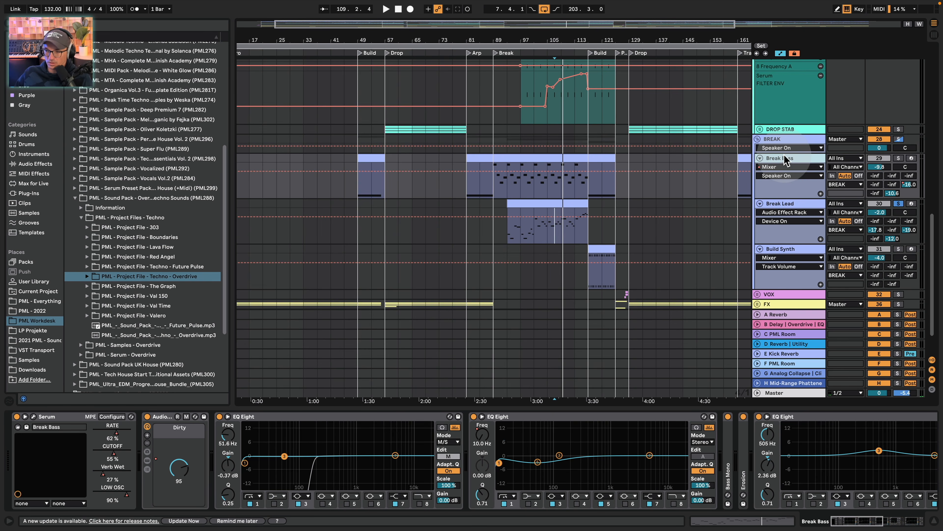
{"action": "left_click", "coordinate": [898, 158]}
{"action": "left_click", "coordinate": [532, 162]}
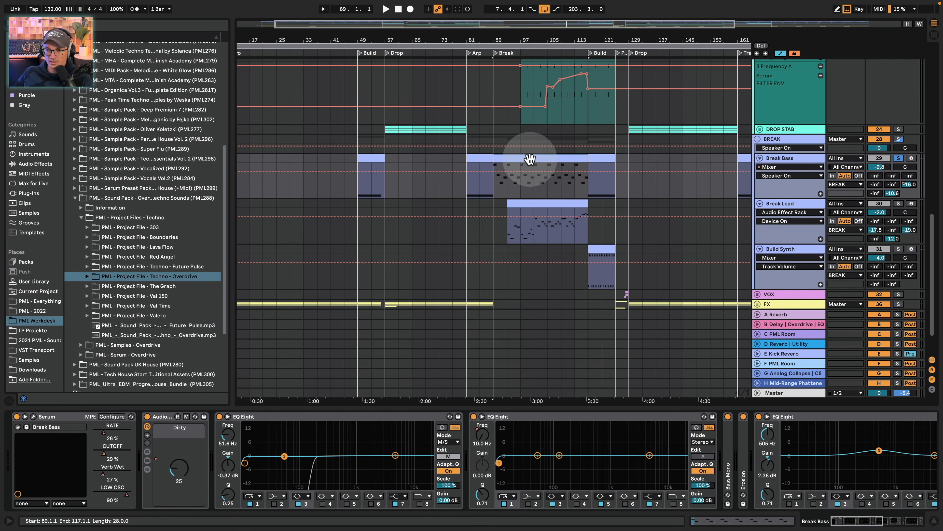
{"action": "key", "text": "space"}
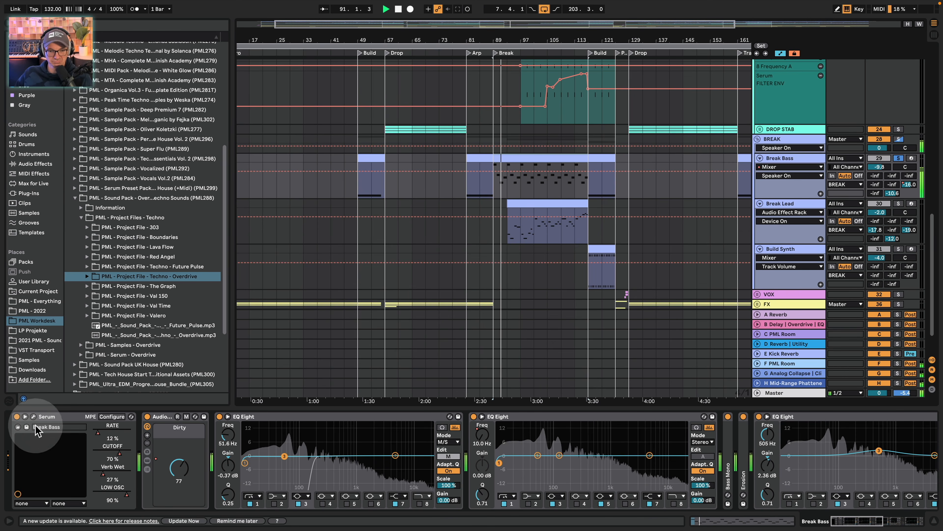
Open the Break Bass's Serum patch and examine its oscillators and filter with playback stopped and running
{"action": "left_click", "coordinate": [34, 416]}
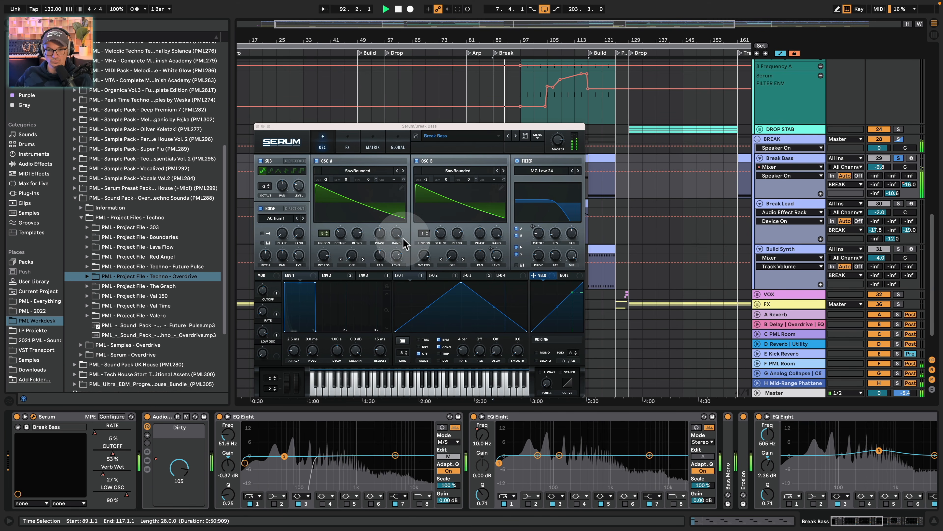
{"action": "key", "text": "space"}
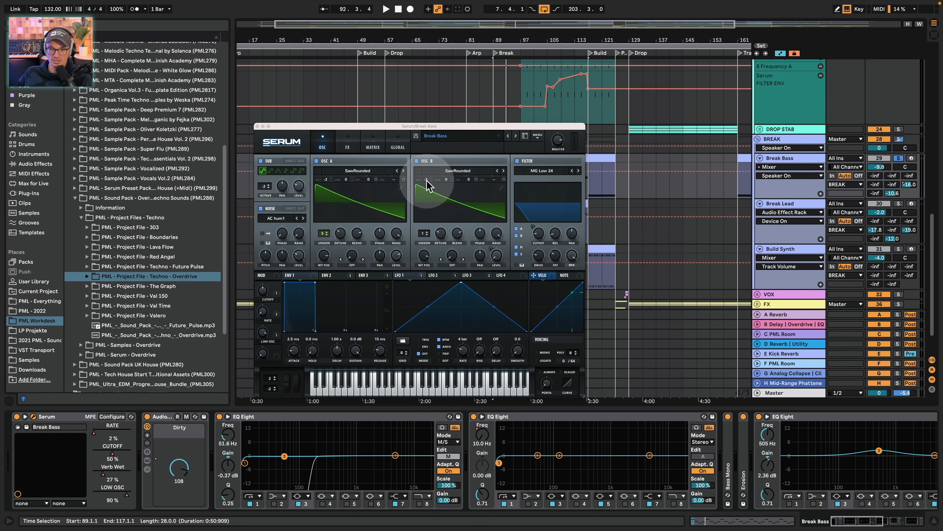
{"action": "key", "text": "space"}
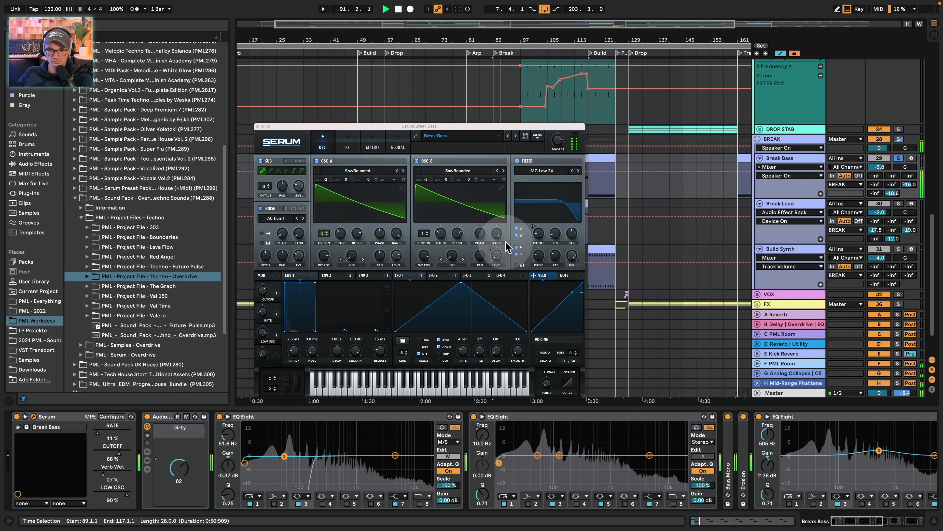
Compare the LFO 1, LFO 2 and LFO 3 shapes and review Envelope 2 of the Break Bass patch during playback
{"action": "left_click", "coordinate": [447, 277]}
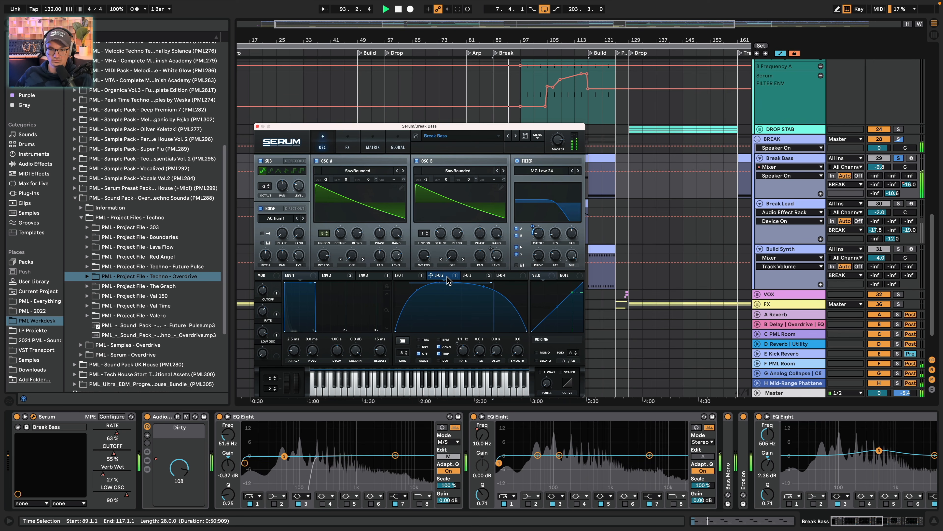
{"action": "left_click_drag", "start_coordinate": [448, 281], "coordinate": [424, 281]}
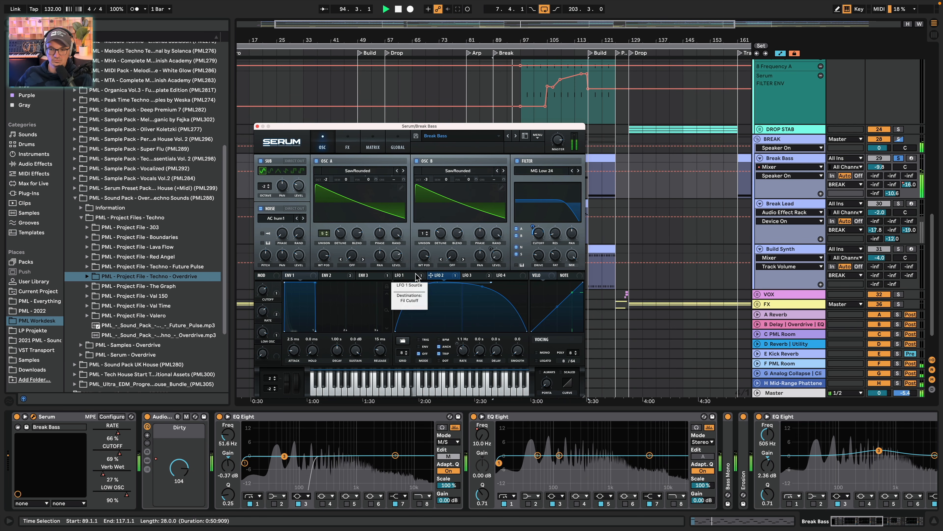
{"action": "left_click", "coordinate": [476, 275]}
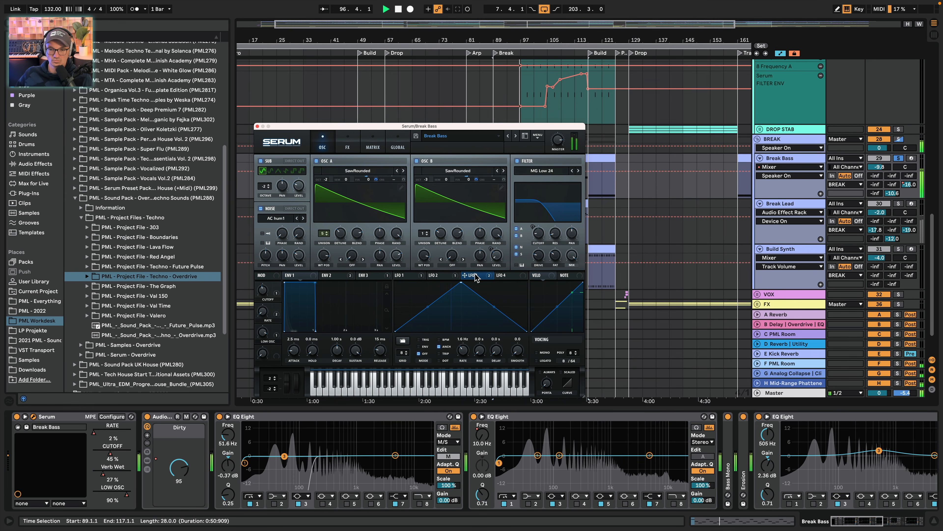
{"action": "left_click", "coordinate": [330, 276]}
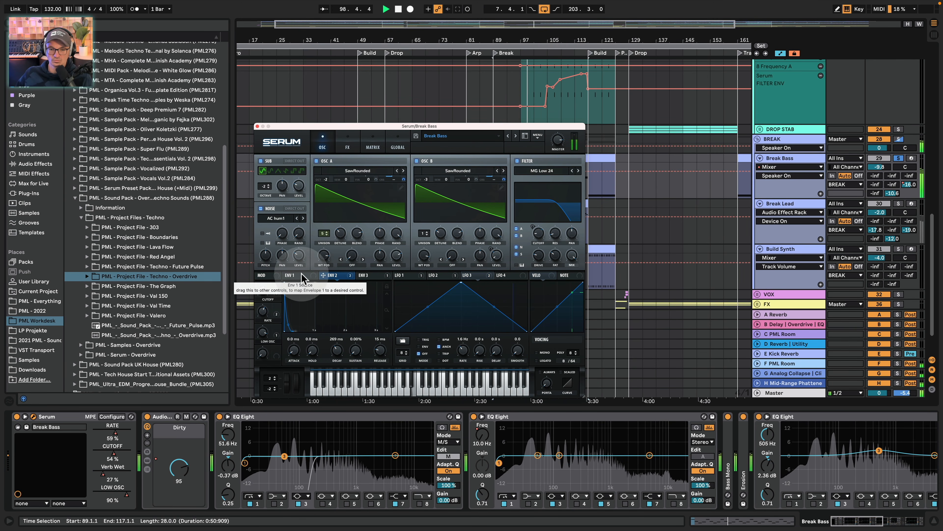
{"action": "left_click", "coordinate": [433, 276]}
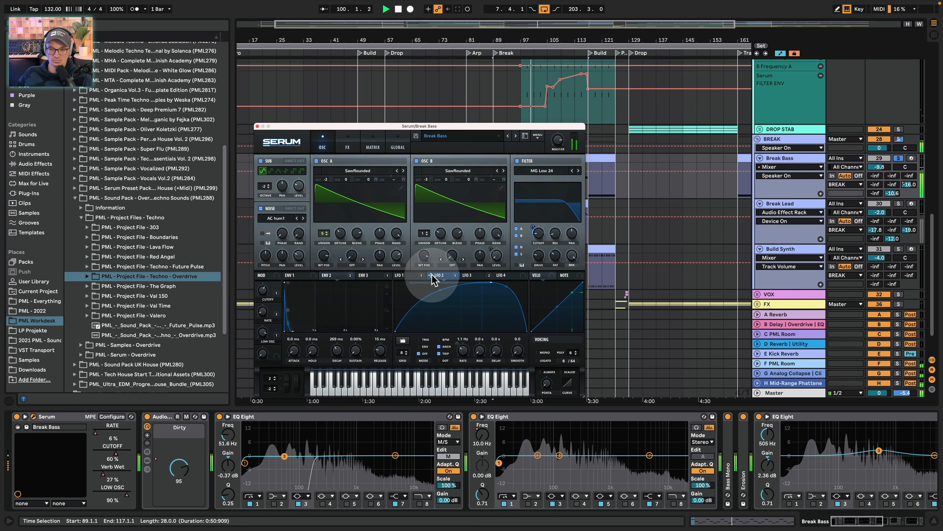
{"action": "left_click", "coordinate": [406, 277]}
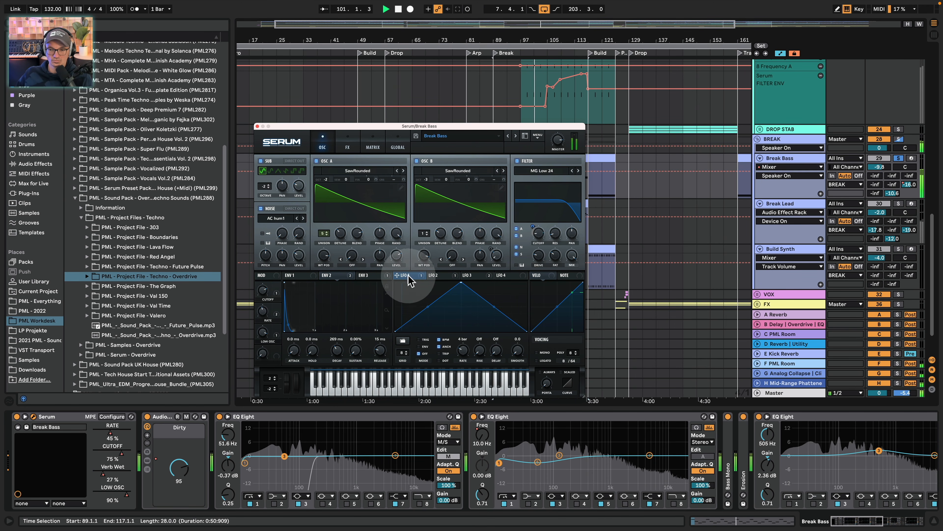
{"action": "left_click", "coordinate": [438, 276]}
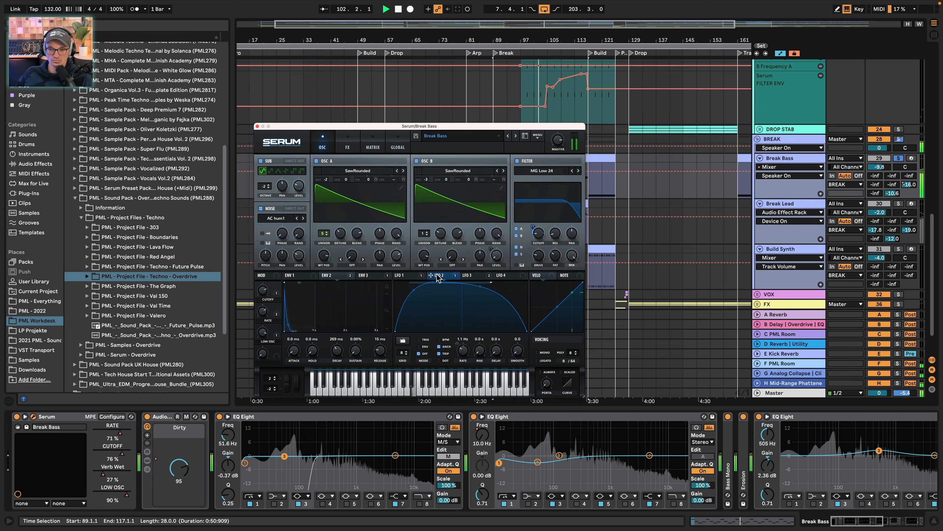
{"action": "left_click", "coordinate": [437, 276]}
{"action": "key", "text": "space"}
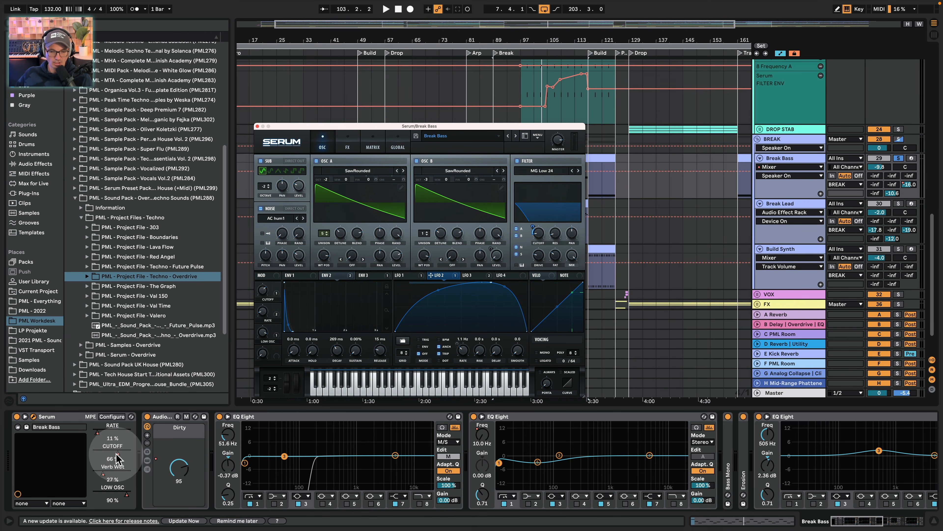
Show the patch's effects and try lowering the Verb Wet macro to 16% during playback, checking the Reverb's wet control
{"action": "left_click", "coordinate": [347, 143]}
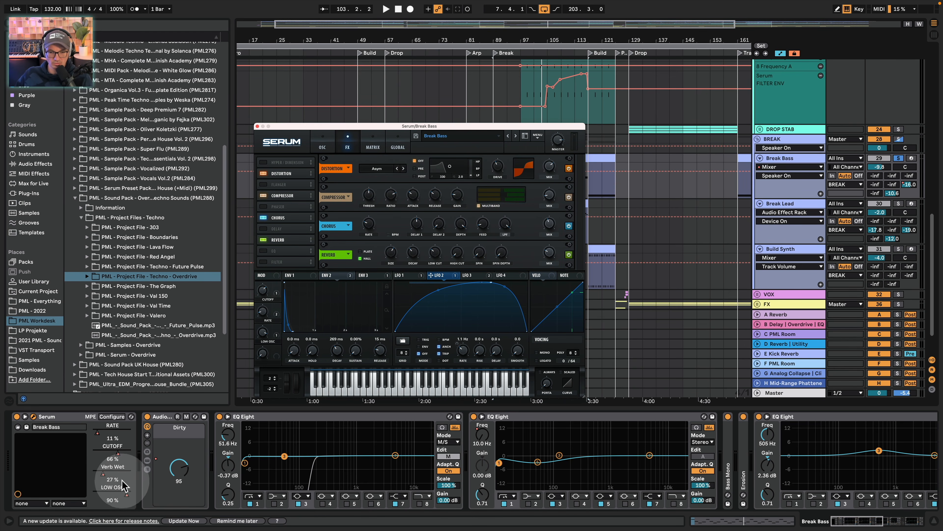
{"action": "key", "text": "space"}
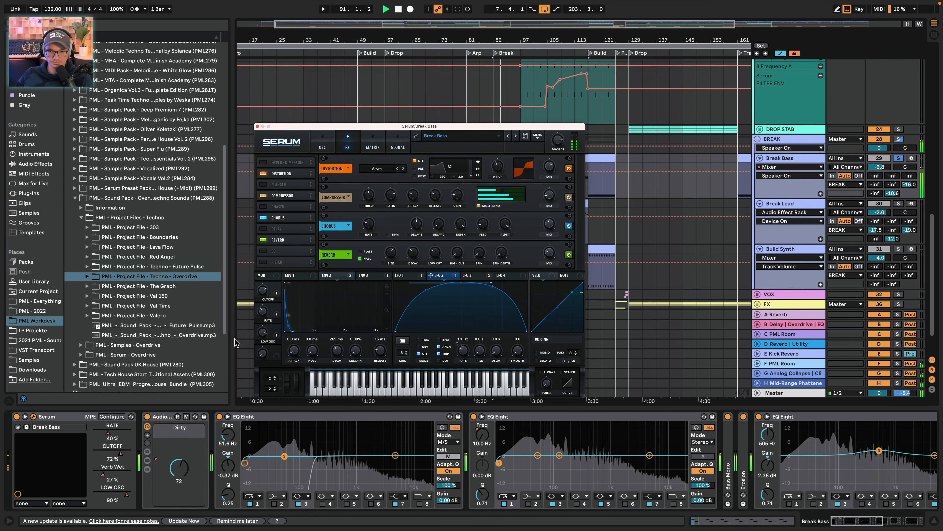
{"action": "left_click", "coordinate": [103, 472]}
{"action": "mouse_move", "coordinate": [103, 474]}
{"action": "left_mouse_down"}
{"action": "mouse_move", "coordinate": [125, 474]}
{"action": "mouse_move", "coordinate": [99, 474]}
{"action": "left_mouse_up"}
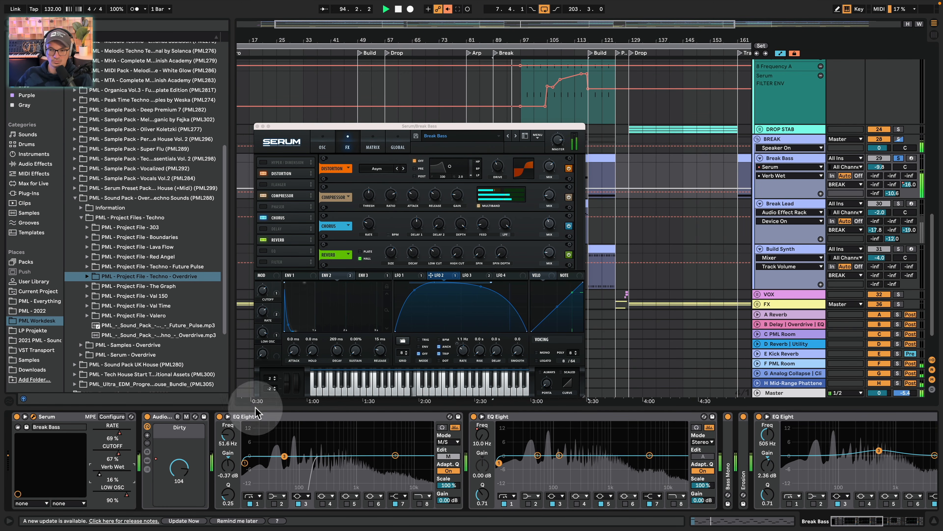
{"action": "key", "text": "space"}
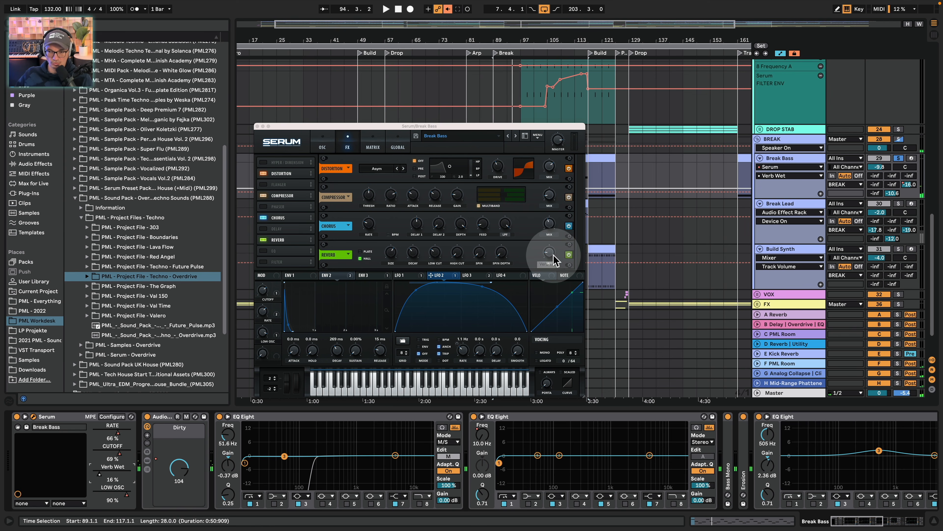
{"action": "left_click_drag", "start_coordinate": [555, 259], "coordinate": [555, 254]}
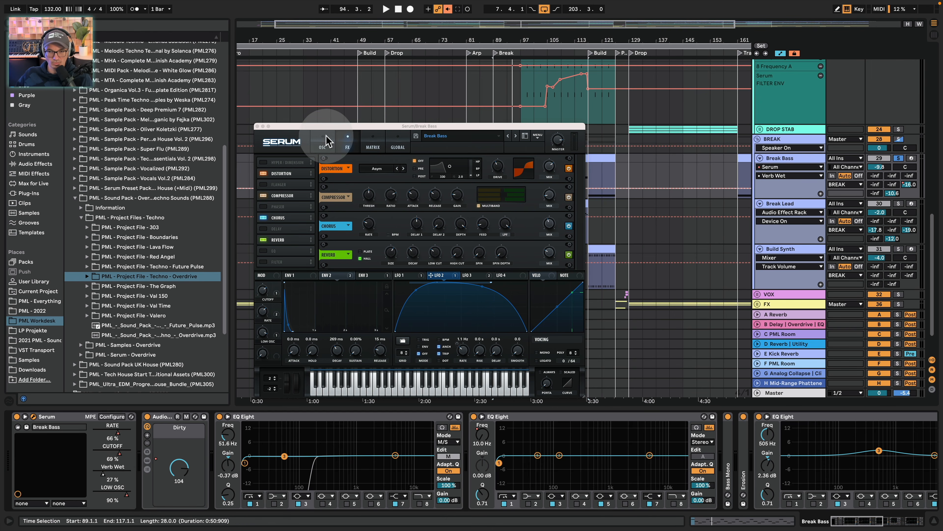
Show the patch's oscillators again and sweep the LOW OSC macro during playback, ending at 92%
{"action": "left_click", "coordinate": [324, 142]}
{"action": "key", "text": "space"}
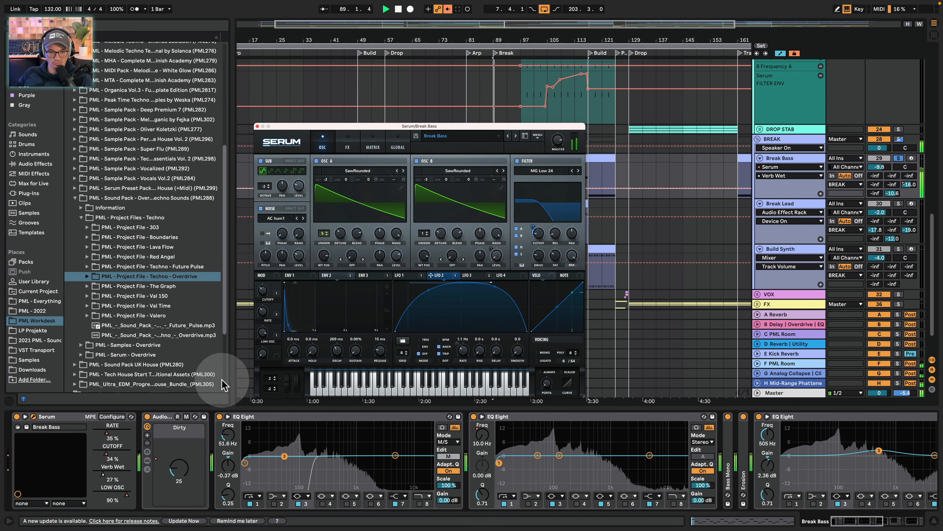
{"action": "left_click_drag", "start_coordinate": [127, 496], "coordinate": [120, 496]}
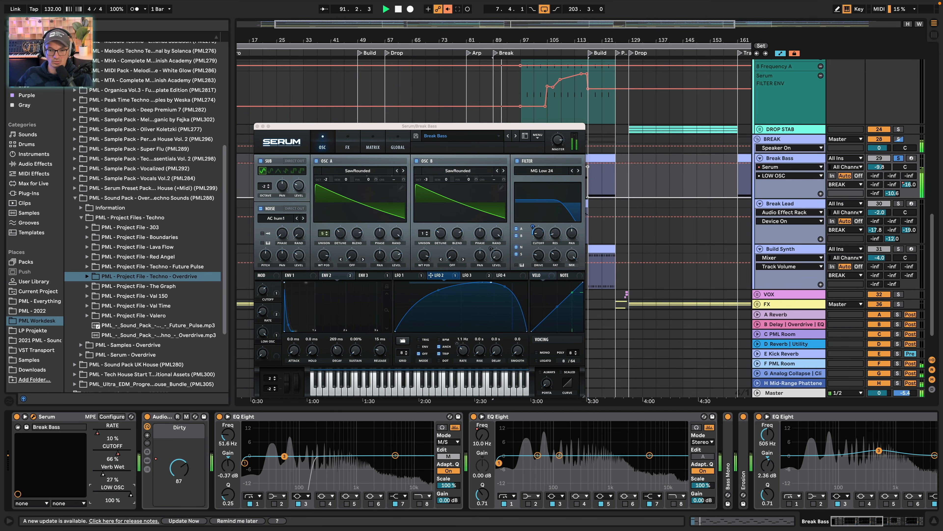
{"action": "left_click_drag", "start_coordinate": [99, 494], "coordinate": [128, 494]}
{"action": "key", "text": "space"}
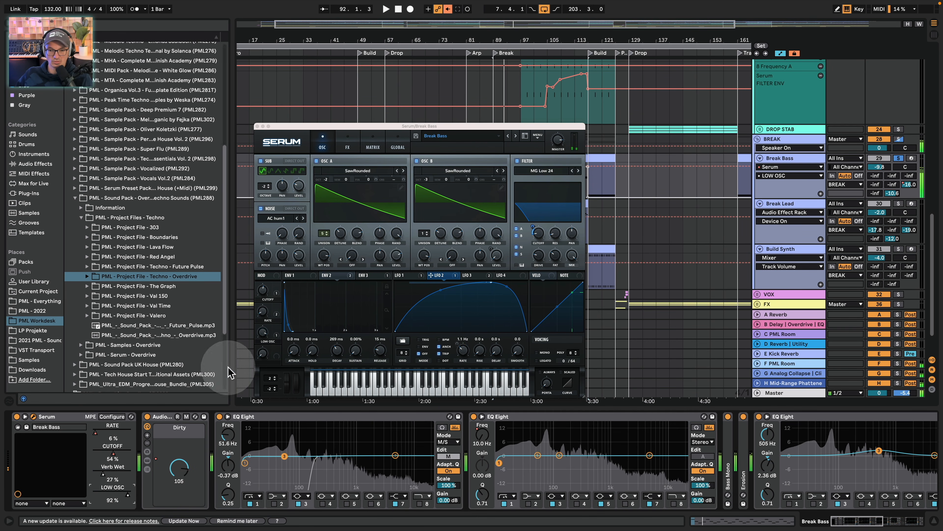
Show which control Serum's low oscillator macro modulates, replay the Break Bass with its automation and close the Serum window
{"action": "left_click", "coordinate": [275, 334]}
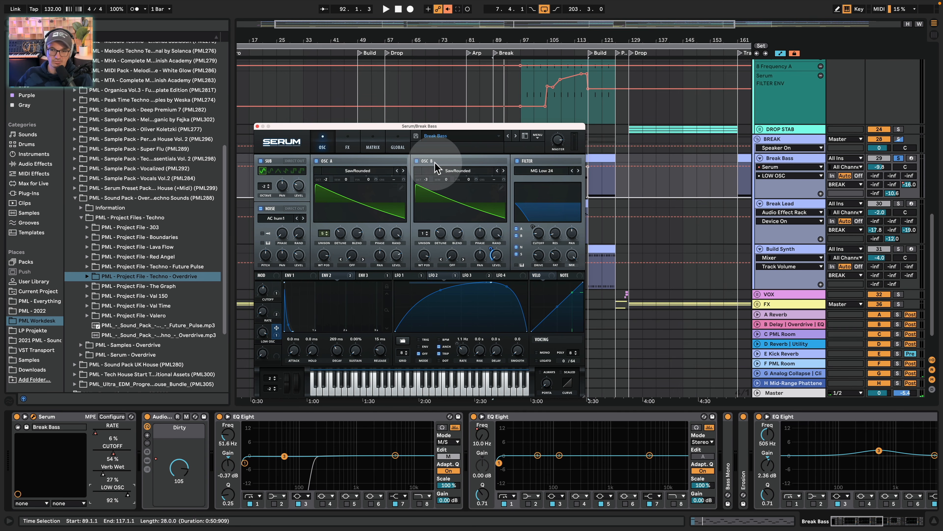
{"action": "key", "text": "space"}
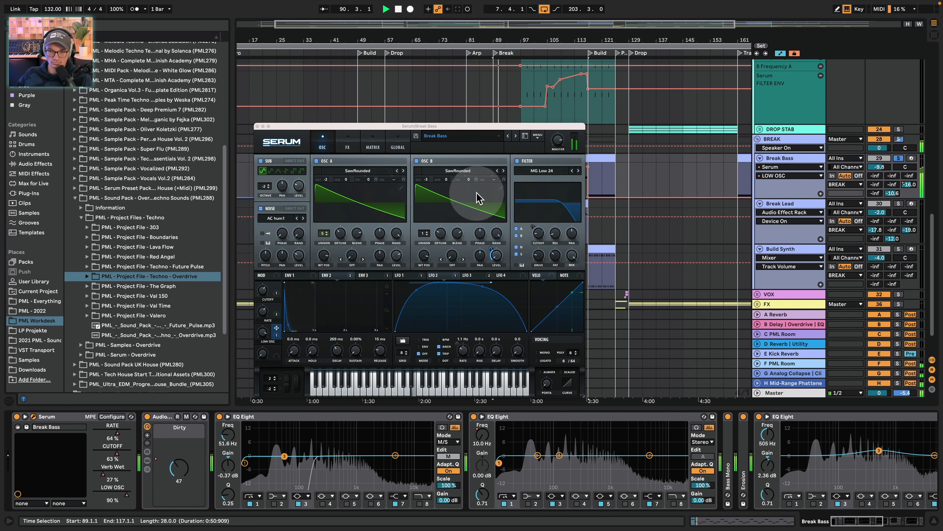
{"action": "left_click", "coordinate": [259, 132]}
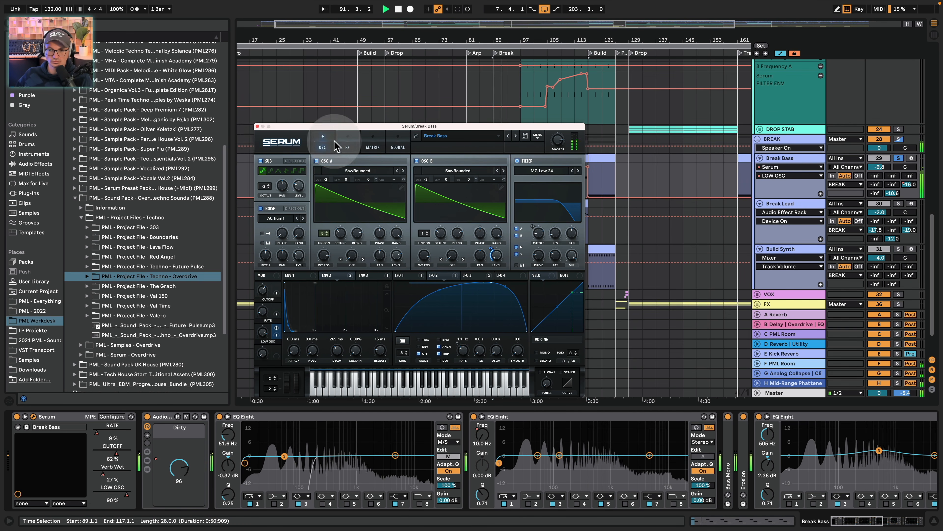
{"action": "left_click", "coordinate": [257, 126]}
Audition the Break Bass from bar 85 and from the Build at bar 117 with the LOW OSC automation shown
{"action": "left_click", "coordinate": [792, 140]}
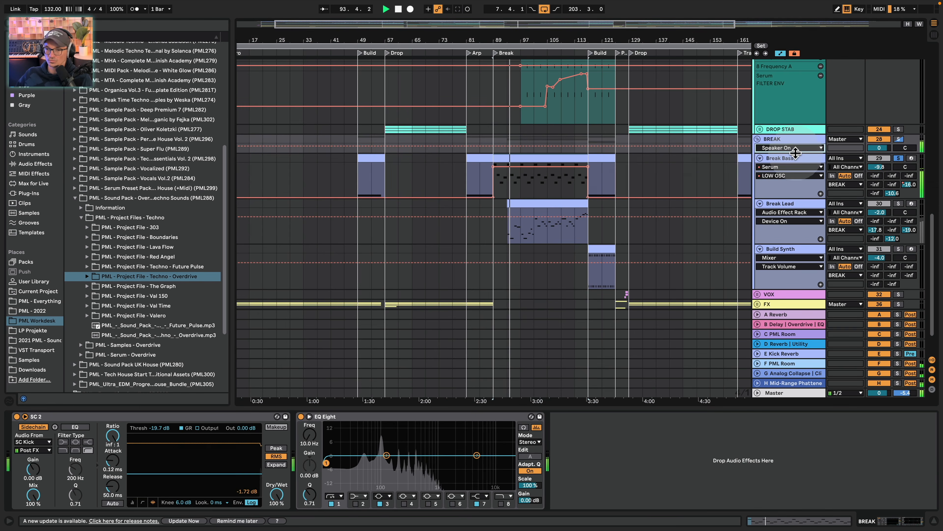
{"action": "left_click", "coordinate": [481, 178]}
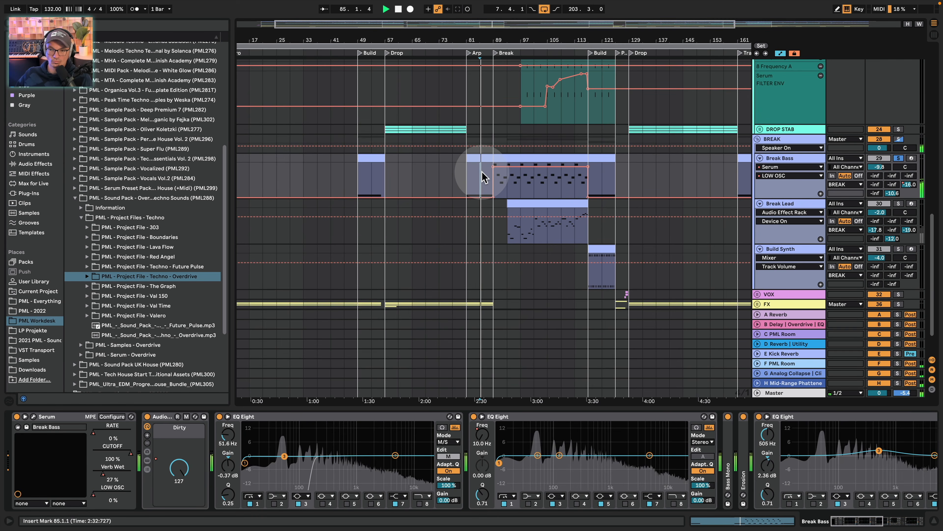
{"action": "left_click", "coordinate": [591, 185]}
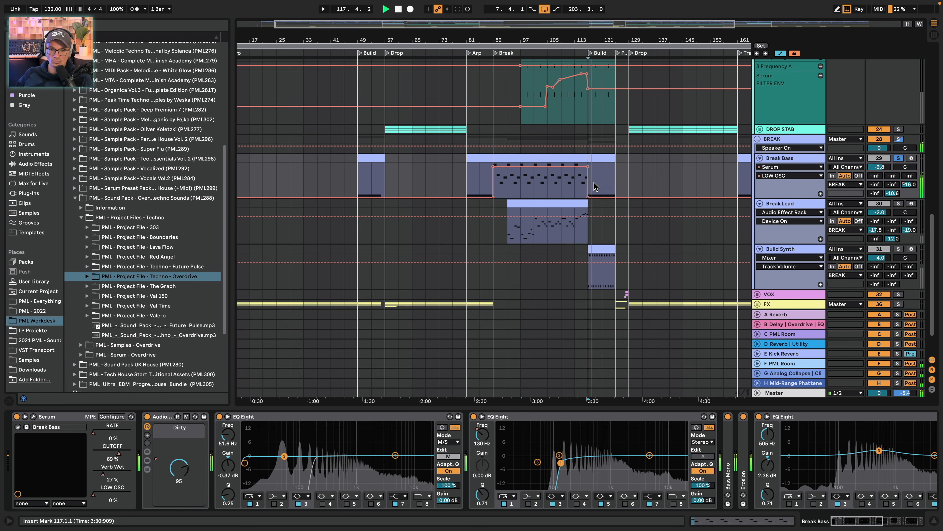
{"action": "key", "text": "space"}
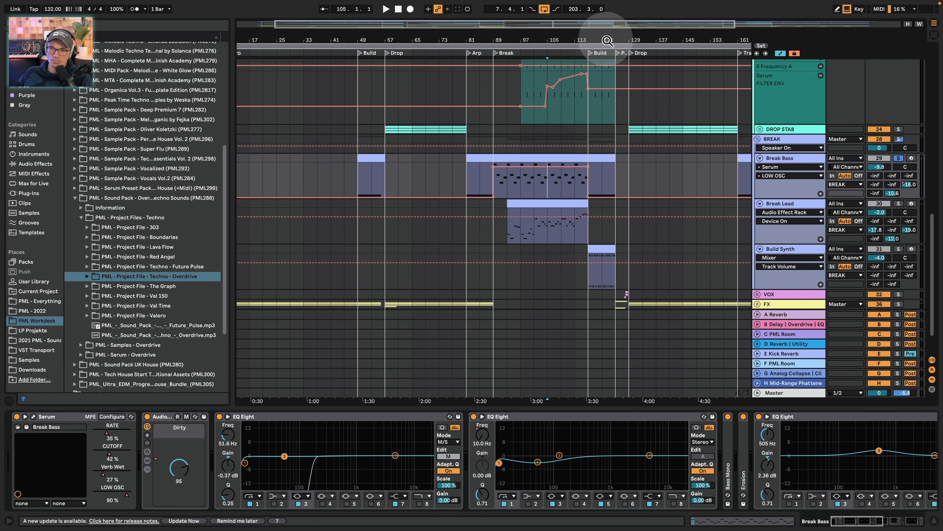
Reveal the Redux device inside the Break Bass's Audio Effect Rack and show the Dirty macro's automation on the track
{"action": "left_click_drag", "start_coordinate": [610, 39], "coordinate": [611, 55]}
{"action": "left_click", "coordinate": [431, 175]}
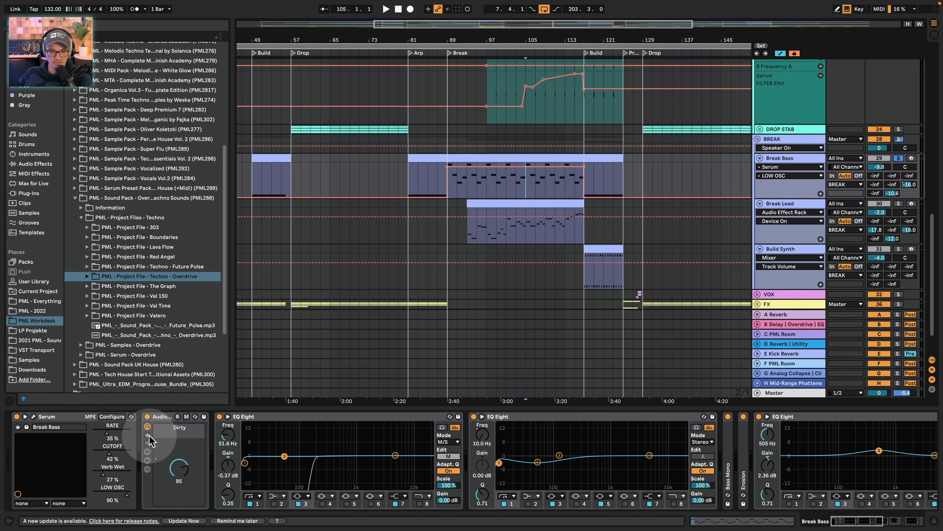
{"action": "left_click", "coordinate": [148, 461]}
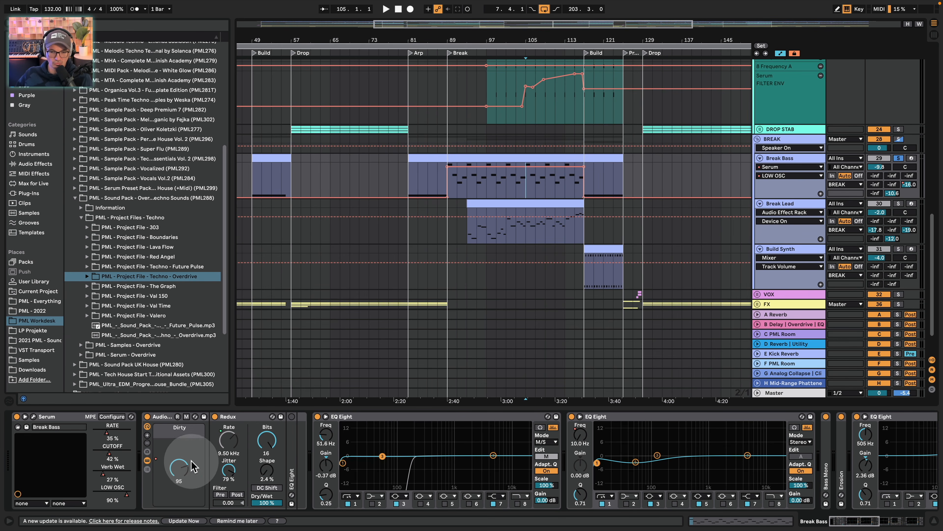
{"action": "left_click", "coordinate": [180, 480]}
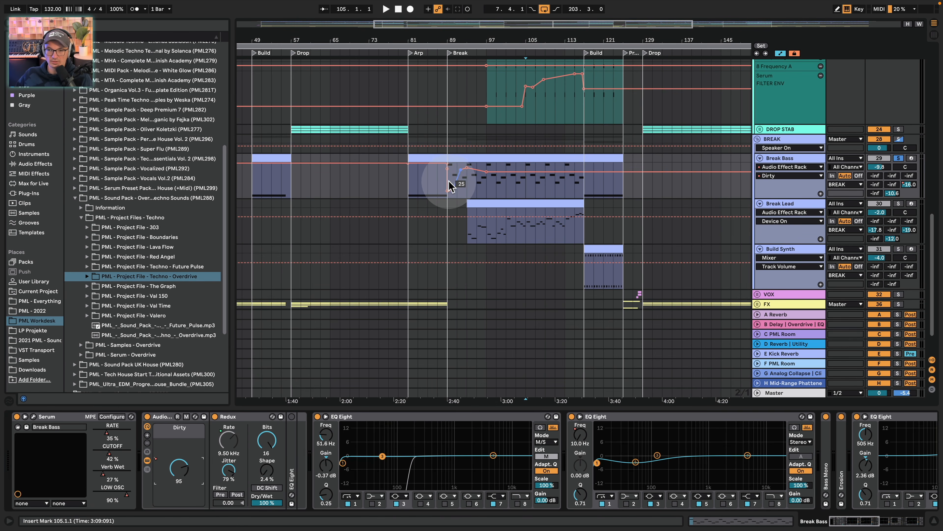
Inspect the Dirty automation curve at the start of the Break, play from bar 89 and watch the rack macro respond
{"action": "mouse_move", "coordinate": [461, 185]}
{"action": "left_mouse_down"}
{"action": "mouse_move", "coordinate": [488, 172]}
{"action": "mouse_move", "coordinate": [450, 189]}
{"action": "left_mouse_up"}
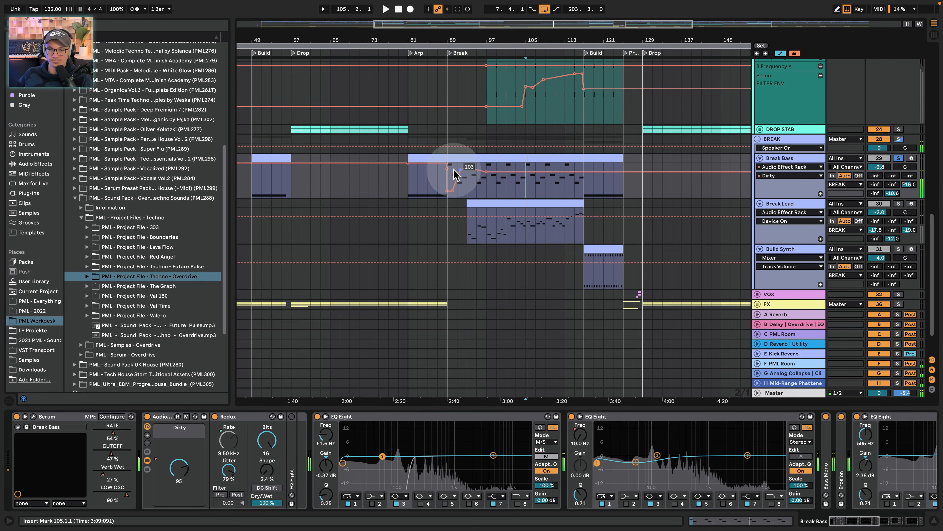
{"action": "left_click", "coordinate": [448, 140]}
{"action": "key", "text": "space"}
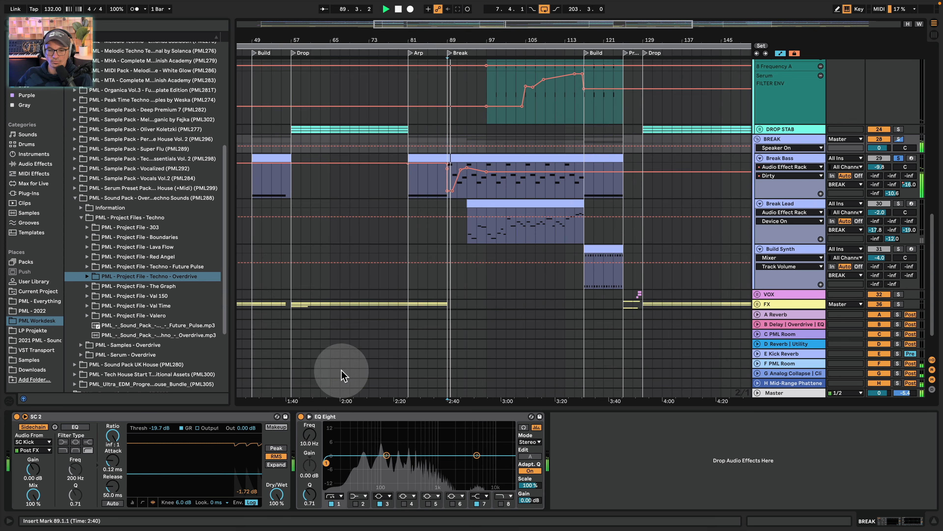
{"action": "left_click", "coordinate": [791, 158]}
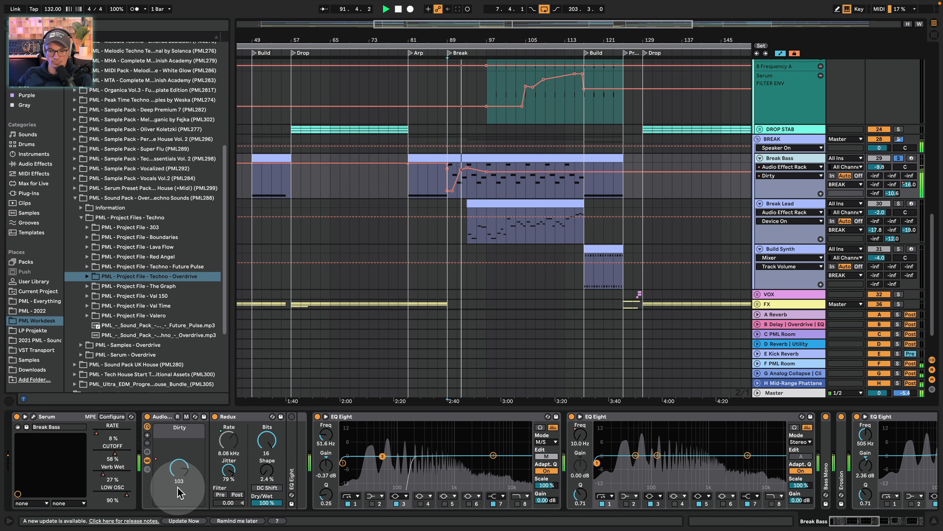
Bypass the Break Bass's Audio Effect Rack during playback and switch it back on to compare the sound
{"action": "left_click", "coordinate": [172, 437]}
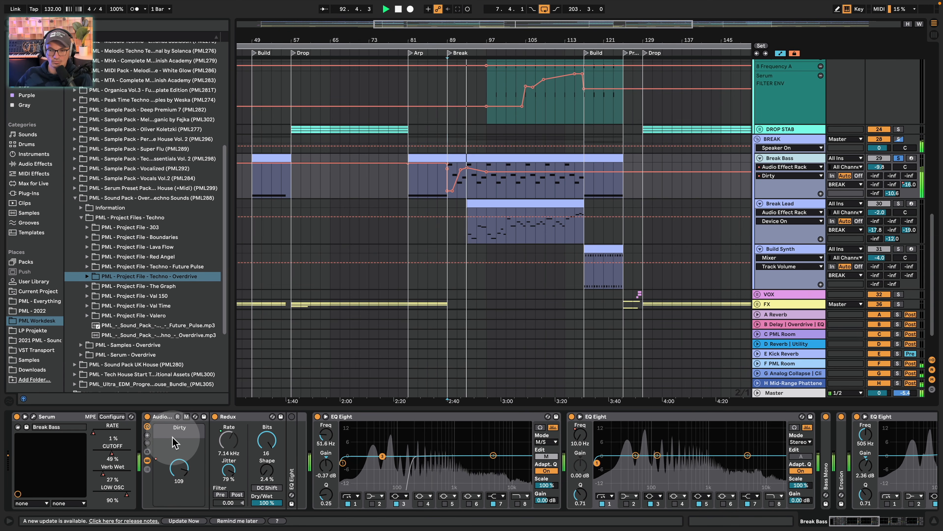
{"action": "left_click", "coordinate": [147, 416]}
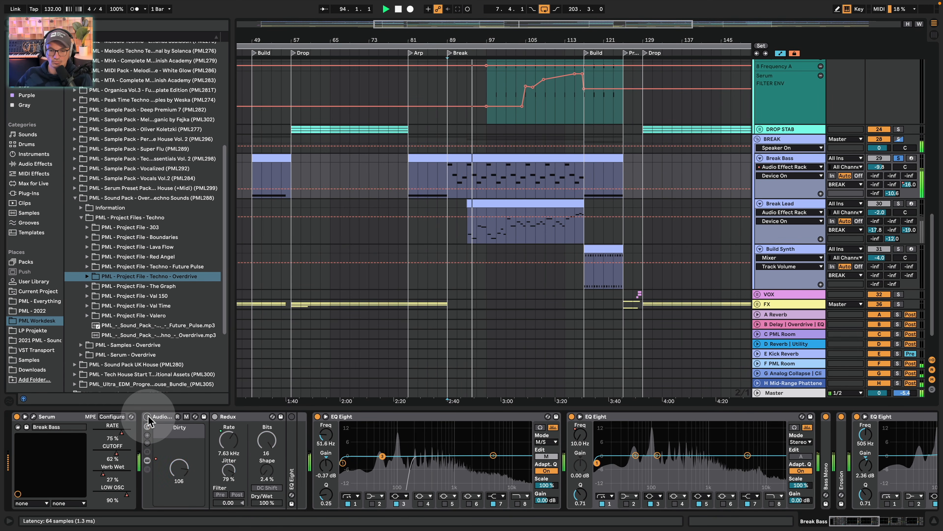
{"action": "left_click", "coordinate": [147, 417]}
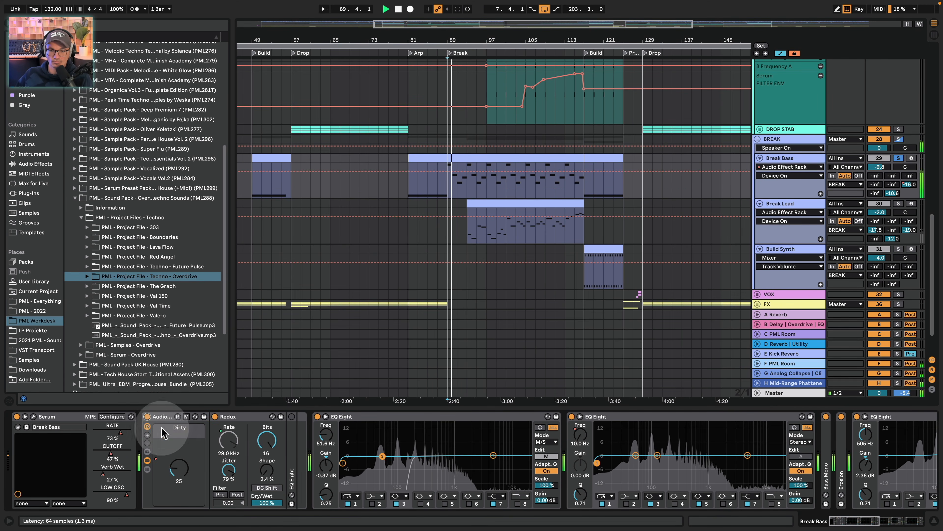
Try the Dirty macro at 127 while playing the Break, and re-enable its automation
{"action": "left_click_drag", "start_coordinate": [179, 467], "coordinate": [179, 416]}
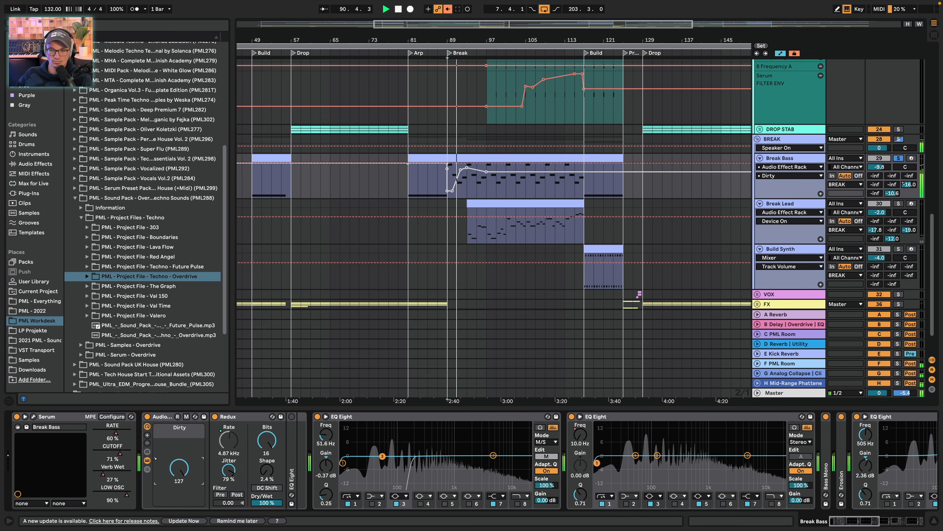
{"action": "key", "text": "space"}
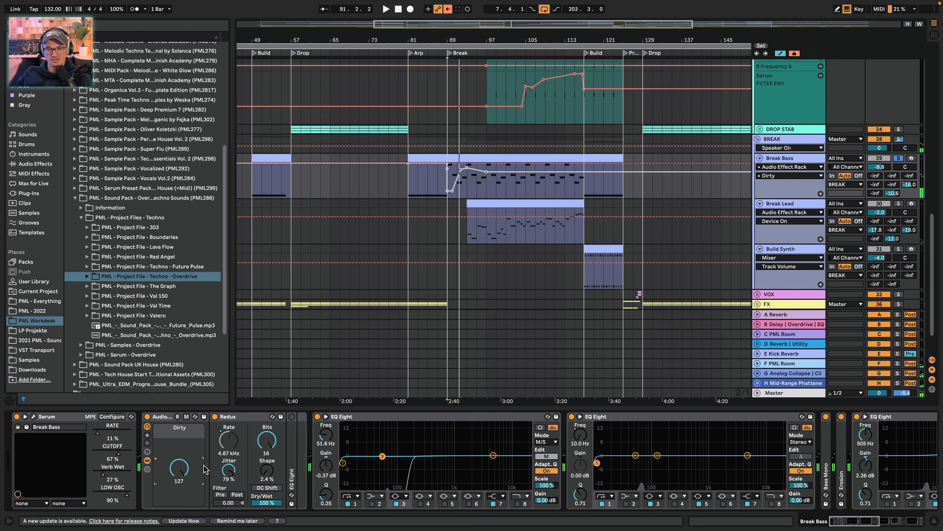
{"action": "key", "text": "space"}
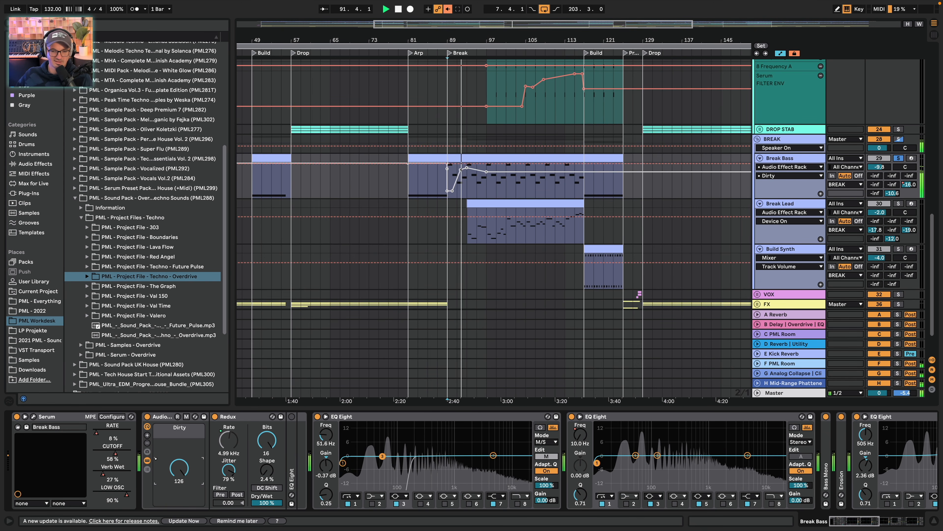
{"action": "key", "text": "space"}
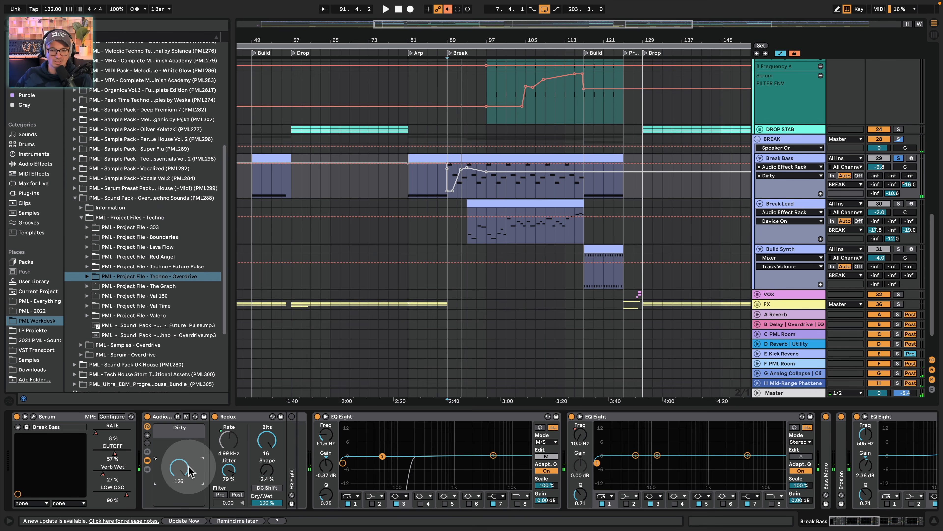
{"action": "left_click", "coordinate": [449, 10]}
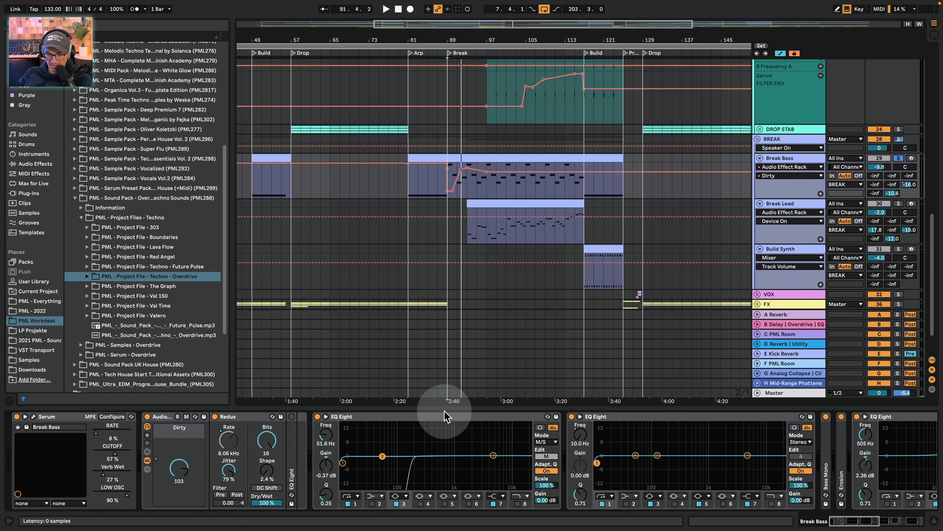
Show the 1 Frequency A automation of the Stereo-mode EQ Eight before Bass Mono and play the Build from bar 119
{"action": "left_click", "coordinate": [432, 418]}
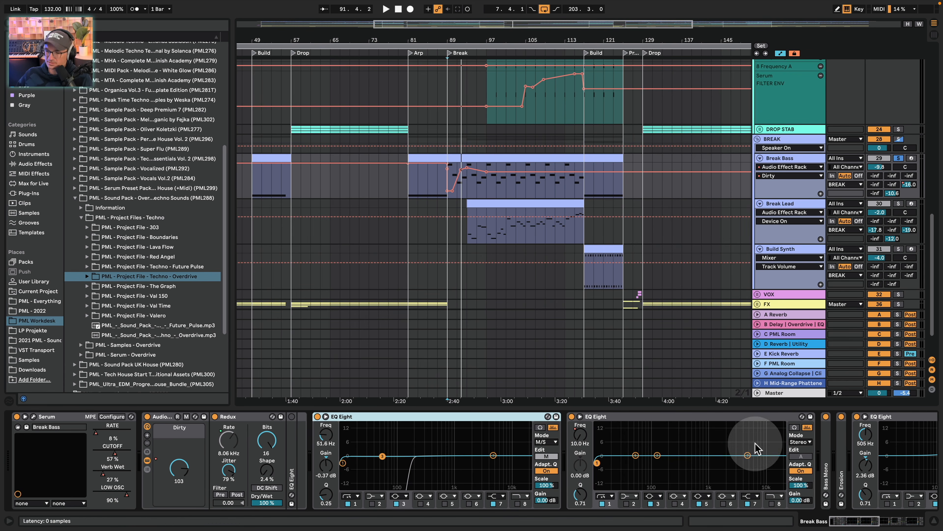
{"action": "scroll", "coordinate": [631, 461], "scroll_direction": "right", "scroll_amount": 5}
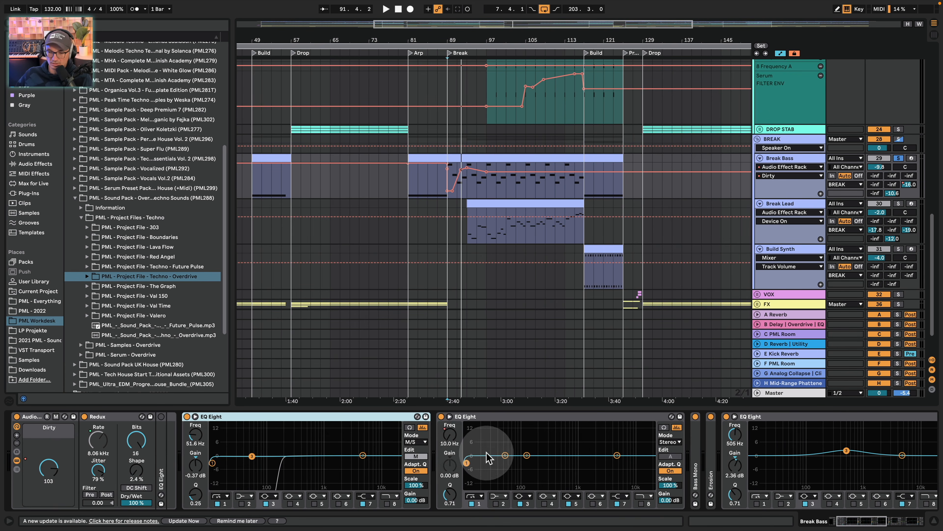
{"action": "left_click", "coordinate": [450, 434]}
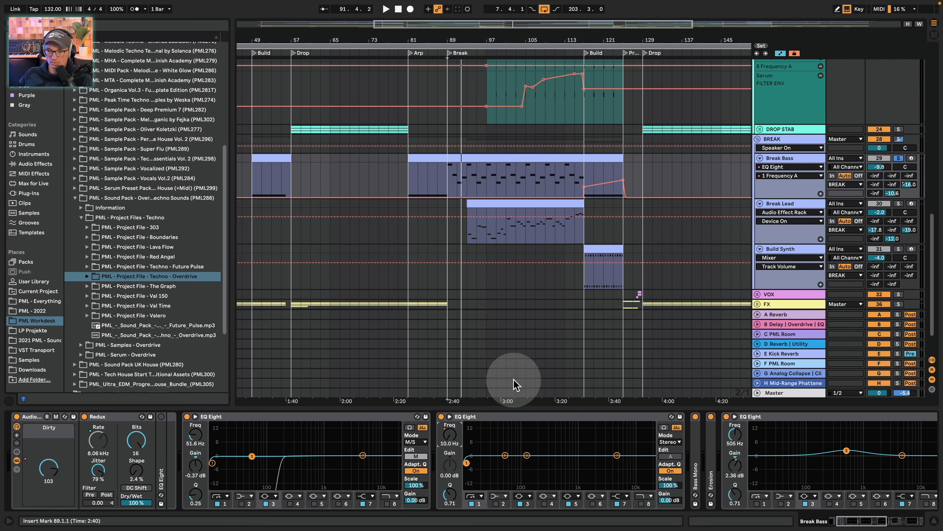
{"action": "left_click", "coordinate": [593, 174]}
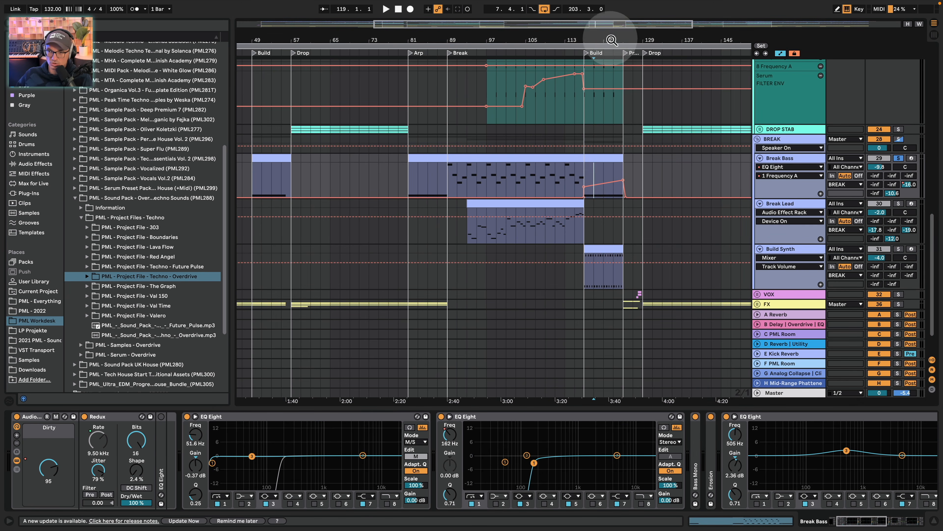
{"action": "left_click_drag", "start_coordinate": [610, 37], "coordinate": [611, 63]}
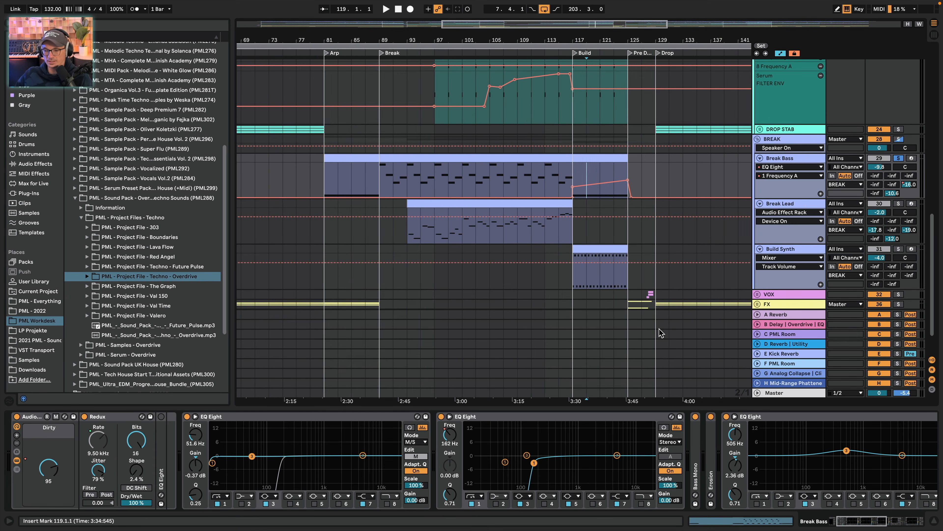
{"action": "key", "text": "space"}
Unfold the Bass Mono and Erosion devices and examine Erosion's Amount automation across the arrangement
{"action": "double_click", "coordinate": [694, 462]}
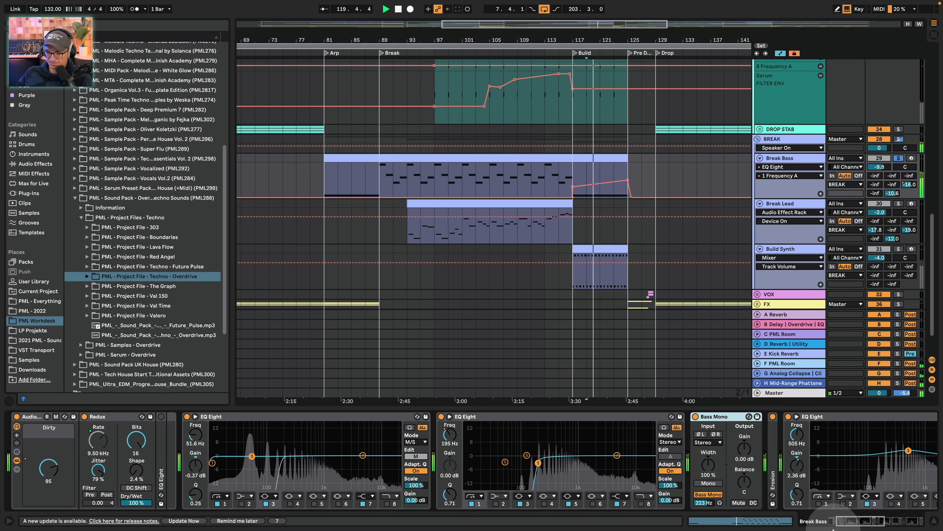
{"action": "left_click_drag", "start_coordinate": [848, 521], "coordinate": [866, 527]}
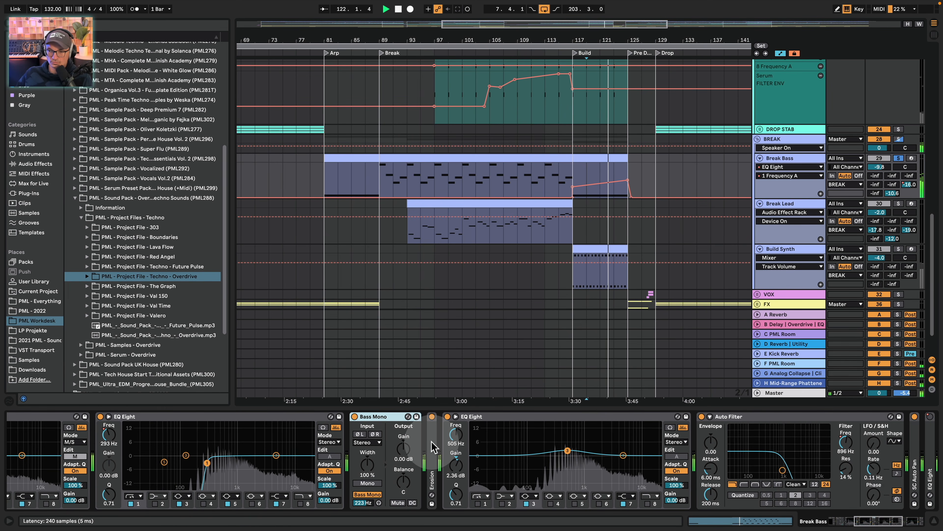
{"action": "key", "text": "space"}
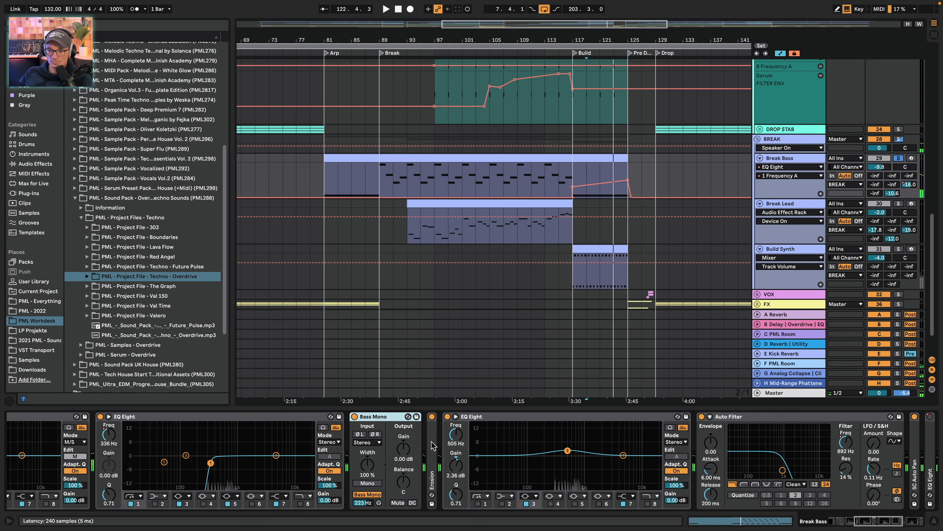
{"action": "double_click", "coordinate": [433, 445]}
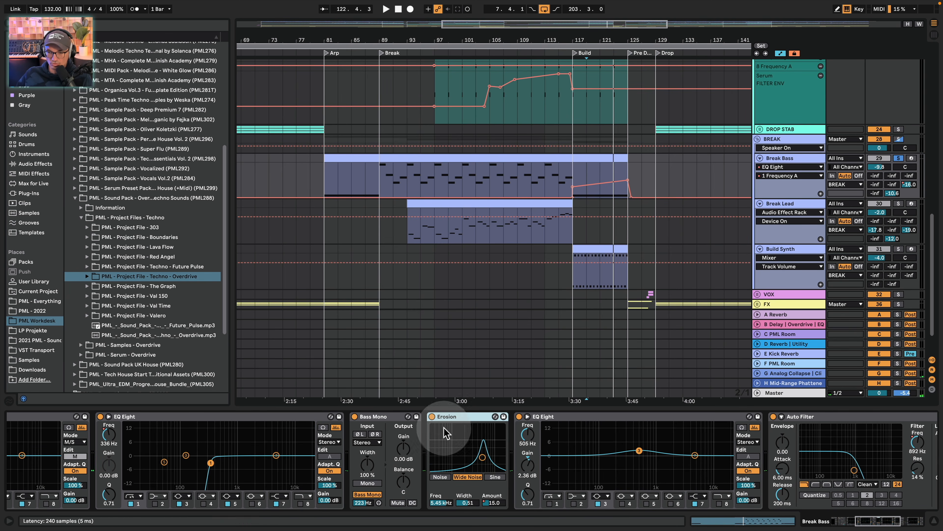
{"action": "left_click", "coordinate": [494, 502]}
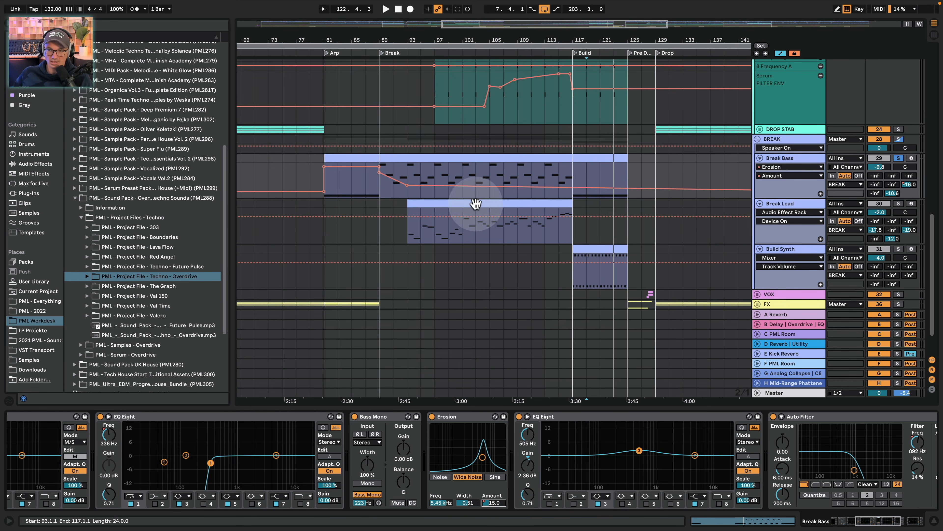
{"action": "left_click_drag", "start_coordinate": [444, 26], "coordinate": [423, 37]}
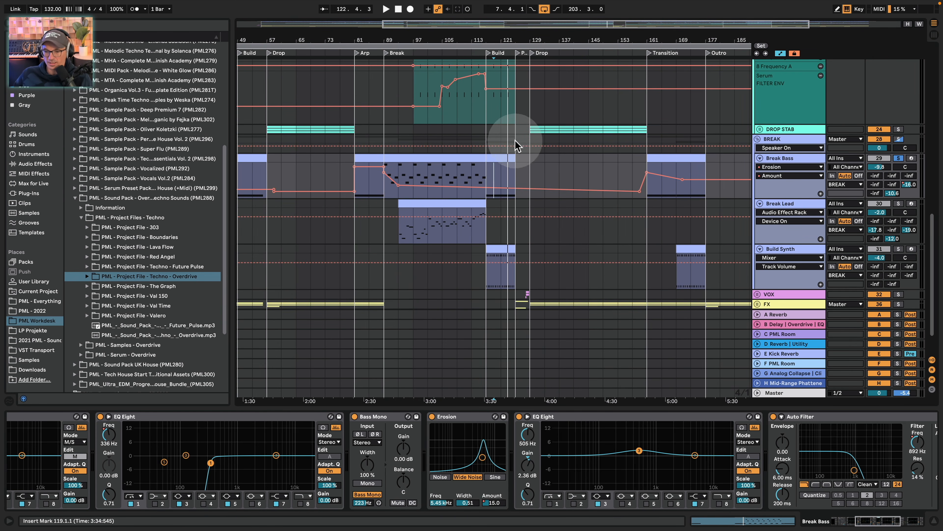
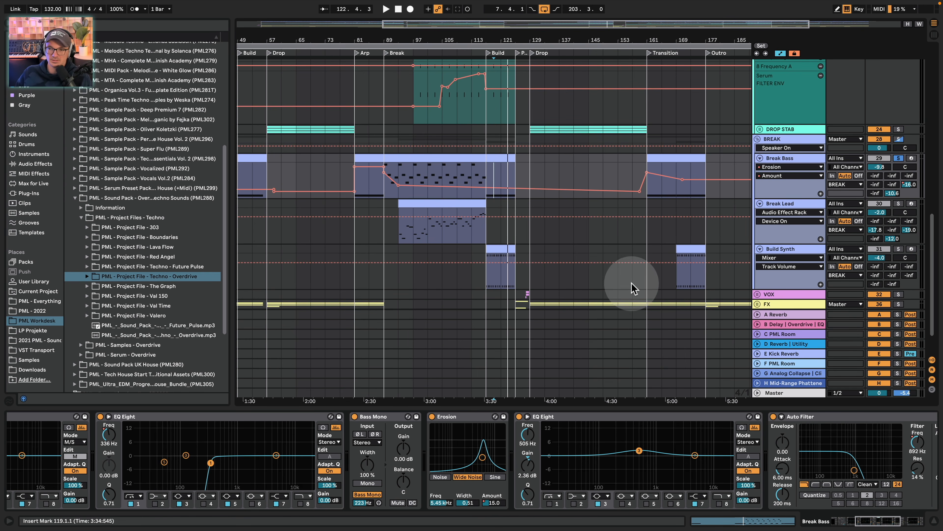
Show the Auto Filter's Frequency automation on the Break Bass and audition it from bar 85 into the Break
{"action": "left_click", "coordinate": [876, 524]}
{"action": "left_click", "coordinate": [770, 442]}
{"action": "left_click", "coordinate": [537, 264]}
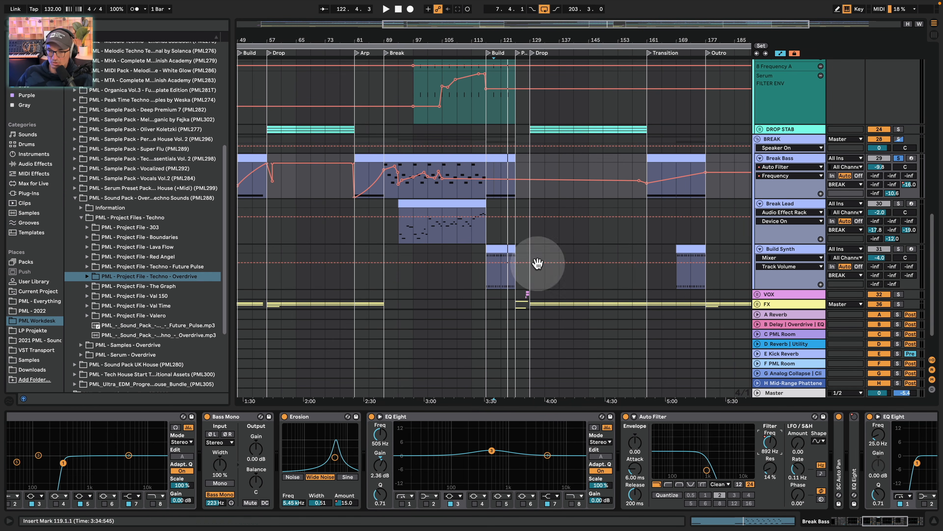
{"action": "left_click", "coordinate": [769, 447]}
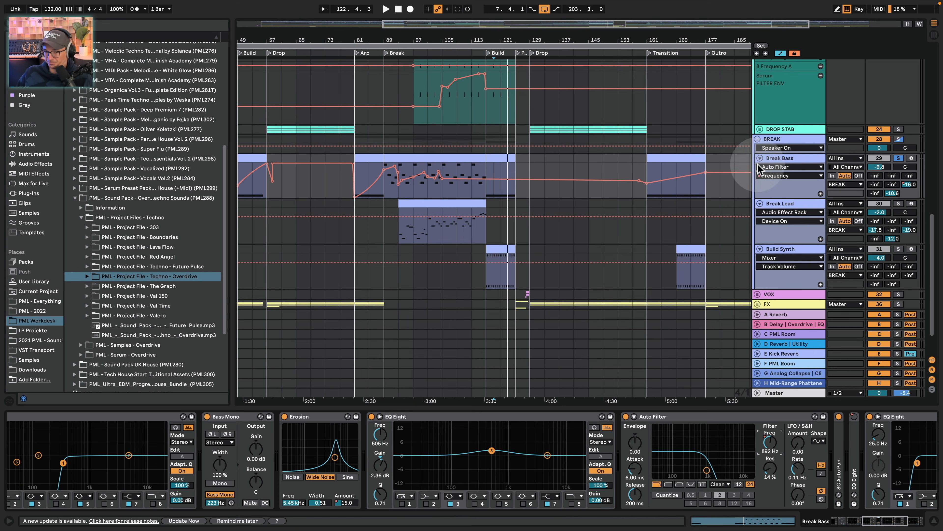
{"action": "left_click", "coordinate": [371, 174]}
{"action": "key", "text": "space"}
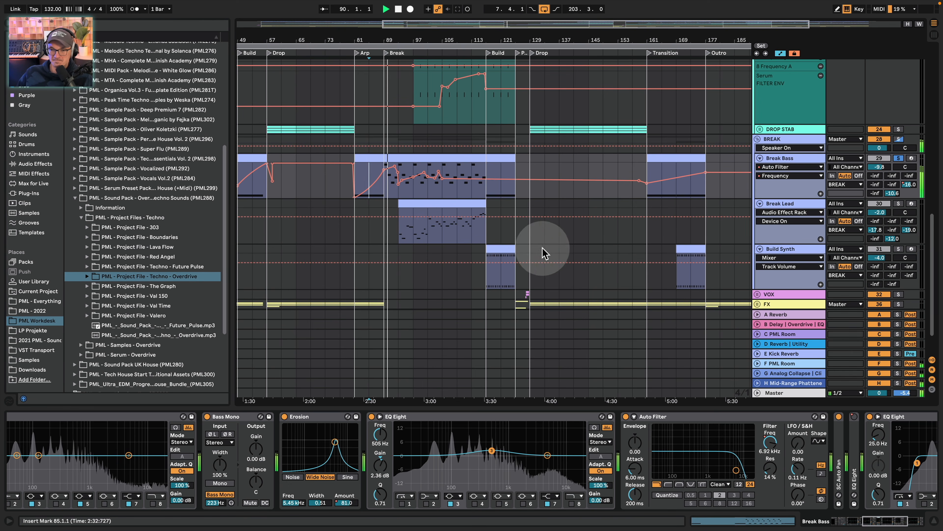
Unfold the SC Auto Pan and the EQ Eight after it at the end of the Break Bass chain
{"action": "left_click", "coordinate": [882, 521]}
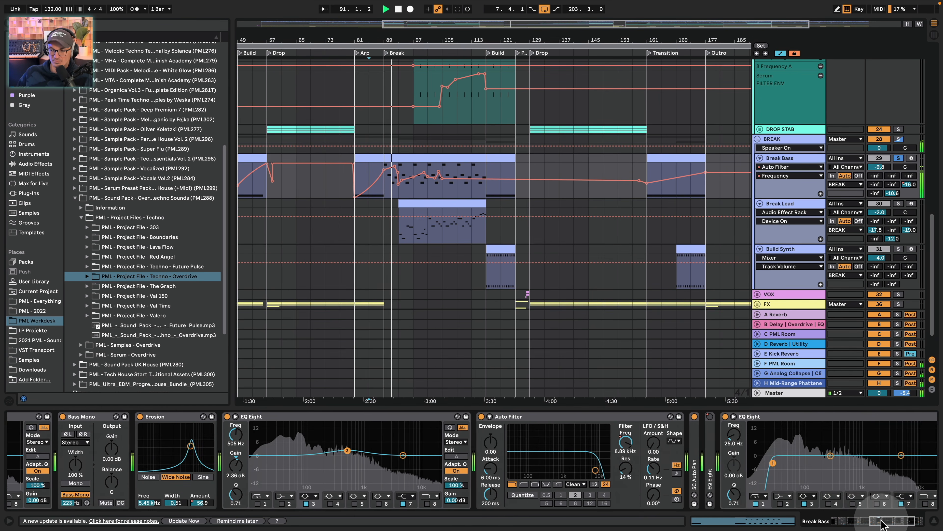
{"action": "left_click_drag", "start_coordinate": [882, 521], "coordinate": [895, 521]}
{"action": "left_click", "coordinate": [527, 438]}
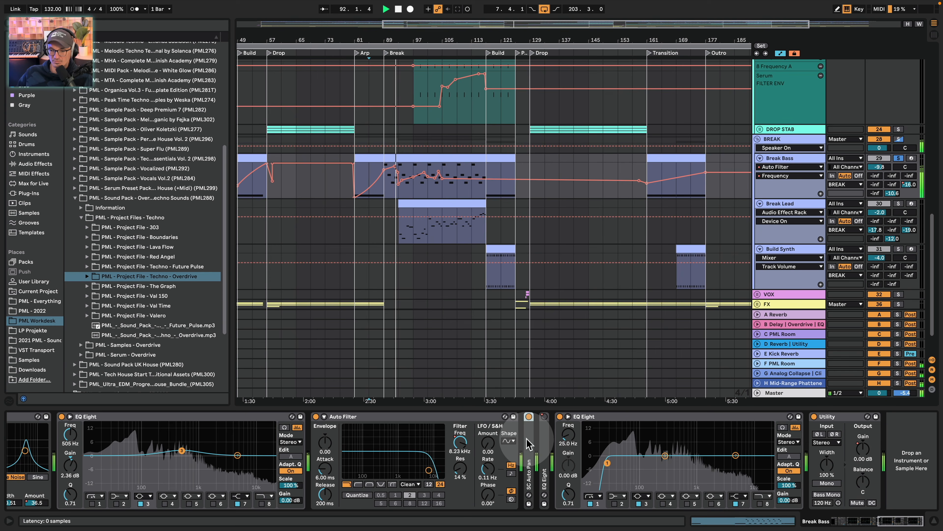
{"action": "double_click", "coordinate": [529, 444]}
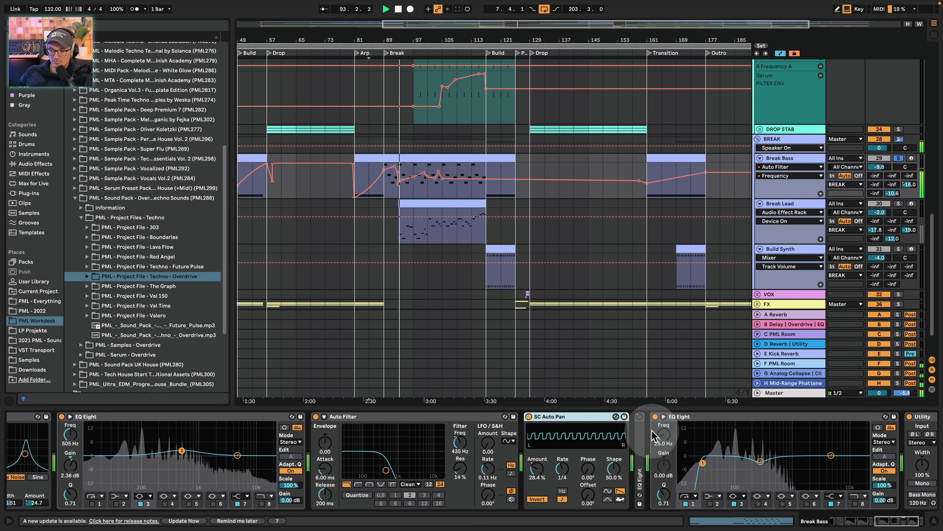
{"action": "double_click", "coordinate": [645, 435]}
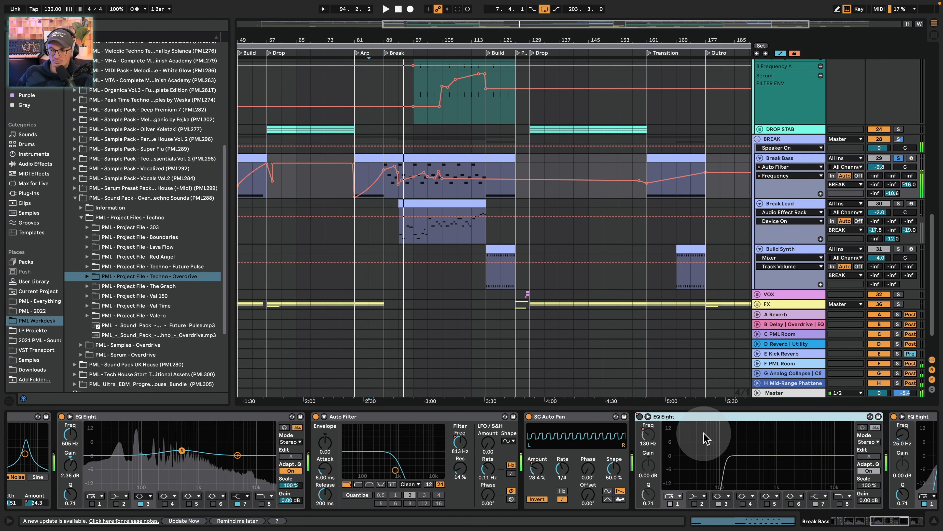
Show the Device On automation of the EQ Eight after SC Auto Pan, restore it after toggling, and play from bar 85
{"action": "left_click", "coordinate": [639, 416]}
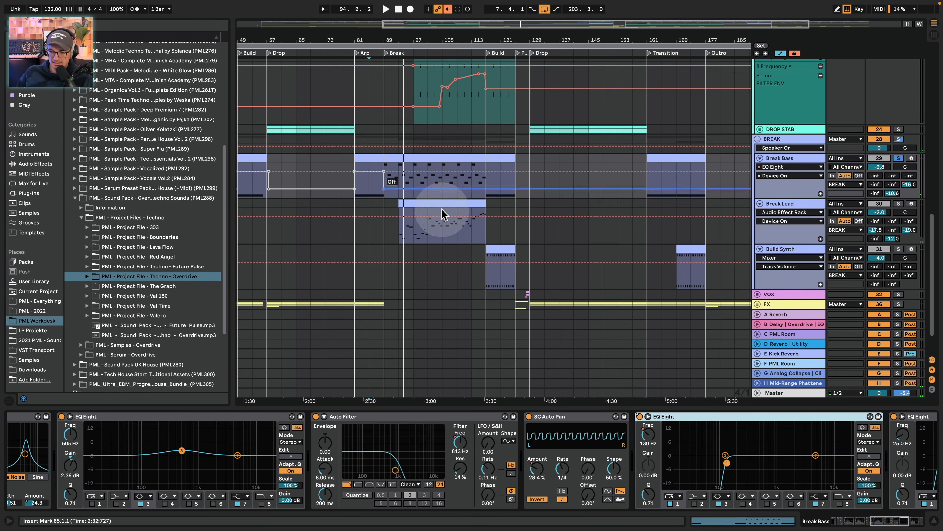
{"action": "left_click", "coordinate": [640, 416]}
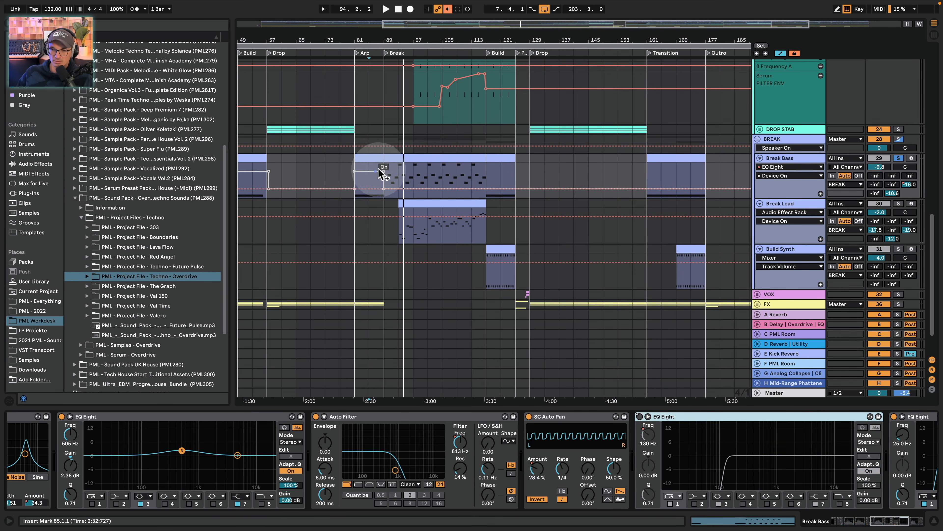
{"action": "left_click", "coordinate": [448, 9]}
{"action": "left_click", "coordinate": [373, 186]}
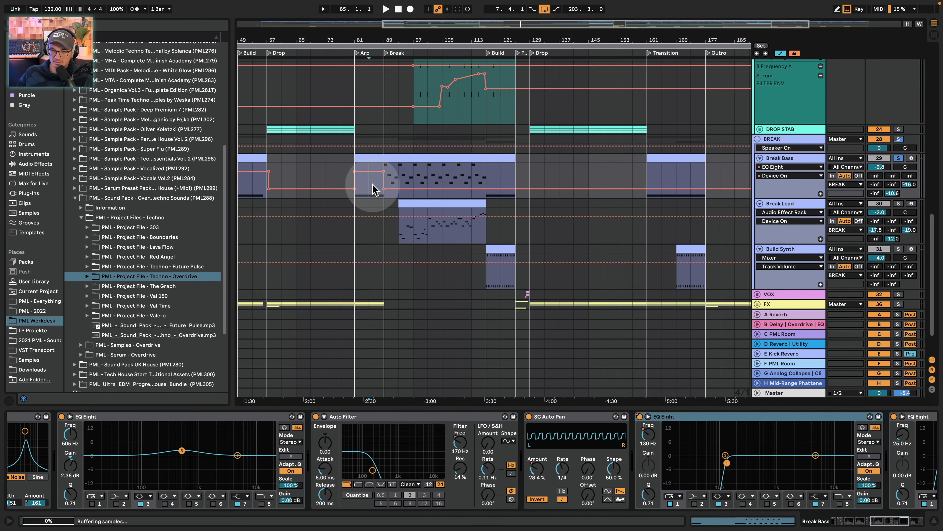
{"action": "key", "text": "space"}
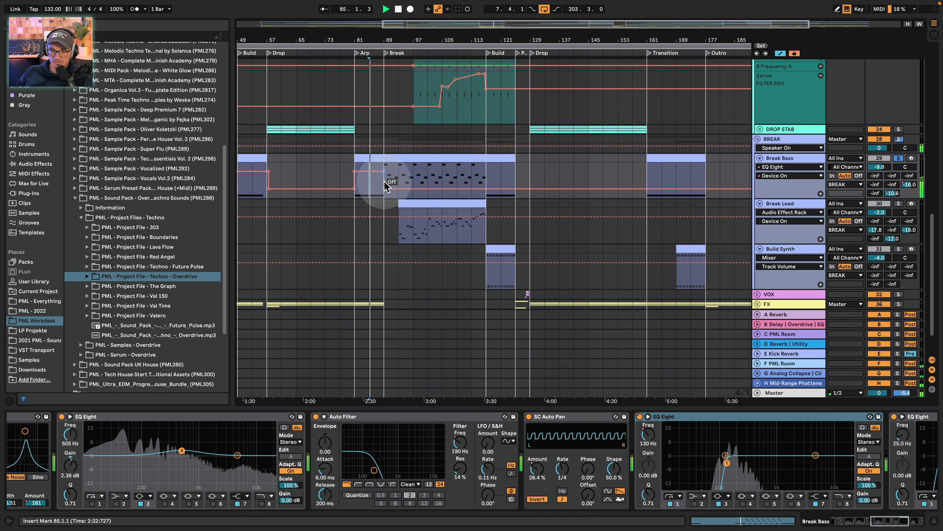
Audition the Break Bass from bar 93 and bring the final EQ Eight and Utility of its chain into view
{"action": "left_click", "coordinate": [386, 202]}
{"action": "key", "text": "space"}
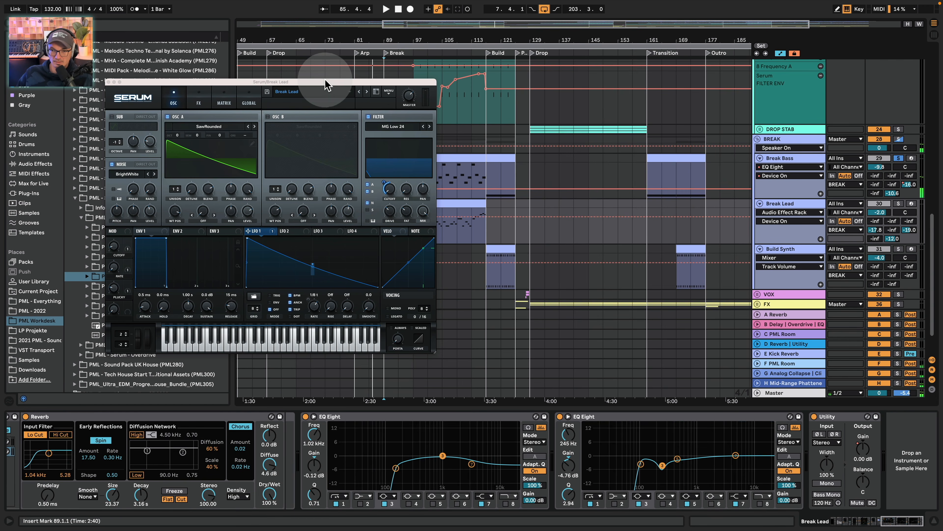
{"action": "left_click", "coordinate": [698, 88]}
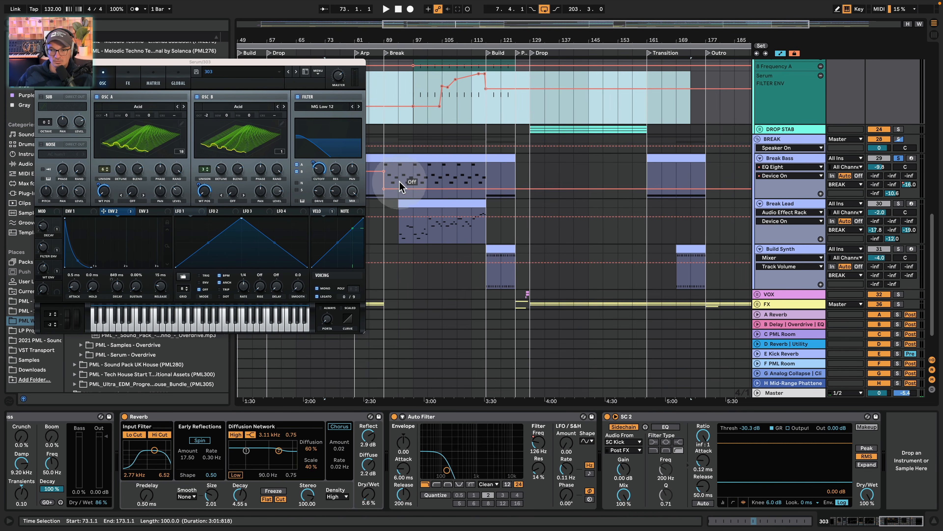
{"action": "left_click", "coordinate": [398, 184]}
{"action": "key", "text": "space"}
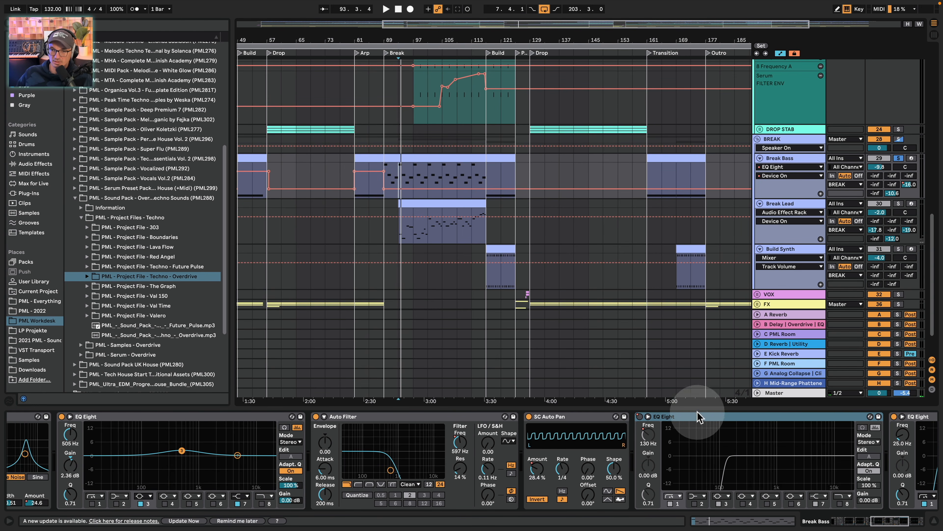
{"action": "left_click_drag", "start_coordinate": [872, 527], "coordinate": [899, 527]}
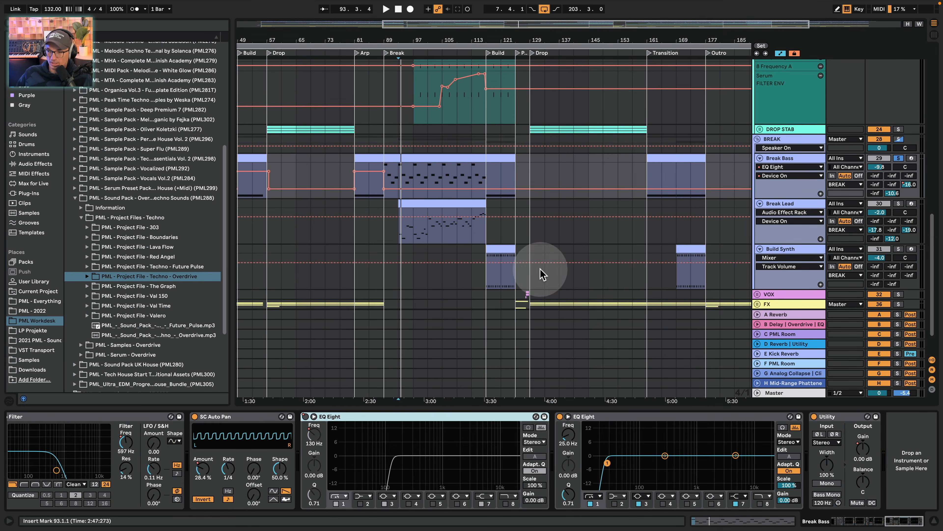
Open the Build Synth clip at the Build to review its notes, and return to the arrangement with the track's devices shown
{"action": "left_click", "coordinate": [505, 256]}
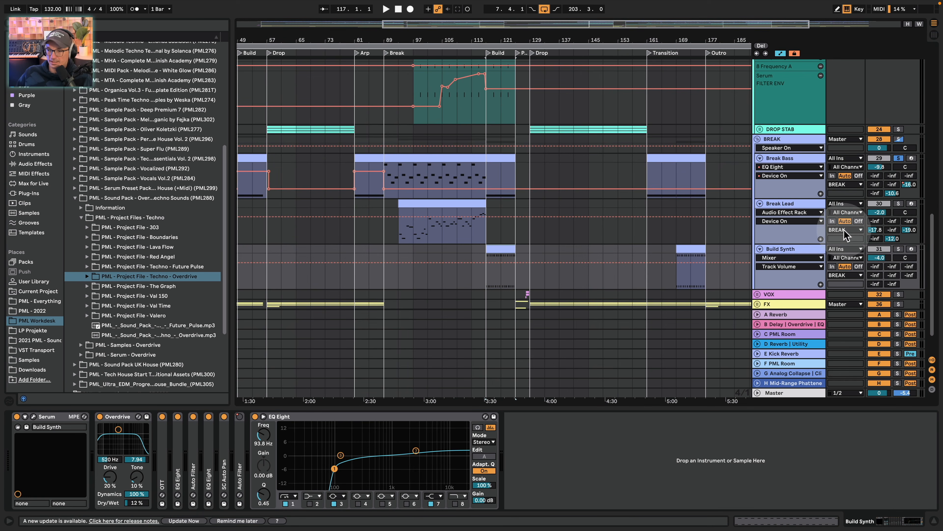
{"action": "double_click", "coordinate": [513, 251]}
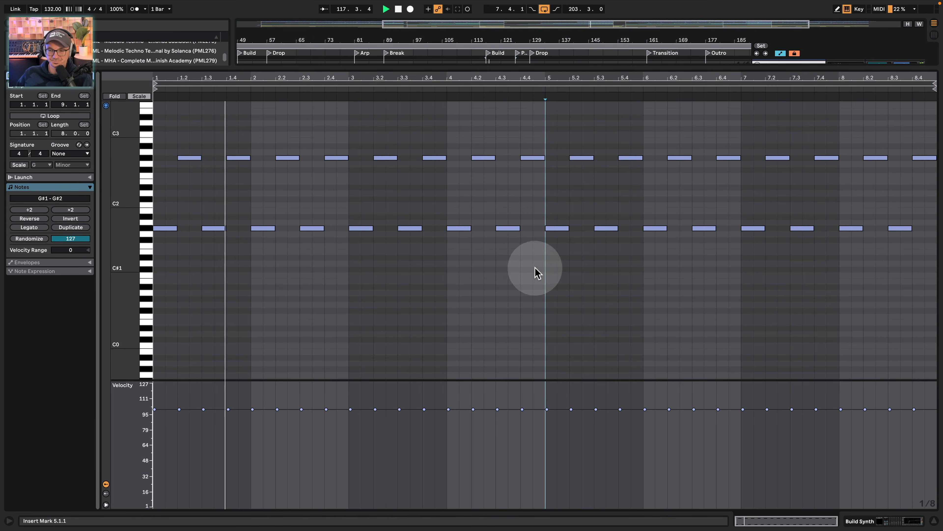
{"action": "left_click", "coordinate": [892, 517]}
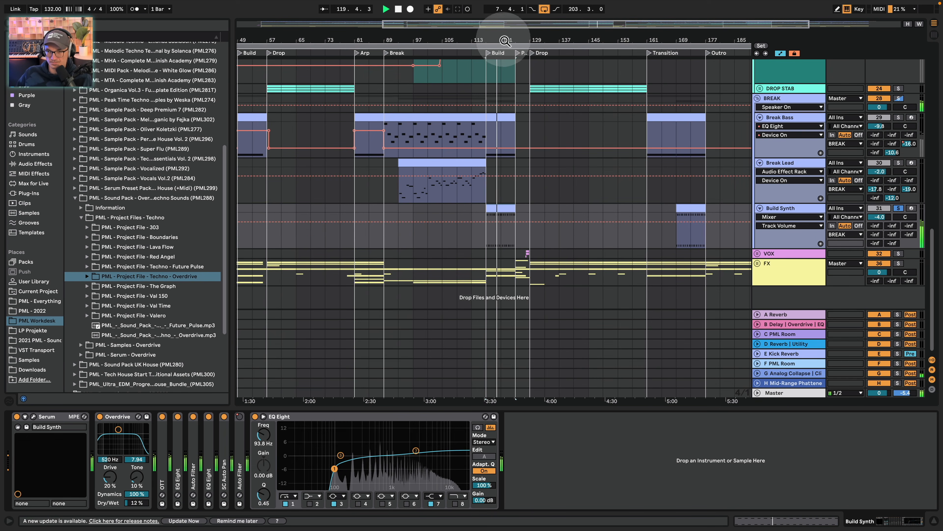
Enlarge the timeline around the Build and play the Build Synth from bar 117 without its solo
{"action": "left_click_drag", "start_coordinate": [505, 40], "coordinate": [506, 63]}
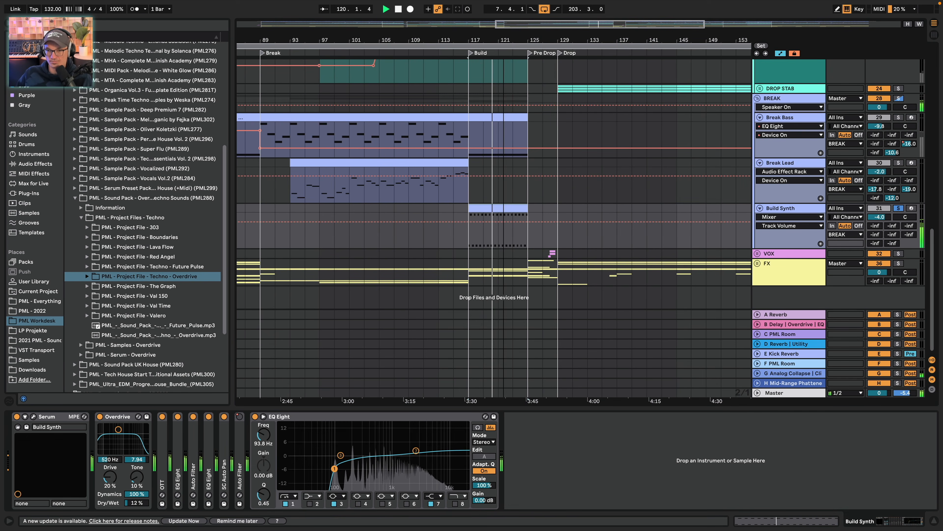
{"action": "left_click", "coordinate": [900, 208]}
{"action": "key", "text": "space"}
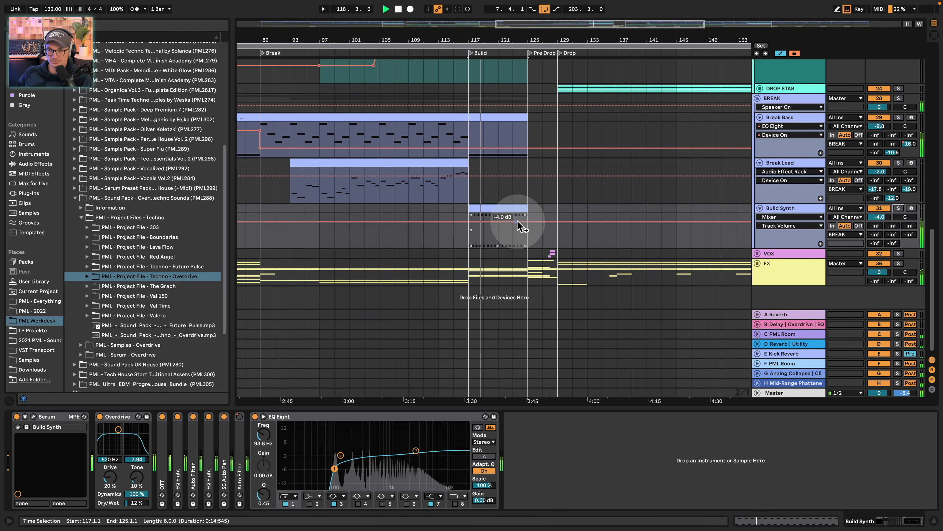
{"action": "scroll", "coordinate": [522, 219], "scroll_direction": "up", "scroll_amount": 3}
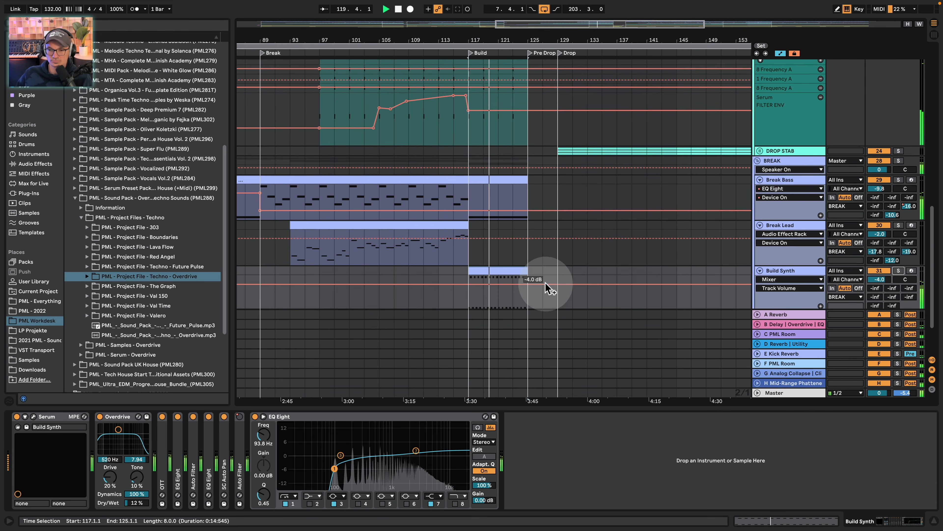
Unfold the two EQ Eights and the Auto Filter that follow OTT in the Build Synth chain, and stop playback
{"action": "left_click", "coordinate": [934, 520]}
{"action": "double_click", "coordinate": [795, 314]}
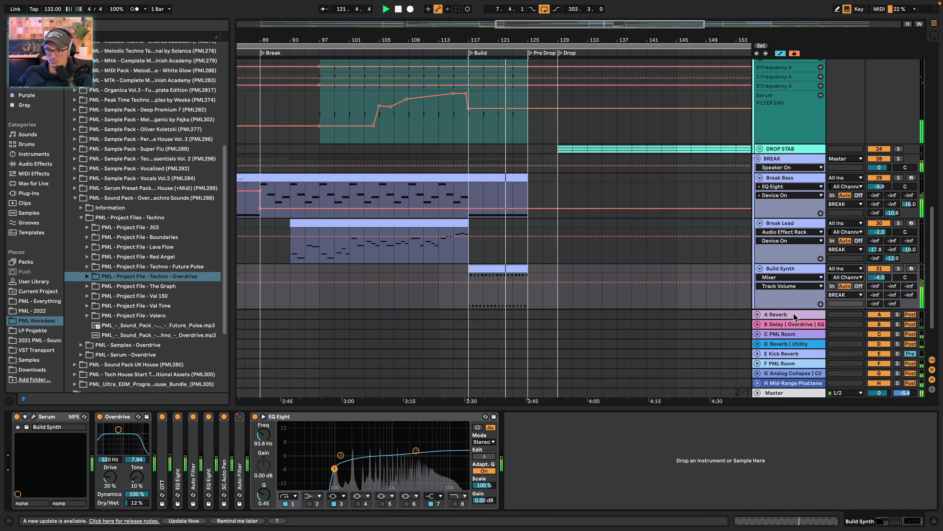
{"action": "double_click", "coordinate": [210, 446]}
{"action": "double_click", "coordinate": [196, 444]}
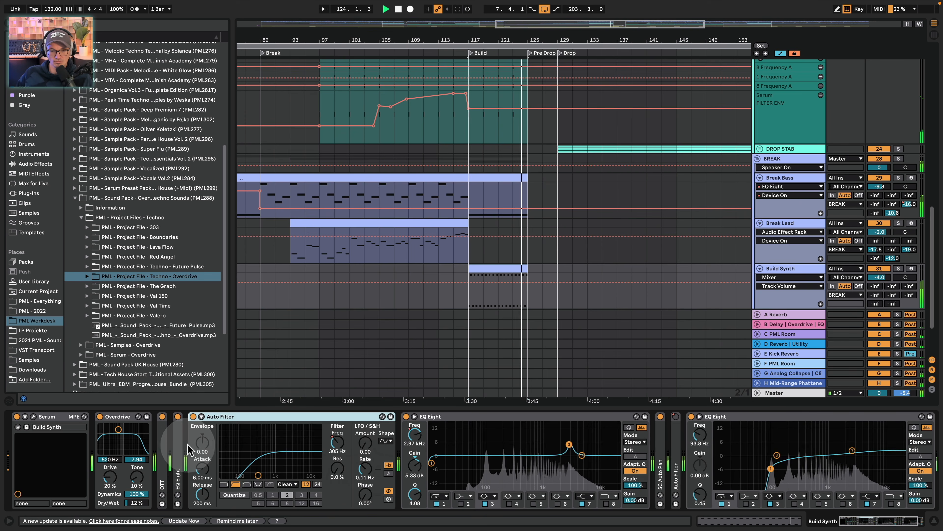
{"action": "double_click", "coordinate": [178, 445]}
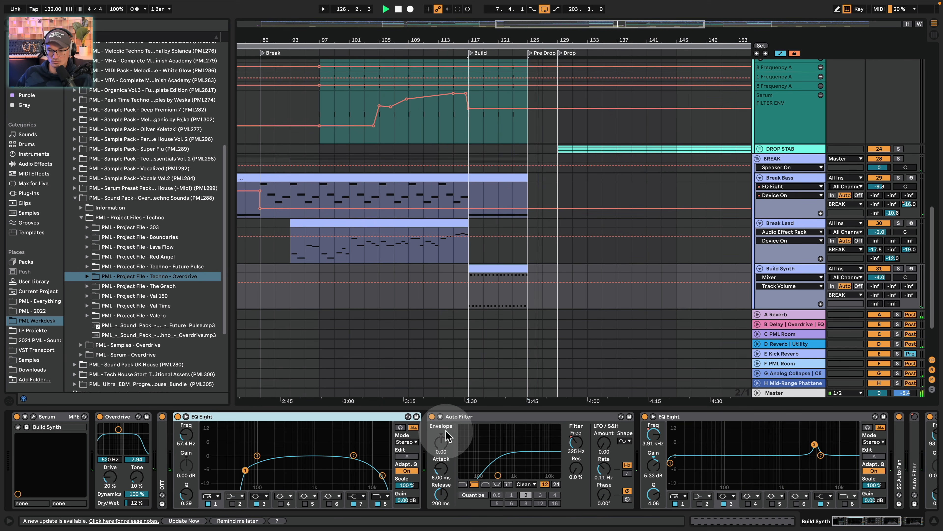
{"action": "left_click", "coordinate": [863, 521]}
{"action": "key", "text": "space"}
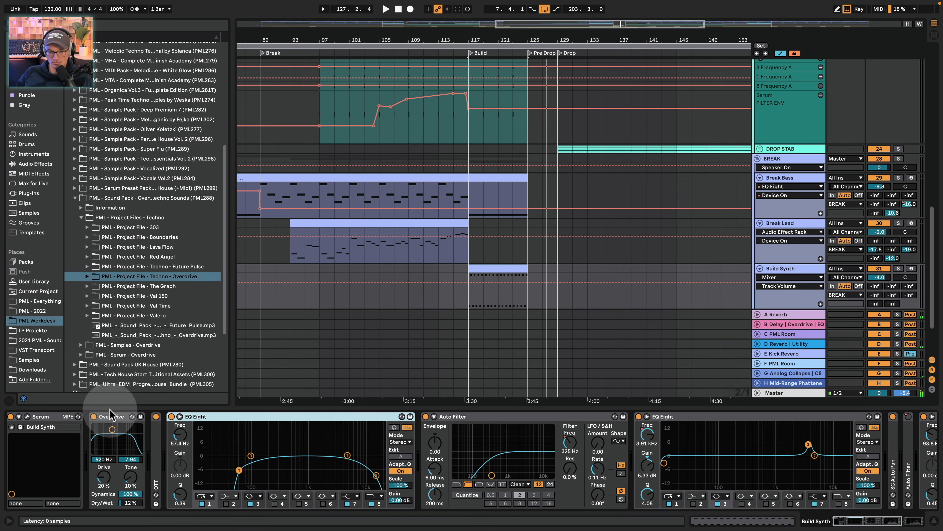
Open the Build Synth's Serum patch, audition it from bar 117 and close the plug-in window
{"action": "left_click", "coordinate": [27, 417]}
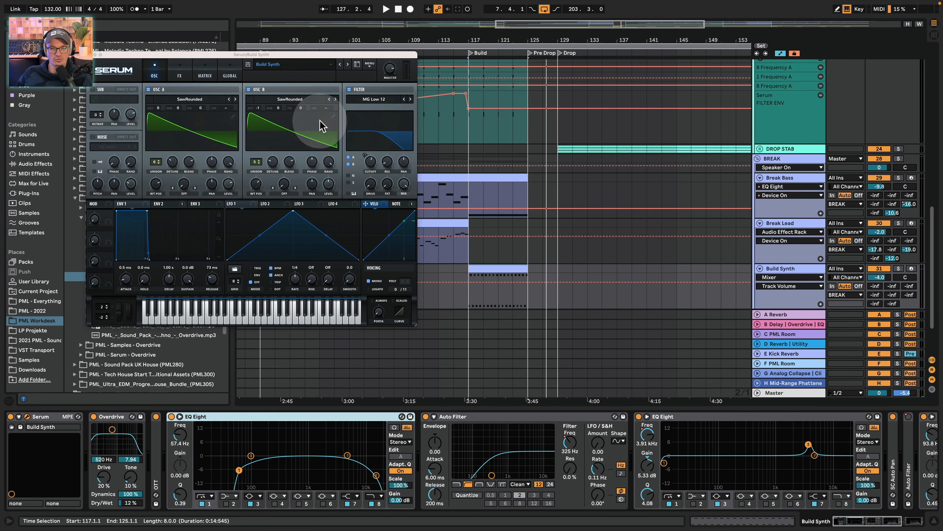
{"action": "key", "text": "space"}
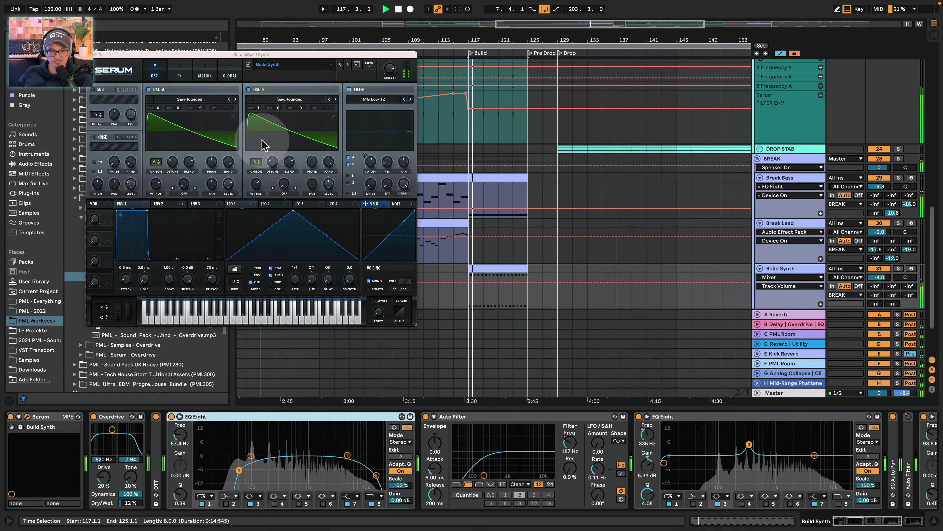
{"action": "left_click", "coordinate": [89, 55]}
{"action": "key", "text": "space"}
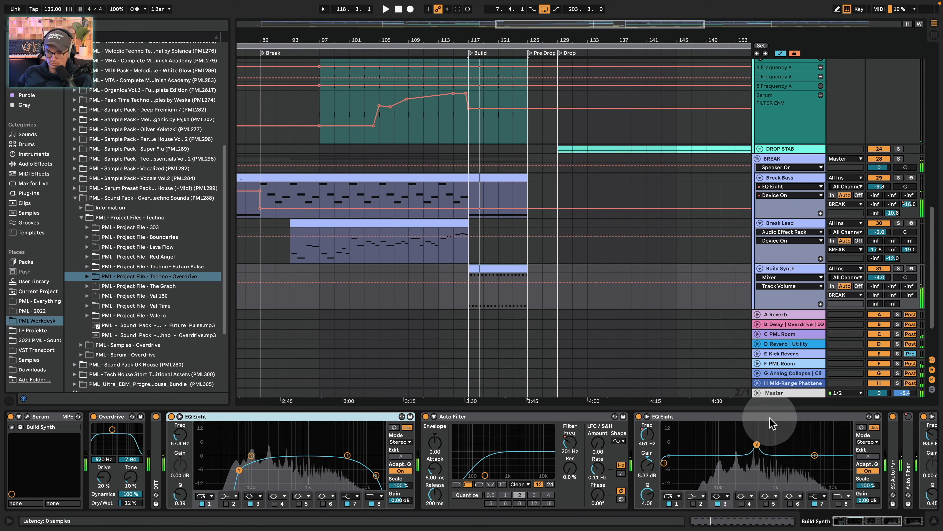
Show the EQ Eight's 3 Frequency A automation on the soloed Build Synth and restore it after trying a manual band move
{"action": "left_click", "coordinate": [648, 436]}
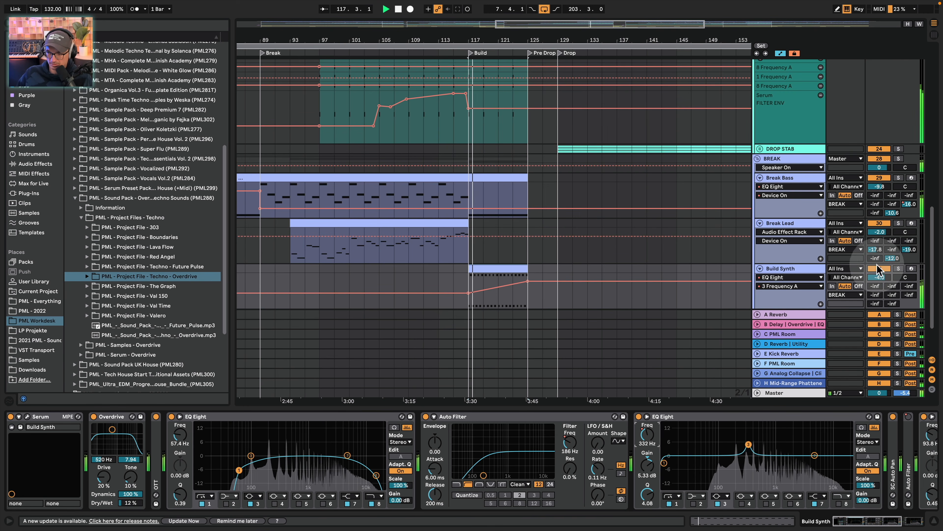
{"action": "left_click", "coordinate": [897, 269]}
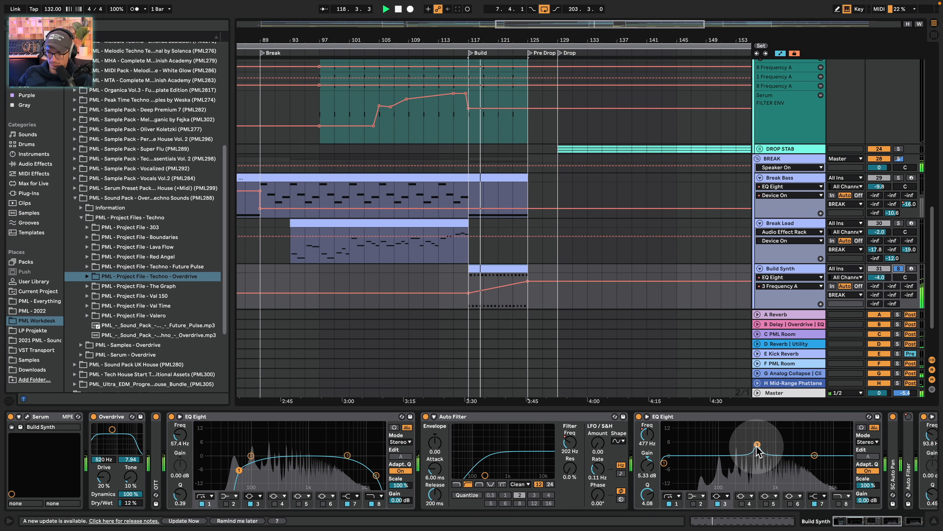
{"action": "left_click_drag", "start_coordinate": [757, 444], "coordinate": [790, 437]}
{"action": "key", "text": "super+z"}
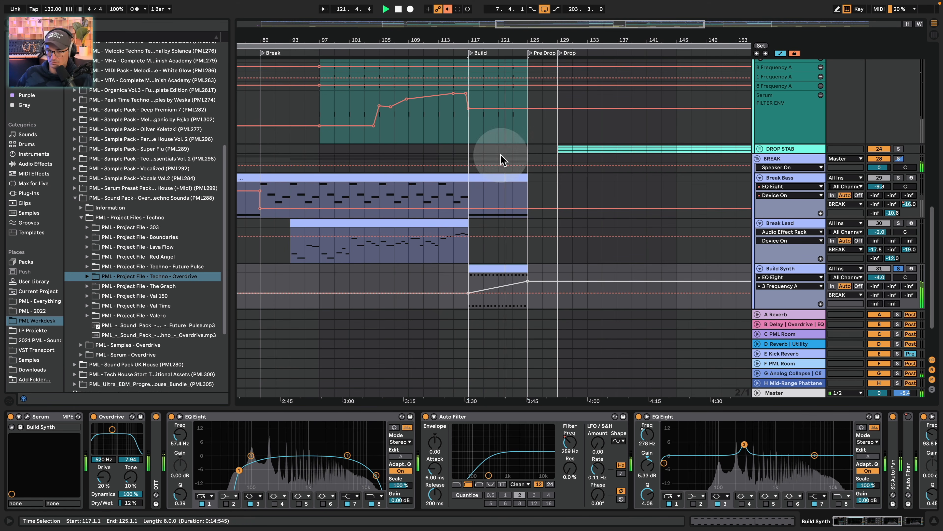
{"action": "left_click", "coordinate": [449, 9]}
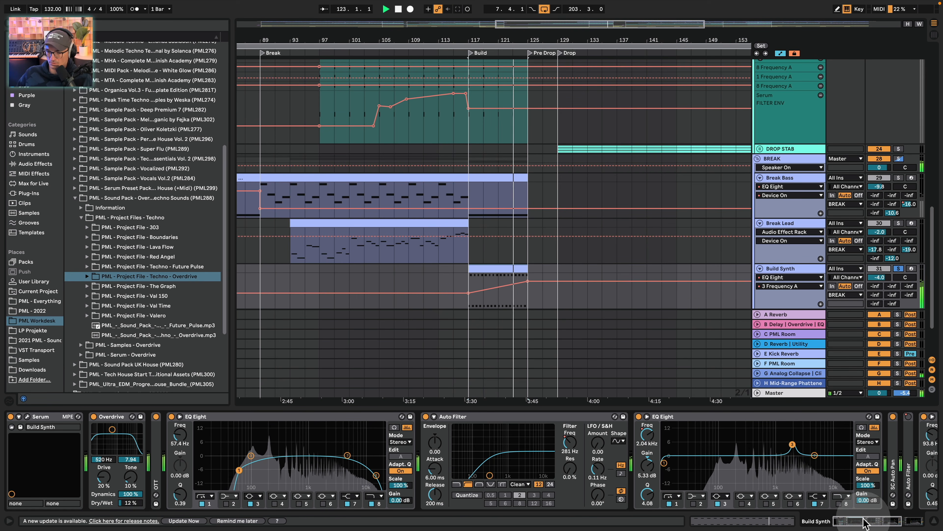
{"action": "left_click_drag", "start_coordinate": [880, 524], "coordinate": [899, 524]}
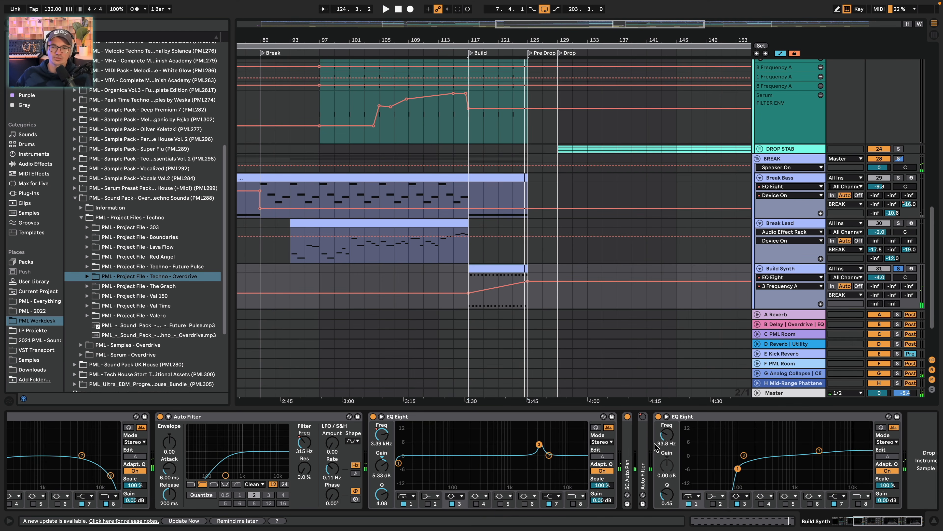
Hide the device view and unfold the FX group to examine its tracks from LFO Noise down to WN 2
{"action": "scroll", "coordinate": [543, 260], "scroll_direction": "down", "scroll_amount": 3}
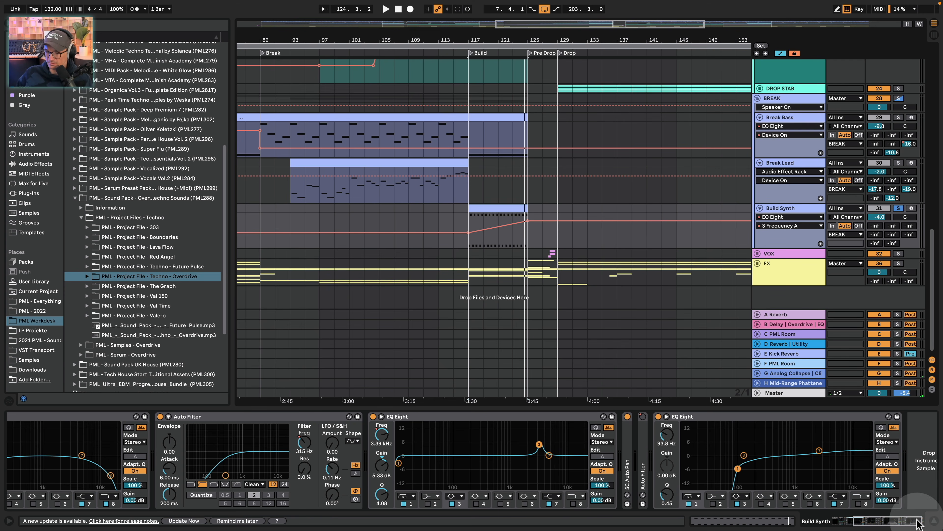
{"action": "left_click", "coordinate": [932, 522]}
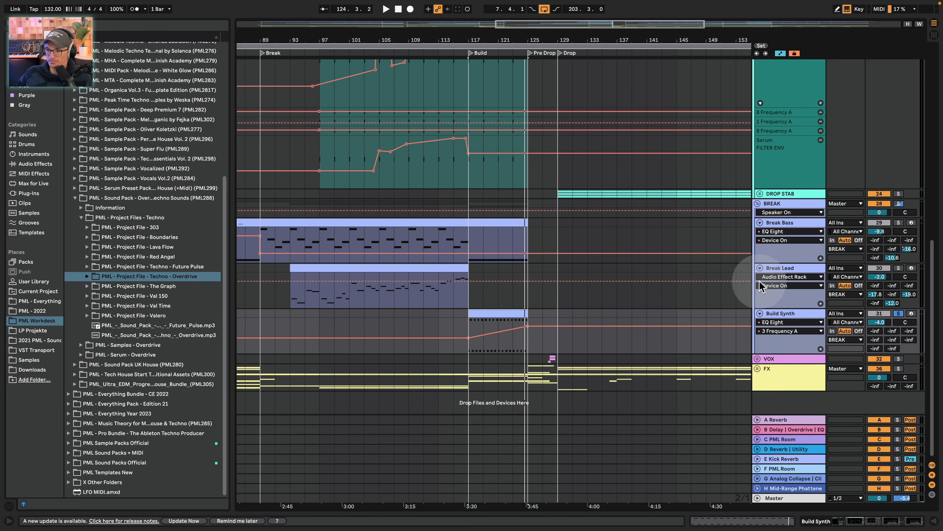
{"action": "left_click", "coordinate": [757, 369]}
{"action": "scroll", "coordinate": [726, 326], "scroll_direction": "down", "scroll_amount": 10}
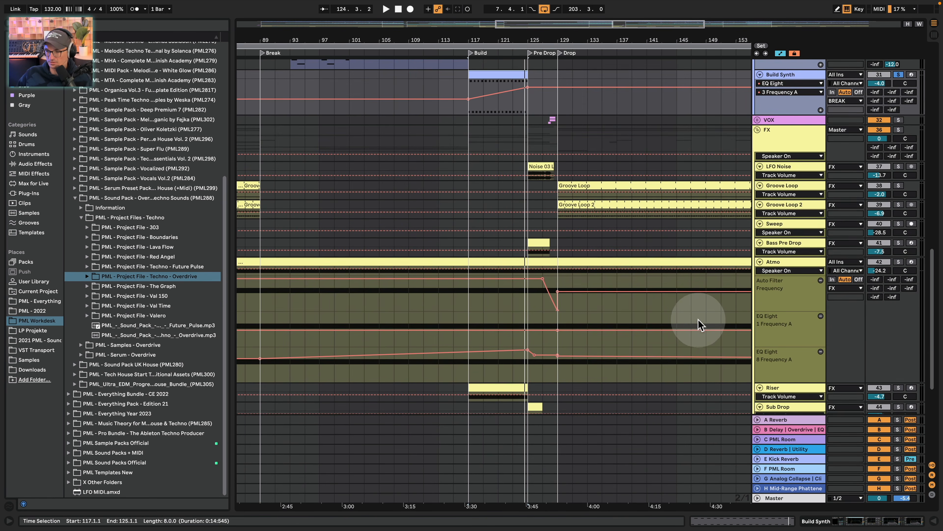
{"action": "scroll", "coordinate": [698, 326], "scroll_direction": "down", "scroll_amount": 3}
{"action": "scroll", "coordinate": [706, 263], "scroll_direction": "down", "scroll_amount": 2}
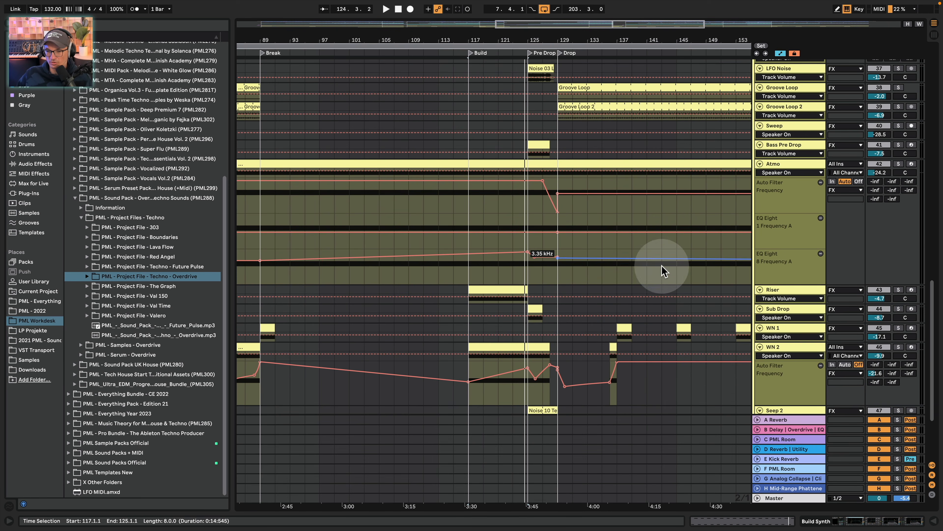
Solo the Riser in the FX group, audition it from bar 117 and show its device chain
{"action": "left_click", "coordinate": [485, 286]}
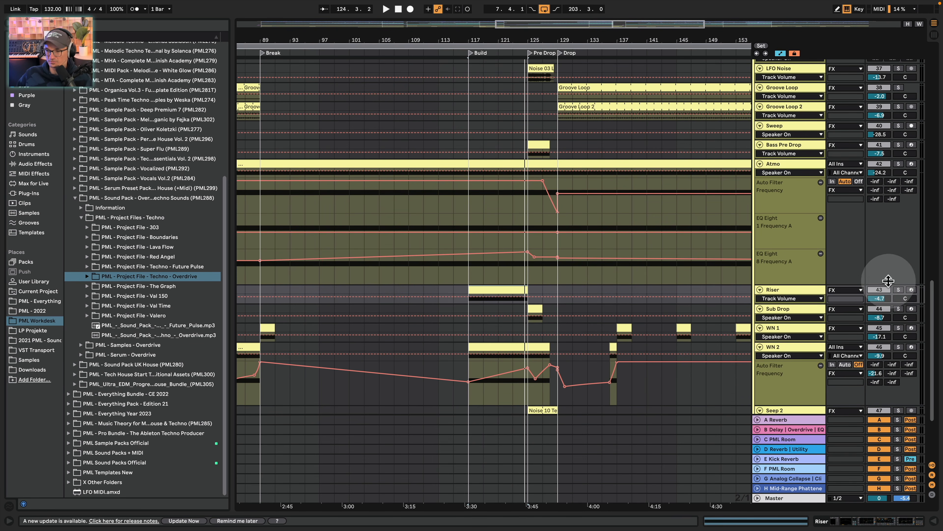
{"action": "left_click", "coordinate": [899, 290]}
{"action": "key", "text": "space"}
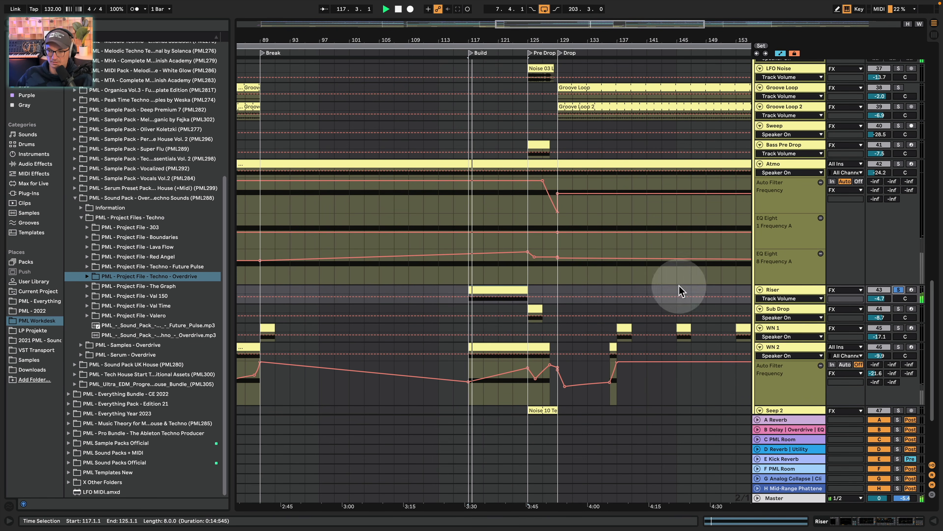
{"action": "double_click", "coordinate": [824, 289]}
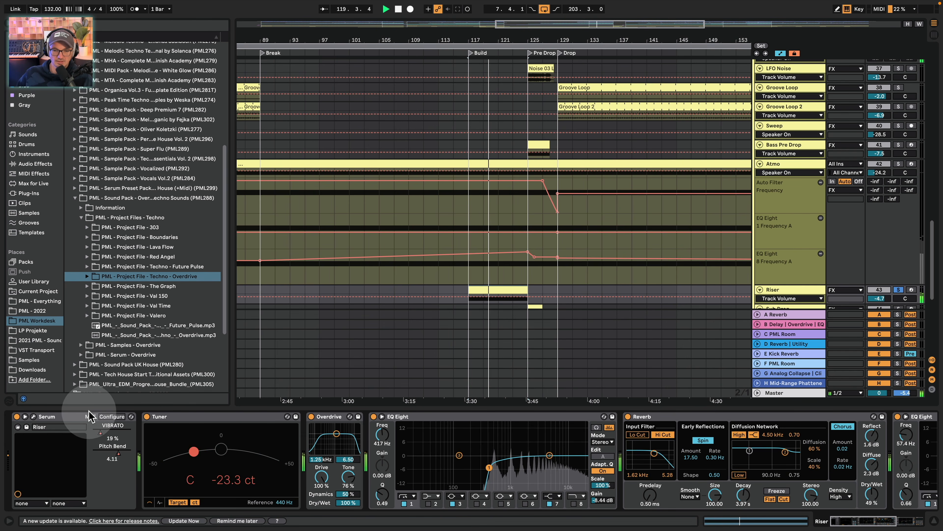
{"action": "key", "text": "space"}
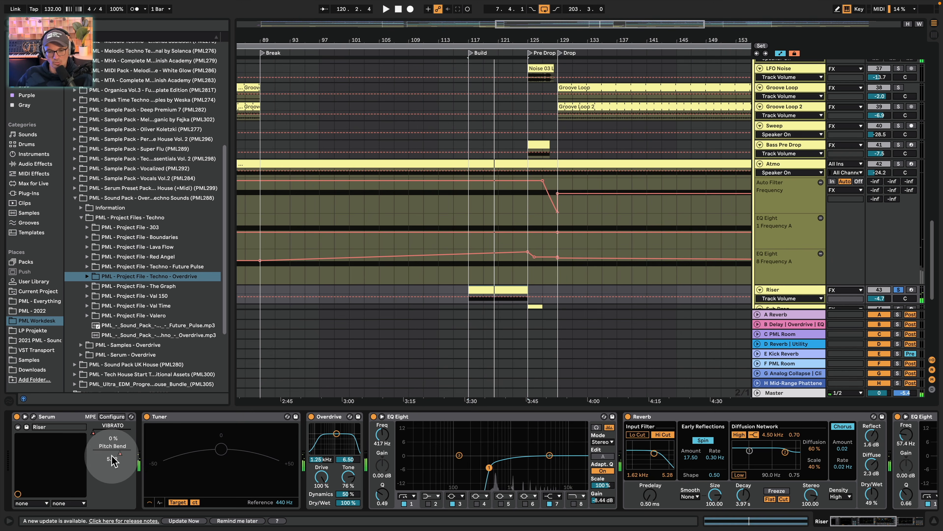
Open the Riser's Serum patch and audition it from bar 117 with the Reverb, EQ Eight and Auto Pan in view
{"action": "left_click", "coordinate": [35, 416]}
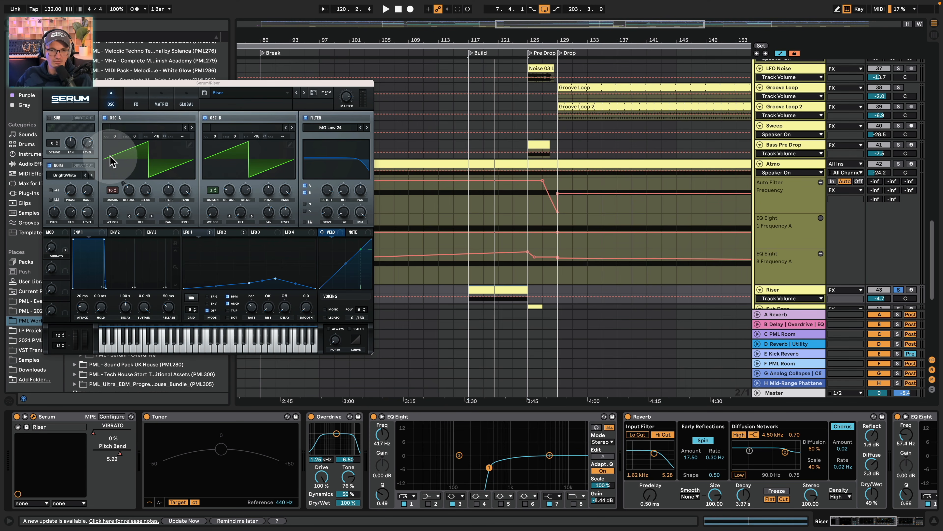
{"action": "key", "text": "space"}
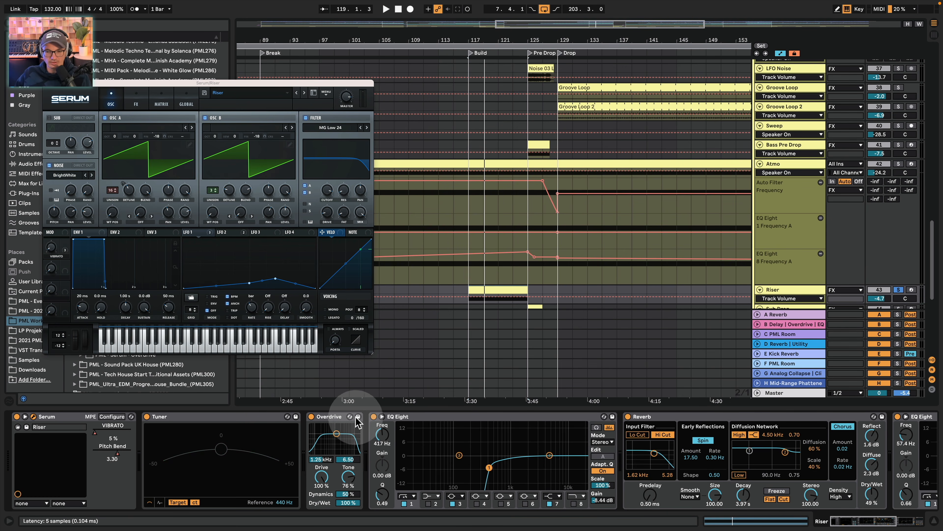
{"action": "left_click", "coordinate": [897, 526]}
{"action": "key", "text": "space"}
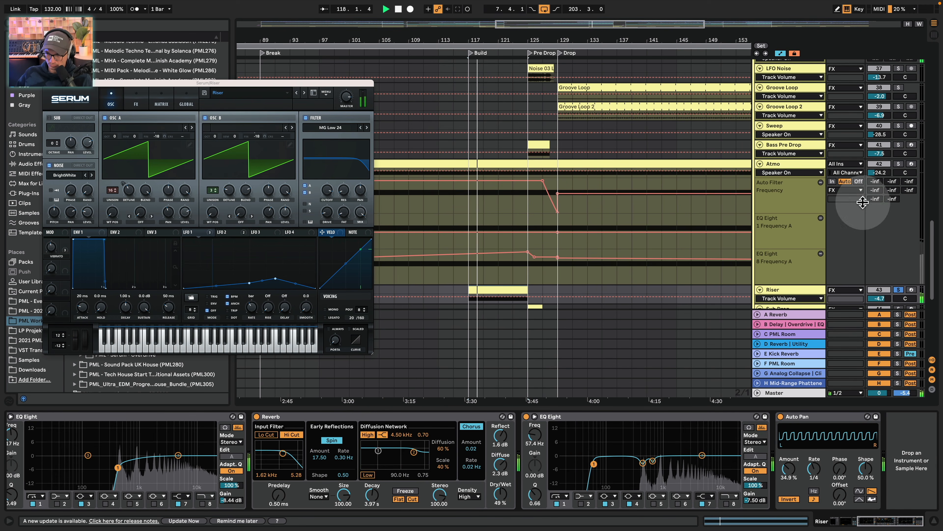
Locate the WN 2 track in the FX group and solo it alone to audition it over the Build
{"action": "scroll", "coordinate": [856, 171], "scroll_direction": "up", "scroll_amount": 8}
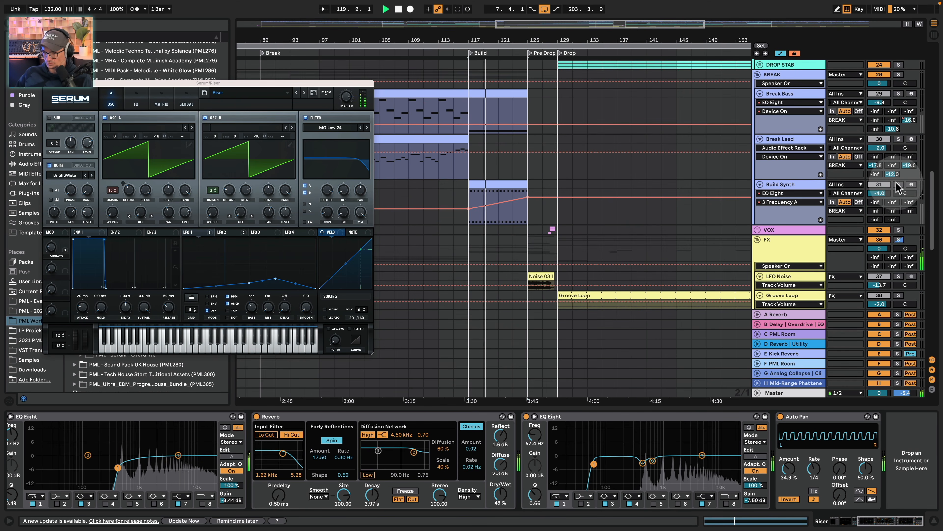
{"action": "scroll", "coordinate": [817, 234], "scroll_direction": "down", "scroll_amount": 10}
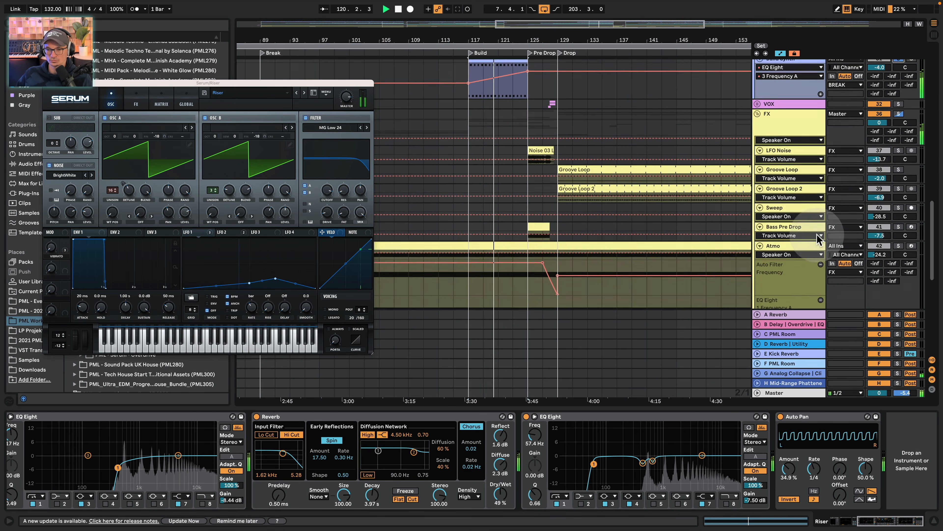
{"action": "scroll", "coordinate": [813, 235], "scroll_direction": "down", "scroll_amount": 6}
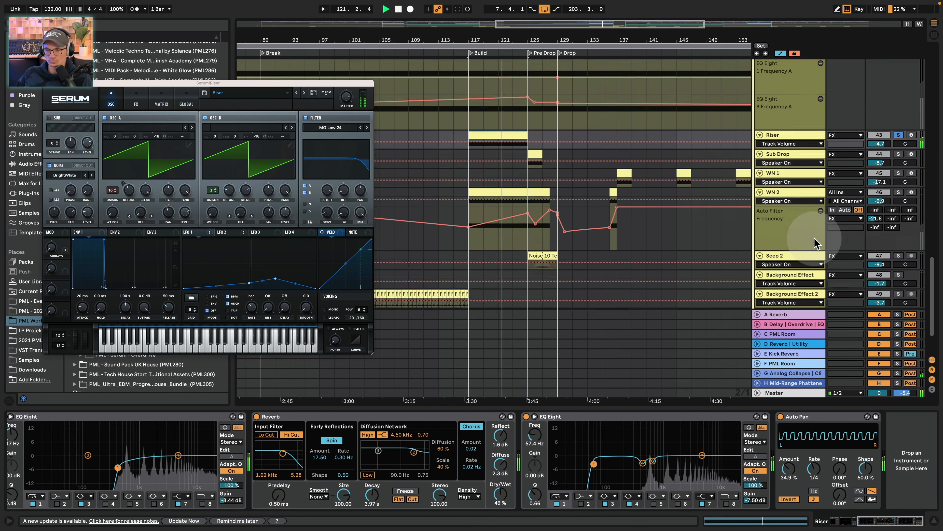
{"action": "scroll", "coordinate": [817, 241], "scroll_direction": "up", "scroll_amount": 3}
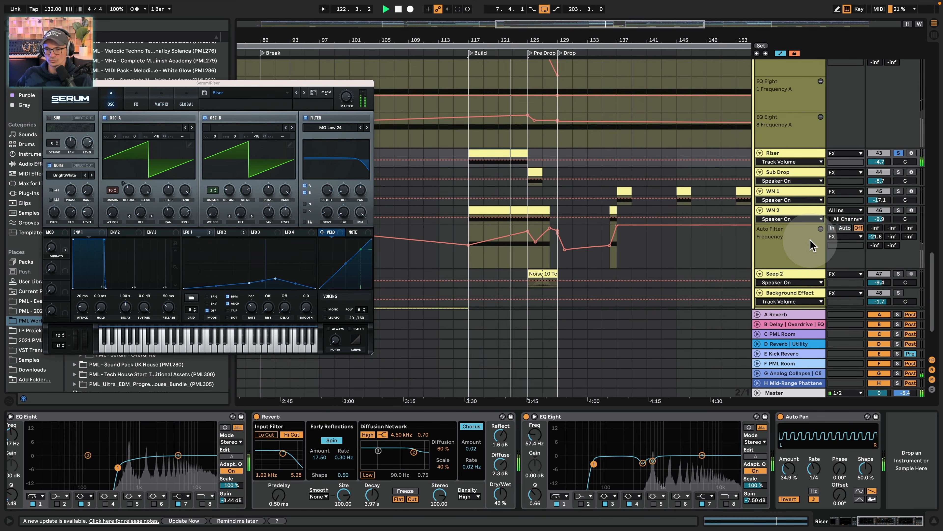
{"action": "scroll", "coordinate": [780, 256], "scroll_direction": "up", "scroll_amount": 6}
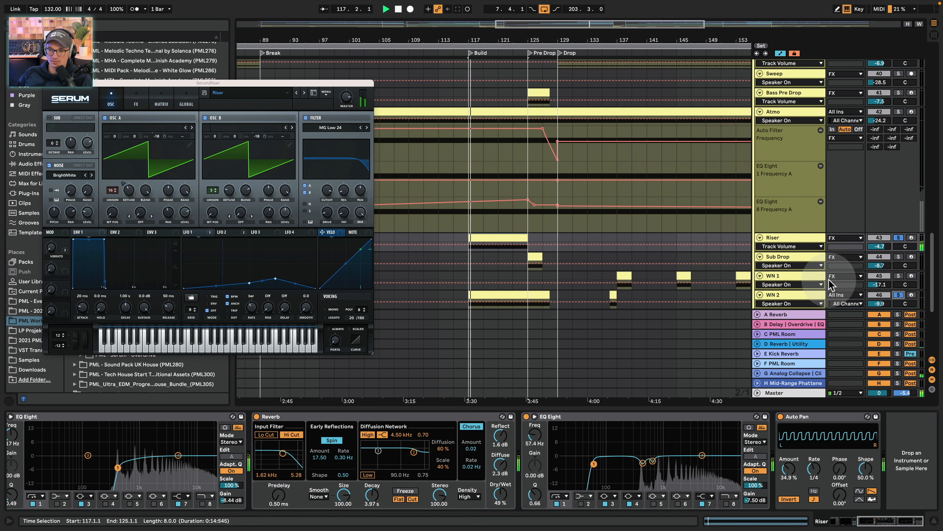
{"action": "left_click", "coordinate": [899, 295]}
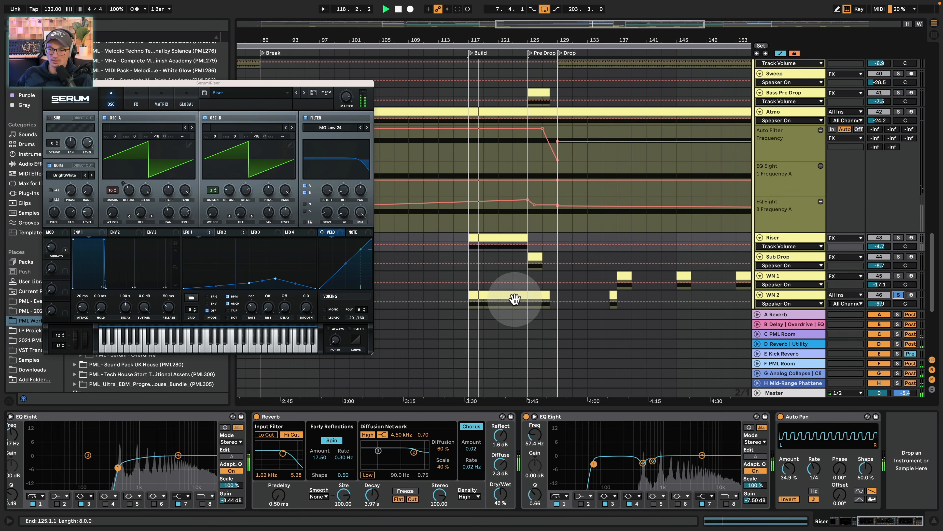
Audition WN 2 from bar 123 with its Auto Filter frequency automation in view, and inspect its Serum patch
{"action": "scroll", "coordinate": [515, 297], "scroll_direction": "down", "scroll_amount": 4}
{"action": "left_click", "coordinate": [517, 281]}
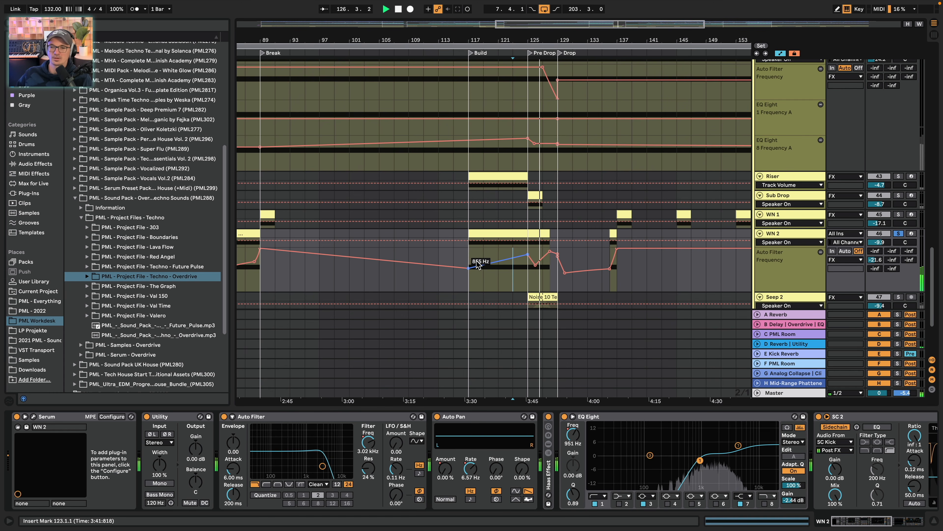
{"action": "key", "text": "space"}
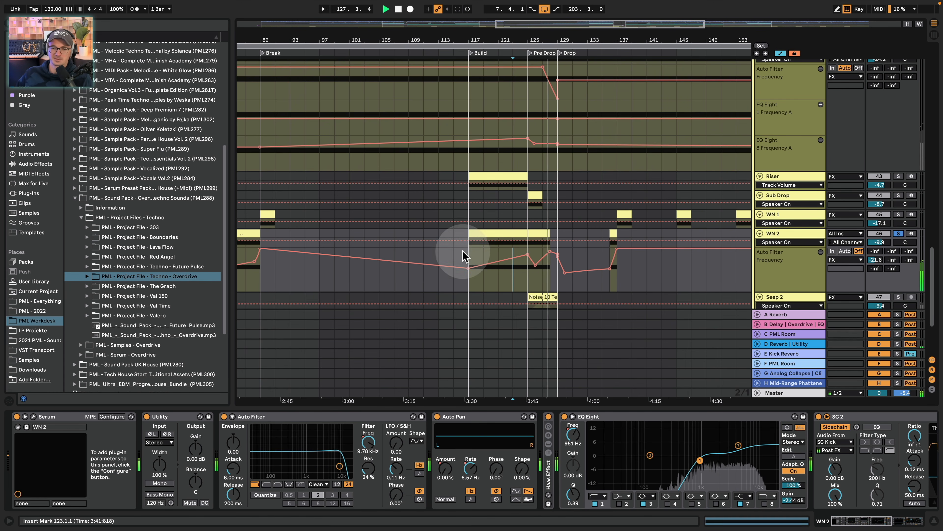
{"action": "left_click", "coordinate": [37, 418]}
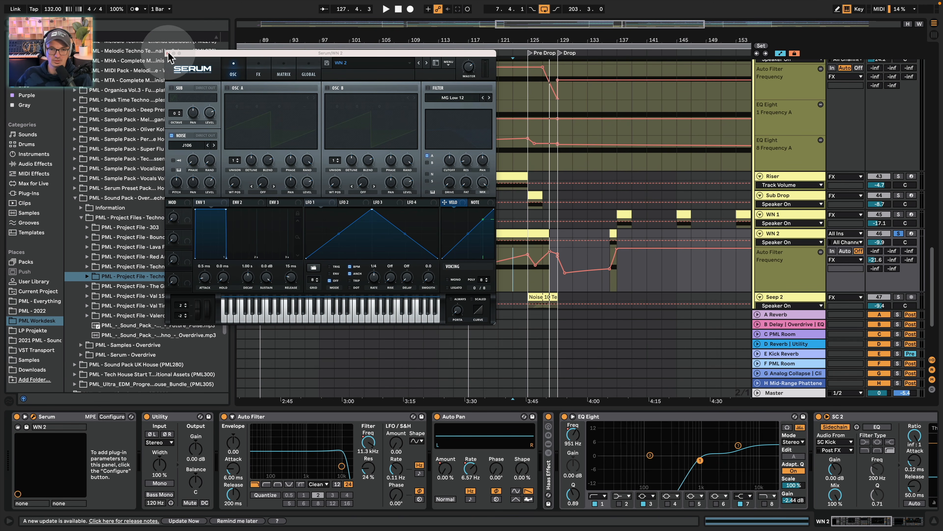
{"action": "left_click", "coordinate": [173, 53]}
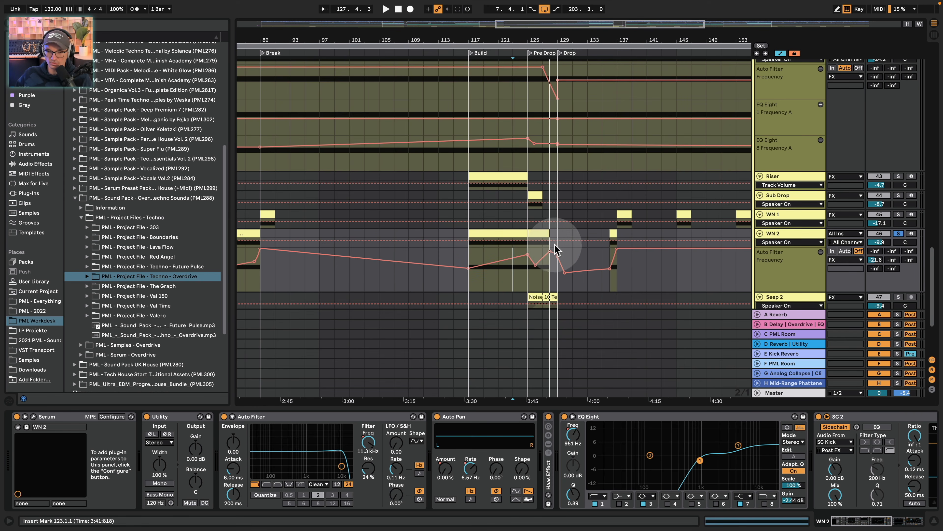
Solo the Sub Drop to audition it from bar 125, and play it in the full mix from bar 123
{"action": "scroll", "coordinate": [557, 242], "scroll_direction": "down", "scroll_amount": 2}
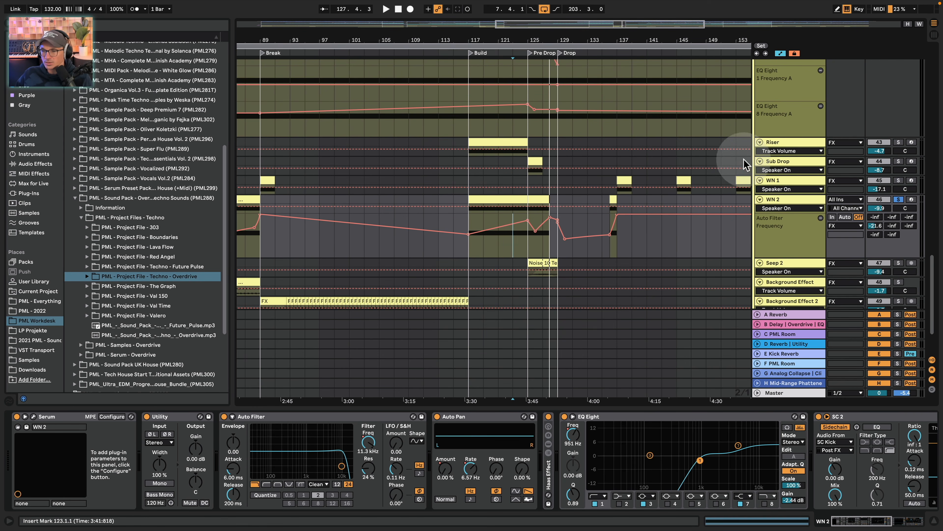
{"action": "left_click", "coordinate": [536, 161]}
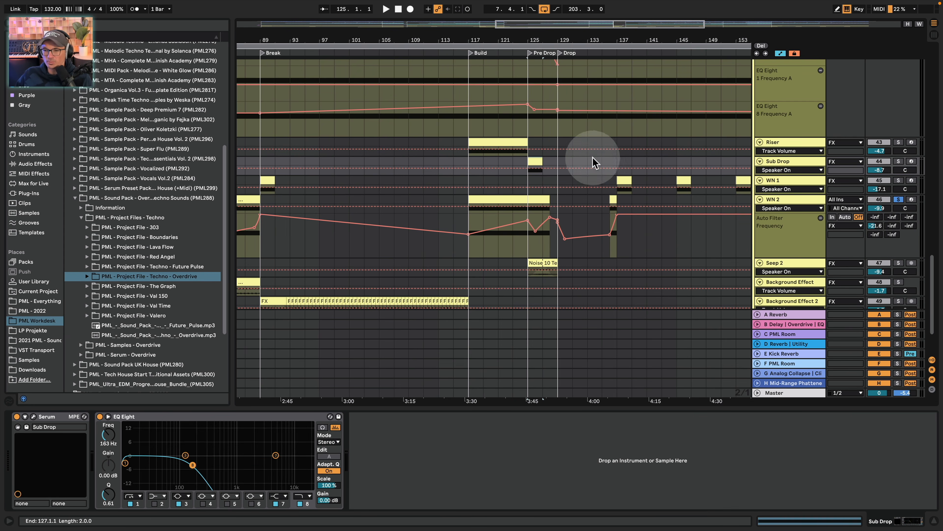
{"action": "left_click", "coordinate": [899, 161]}
{"action": "key", "text": "space"}
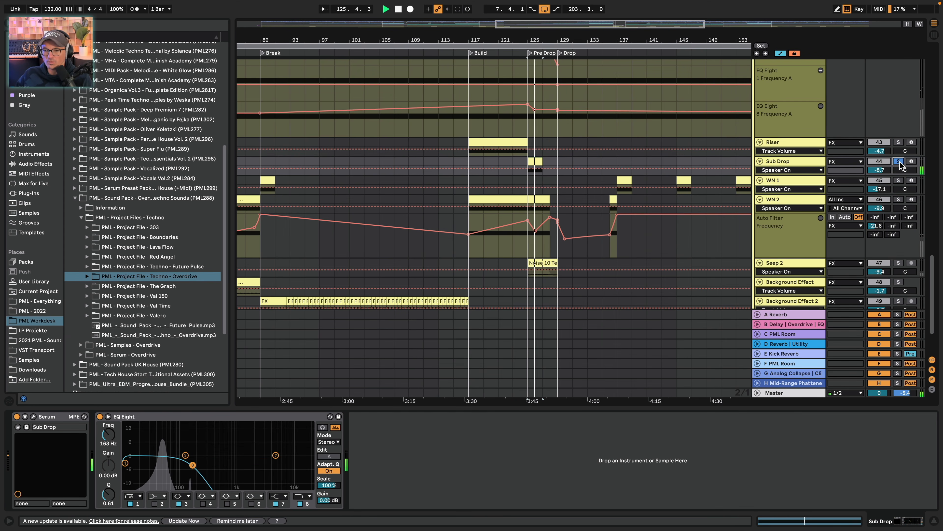
{"action": "key", "text": "space"}
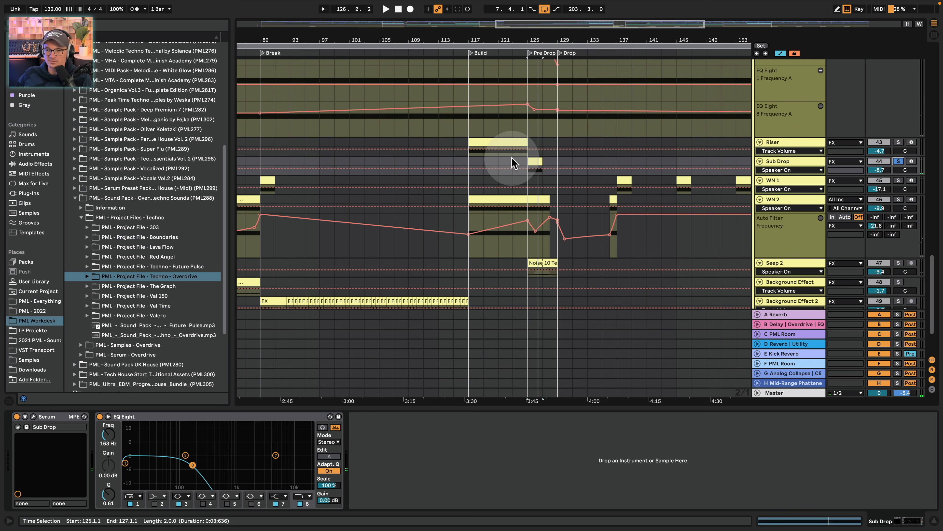
{"action": "left_click", "coordinate": [512, 159]}
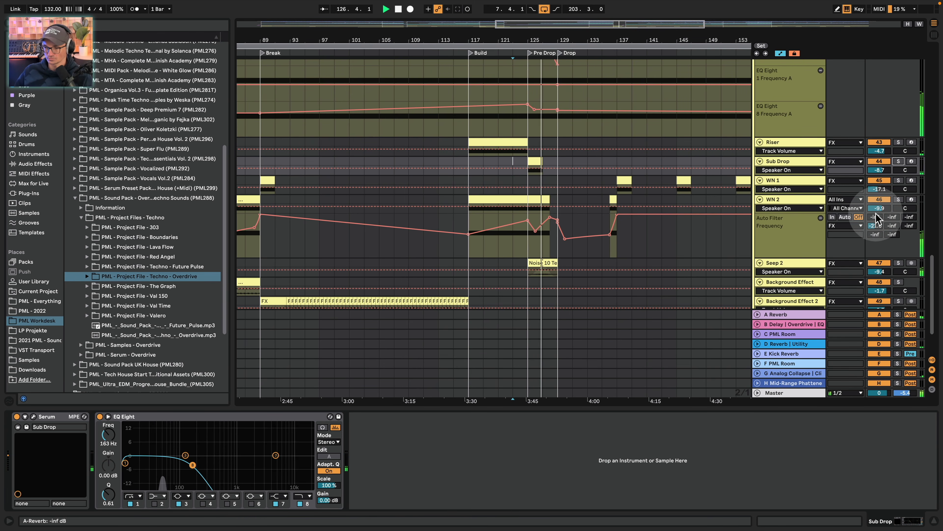
{"action": "key", "text": "space"}
Solo Seep 2 and audition it from bar 125 with its track enlarged to show the waveform
{"action": "left_click", "coordinate": [898, 263]}
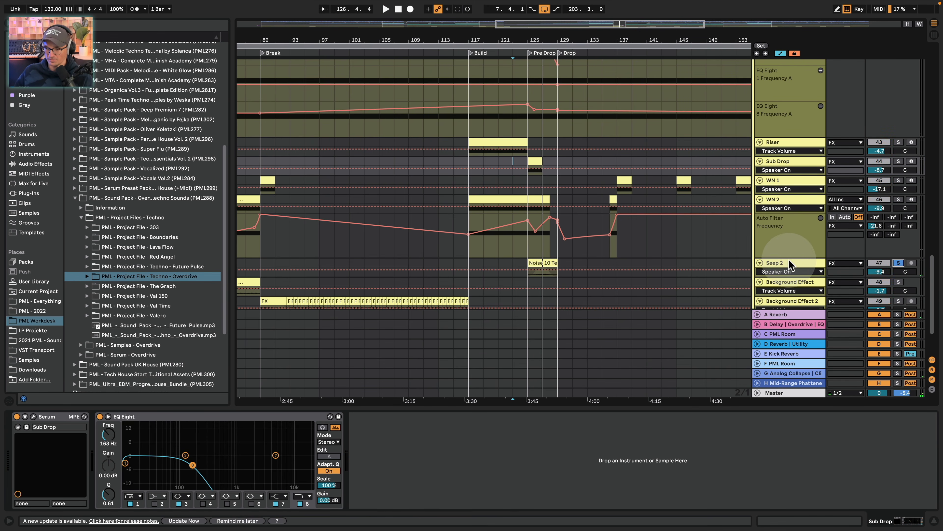
{"action": "left_click", "coordinate": [543, 262]}
{"action": "key", "text": "space"}
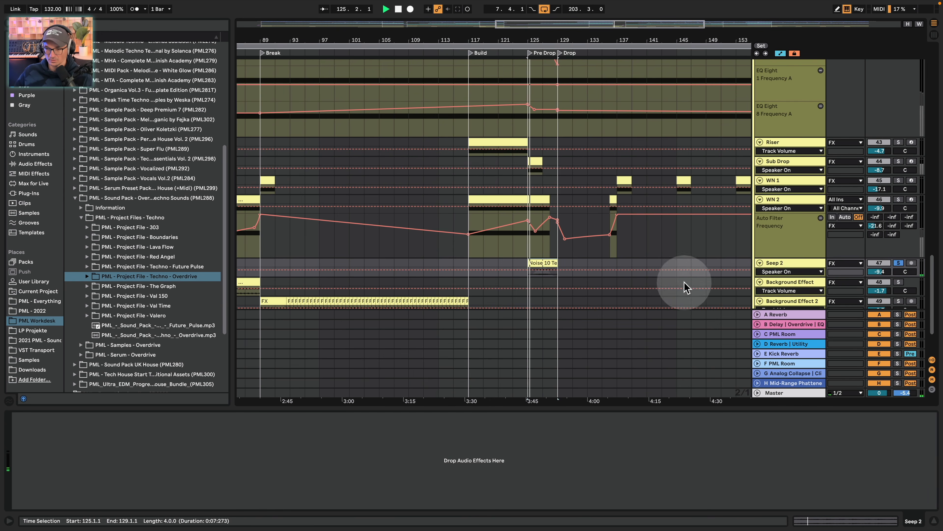
{"action": "left_click_drag", "start_coordinate": [788, 277], "coordinate": [784, 322]}
{"action": "scroll", "coordinate": [647, 207], "scroll_direction": "down", "scroll_amount": 2}
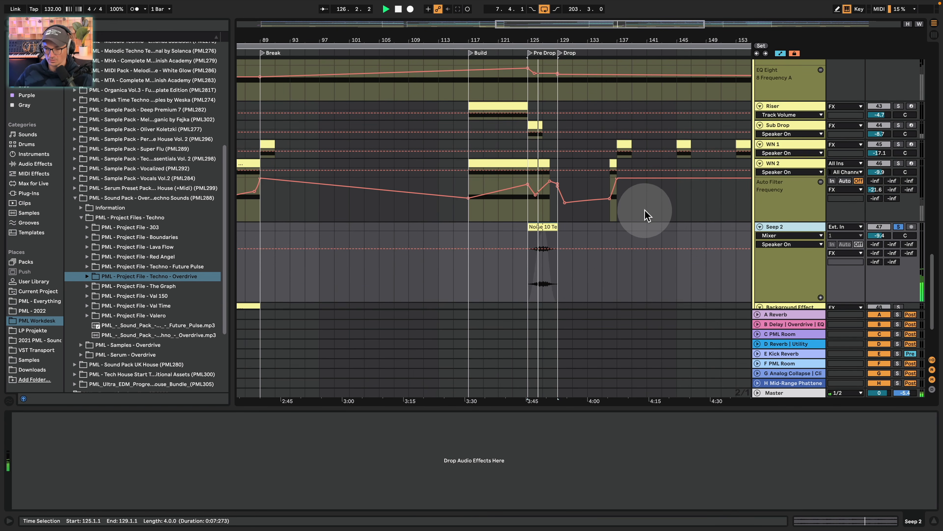
{"action": "scroll", "coordinate": [646, 215], "scroll_direction": "down", "scroll_amount": 4}
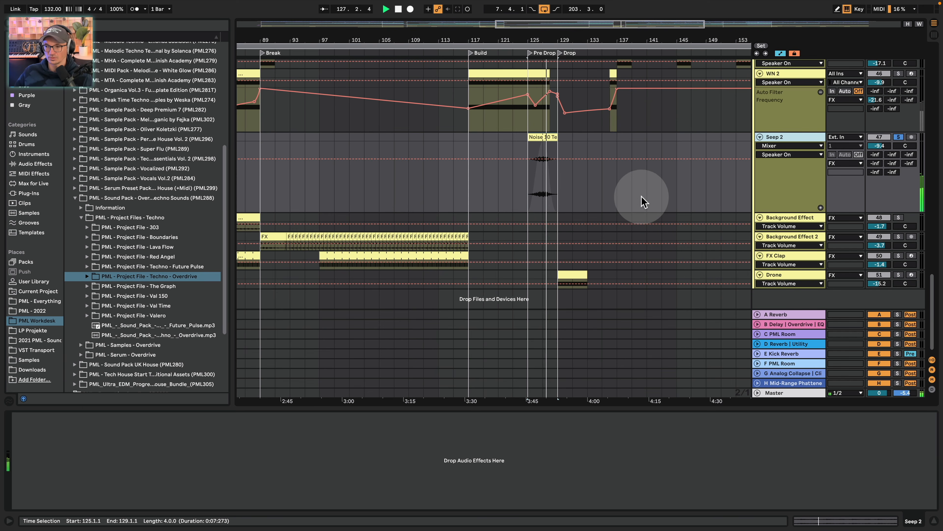
{"action": "scroll", "coordinate": [610, 168], "scroll_direction": "up", "scroll_amount": 7}
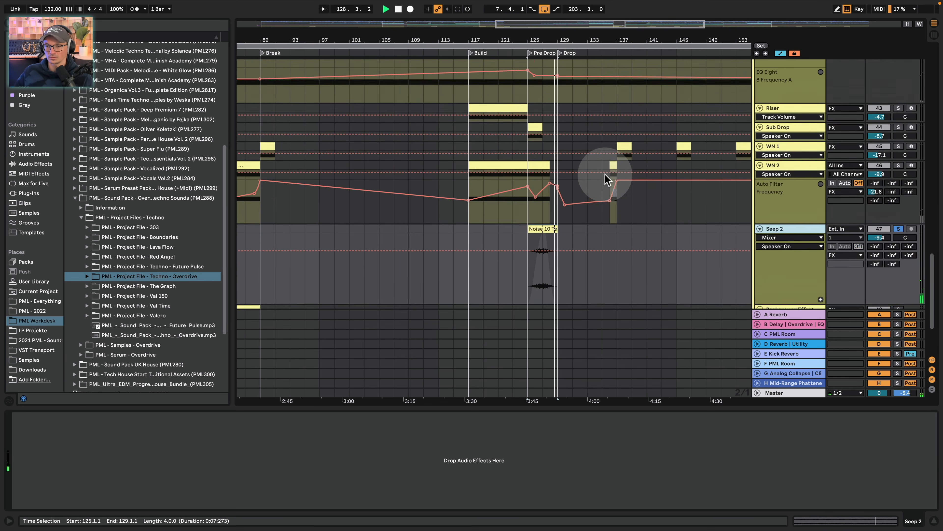
Solo the Sub Drop again and audition it from bar 125 while reviewing its Serum patch
{"action": "left_click", "coordinate": [784, 188]}
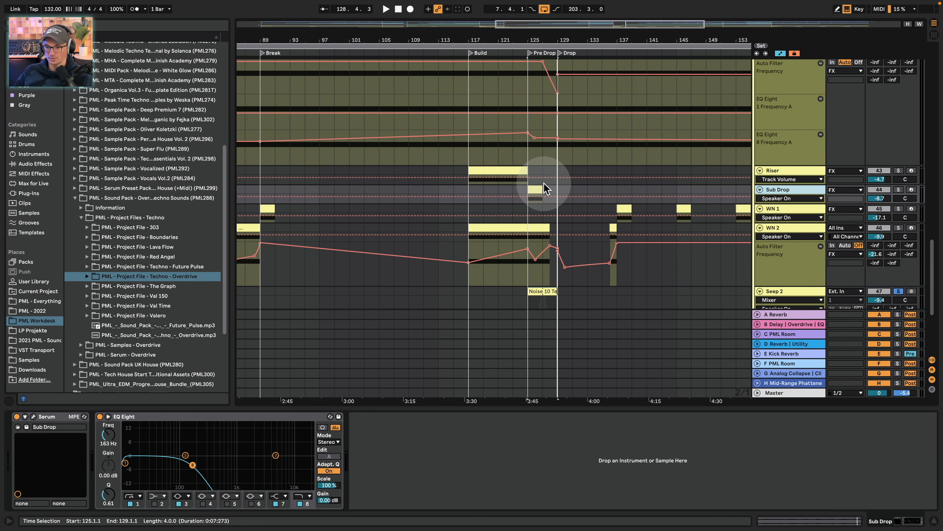
{"action": "left_click", "coordinate": [899, 190]}
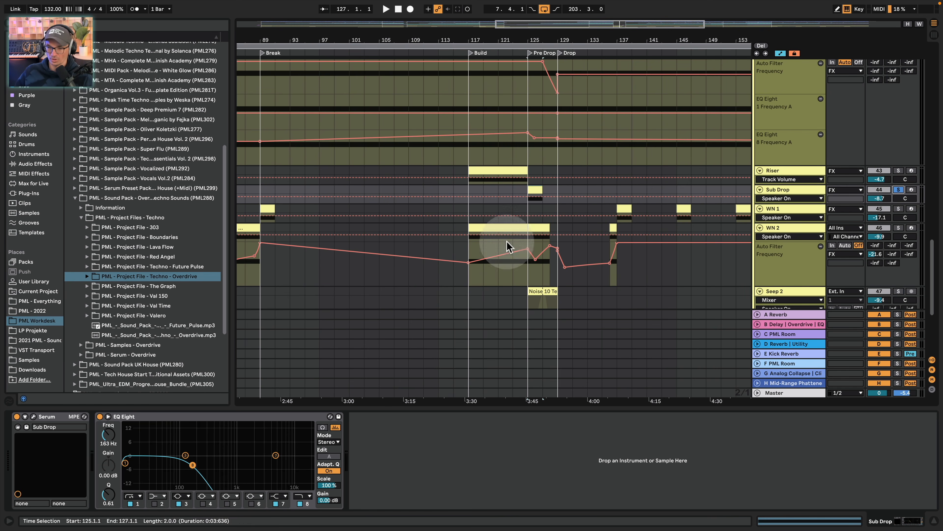
{"action": "key", "text": "space"}
{"action": "left_click", "coordinate": [33, 417]}
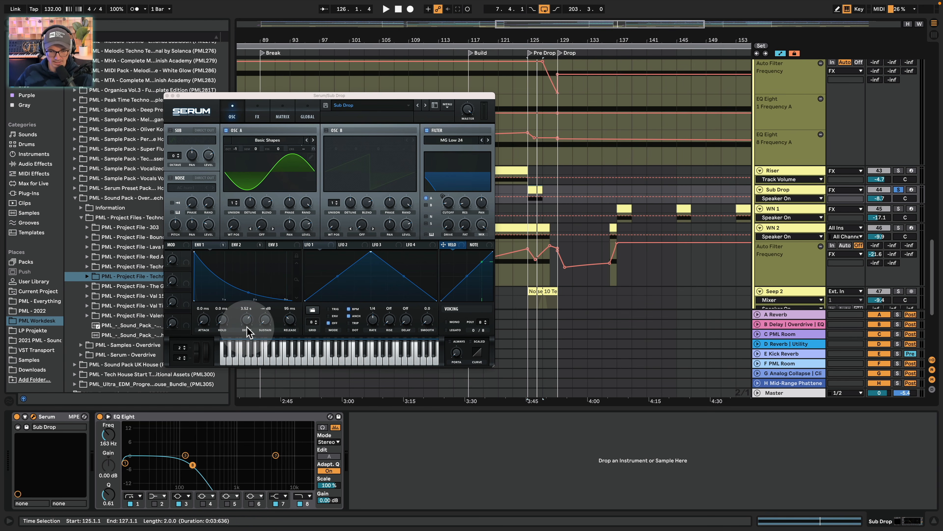
{"action": "key", "text": "space"}
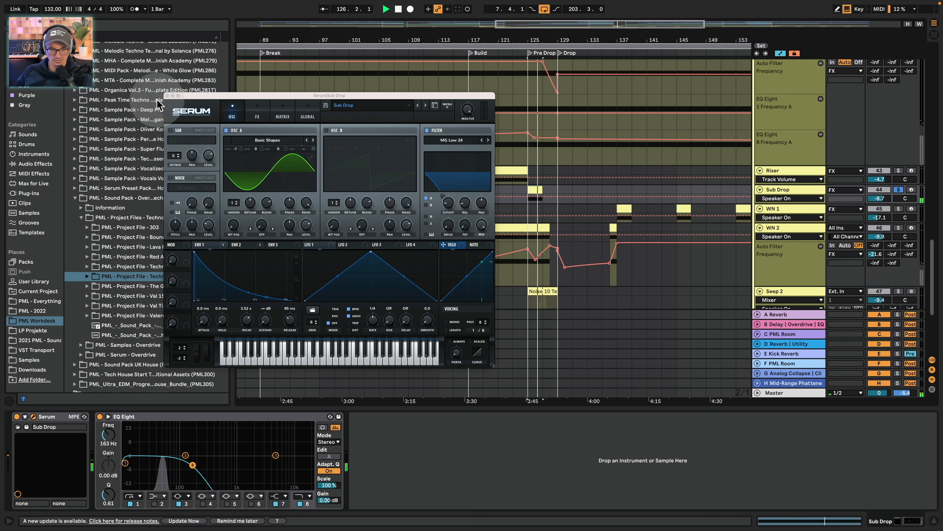
{"action": "left_click", "coordinate": [165, 94]}
{"action": "key", "text": "space"}
{"action": "key", "text": "space"}
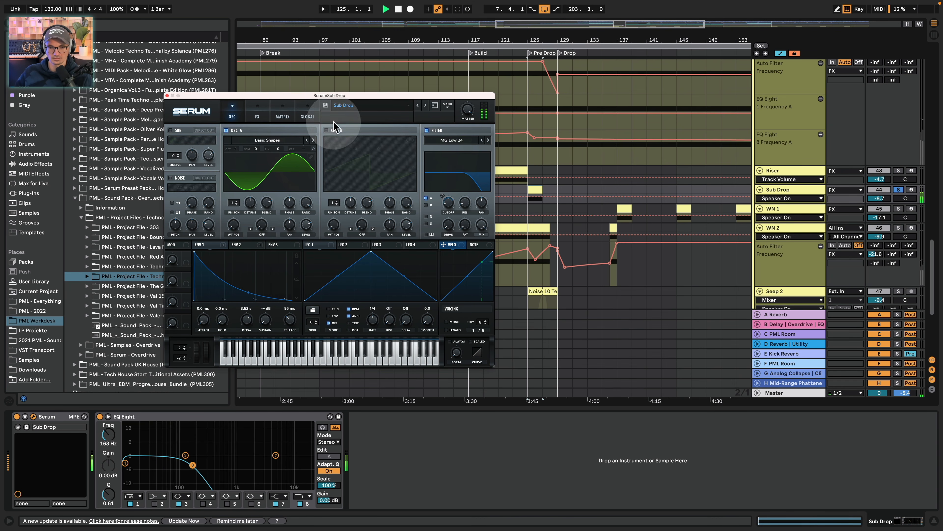
{"action": "left_click", "coordinate": [167, 96]}
Solo Bass Pre Drop in the FX group, audition it from bar 125 and inspect its Serum patch and device chain
{"action": "scroll", "coordinate": [624, 212], "scroll_direction": "up", "scroll_amount": 5}
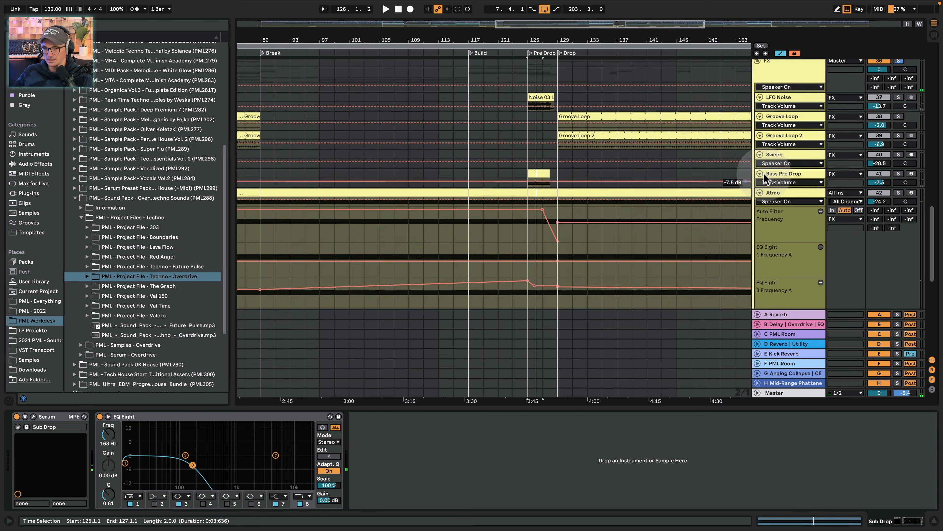
{"action": "left_click", "coordinate": [899, 174]}
{"action": "key", "text": "space"}
{"action": "left_click", "coordinate": [799, 174]}
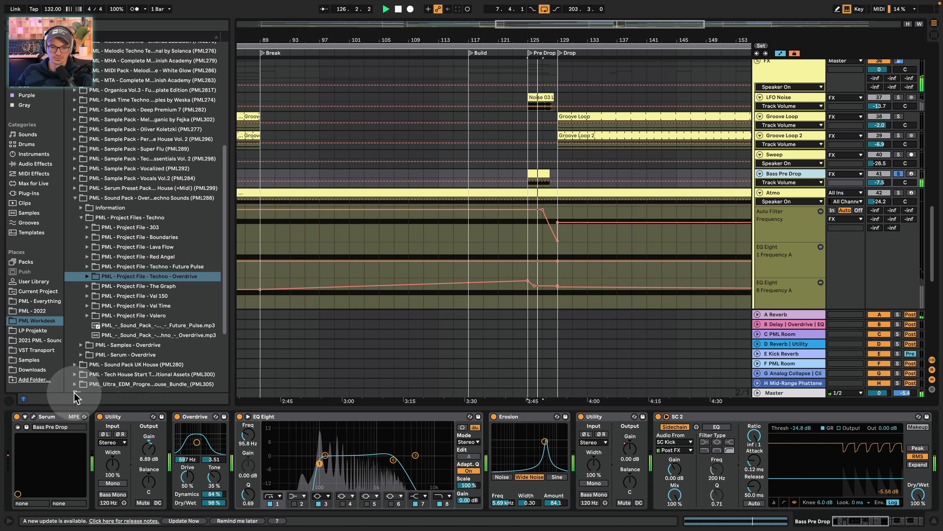
{"action": "left_click", "coordinate": [42, 419]}
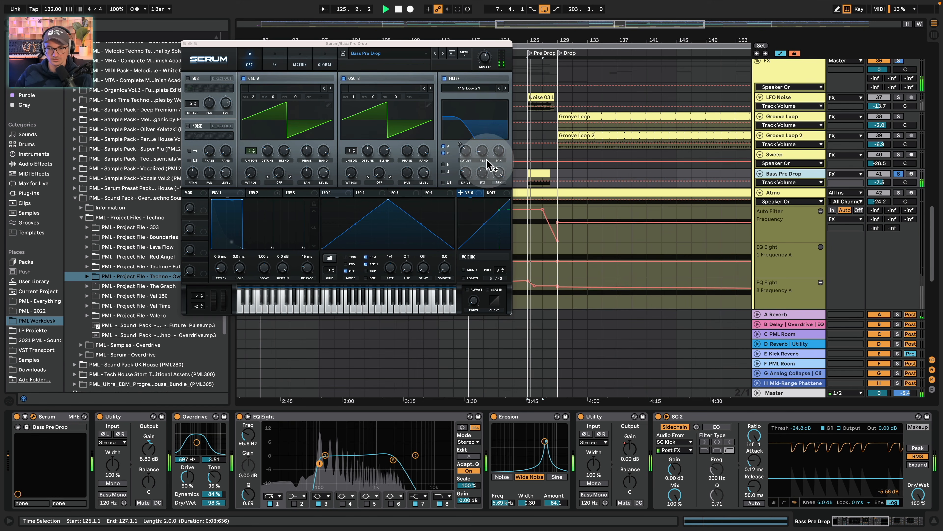
{"action": "left_click", "coordinate": [243, 45]}
{"action": "left_click", "coordinate": [185, 44]}
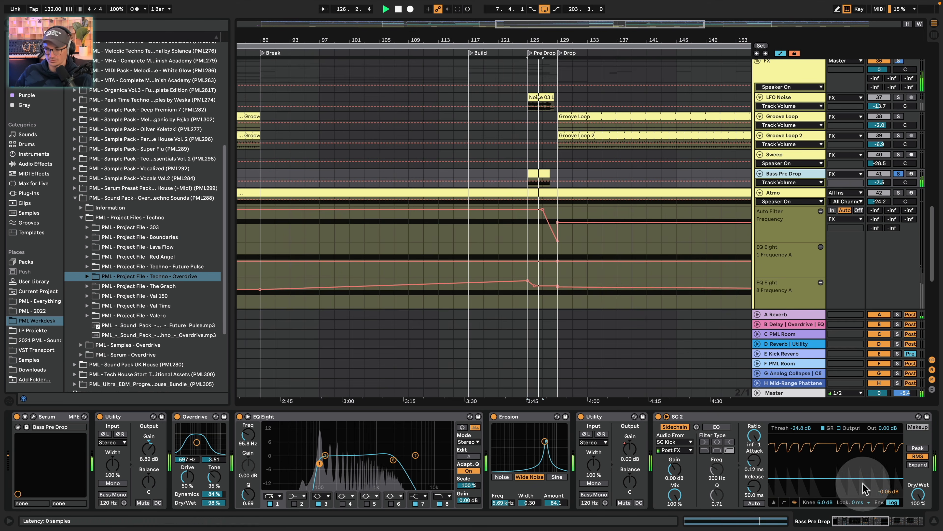
Show the end of the Bass Pre Drop device chain and audition it with both Auto Filters and the final Utility
{"action": "key", "text": "space"}
{"action": "left_click_drag", "start_coordinate": [870, 521], "coordinate": [904, 522]}
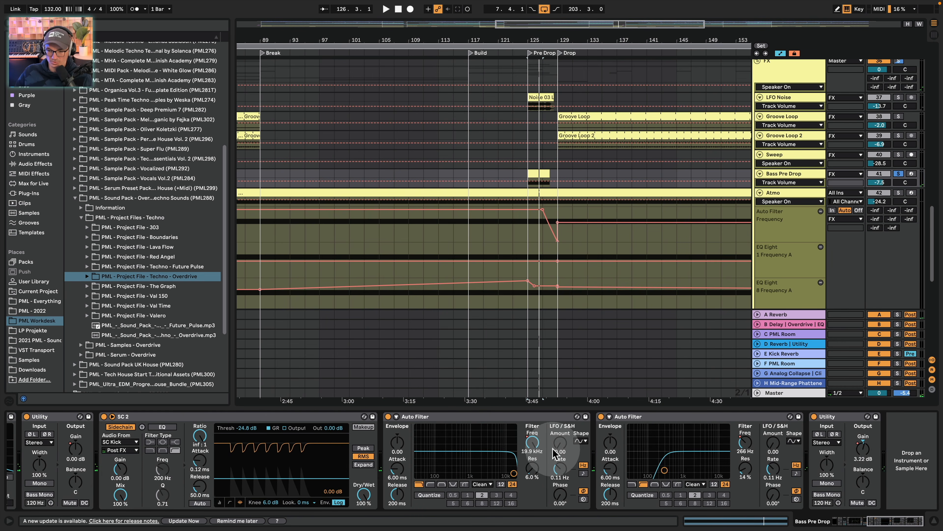
{"action": "key", "text": "space"}
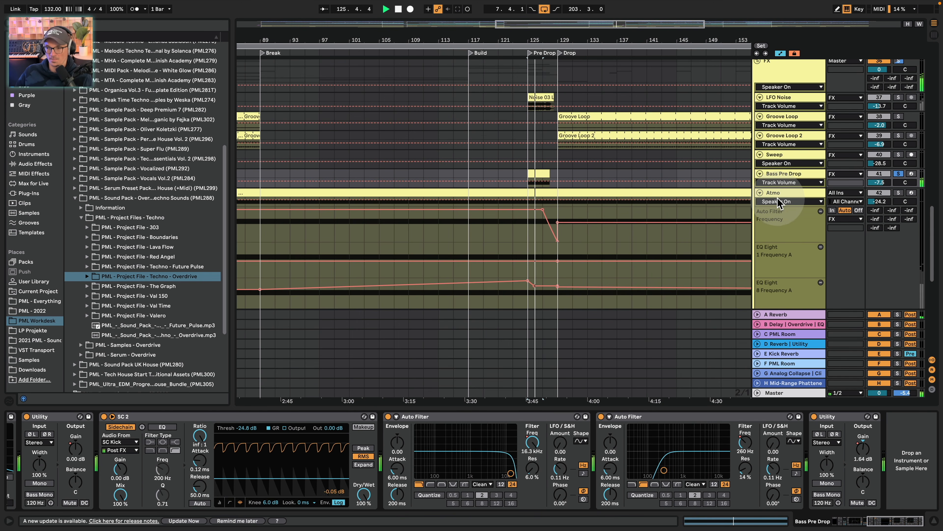
Solo LFO Noise and audition it from bar 125 with the track enlarged and the Pre Drop section zoomed in
{"action": "scroll", "coordinate": [708, 238], "scroll_direction": "up", "scroll_amount": 1}
{"action": "scroll", "coordinate": [707, 242], "scroll_direction": "up", "scroll_amount": 2}
{"action": "key", "text": "space"}
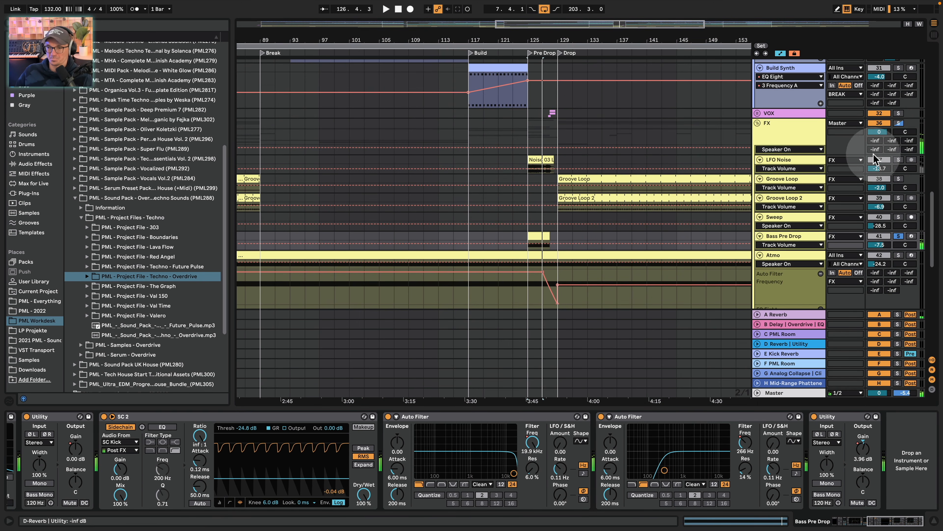
{"action": "left_click", "coordinate": [897, 159]}
{"action": "left_click", "coordinate": [815, 161]}
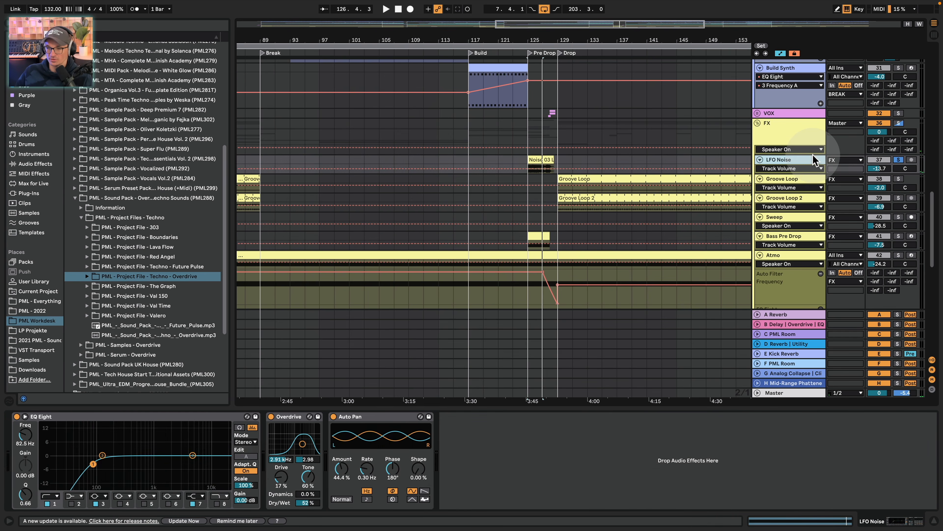
{"action": "key", "text": "space"}
{"action": "left_click_drag", "start_coordinate": [784, 173], "coordinate": [784, 243]}
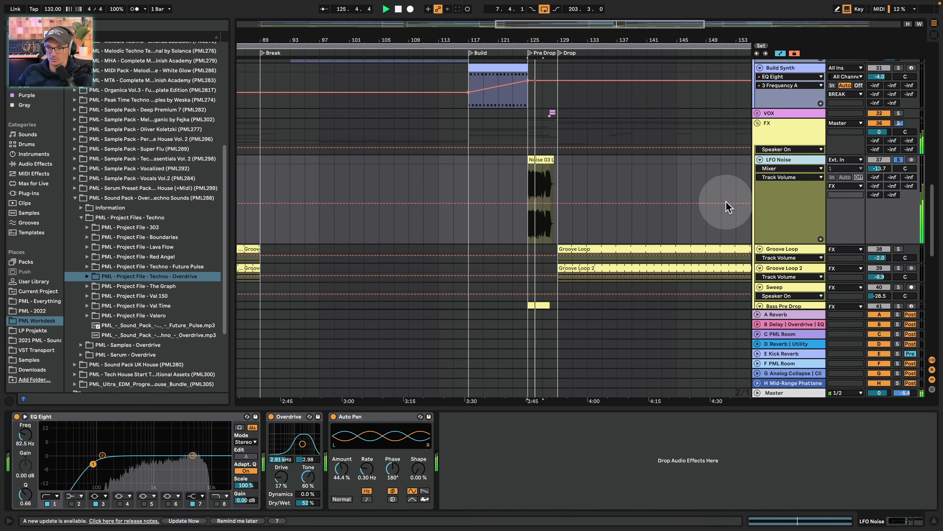
{"action": "left_click_drag", "start_coordinate": [533, 39], "coordinate": [510, 96]}
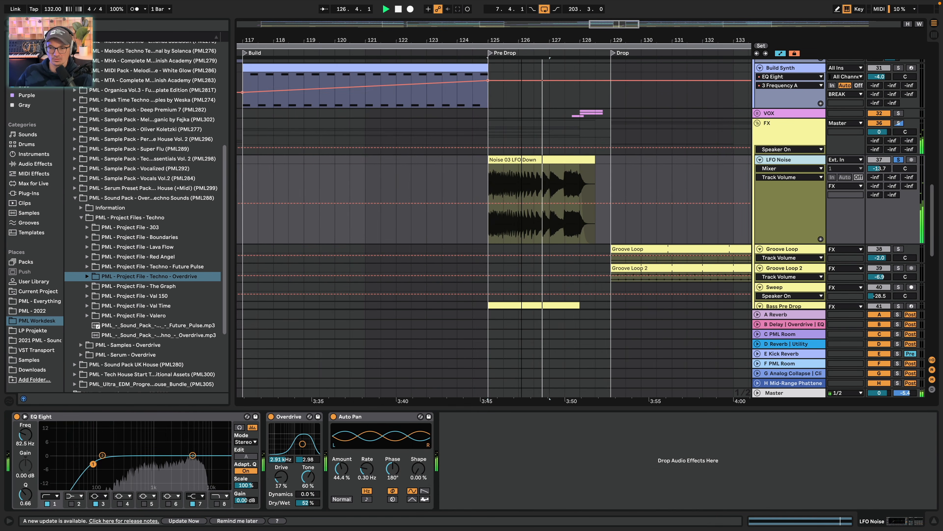
{"action": "left_click", "coordinate": [519, 42]}
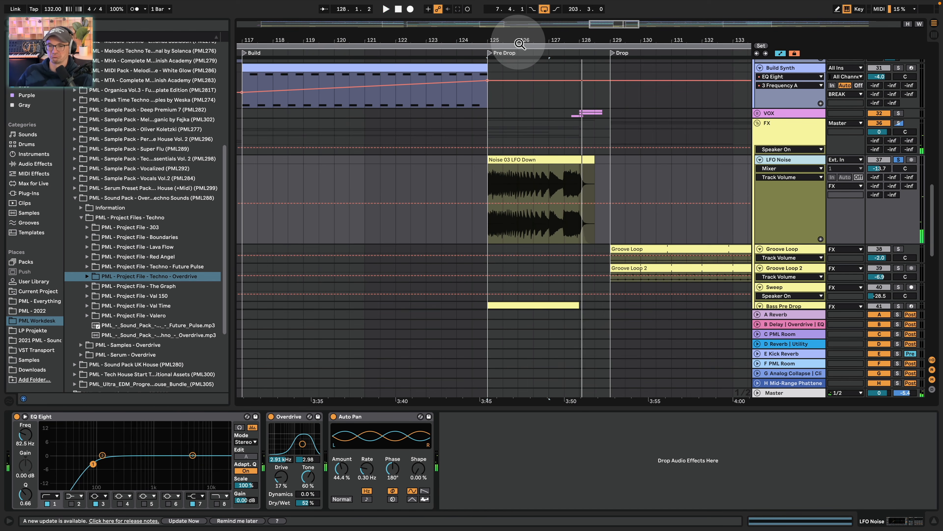
Unsolo LFO Noise and audition the Pre Drop into the Drop in the full mix
{"action": "left_click", "coordinate": [899, 160]}
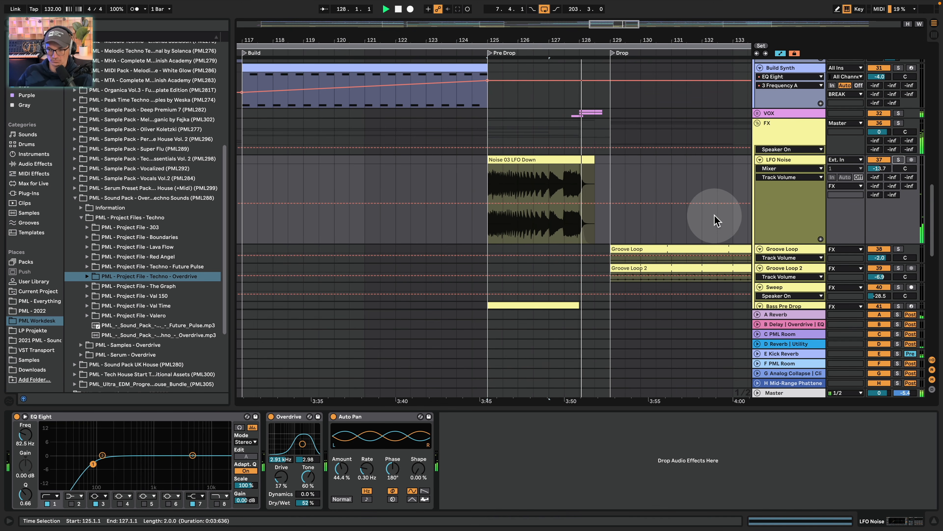
{"action": "scroll", "coordinate": [717, 221], "scroll_direction": "up", "scroll_amount": 3}
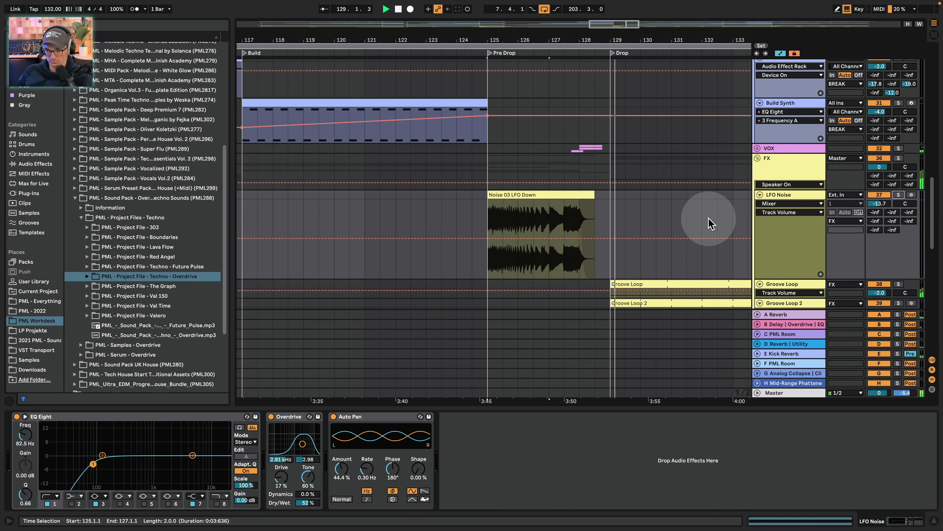
{"action": "scroll", "coordinate": [709, 219], "scroll_direction": "down", "scroll_amount": 1}
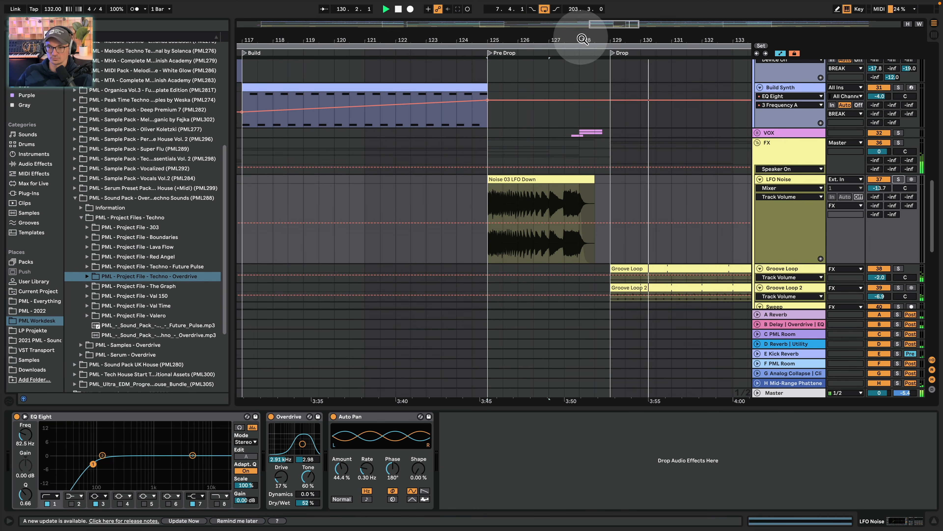
{"action": "left_click_drag", "start_coordinate": [582, 37], "coordinate": [498, 37]}
{"action": "key", "text": "space"}
Unfold the VOX group, solo Reversed Shout and audition it from the start of its clip in the Pre Drop
{"action": "left_click", "coordinate": [758, 132]}
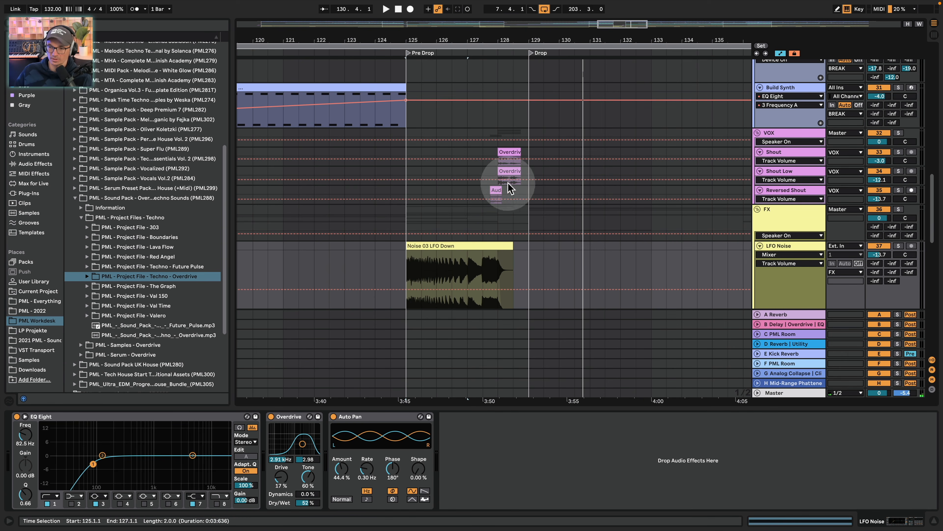
{"action": "left_click", "coordinate": [898, 189]}
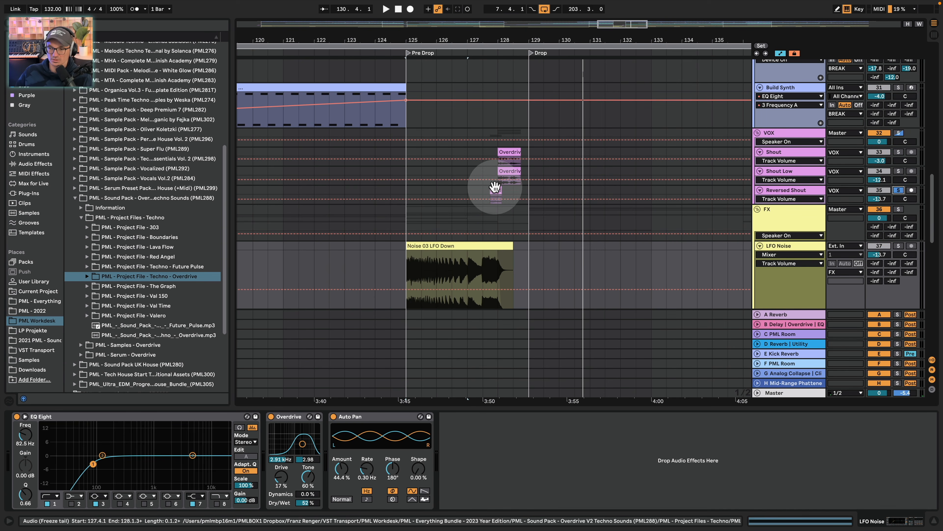
{"action": "left_click", "coordinate": [495, 190]}
{"action": "key", "text": "space"}
{"action": "key", "text": "space"}
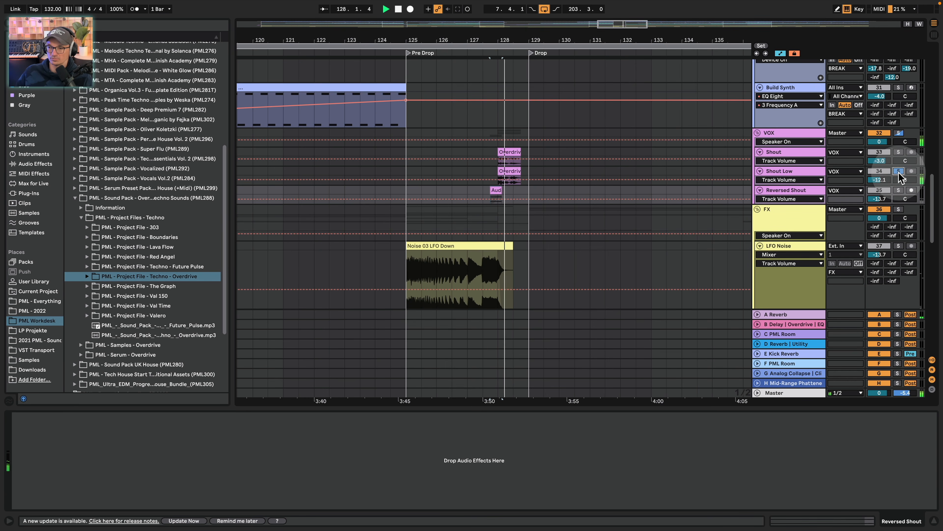
Solo and audition Shout and Shout Low in turn, showing each track's device chain
{"action": "key", "text": "space"}
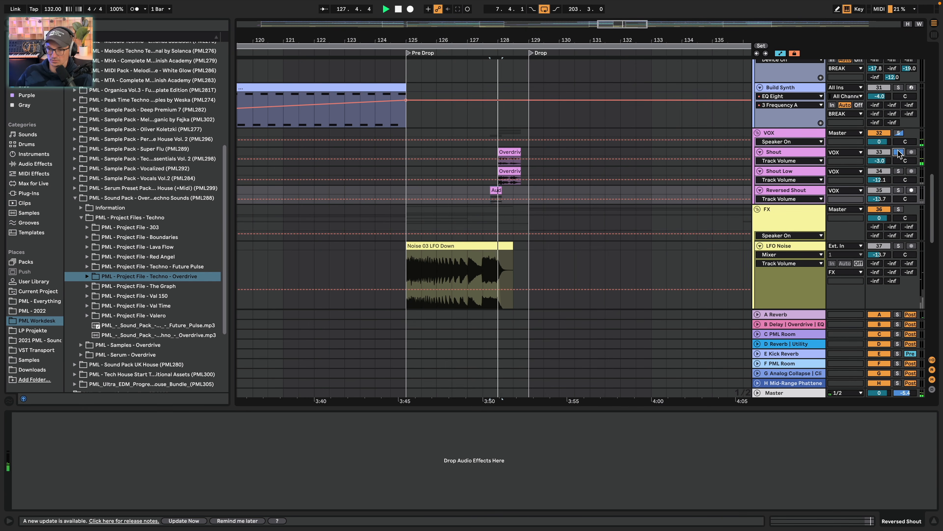
{"action": "left_click", "coordinate": [815, 150]}
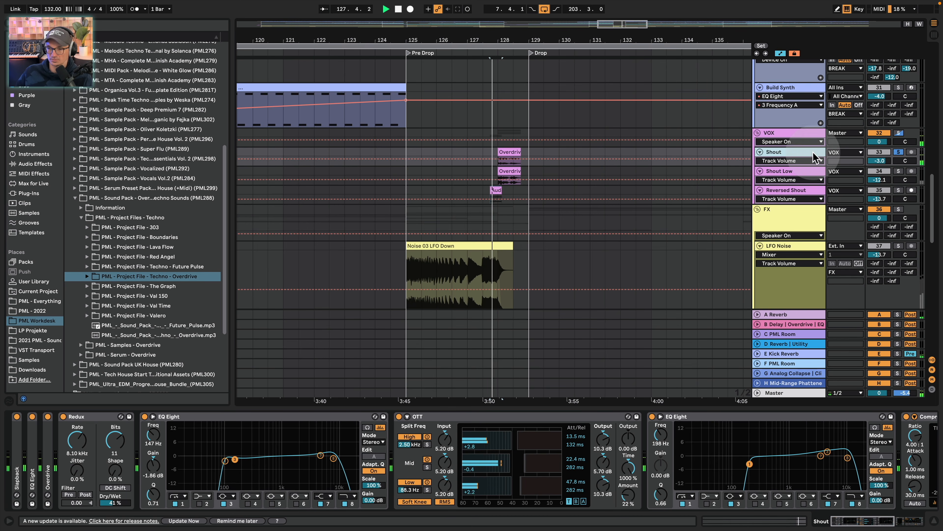
{"action": "left_click", "coordinate": [804, 170]}
{"action": "left_click", "coordinate": [898, 171]}
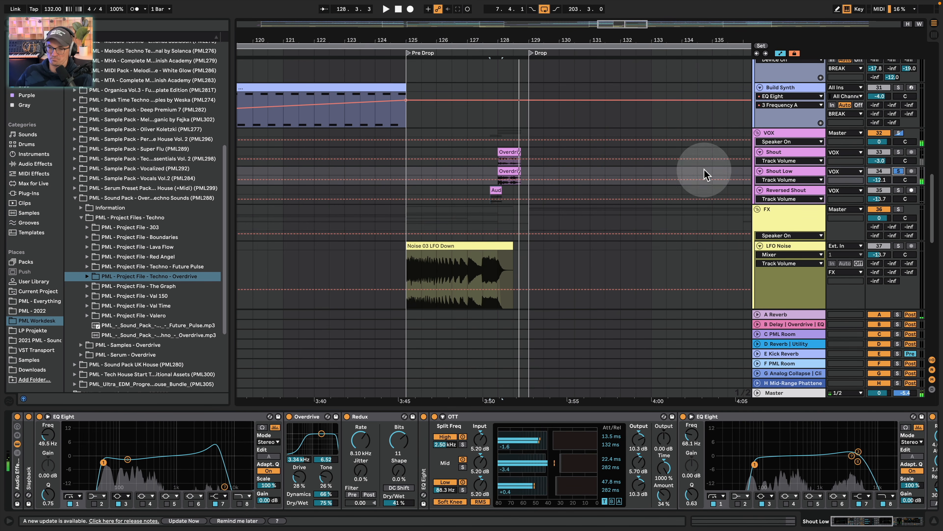
Unsolo the vocals and audition the shouts into the Drop in the full mix, starting just before their clips
{"action": "left_click", "coordinate": [483, 152]}
{"action": "key", "text": "space"}
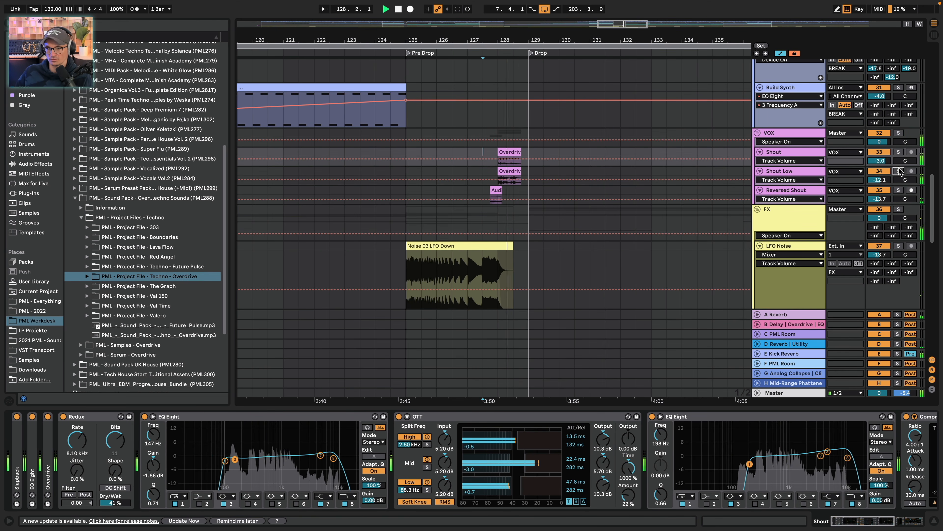
{"action": "left_click", "coordinate": [796, 135]}
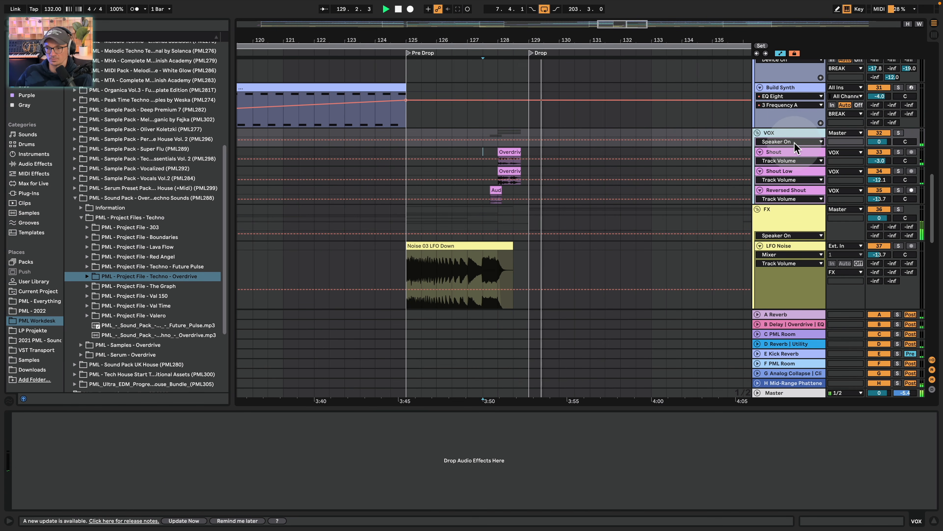
{"action": "left_click", "coordinate": [790, 152]}
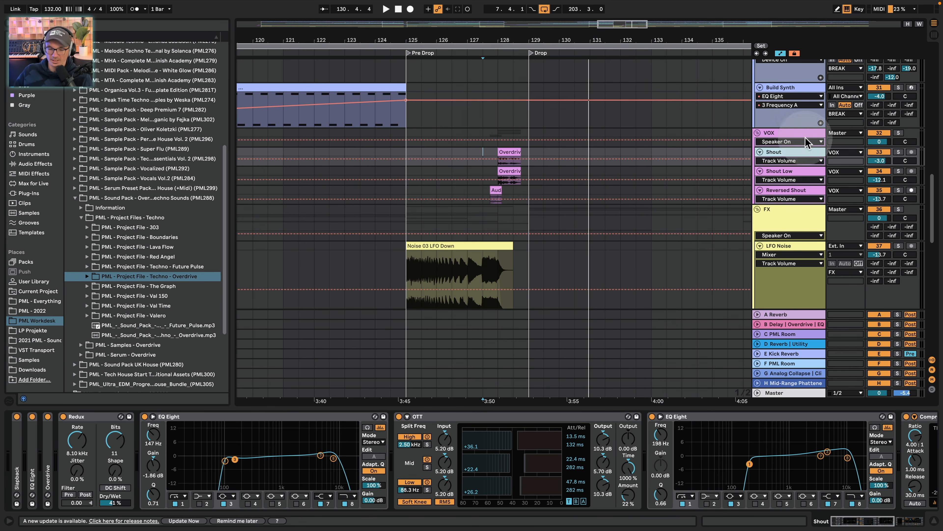
{"action": "double_click", "coordinate": [15, 461]}
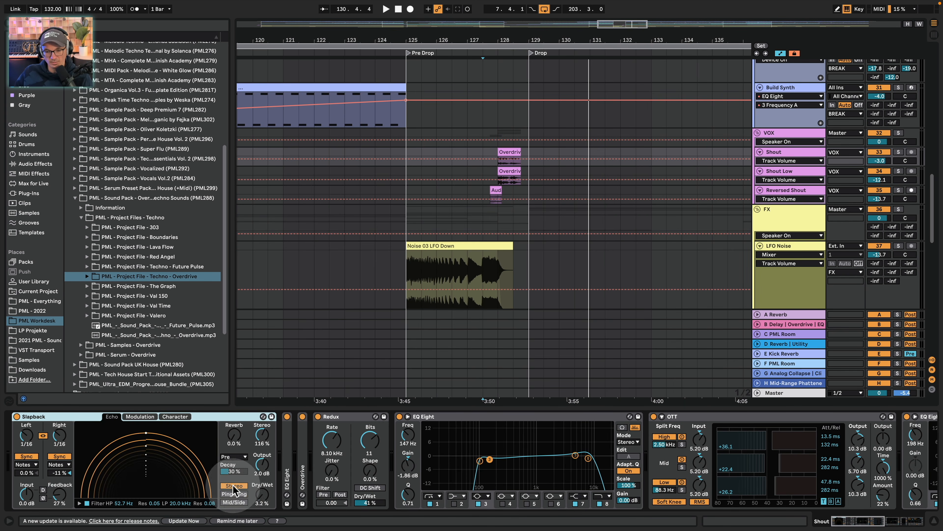
{"action": "double_click", "coordinate": [285, 457]}
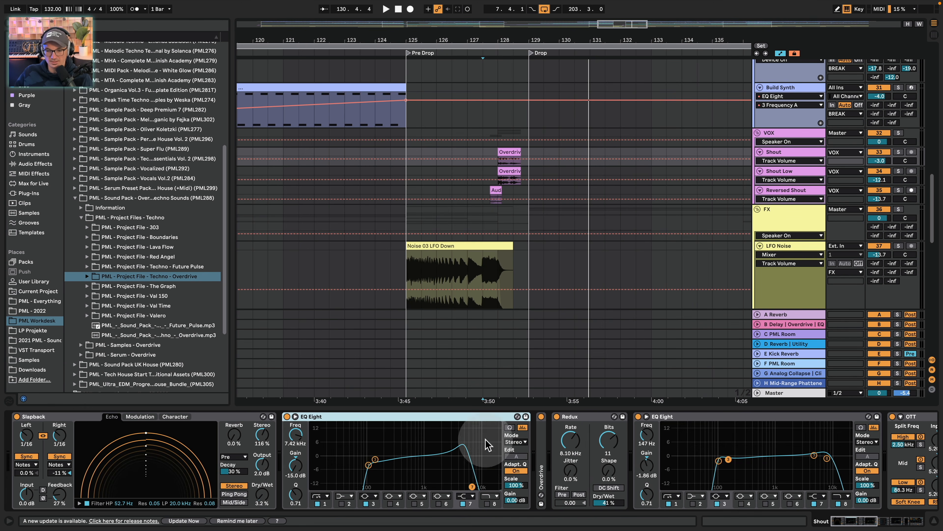
{"action": "double_click", "coordinate": [542, 464]}
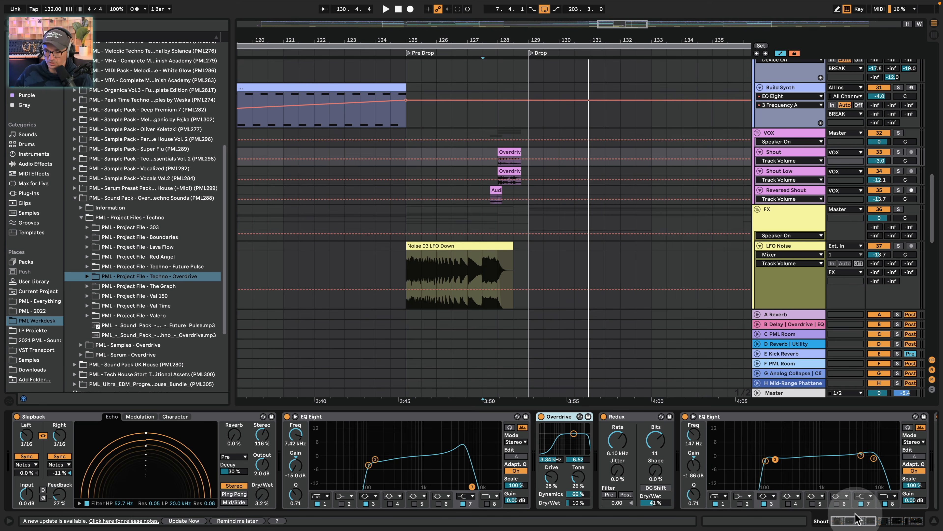
{"action": "left_click", "coordinate": [853, 524]}
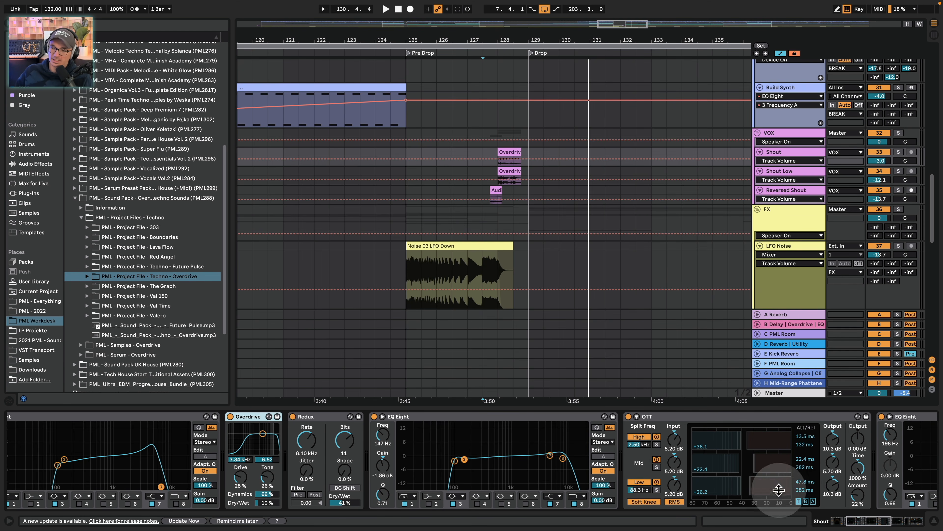
{"action": "left_click_drag", "start_coordinate": [858, 524], "coordinate": [873, 518]}
{"action": "left_click", "coordinate": [884, 519]}
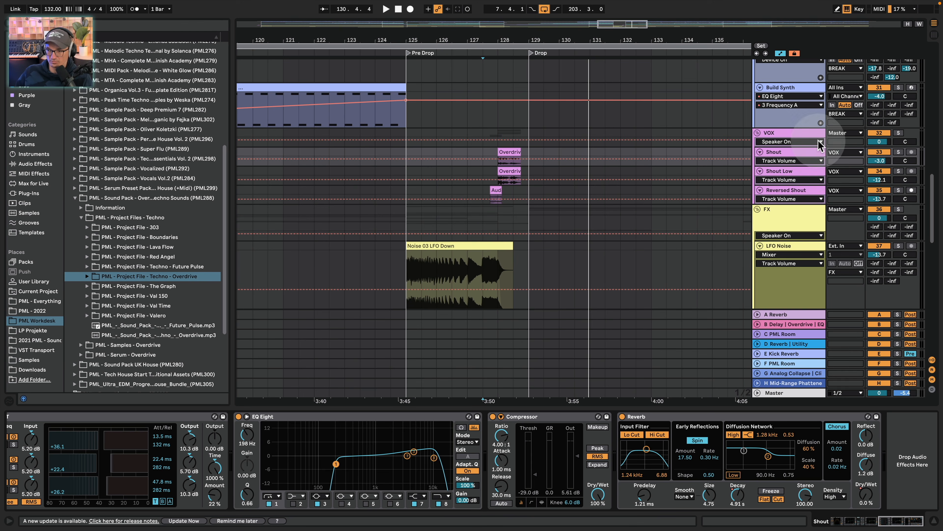
Solo Groove Loop in the FX group and audition it from the Drop at bar 129 with the arrangement zoomed out
{"action": "scroll", "coordinate": [766, 266], "scroll_direction": "down", "scroll_amount": 8}
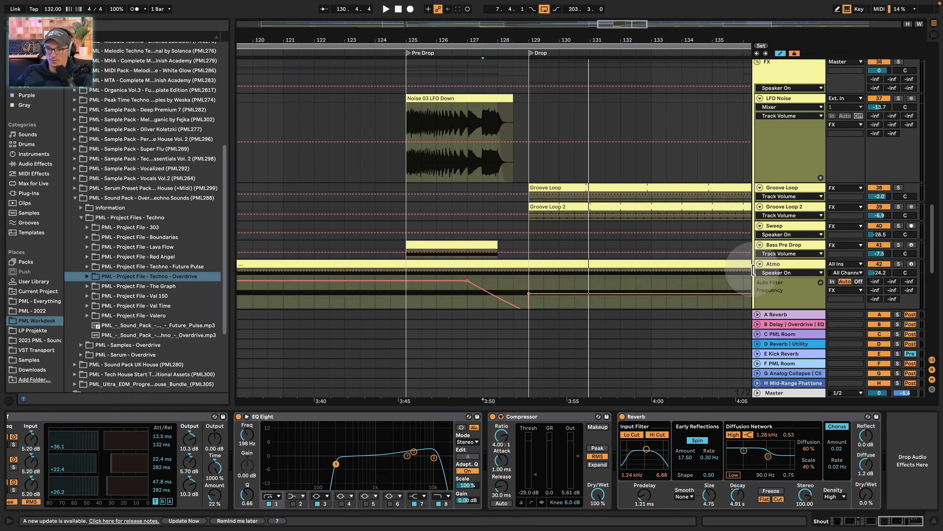
{"action": "left_click", "coordinate": [538, 172]}
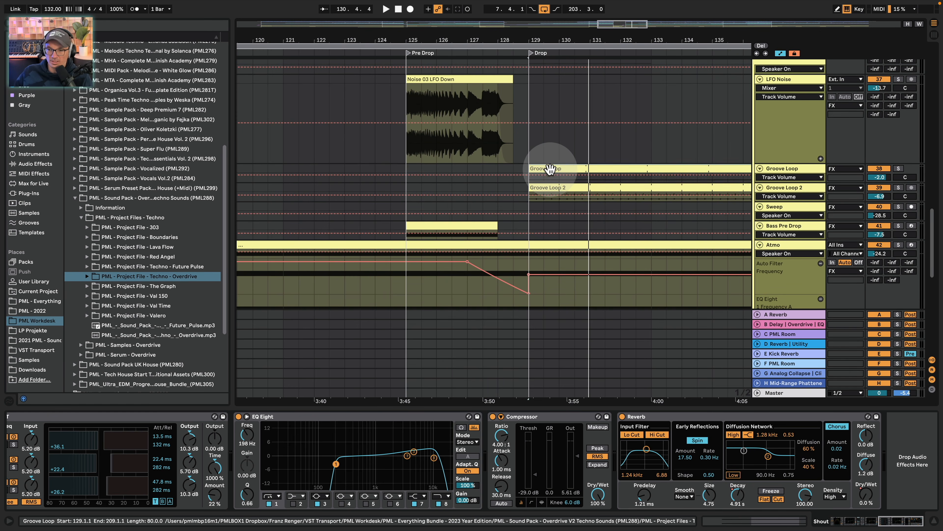
{"action": "left_click", "coordinate": [898, 168]}
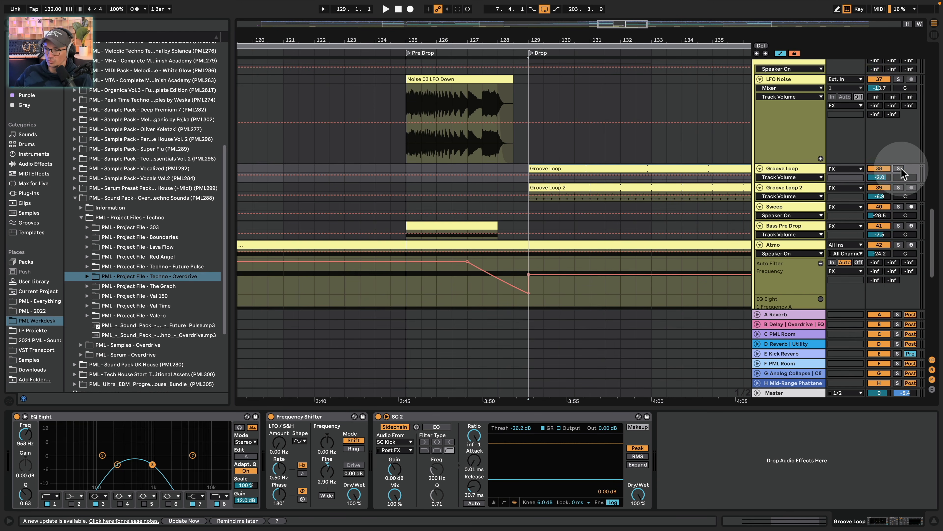
{"action": "key", "text": "space"}
{"action": "left_click_drag", "start_coordinate": [506, 37], "coordinate": [499, 134]}
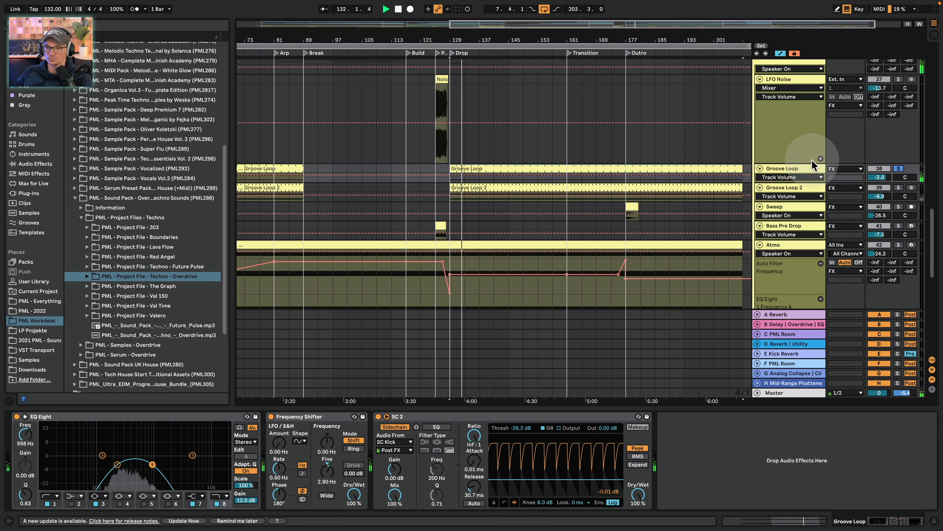
Solo Groove Loop 2, audition it from the Drop and survey the remaining FX tracks across the full arrangement
{"action": "left_click", "coordinate": [900, 188]}
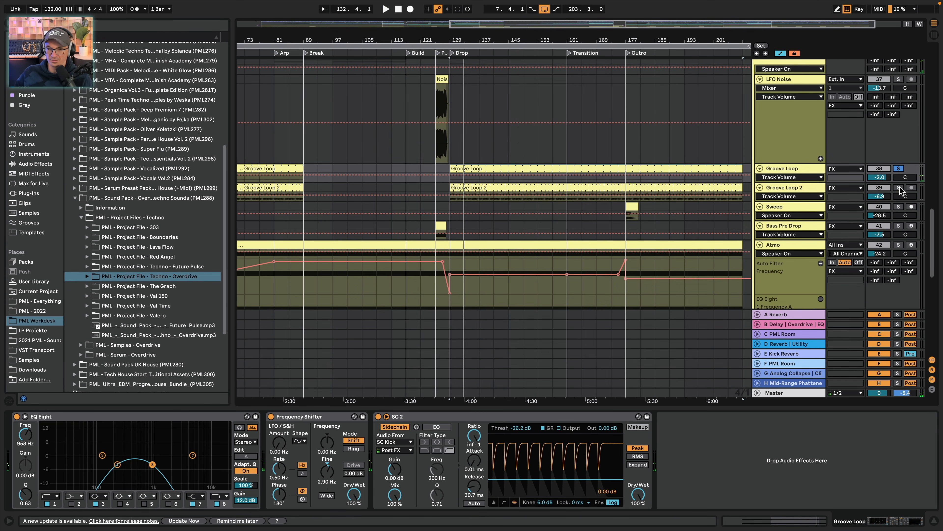
{"action": "left_click", "coordinate": [814, 185]}
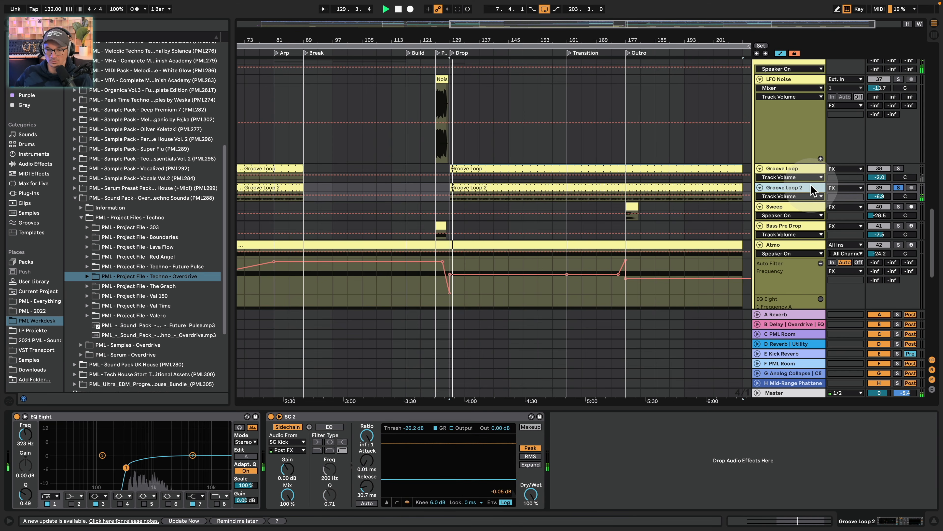
{"action": "left_click_drag", "start_coordinate": [480, 41], "coordinate": [561, 40]}
{"action": "scroll", "coordinate": [651, 201], "scroll_direction": "down", "scroll_amount": 2}
{"action": "scroll", "coordinate": [651, 201], "scroll_direction": "down", "scroll_amount": 3}
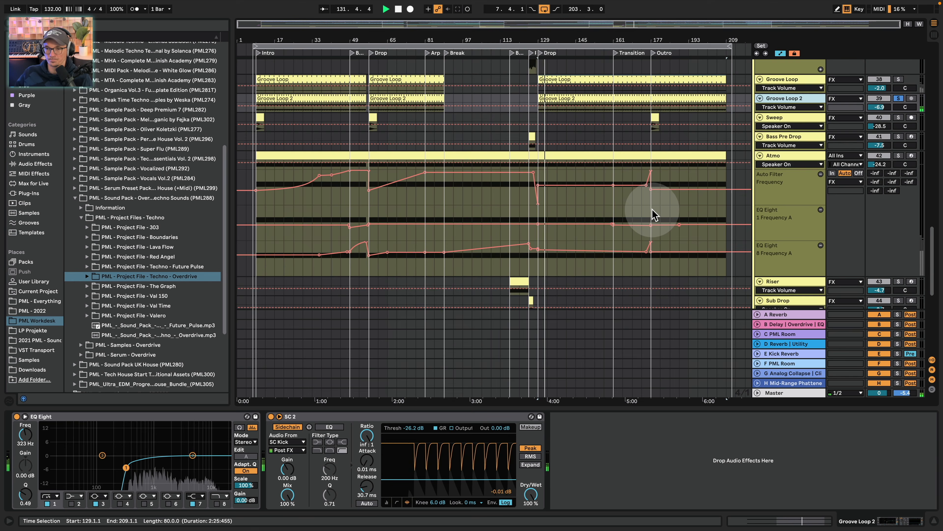
{"action": "scroll", "coordinate": [649, 218], "scroll_direction": "down", "scroll_amount": 5}
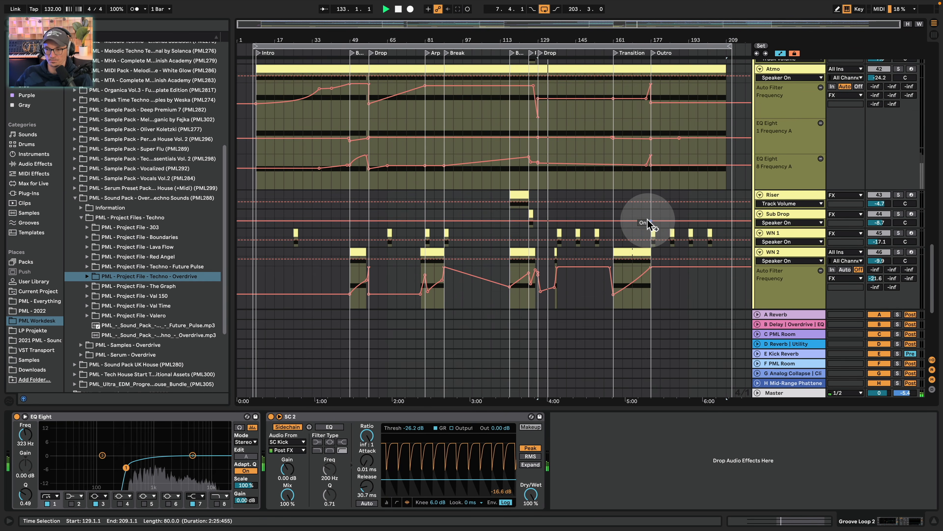
{"action": "scroll", "coordinate": [648, 220], "scroll_direction": "up", "scroll_amount": 7}
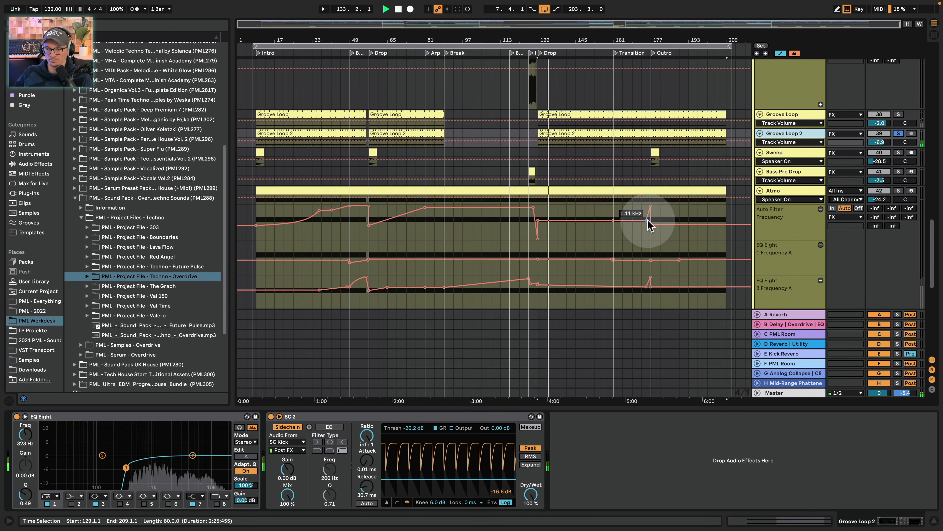
Solo Atmo, audition it from the Drop and open its MIDI clip to view the notes
{"action": "key", "text": "space"}
{"action": "left_click", "coordinate": [899, 190]}
{"action": "key", "text": "space"}
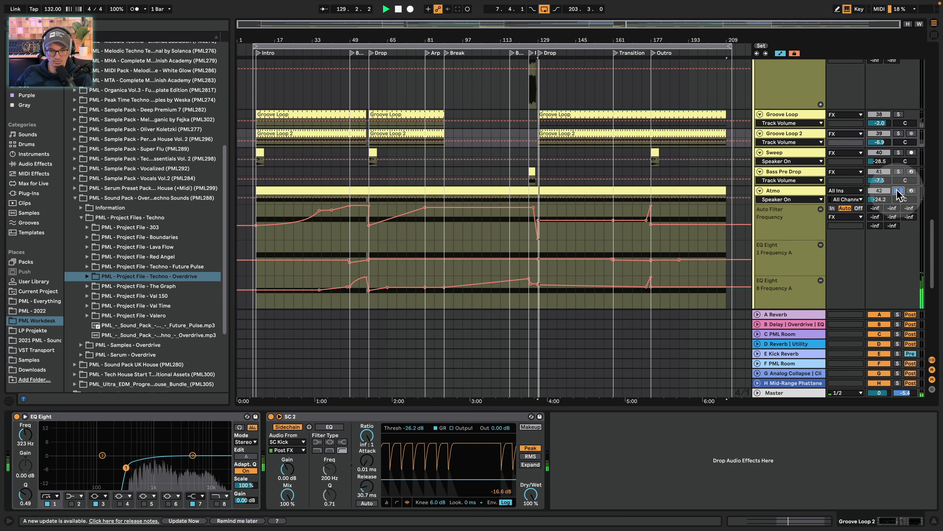
{"action": "left_click", "coordinate": [567, 188]}
{"action": "double_click", "coordinate": [568, 188]}
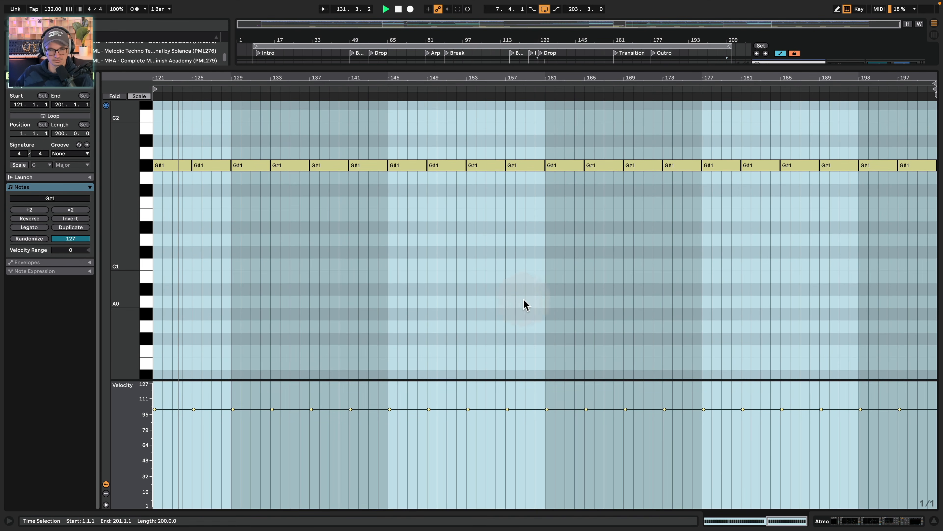
{"action": "left_click", "coordinate": [859, 524]}
{"action": "left_click", "coordinate": [34, 416]}
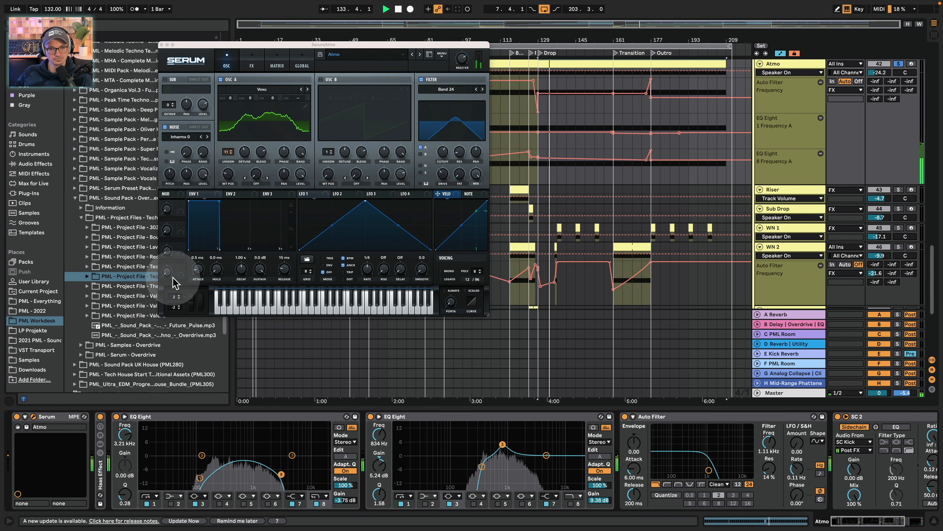
{"action": "key", "text": "space"}
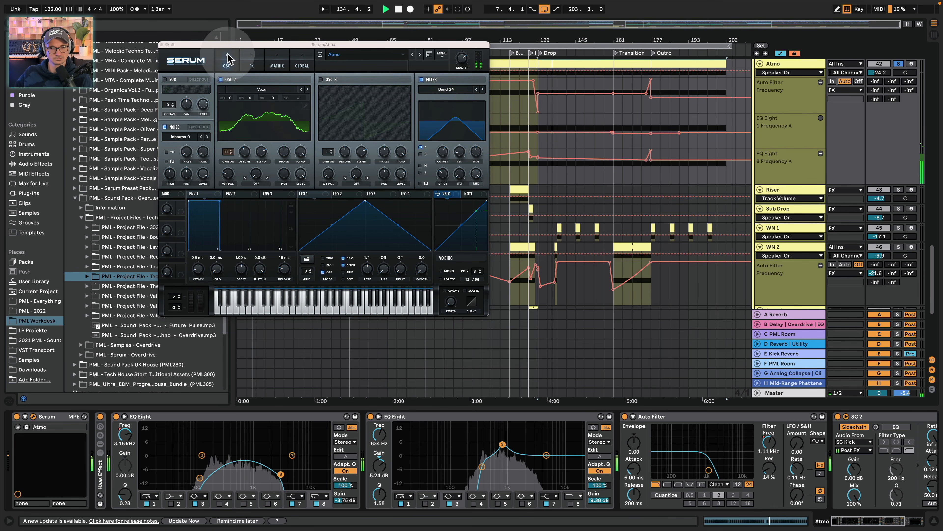
{"action": "left_click", "coordinate": [161, 45]}
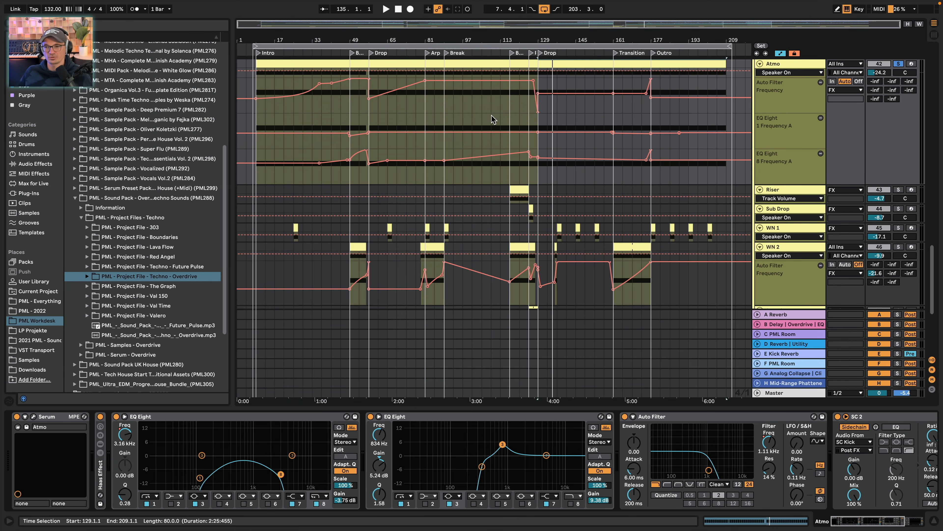
Review Atmo's filter automation, set the insert mark at bar 29 in the Intro and solo the FX group
{"action": "scroll", "coordinate": [385, 158], "scroll_direction": "up", "scroll_amount": 5}
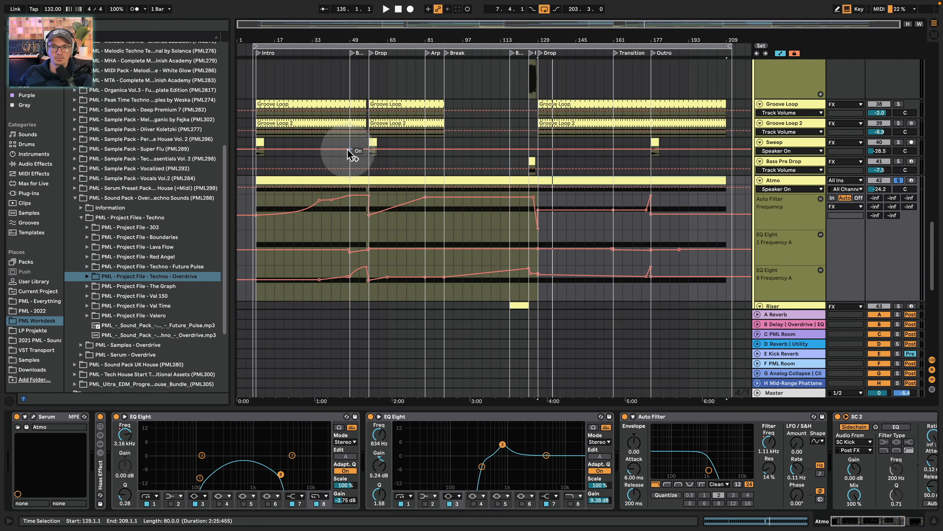
{"action": "scroll", "coordinate": [348, 155], "scroll_direction": "up", "scroll_amount": 2}
{"action": "scroll", "coordinate": [389, 156], "scroll_direction": "up", "scroll_amount": 3}
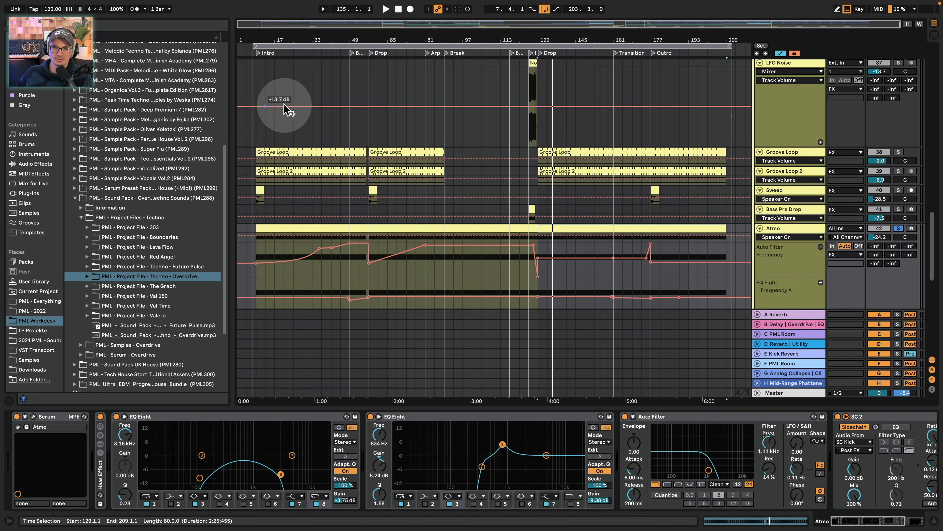
{"action": "left_click", "coordinate": [302, 122]}
{"action": "scroll", "coordinate": [734, 164], "scroll_direction": "up", "scroll_amount": 3}
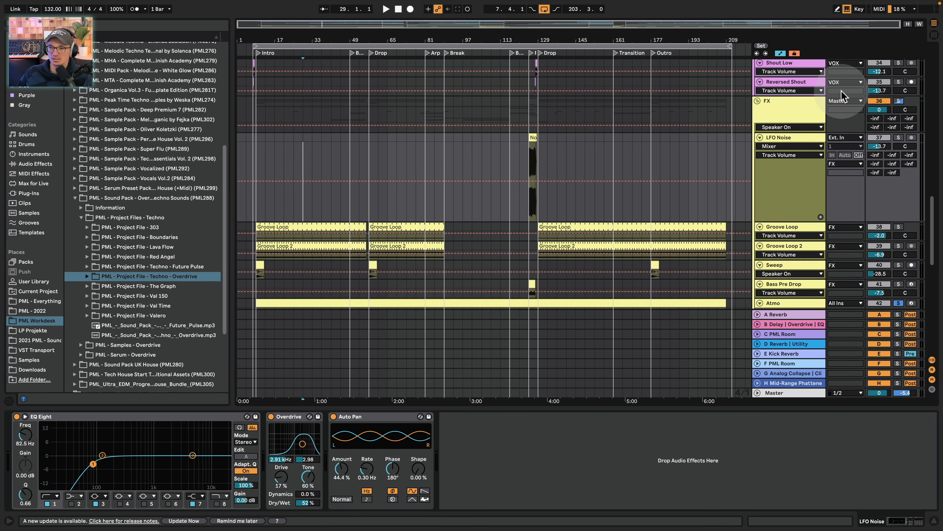
{"action": "scroll", "coordinate": [390, 221], "scroll_direction": "down", "scroll_amount": 2}
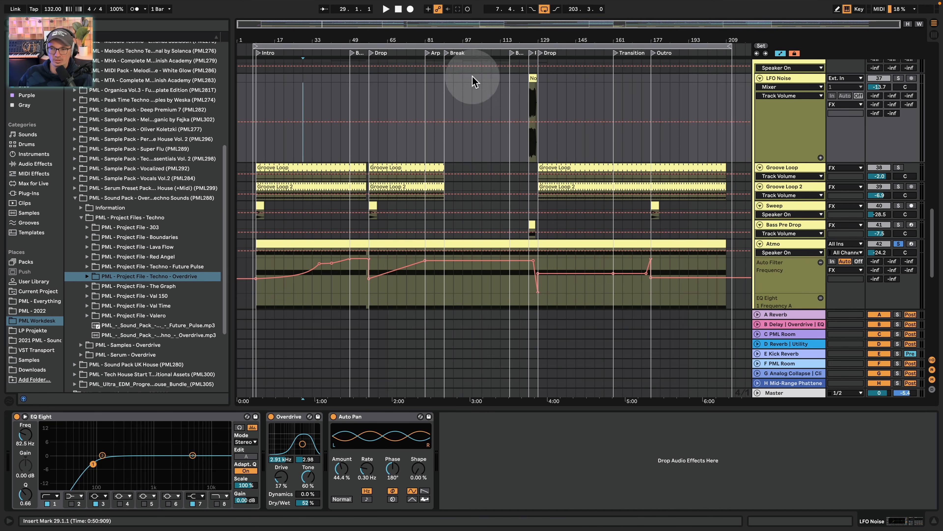
{"action": "scroll", "coordinate": [821, 116], "scroll_direction": "up", "scroll_amount": 2}
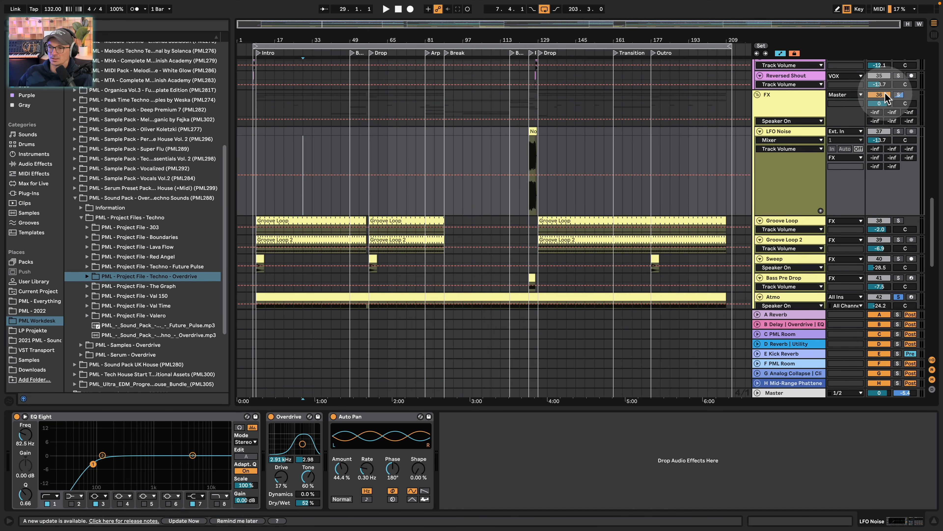
Audition the Intro from bar 33, toggling the FX group's solo to compare the mix with and without it
{"action": "left_click", "coordinate": [313, 106]}
{"action": "key", "text": "space"}
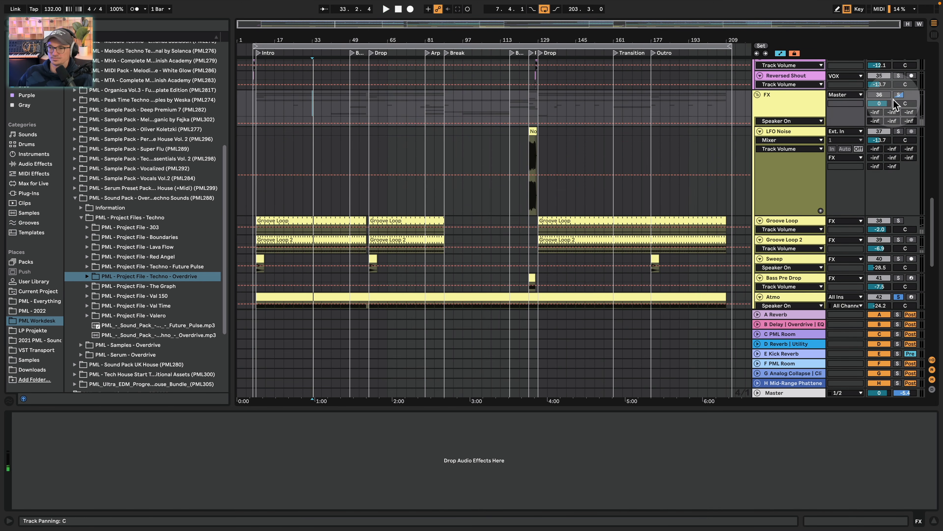
{"action": "left_click", "coordinate": [899, 95]}
{"action": "left_click", "coordinate": [900, 95]}
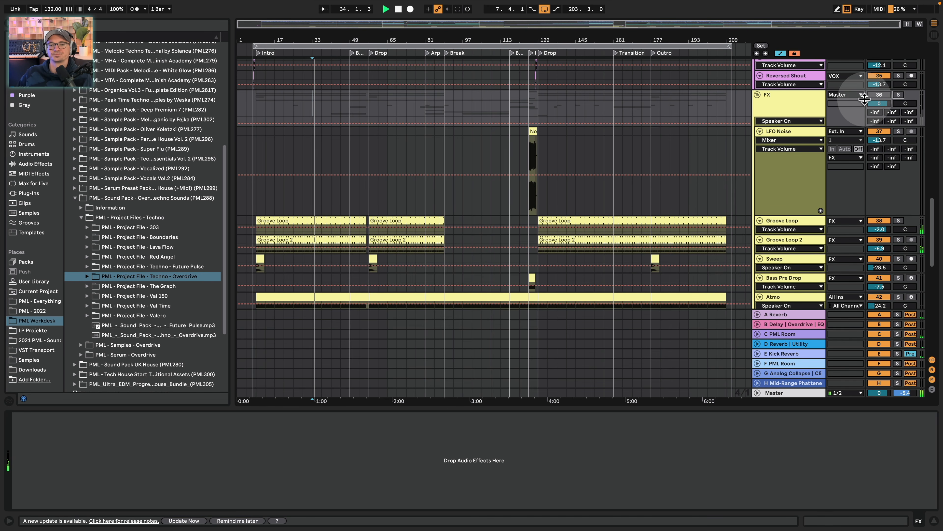
Switch the FX group off and on during Intro playback, restarting from bar 21, to compare the mix with and without it
{"action": "left_click", "coordinate": [880, 95]}
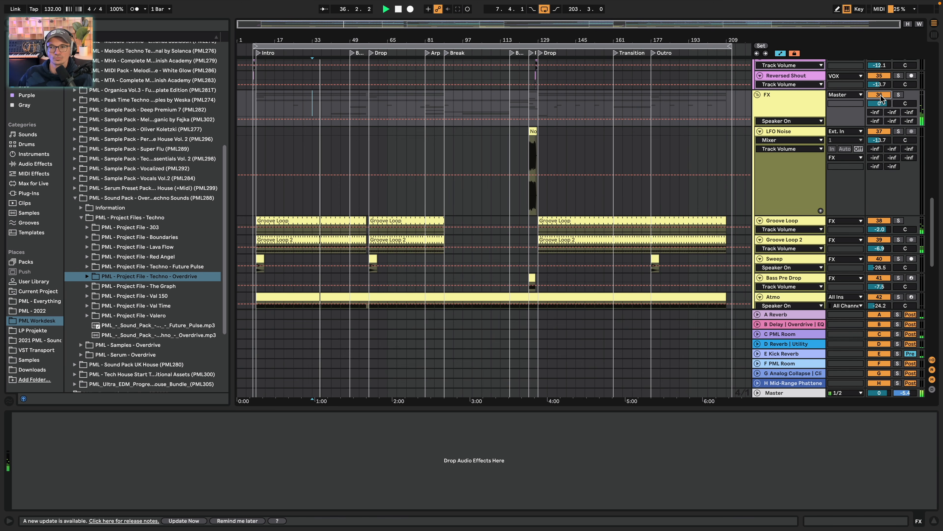
{"action": "left_click", "coordinate": [880, 94]}
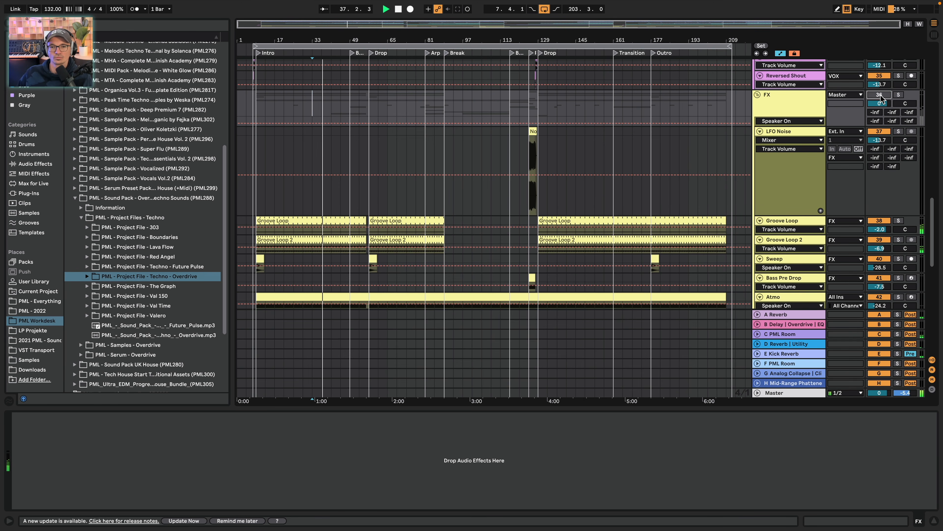
{"action": "key", "text": "space"}
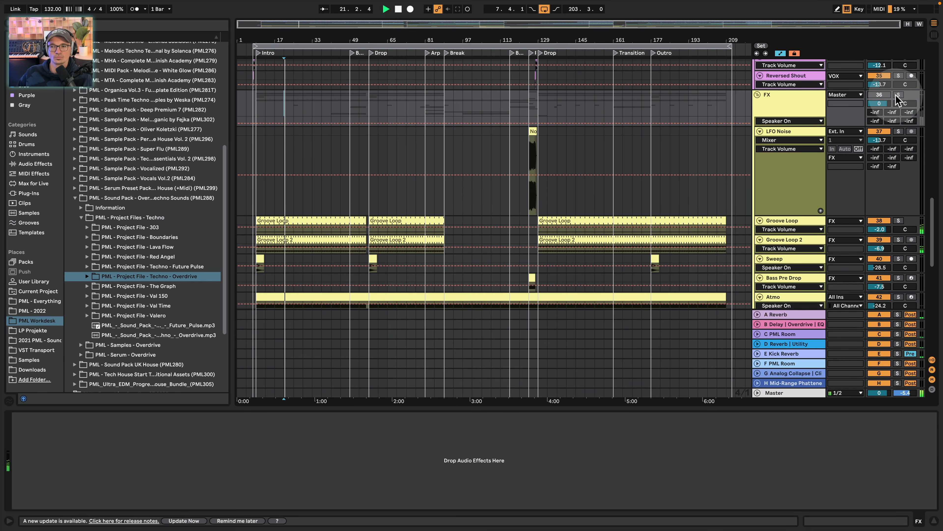
{"action": "left_click", "coordinate": [884, 95]}
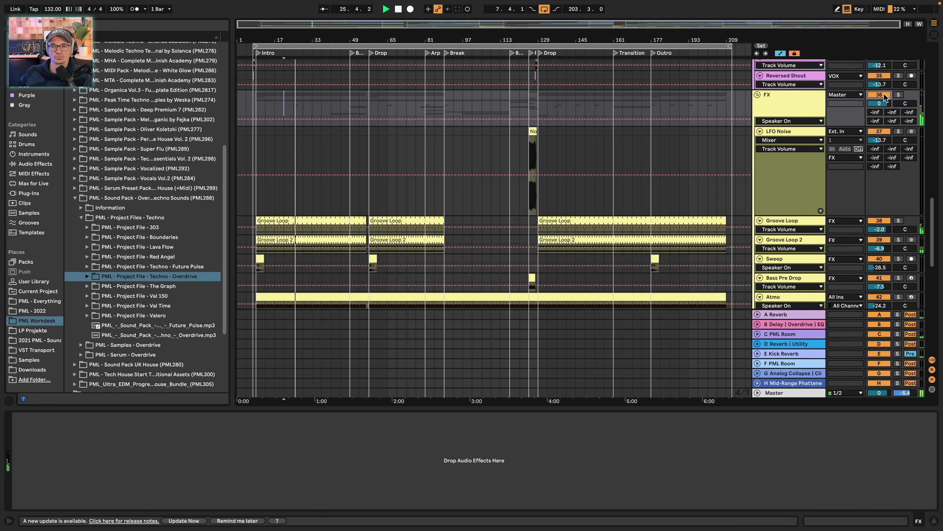
{"action": "left_click", "coordinate": [884, 95]}
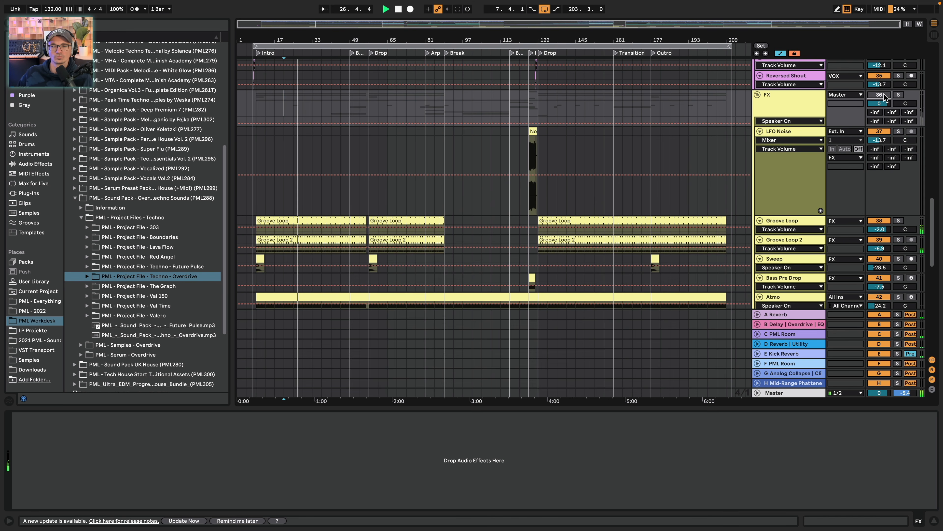
{"action": "left_click", "coordinate": [884, 95]}
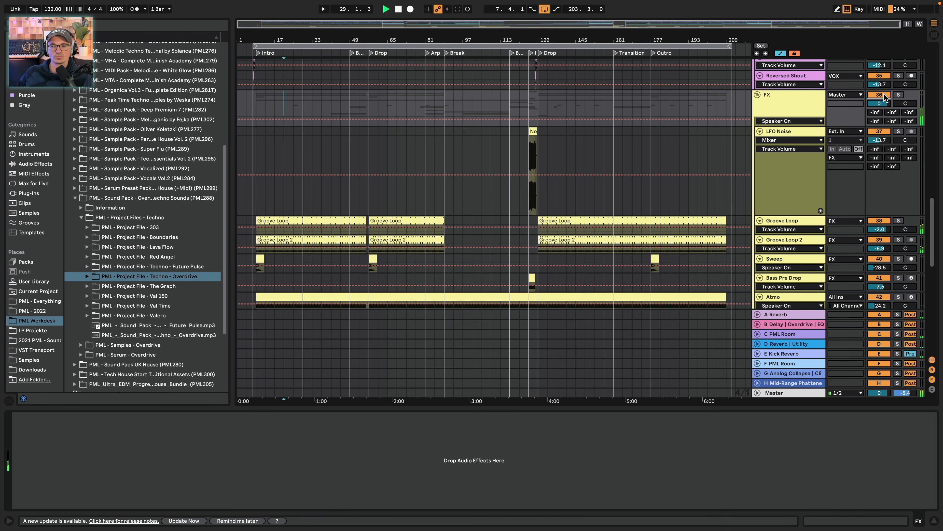
{"action": "left_click", "coordinate": [884, 95]}
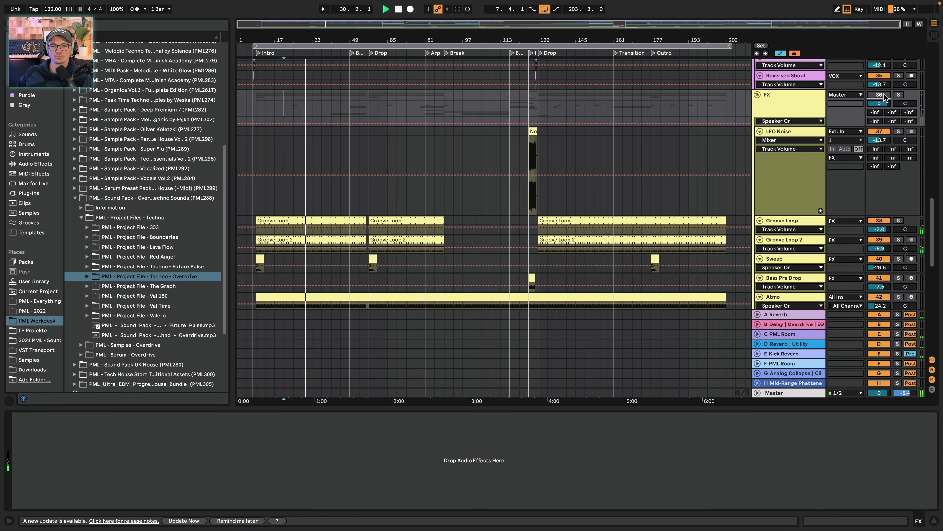
{"action": "left_click", "coordinate": [884, 95]}
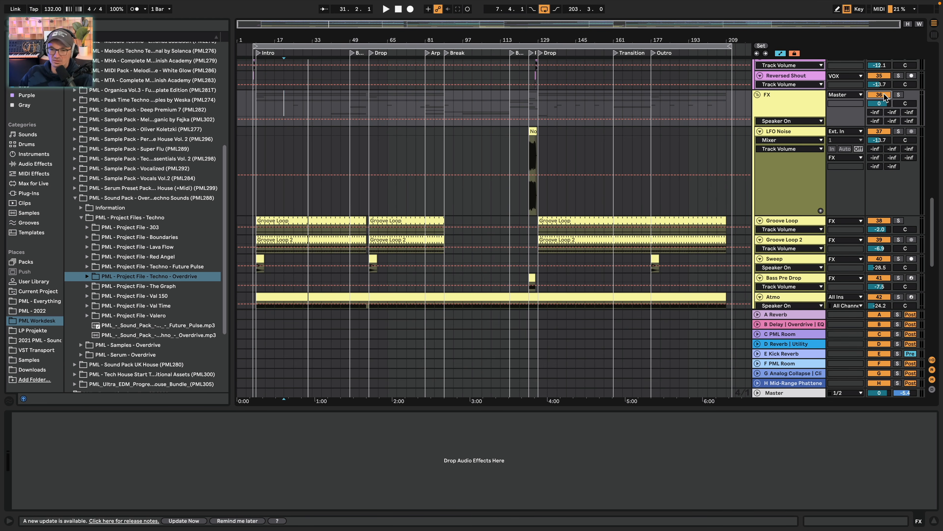
Solo Groove Loop, show its device chain and audition it from bar 21 with its sidechain compressor visible
{"action": "left_click", "coordinate": [898, 220]}
{"action": "left_click", "coordinate": [789, 220]}
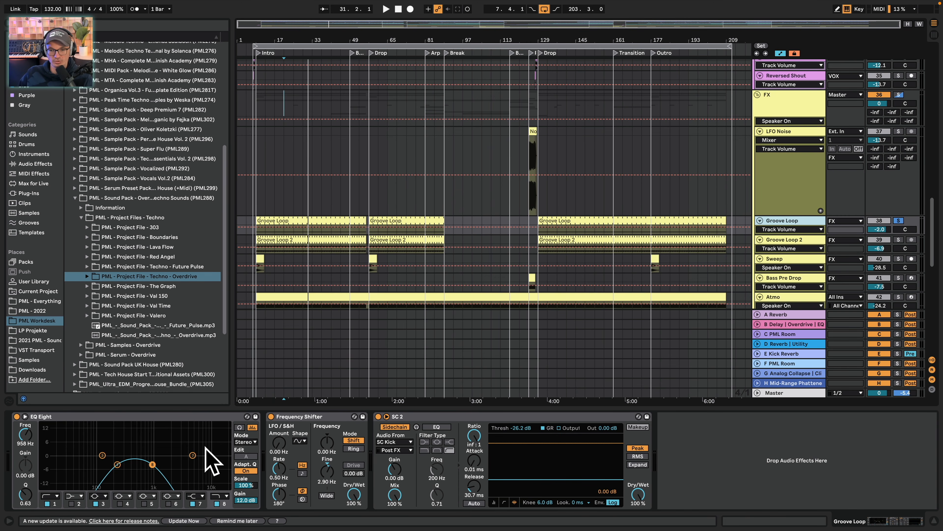
{"action": "left_click", "coordinate": [783, 222]}
{"action": "key", "text": "space"}
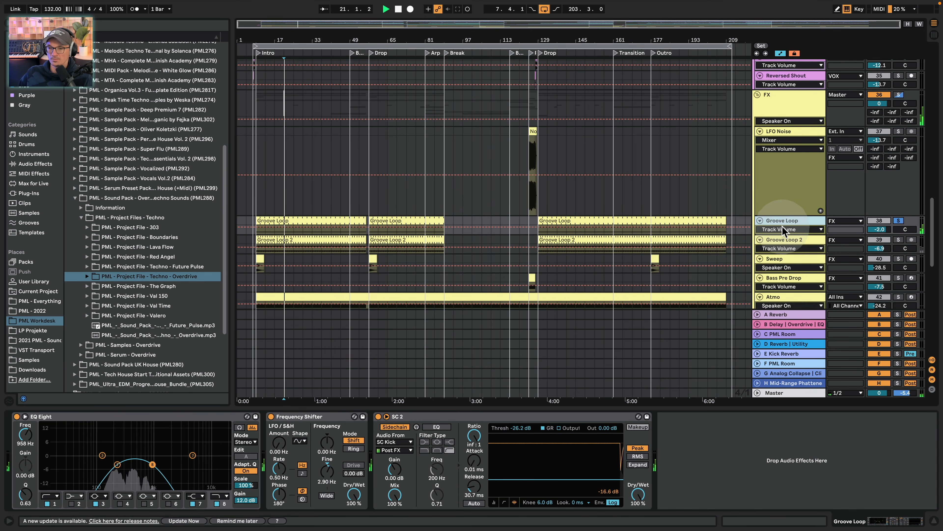
{"action": "left_click", "coordinate": [412, 461]}
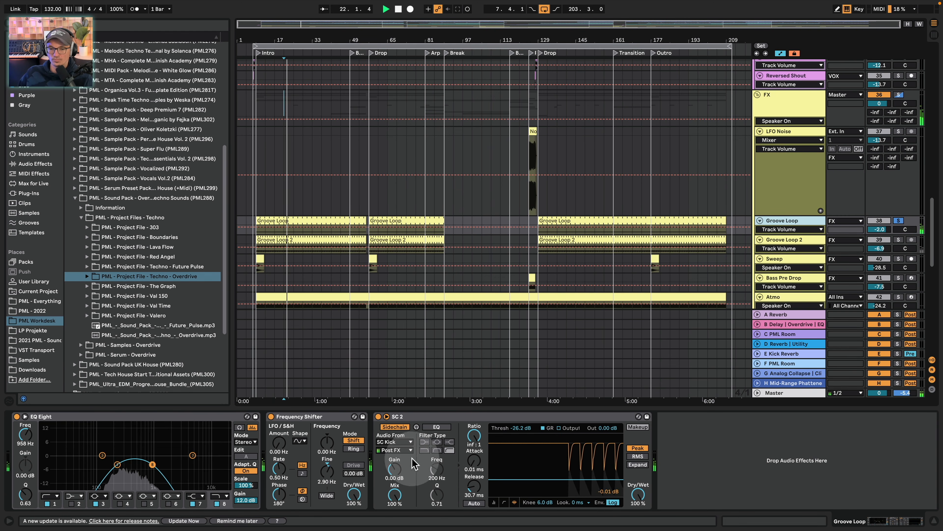
{"action": "key", "text": "space"}
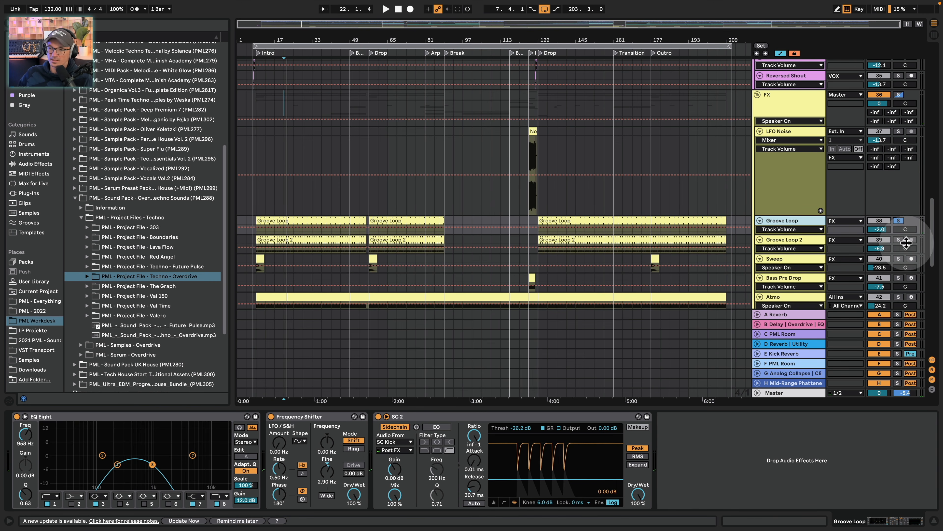
Solo Groove Loop 2 and audition it from bar 21 with its EQ and sidechain compressor visible
{"action": "left_click", "coordinate": [906, 242]}
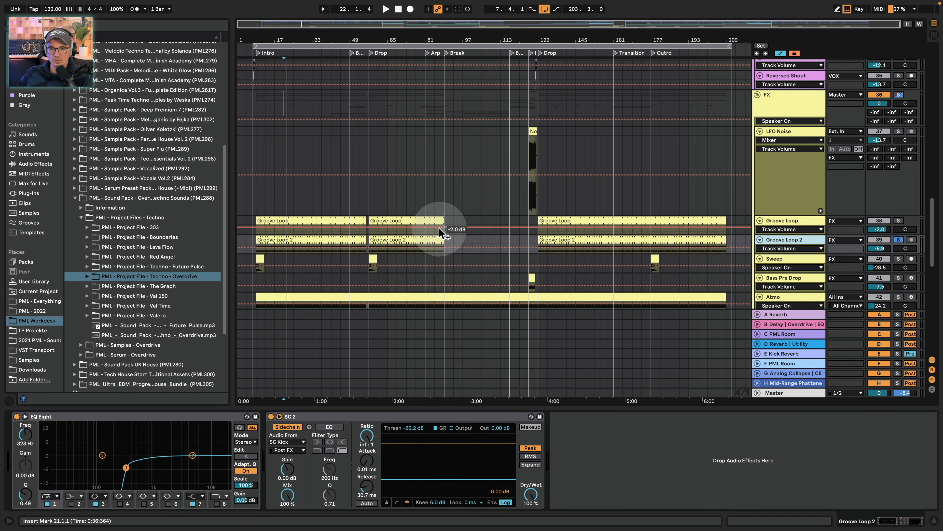
{"action": "key", "text": "space"}
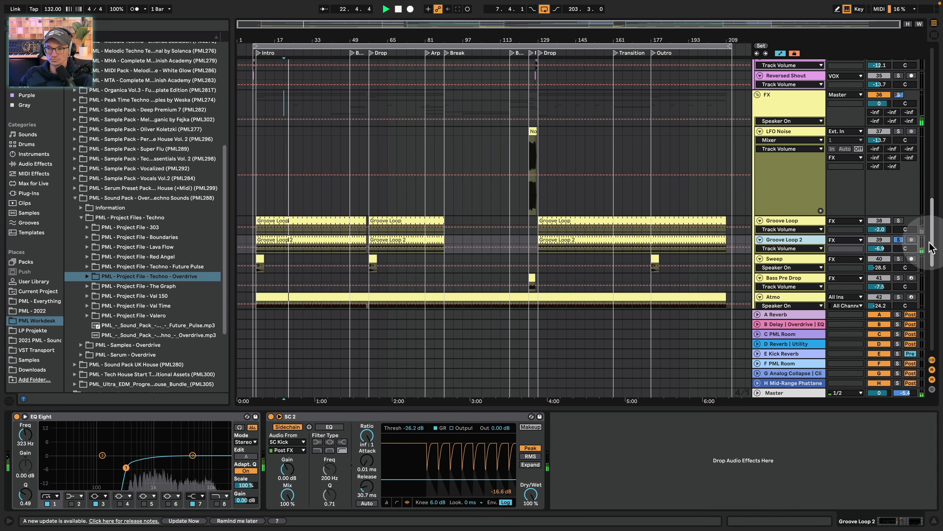
{"action": "scroll", "coordinate": [899, 245], "scroll_direction": "down", "scroll_amount": 3}
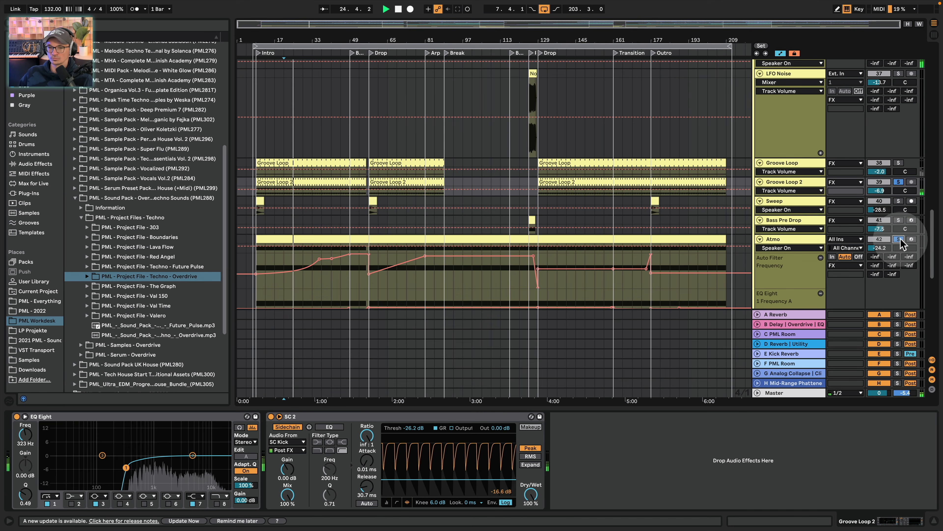
Add Groove Loop and the KICK + BASS group to the soloed tracks and audition them together
{"action": "left_click", "coordinate": [901, 162]}
{"action": "scroll", "coordinate": [879, 204], "scroll_direction": "up", "scroll_amount": 2}
{"action": "scroll", "coordinate": [879, 209], "scroll_direction": "up", "scroll_amount": 10}
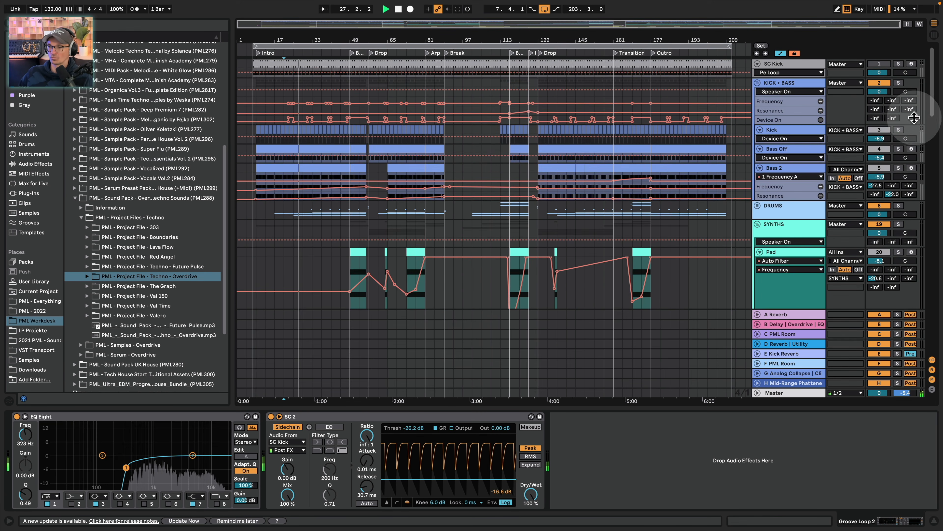
{"action": "left_click", "coordinate": [900, 83]}
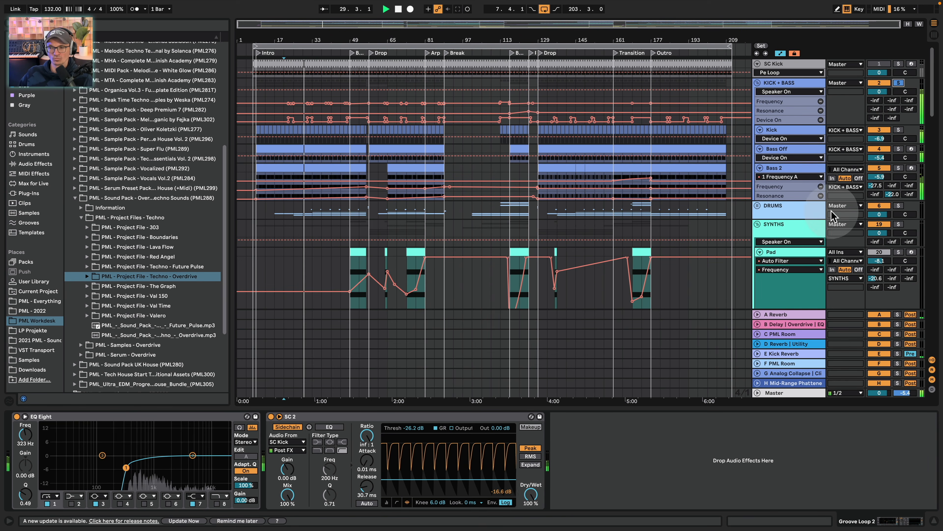
{"action": "scroll", "coordinate": [843, 219], "scroll_direction": "down", "scroll_amount": 15}
{"action": "scroll", "coordinate": [832, 225], "scroll_direction": "down", "scroll_amount": 10}
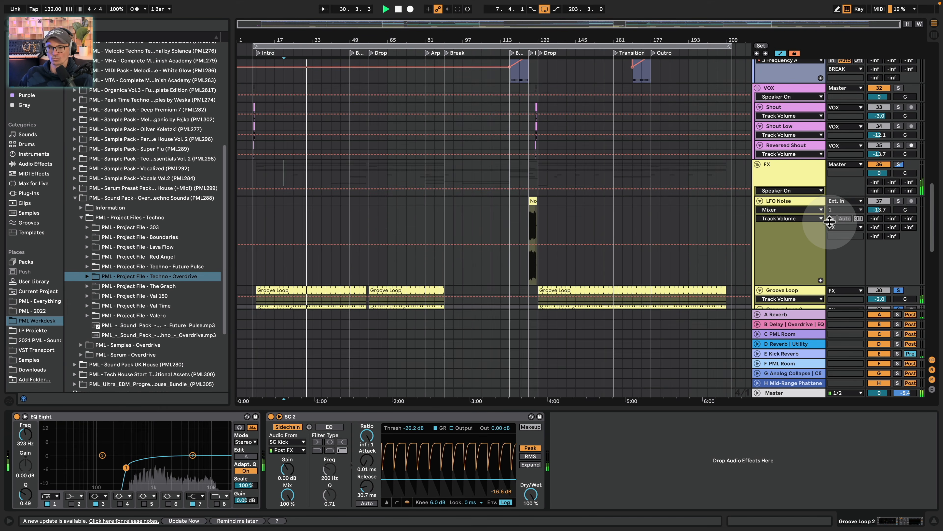
Toggle the solos of Groove Loop, Groove Loop 2 and Atmo from bar 21 to compare kick and bass with and without them
{"action": "left_click", "coordinate": [899, 146]}
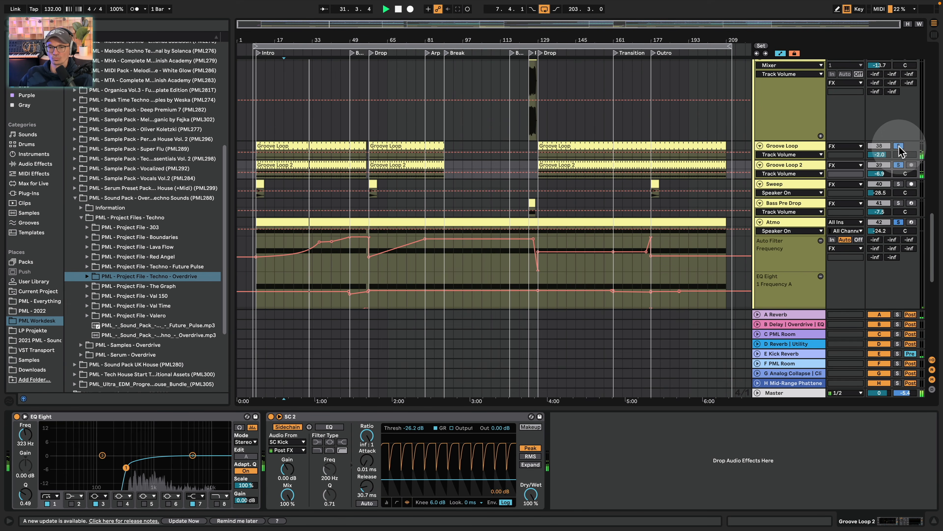
{"action": "key", "text": "space"}
{"action": "key", "text": "space"}
{"action": "left_click", "coordinate": [900, 146]}
{"action": "left_click", "coordinate": [899, 165]}
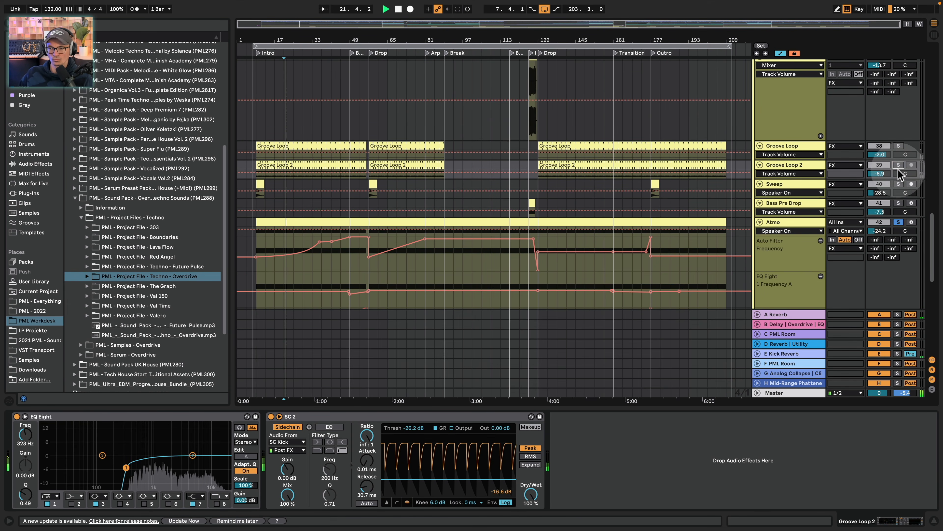
{"action": "left_click", "coordinate": [899, 223]}
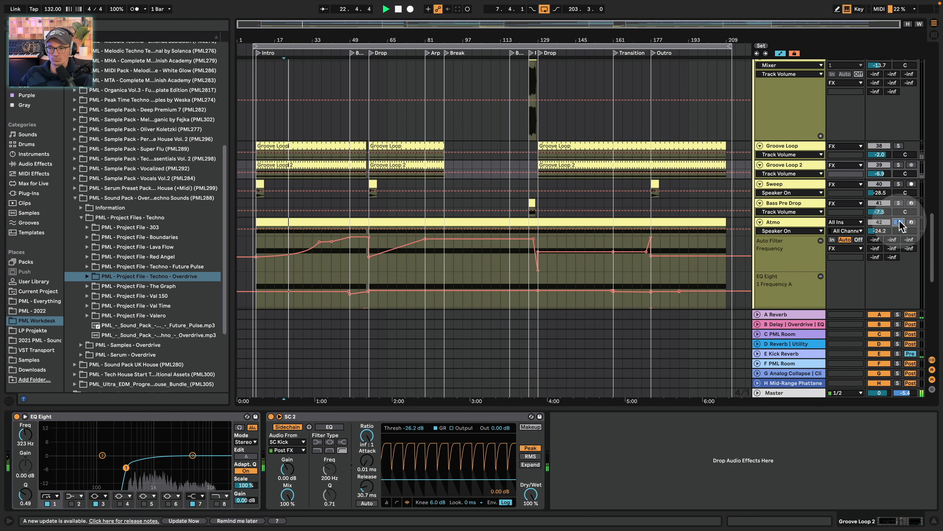
{"action": "left_click", "coordinate": [899, 165]}
{"action": "left_click", "coordinate": [900, 146]}
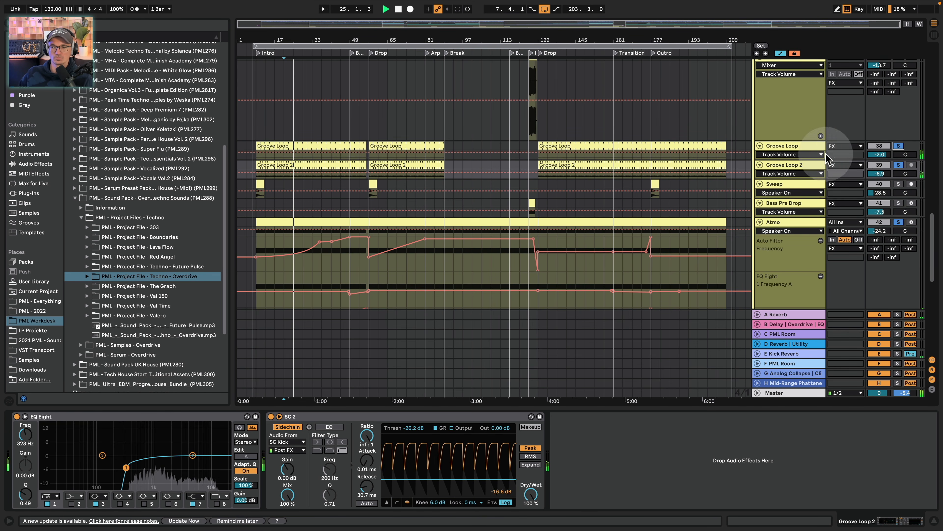
Set the insert mark at bar 101 in the Break, solo Atmo and audition it with its device chain shown
{"action": "left_click", "coordinate": [800, 164]}
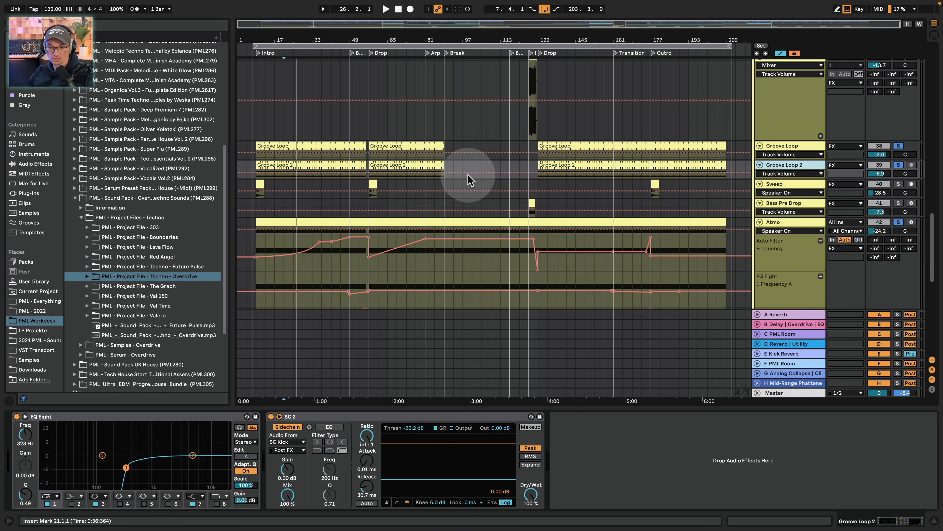
{"action": "left_click", "coordinate": [469, 250]}
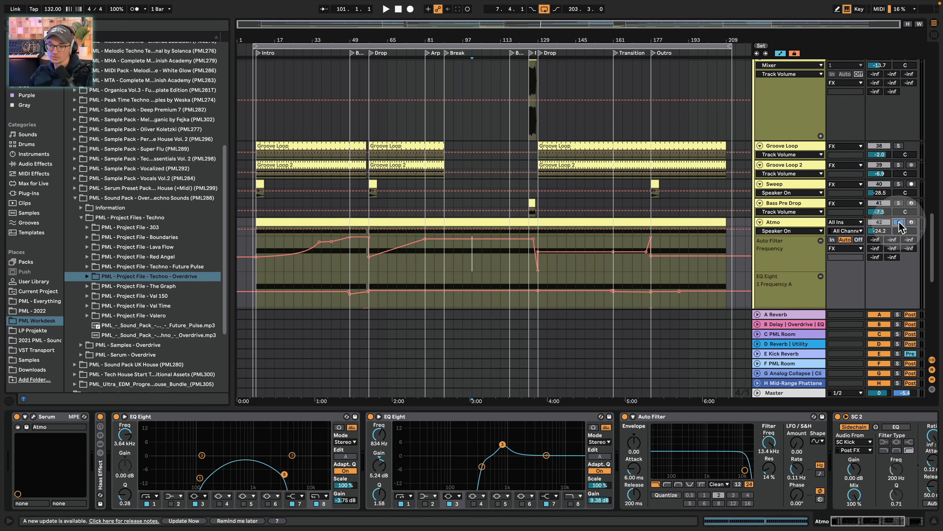
{"action": "key", "text": "space"}
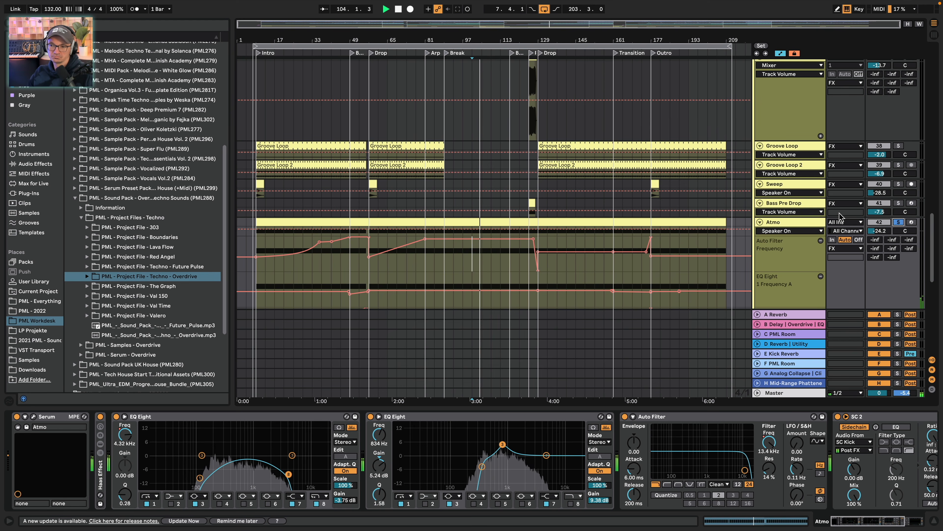
{"action": "key", "text": "space"}
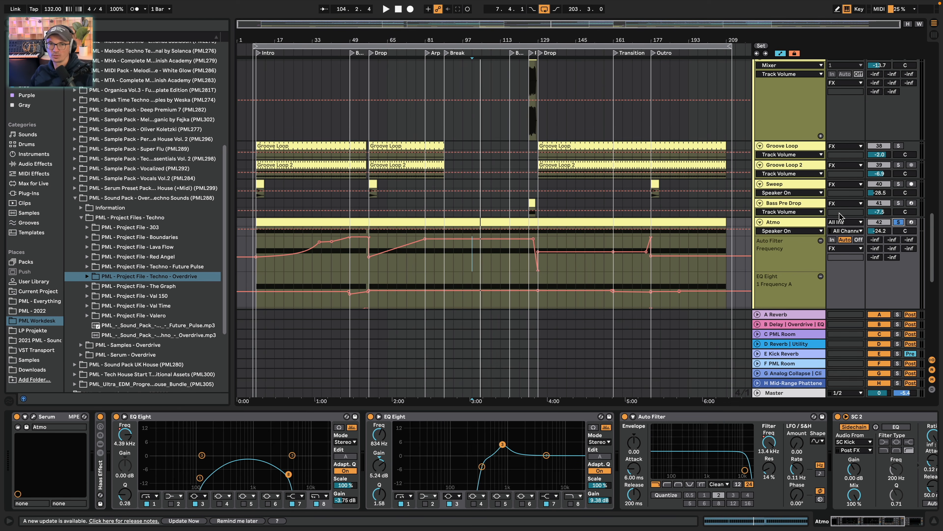
{"action": "left_click", "coordinate": [835, 215]}
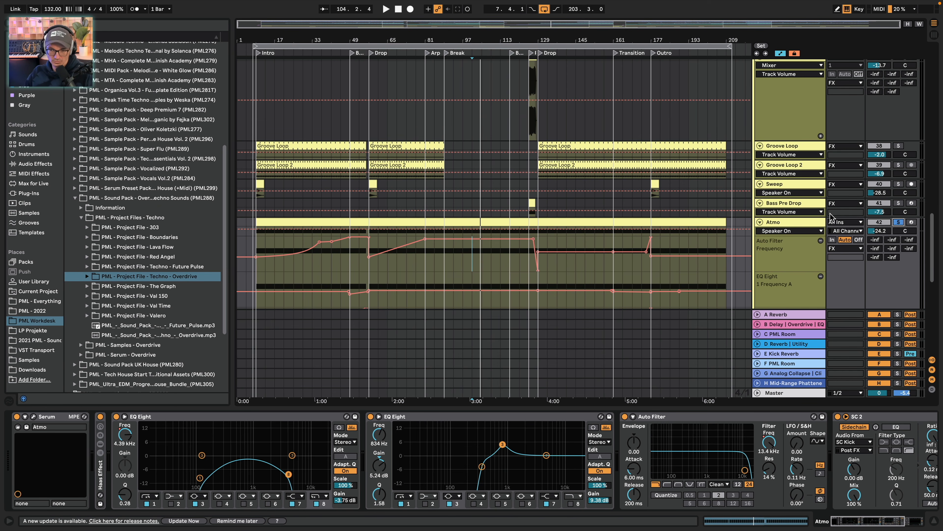
{"action": "left_click", "coordinate": [867, 210]}
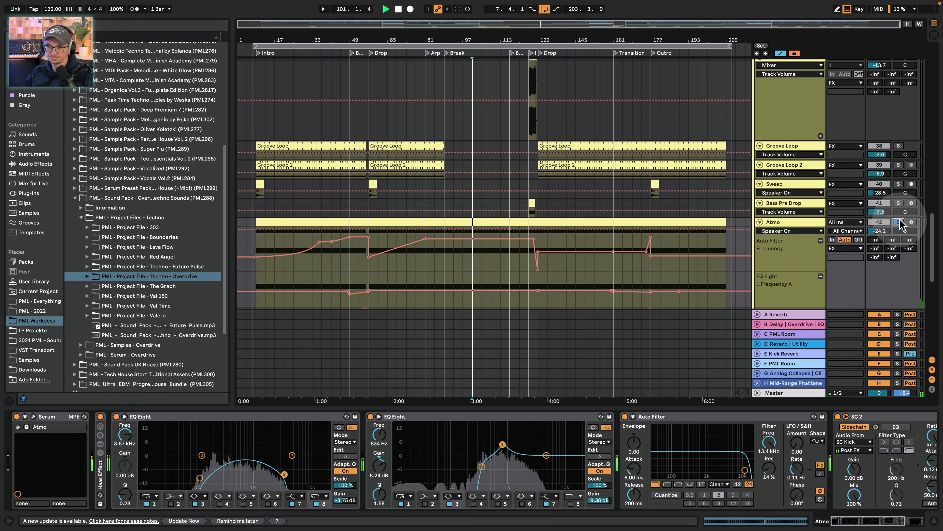
{"action": "key", "text": "space"}
{"action": "scroll", "coordinate": [836, 226], "scroll_direction": "down", "scroll_amount": 8}
{"action": "scroll", "coordinate": [835, 227], "scroll_direction": "down", "scroll_amount": 8}
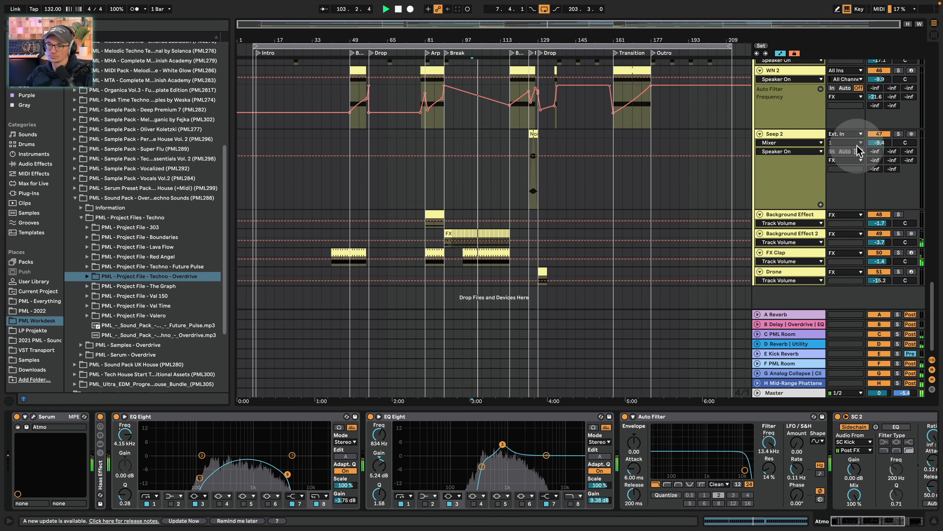
{"action": "left_click", "coordinate": [899, 233]}
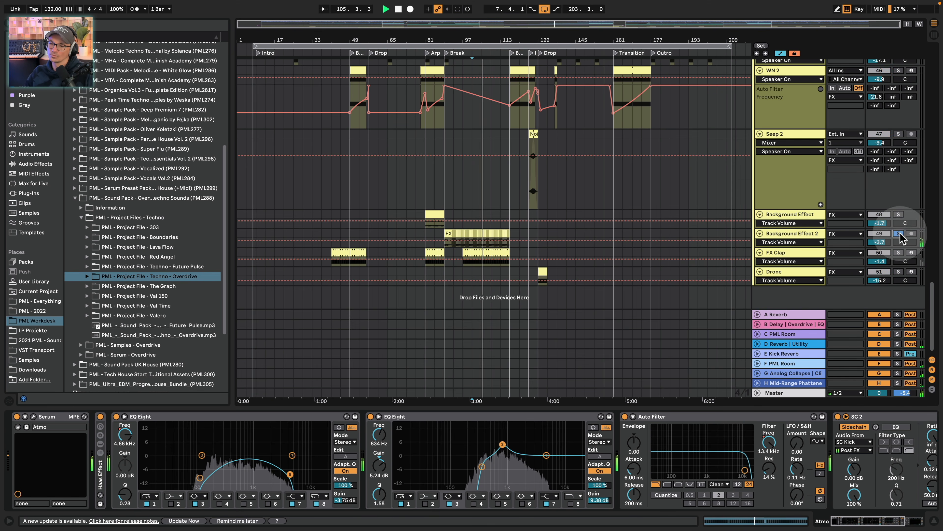
{"action": "left_click", "coordinate": [899, 253]}
{"action": "left_click", "coordinate": [799, 252]}
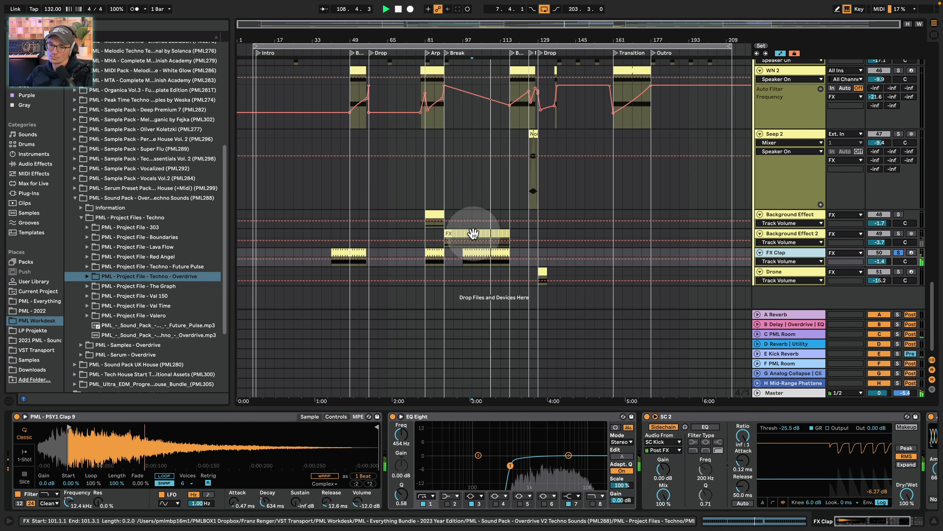
Audition Background Effect soloed from its clip in the Arp section and compare it with the full mix
{"action": "left_click", "coordinate": [434, 214]}
{"action": "key", "text": "space"}
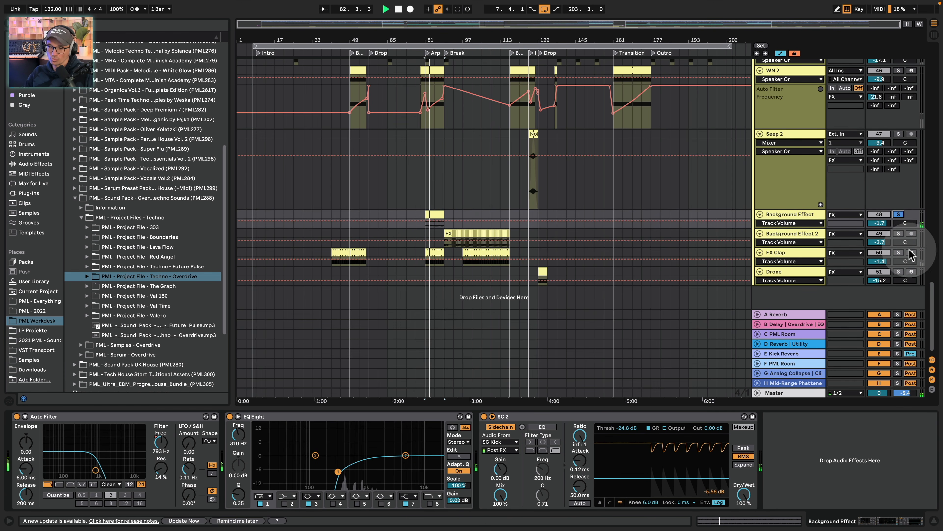
{"action": "left_click", "coordinate": [899, 253]}
{"action": "left_click", "coordinate": [899, 253]}
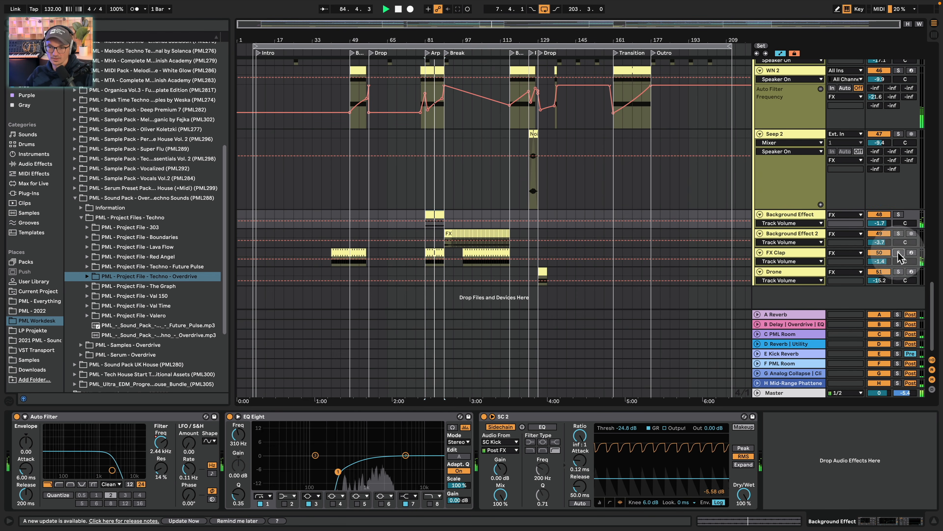
Stop playback and hide the device view to give the FX tracks more room
{"action": "left_click", "coordinate": [523, 237]}
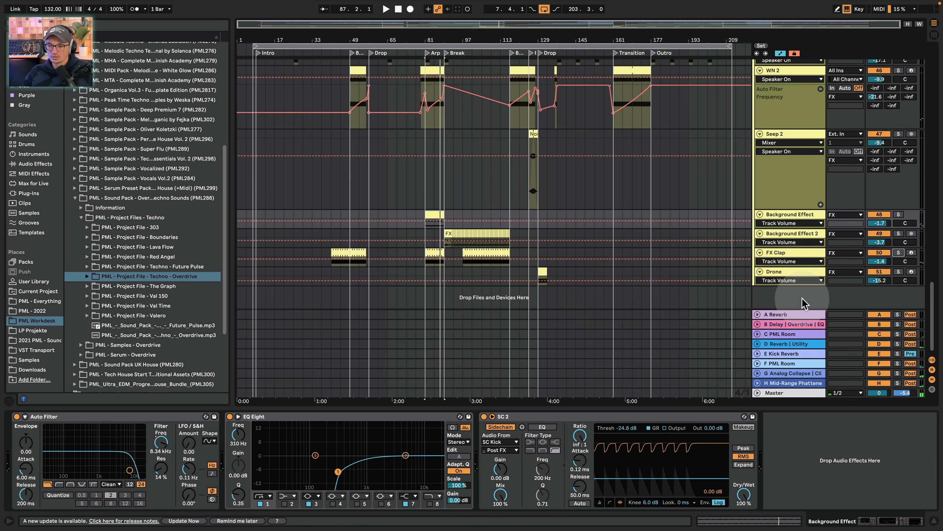
{"action": "left_click", "coordinate": [935, 521]}
{"action": "scroll", "coordinate": [626, 302], "scroll_direction": "up", "scroll_amount": 5}
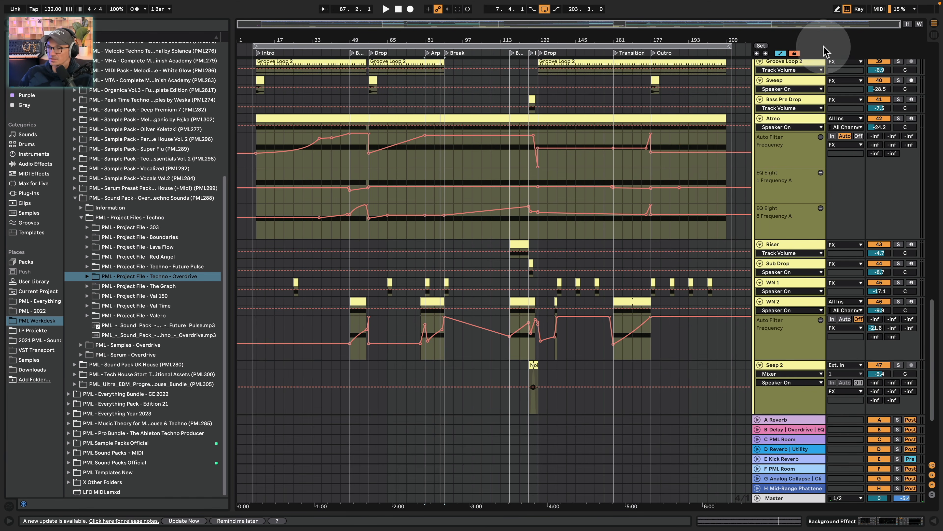
Fit the track heights to the arrangement view and collapse the FX group
{"action": "left_click", "coordinate": [908, 24]}
{"action": "scroll", "coordinate": [785, 186], "scroll_direction": "up", "scroll_amount": 10}
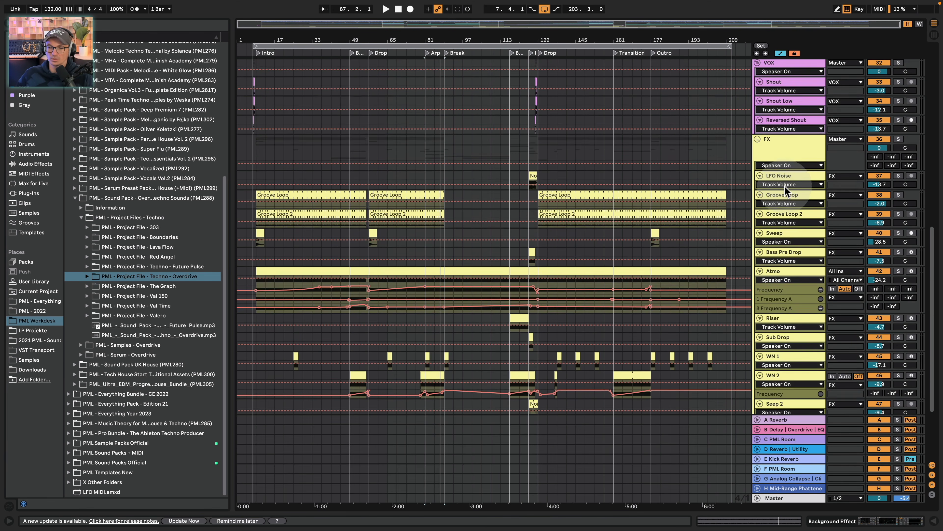
{"action": "left_click", "coordinate": [757, 364]}
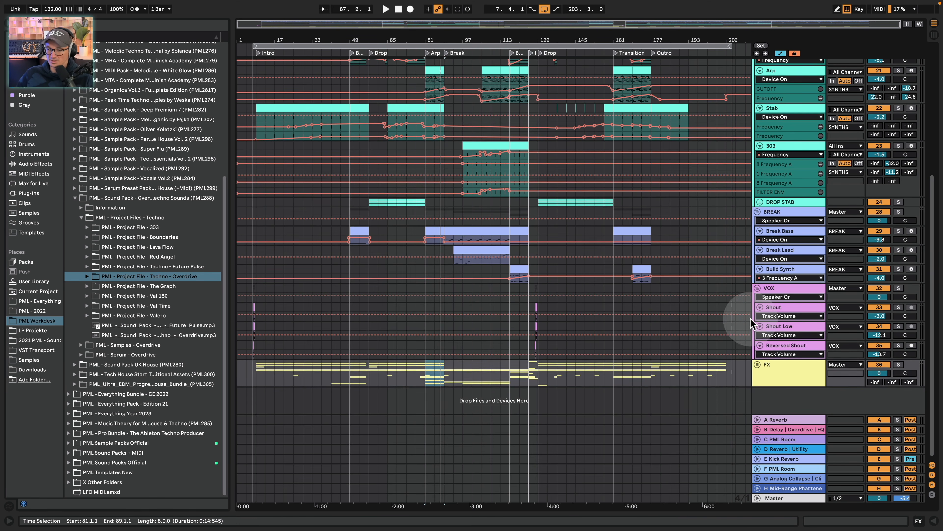
Set the insert mark at bar 125 in the Pre Drop, play the full mix into the second Drop and stop playback
{"action": "scroll", "coordinate": [705, 303], "scroll_direction": "up", "scroll_amount": 3}
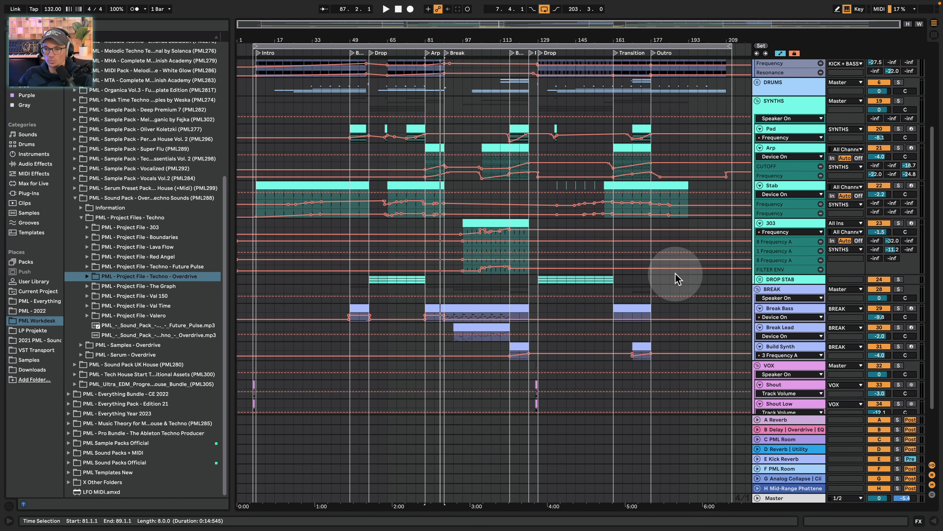
{"action": "scroll", "coordinate": [680, 275], "scroll_direction": "up", "scroll_amount": 1}
{"action": "left_click", "coordinate": [665, 279]}
{"action": "scroll", "coordinate": [658, 293], "scroll_direction": "up", "scroll_amount": 3}
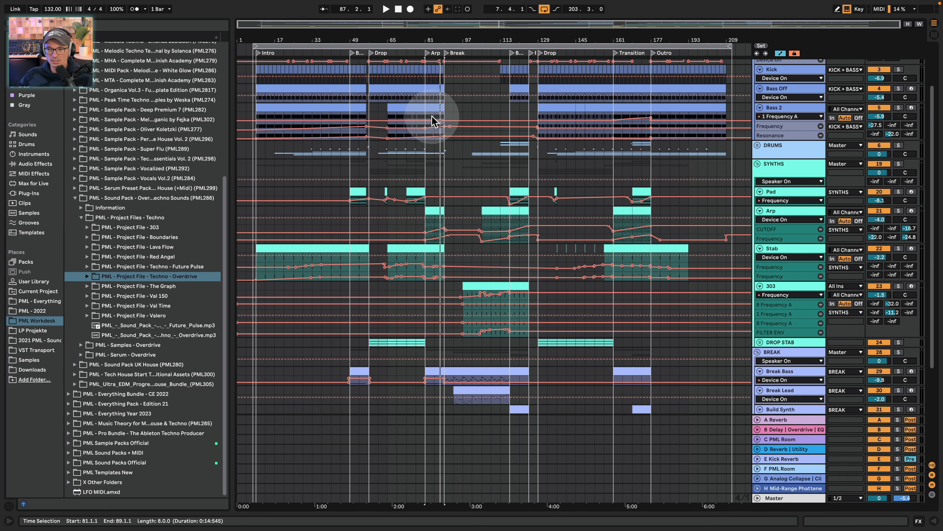
{"action": "scroll", "coordinate": [467, 164], "scroll_direction": "up", "scroll_amount": 3}
{"action": "scroll", "coordinate": [468, 200], "scroll_direction": "down", "scroll_amount": 3}
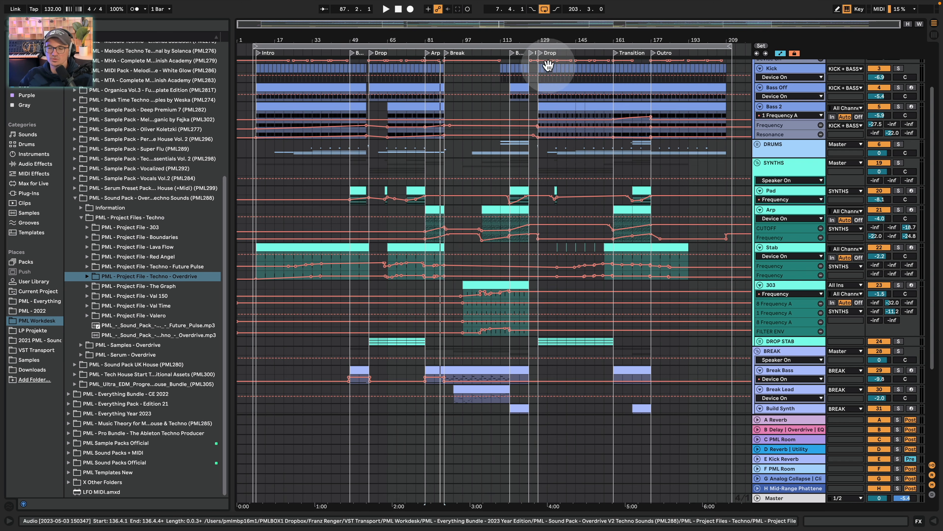
{"action": "left_click_drag", "start_coordinate": [540, 40], "coordinate": [524, 89]}
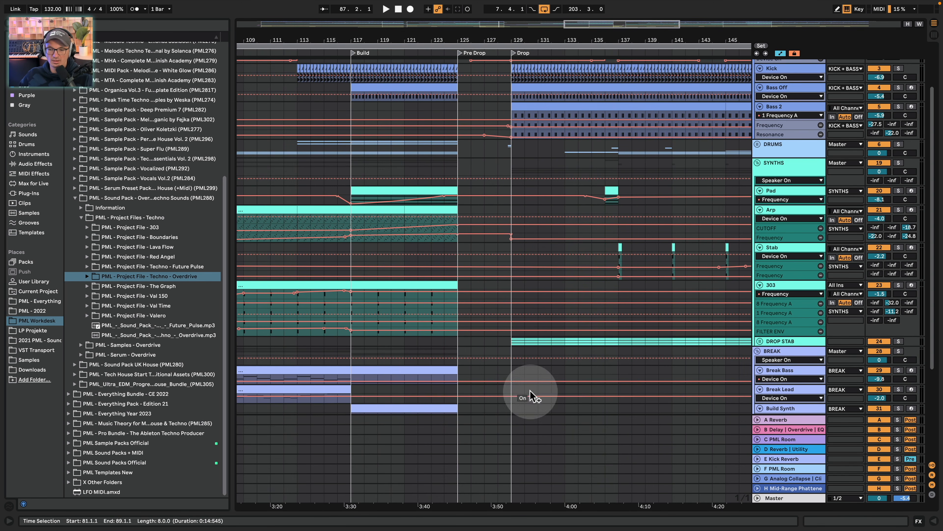
{"action": "left_click", "coordinate": [462, 167]}
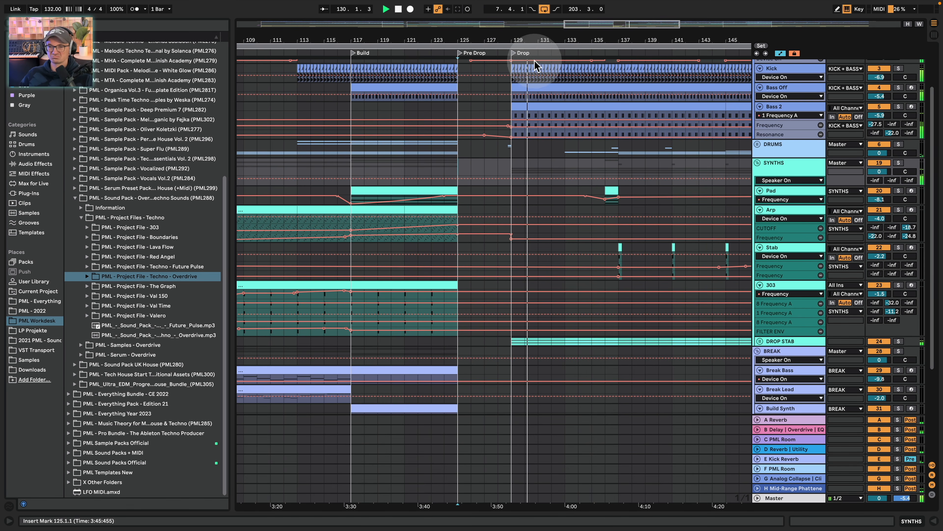
{"action": "left_click_drag", "start_coordinate": [532, 39], "coordinate": [519, 42]}
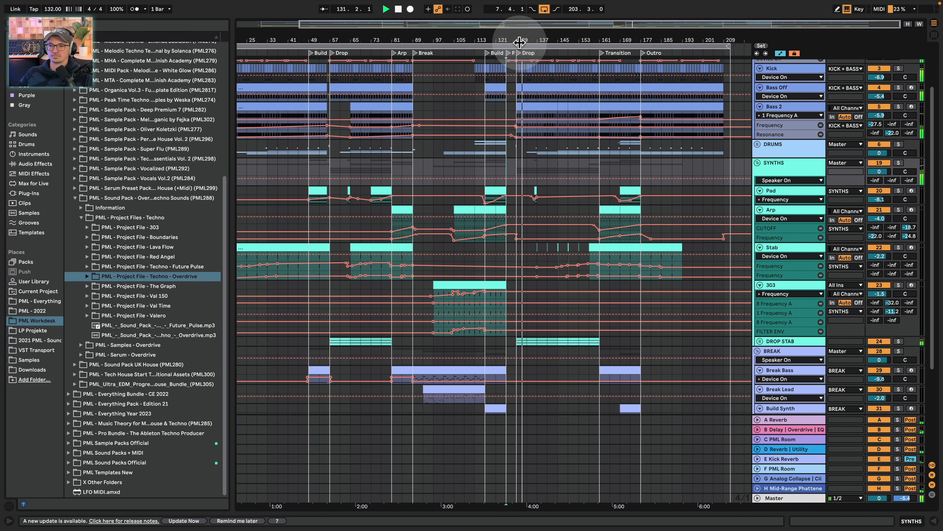
{"action": "key", "text": "space"}
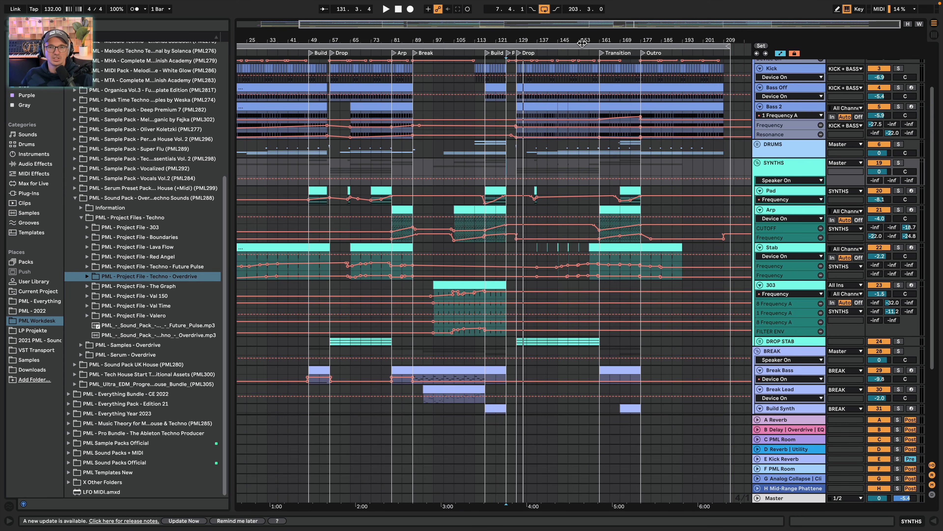
Play the full mix from bar 121 in the Build and follow the expanded FX group's tracks through the Pre Drop into the Drop
{"action": "left_click", "coordinate": [497, 108]}
{"action": "key", "text": "space"}
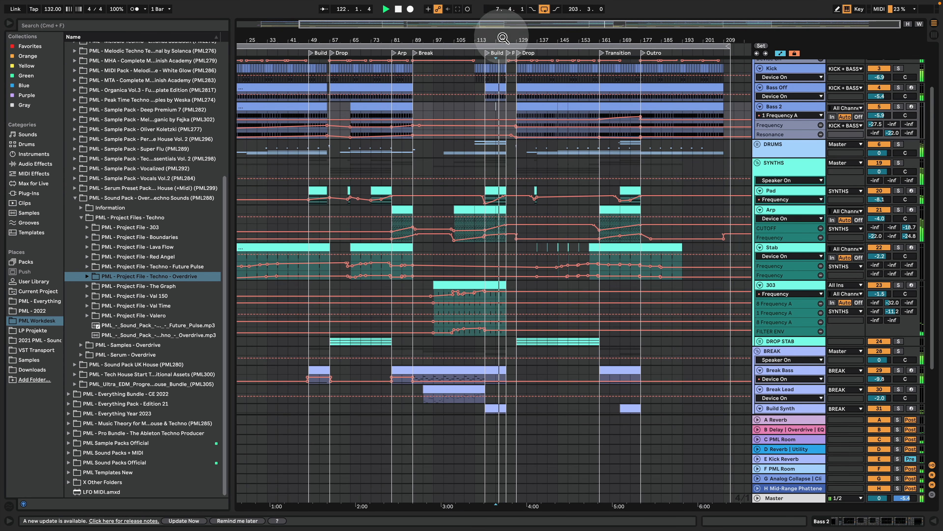
{"action": "left_click_drag", "start_coordinate": [504, 39], "coordinate": [504, 88]}
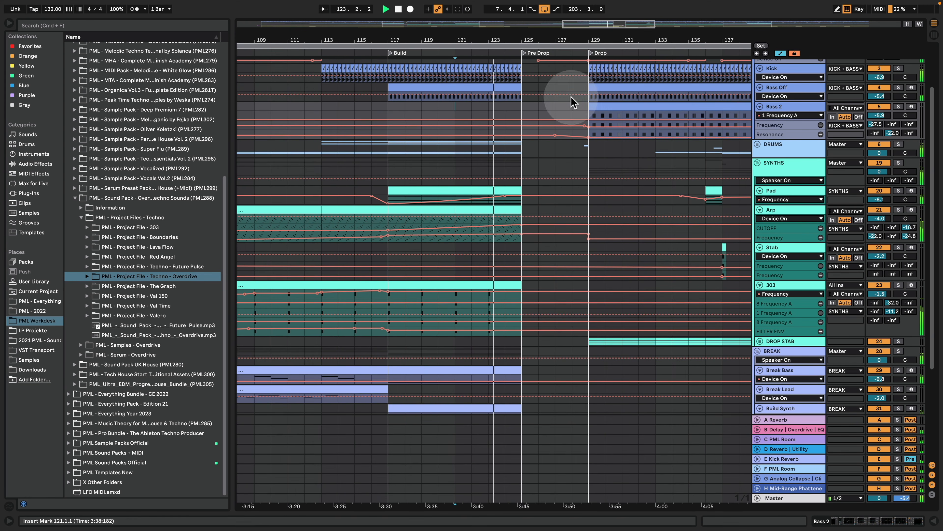
{"action": "left_click_drag", "start_coordinate": [548, 46], "coordinate": [496, 38]}
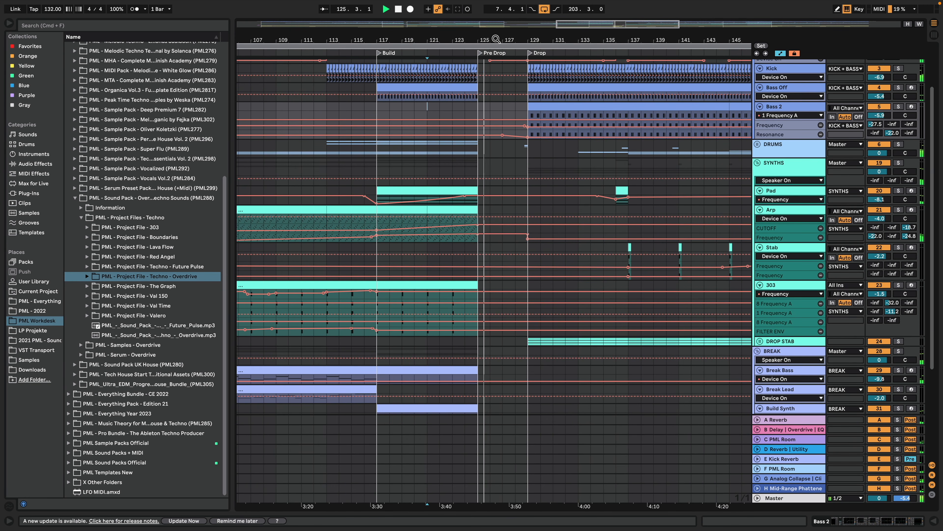
{"action": "scroll", "coordinate": [539, 143], "scroll_direction": "down", "scroll_amount": 5}
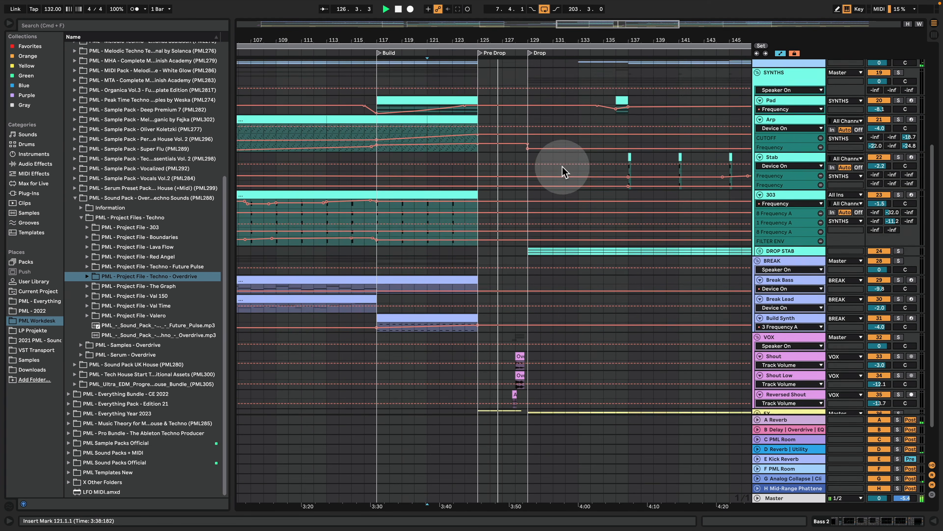
{"action": "scroll", "coordinate": [562, 172], "scroll_direction": "down", "scroll_amount": 3}
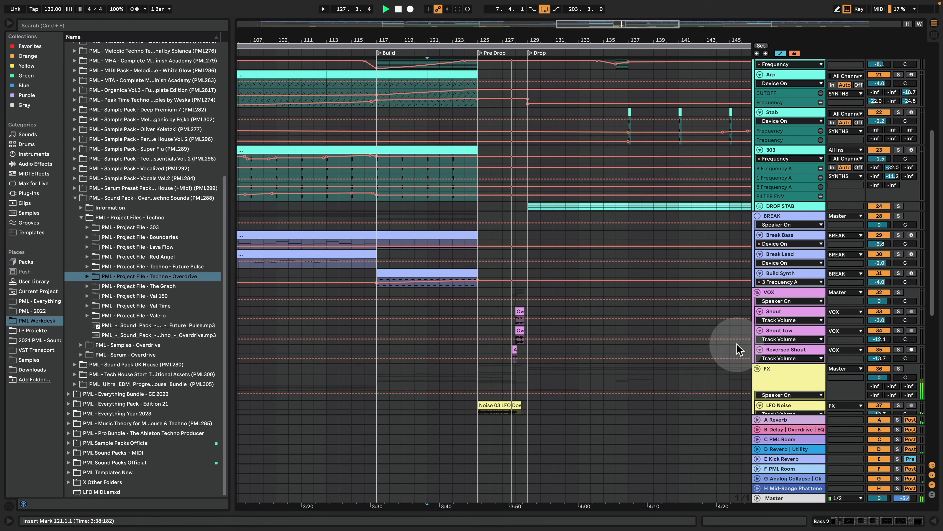
{"action": "scroll", "coordinate": [695, 301], "scroll_direction": "down", "scroll_amount": 18}
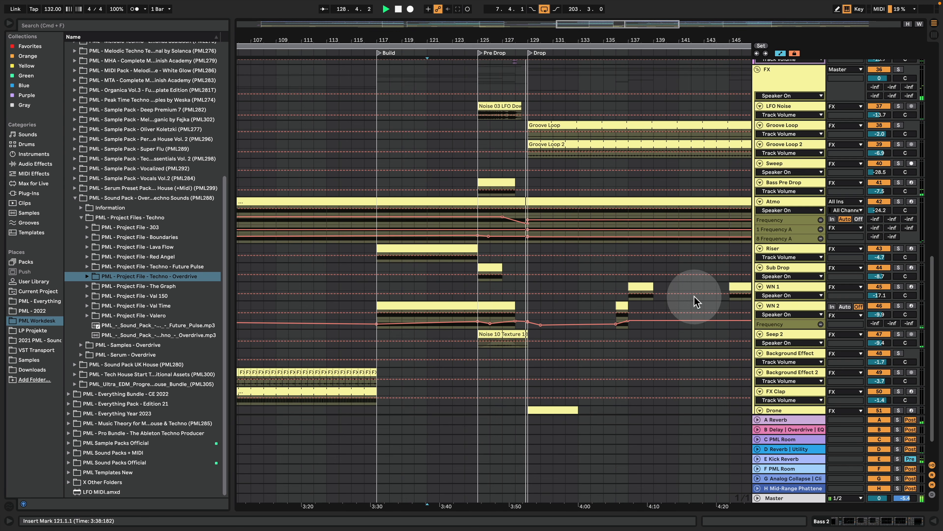
{"action": "scroll", "coordinate": [695, 301], "scroll_direction": "down", "scroll_amount": 2}
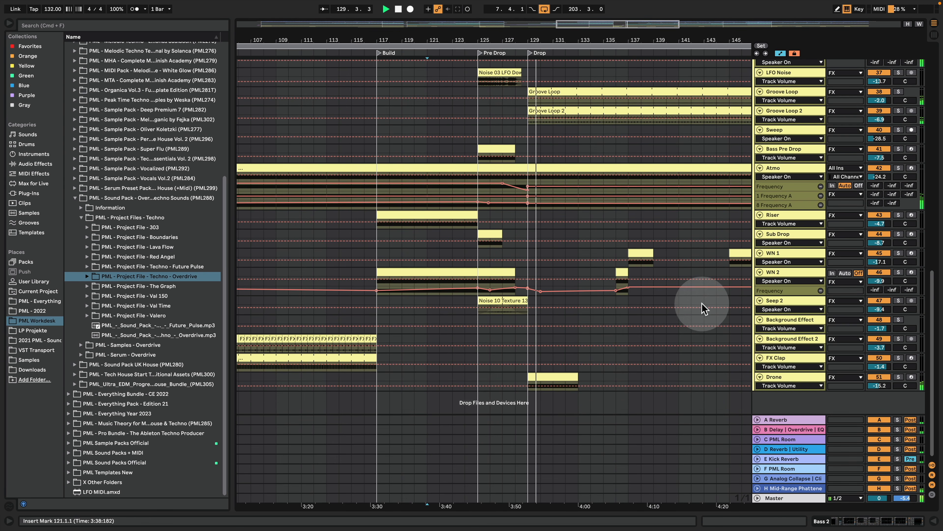
Show the Drone track's device chain during playback and hide the device view again
{"action": "double_click", "coordinate": [783, 376]}
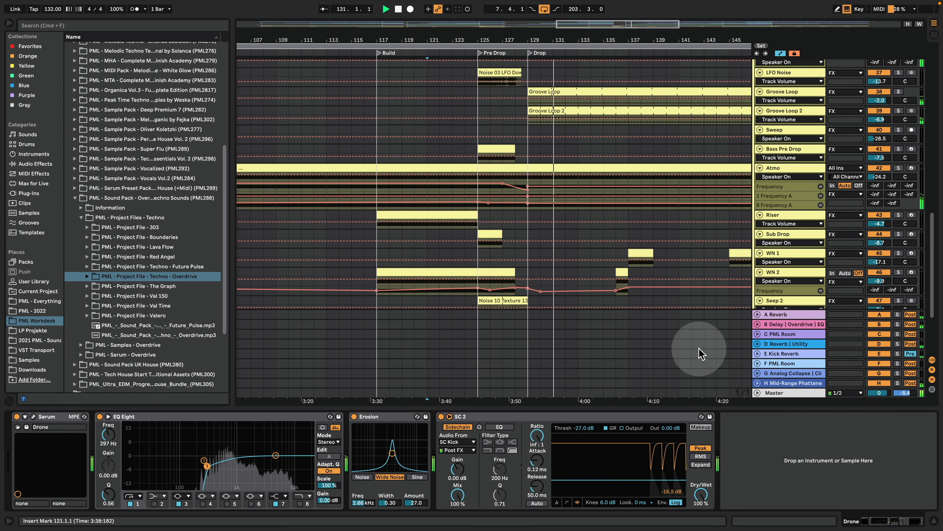
{"action": "scroll", "coordinate": [653, 283], "scroll_direction": "down", "scroll_amount": 4}
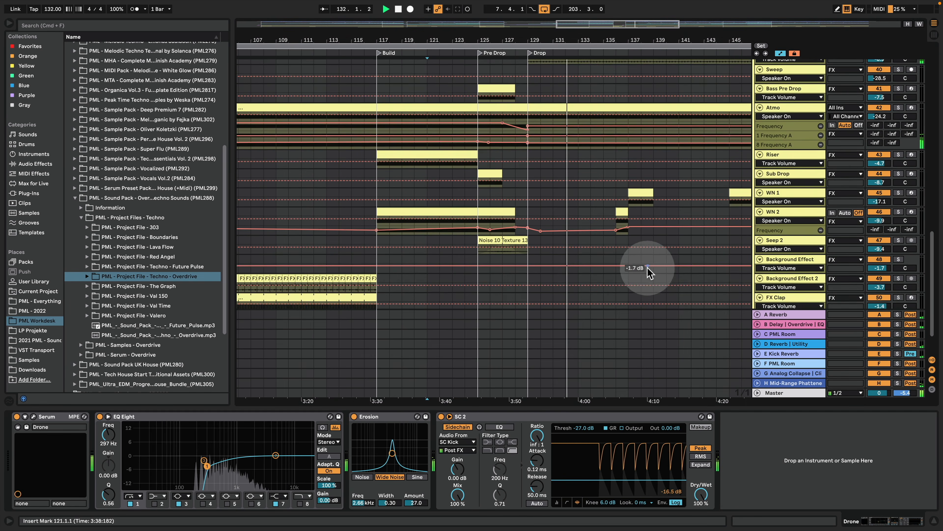
{"action": "scroll", "coordinate": [647, 267], "scroll_direction": "down", "scroll_amount": 3}
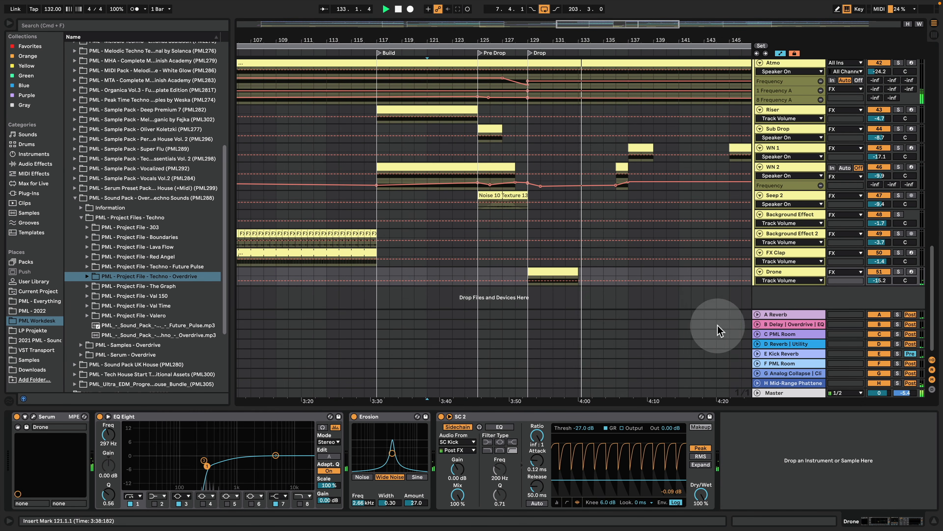
{"action": "left_click", "coordinate": [934, 521]}
Follow the FX, synth, drum and bass tracks while playing through the second Drop into the Transition, and stop playback
{"action": "scroll", "coordinate": [609, 215], "scroll_direction": "up", "scroll_amount": 3}
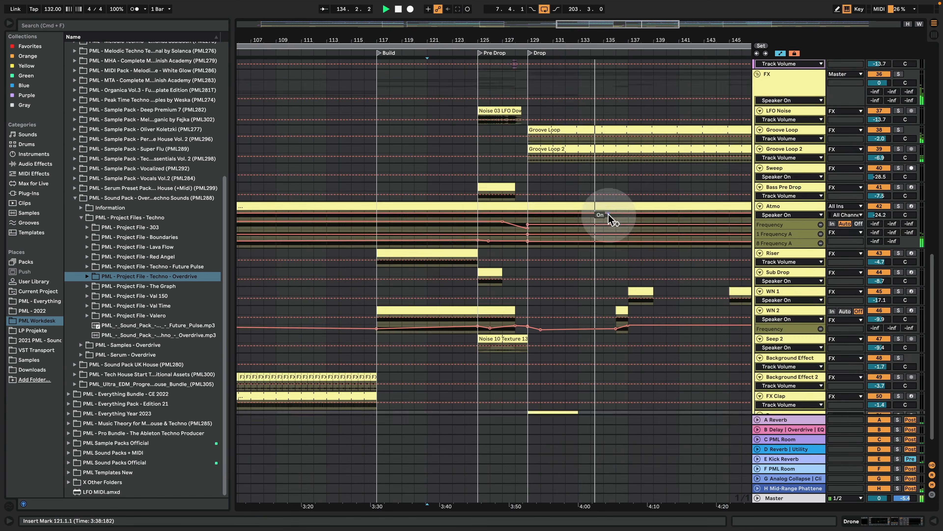
{"action": "scroll", "coordinate": [608, 214], "scroll_direction": "up", "scroll_amount": 2}
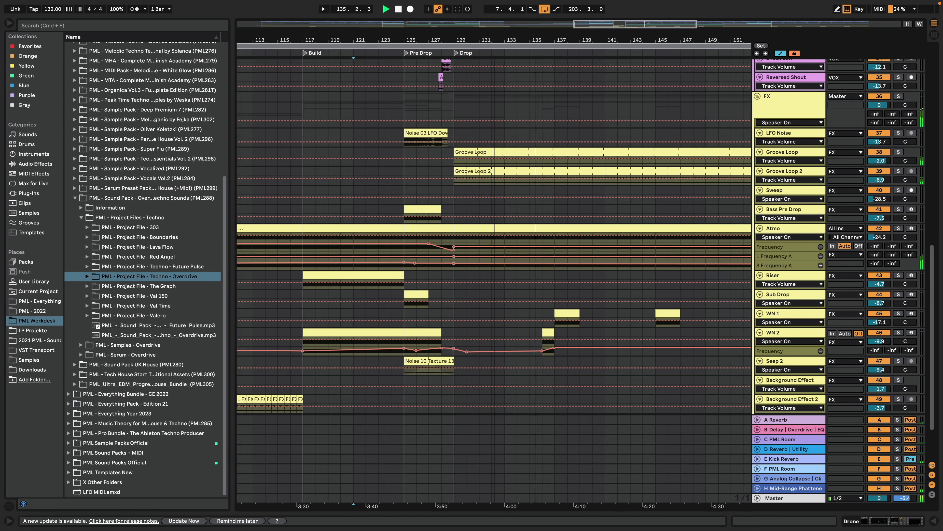
{"action": "mouse_move", "coordinate": [495, 40]}
{"action": "left_mouse_down"}
{"action": "mouse_move", "coordinate": [476, 30]}
{"action": "mouse_move", "coordinate": [422, 30]}
{"action": "left_mouse_up"}
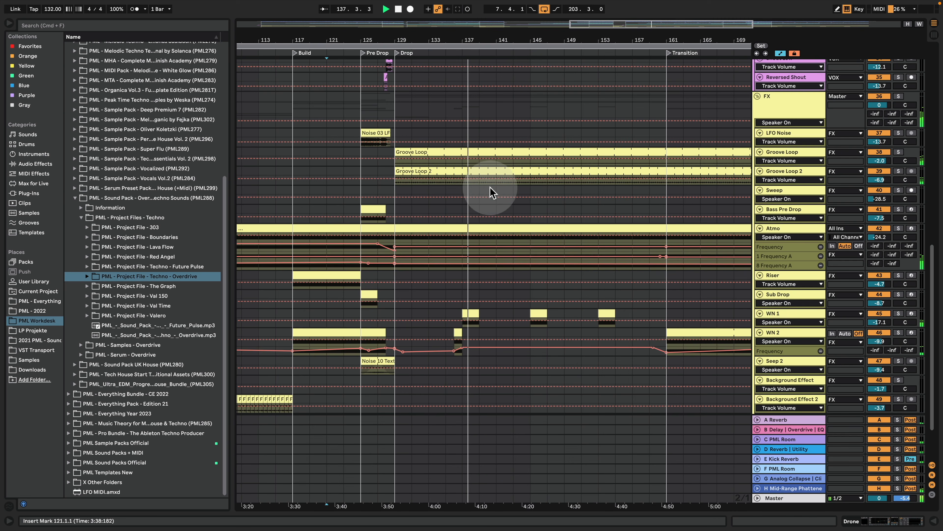
{"action": "scroll", "coordinate": [528, 199], "scroll_direction": "up", "scroll_amount": 10}
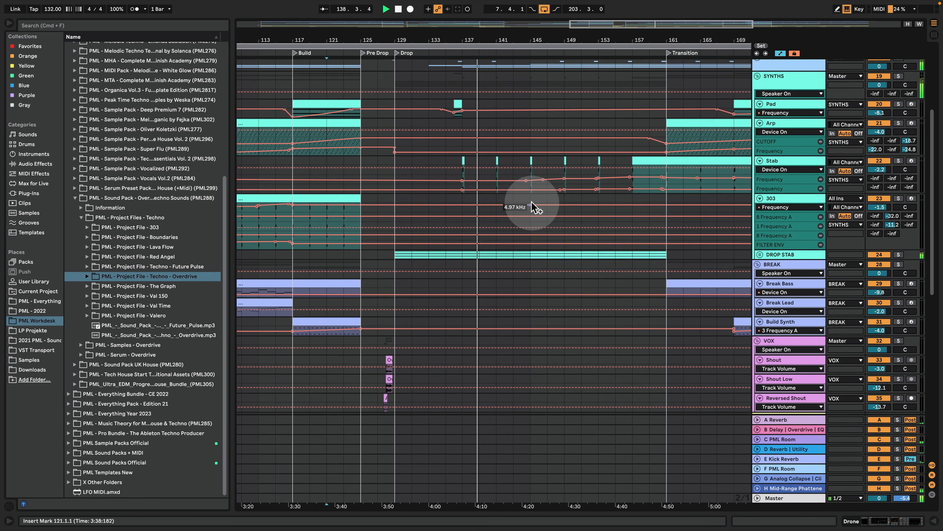
{"action": "scroll", "coordinate": [532, 206], "scroll_direction": "up", "scroll_amount": 5}
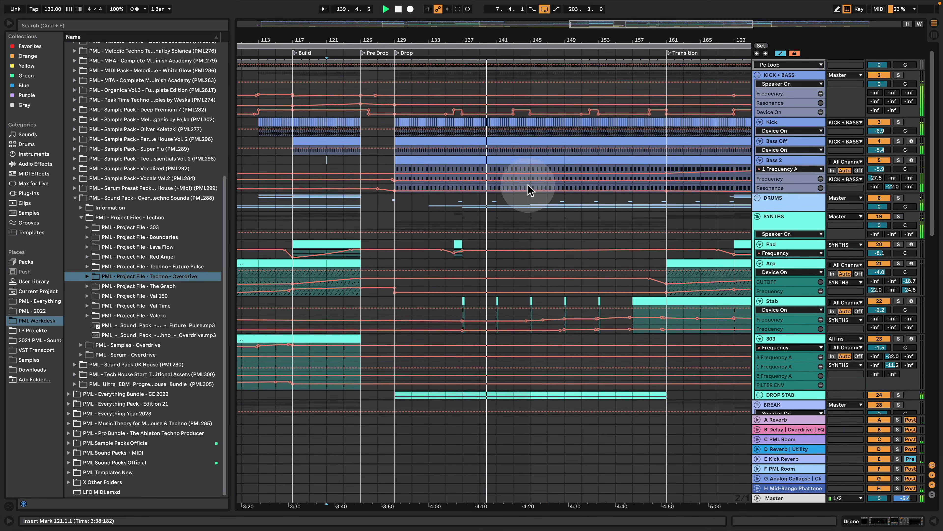
{"action": "scroll", "coordinate": [529, 184], "scroll_direction": "up", "scroll_amount": 1}
{"action": "left_click_drag", "start_coordinate": [531, 37], "coordinate": [487, 16]}
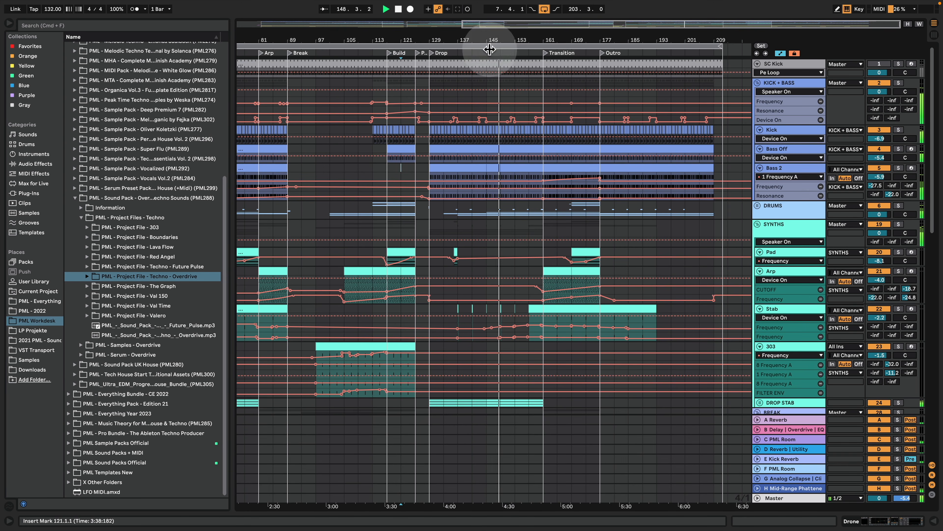
{"action": "left_click_drag", "start_coordinate": [496, 39], "coordinate": [545, 39]}
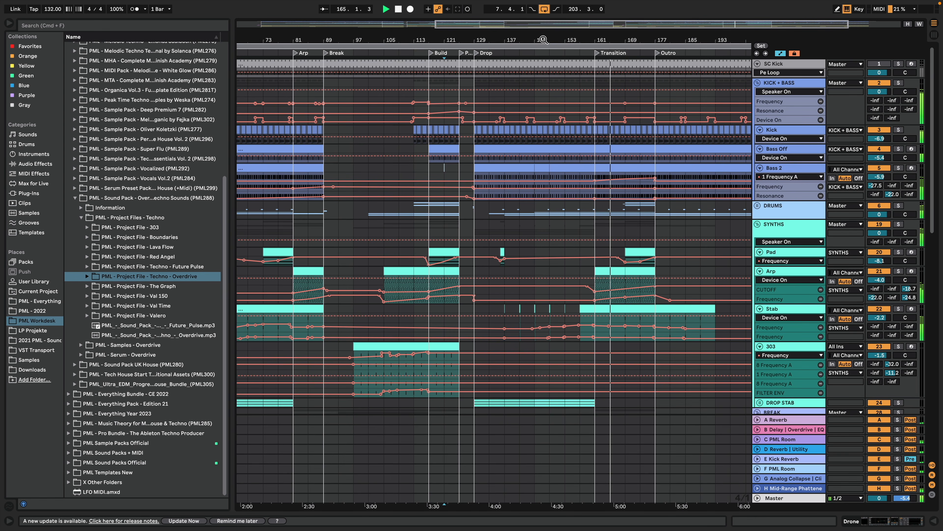
{"action": "left_click", "coordinate": [548, 43]}
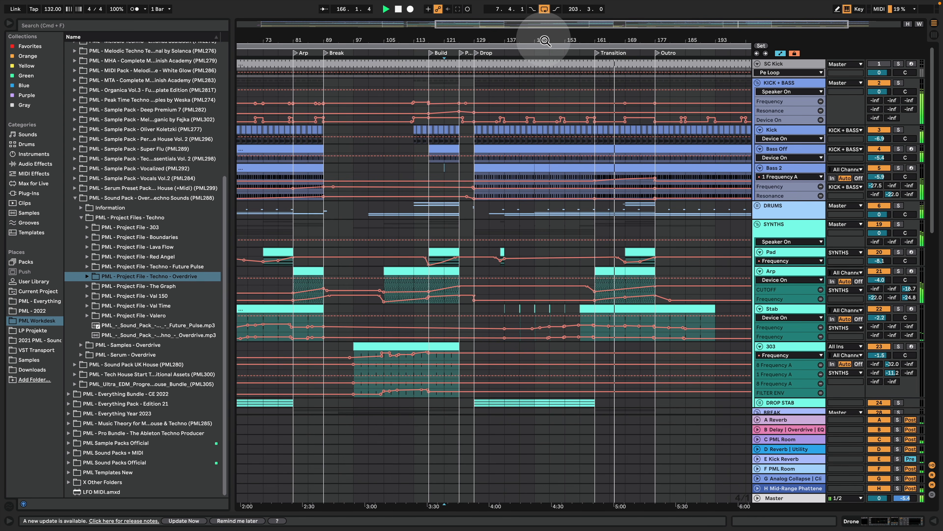
{"action": "left_click", "coordinate": [543, 40]}
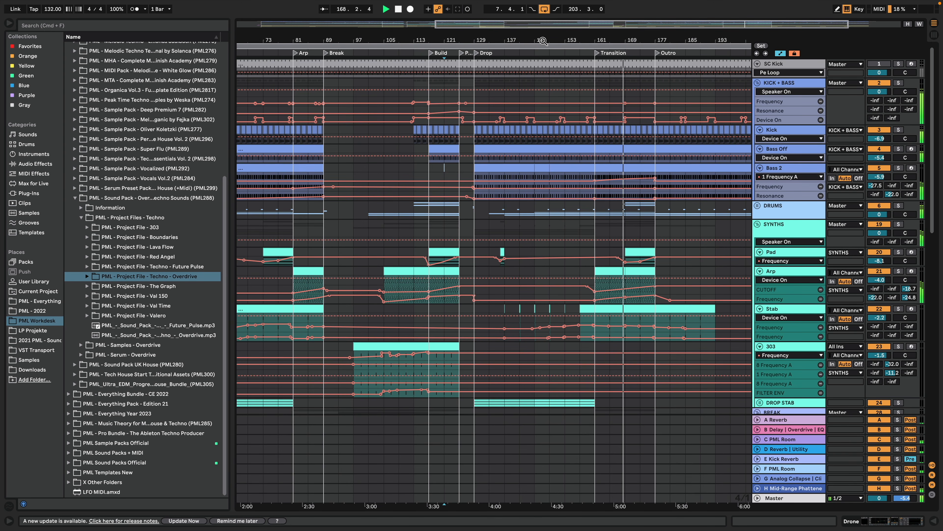
{"action": "left_click", "coordinate": [543, 42]}
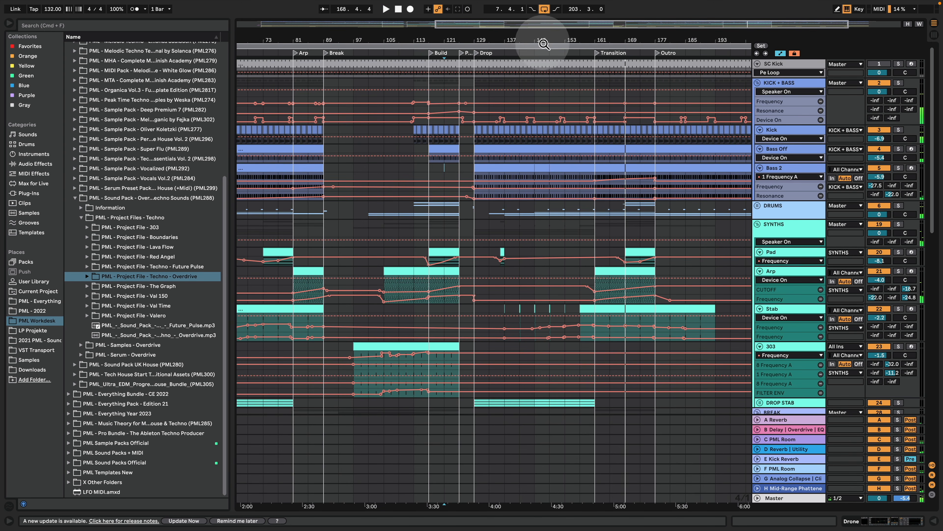